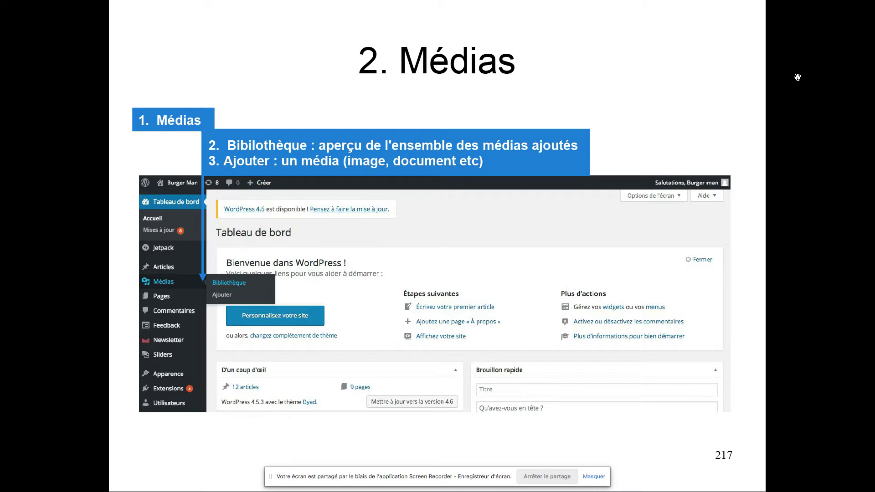
Step: Advance the slideshow to slide 218, '3. Ajouter : un média', and bring the Burgerman site in Chrome forward
key(Right)
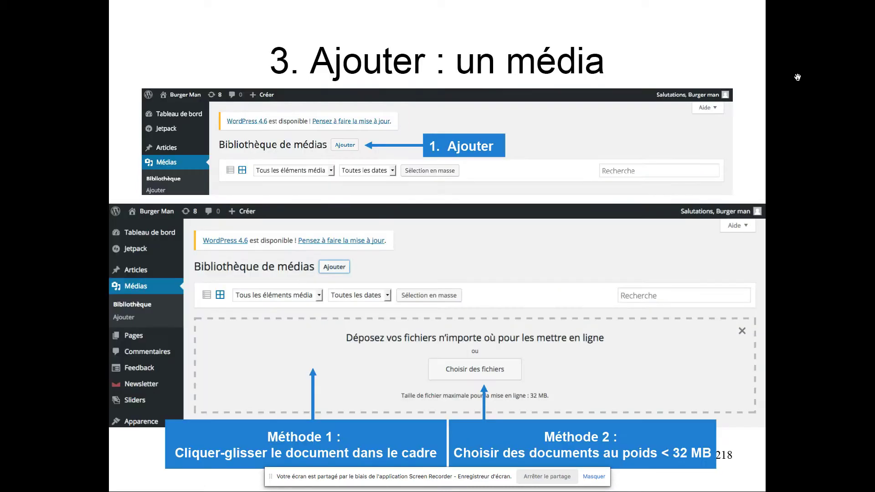
key(super+Tab)
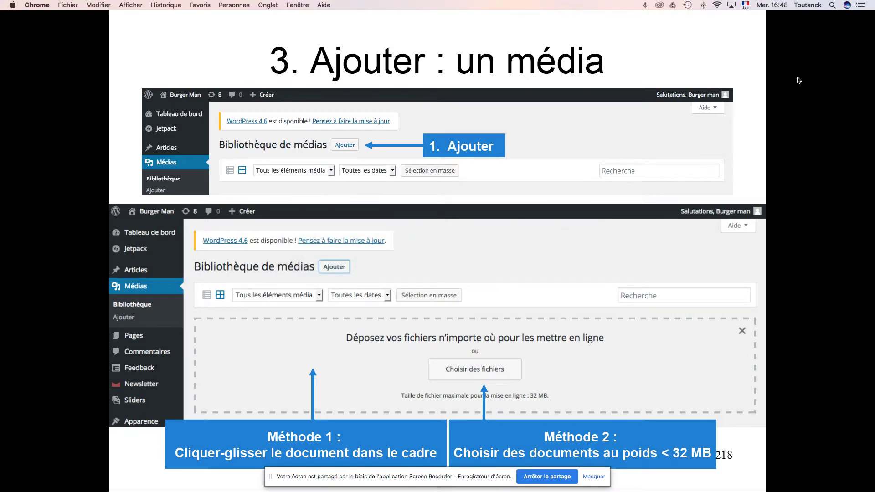
mouse_move(710, 491)
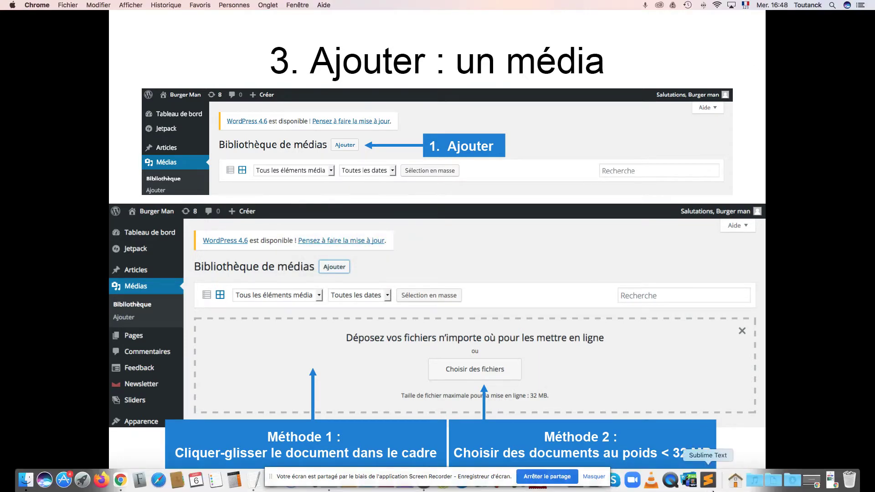
click(812, 481)
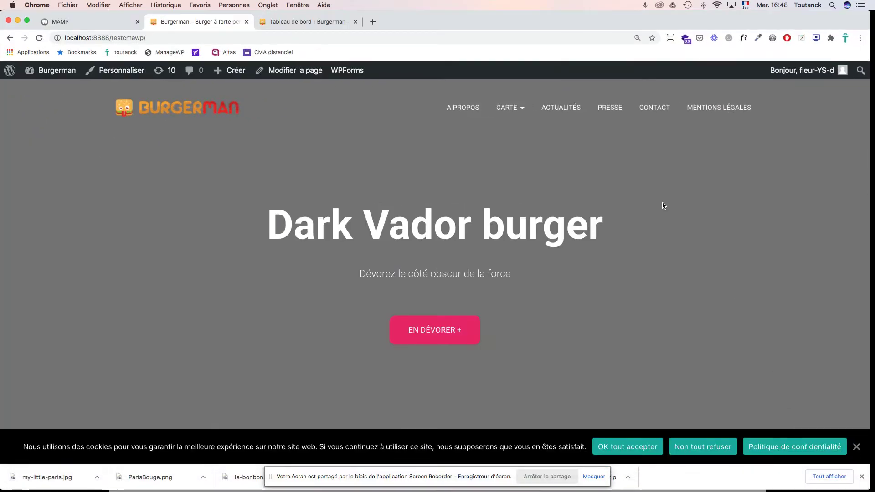
Step: Switch to the 'Tableau de bord' admin tab and zoom the page in to 175 %
scroll(365, 172, down, 3)
scroll(365, 171, up, 3)
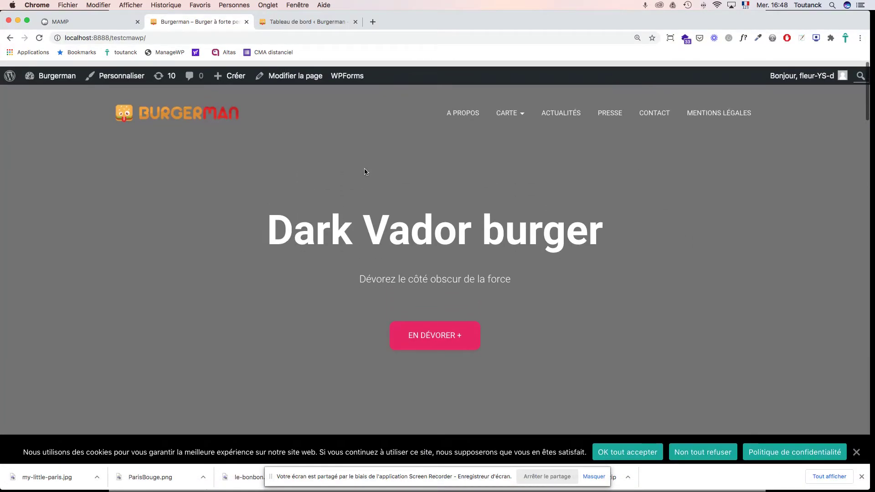
click(302, 22)
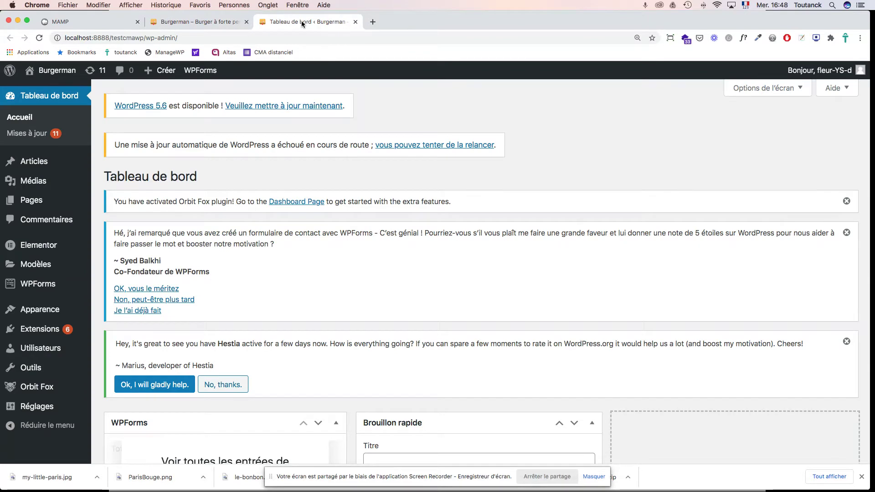
mouse_move(40, 182)
key(super+plus)
key(super+plus)
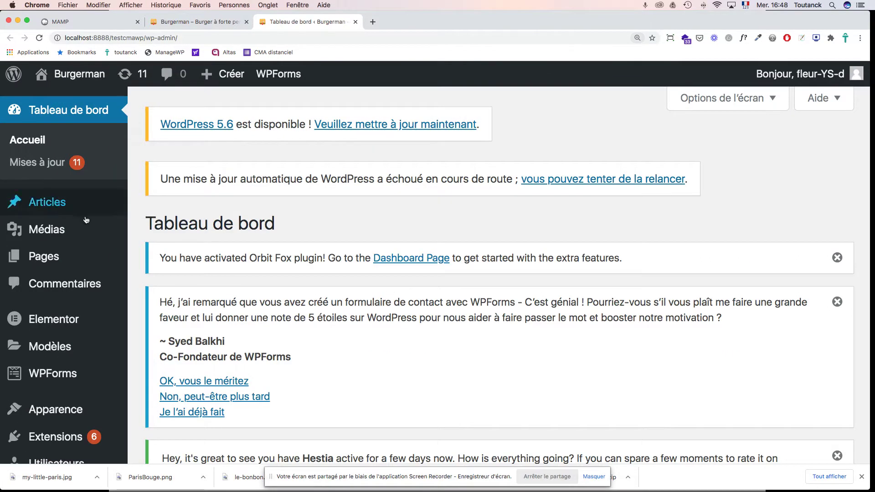
mouse_move(85, 234)
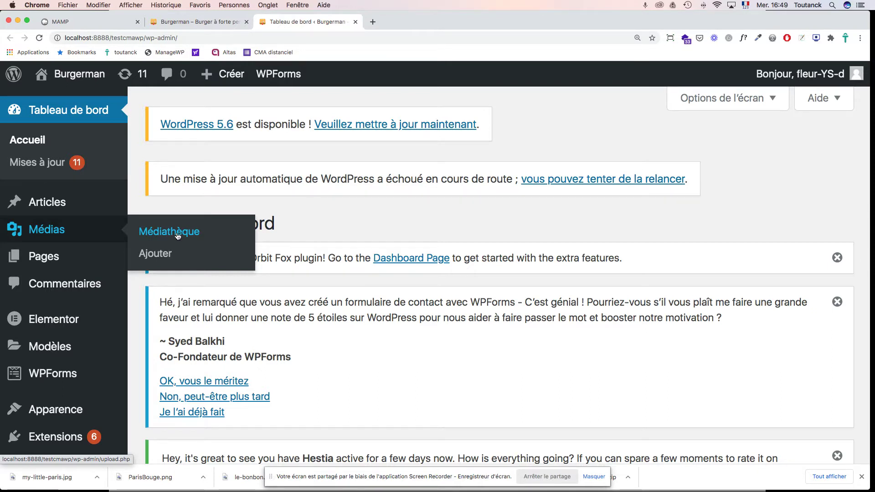
Step: Open Médias > Médiathèque and scroll through the three images already in the library
click(179, 236)
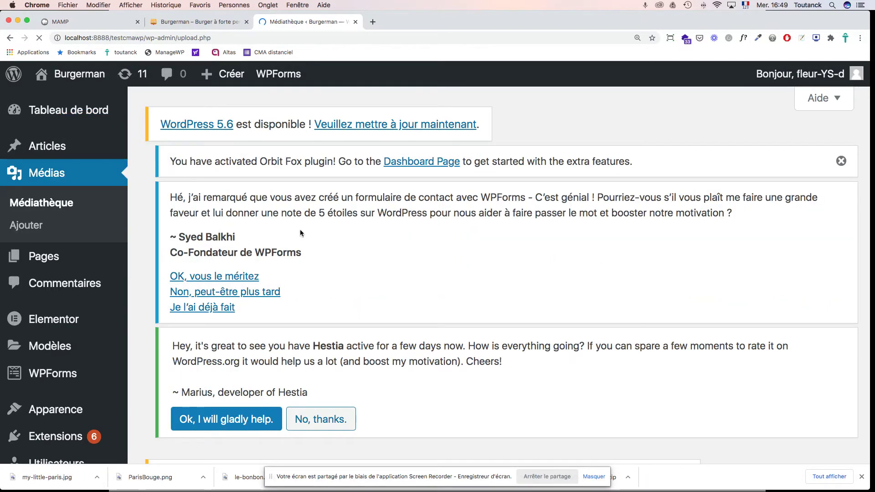
scroll(311, 229, down, 7)
scroll(312, 232, down, 3)
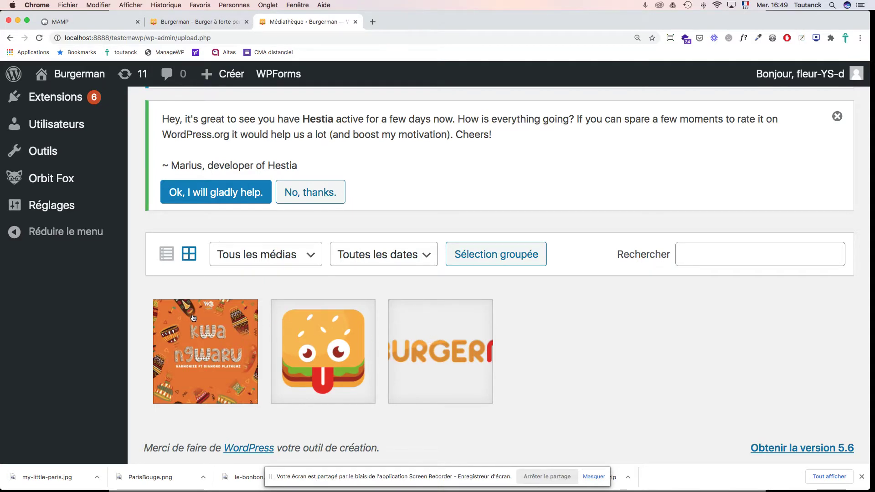
scroll(312, 276, up, 10)
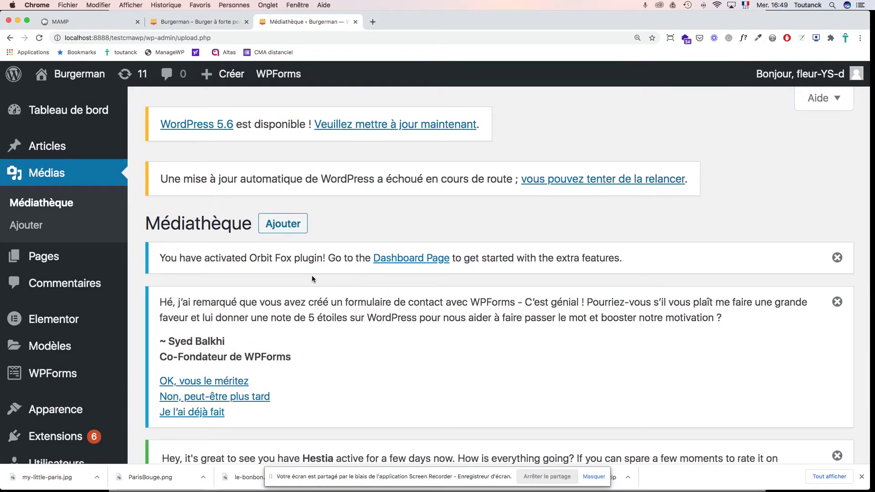
click(289, 227)
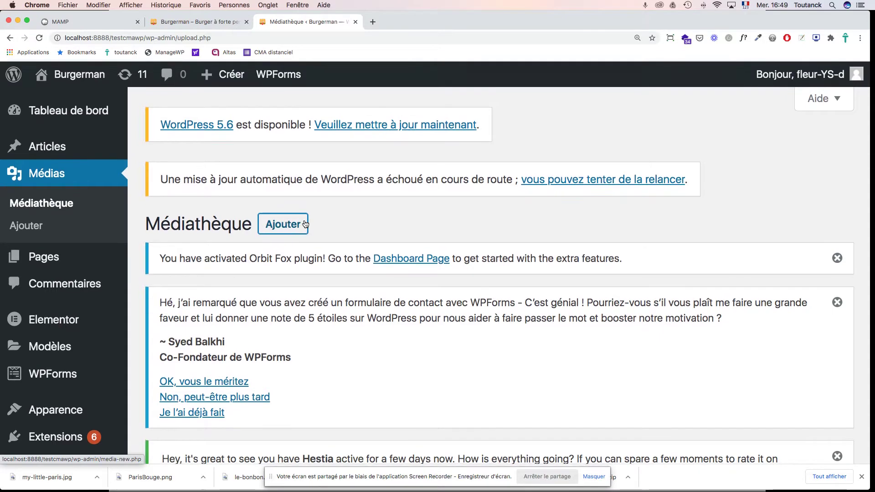
scroll(305, 224, down, 10)
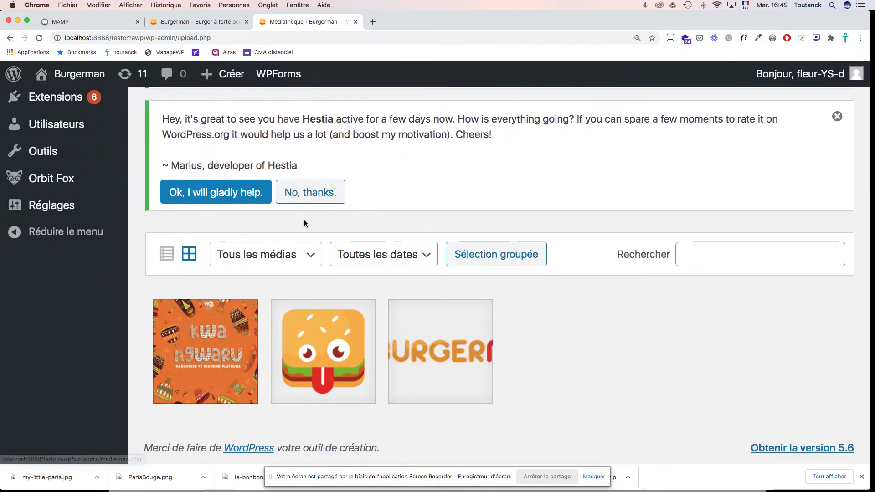
scroll(304, 220, up, 8)
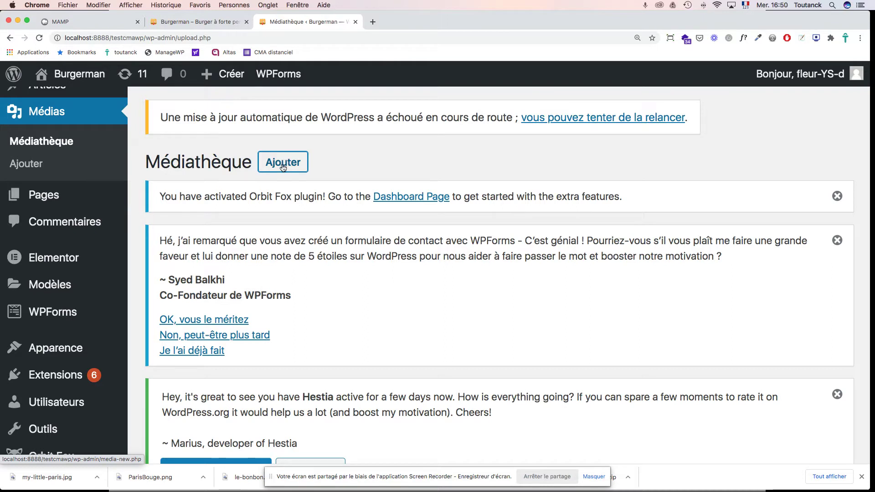
Step: Open the Médias > Ajouter upload page and launch the 'Sélectionnez des fichiers' file chooser
click(26, 166)
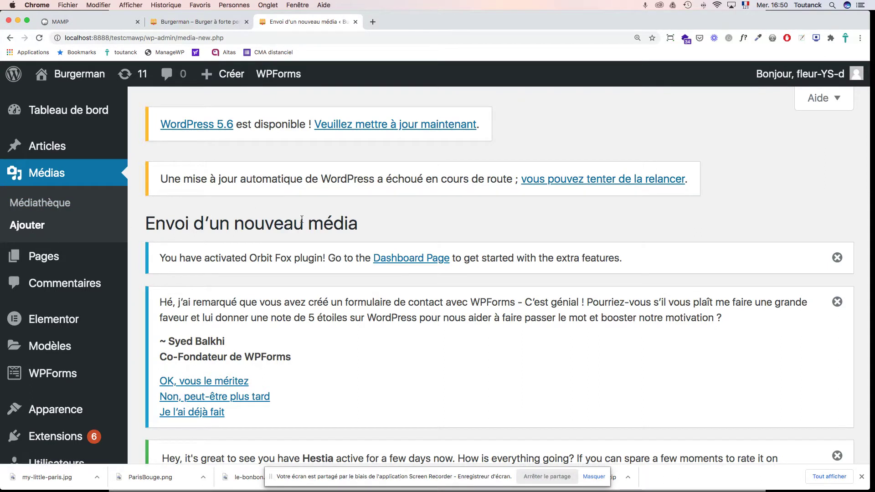
scroll(302, 219, down, 10)
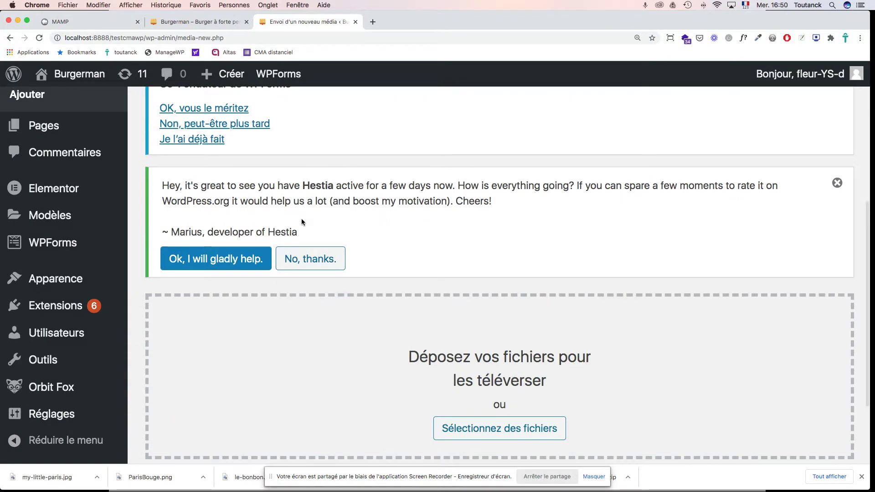
scroll(301, 222, down, 4)
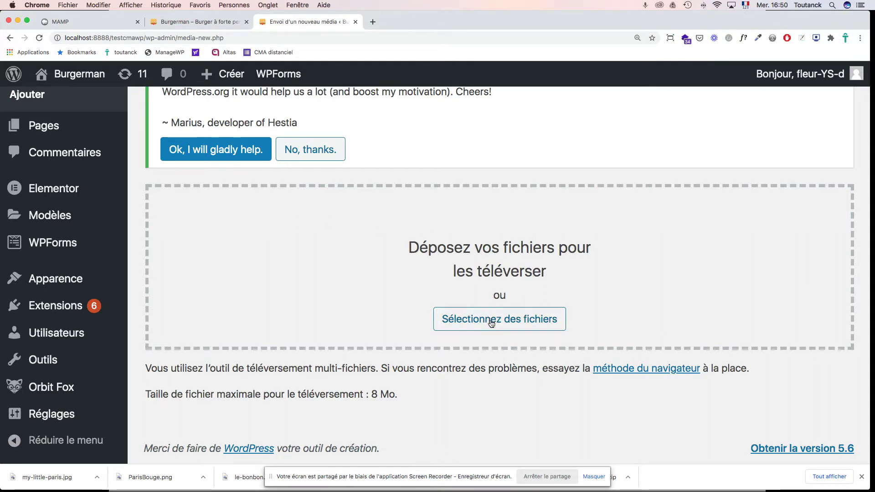
click(505, 324)
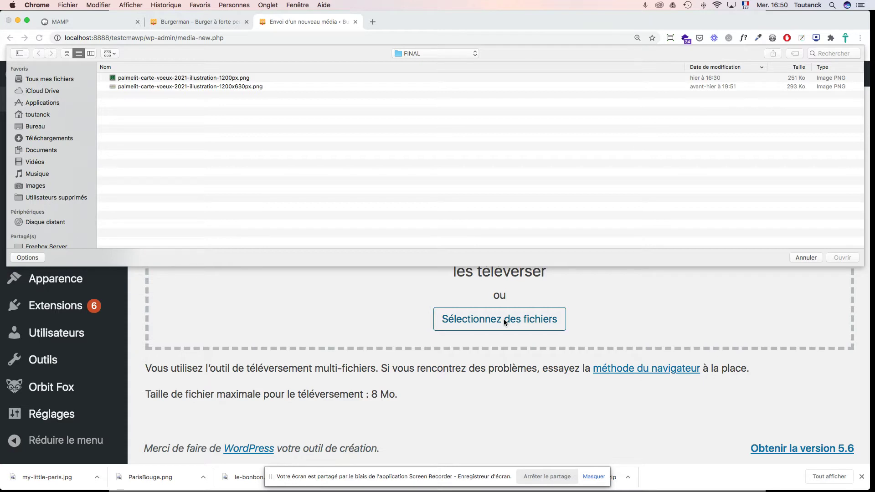
Step: Navigate the file chooser through presse and images into _burgers, expanding its JPG folder
click(469, 51)
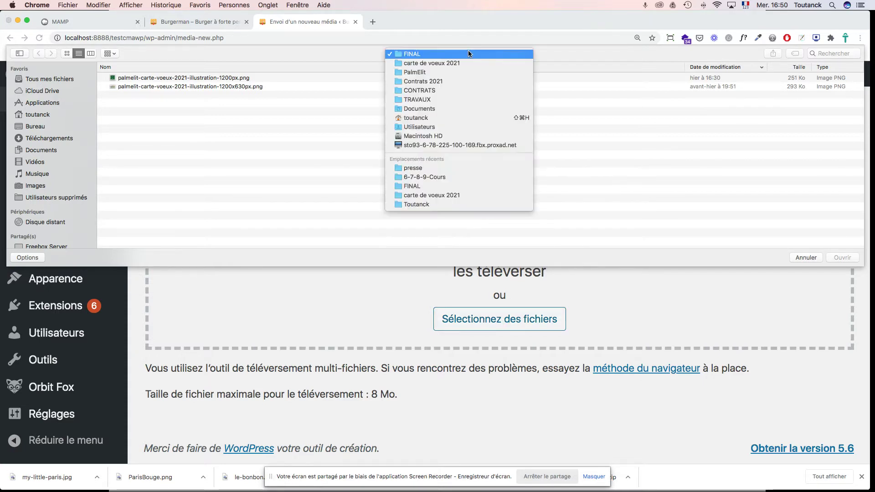
scroll(443, 168, down, 2)
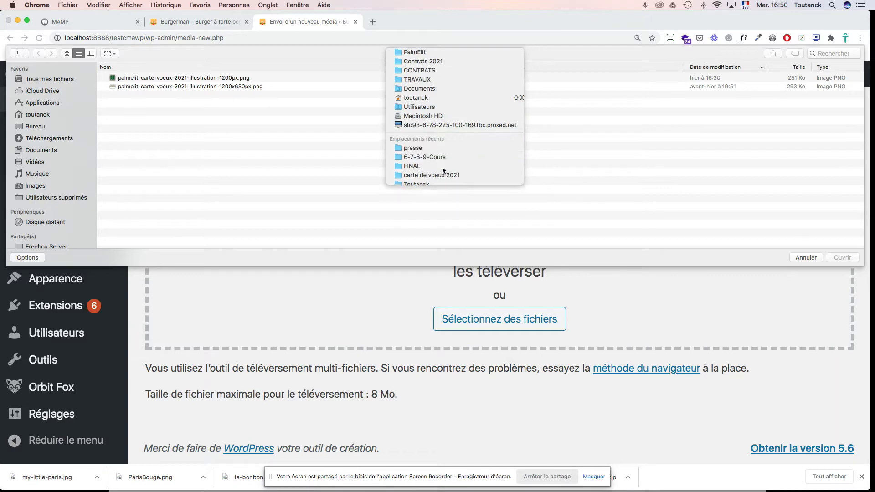
click(442, 168)
click(412, 55)
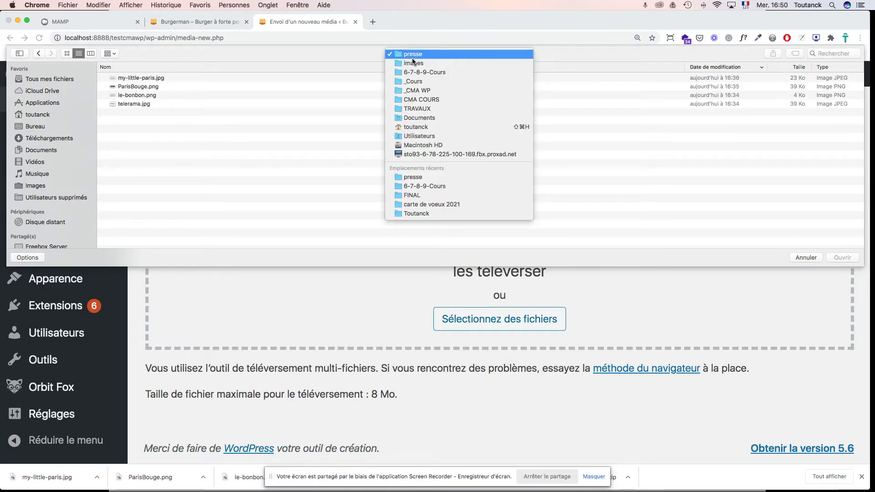
click(413, 63)
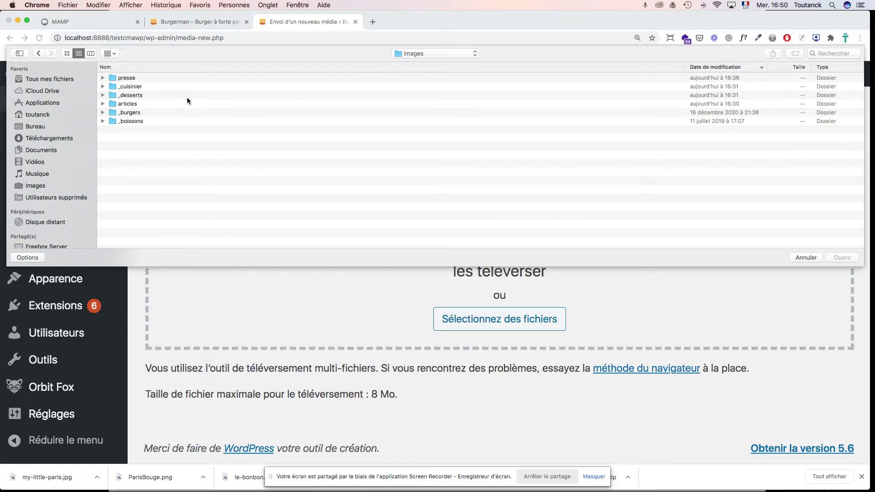
double_click(135, 111)
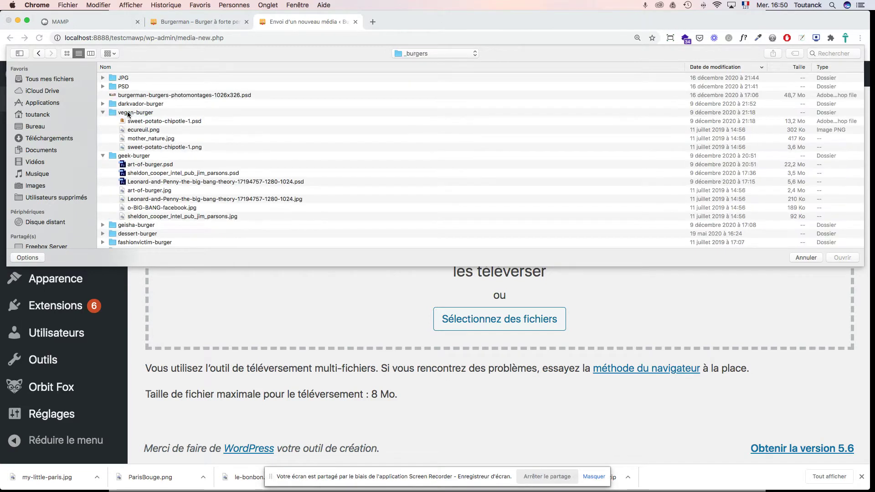
click(103, 78)
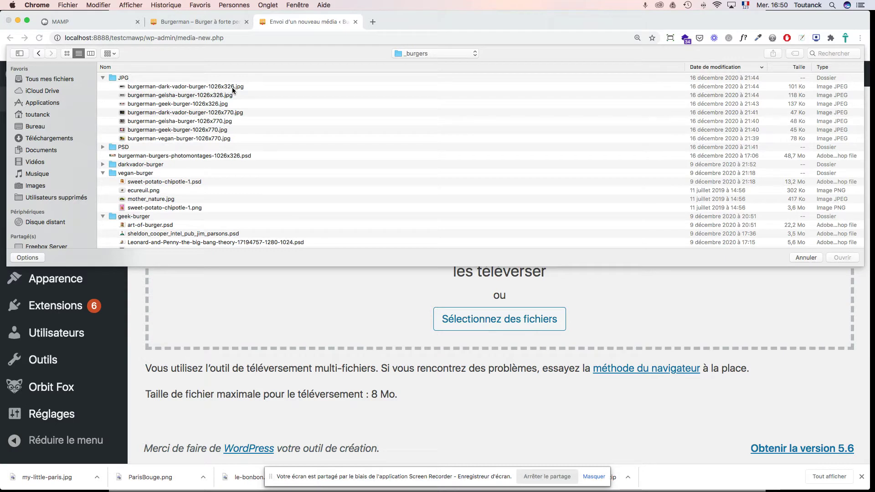
Step: Select burgerman-dark-vador-burger-1026x326.jpg and preview the burger images in Quick Look
click(198, 88)
key(space)
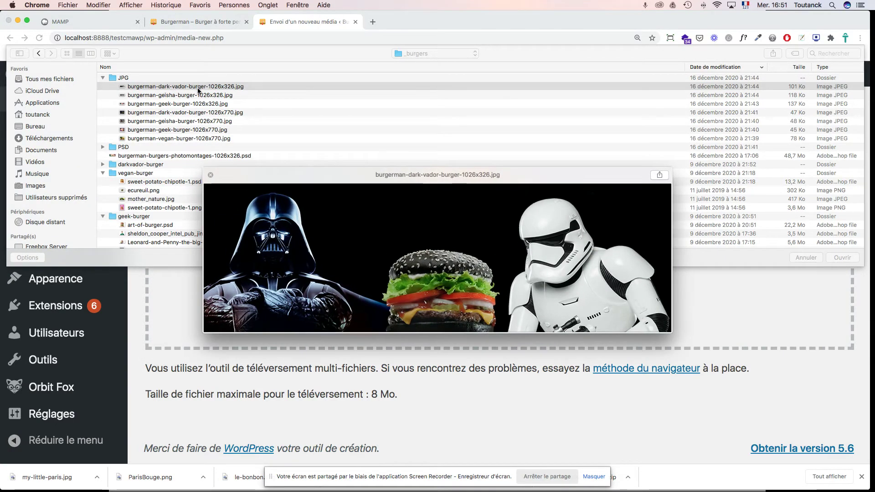
key(Down)
key(Down)
key(Down)
key(Down)
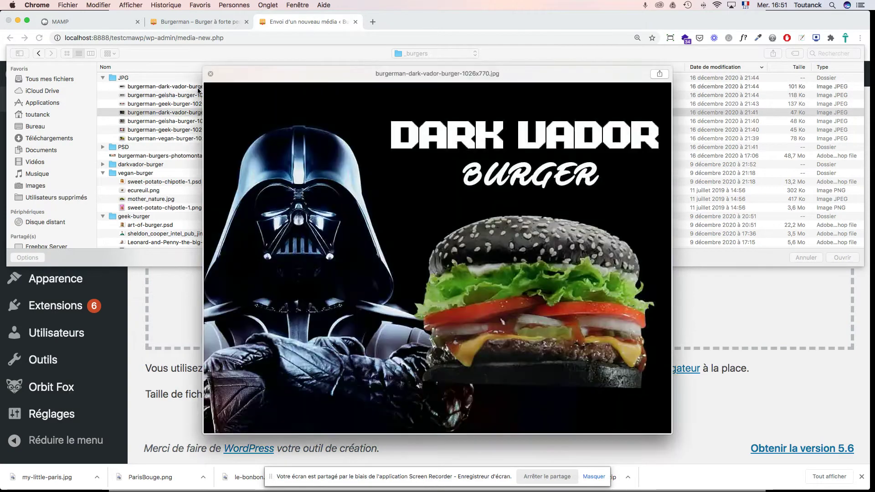
key(Down)
key(Down)
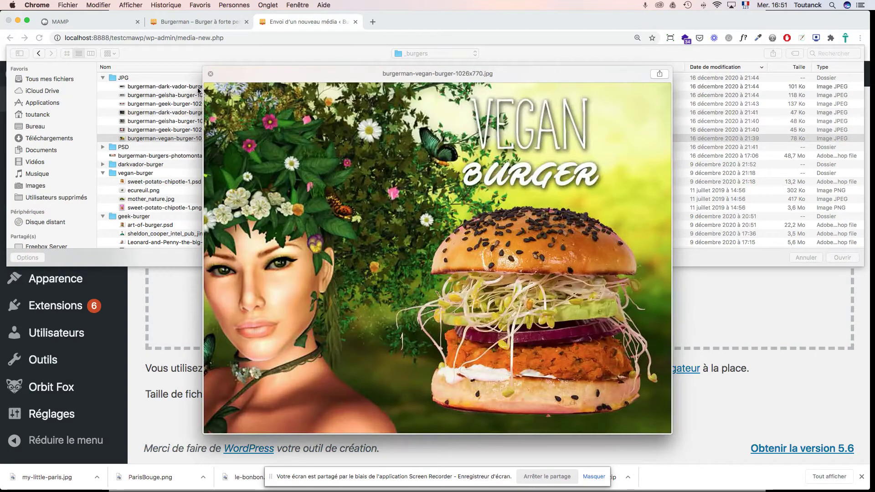
click(162, 89)
click(163, 89)
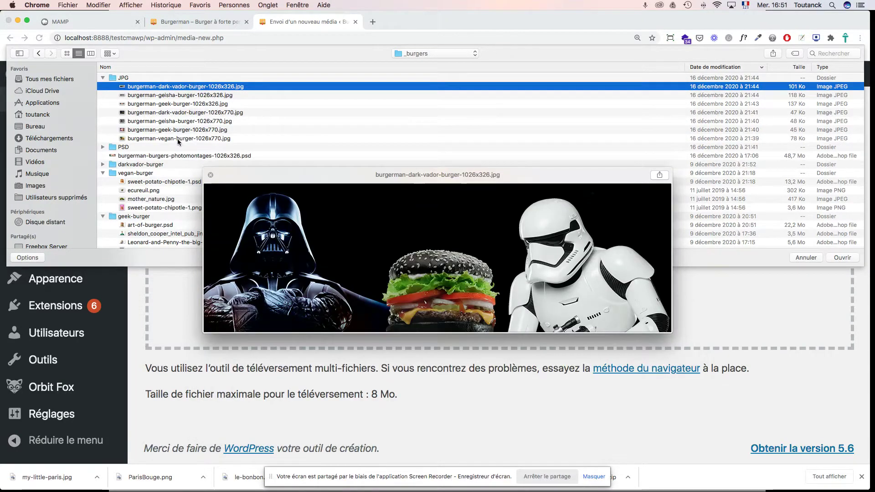
Step: Close the preview and Shift-select all seven burger JPG images
shift+click(179, 141)
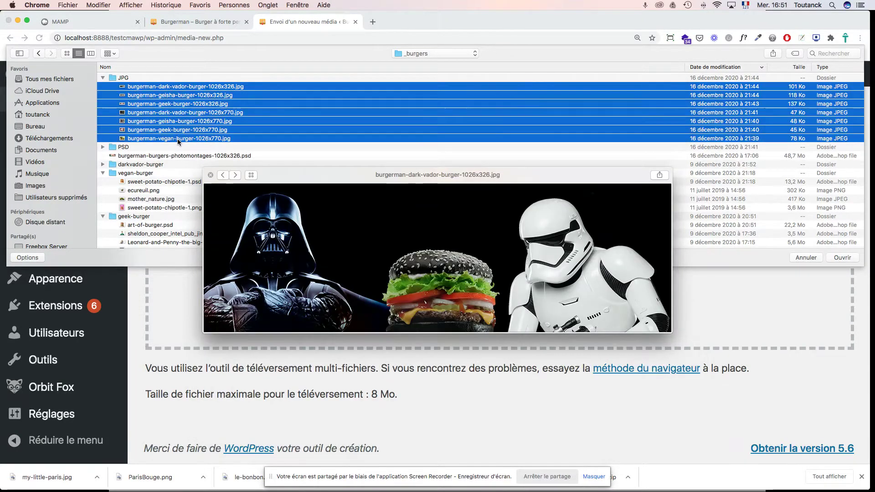
click(165, 90)
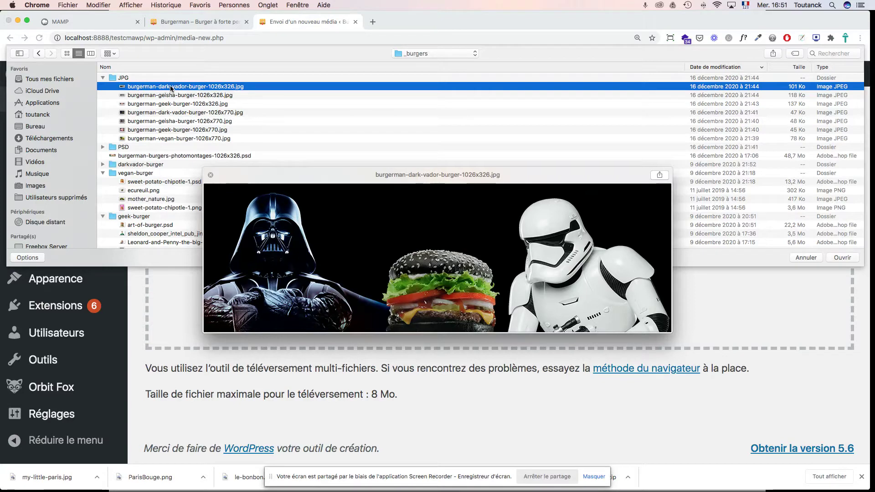
key(space)
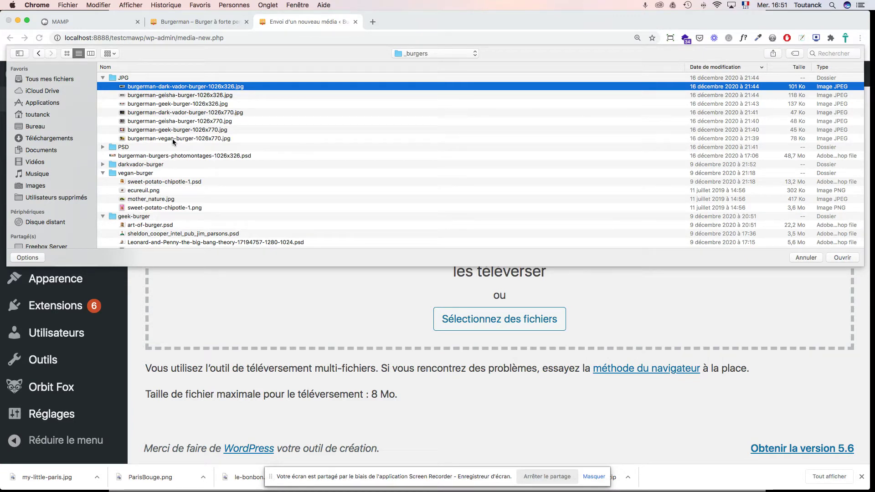
shift+click(172, 139)
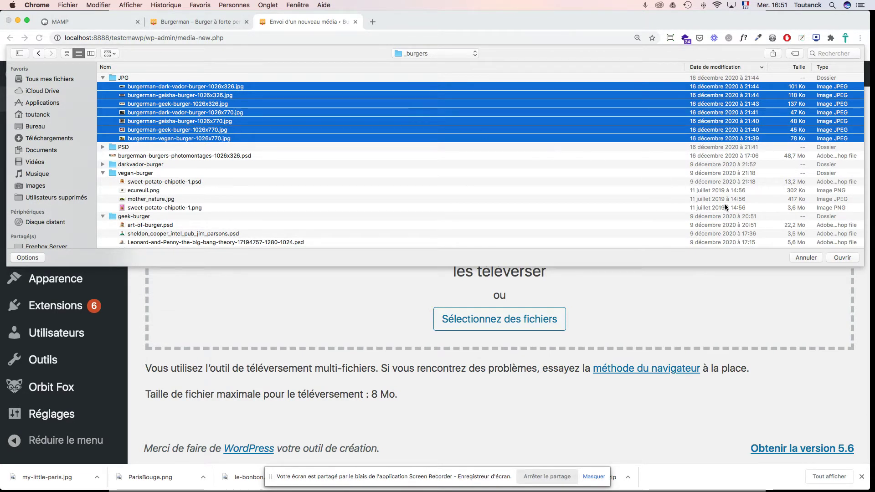
Step: Confirm the seven burger images with Ouvrir and review the uploaded list with thumbnails
click(845, 258)
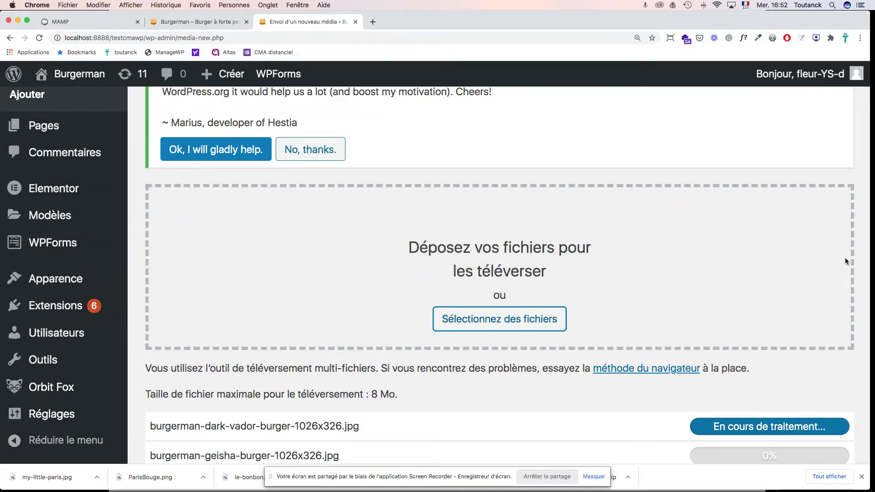
scroll(765, 267, down, 3)
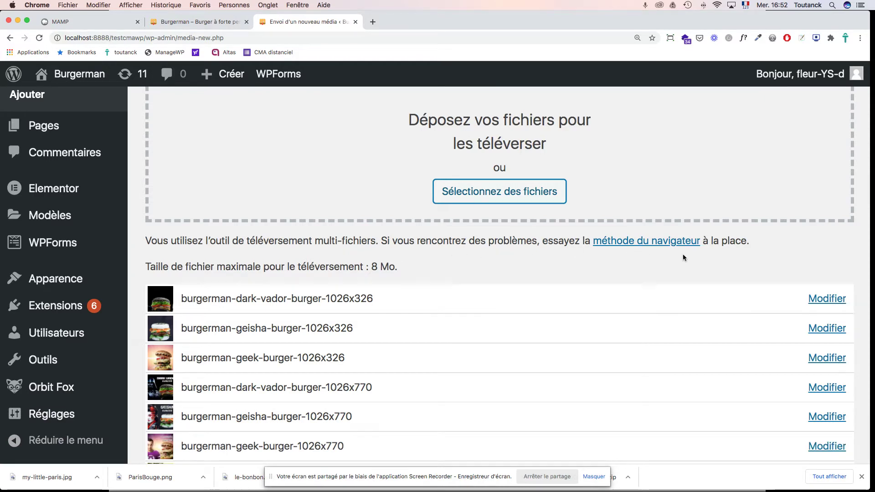
scroll(683, 254, down, 3)
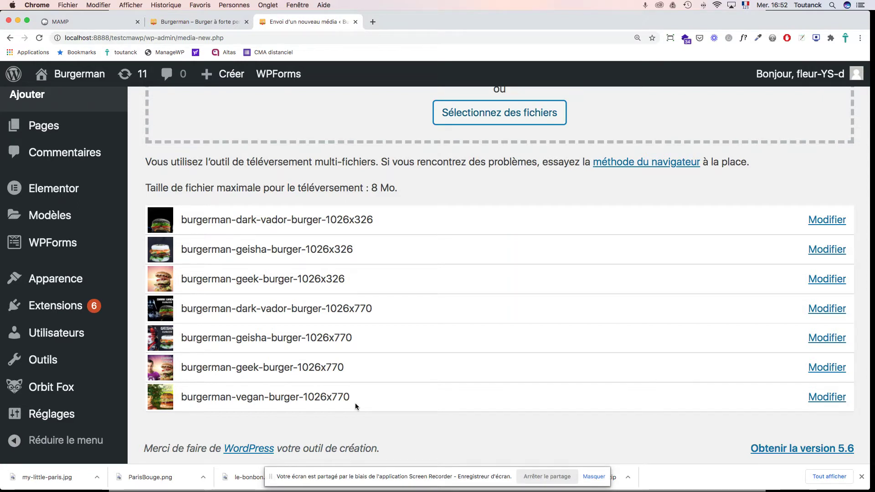
scroll(356, 402, up, 5)
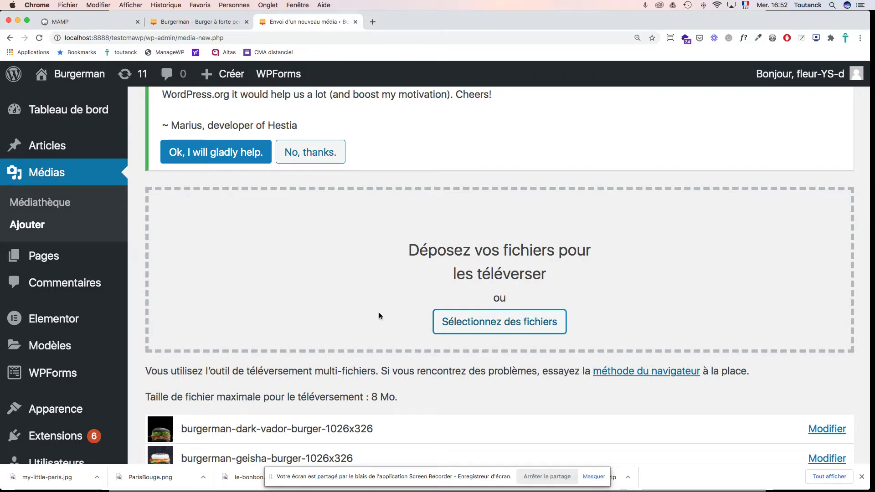
Step: Open Finder, expand _desserts and drag cheesecake through chocolate-mousse onto the WordPress drop zone
mouse_move(29, 484)
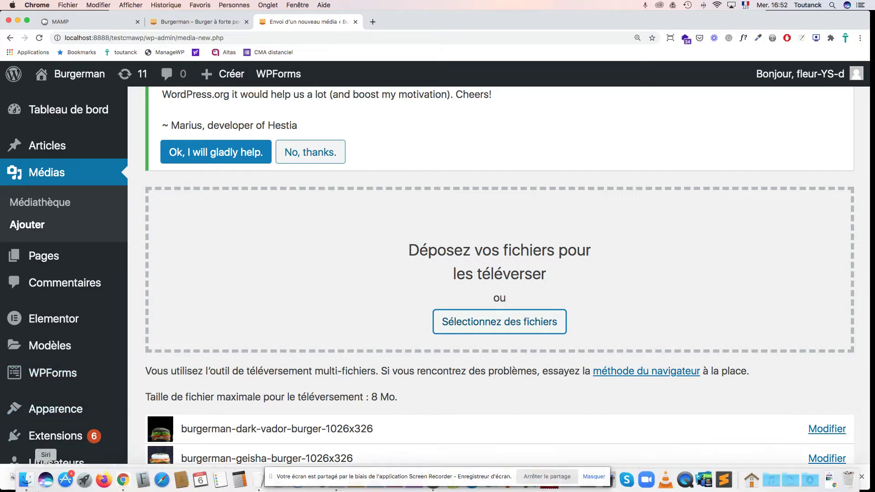
click(28, 480)
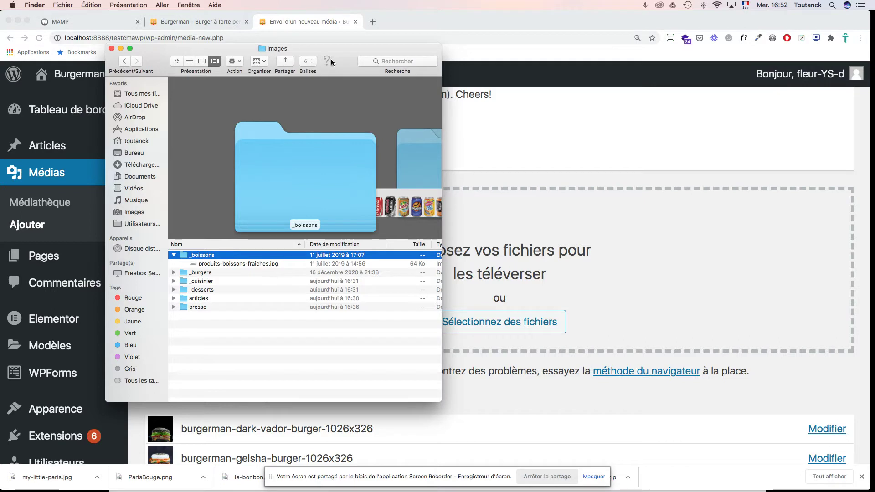
drag(339, 47, 265, 77)
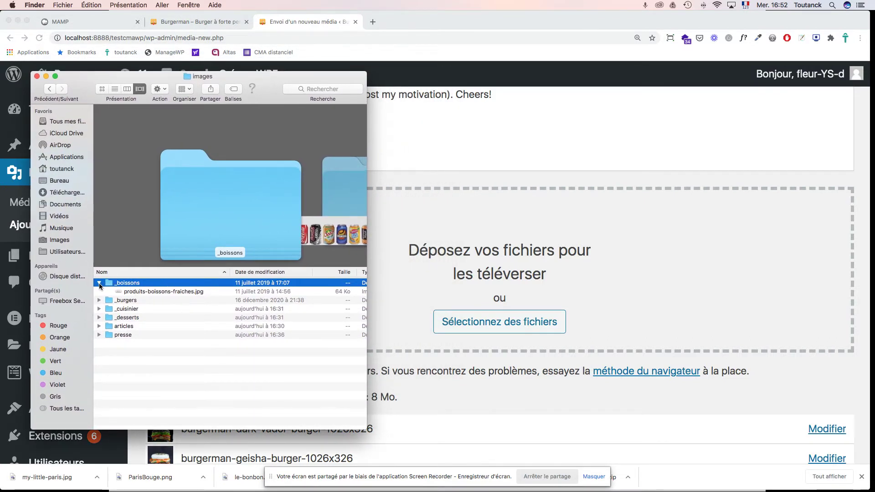
click(100, 318)
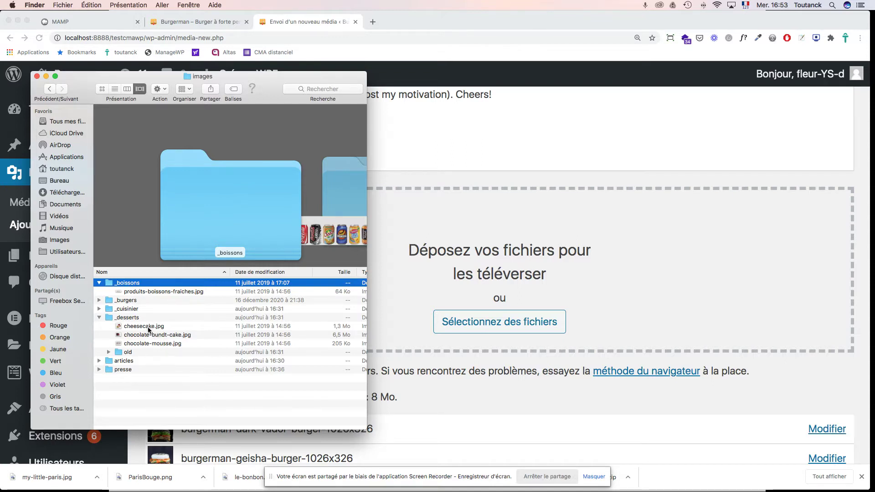
click(149, 328)
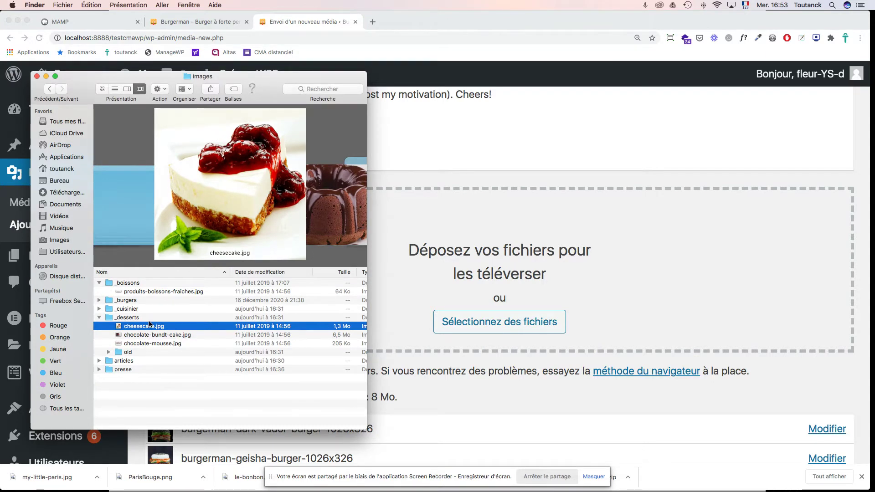
shift+click(145, 345)
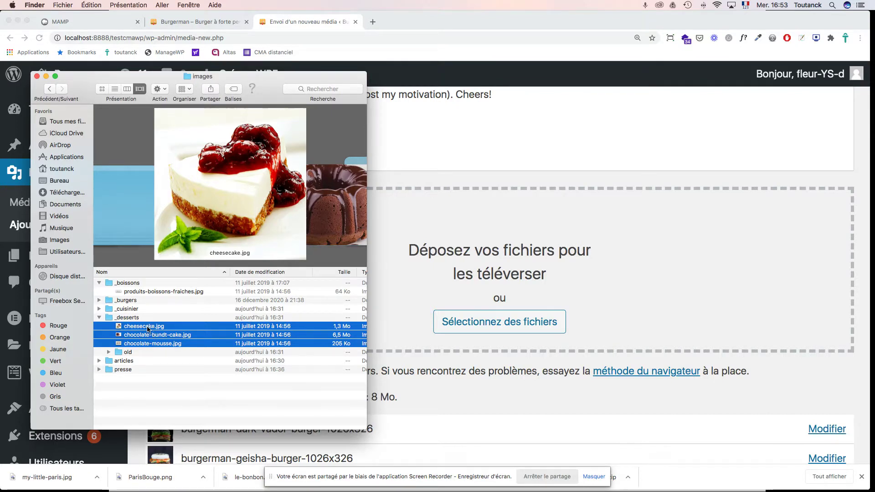
drag(149, 330, 362, 249)
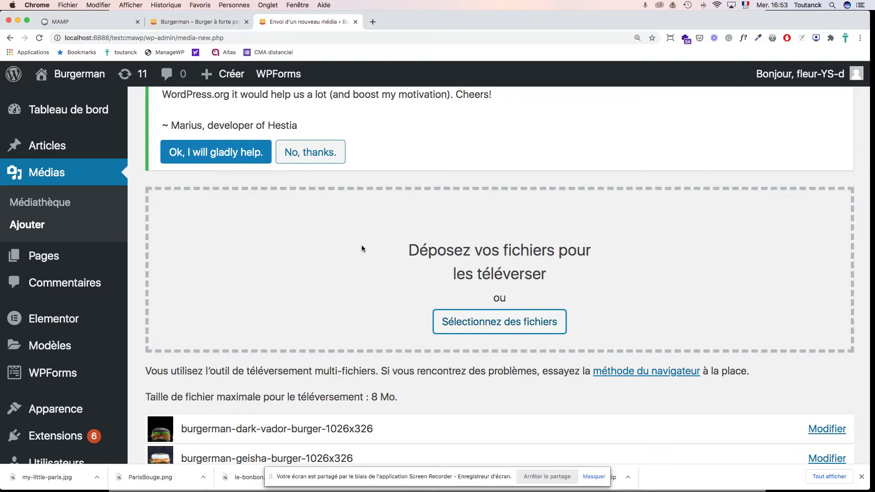
Step: Check the cheesecake, chocolate-bundt-cake and chocolate-mousse rows in the upload list, then return to Finder
scroll(362, 249, down, 4)
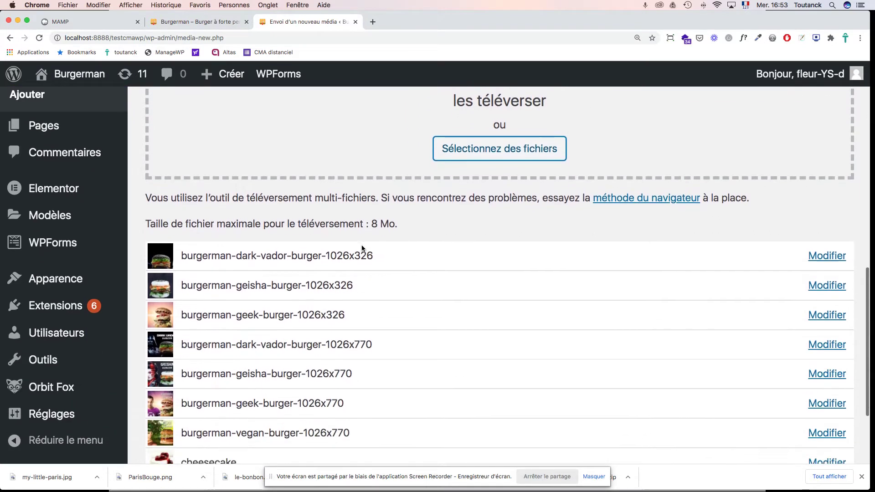
scroll(362, 248, down, 3)
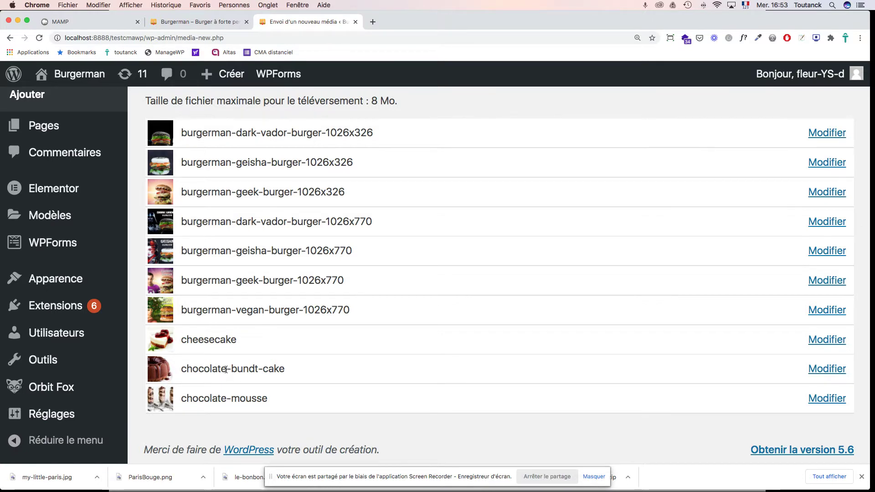
scroll(227, 372, up, 2)
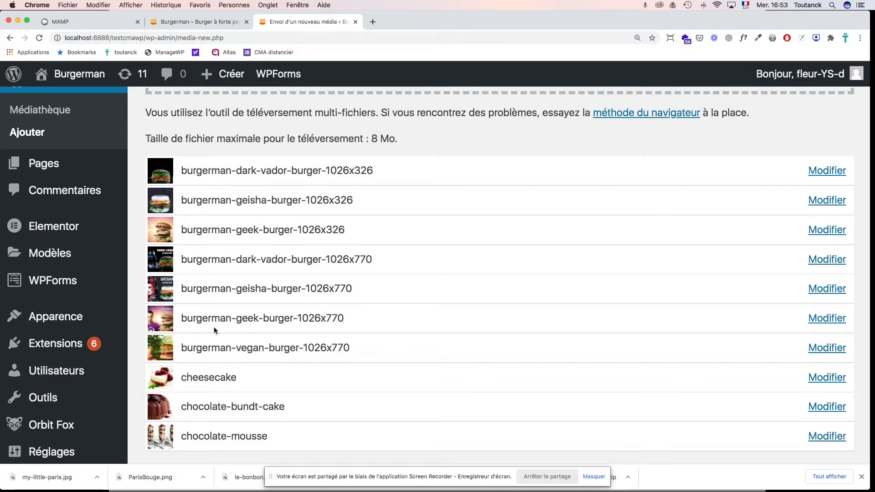
key(super+Tab)
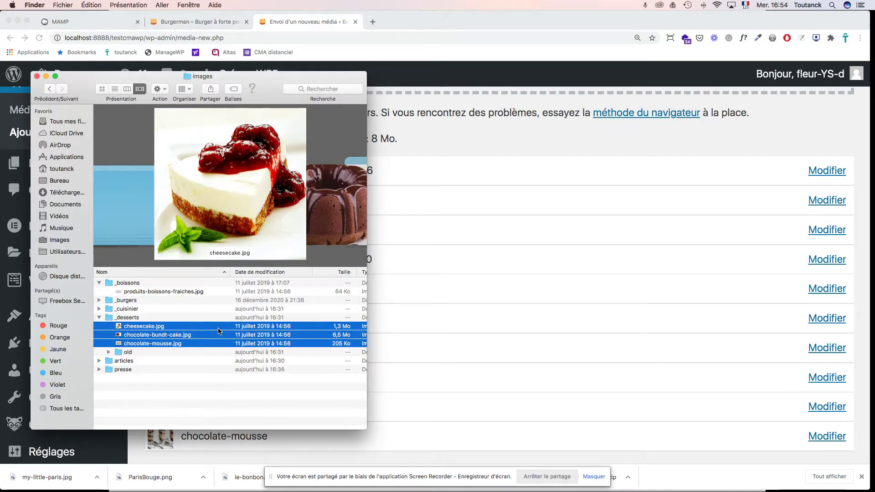
Step: In Finder, collapse _desserts and expand the presse folder
click(99, 318)
click(99, 327)
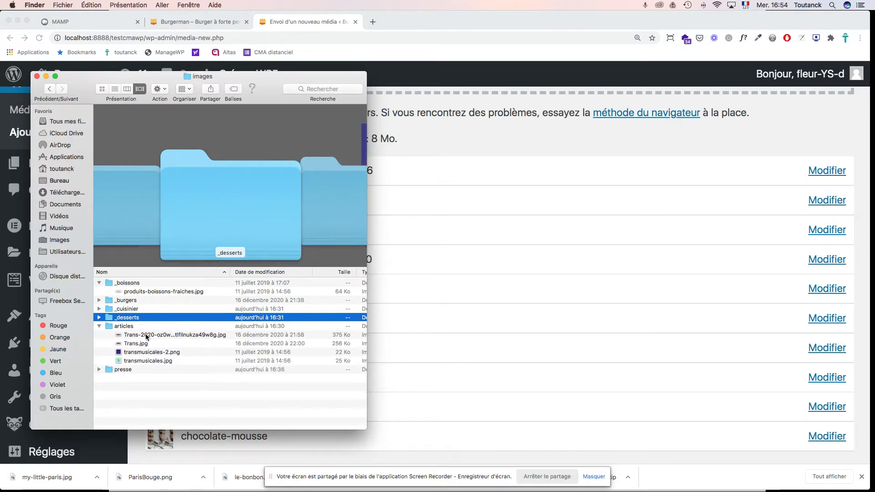
click(98, 370)
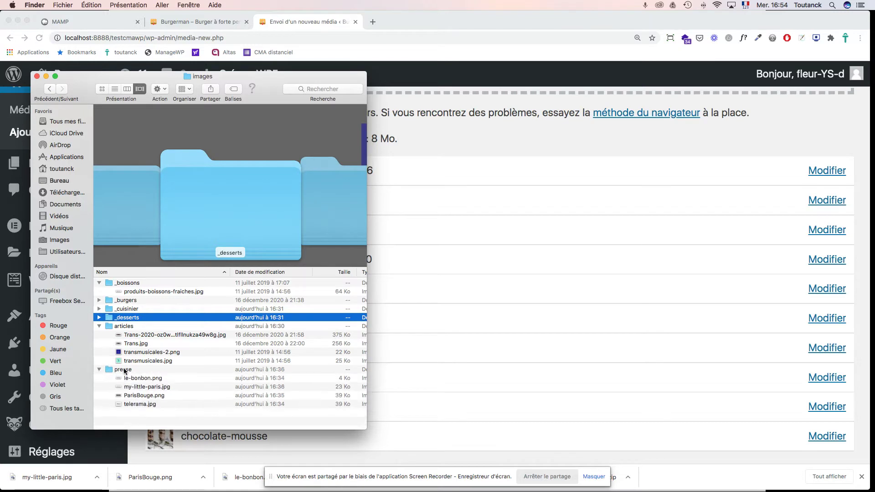
click(99, 326)
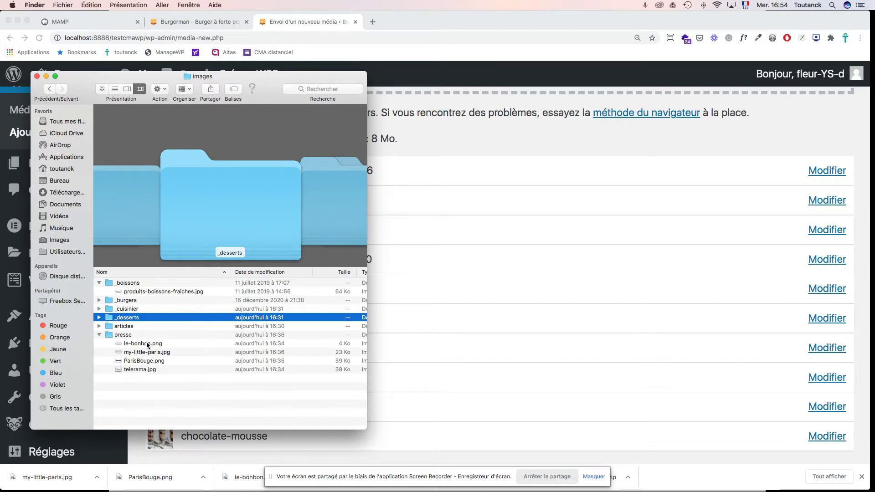
scroll(406, 280, up, 10)
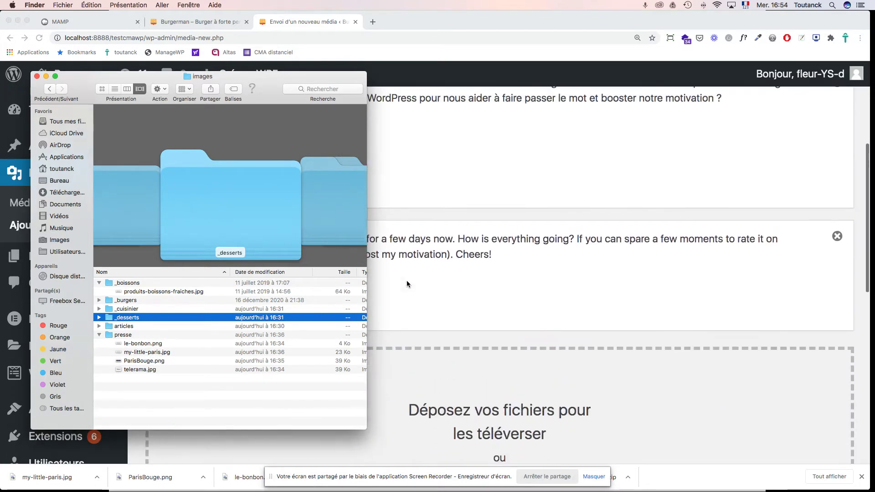
scroll(407, 284, down, 4)
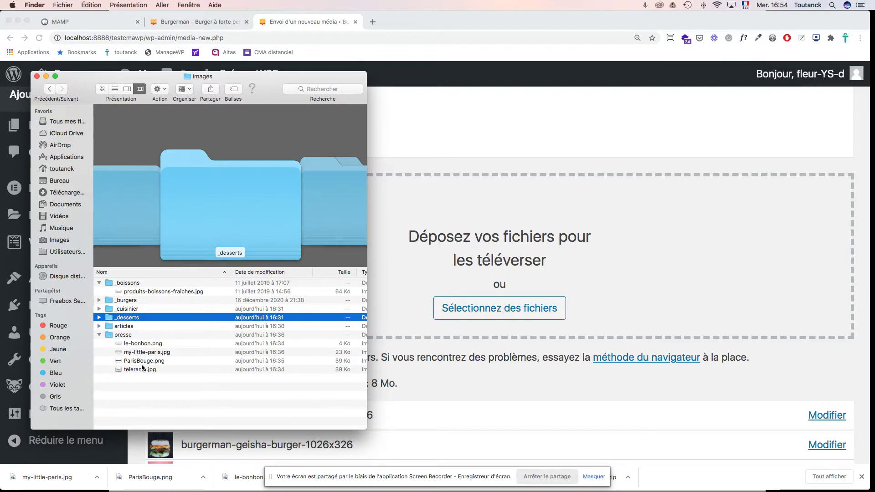
Step: Drag le-bonbon.png through telerama.jpg onto the WordPress drop zone
click(144, 346)
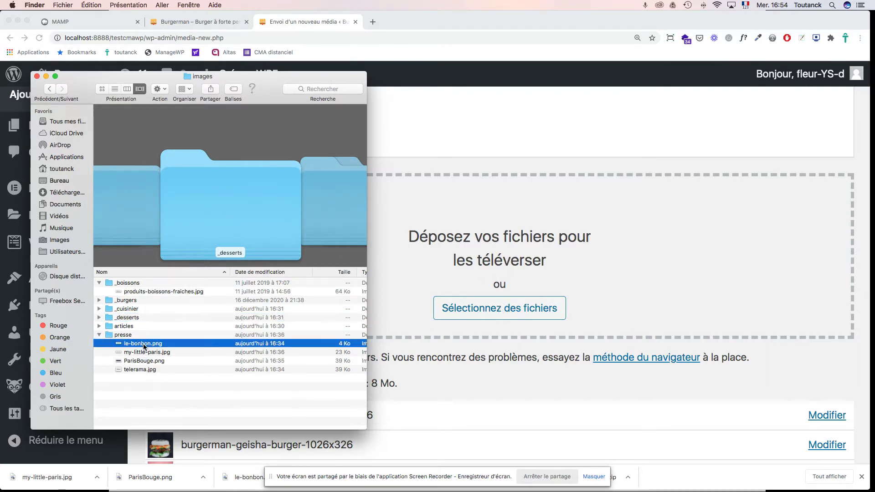
shift+click(143, 370)
drag(145, 348, 499, 235)
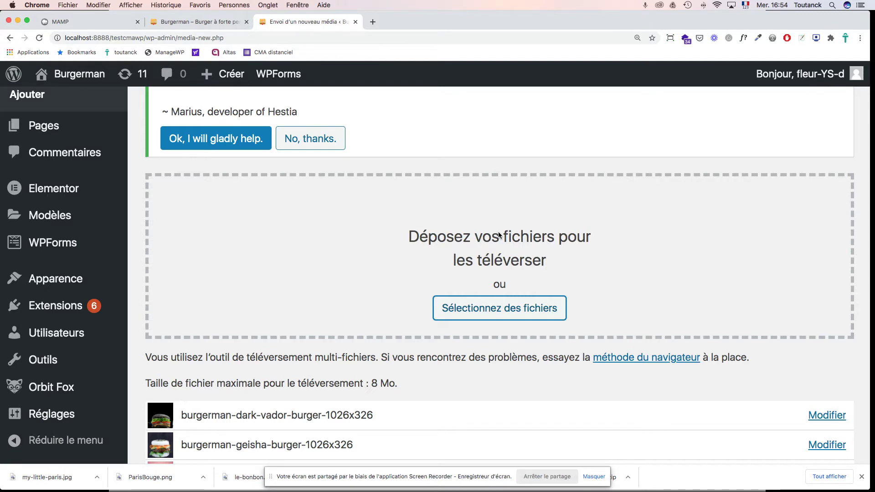
Step: Switch to the browser's basic single-file uploader and bring up the file chooser
scroll(499, 233, down, 10)
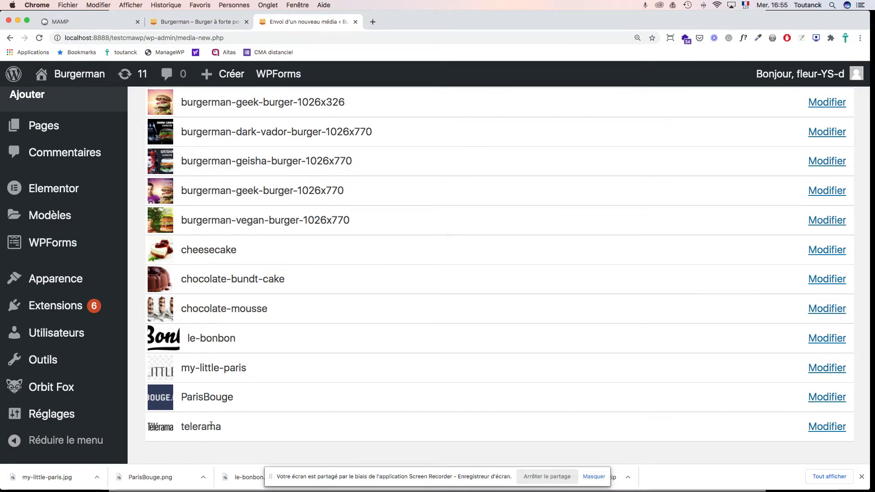
scroll(181, 268, up, 10)
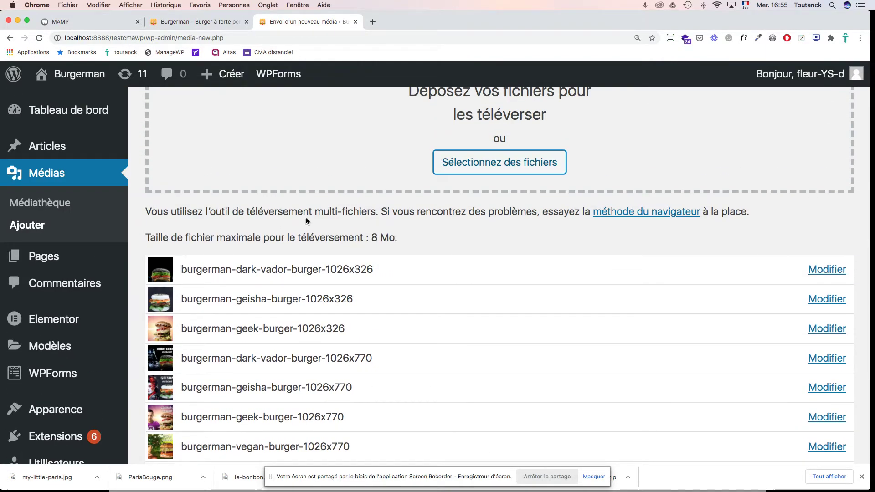
click(615, 213)
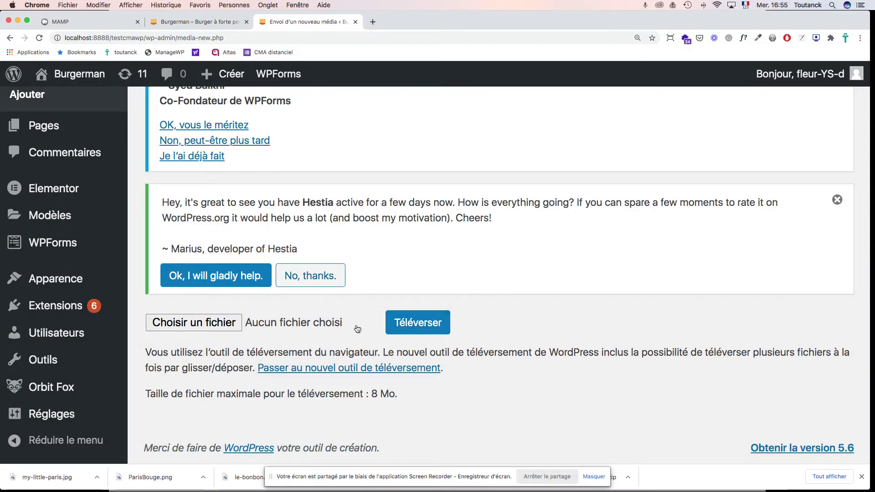
click(229, 323)
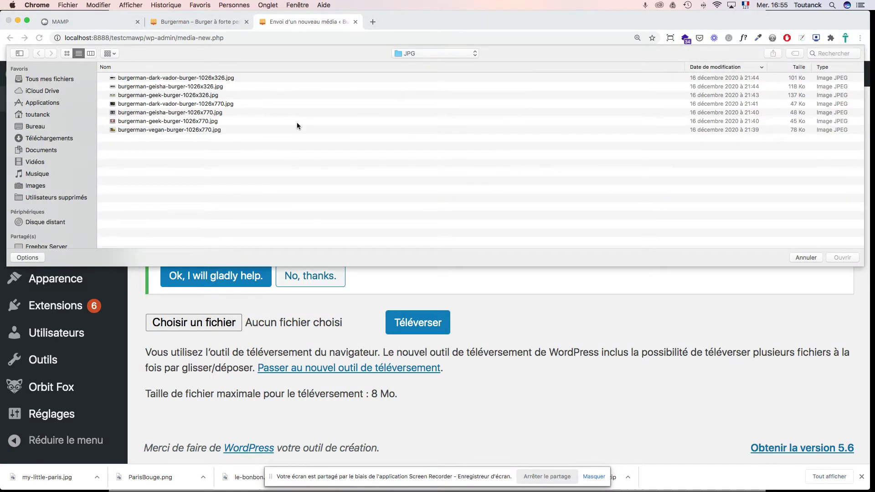
Step: Collapse the burger folders and move up to the images folder in the file dialog
click(438, 53)
click(431, 63)
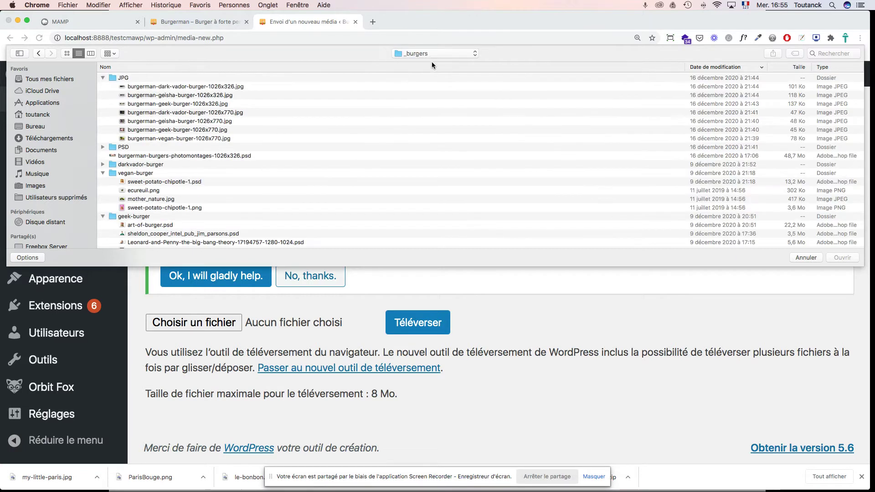
click(103, 78)
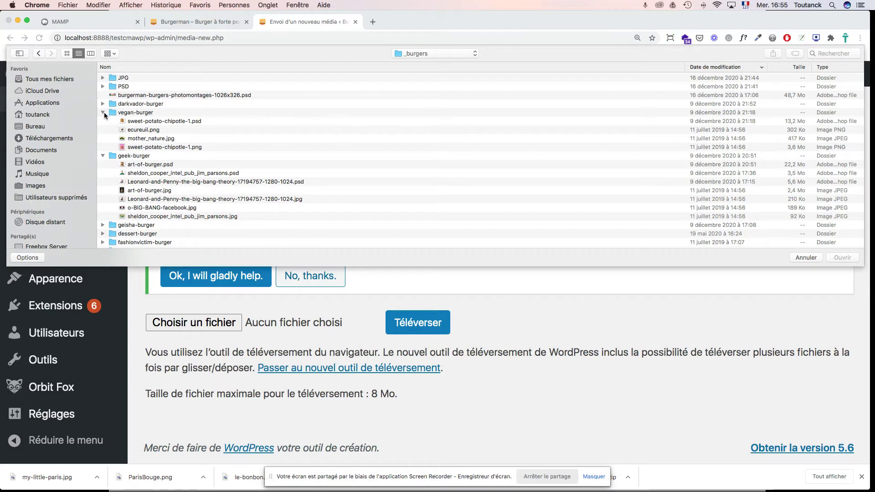
click(104, 112)
click(103, 121)
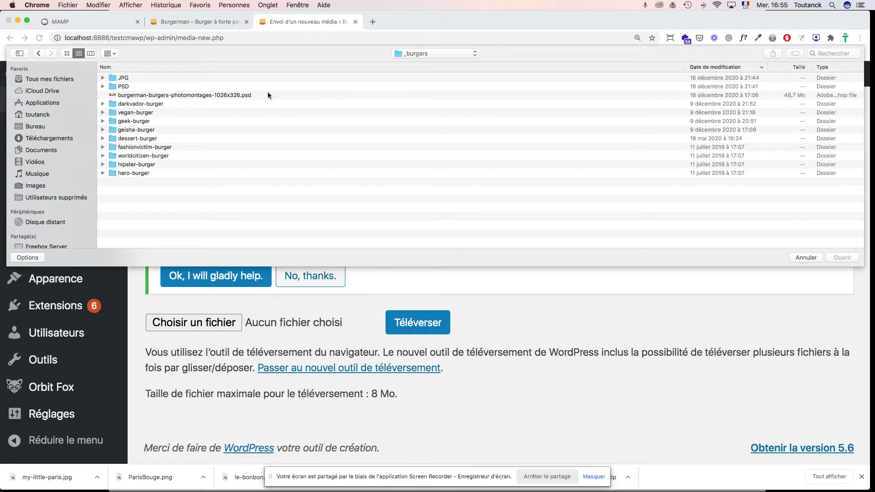
click(423, 53)
click(419, 62)
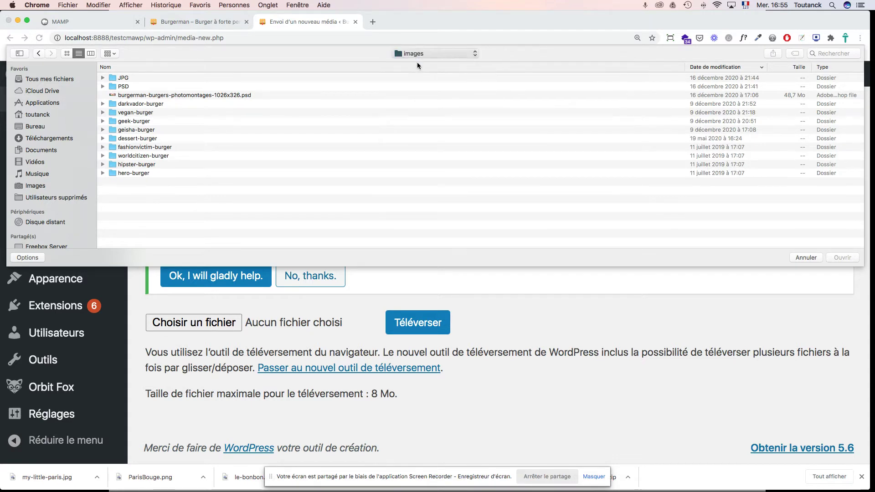
Step: Select cuisinier.jpg from the _cuisinier folder and upload it with Téléverser
click(103, 86)
click(149, 105)
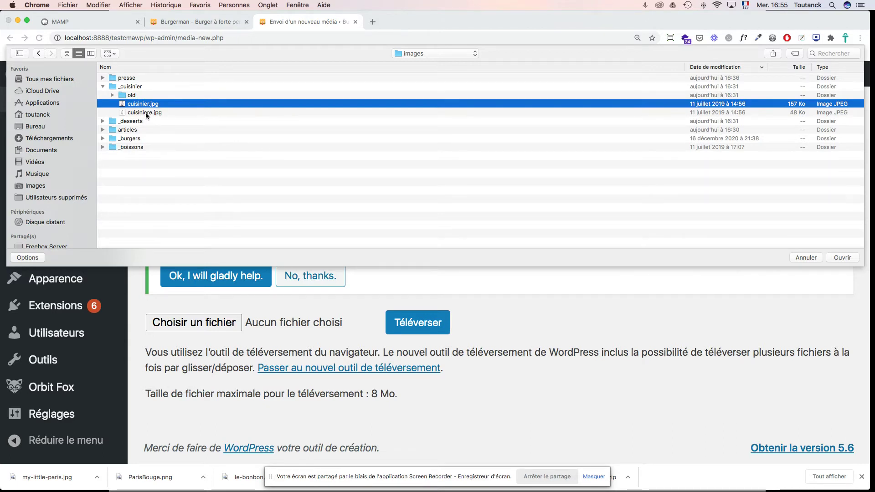
click(146, 112)
click(147, 105)
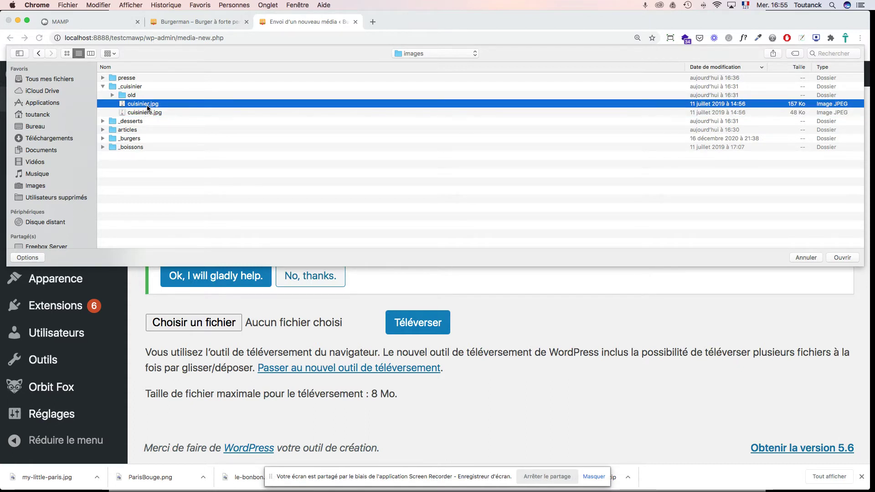
click(843, 257)
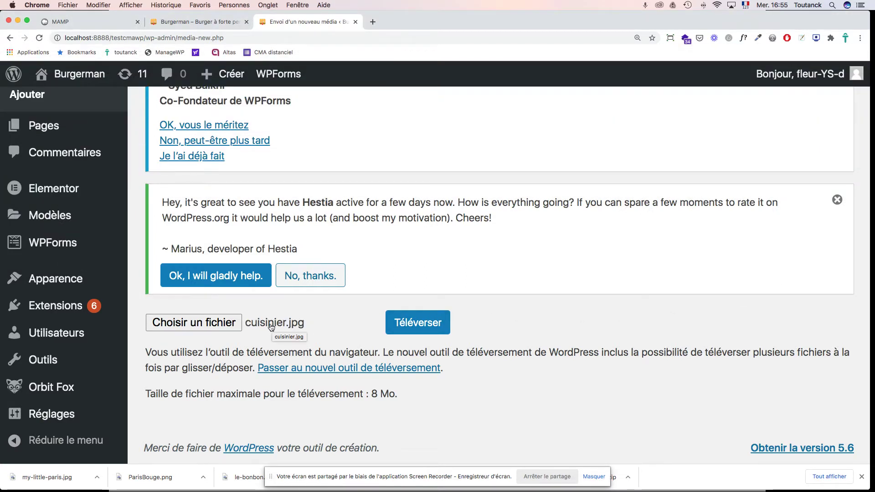
click(418, 326)
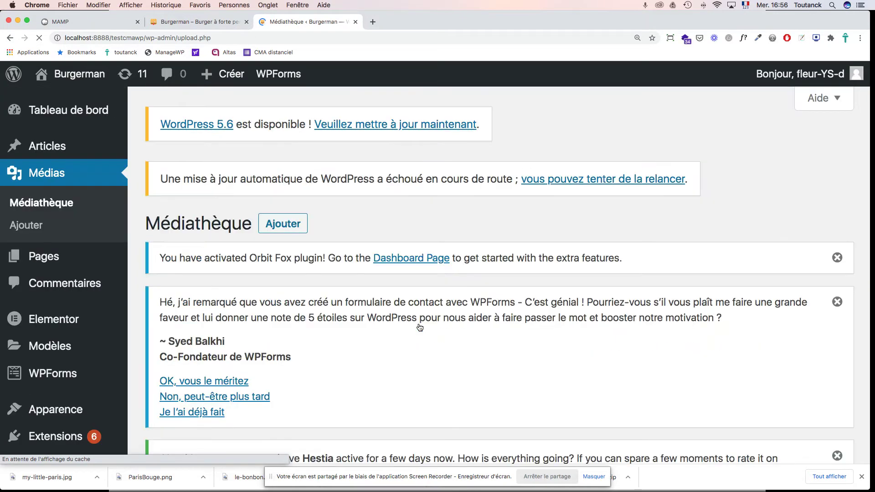
Step: Scroll through the Médiathèque grid to confirm the chef photo was uploaded
scroll(420, 328, down, 15)
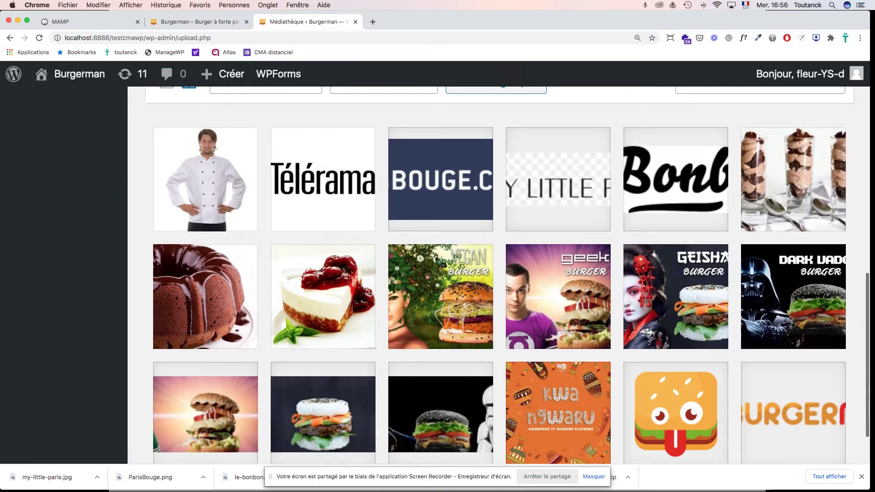
scroll(413, 326, down, 1)
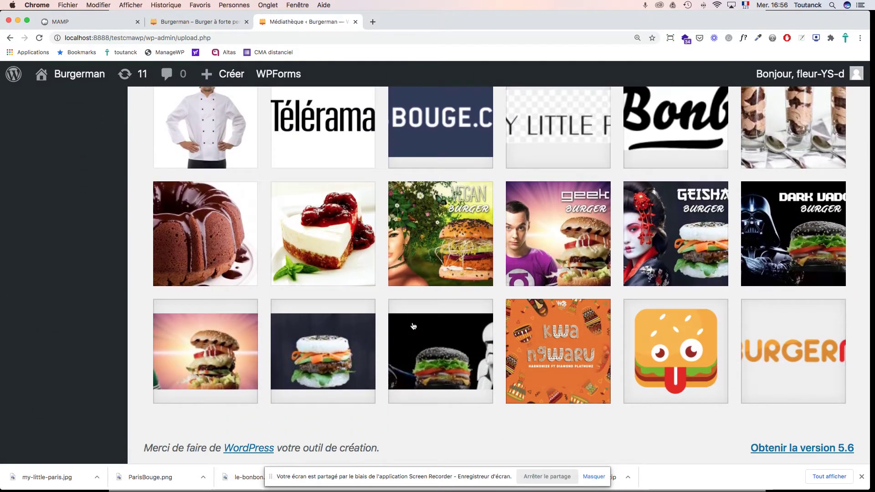
scroll(413, 326, up, 15)
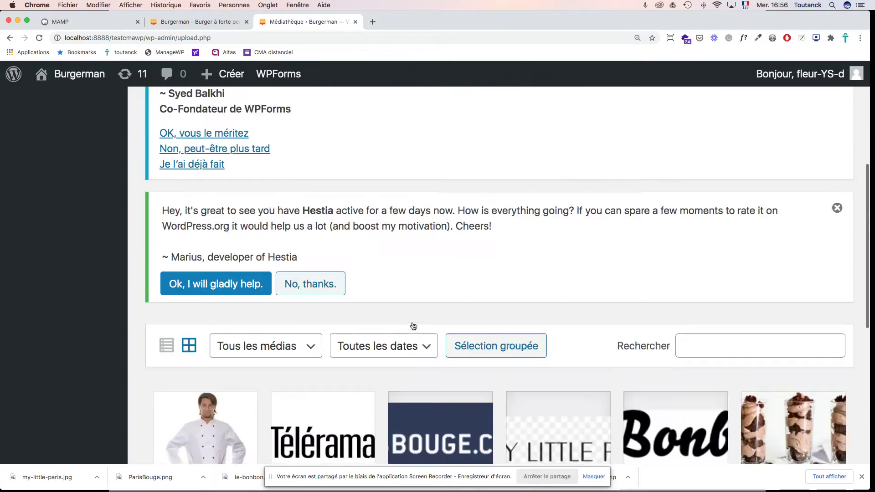
scroll(413, 326, down, 8)
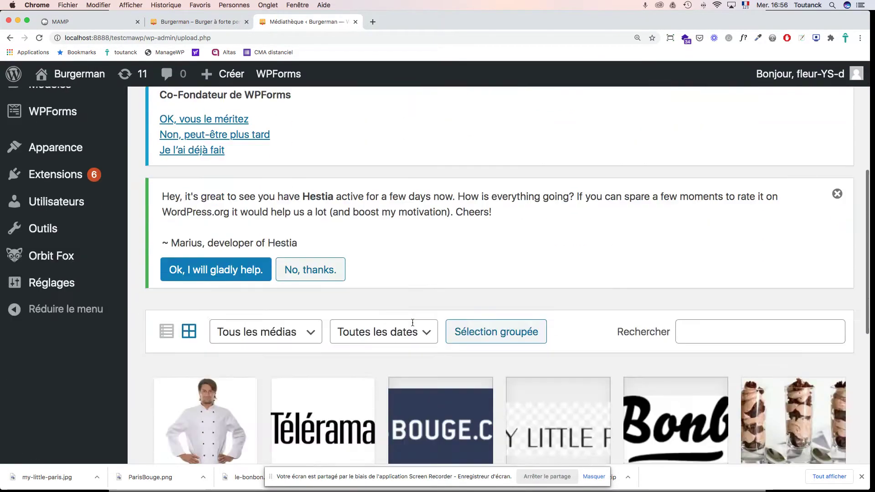
scroll(413, 327, down, 5)
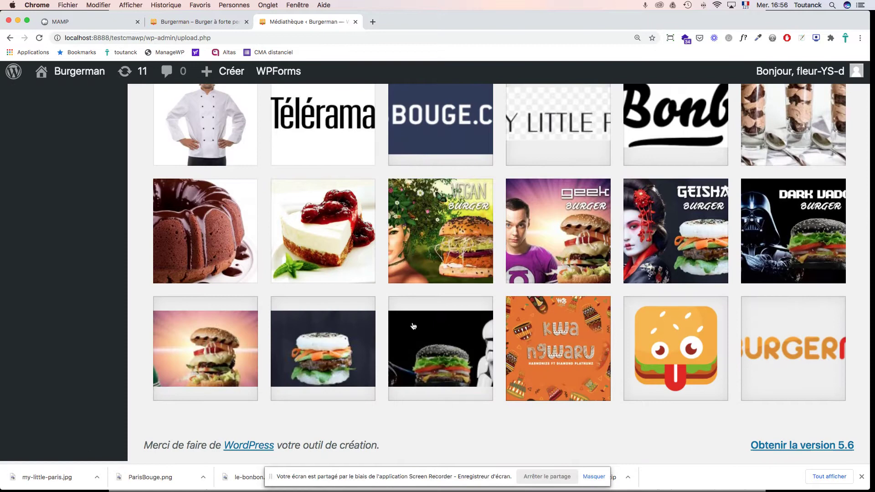
scroll(414, 326, up, 2)
scroll(414, 327, up, 5)
scroll(414, 327, down, 7)
scroll(414, 326, up, 5)
scroll(414, 327, up, 10)
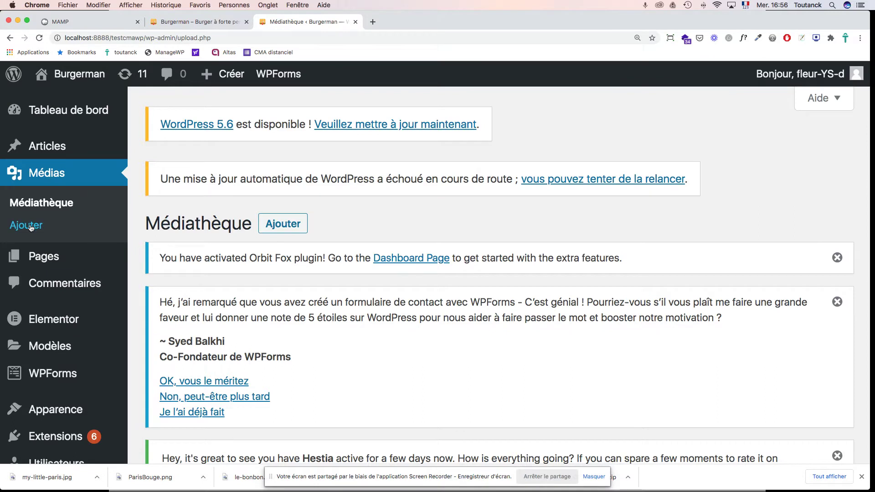
Step: Go to Médias > Ajouter and switch to the drag-and-drop multi-file uploader
click(30, 227)
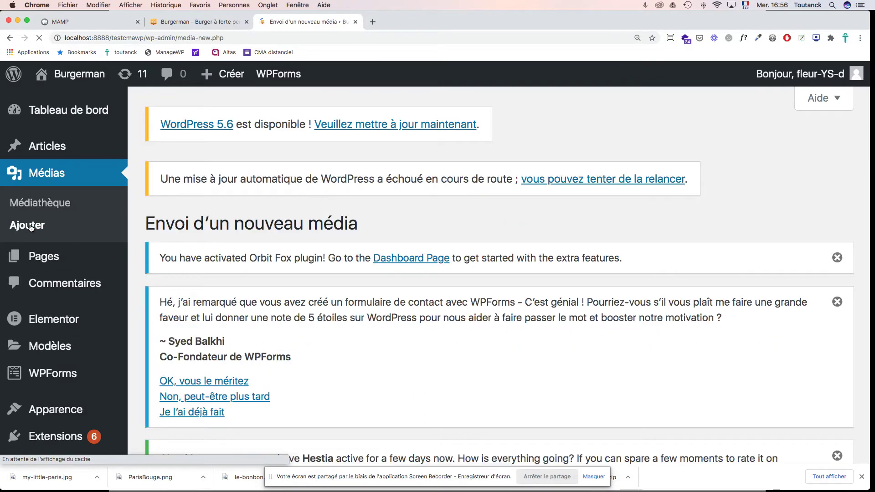
scroll(310, 242, down, 5)
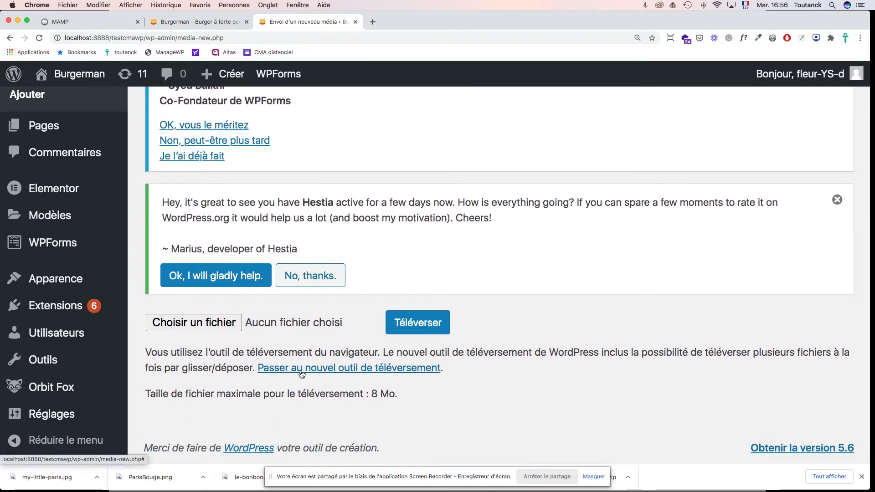
click(297, 373)
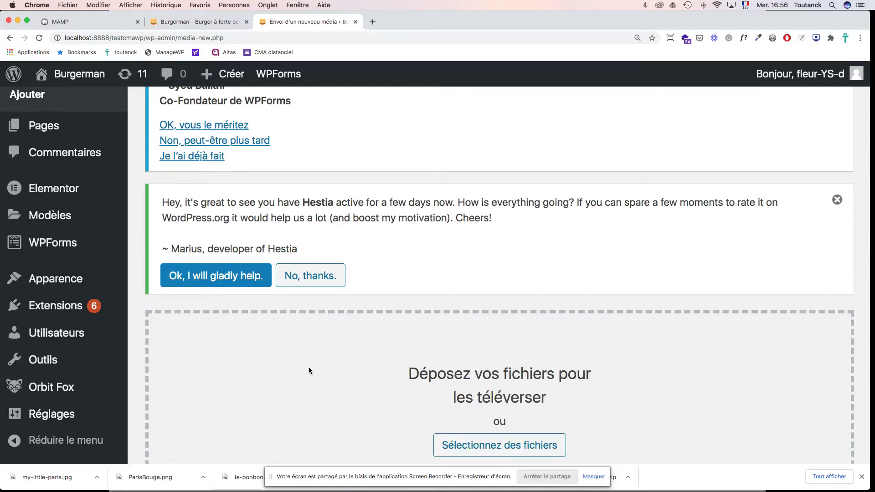
scroll(308, 368, down, 5)
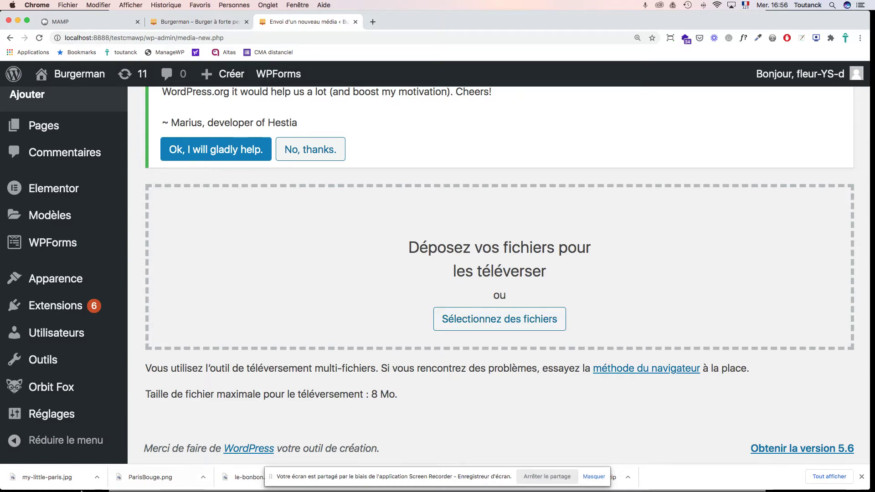
Step: Drag cuisiniere.jpg and produits-boissons-fraiches.jpg from Finder into the WordPress drop zone
click(22, 480)
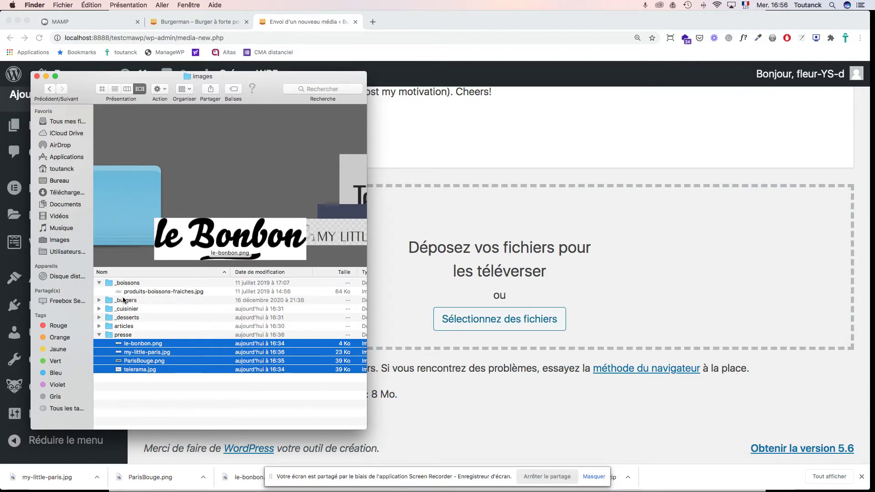
click(98, 336)
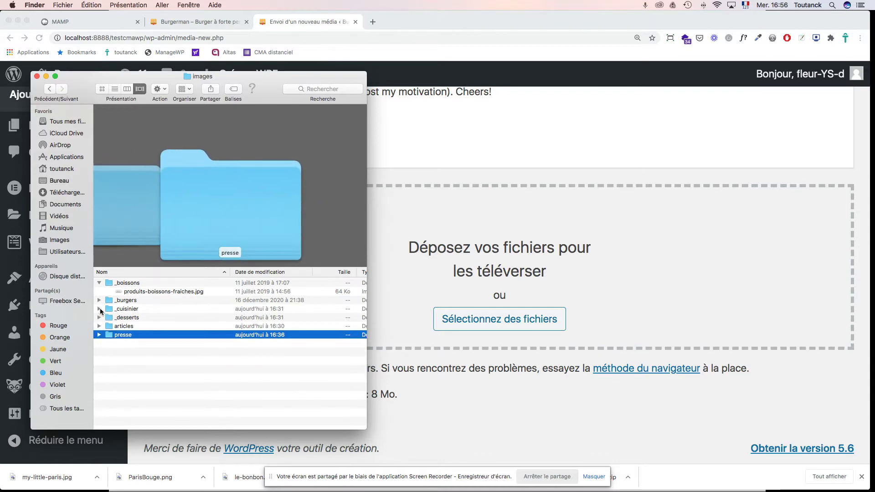
click(100, 309)
click(132, 326)
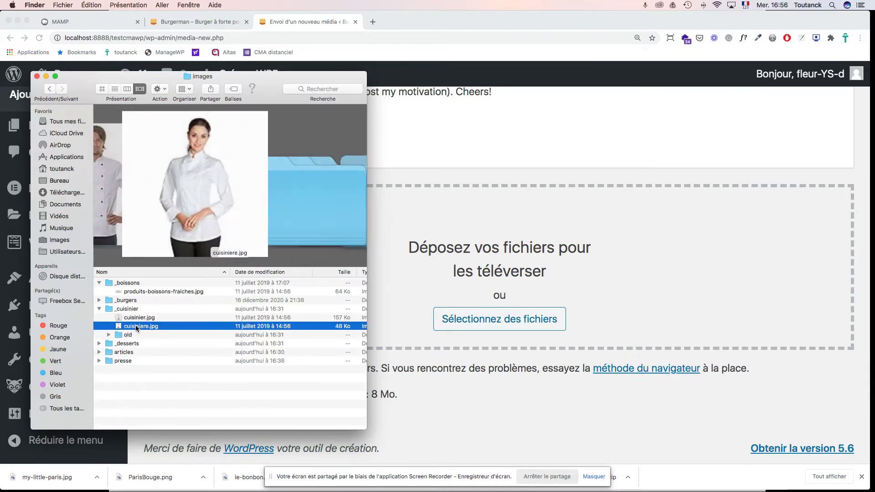
drag(133, 327, 438, 297)
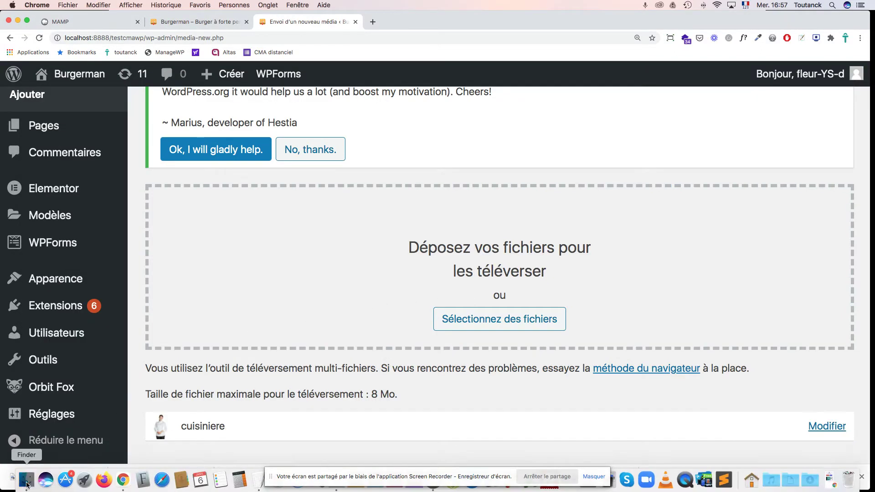
click(26, 481)
click(104, 308)
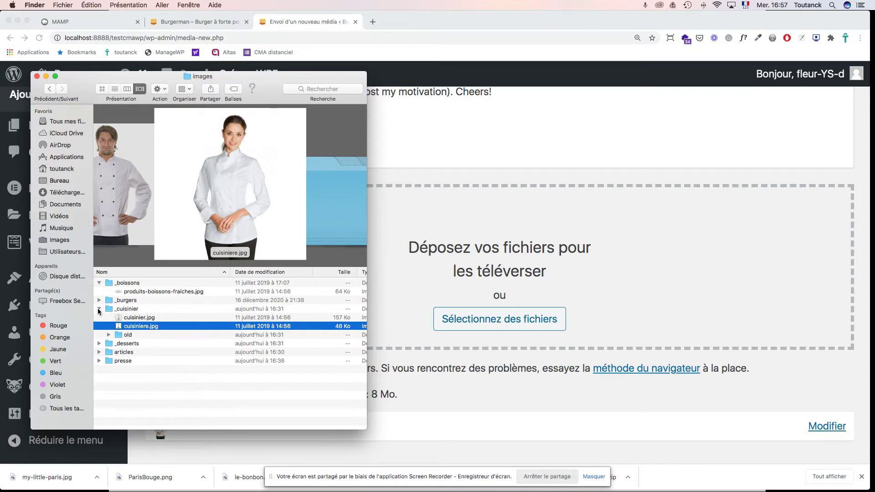
click(135, 293)
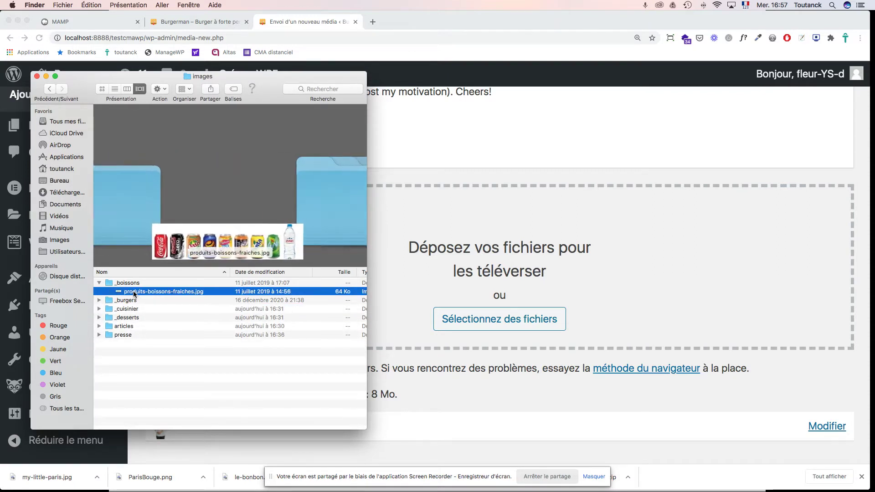
drag(135, 294, 497, 286)
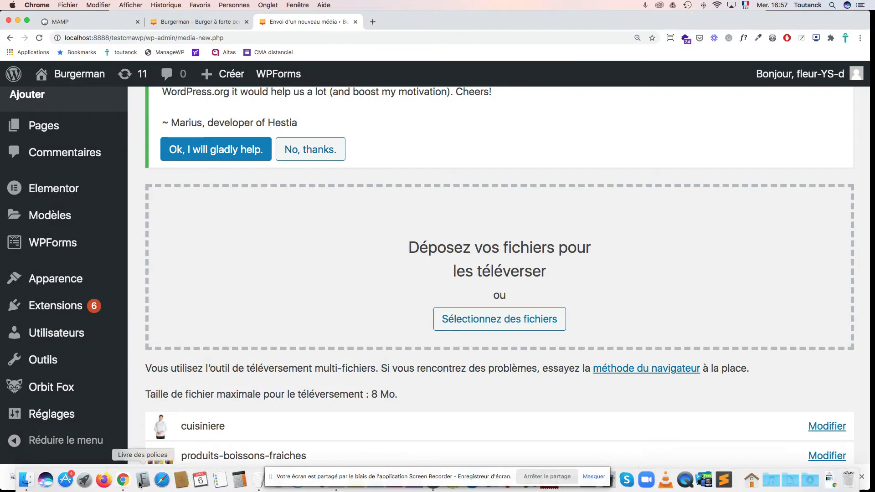
Step: Expand the articles folder and drag Trans.jpg into the upload zone
click(26, 480)
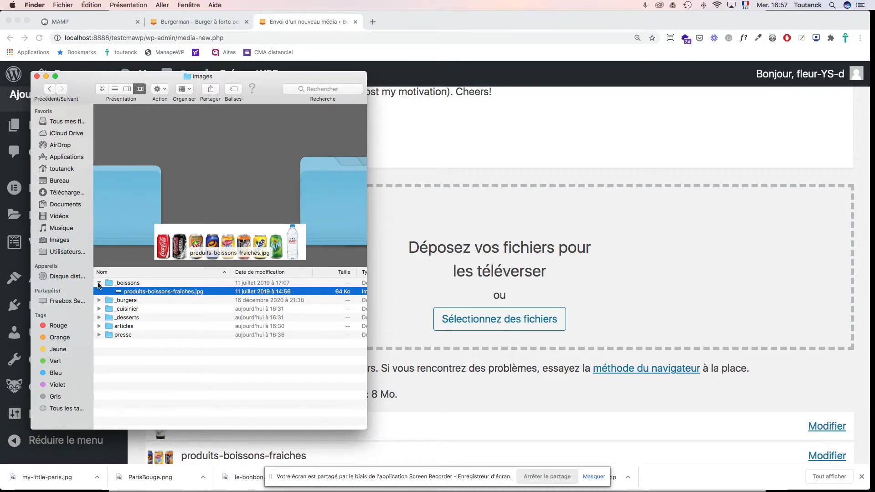
click(99, 283)
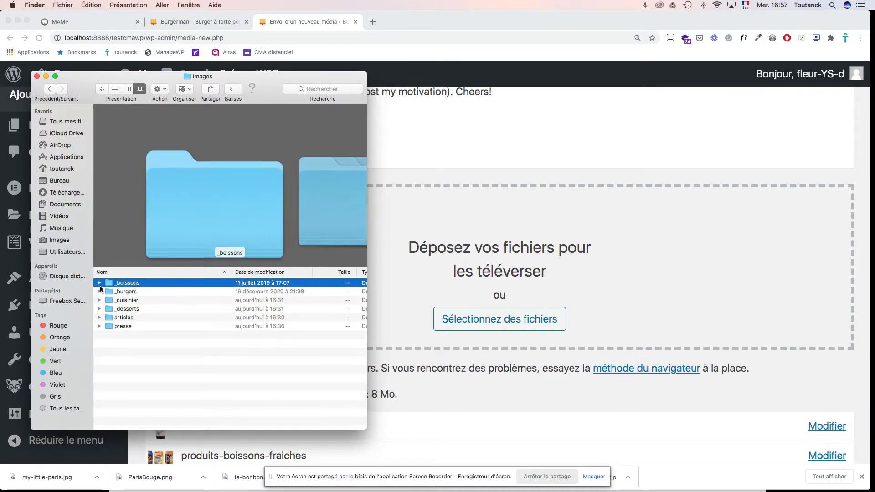
click(99, 319)
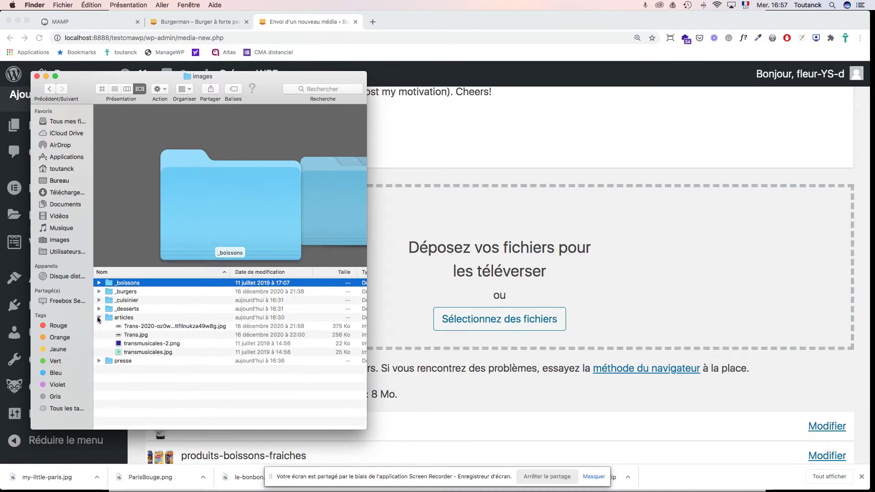
click(156, 345)
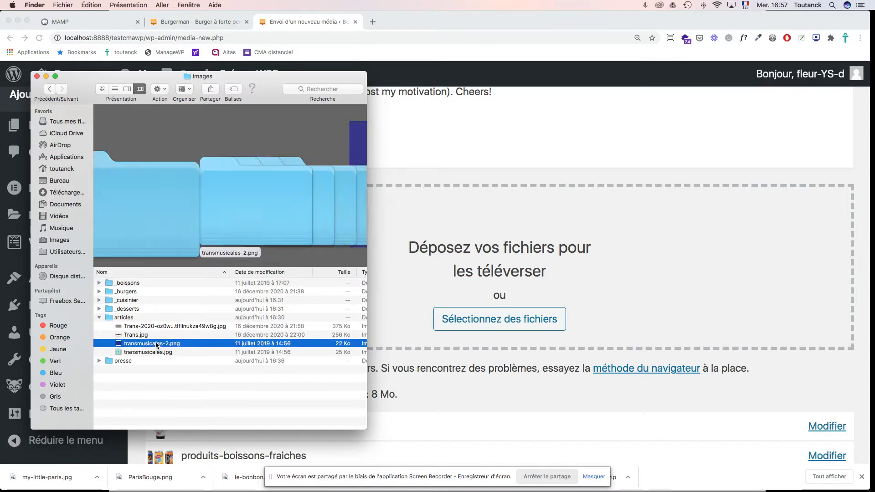
click(140, 336)
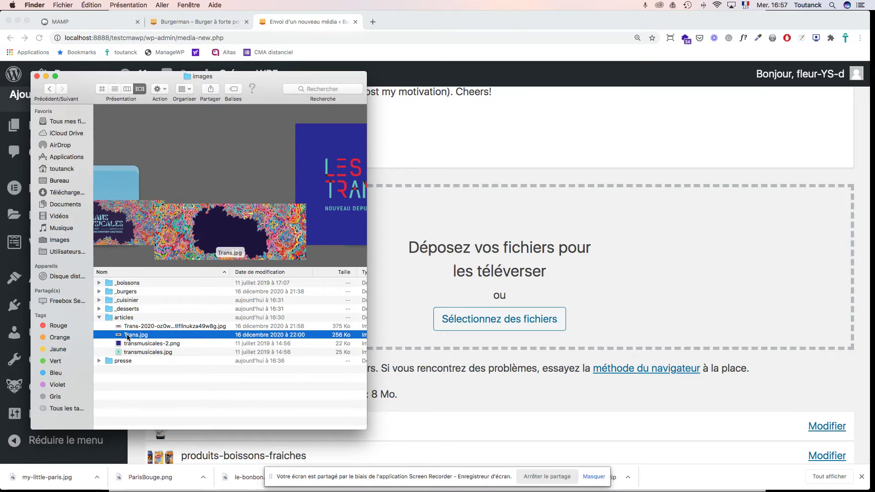
drag(127, 337, 408, 339)
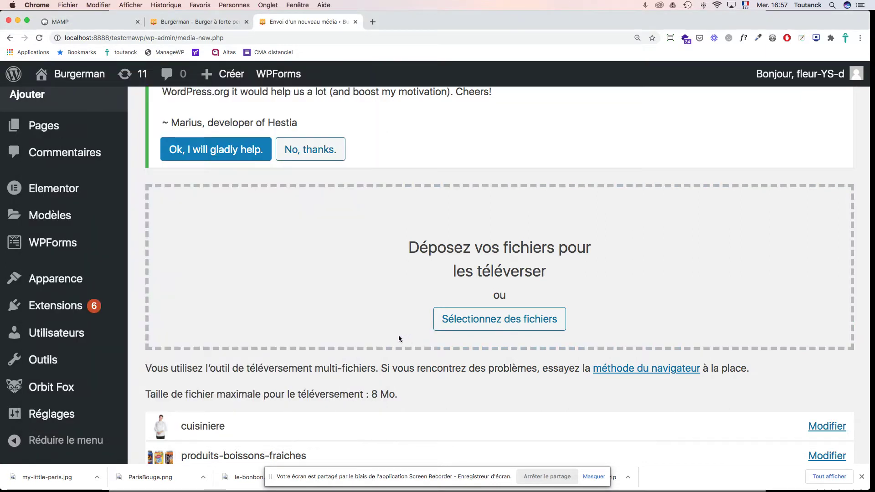
scroll(179, 429, down, 4)
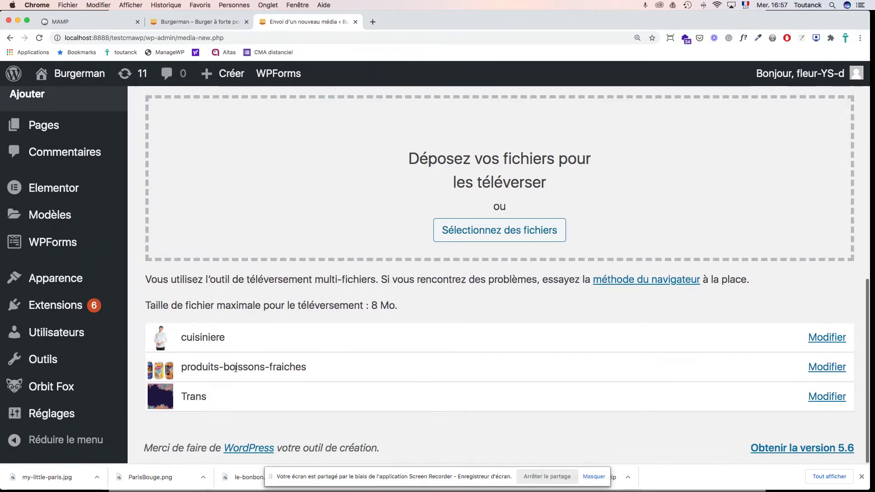
scroll(155, 319, up, 4)
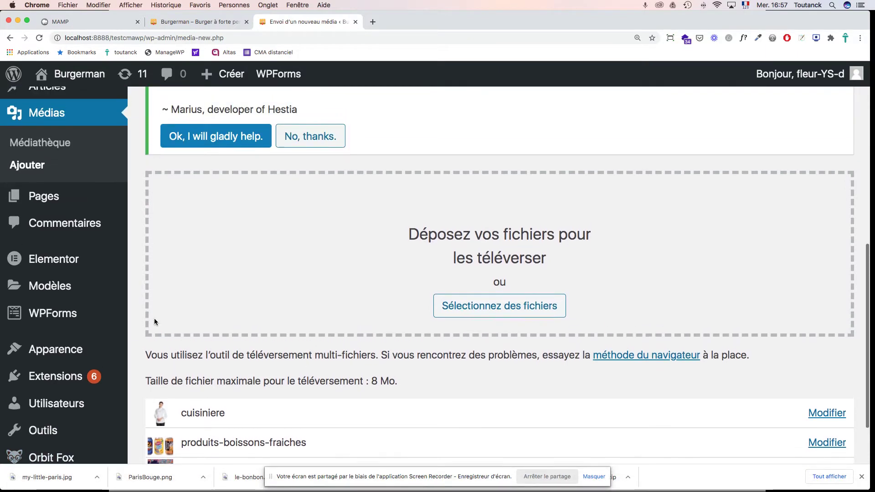
Step: Drag the Trans-2020 image and transmusicales-2.png into the upload zone, then collapse articles
click(21, 483)
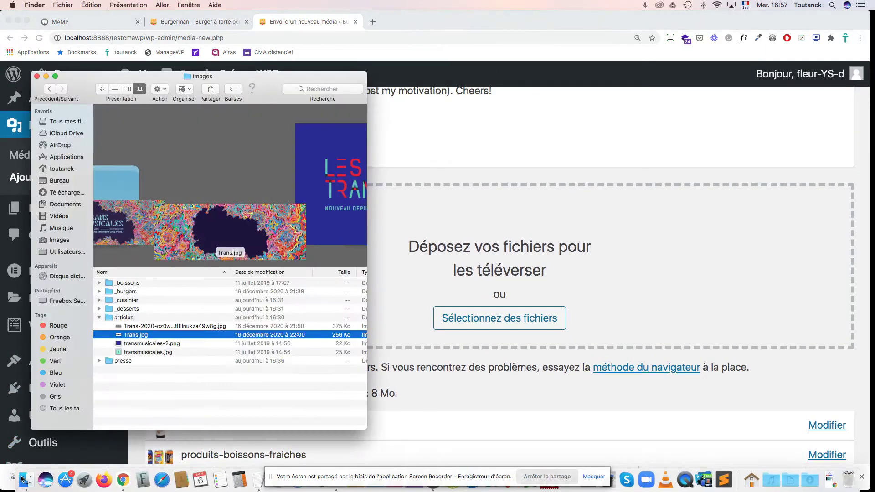
click(130, 326)
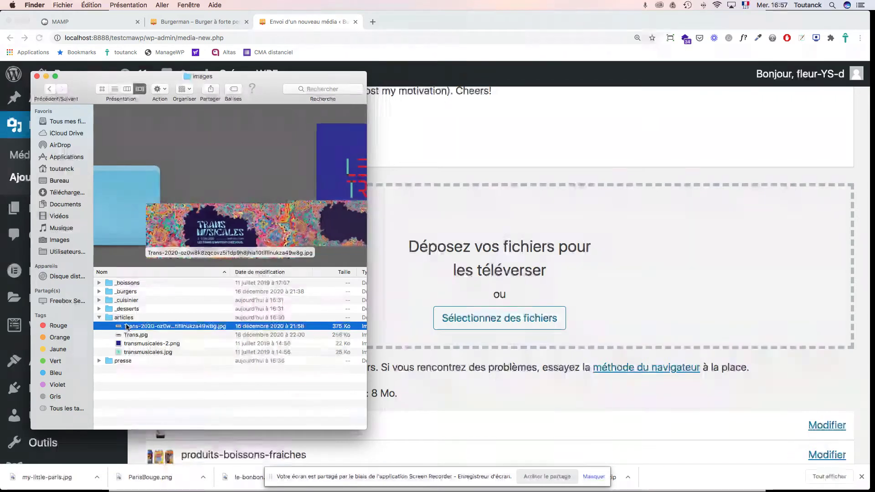
click(130, 326)
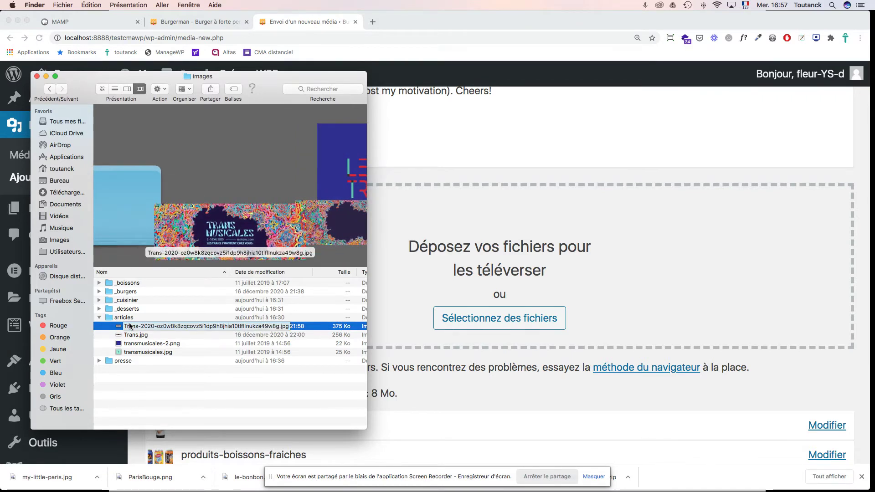
drag(134, 326, 395, 287)
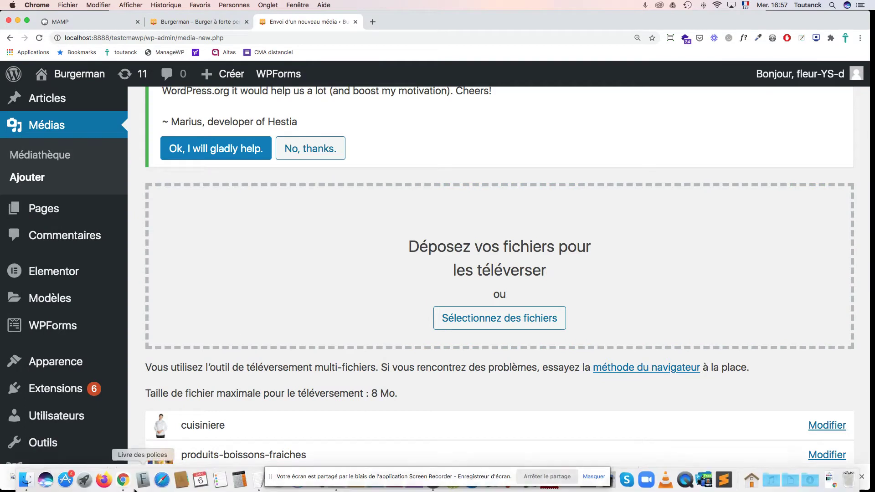
click(25, 479)
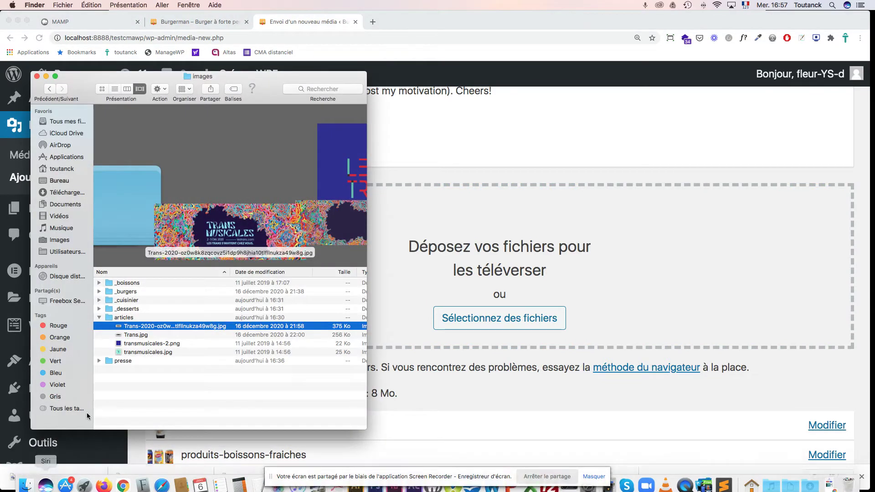
click(135, 344)
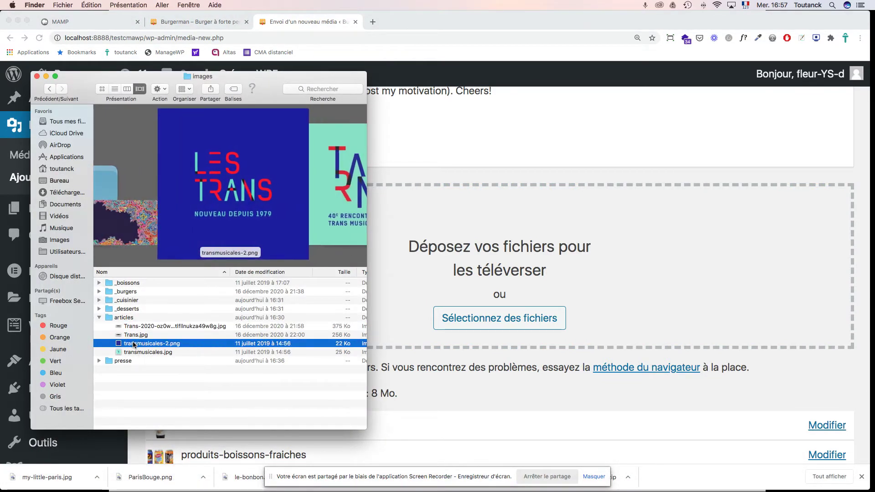
drag(135, 345, 413, 301)
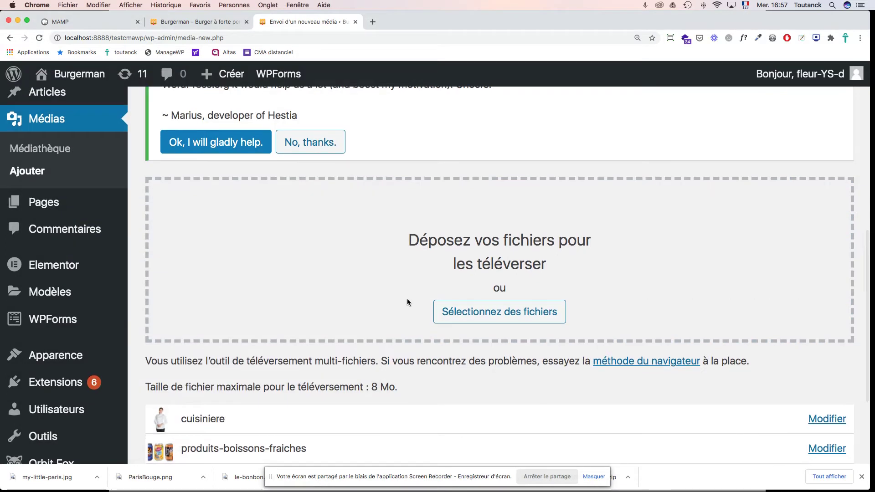
scroll(386, 316, down, 5)
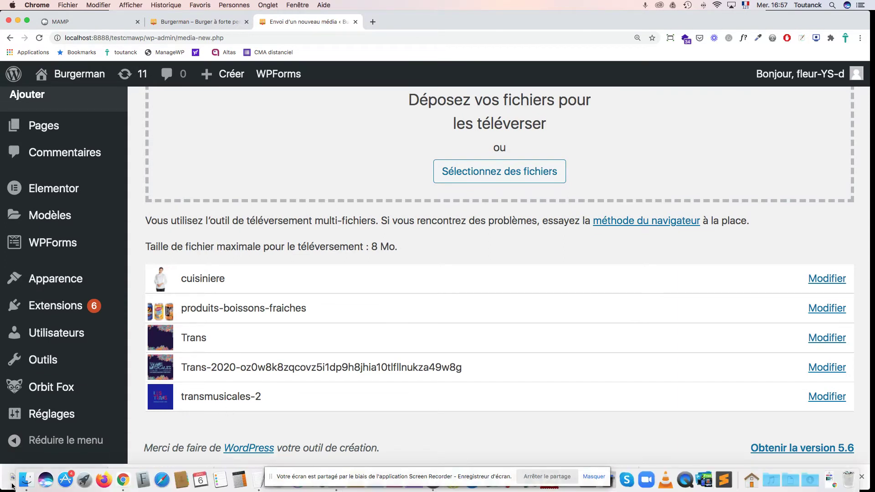
click(27, 478)
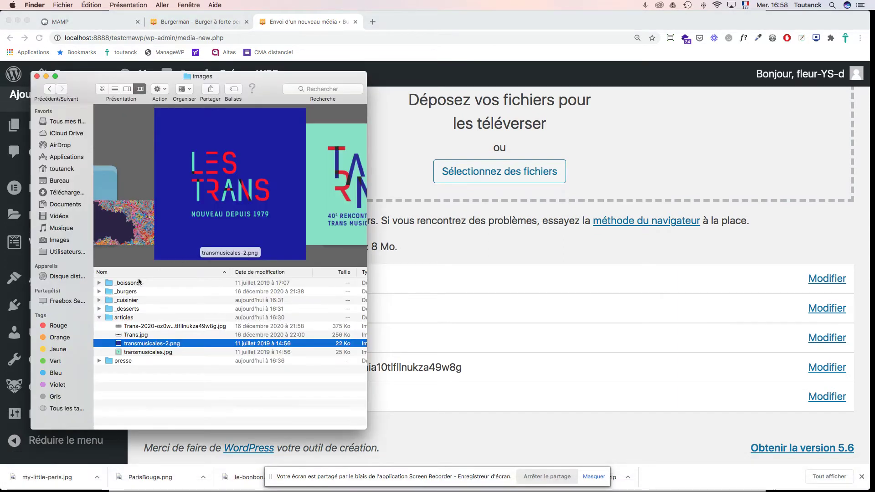
click(99, 318)
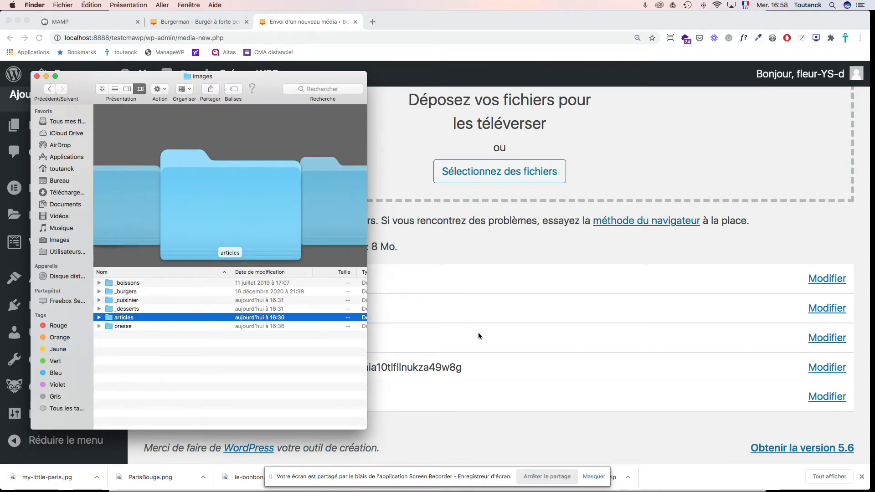
Step: Open Médias > Médiathèque and scroll the grid to find the Les Trans and Trans Musicales images
click(449, 424)
scroll(470, 322, up, 10)
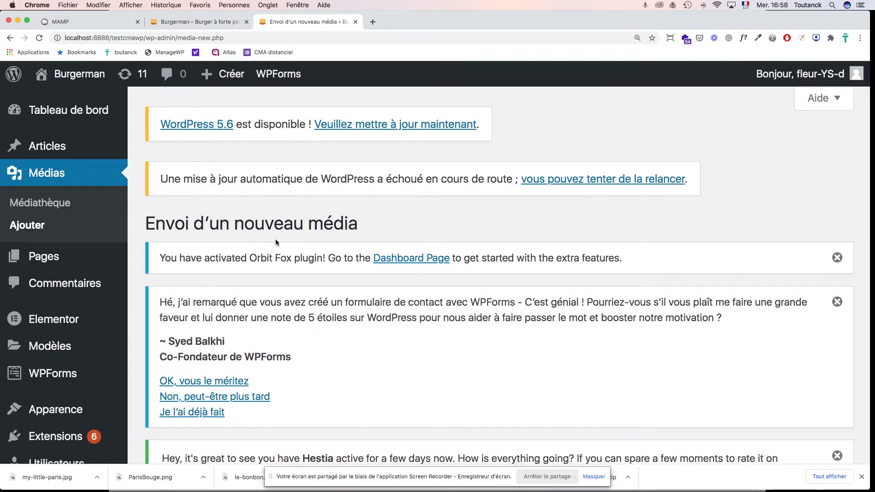
scroll(275, 238, down, 10)
scroll(275, 239, up, 5)
scroll(267, 235, up, 3)
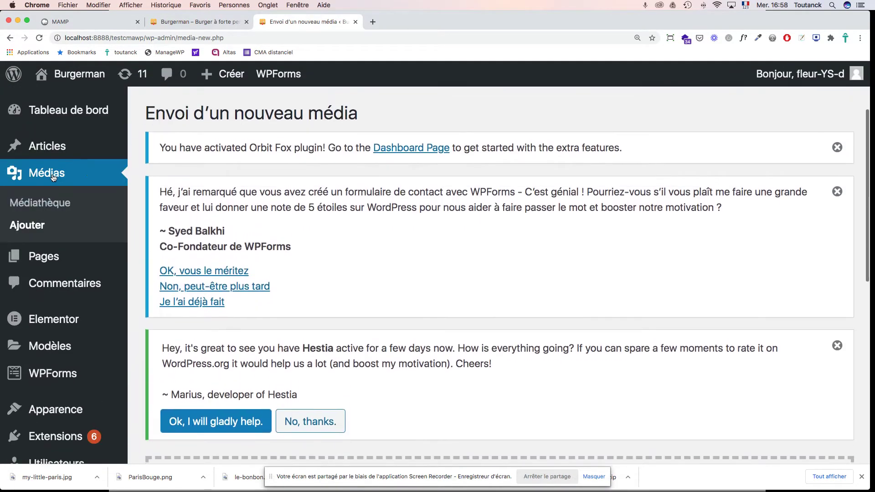
click(37, 204)
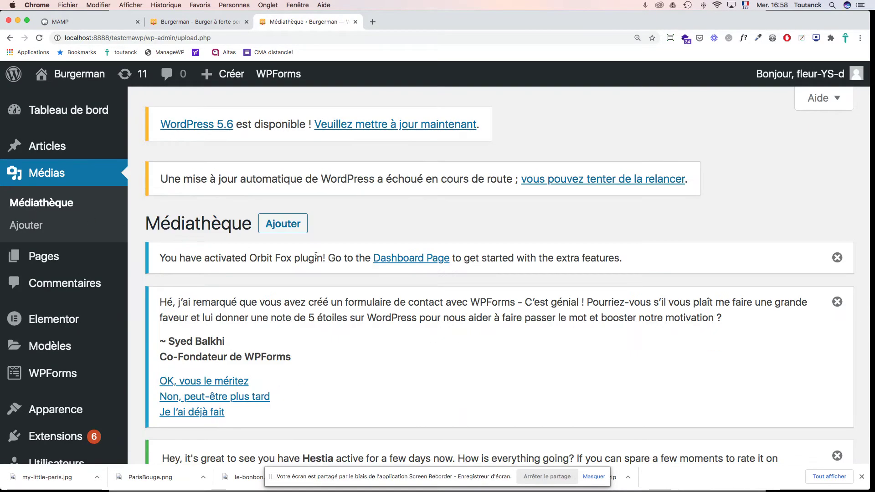
scroll(455, 302, down, 10)
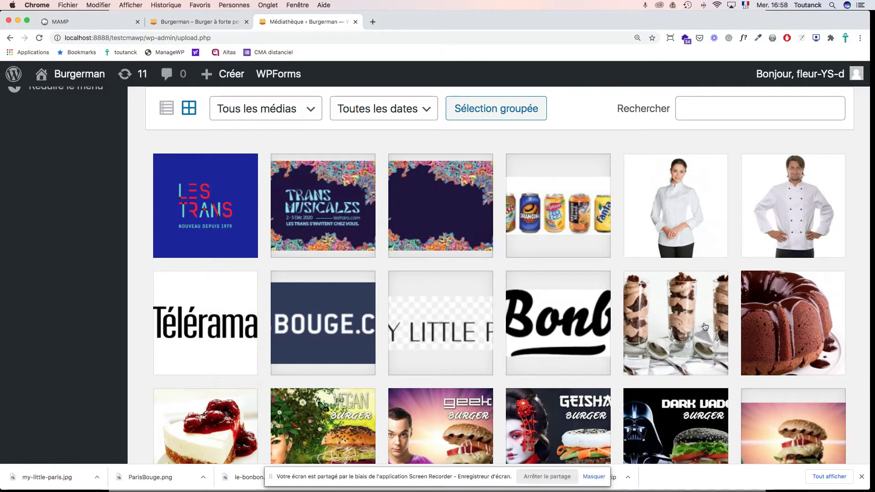
scroll(733, 334, down, 5)
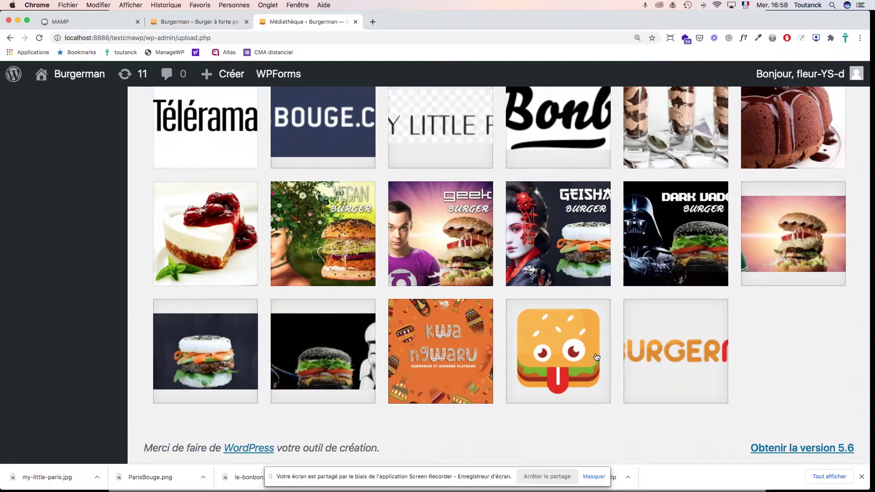
key(super+Tab)
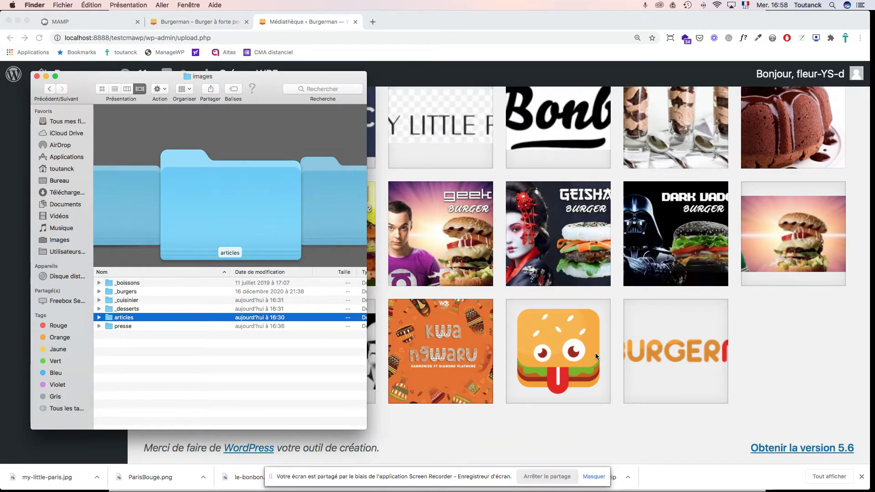
key(super+Tab)
key(super+Tab)
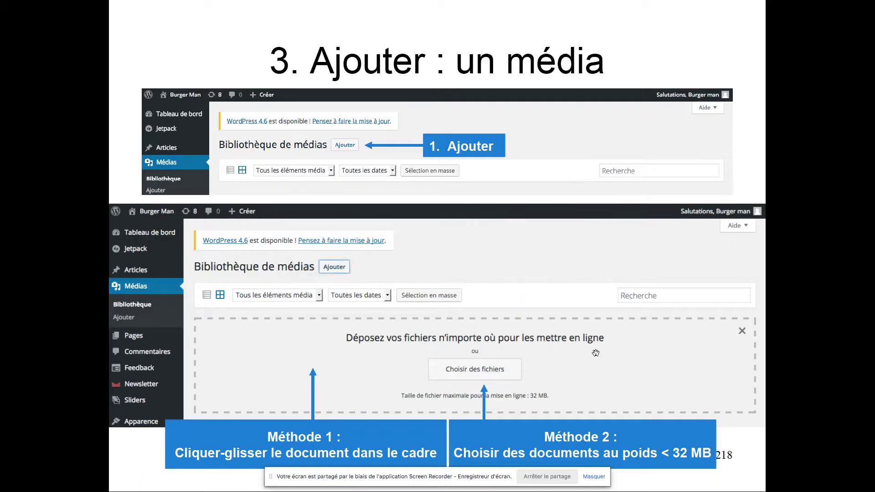
Step: Show slide 221, 'Ajouter des détails au document joint', then return to the media library
key(Right)
key(Right)
key(Right)
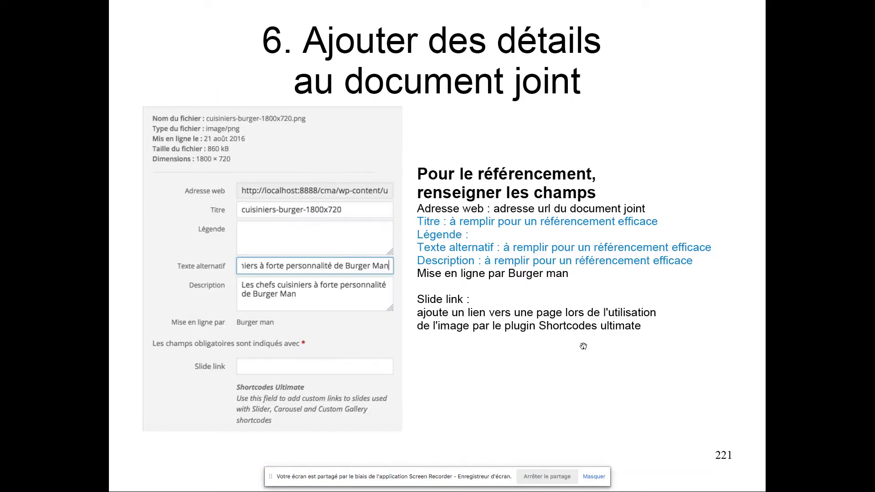
key(Right)
key(Left)
key(super+Tab)
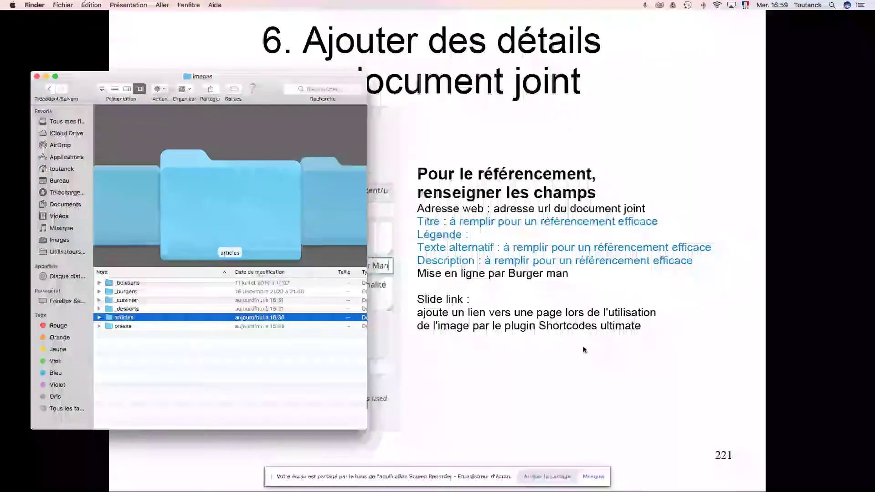
key(super+Tab)
key(super+Tab)
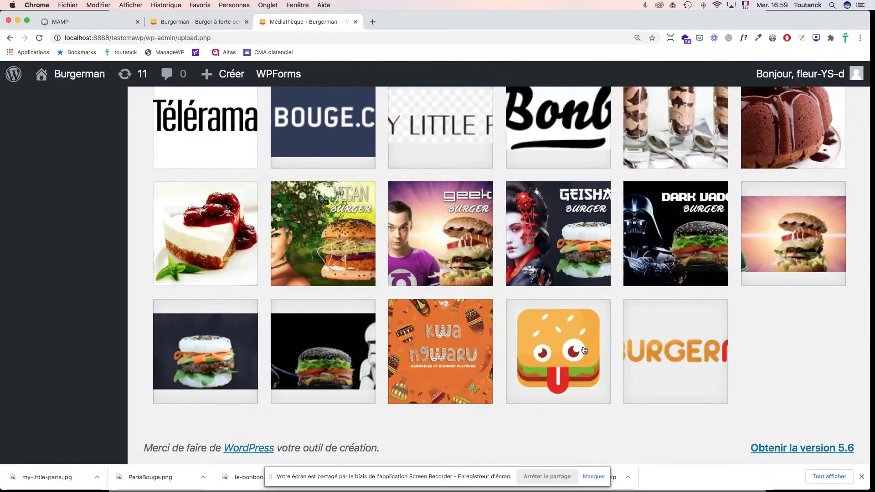
Step: Scroll to the top of the grid and open transmusicales-2.png's attachment details
scroll(417, 149, up, 5)
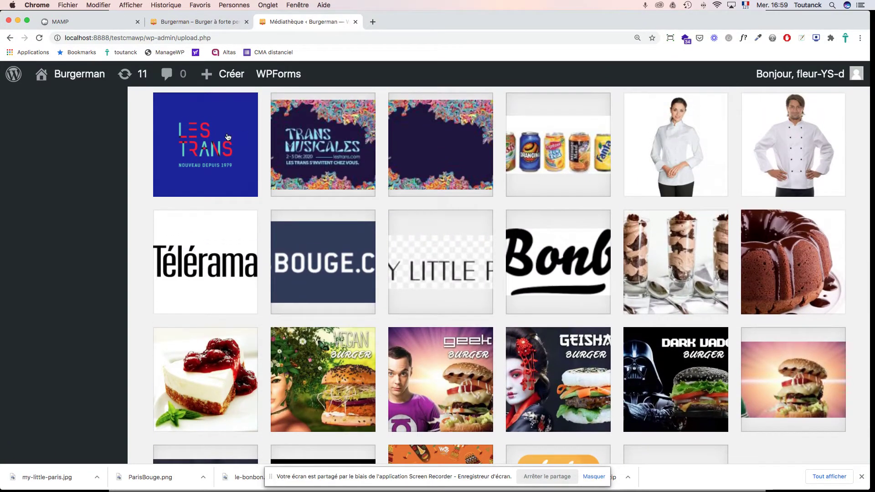
scroll(202, 130, up, 1)
scroll(202, 130, up, 2)
click(205, 174)
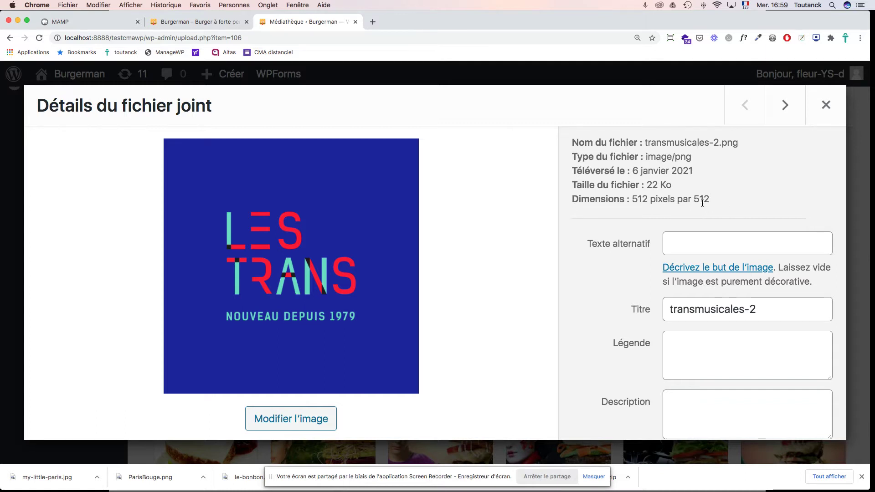
Step: Set the image's alternative text and title to 'Les Trans de Rennes'
click(688, 242)
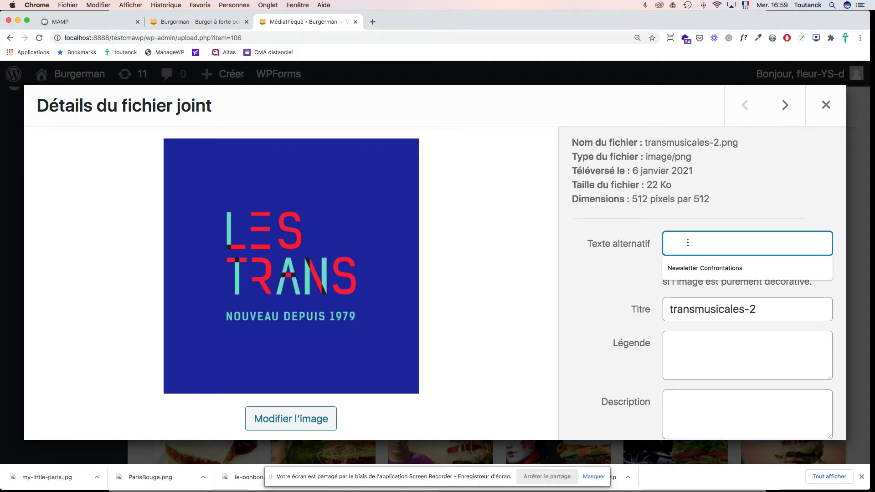
text(Les)
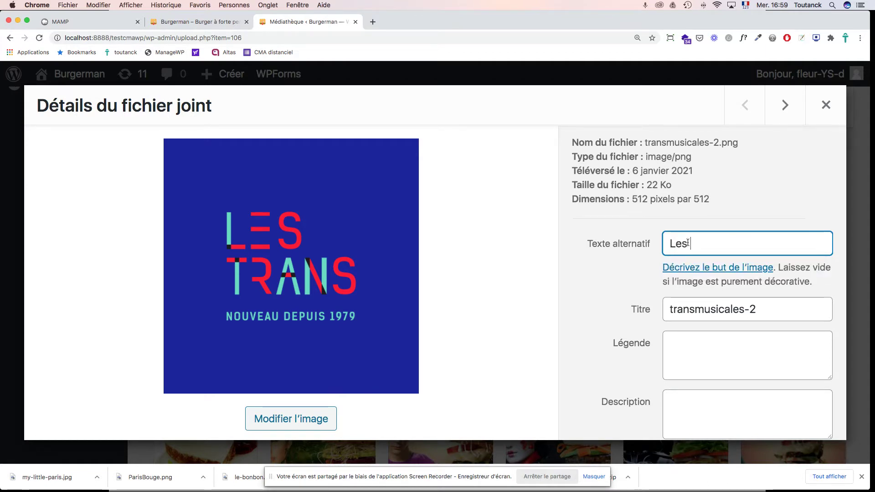
text( Trans d)
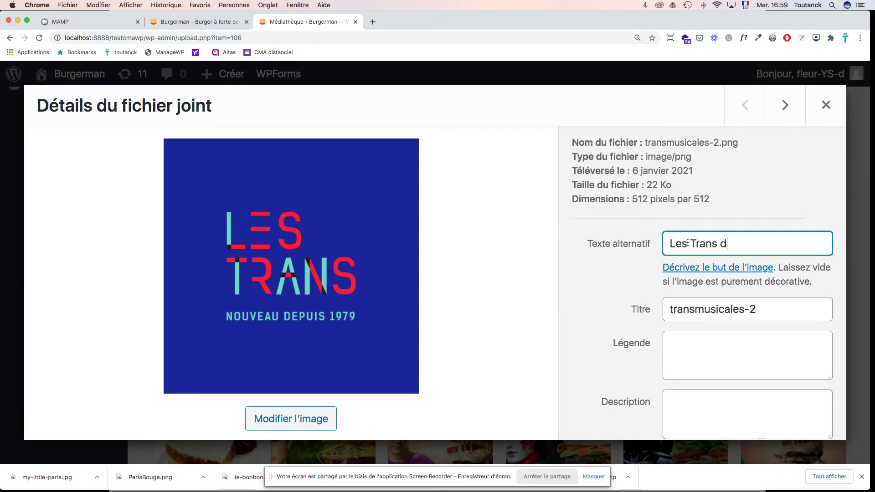
text(e Rennes)
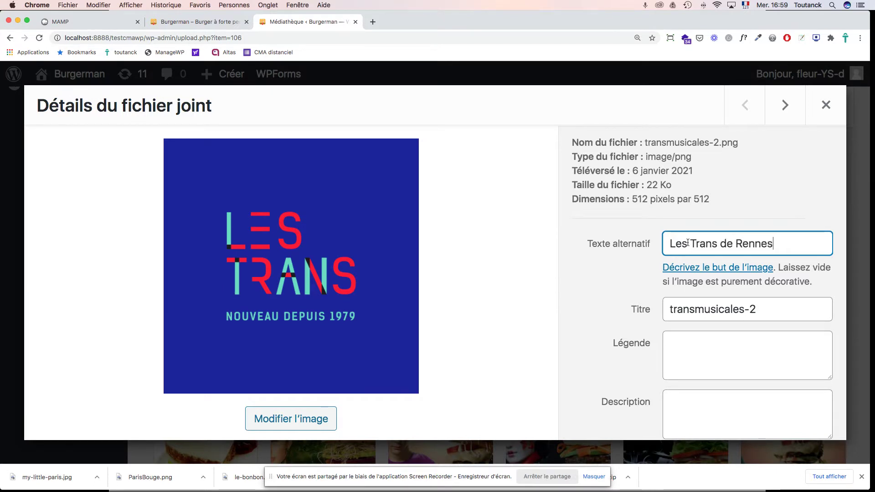
scroll(717, 244, down, 2)
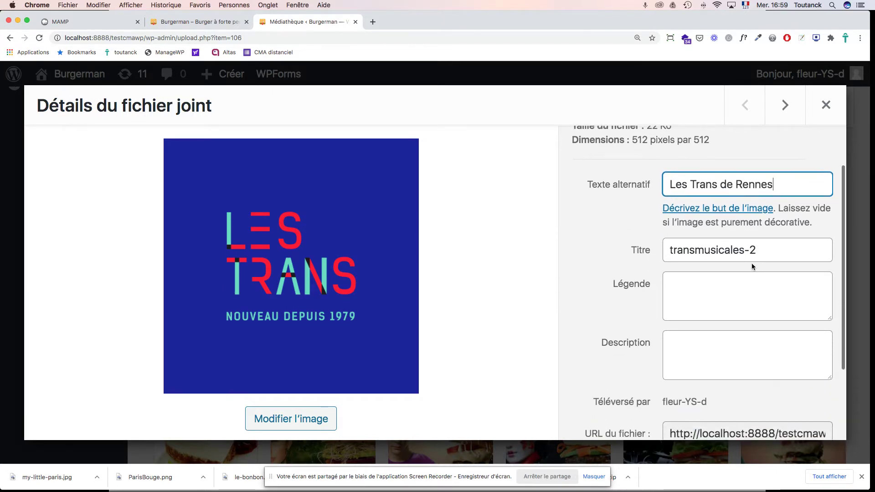
click(638, 251)
text(L)
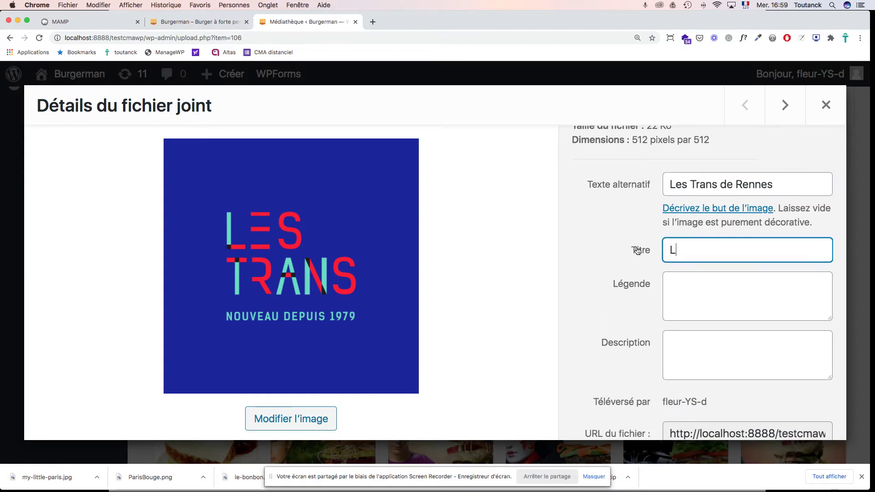
text(es Trans d)
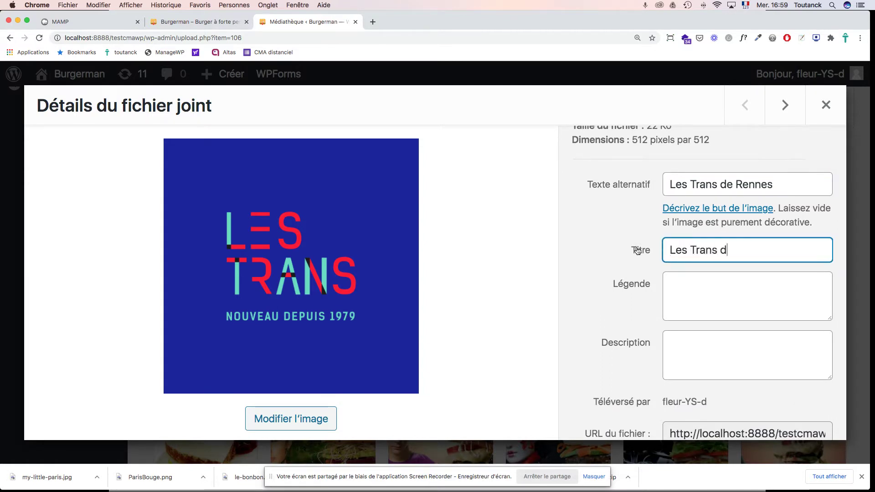
text(e Rennes)
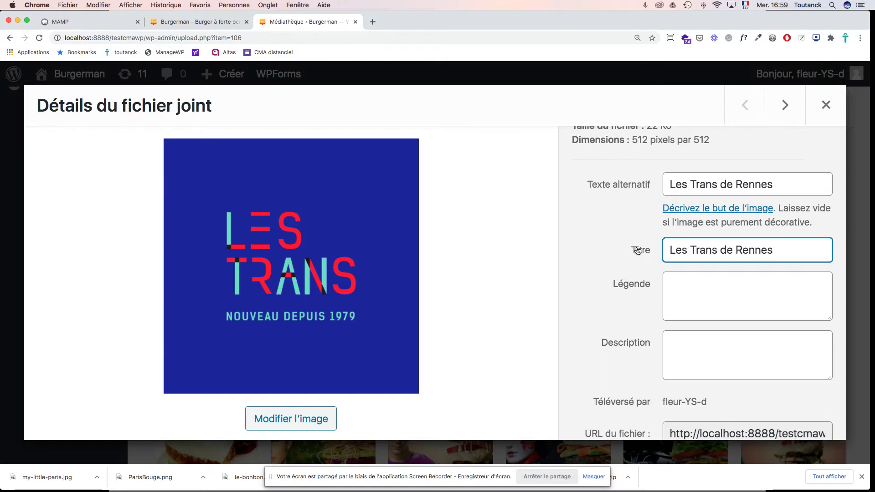
Step: Look over the caption, description and file URL fields, then close and reopen the image details
click(685, 284)
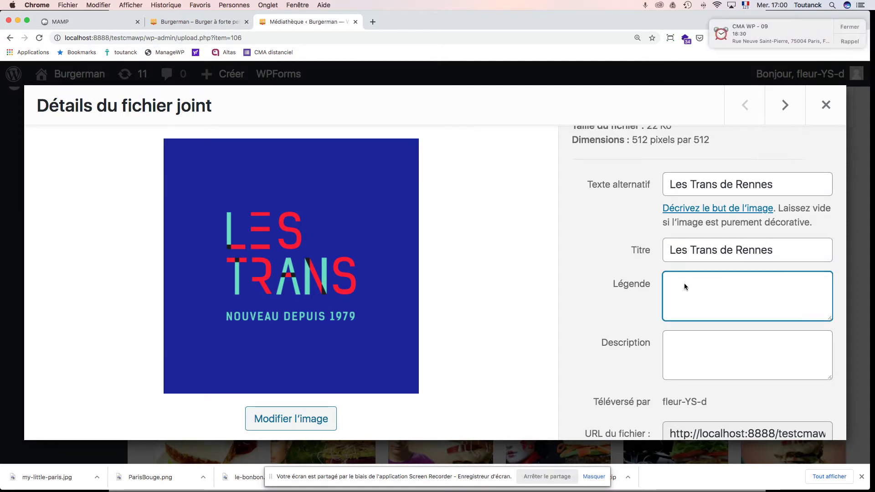
click(846, 26)
click(679, 345)
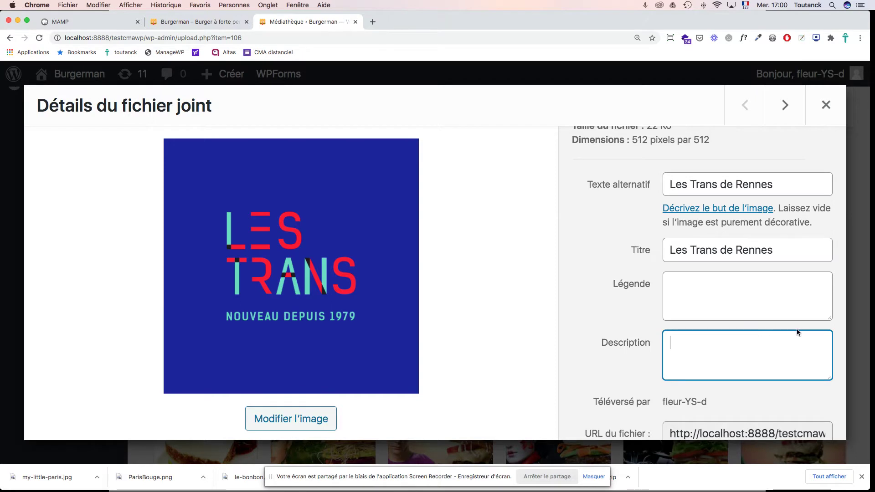
scroll(797, 330, down, 3)
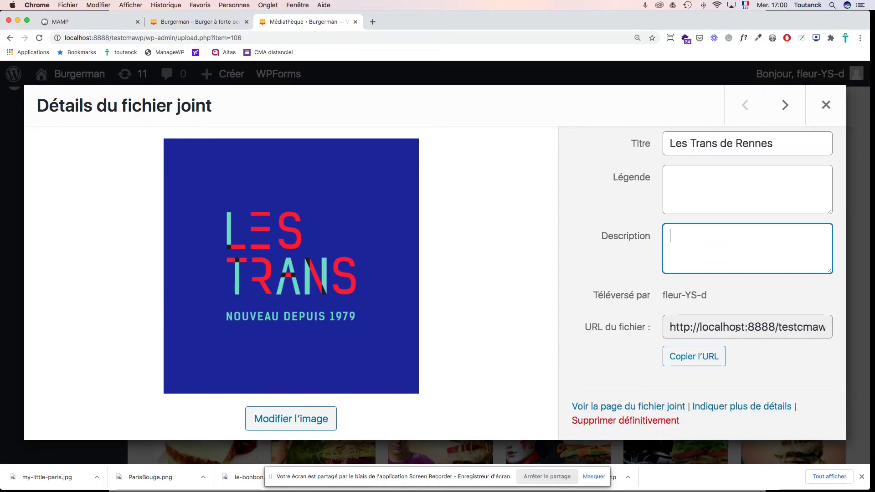
drag(699, 328, 772, 330)
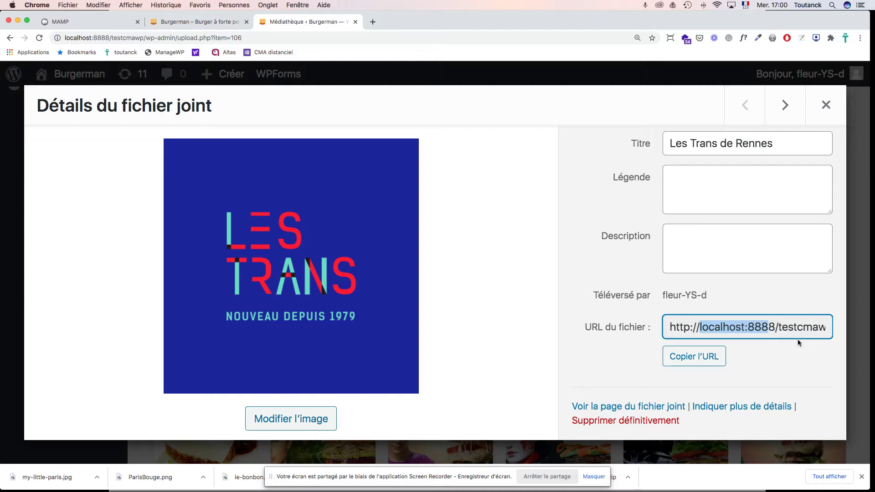
click(837, 112)
click(191, 168)
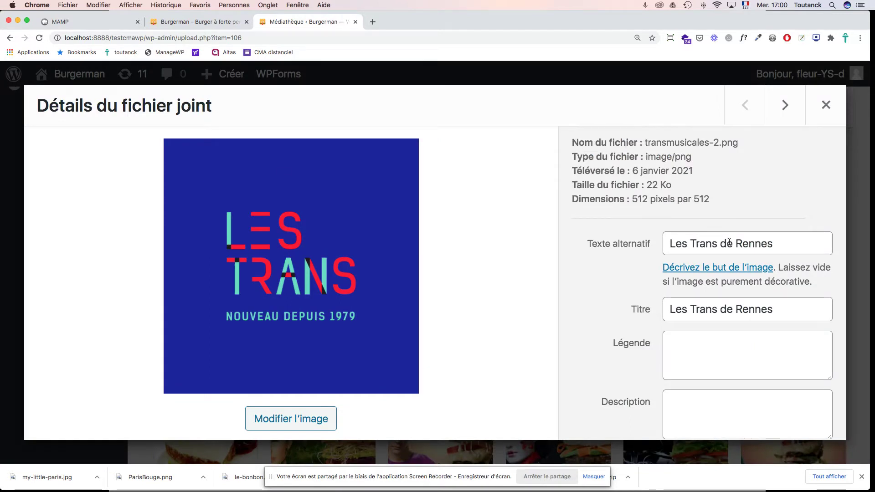
click(743, 310)
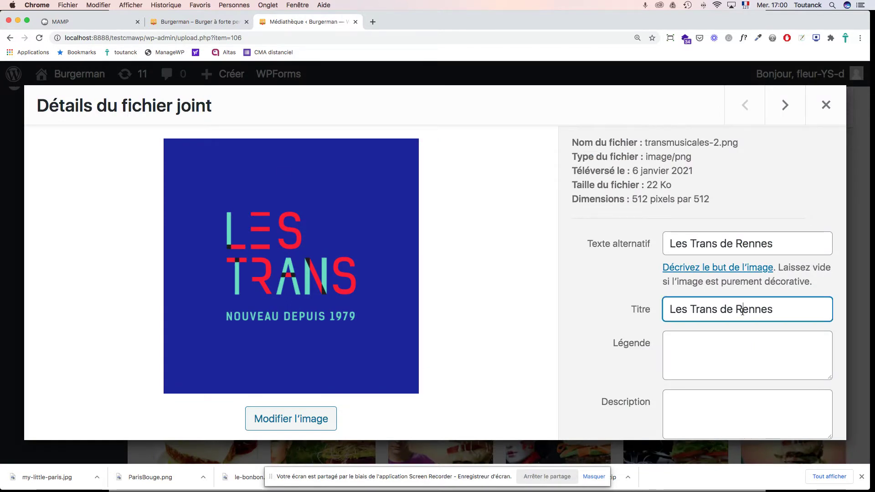
Step: Reopen the Les Trans image details and launch Modifier l'image
click(826, 106)
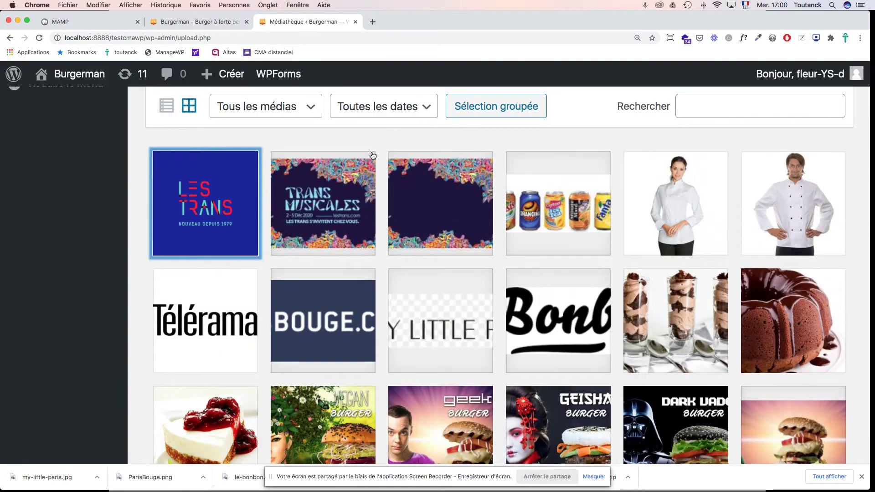
click(240, 181)
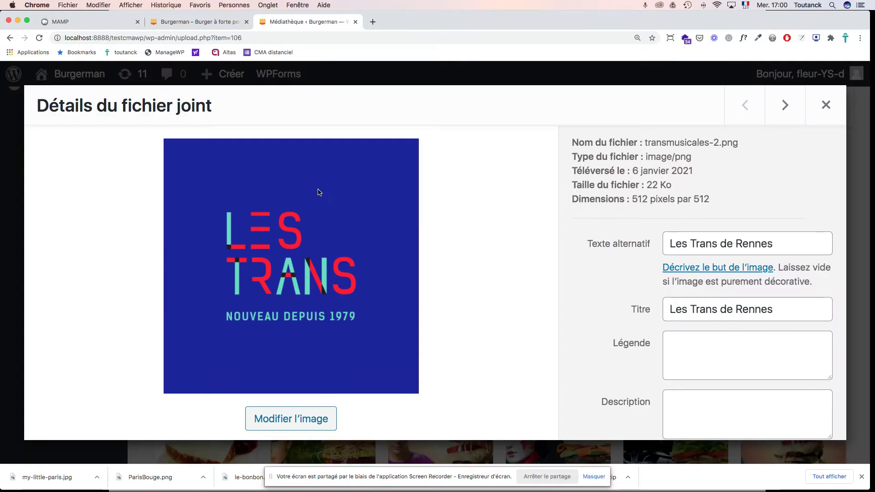
scroll(594, 267, down, 4)
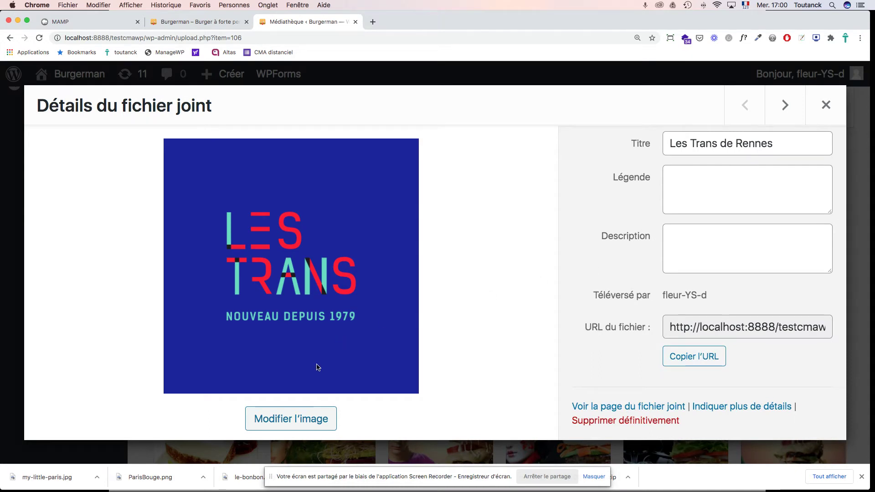
click(282, 419)
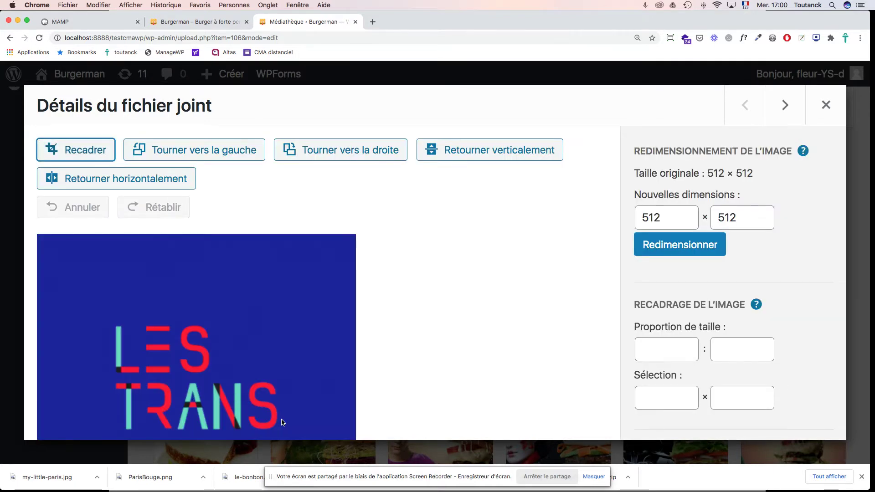
Step: Start a crop and drag its edges inward around the LES TRANS logo and tagline
scroll(418, 317, down, 5)
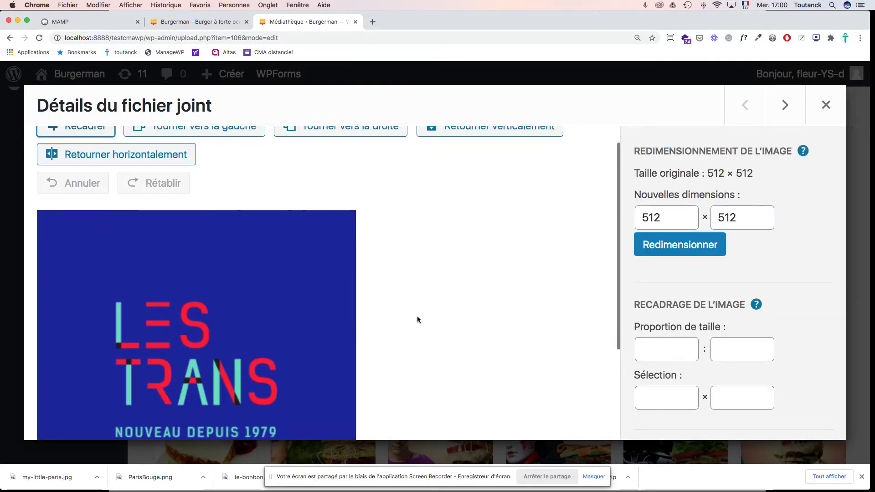
scroll(417, 318, up, 3)
scroll(418, 316, up, 1)
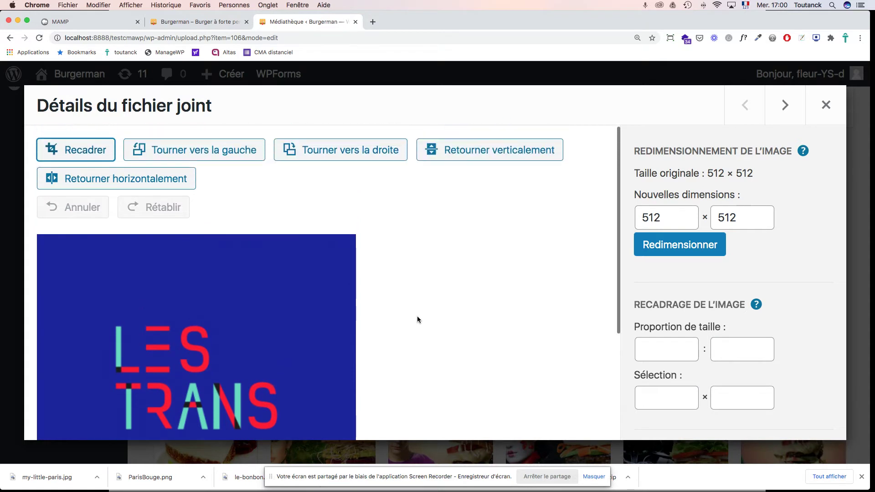
click(88, 156)
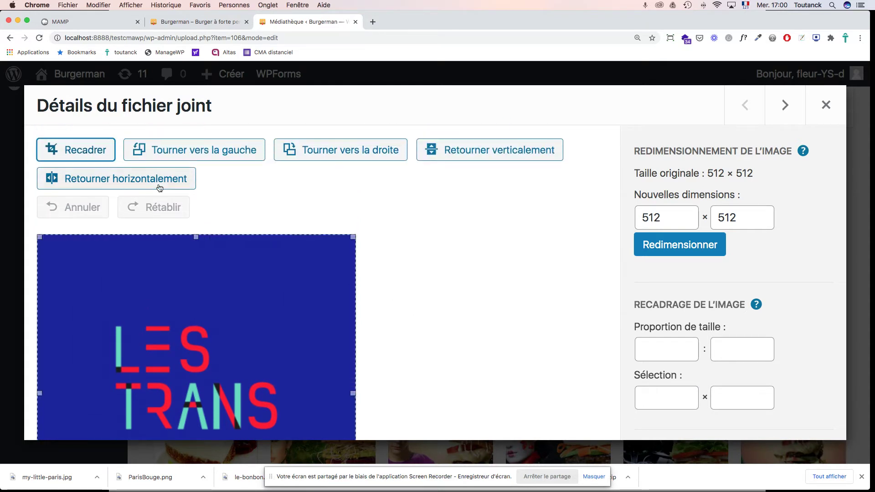
drag(195, 237, 198, 301)
scroll(303, 293, down, 6)
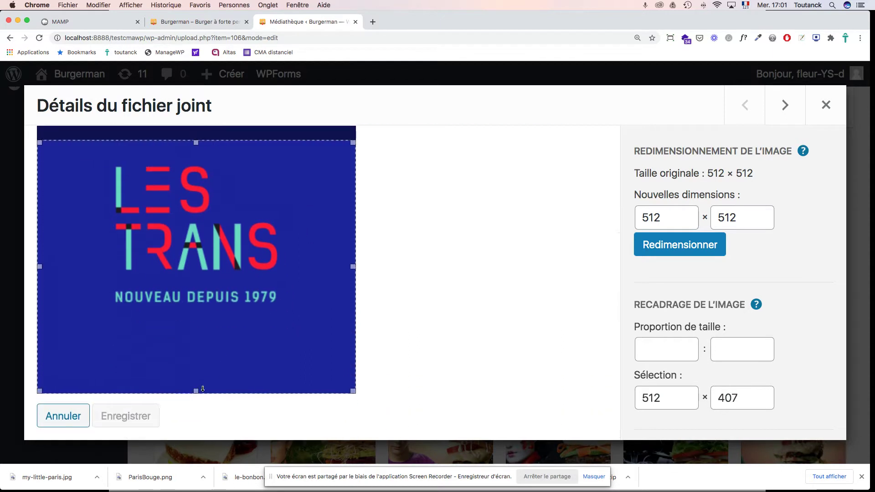
drag(196, 392, 210, 328)
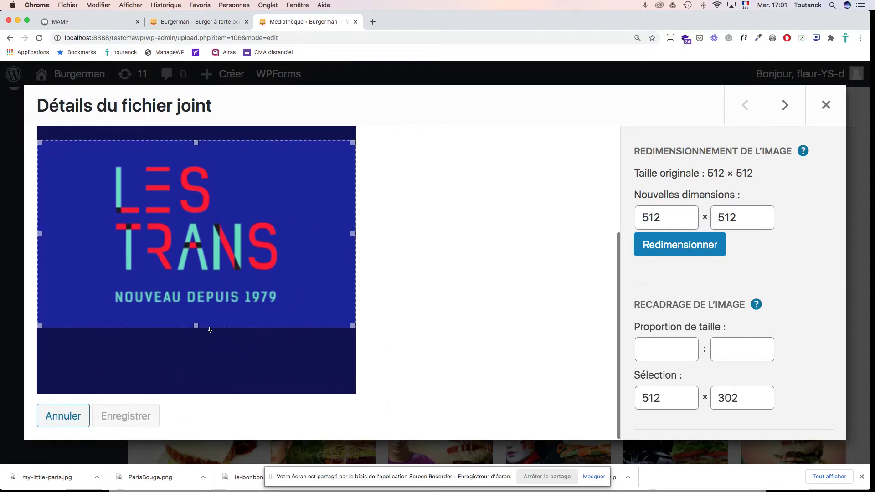
drag(353, 234, 302, 235)
drag(38, 236, 82, 236)
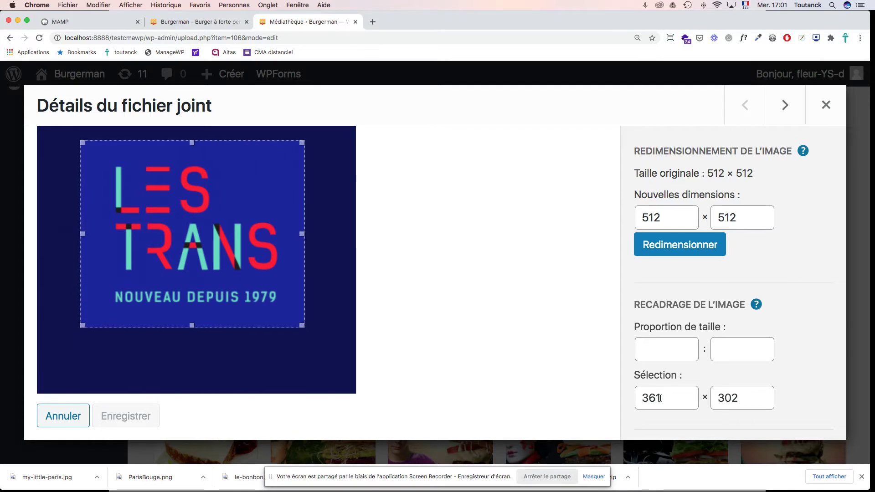
Step: Set the selection height to 361 and shift the square crop up over the logo
drag(741, 398, 727, 398)
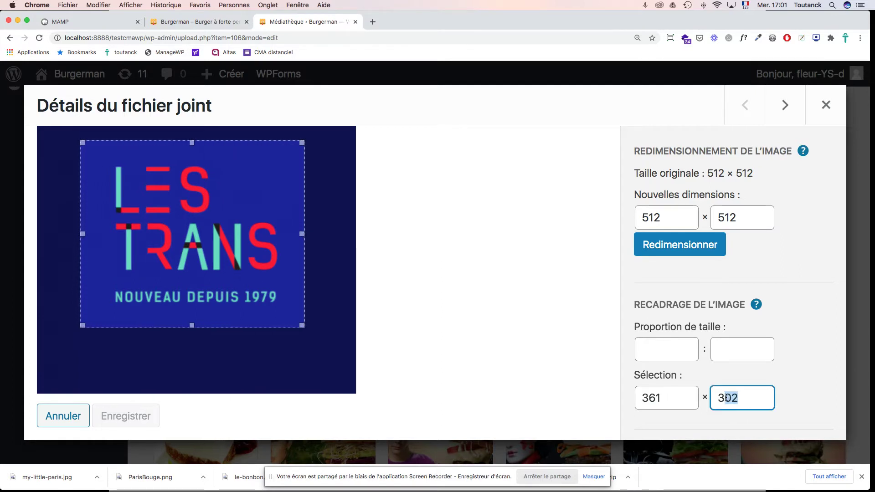
text(61)
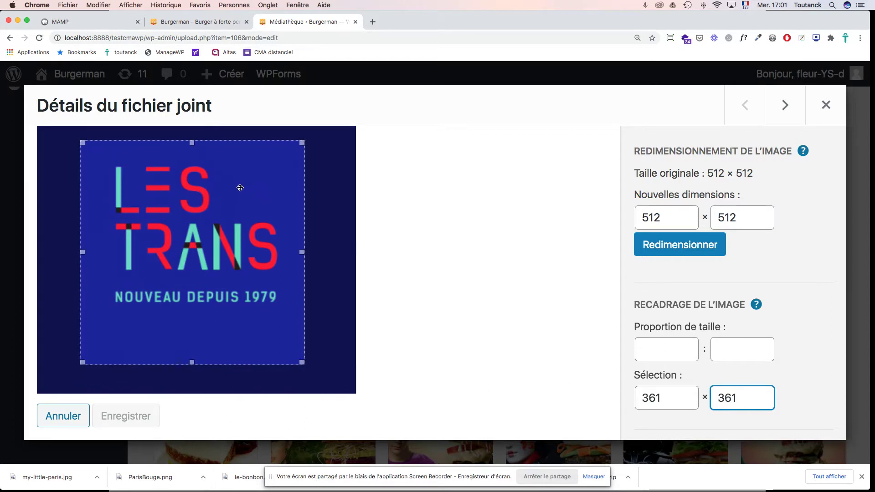
drag(240, 188, 242, 177)
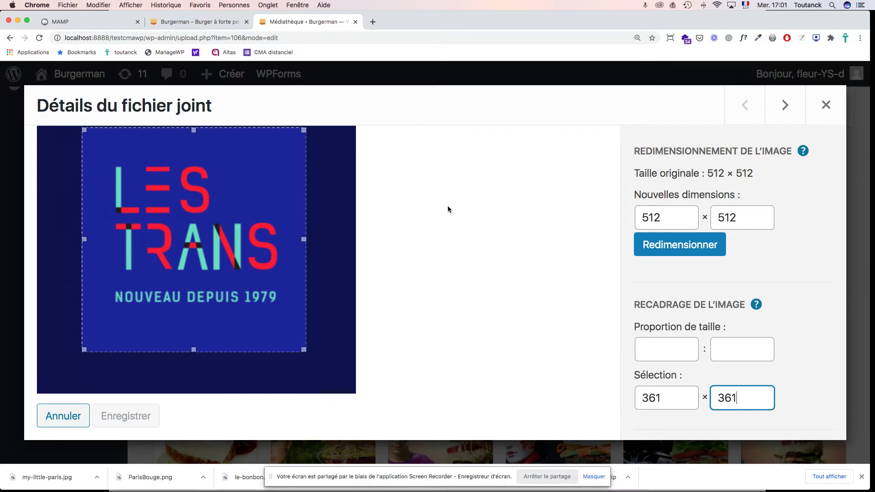
Step: Review the image editor's scaling panel and apply the 512 × 512 size
scroll(782, 263, down, 5)
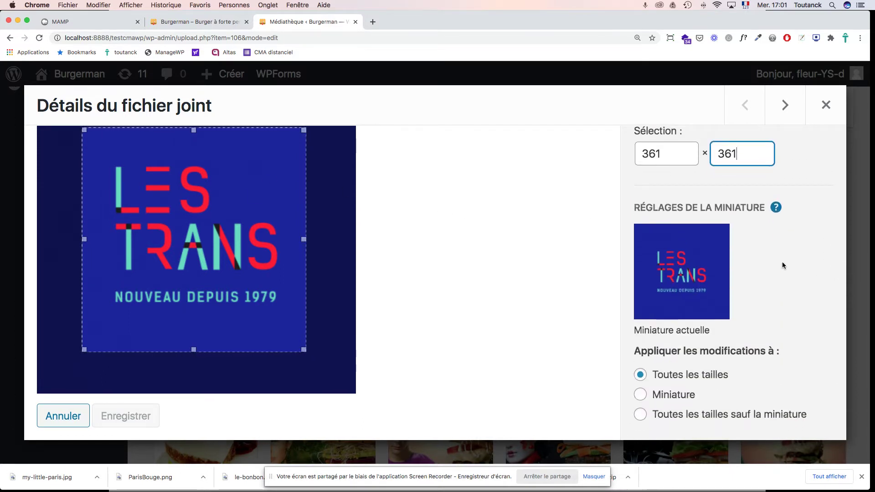
scroll(781, 262, up, 1)
scroll(781, 262, down, 1)
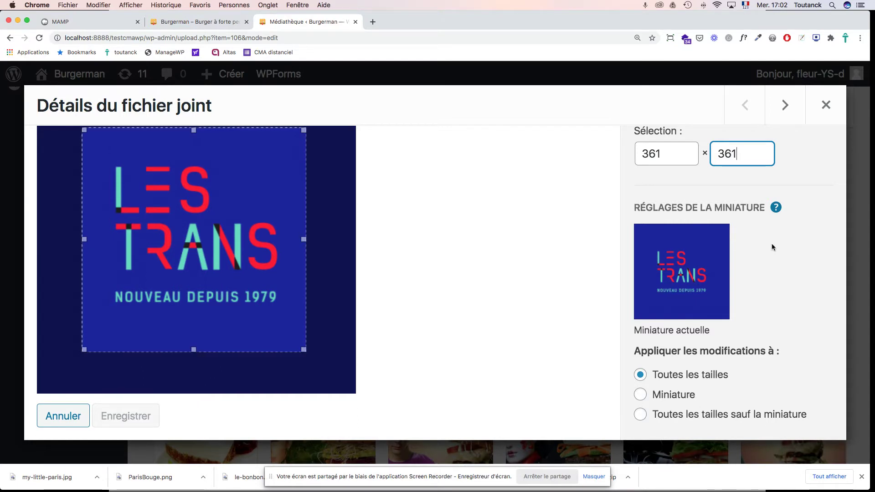
scroll(771, 243, up, 5)
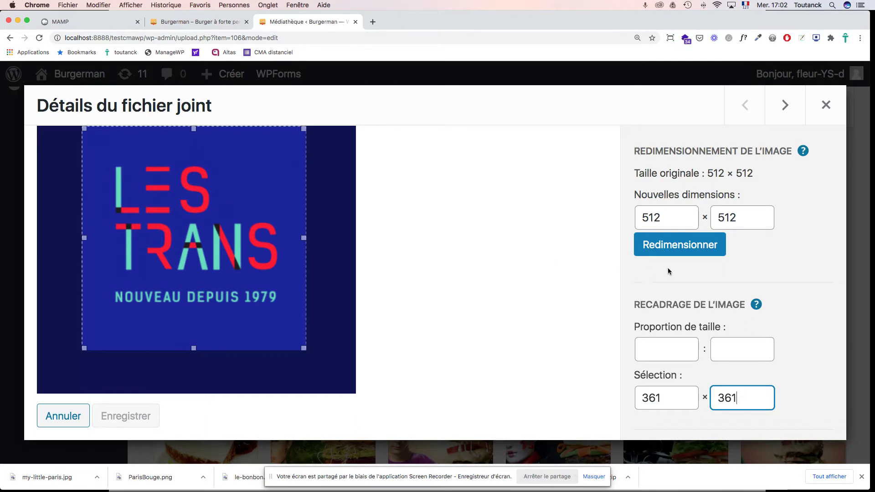
scroll(745, 262, down, 5)
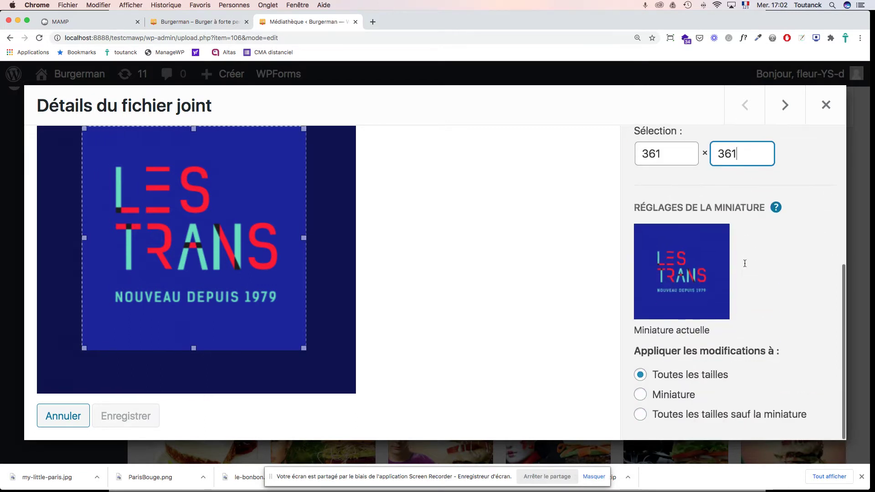
scroll(744, 266, down, 2)
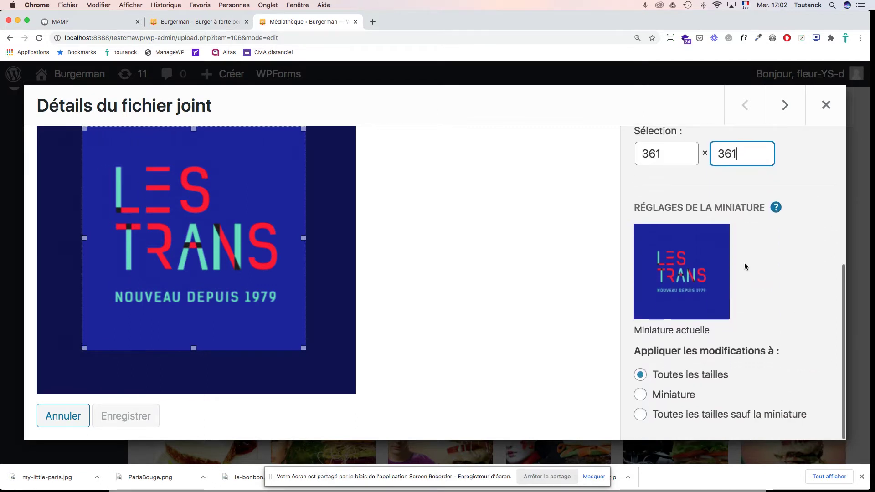
scroll(745, 267, up, 7)
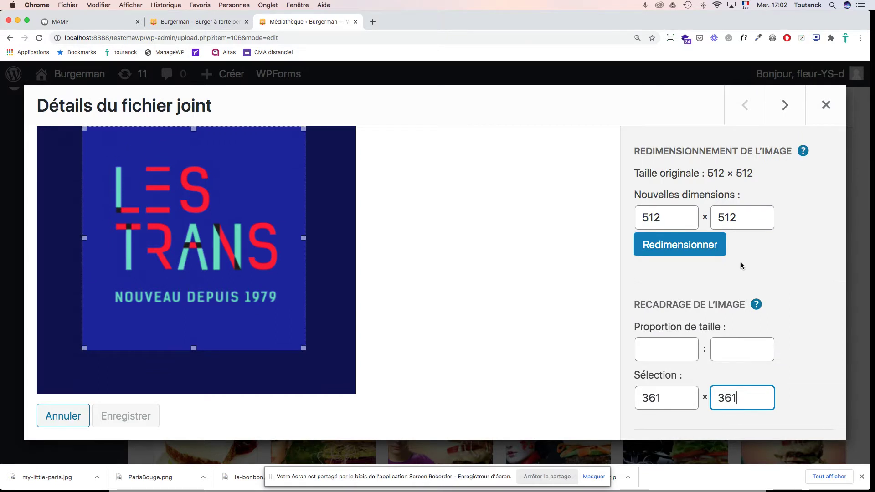
click(702, 251)
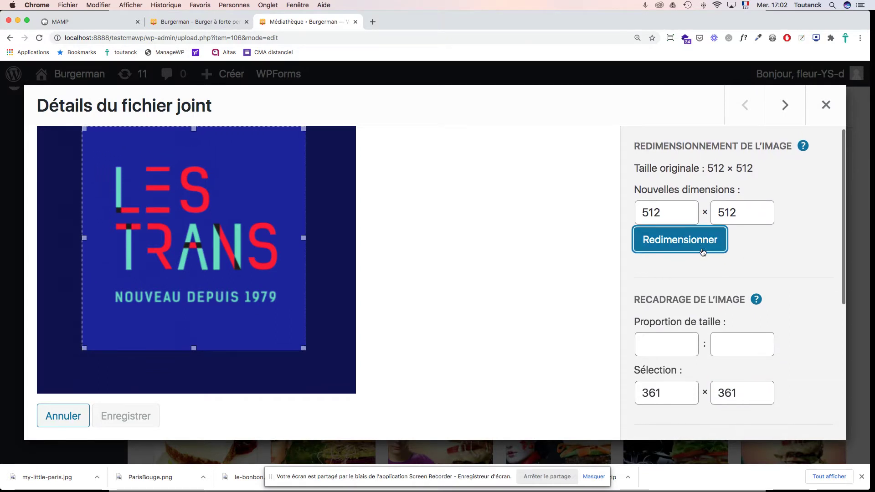
scroll(745, 262, down, 5)
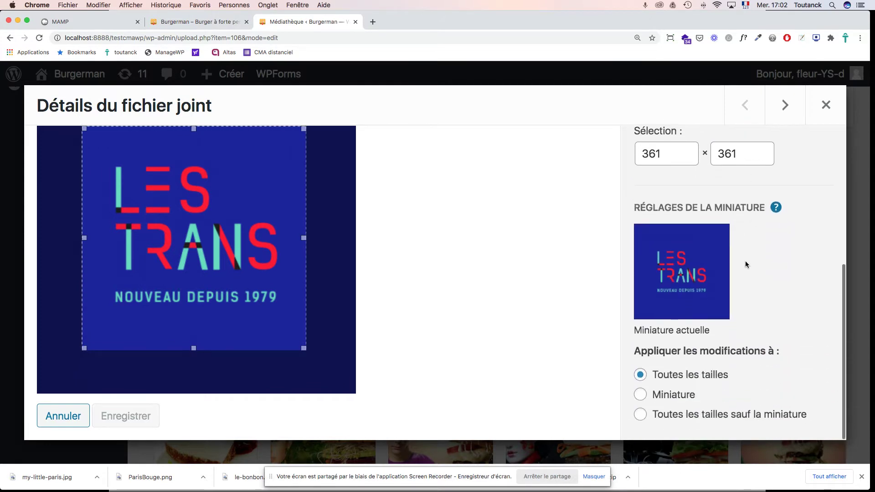
scroll(745, 260, up, 5)
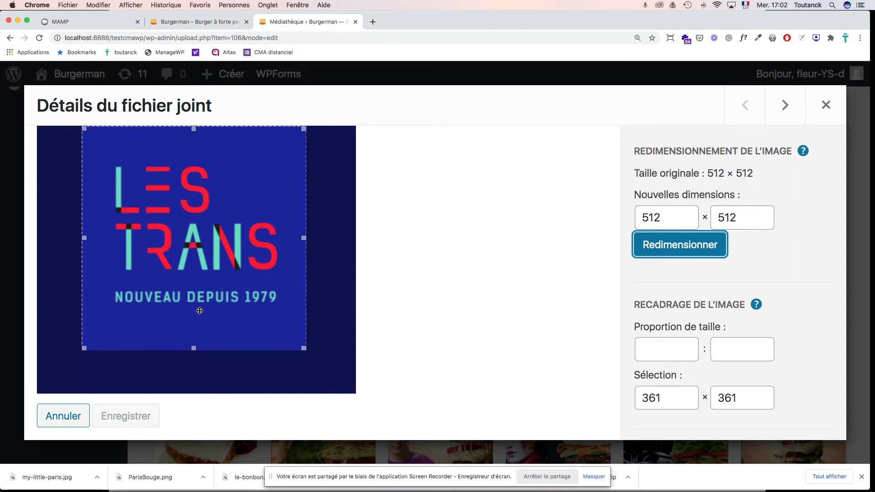
Step: Toggle the apply-to setting to Miniature and back to Toutes les tailles, then view Trans-2020's details
click(690, 350)
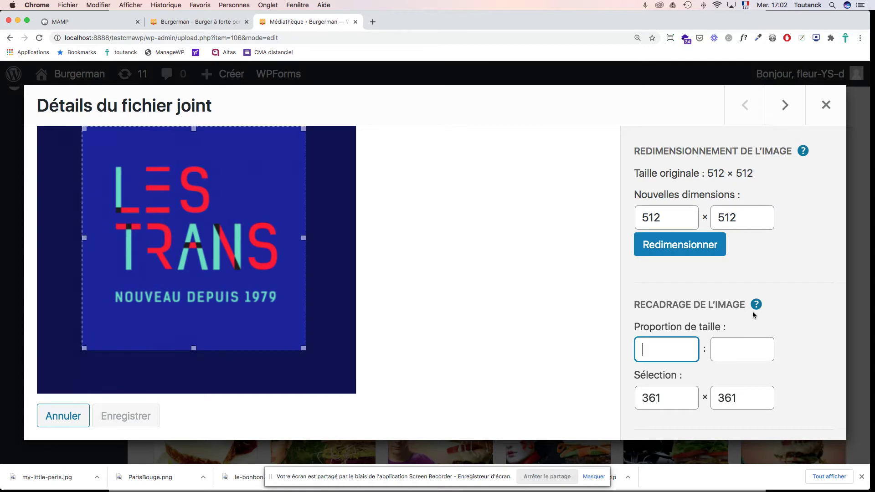
scroll(770, 310, down, 5)
scroll(771, 309, down, 1)
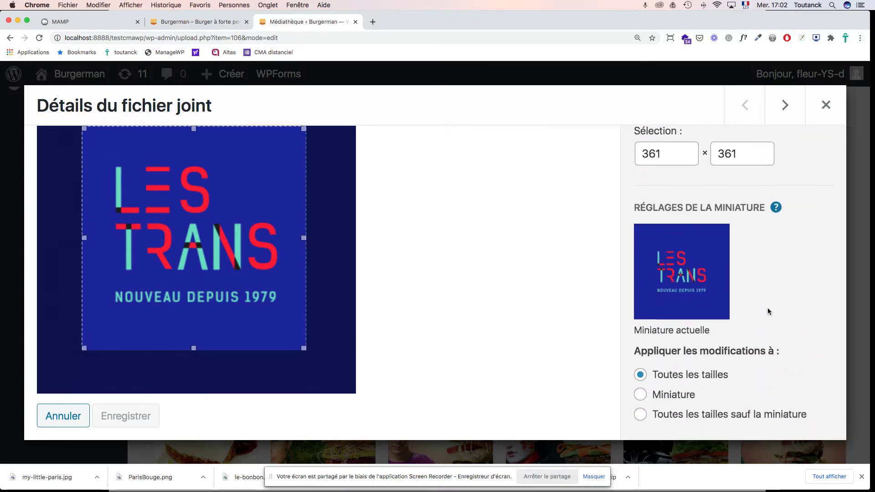
click(641, 395)
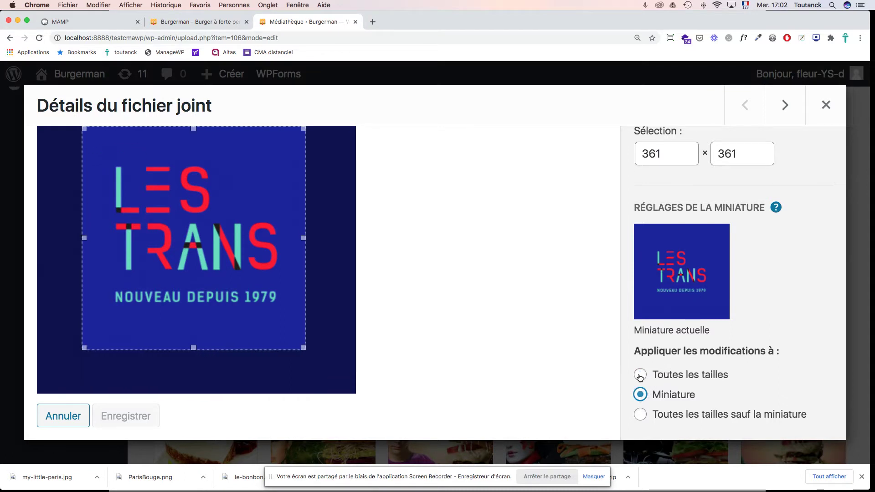
click(640, 375)
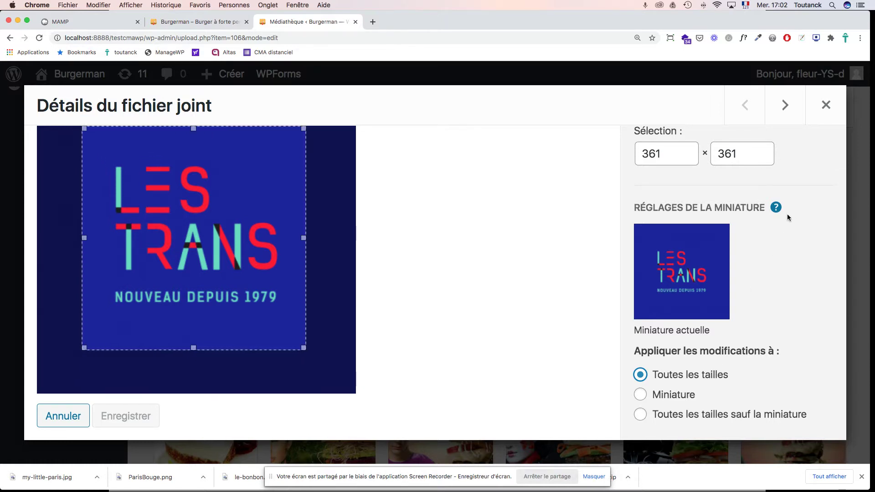
click(787, 111)
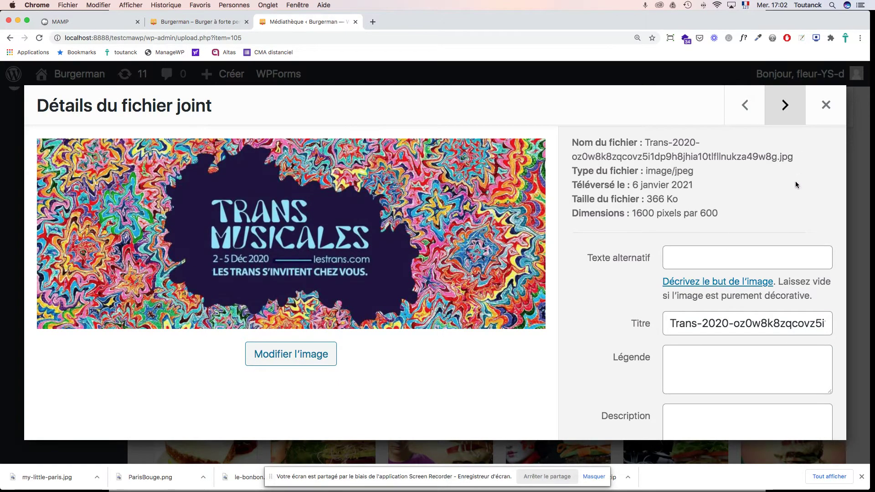
Step: Return to the LES TRANS image's details, then close them back to the Médiathèque grid
click(746, 112)
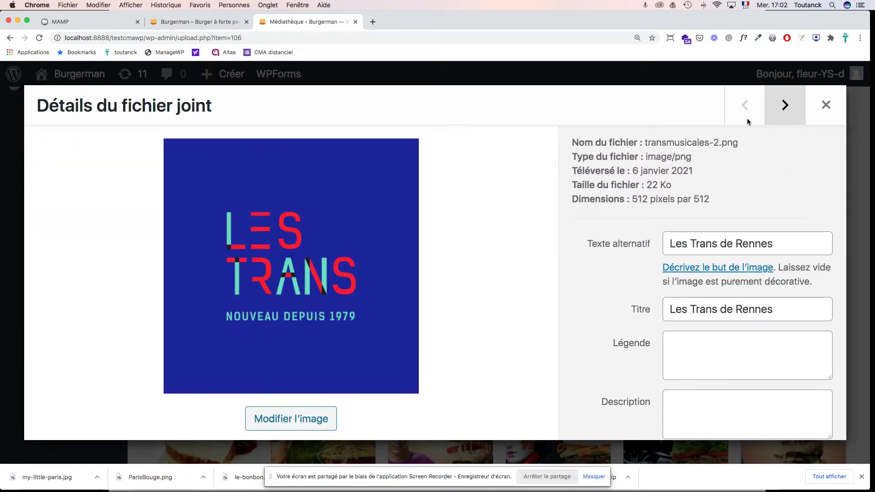
scroll(745, 171, down, 4)
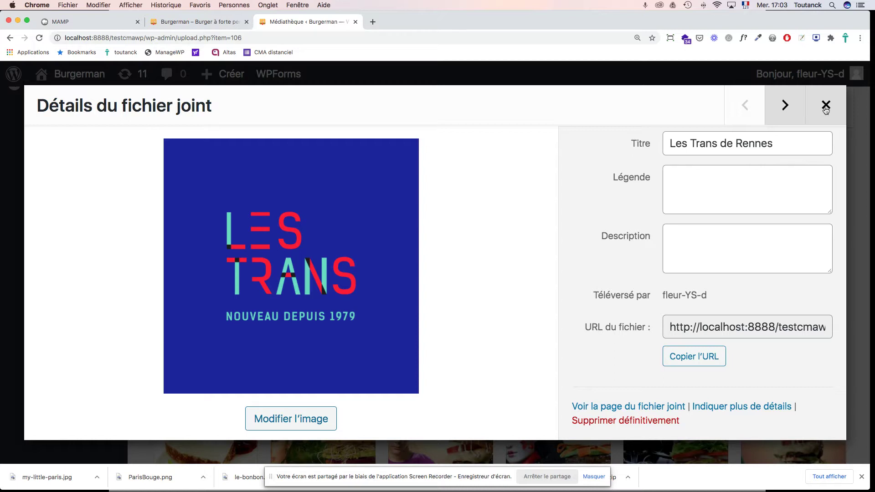
click(825, 107)
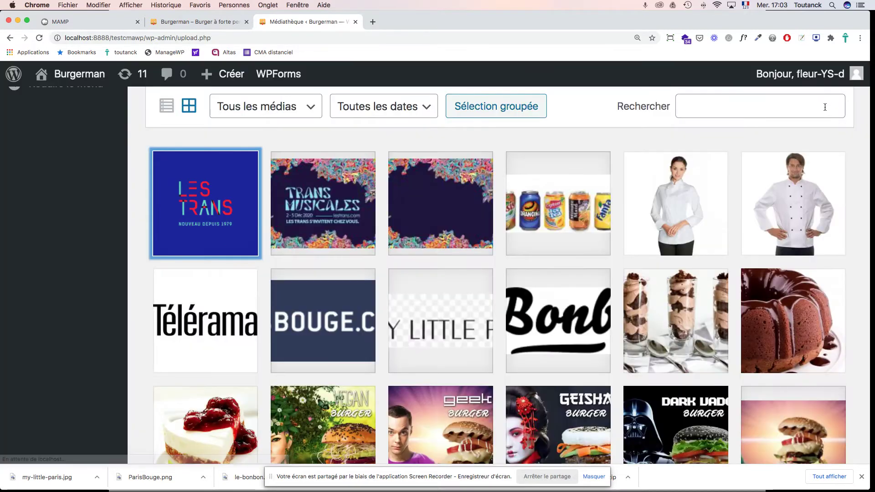
scroll(750, 175, down, 5)
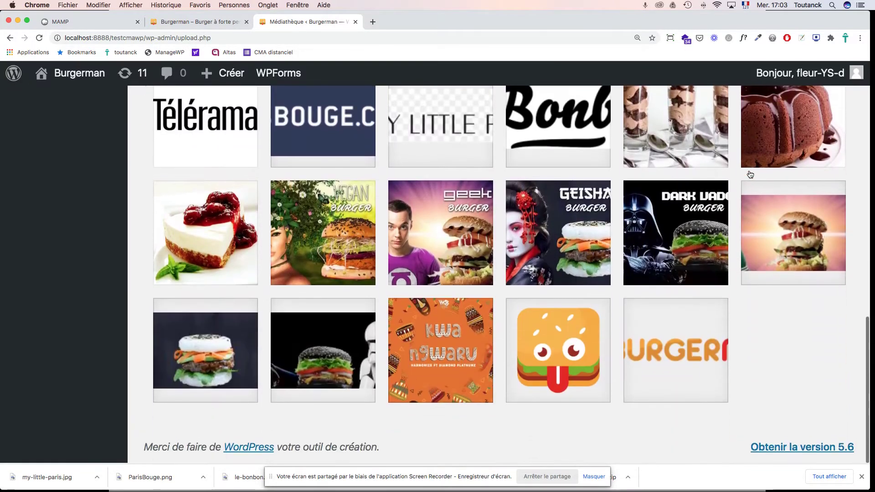
scroll(750, 175, up, 10)
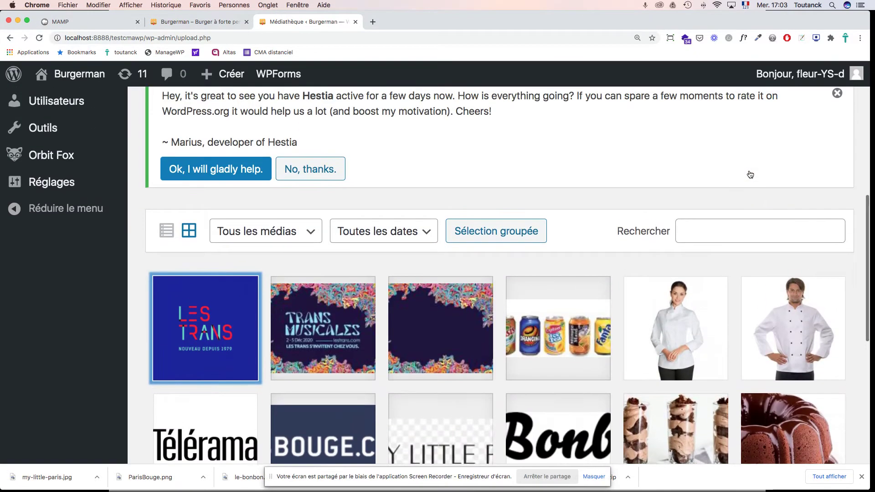
key(super+Tab)
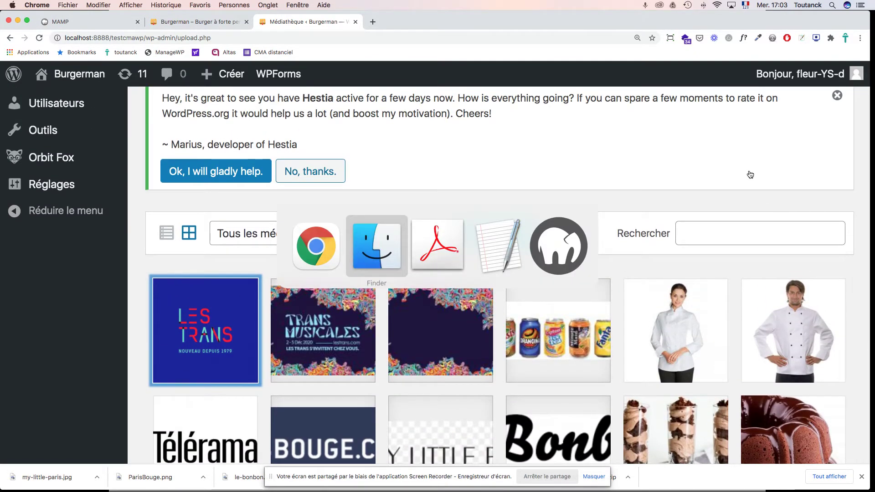
Step: Advance the Acrobat course slides to '7. Image mise en avant / à la une', then return to Chrome
key(super+Tab)
key(super+Tab)
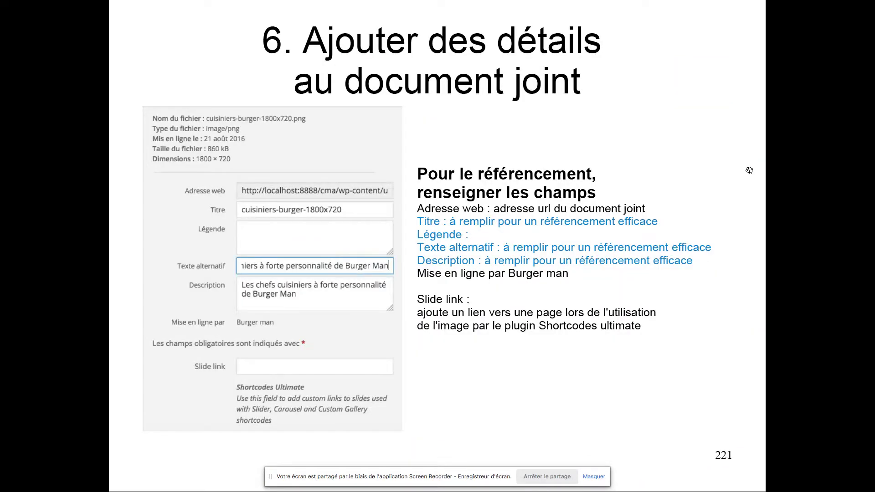
key(Right)
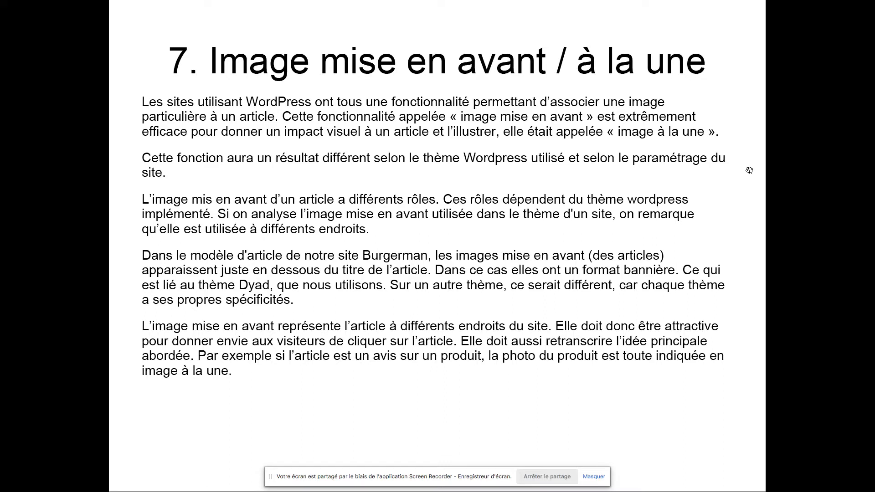
key(super+Tab)
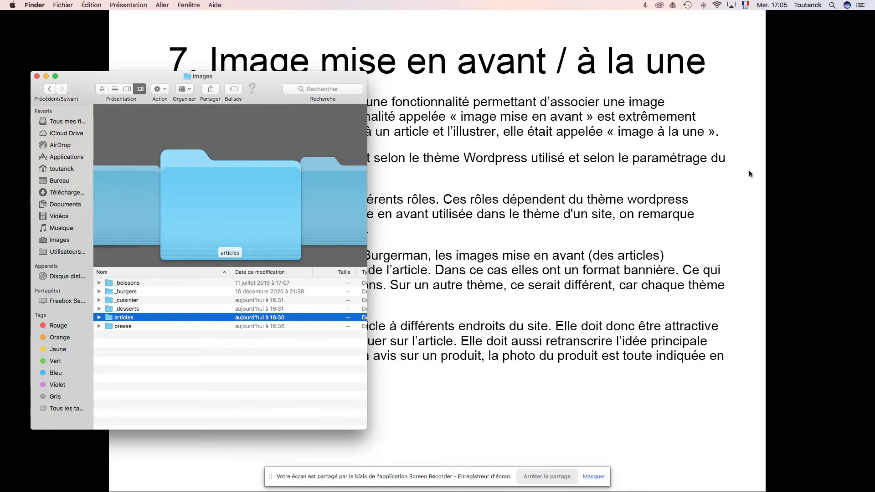
key(super+Tab)
key(super+Tab)
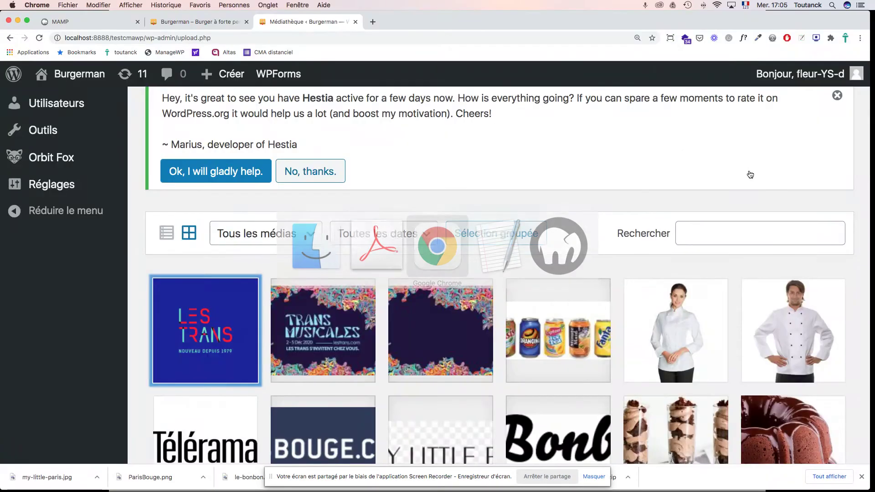
Step: Open Articles from the admin sidebar and review the five posts, led by BurgerMan aux Transmusicales de Rennes
scroll(524, 124, up, 8)
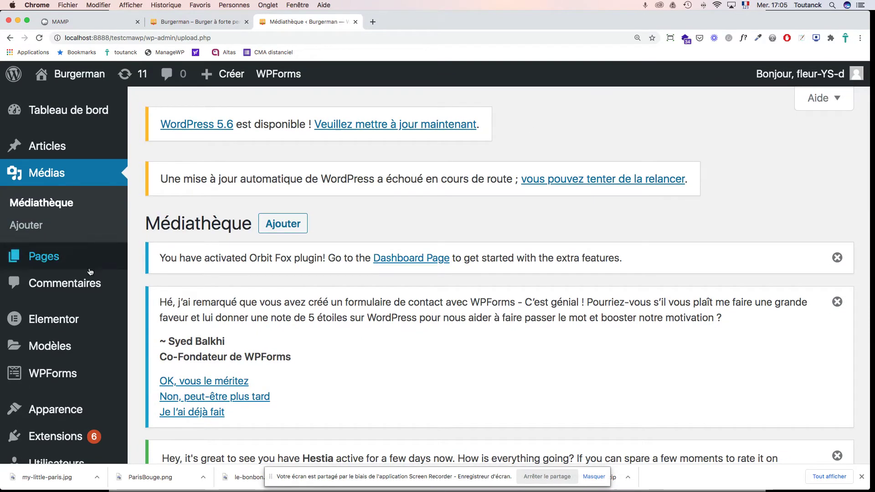
click(62, 152)
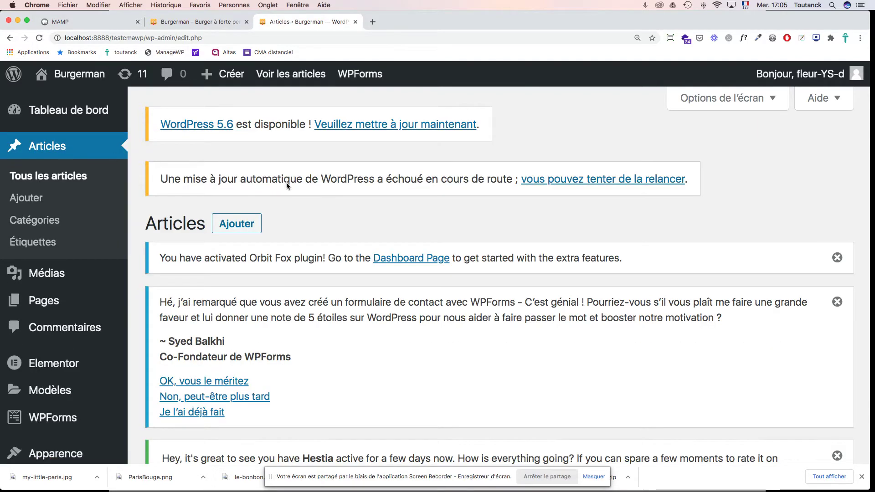
scroll(432, 246, down, 13)
scroll(432, 248, down, 6)
scroll(432, 248, up, 7)
scroll(432, 248, up, 2)
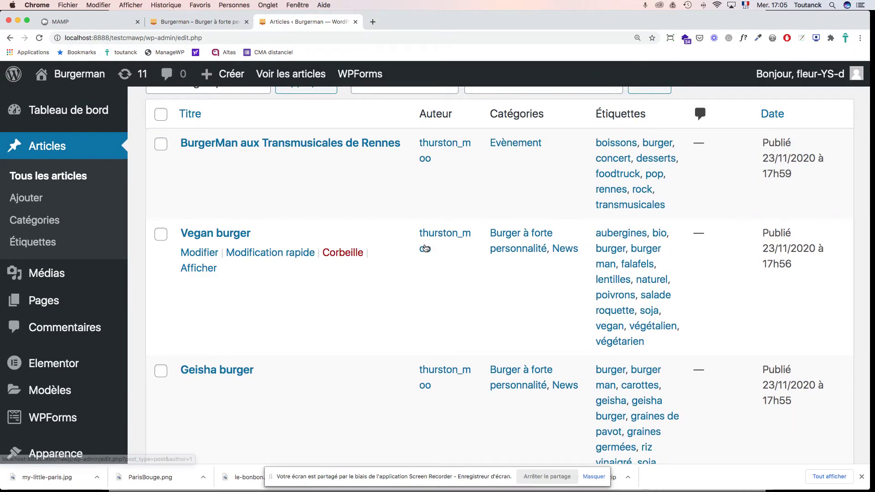
scroll(283, 250, down, 5)
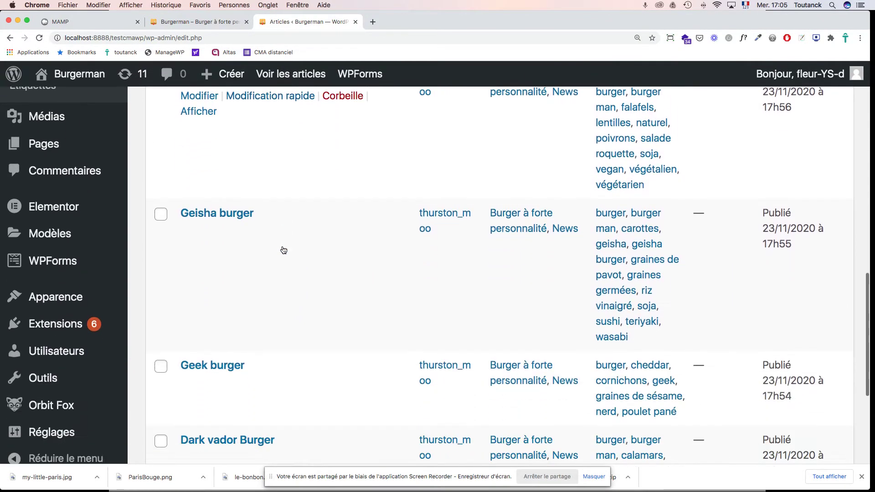
scroll(283, 250, down, 7)
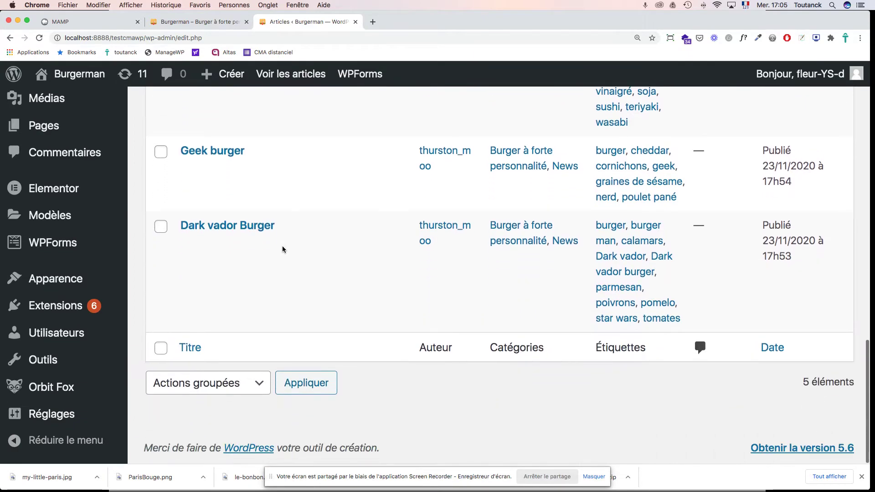
scroll(282, 245, up, 20)
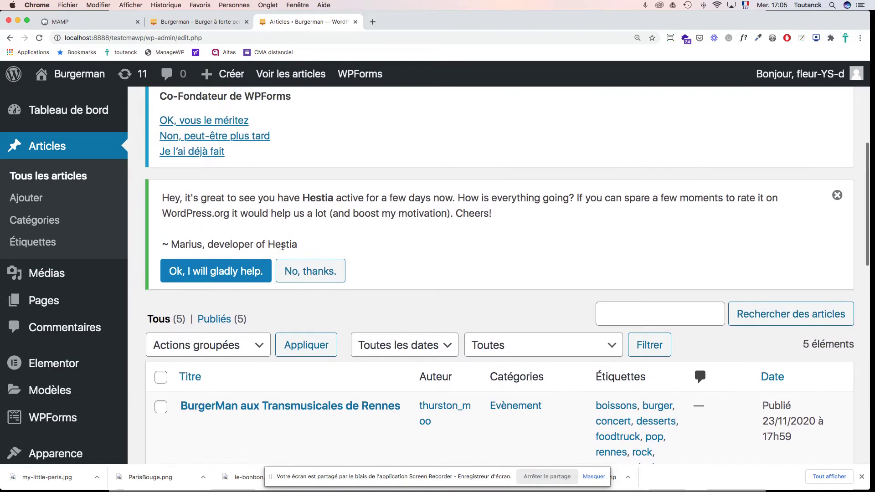
scroll(339, 246, down, 5)
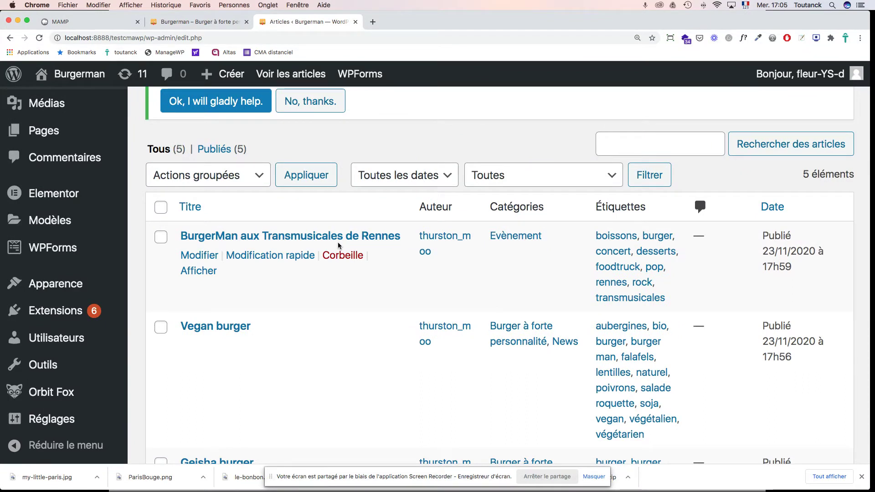
scroll(359, 248, down, 8)
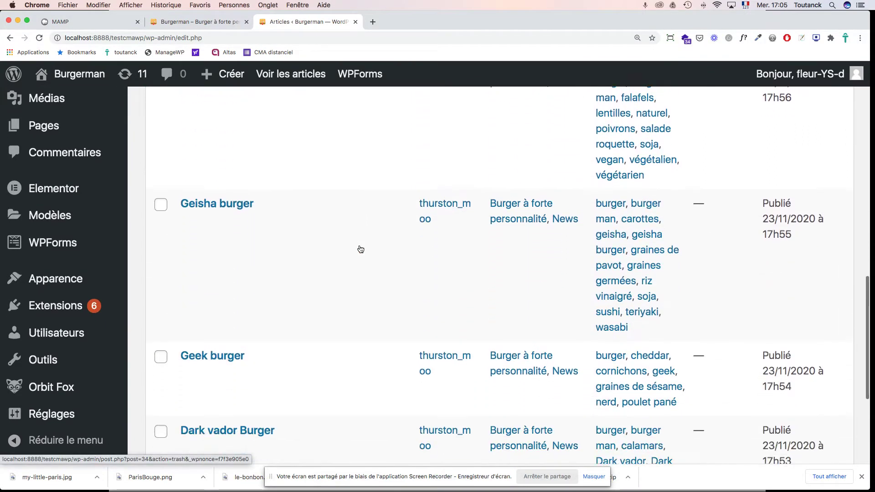
scroll(359, 248, down, 1)
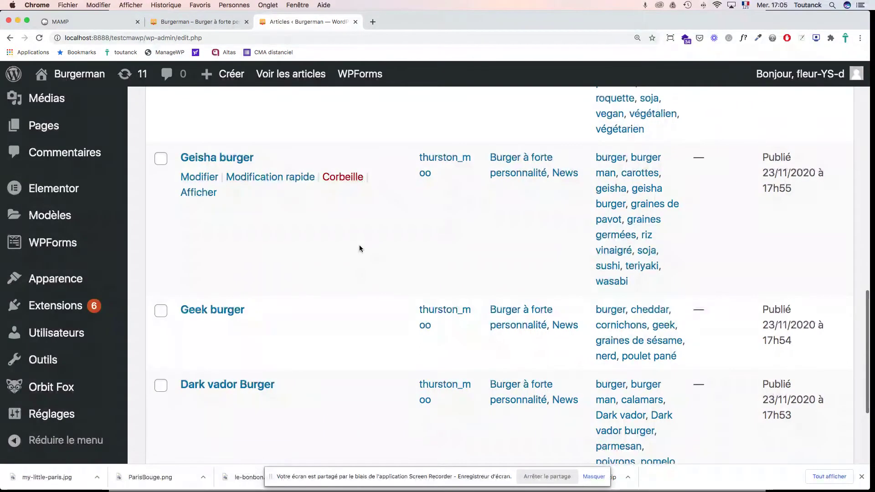
scroll(359, 246, up, 3)
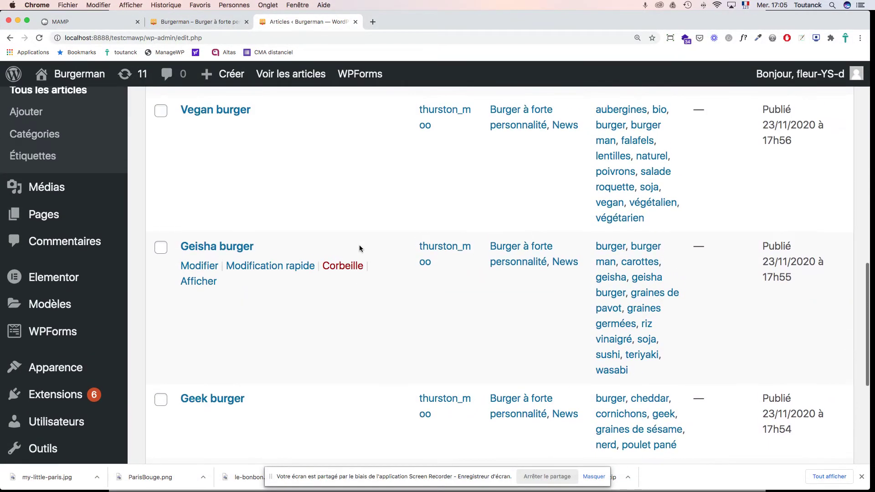
scroll(359, 248, up, 4)
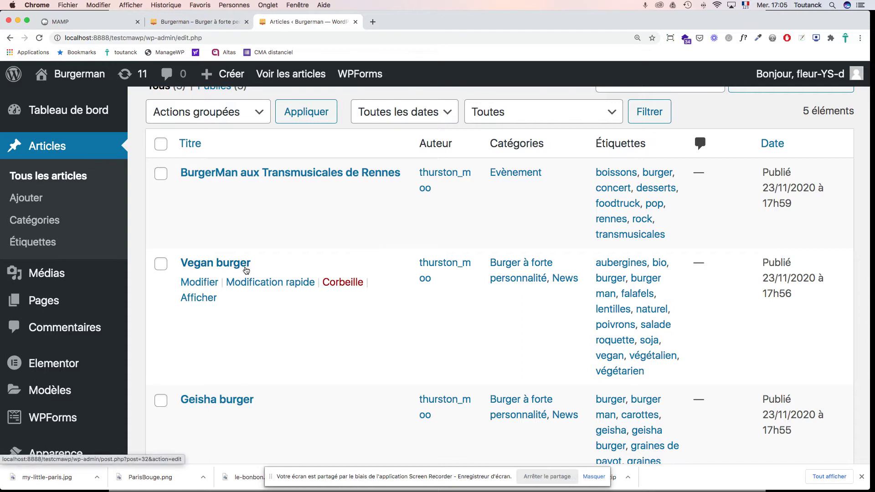
scroll(246, 271, down, 1)
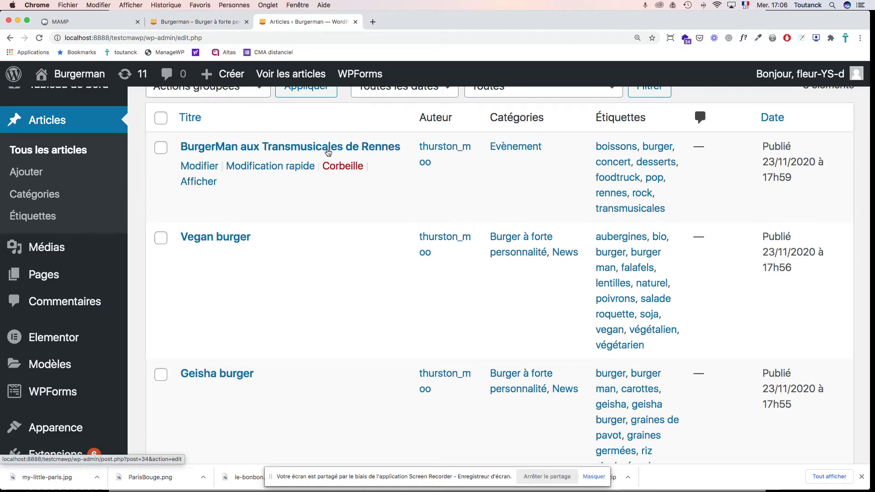
click(208, 22)
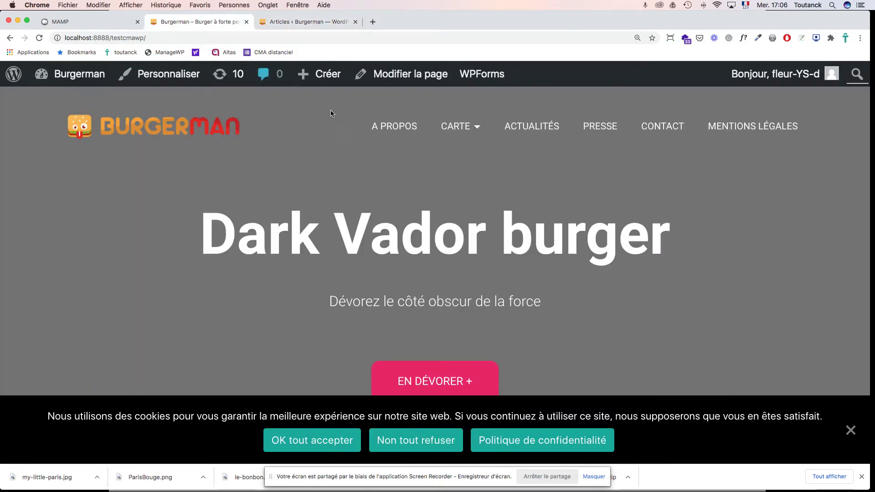
scroll(483, 180, down, 5)
scroll(484, 181, down, 15)
scroll(483, 180, down, 10)
scroll(485, 185, down, 10)
scroll(485, 181, up, 3)
scroll(484, 184, up, 1)
scroll(485, 181, down, 3)
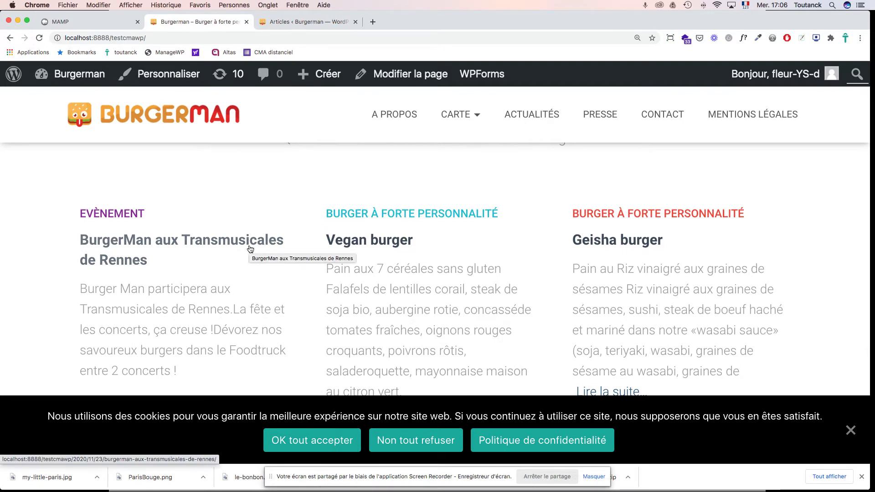
click(305, 21)
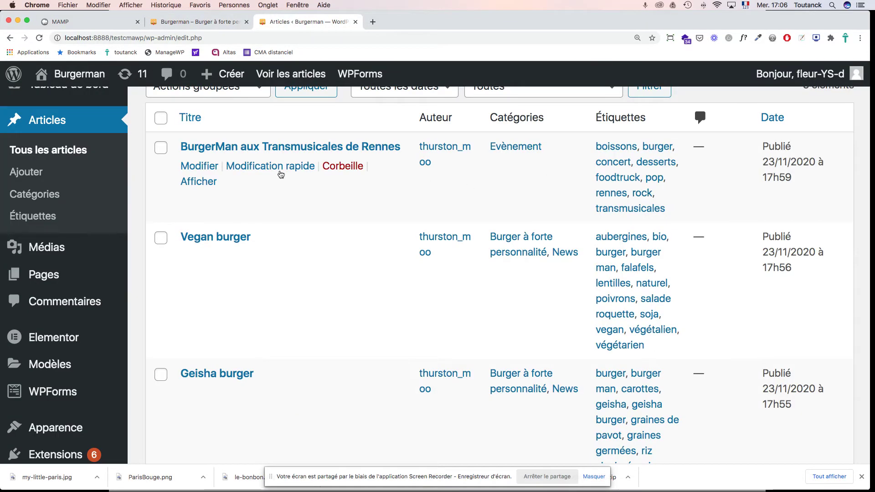
Step: Quick-edit the Transmusicales post's publish time from 16h59 to 17h00 on 23/11/2020 and save it
click(271, 167)
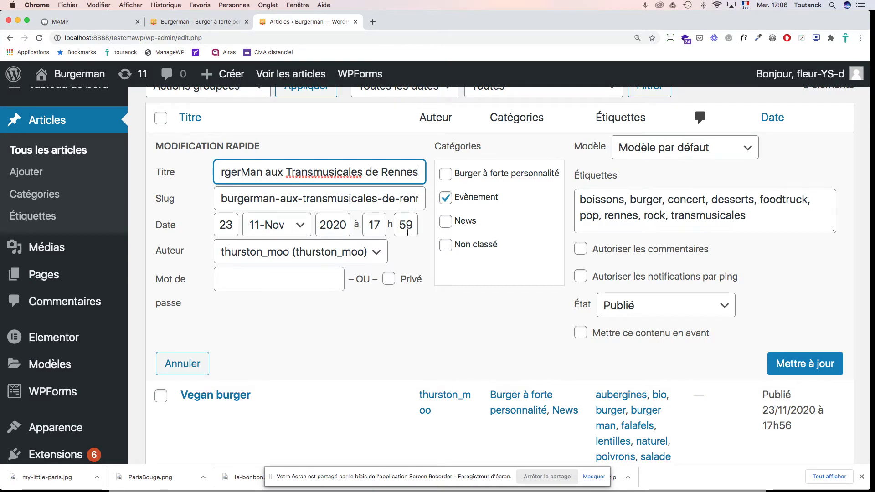
scroll(668, 302, down, 10)
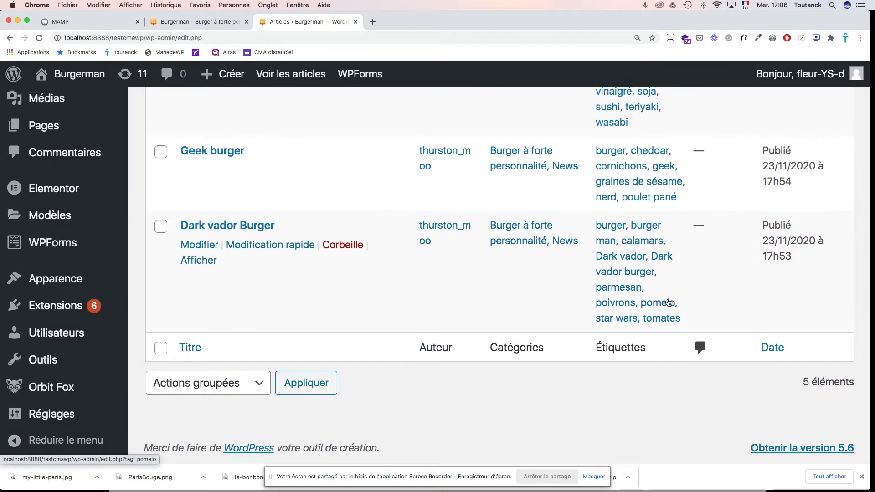
scroll(669, 302, up, 15)
scroll(666, 302, down, 8)
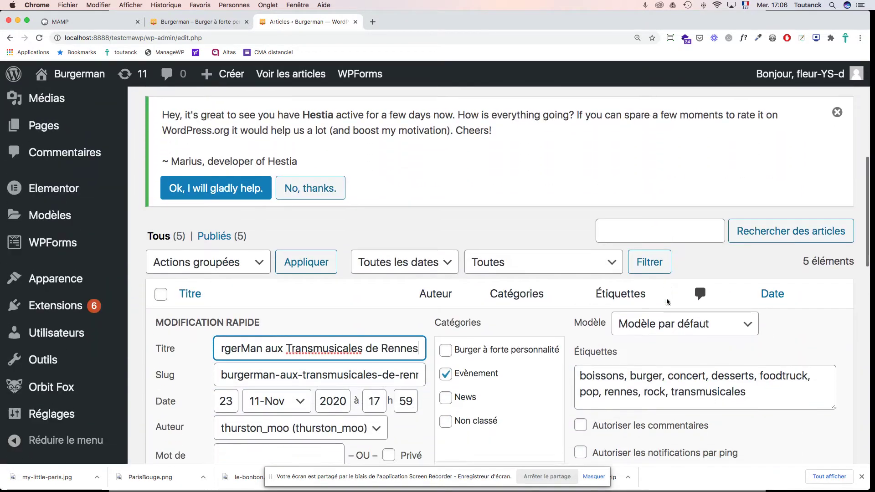
double_click(401, 286)
scroll(400, 286, up, 1)
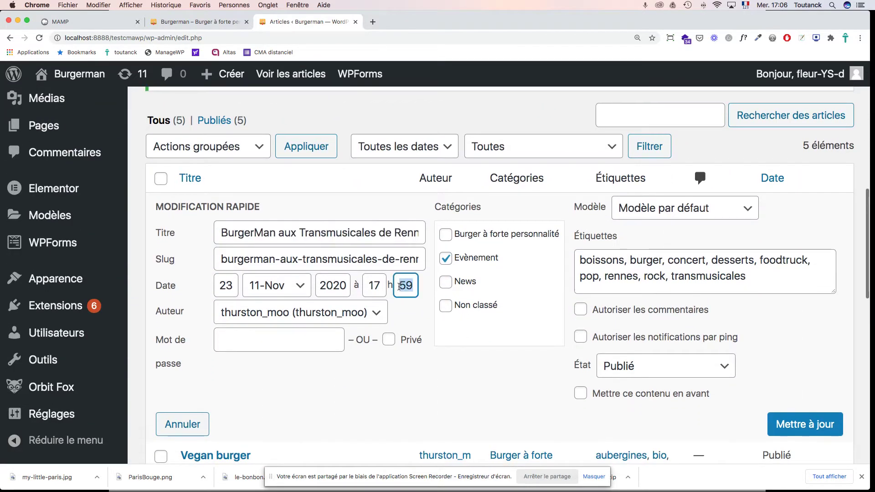
text(00)
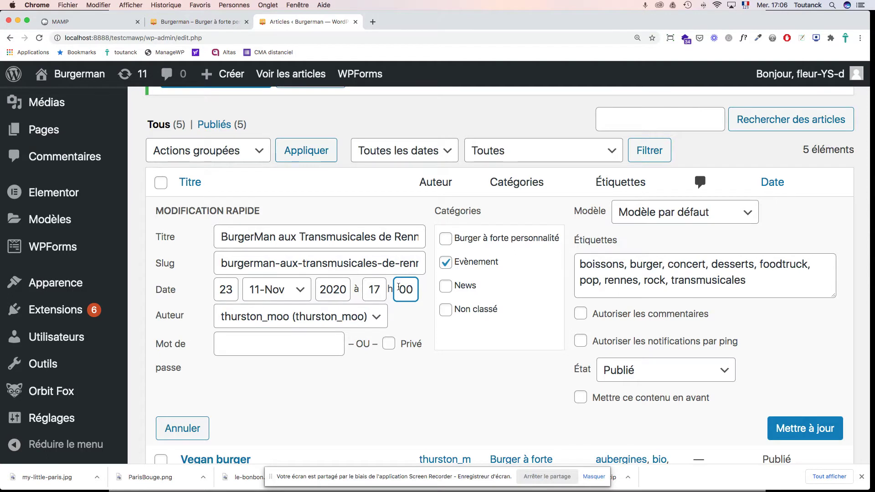
click(797, 432)
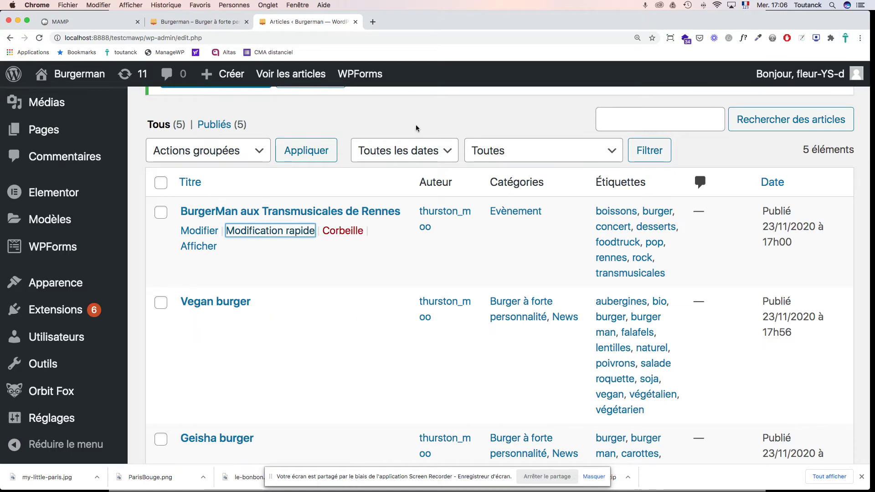
click(226, 21)
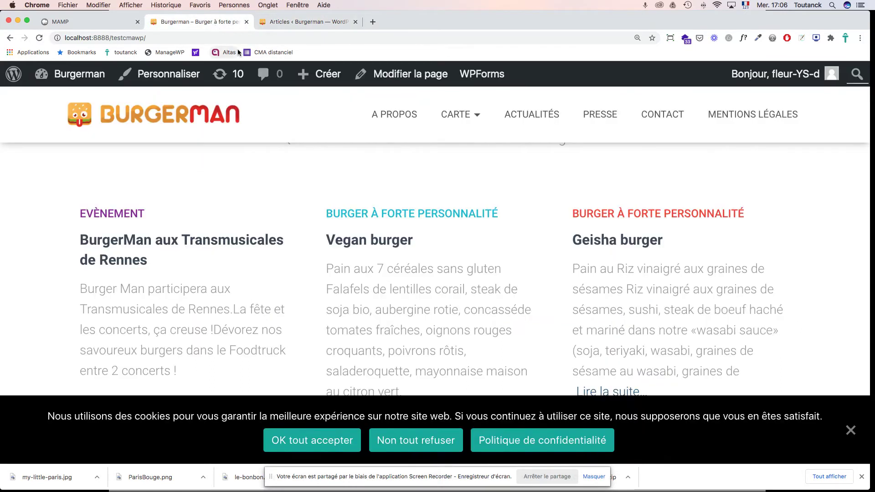
Step: Reload the front page to check the Actualités post order, then return to the admin Articles list
key(super+r)
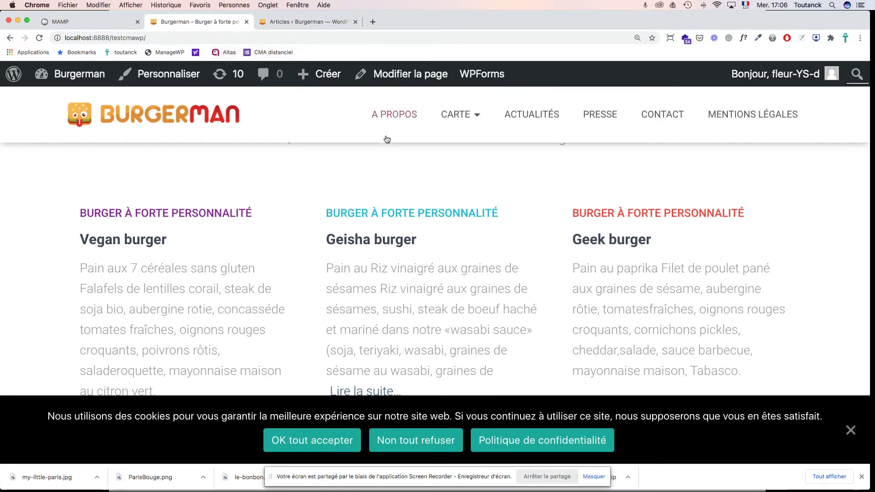
scroll(384, 186, up, 3)
scroll(384, 186, up, 1)
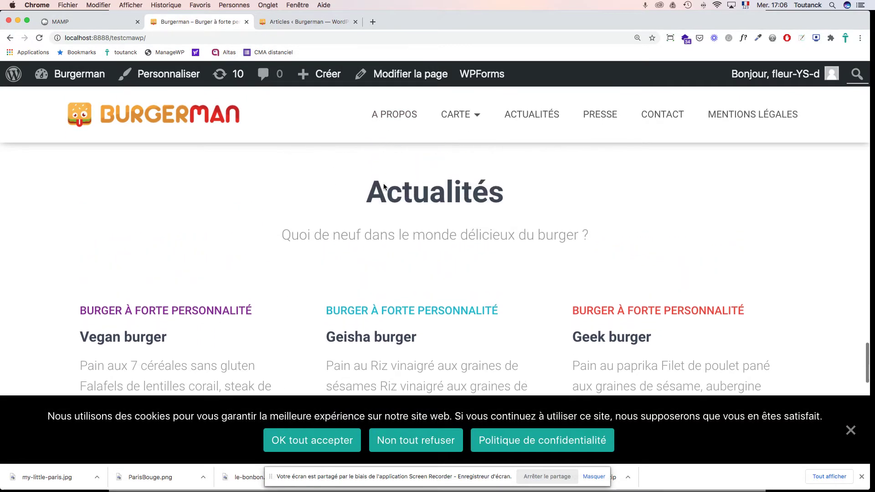
scroll(383, 184, down, 2)
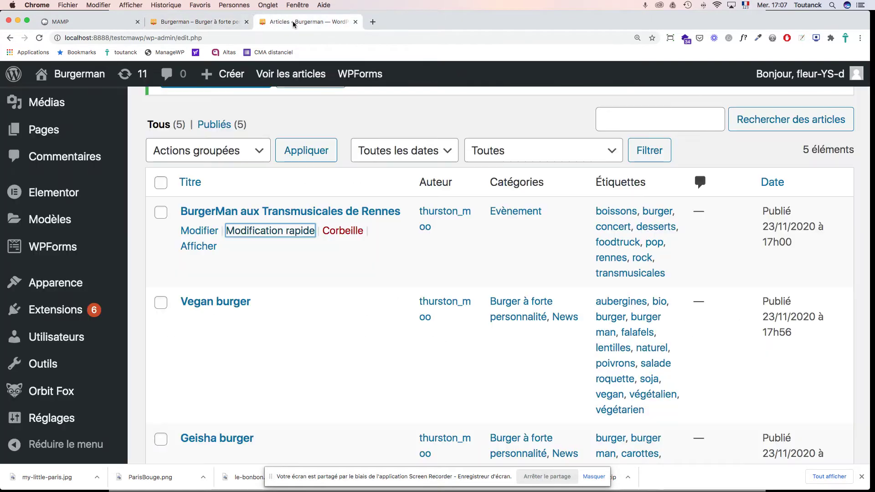
click(293, 21)
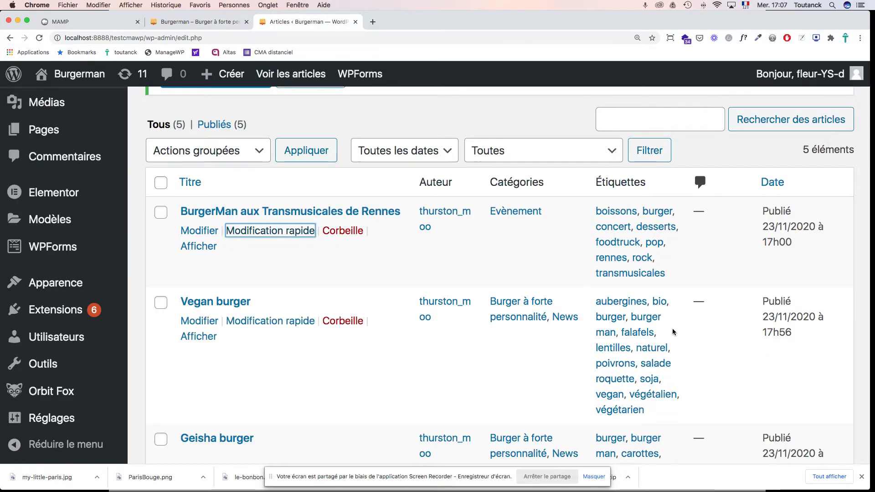
Step: Open 'BurgerMan aux Transmusicales de Rennes' from the posts list in the block editor
scroll(671, 333, down, 1)
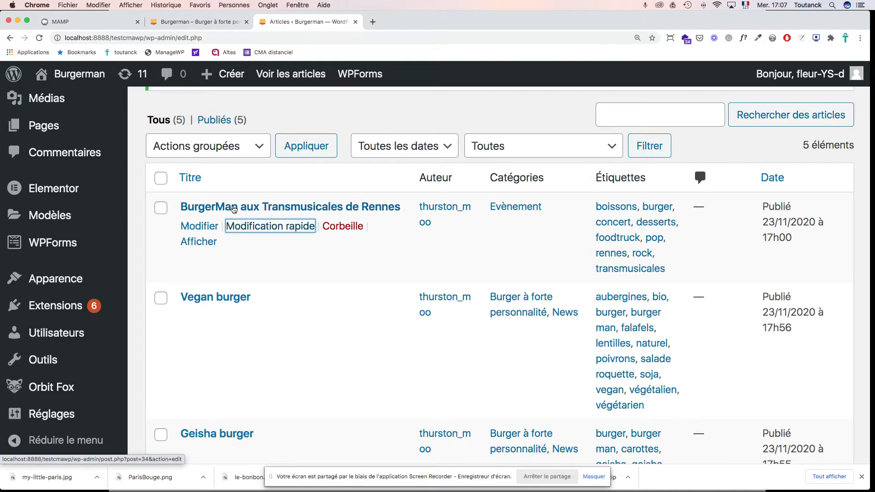
click(234, 208)
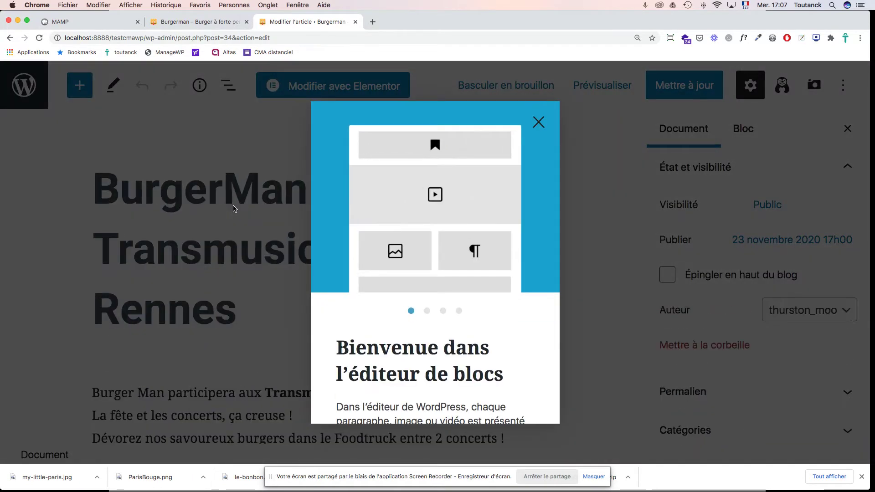
Step: Dismiss the block editor's welcome guide
click(539, 122)
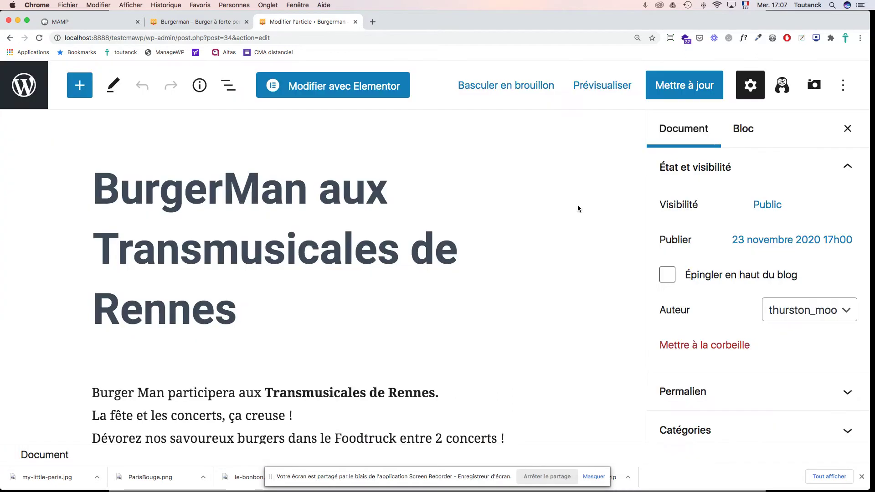
scroll(547, 210, down, 6)
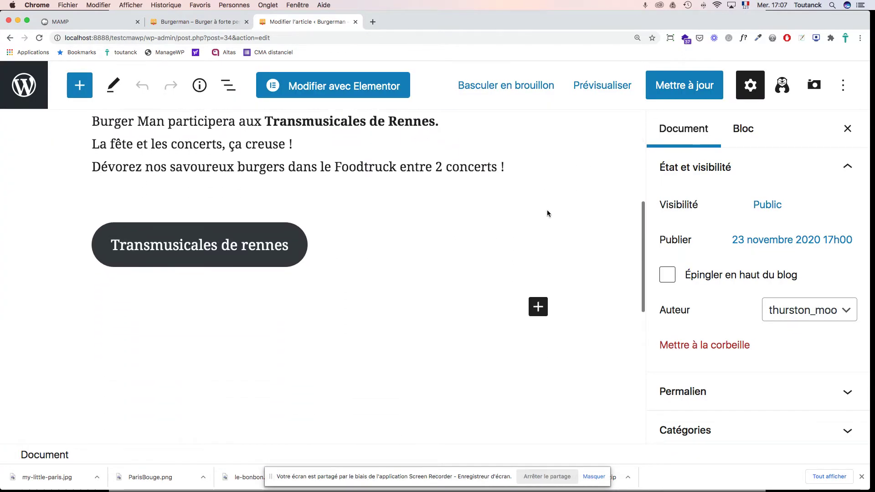
scroll(547, 213, up, 5)
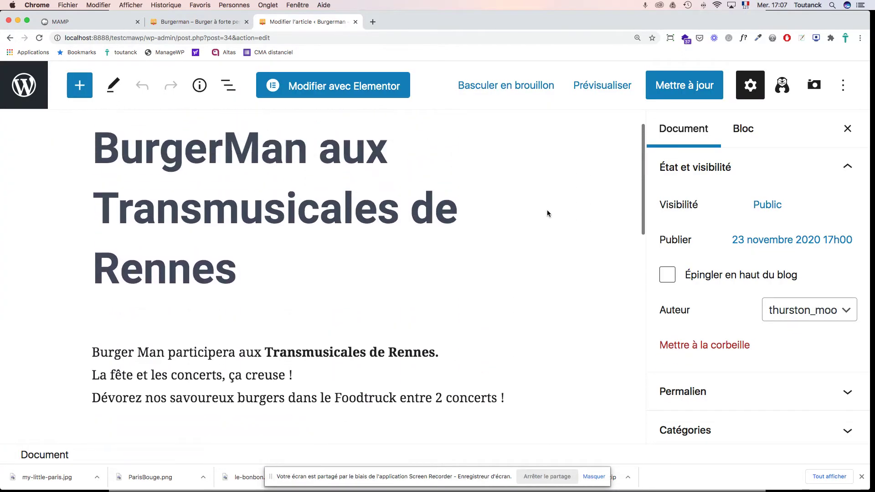
scroll(548, 214, up, 1)
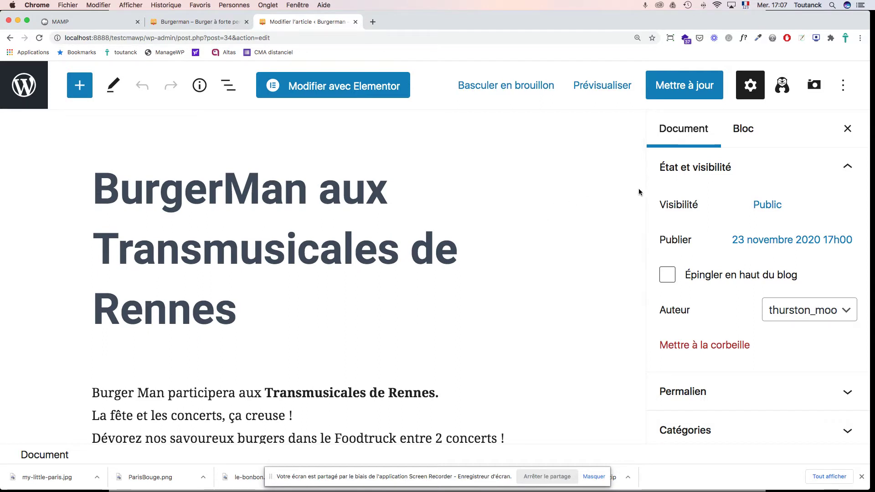
scroll(820, 204, down, 1)
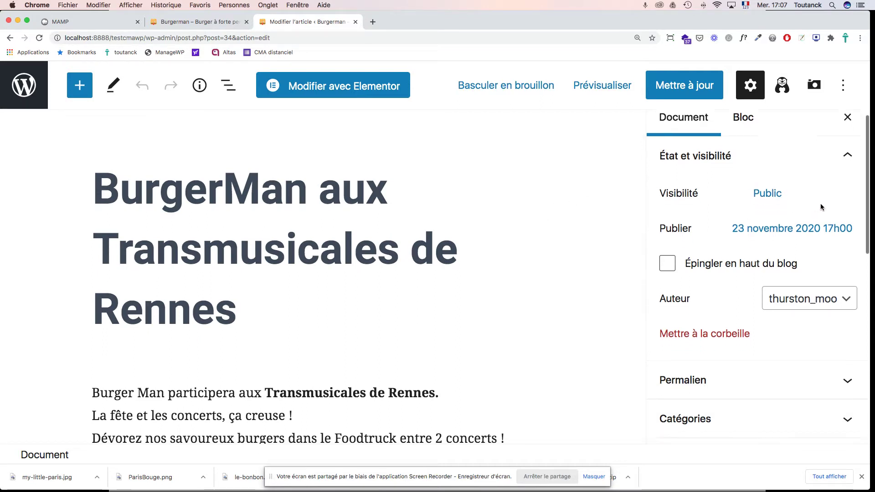
scroll(821, 204, up, 1)
Step: Expand the Image mise en avant panel in the Document sidebar
scroll(821, 203, down, 5)
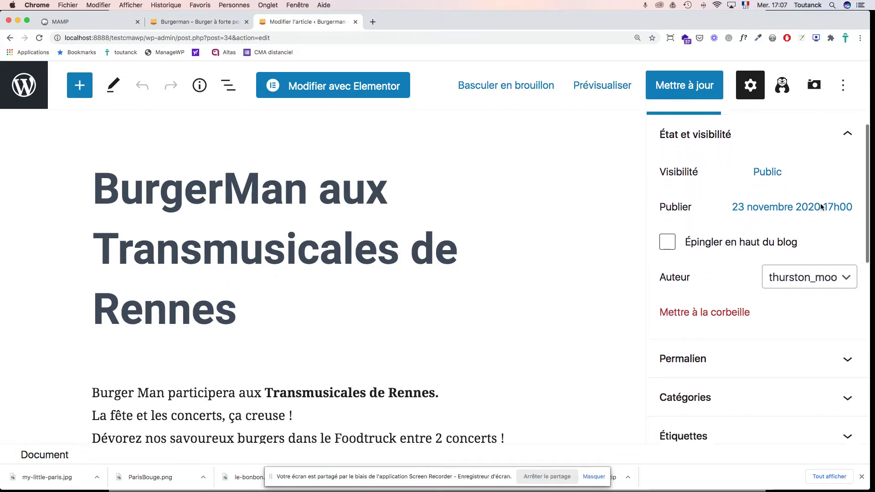
scroll(822, 208, down, 3)
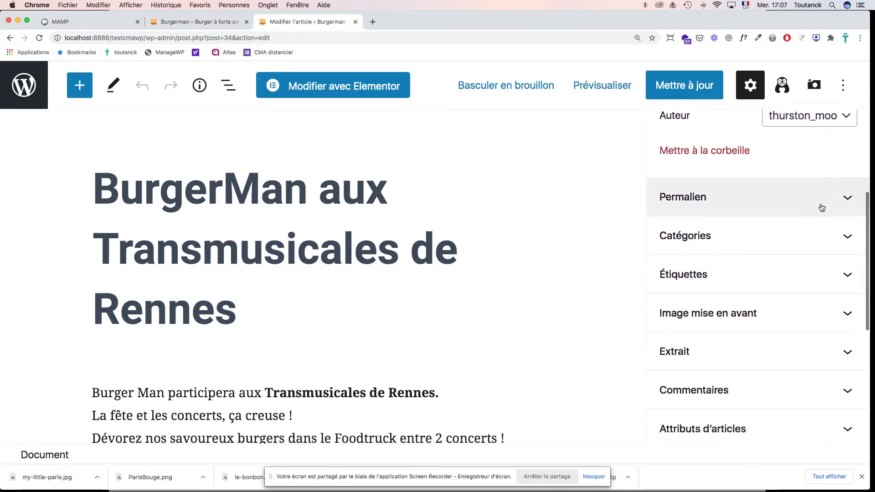
scroll(822, 208, up, 1)
scroll(822, 208, up, 4)
scroll(822, 208, down, 4)
scroll(821, 207, down, 3)
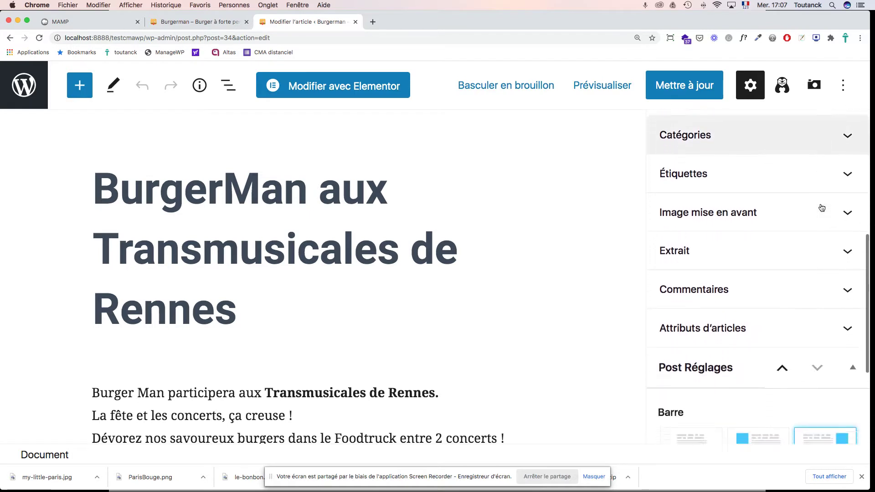
click(798, 173)
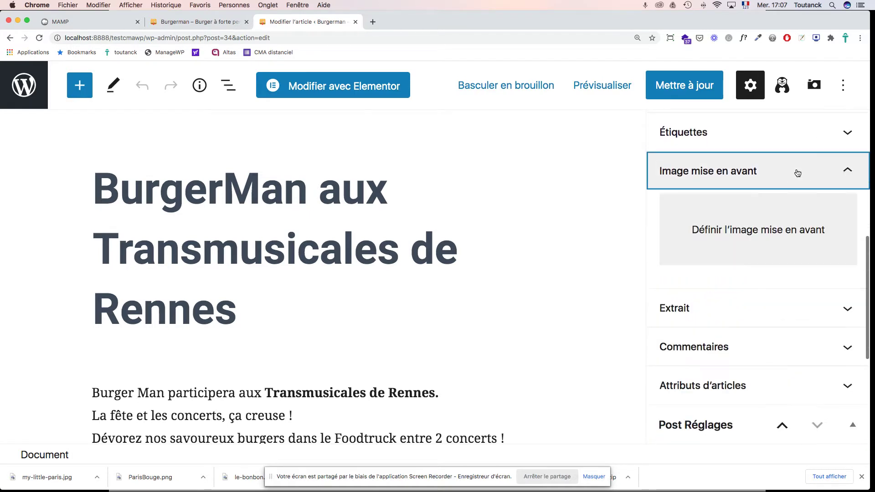
Step: Pick Trans.jpg from the media library, titling it 'Les Trans' with alt text 'Les Trans de Rennes'
click(760, 232)
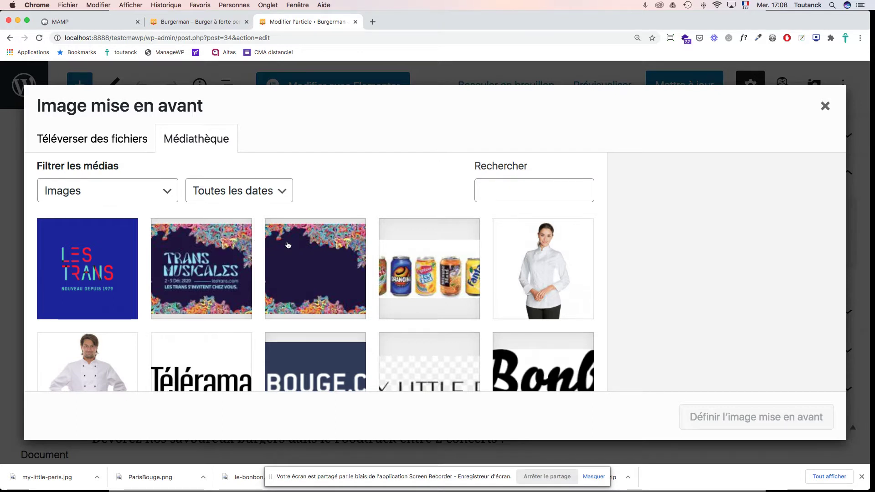
click(318, 251)
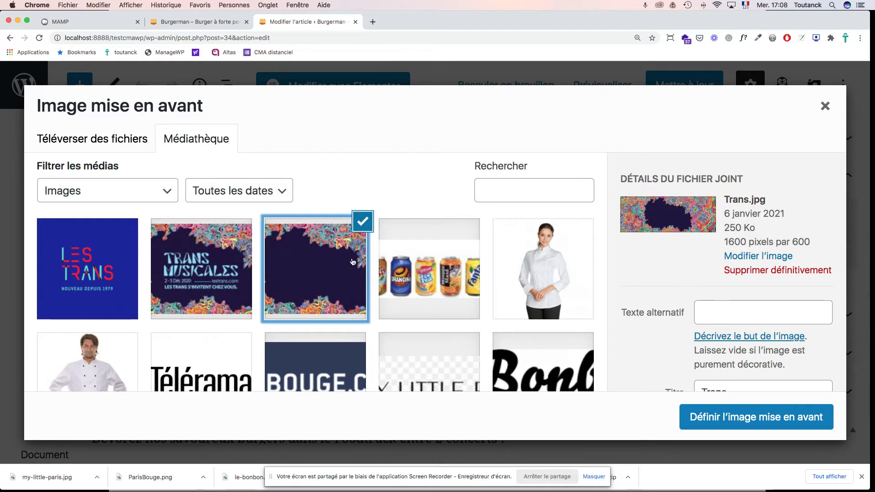
scroll(716, 318, down, 3)
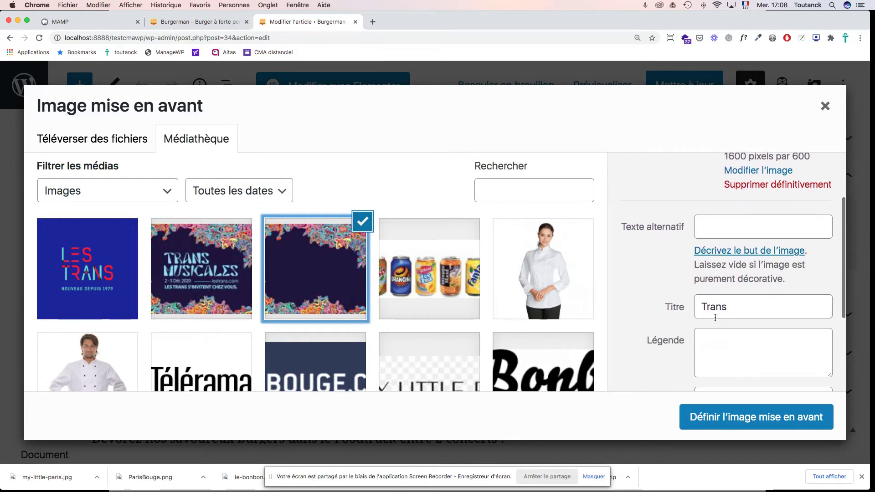
click(699, 305)
text(Les)
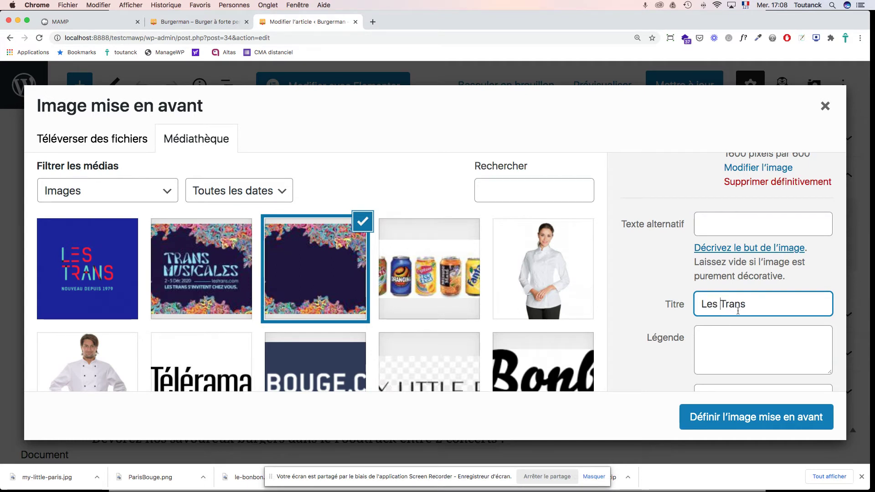
click(707, 223)
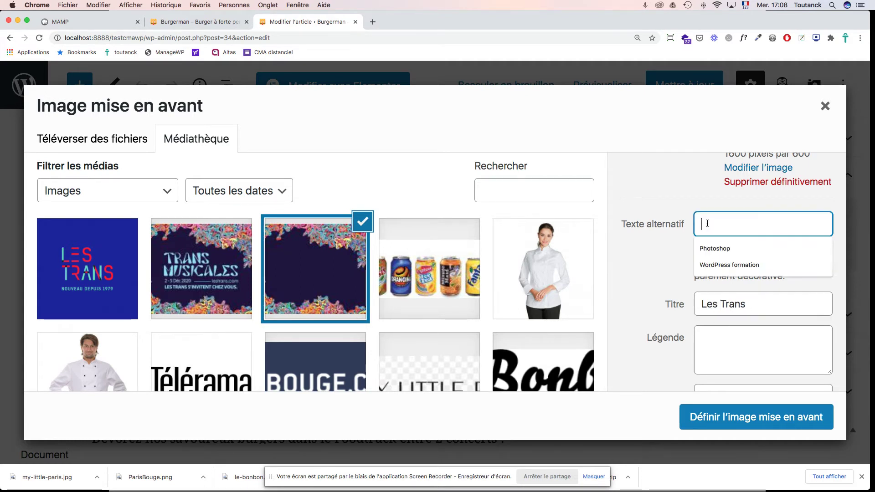
text(Les )
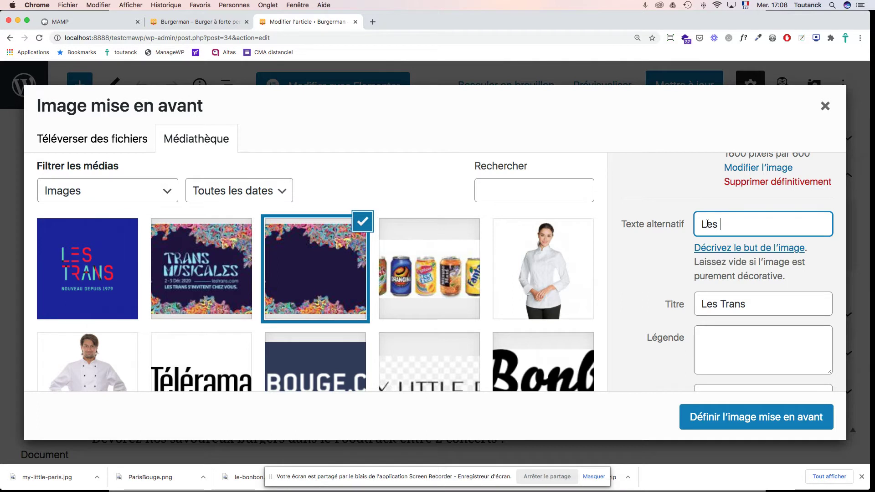
text(Trans de Rennes)
Step: Describe it as 'Les Transmusicales de Rennes - concert pop-rock' and set it as the featured image
scroll(738, 306, down, 3)
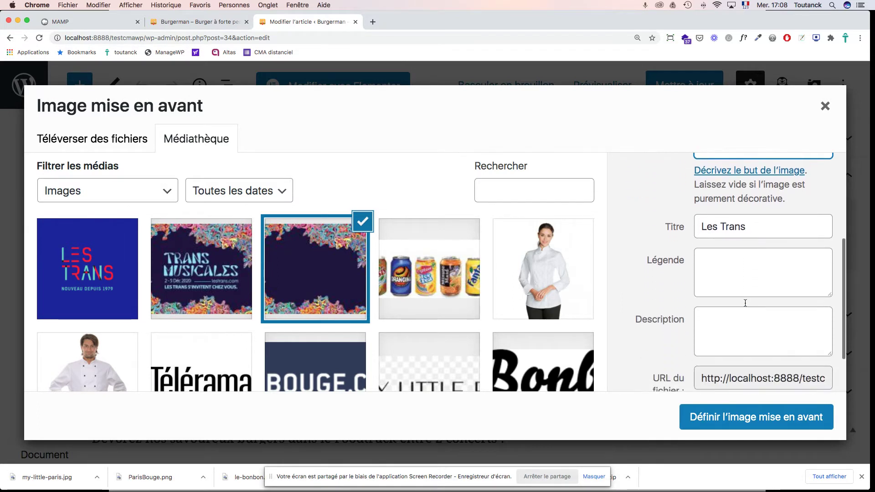
click(711, 315)
text(Les Transm)
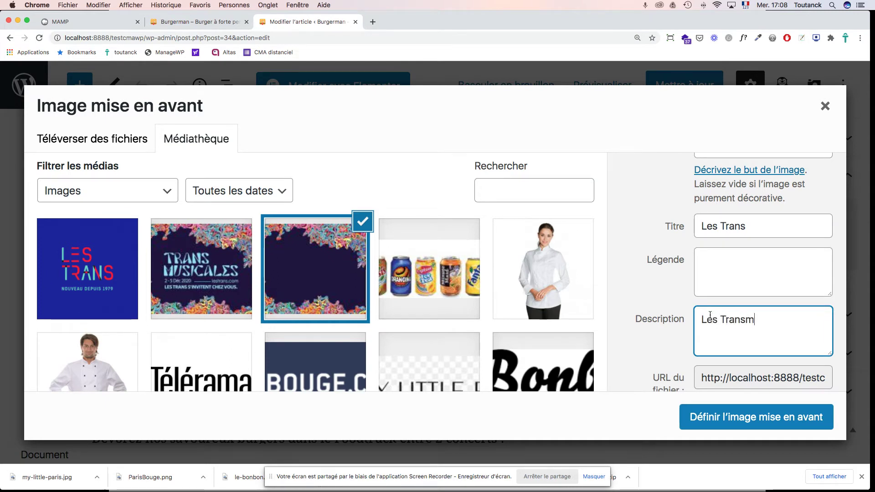
text(usicales de Renne)
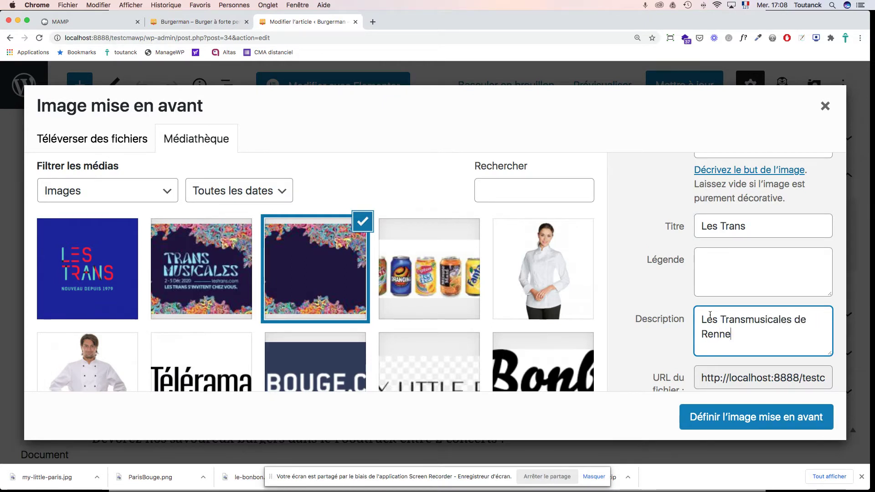
text(s - concert pop-)
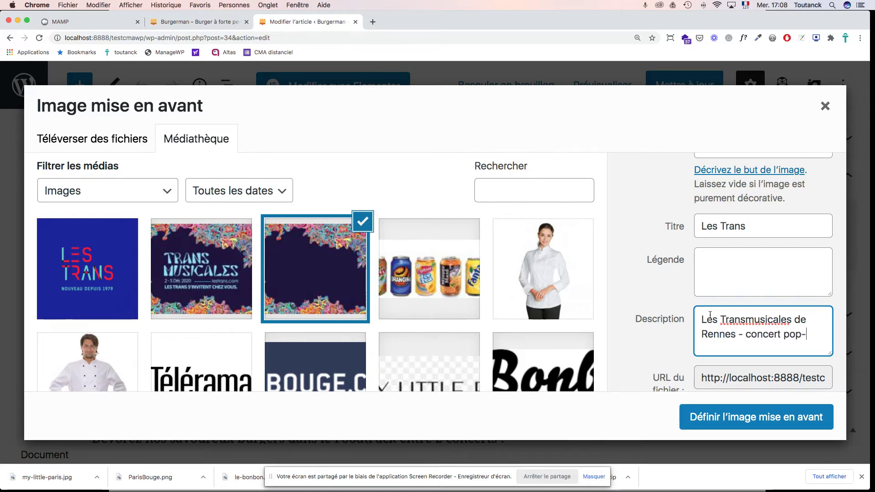
text(ock)
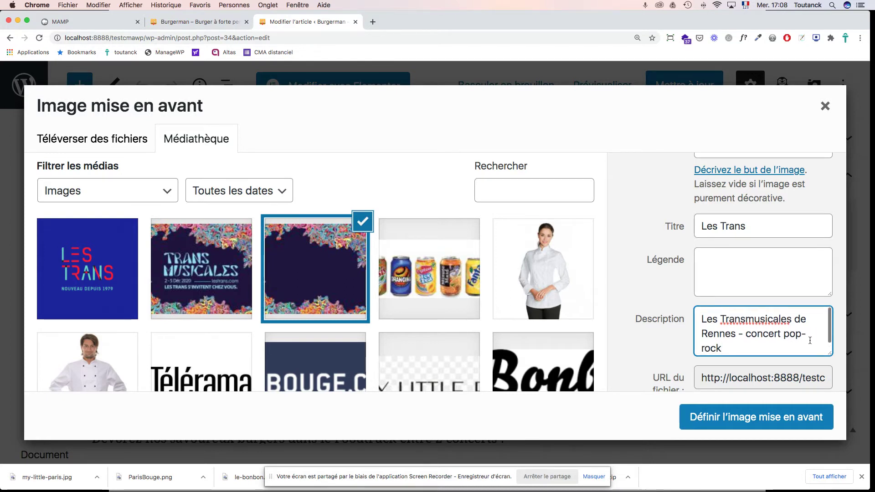
scroll(810, 341, down, 1)
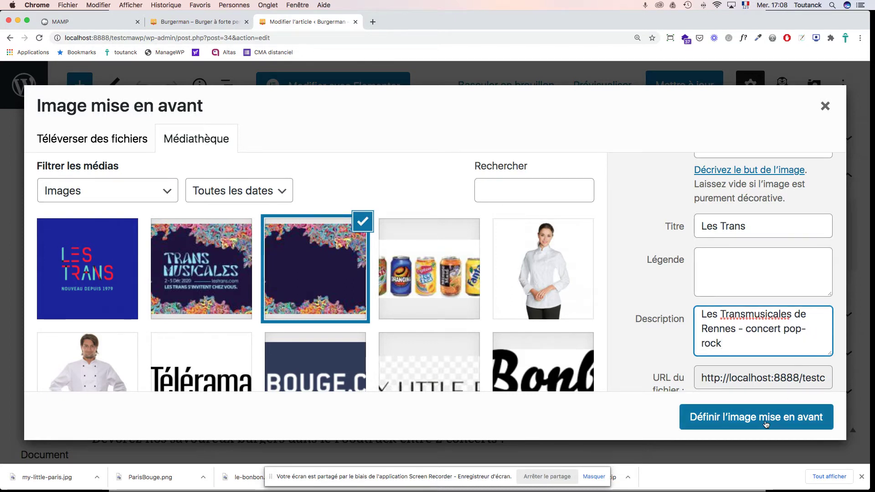
scroll(763, 346, down, 3)
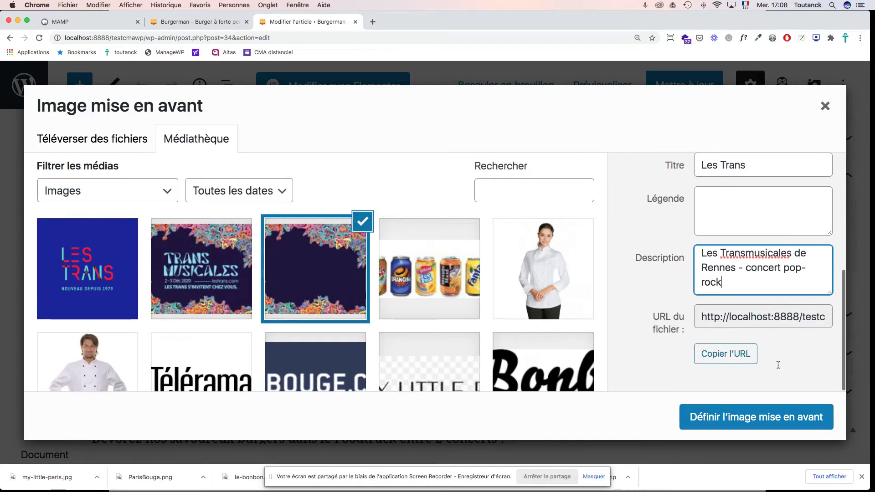
click(758, 419)
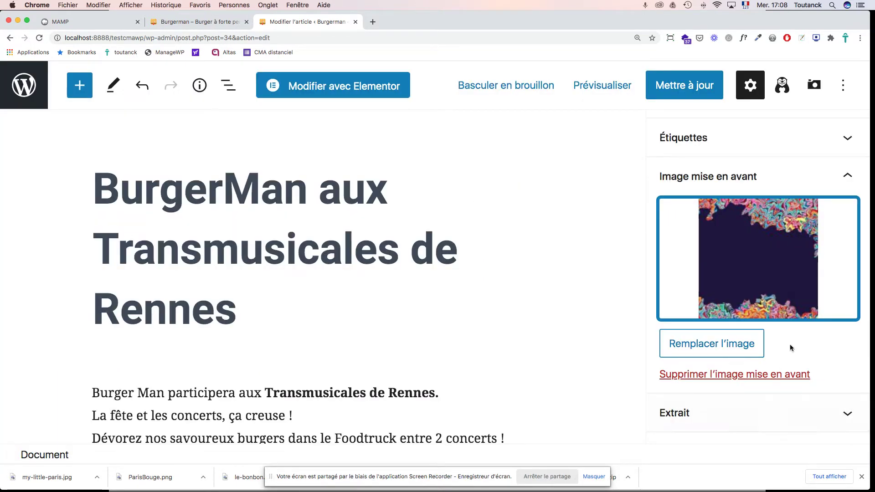
Step: Save the Transmusicales article with 'Mettre à jour', then view the Burgerman site's front page
scroll(829, 319, down, 1)
scroll(828, 319, down, 10)
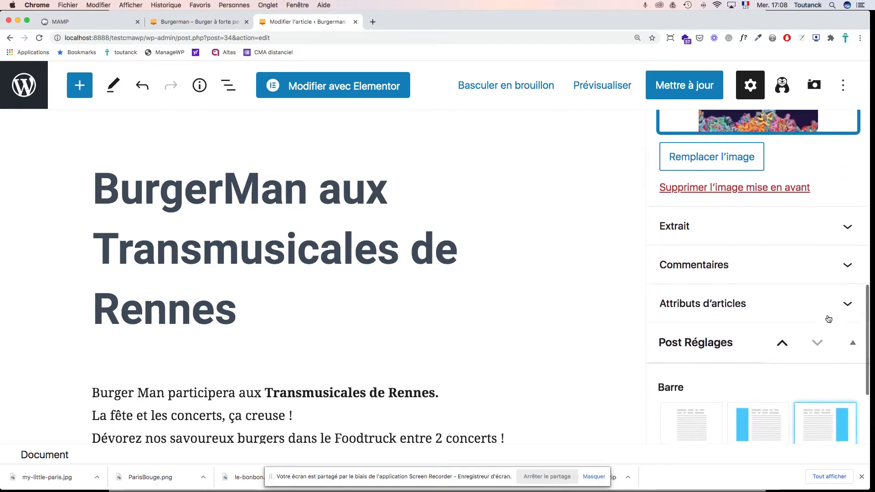
scroll(828, 314, up, 12)
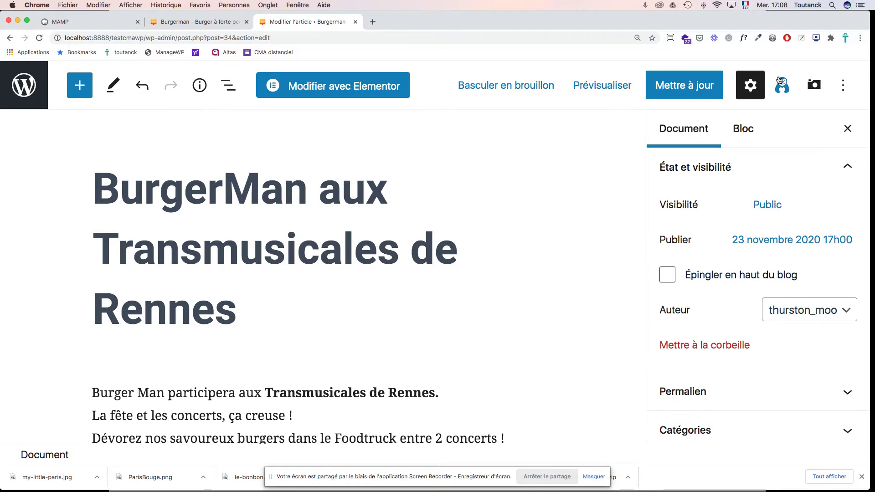
click(700, 88)
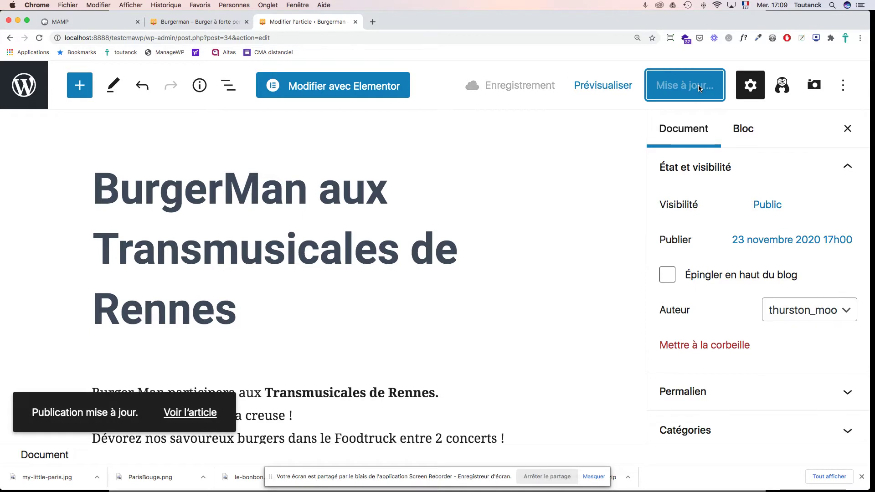
click(215, 22)
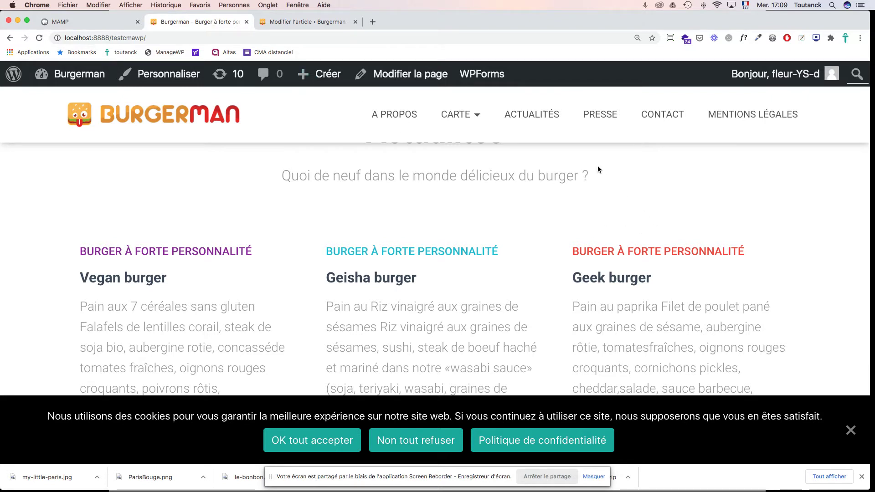
Step: Open ACTUALITÉS and browse the news page's Vegan burger, Geisha burger and Dark vador Burger posts
scroll(537, 117, down, 1)
click(537, 117)
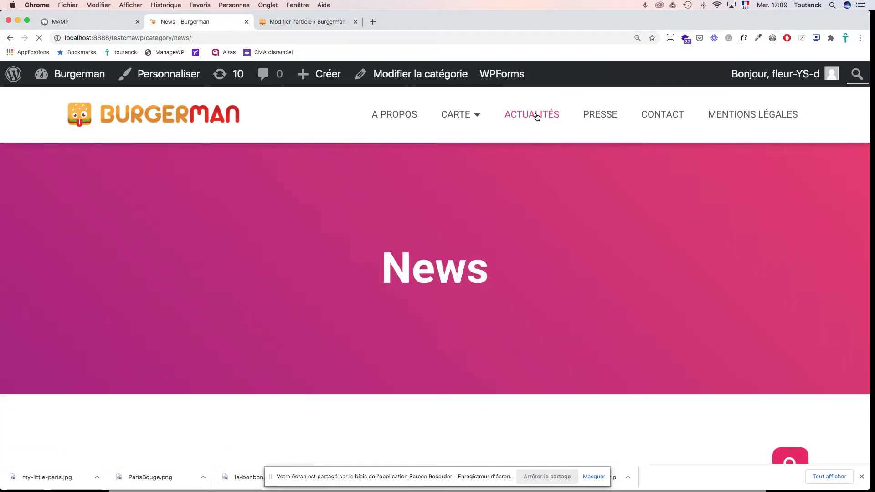
scroll(612, 254, down, 5)
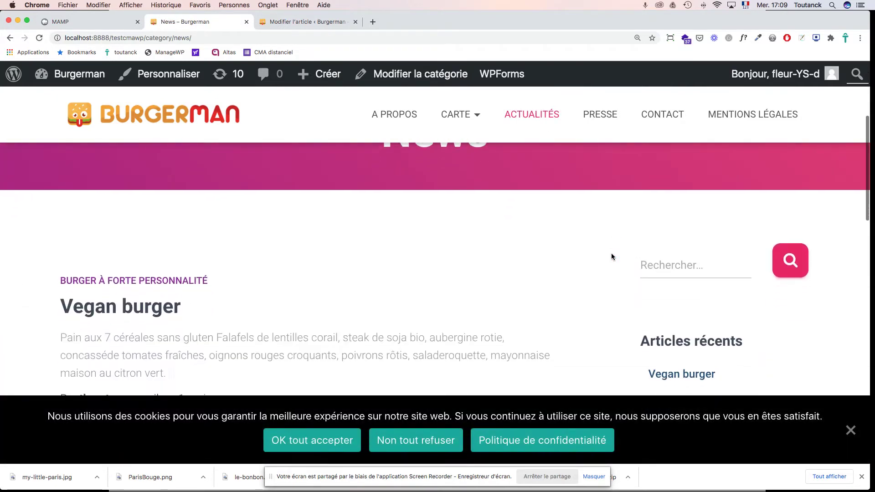
scroll(611, 257, down, 10)
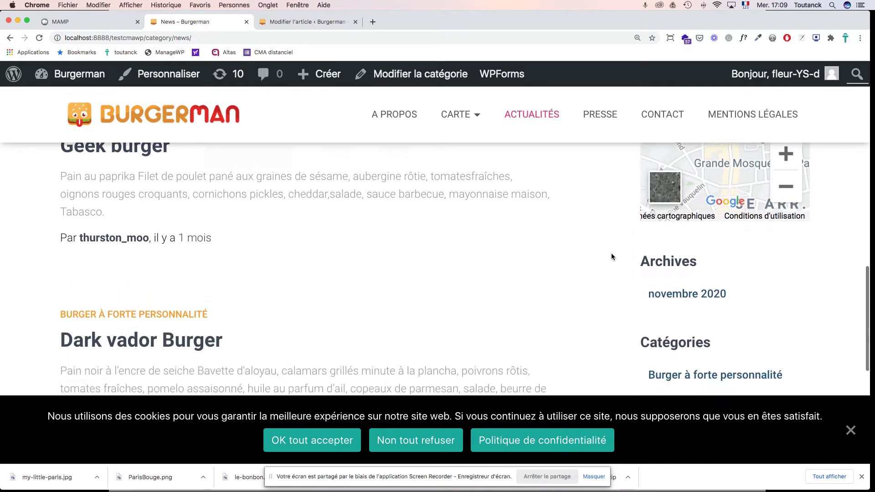
scroll(611, 256, up, 10)
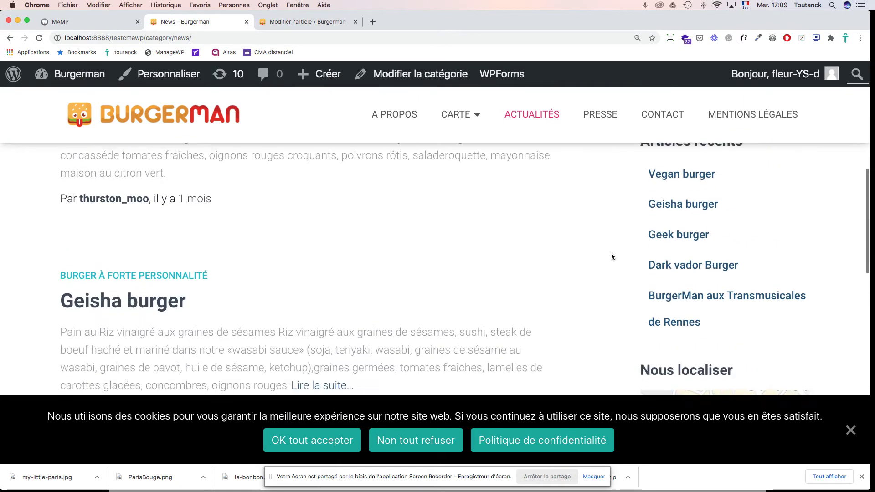
scroll(611, 257, up, 5)
scroll(612, 256, down, 8)
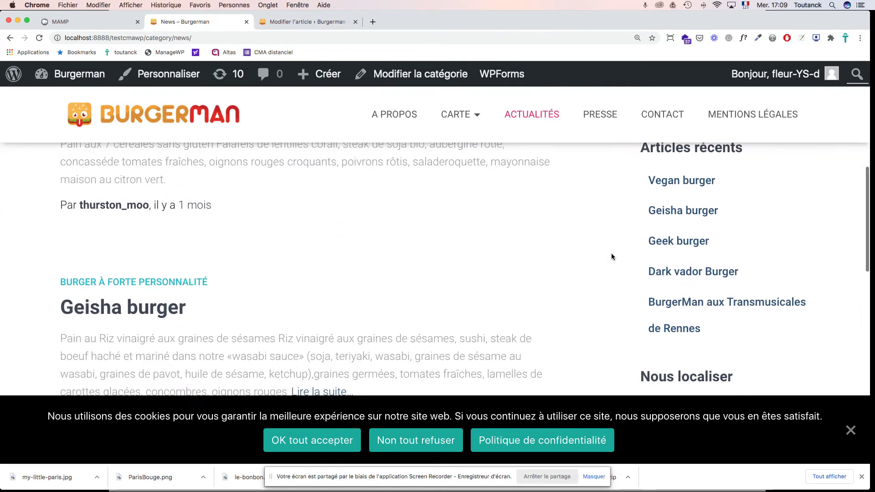
scroll(612, 257, down, 10)
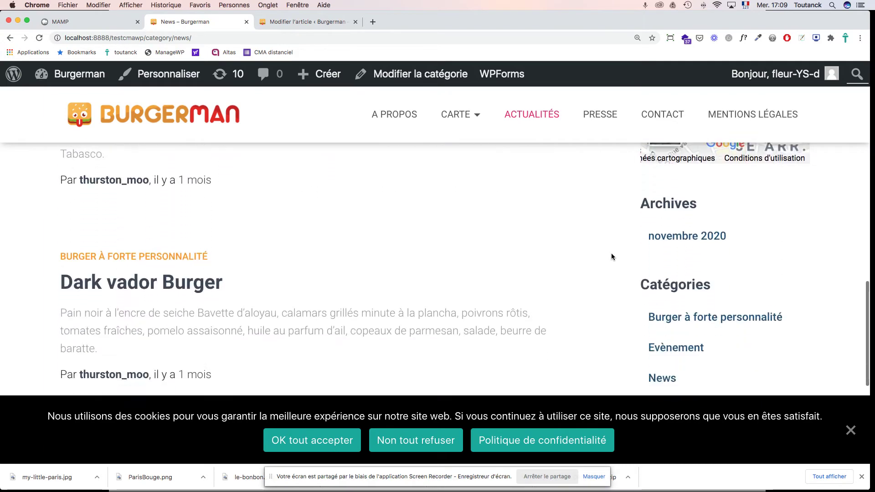
scroll(612, 257, down, 3)
scroll(611, 257, up, 7)
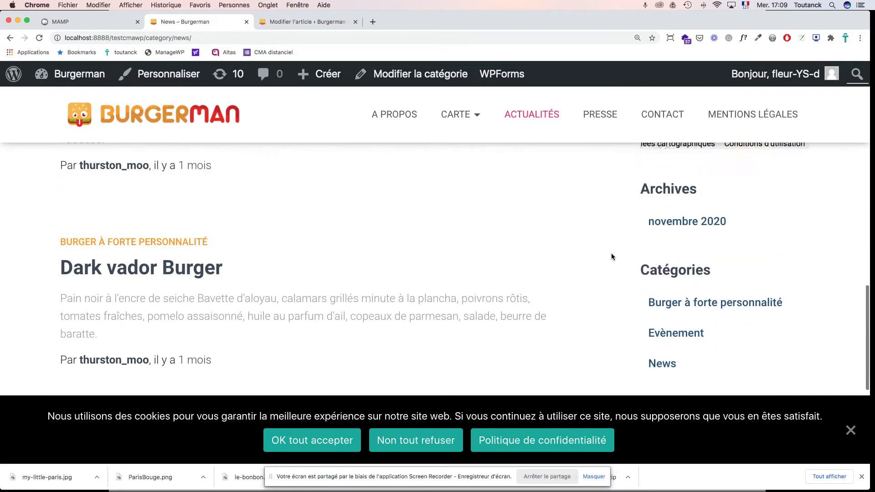
scroll(612, 256, up, 7)
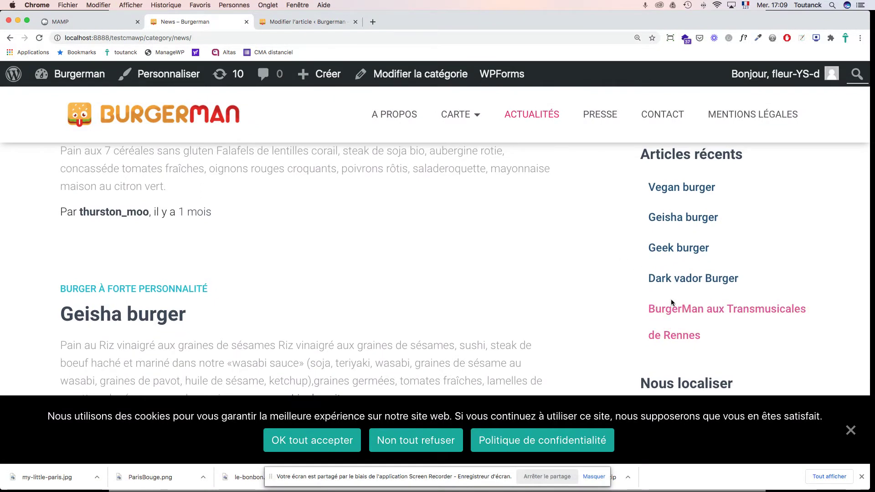
scroll(497, 245, up, 4)
scroll(497, 245, down, 3)
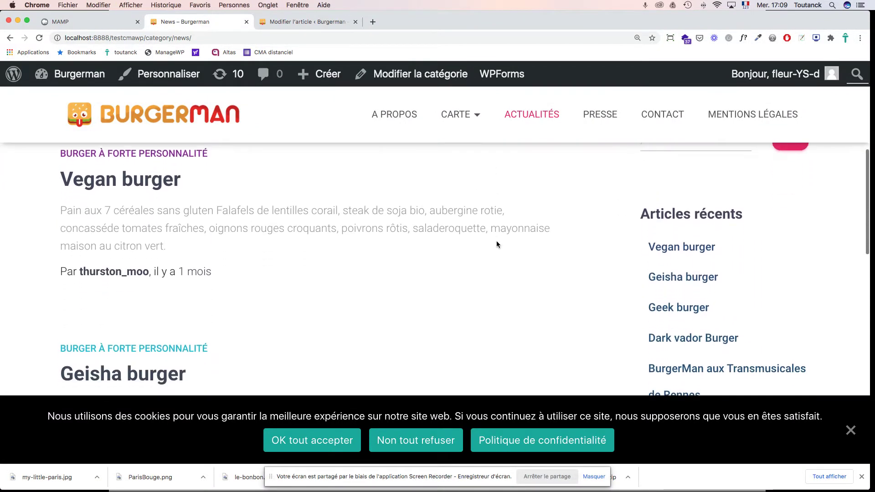
scroll(497, 245, down, 5)
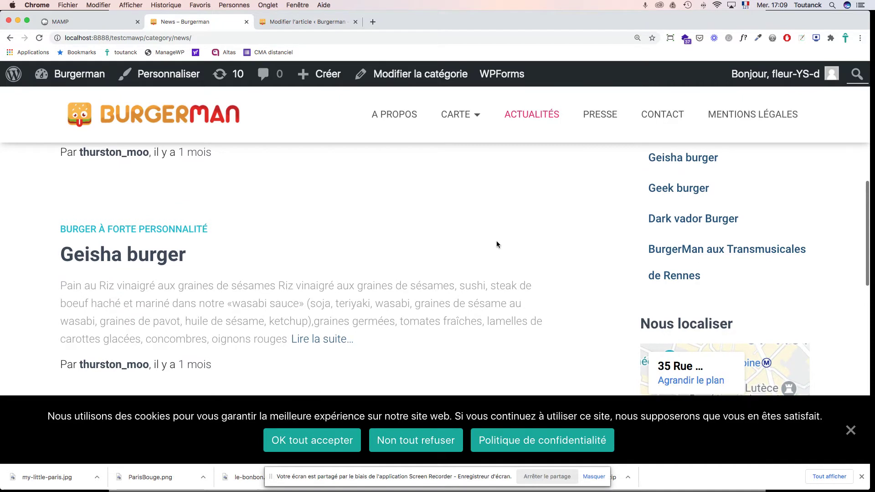
Step: Open the 'BurgerMan aux Transmusicales de Rennes' article from Articles récents and scroll through it
click(704, 254)
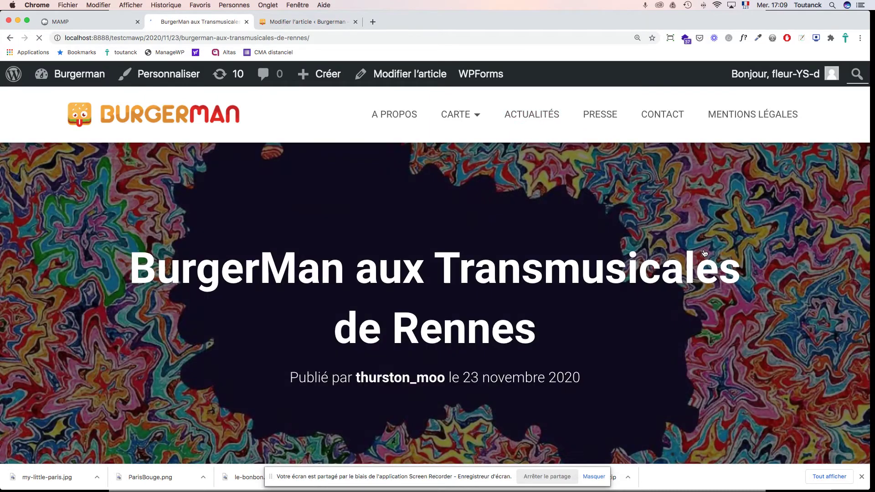
scroll(693, 238, down, 1)
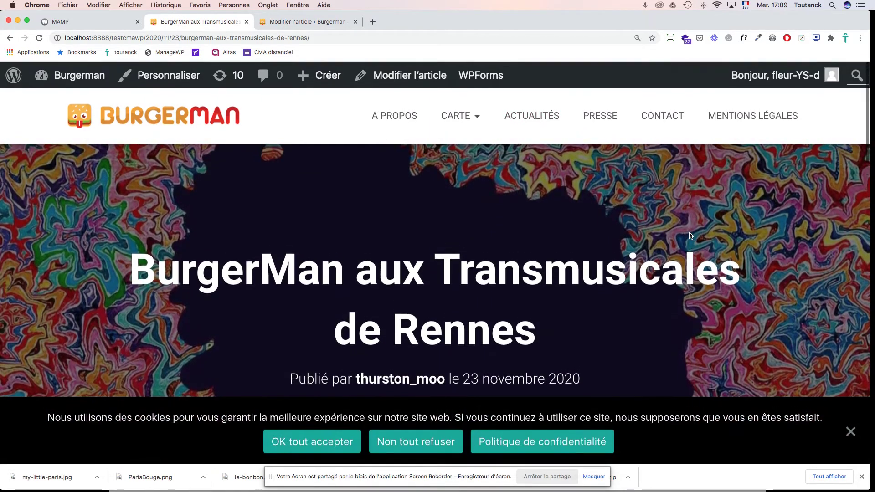
scroll(661, 214, up, 1)
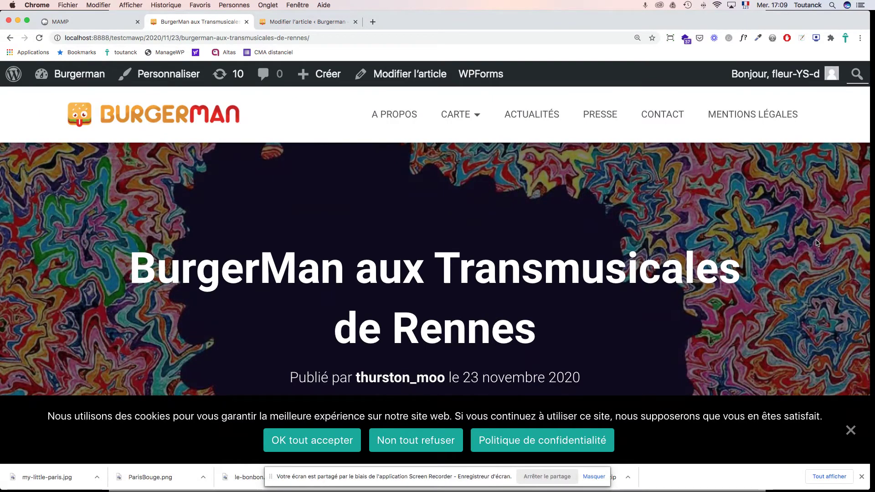
scroll(816, 243, down, 8)
scroll(816, 243, down, 4)
scroll(816, 243, up, 12)
scroll(817, 243, up, 3)
Step: Dismiss the cookie notice and scroll the post to view its new featured artwork
click(851, 431)
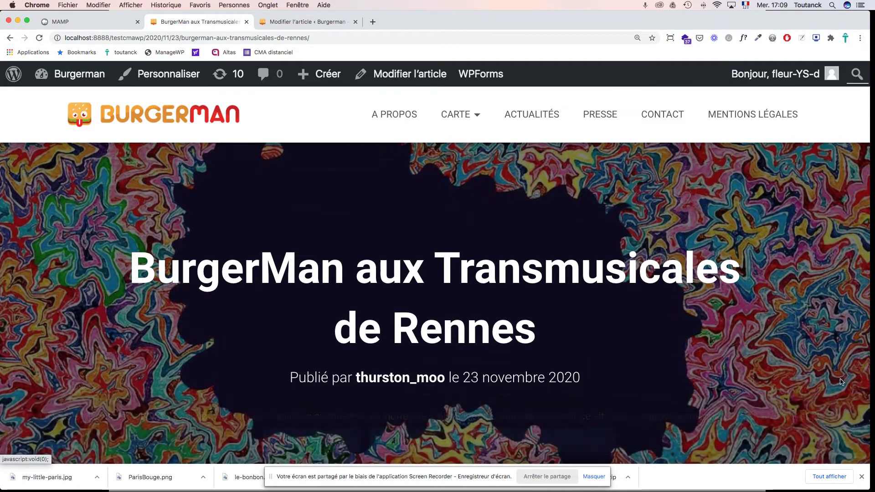
scroll(830, 353, up, 1)
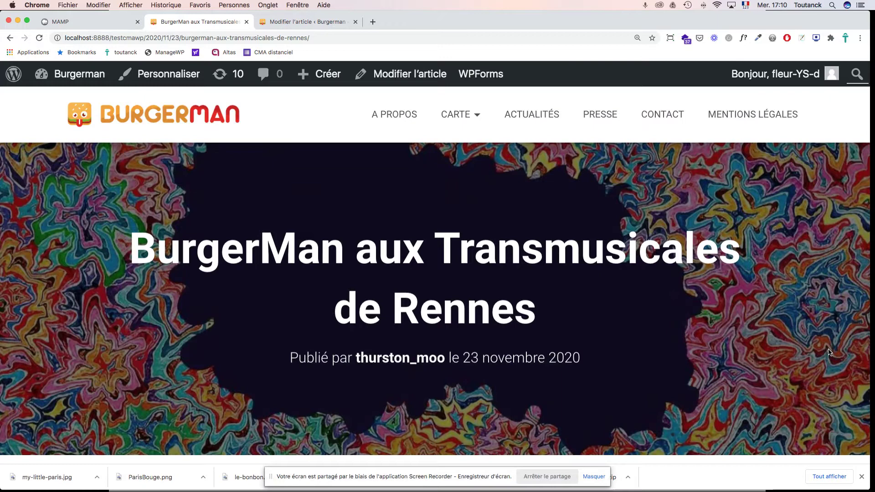
scroll(828, 352, down, 3)
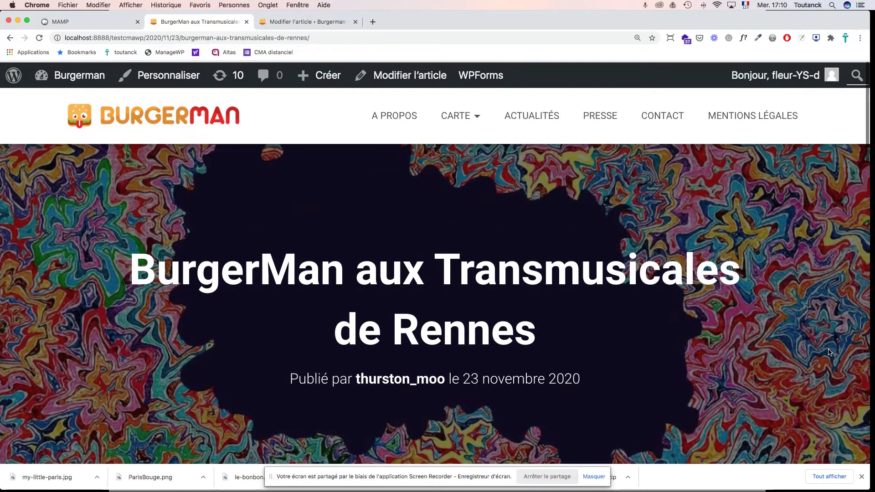
scroll(829, 352, down, 10)
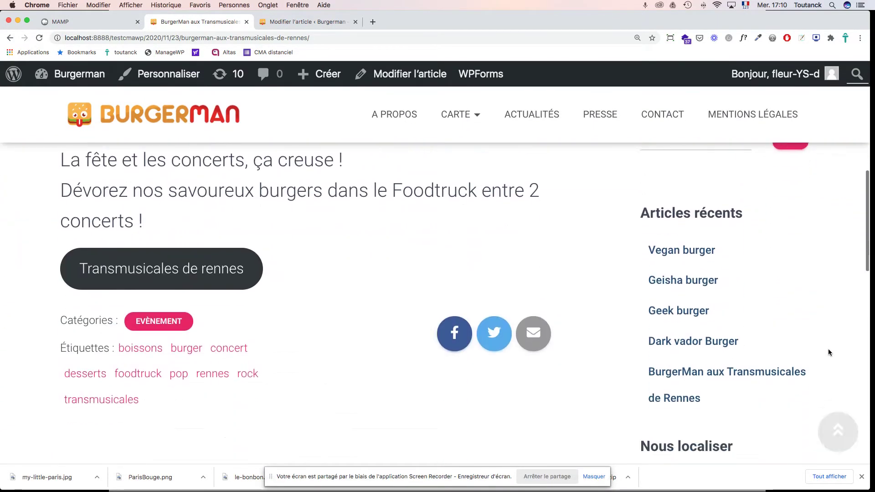
scroll(827, 348, down, 5)
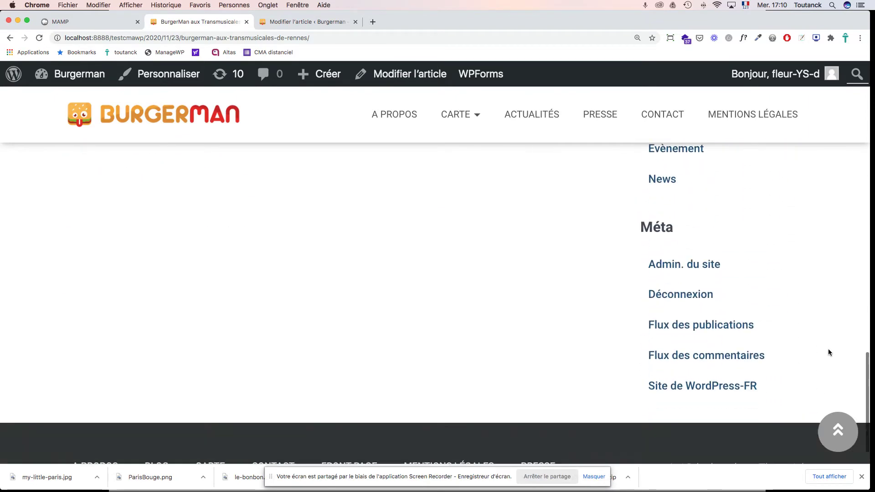
scroll(828, 349, up, 20)
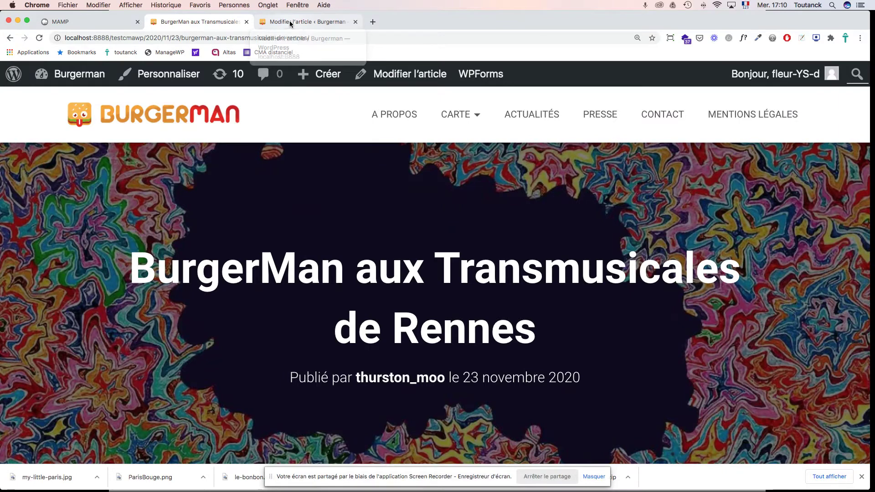
scroll(494, 201, down, 5)
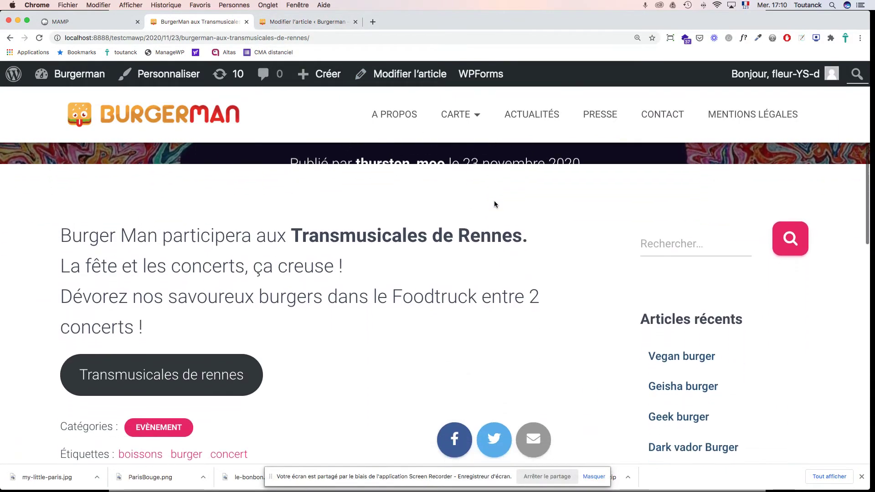
click(302, 22)
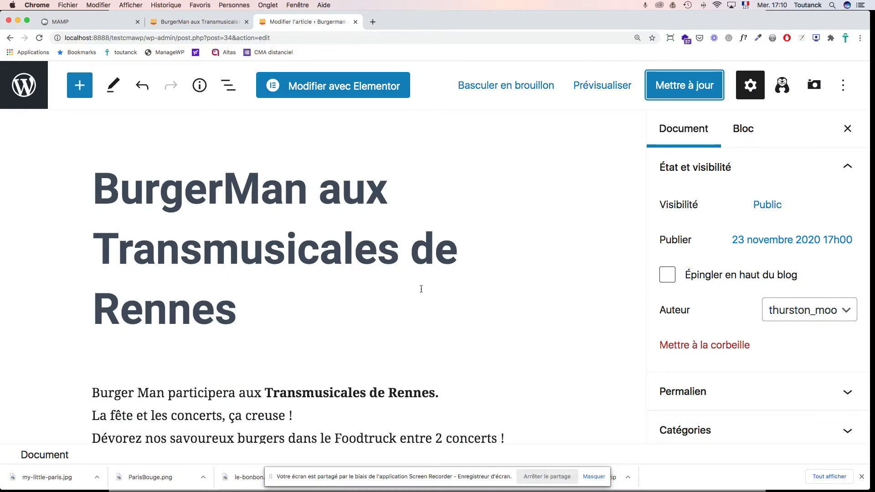
scroll(421, 288, down, 4)
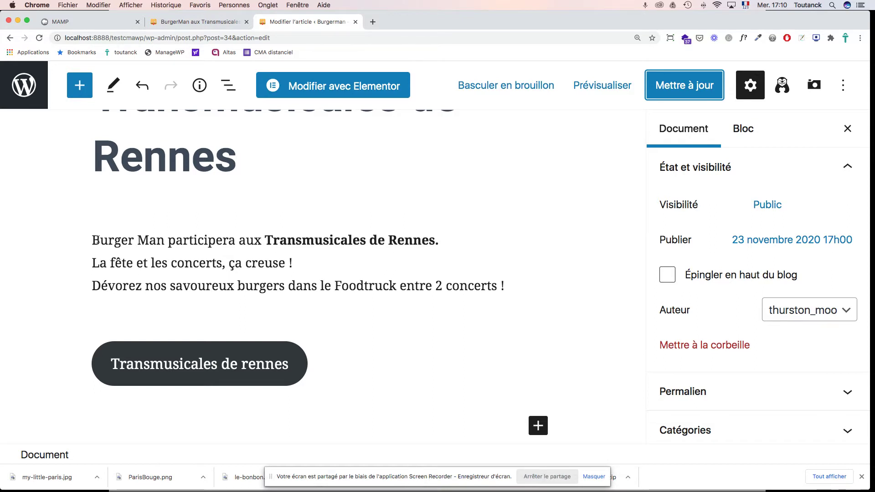
click(187, 21)
scroll(370, 191, up, 3)
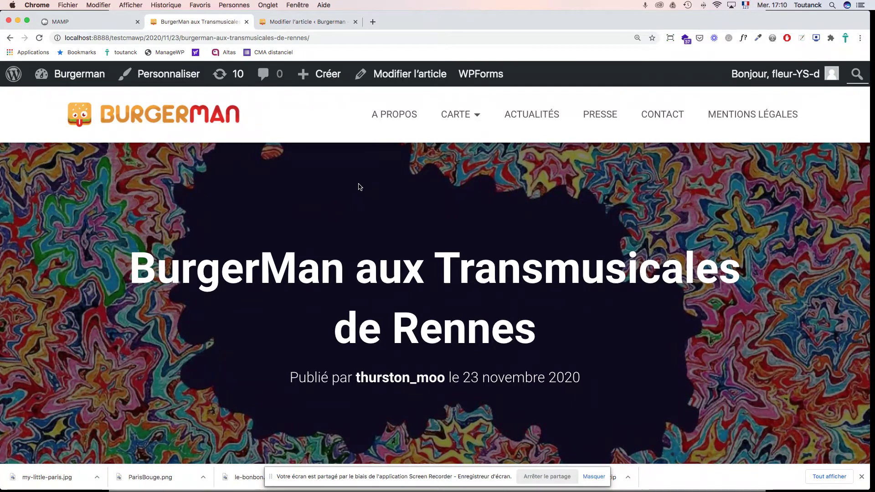
click(318, 22)
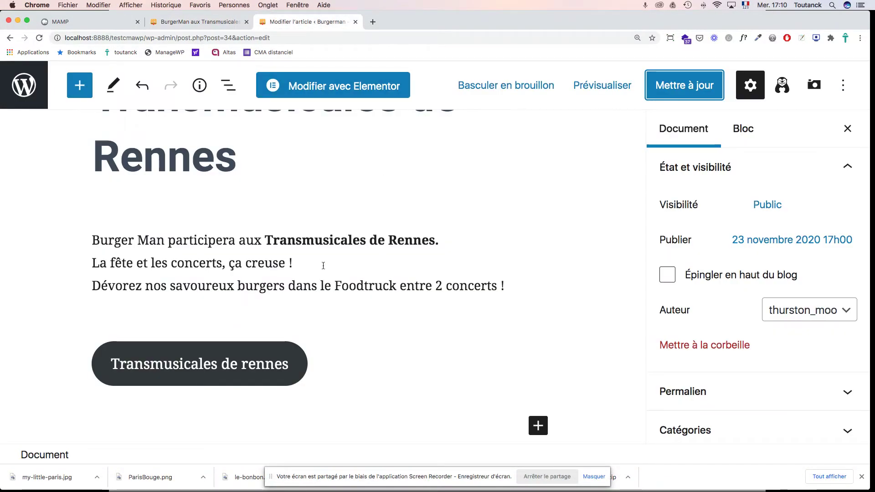
Step: Insert an empty paragraph above the Burger Man paragraph text
click(93, 241)
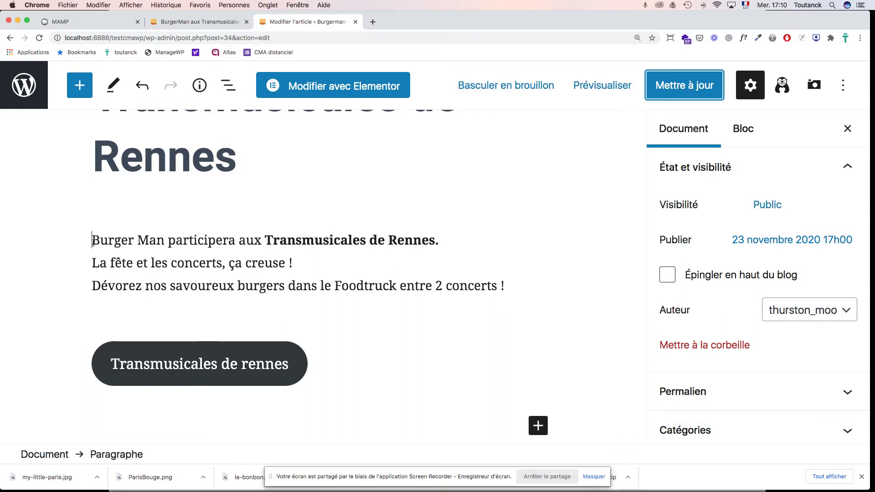
key(Return)
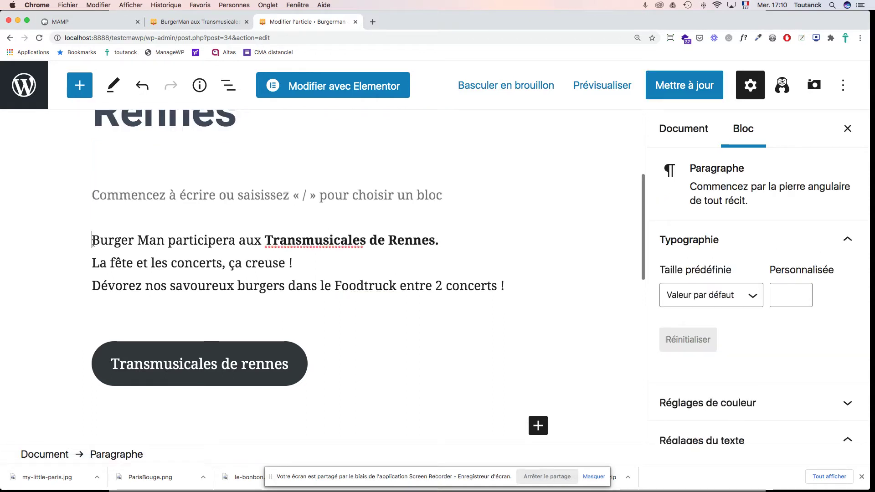
mouse_move(121, 197)
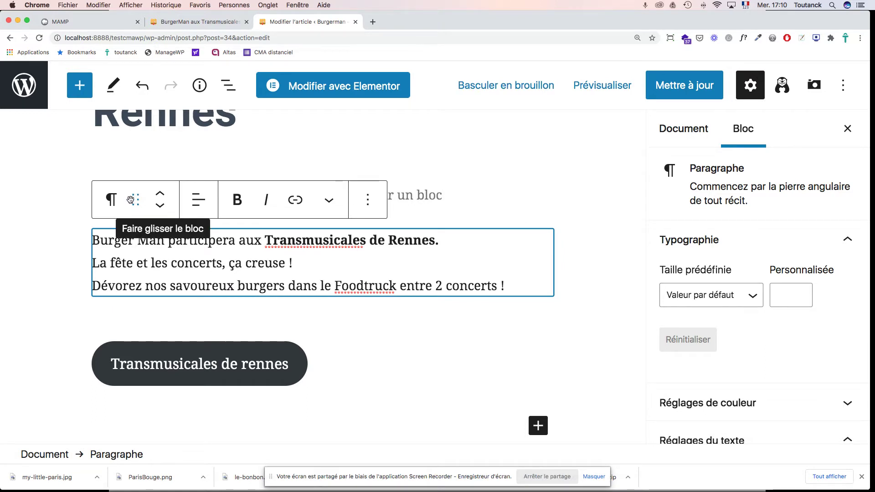
click(113, 201)
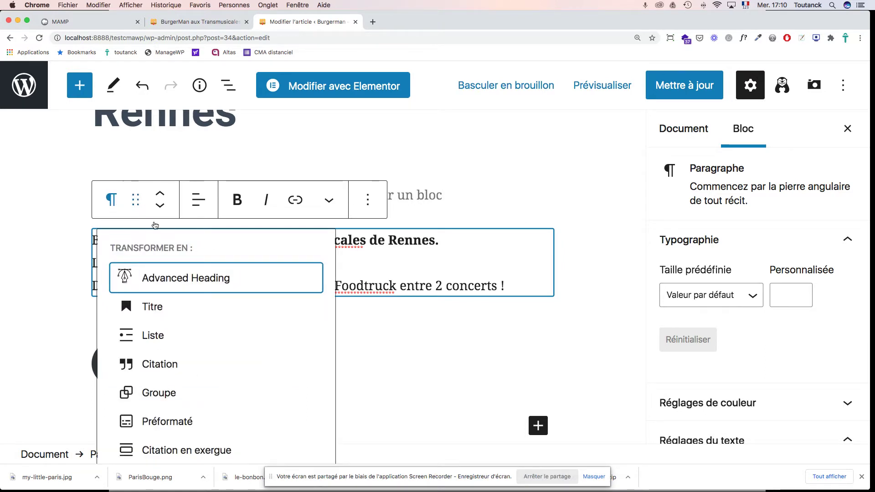
scroll(229, 364, down, 2)
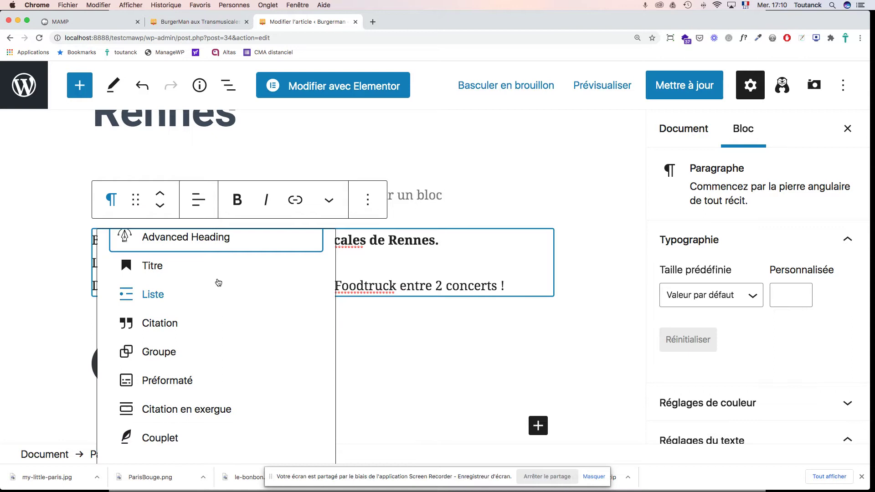
click(367, 200)
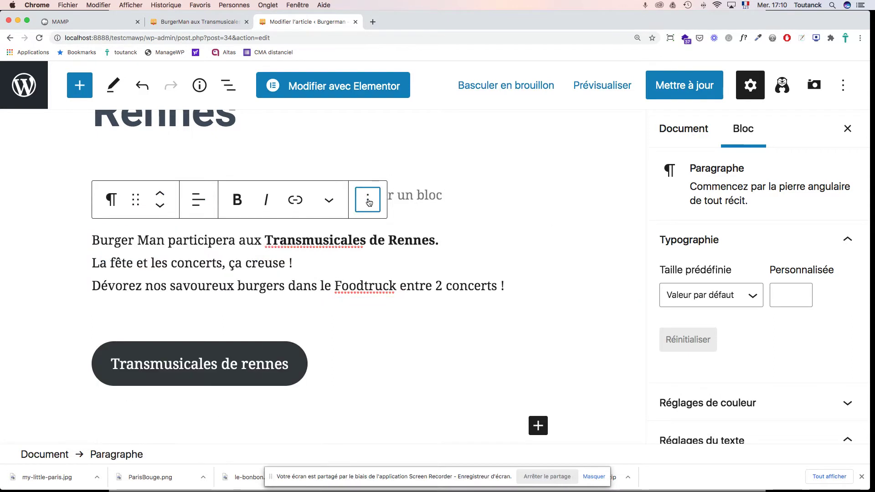
Step: Delete the Burger Man paragraph block with Retirer le bloc, then leave the editor
click(367, 199)
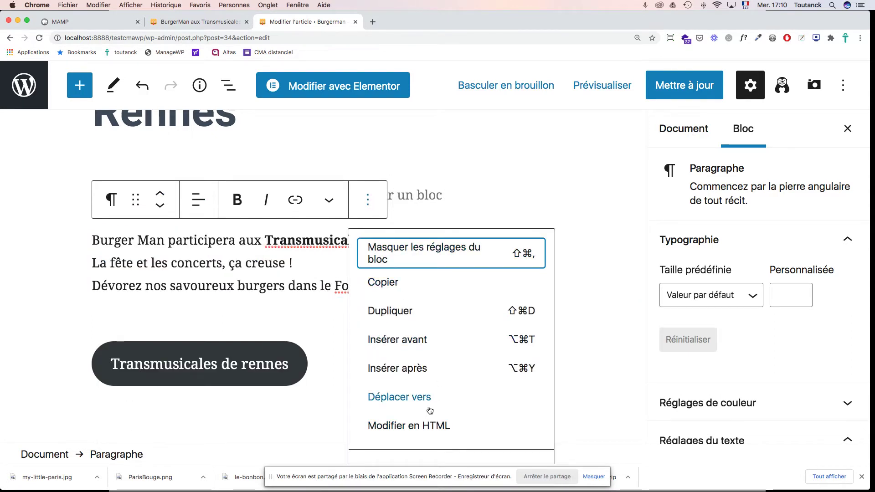
scroll(435, 399, down, 3)
scroll(438, 397, down, 1)
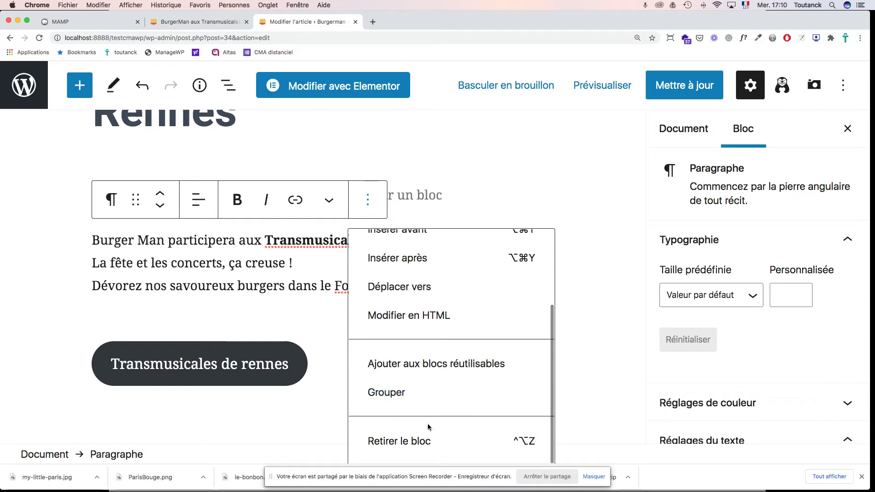
click(411, 439)
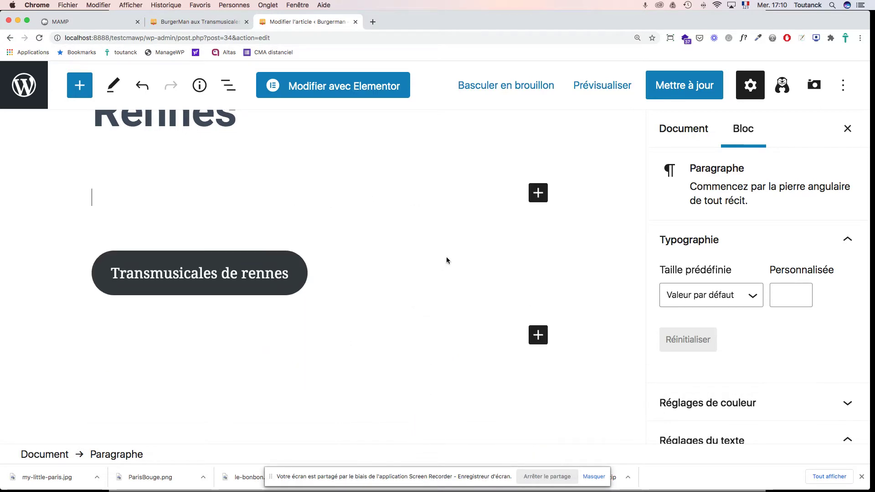
scroll(446, 261, up, 4)
scroll(446, 260, down, 12)
scroll(448, 259, up, 8)
scroll(448, 259, up, 5)
scroll(448, 259, down, 5)
scroll(448, 259, up, 1)
scroll(448, 257, up, 3)
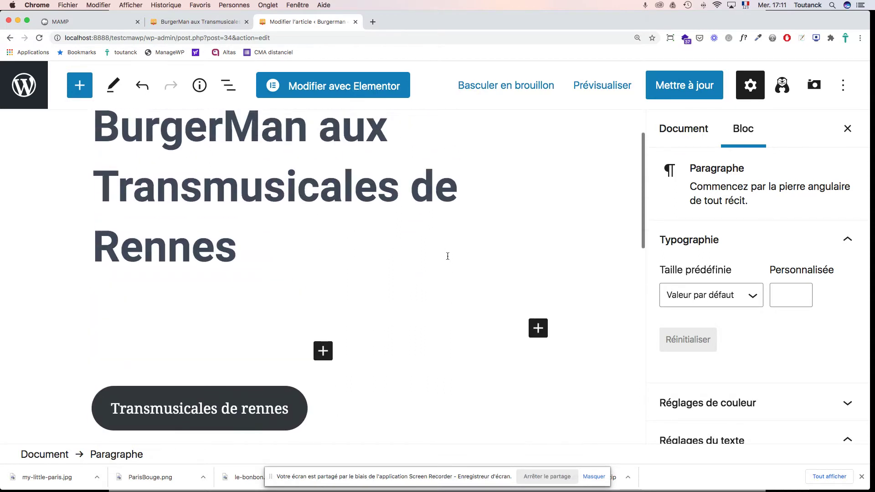
click(28, 88)
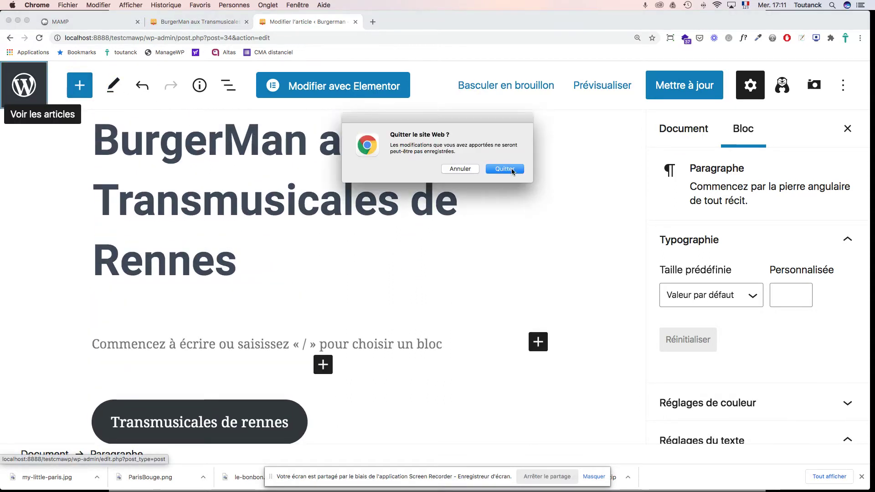
Step: Choose Quitter to drop unsaved edits and reopen the BurgerMan post from the Articles list
click(489, 170)
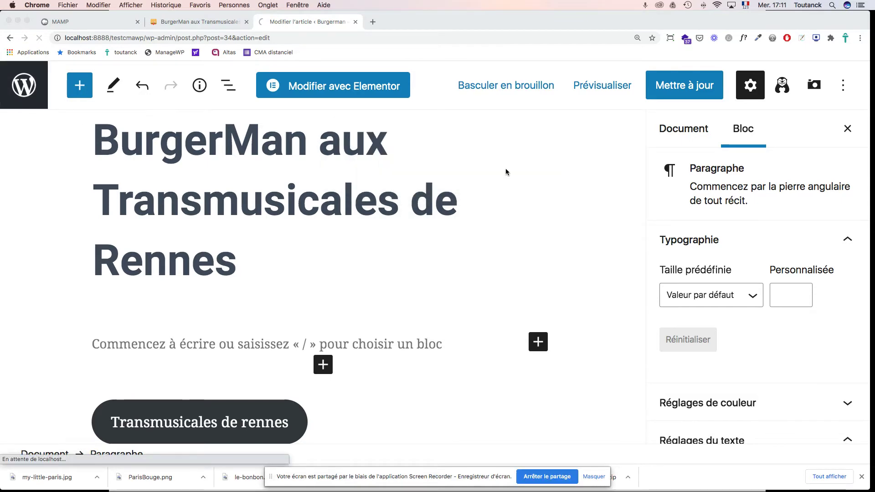
scroll(548, 261, down, 5)
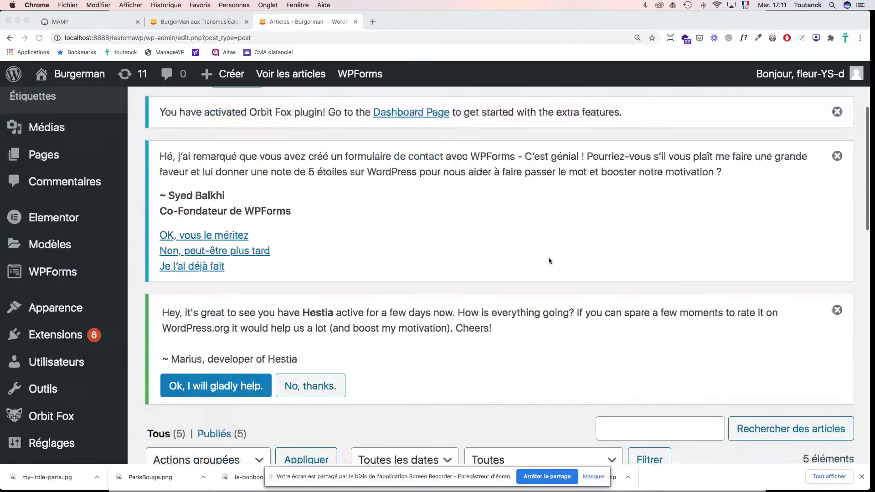
scroll(549, 258, down, 12)
scroll(549, 257, down, 4)
click(354, 301)
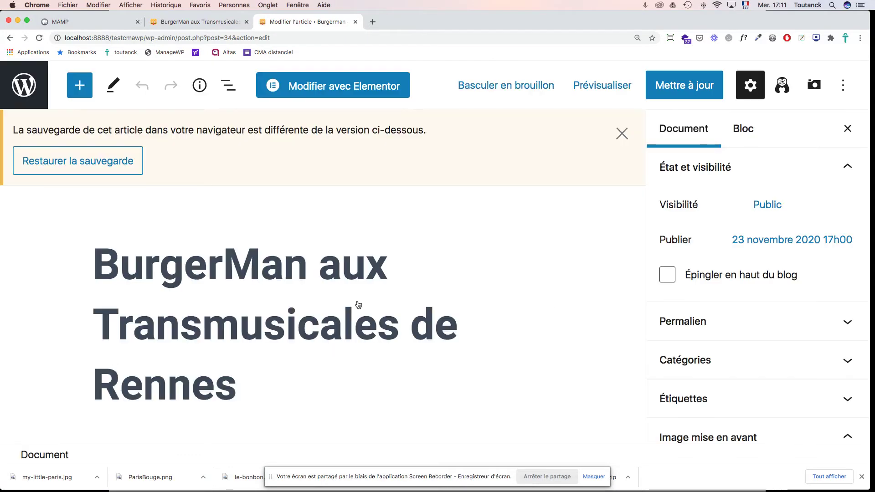
scroll(376, 295, down, 4)
scroll(376, 295, down, 4)
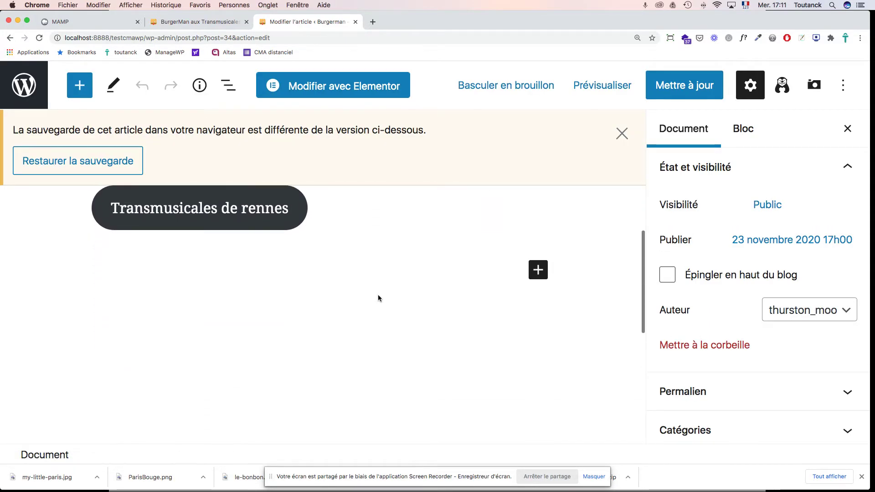
Step: Insert an Image block from Tout parcourir's Média section below the Transmusicales de rennes button
click(538, 261)
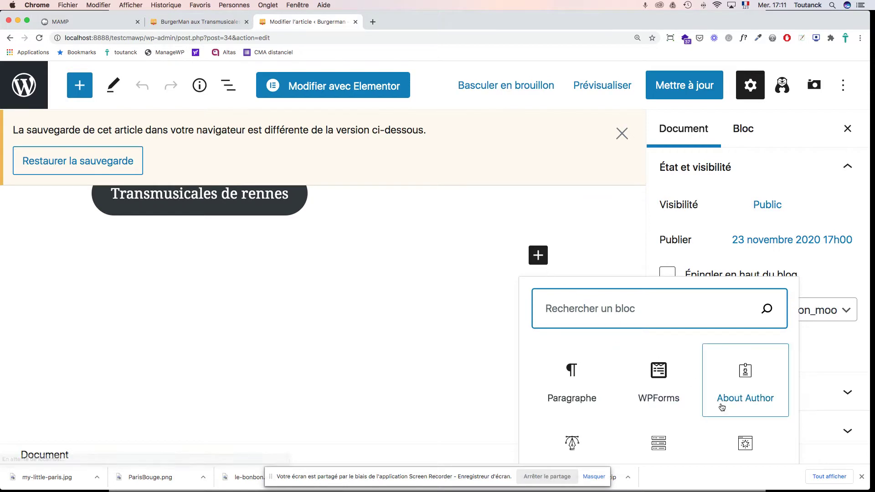
scroll(723, 407, down, 4)
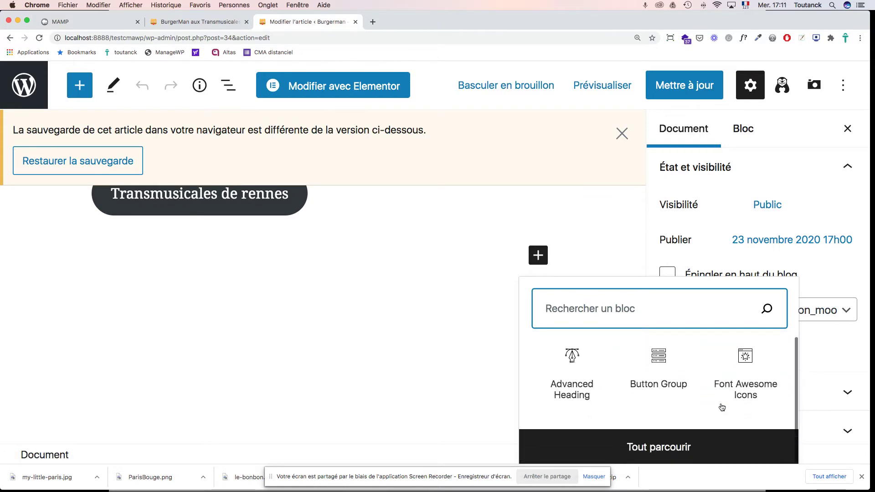
click(658, 447)
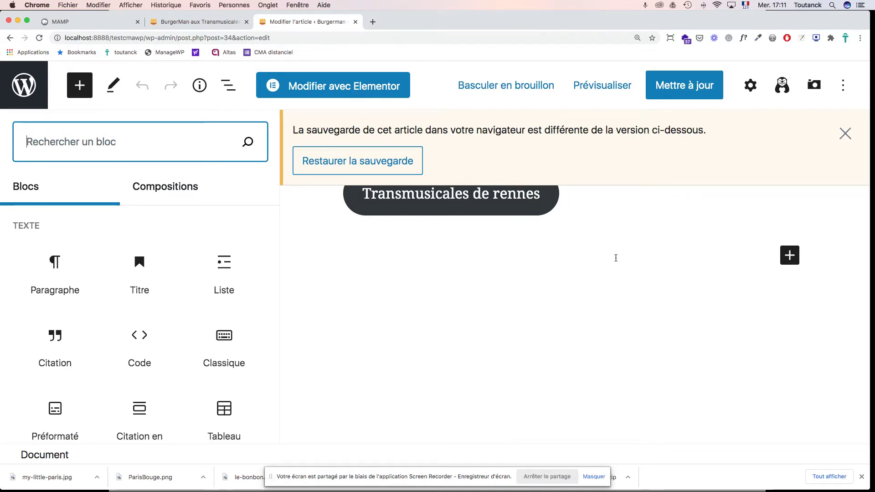
mouse_move(146, 286)
scroll(146, 287, down, 3)
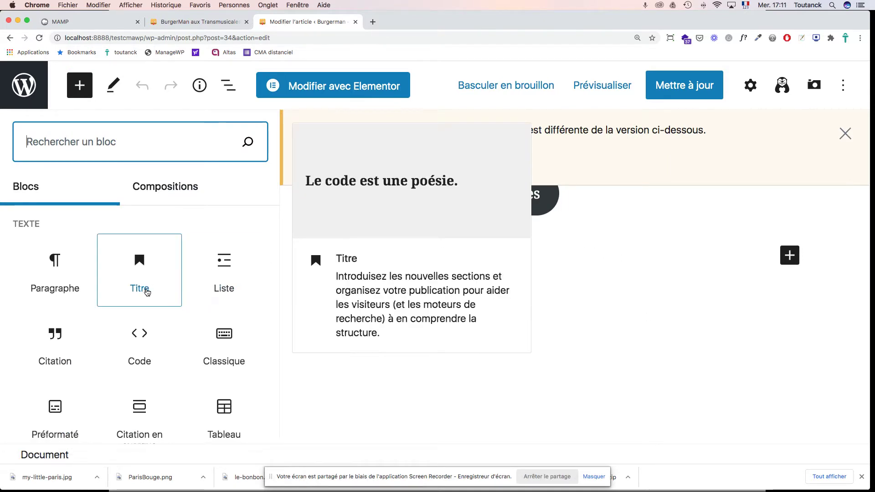
scroll(146, 292, down, 5)
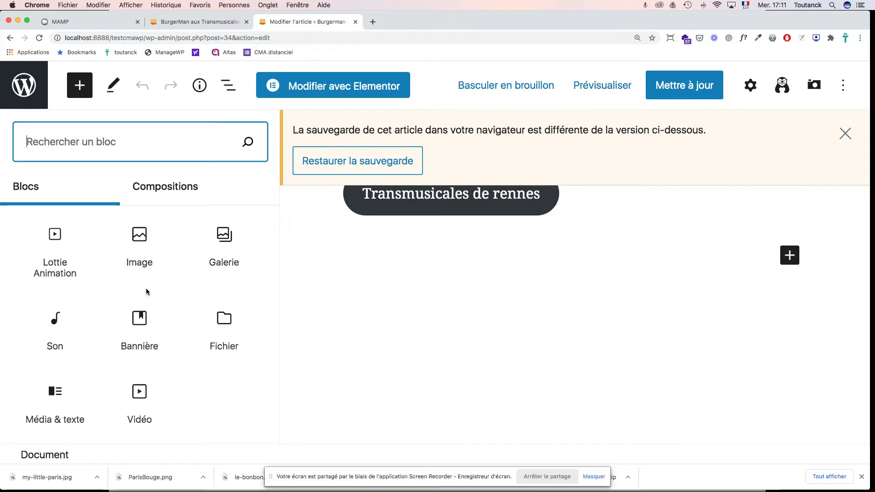
mouse_move(141, 239)
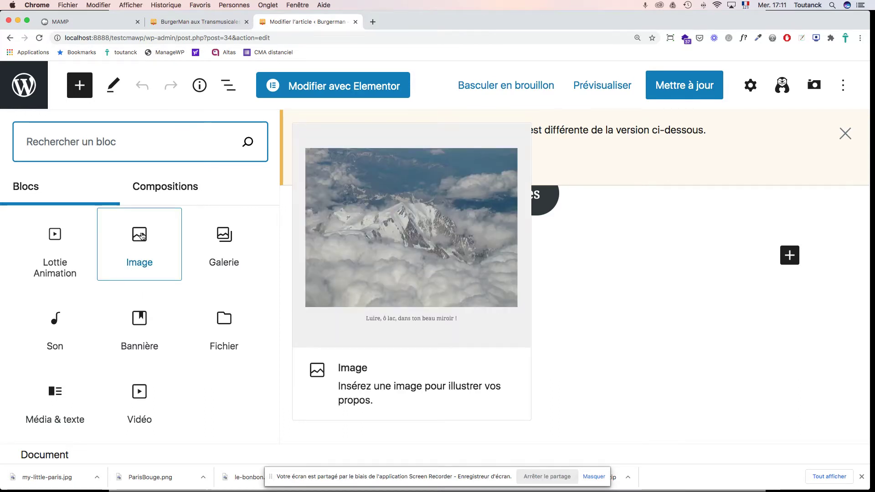
click(142, 236)
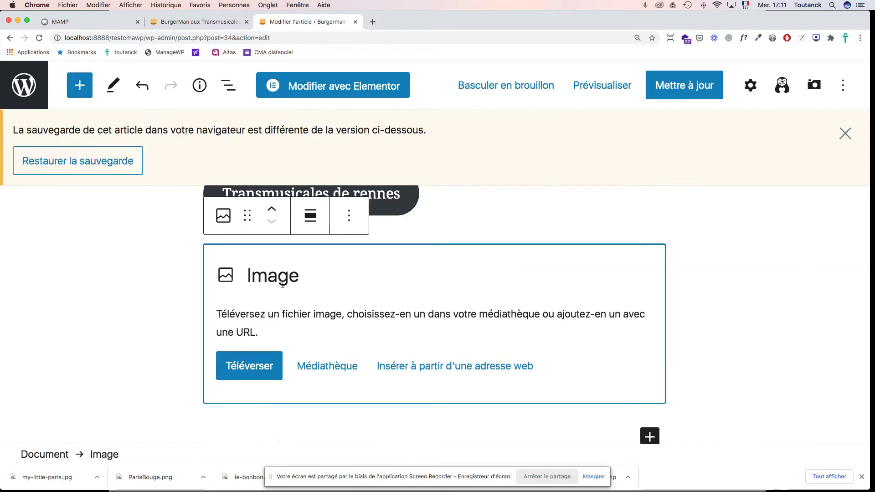
scroll(313, 327, up, 1)
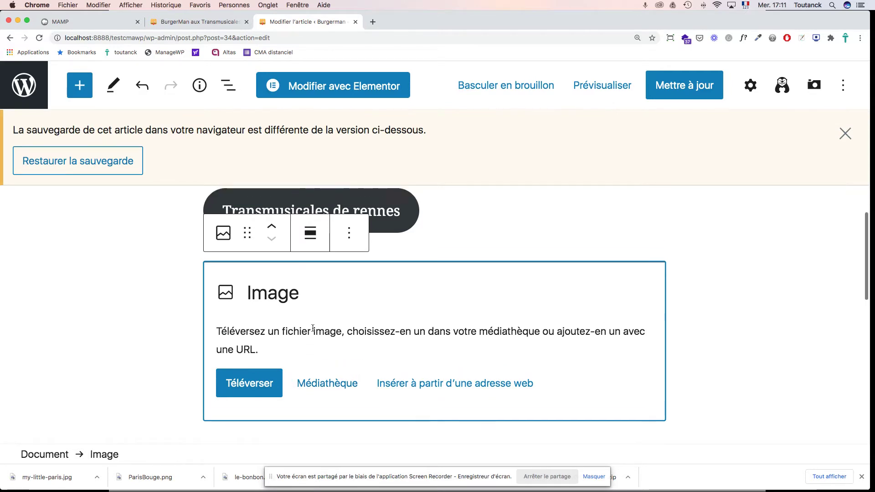
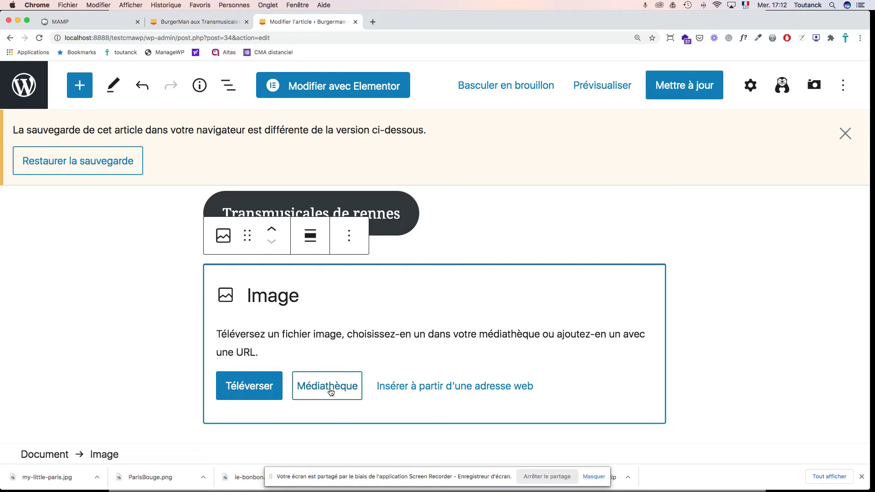
Step: Pick the Trans Musicales banner image from the Médiathèque for the empty image block
click(325, 390)
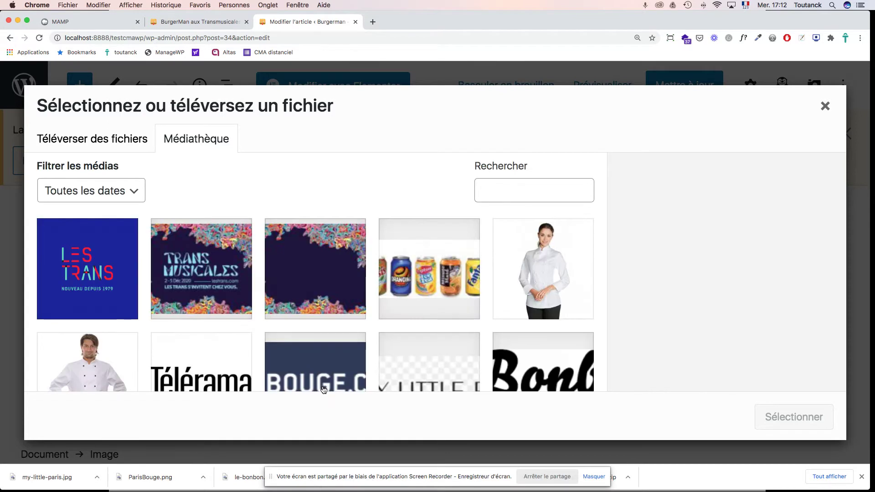
click(210, 261)
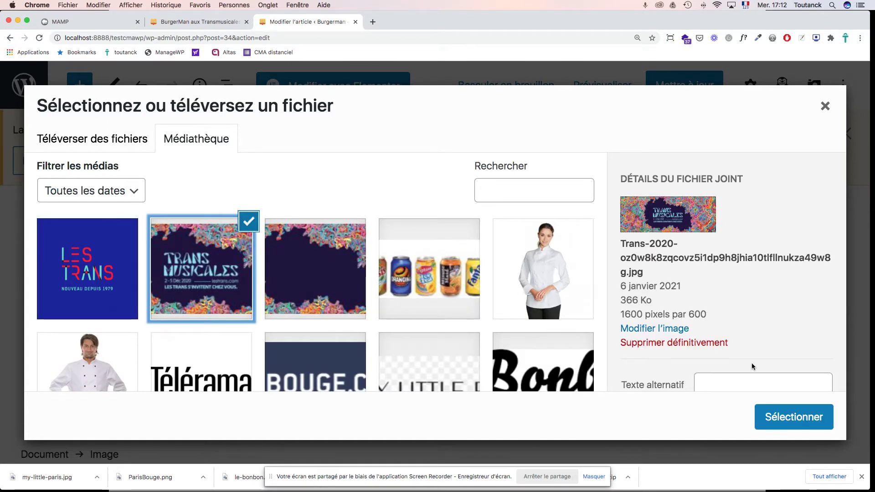
scroll(752, 362, down, 5)
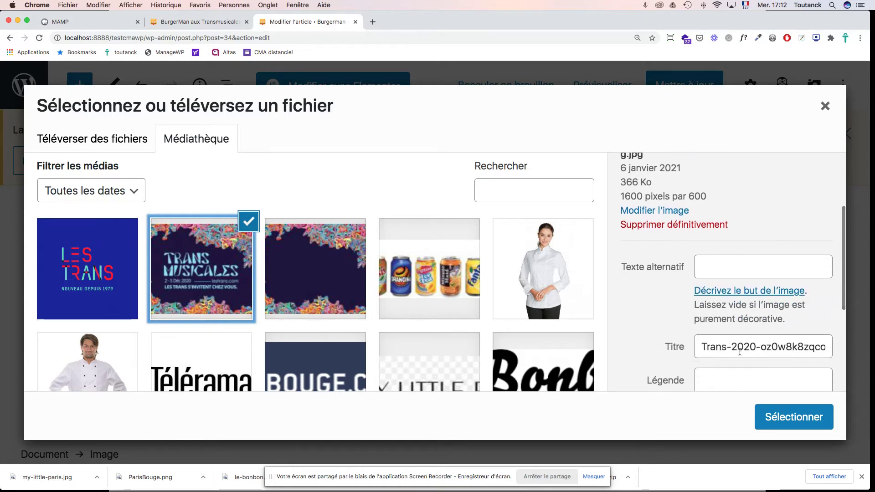
Step: Title the image 'Les Trans 2020', give it alt text 'Les Transmusicales de Rennes', and insert it
triple_click(739, 352)
text(T)
key(BackSpace)
text(Les Tra)
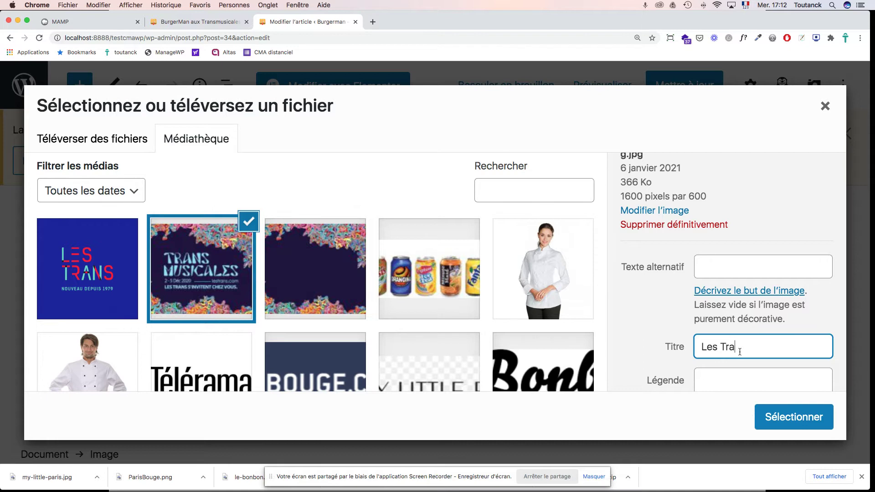
text(nsmus)
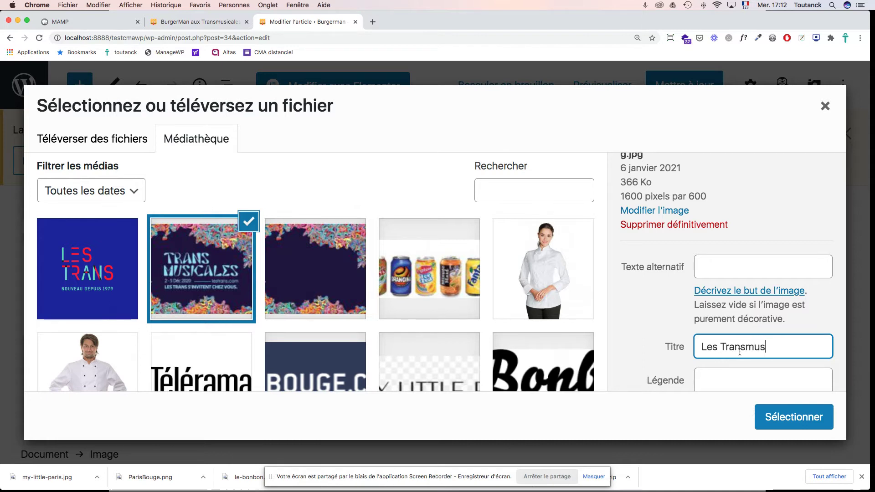
text(icales de)
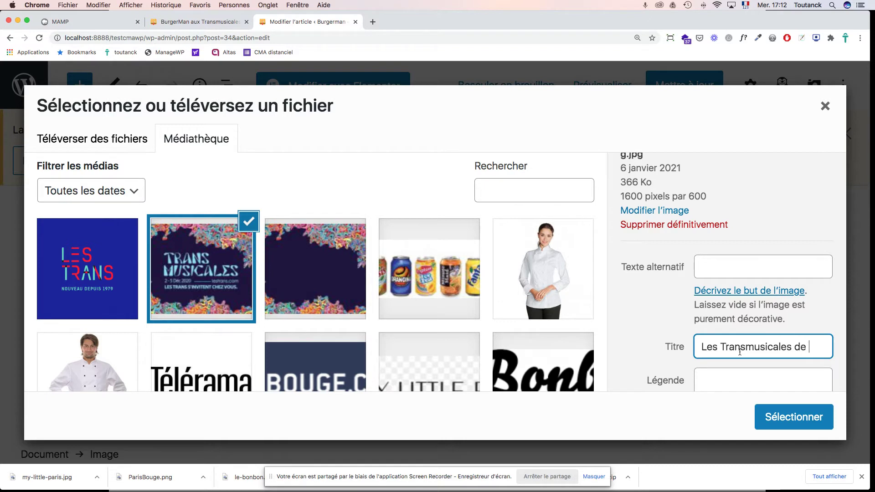
text( Rennes)
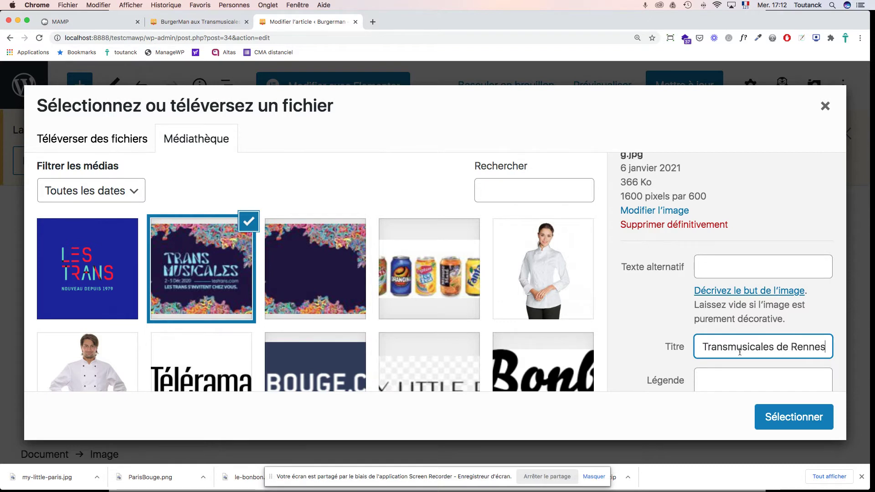
click(714, 268)
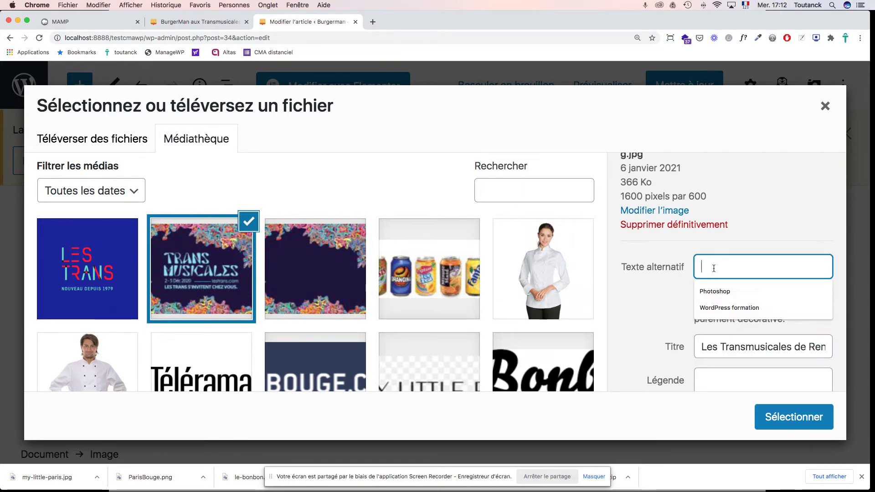
text(Transmusicales de Rennes)
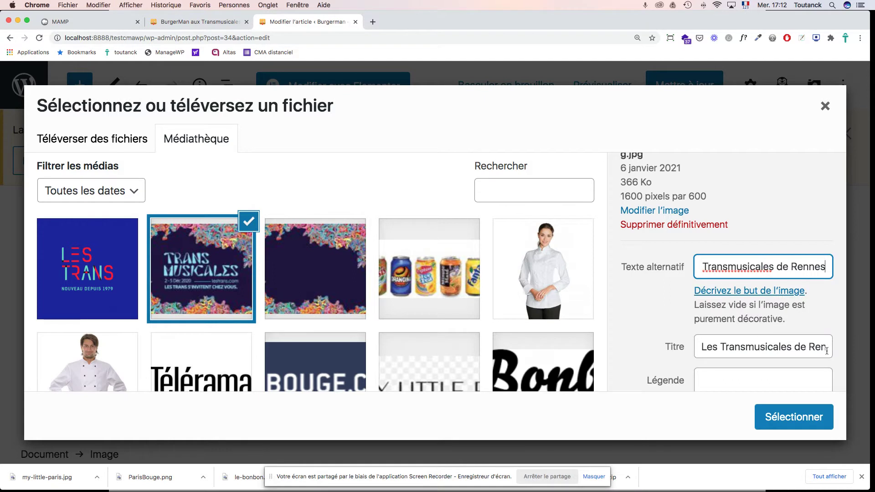
drag(746, 349, 845, 354)
key(BackSpace)
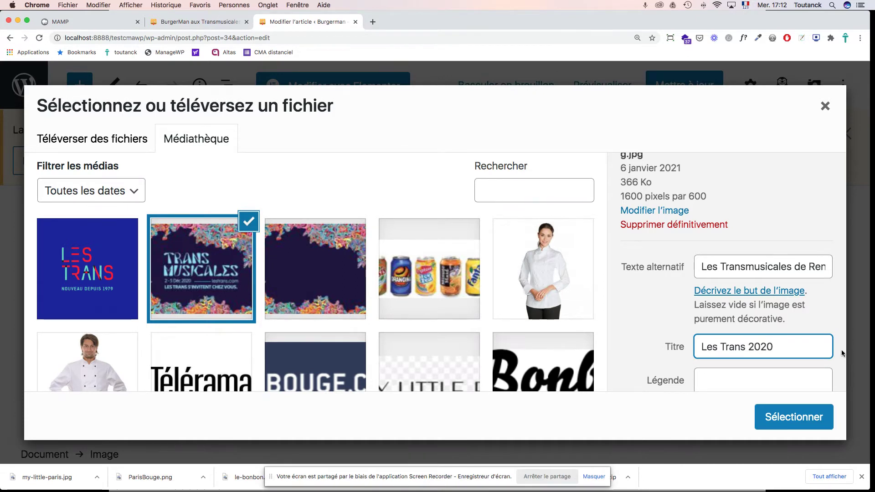
click(799, 422)
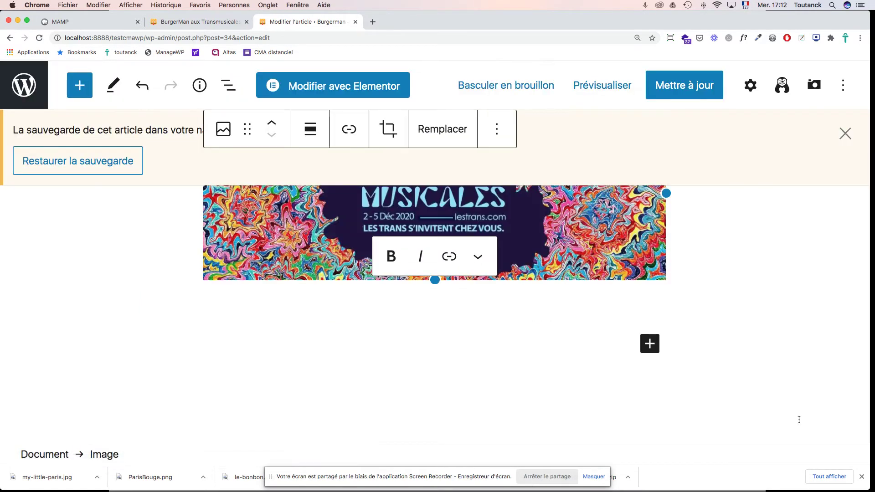
Step: Move the Trans Musicales banner up two positions, above the Burger Man paragraphs
scroll(504, 332, up, 5)
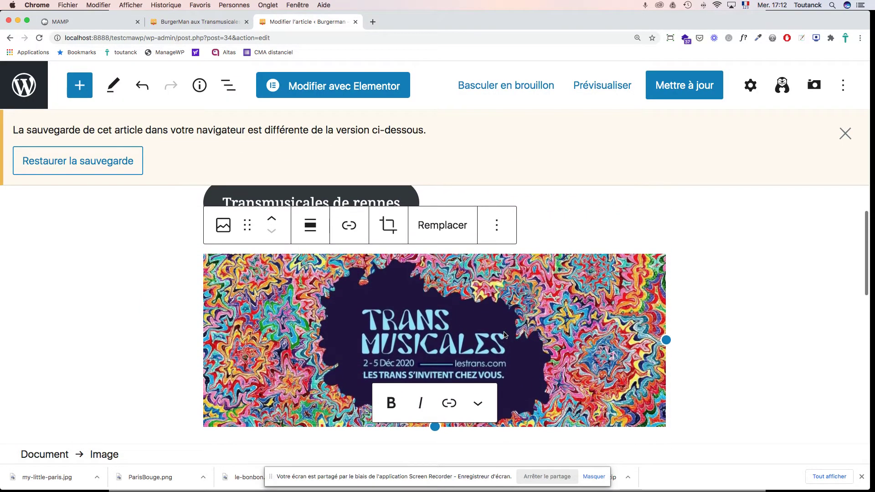
scroll(504, 332, down, 3)
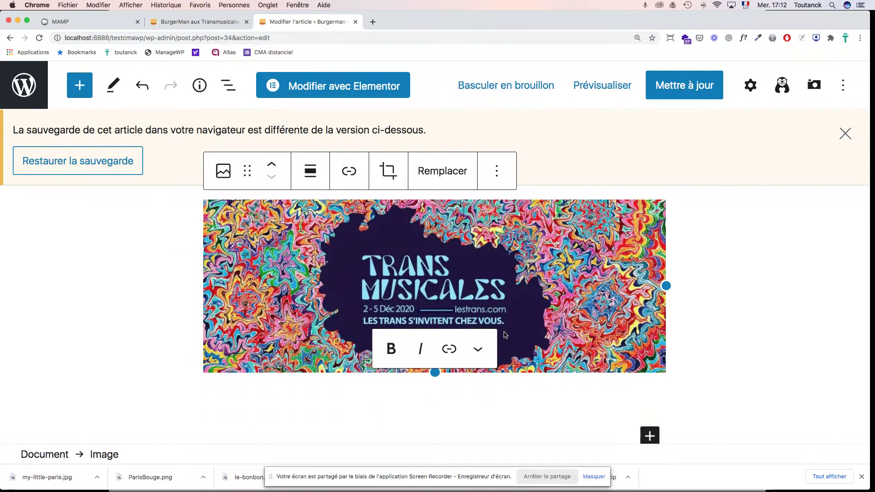
scroll(504, 332, up, 6)
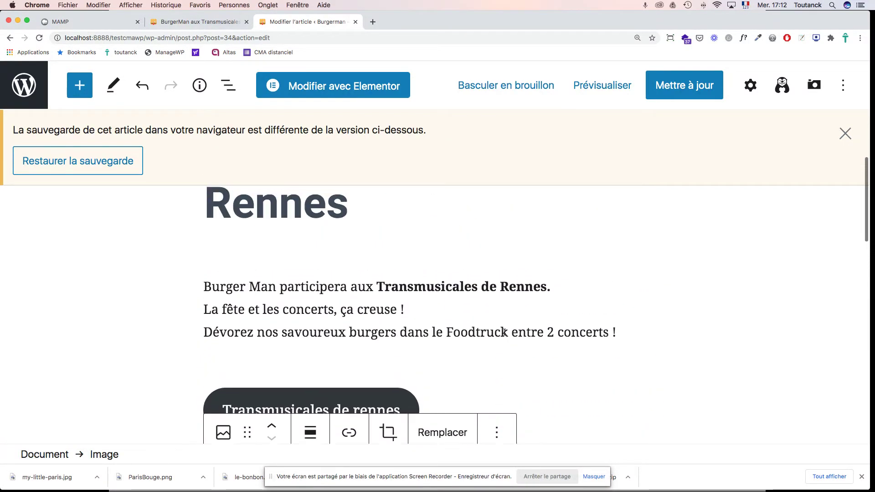
scroll(504, 332, down, 5)
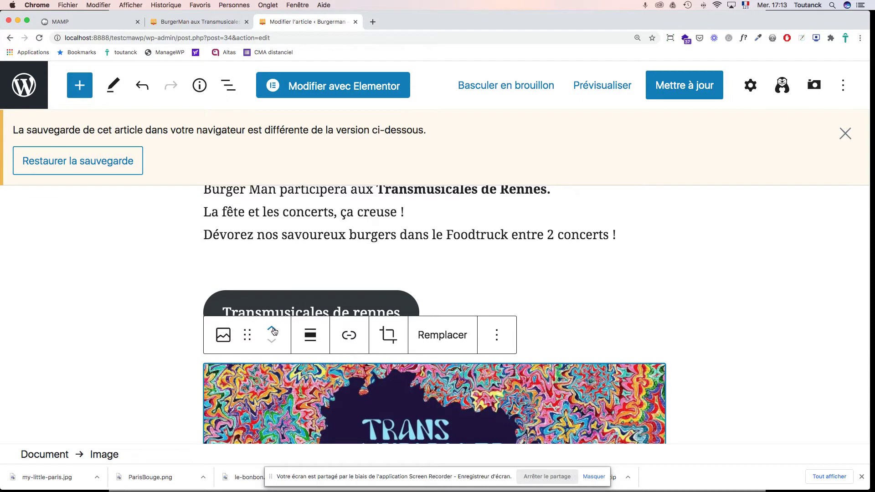
click(271, 331)
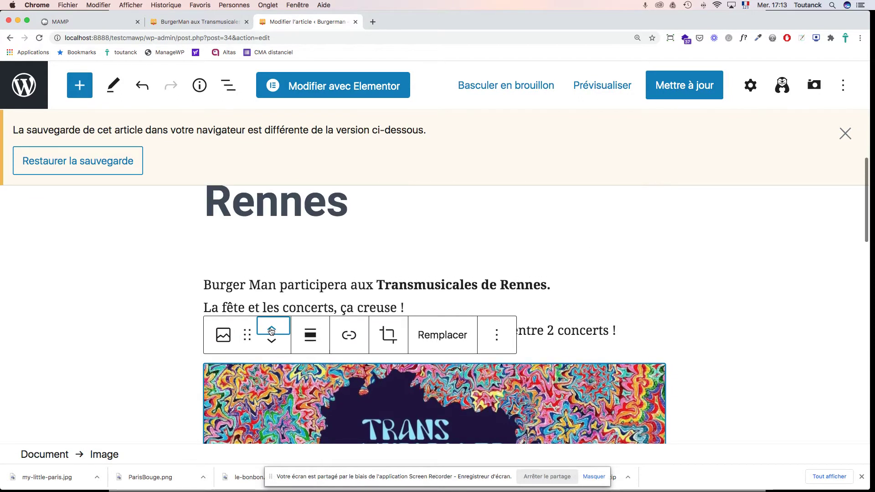
click(271, 332)
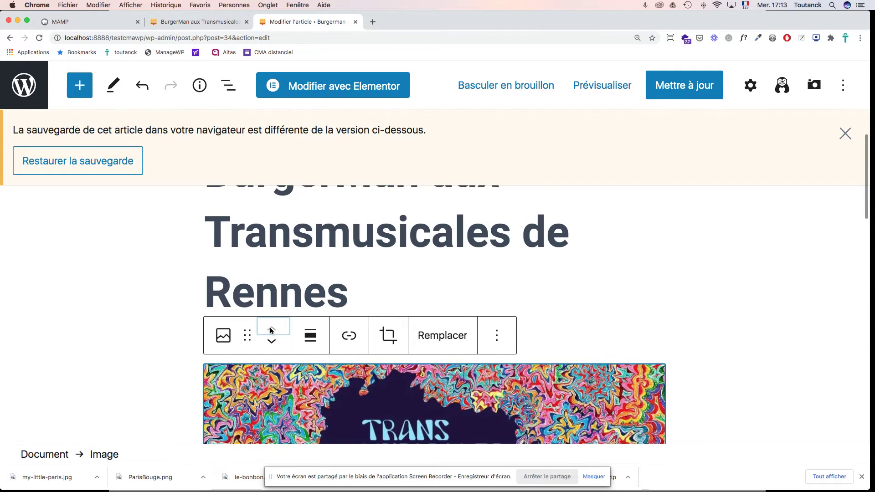
scroll(524, 338, down, 10)
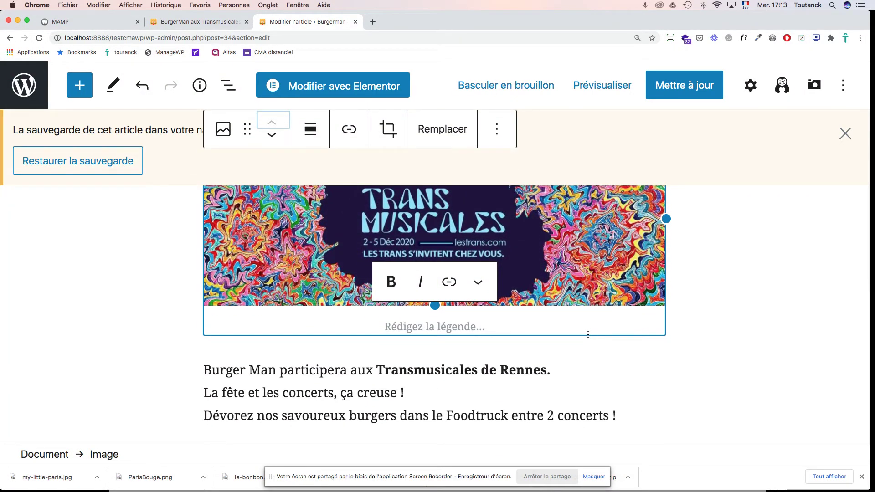
scroll(588, 335, down, 5)
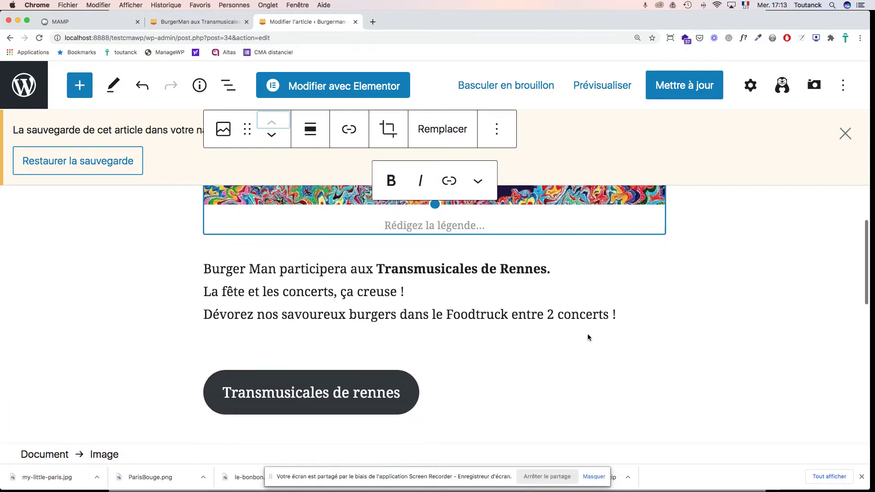
scroll(588, 338, up, 6)
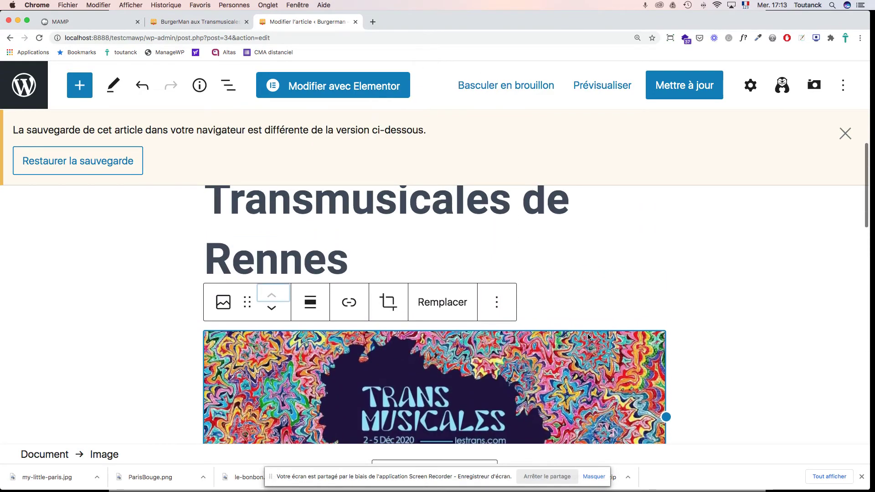
scroll(587, 334, up, 3)
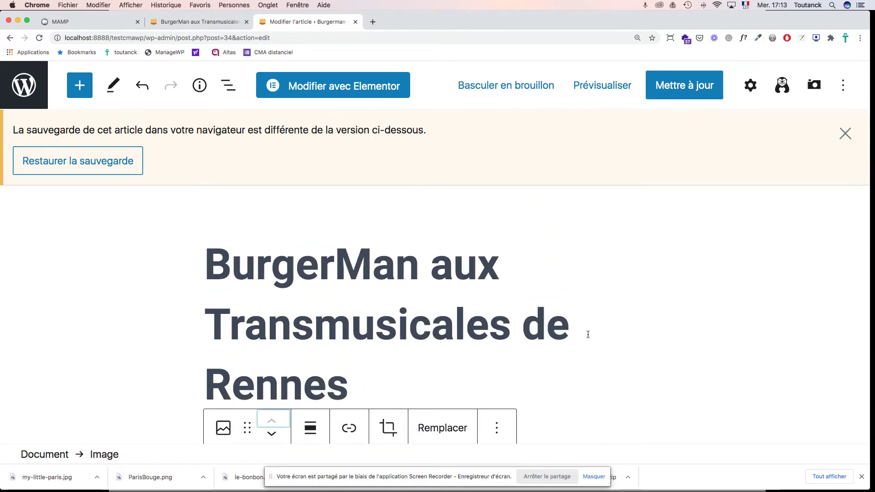
scroll(588, 334, down, 2)
scroll(589, 335, up, 2)
scroll(588, 336, down, 5)
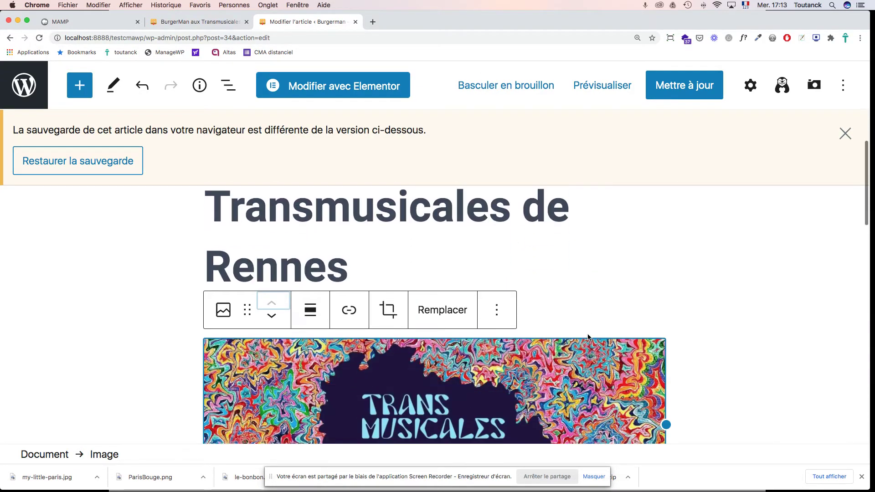
scroll(588, 338, down, 3)
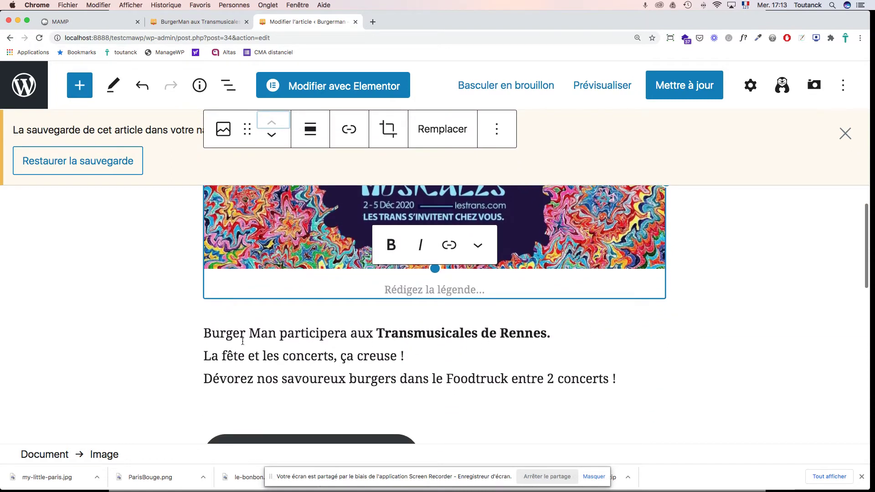
mouse_move(447, 311)
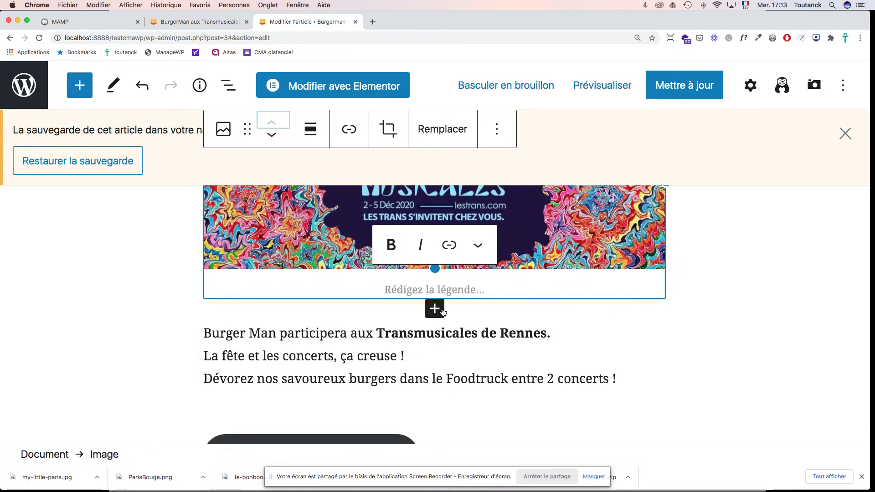
Step: Insert a second image block below the banner holding the blue Les Trans logo (transmusicales-2.png)
click(436, 309)
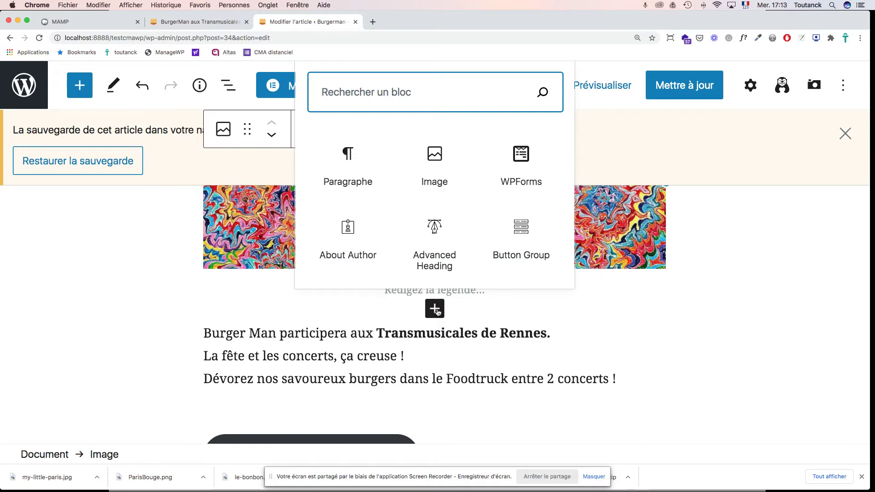
click(435, 163)
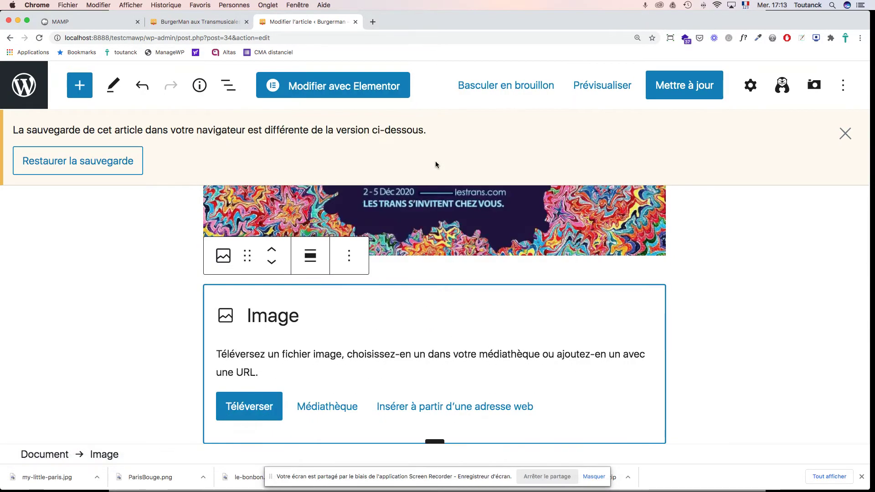
click(335, 408)
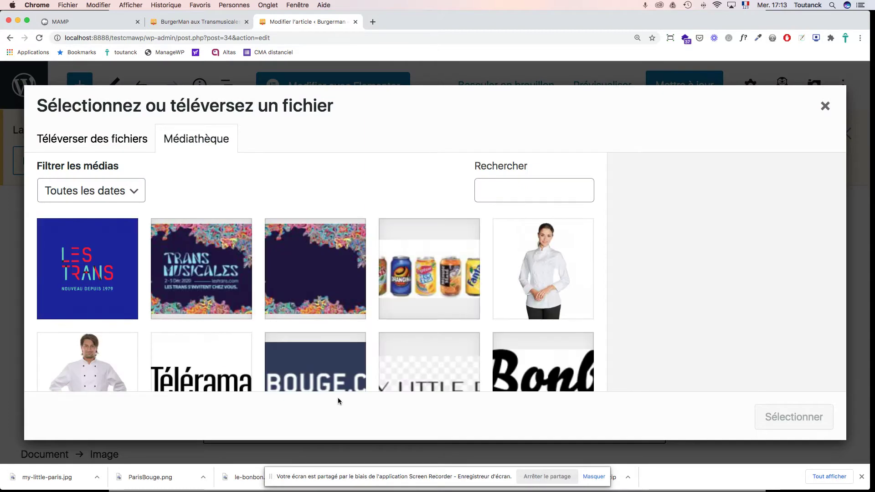
click(91, 248)
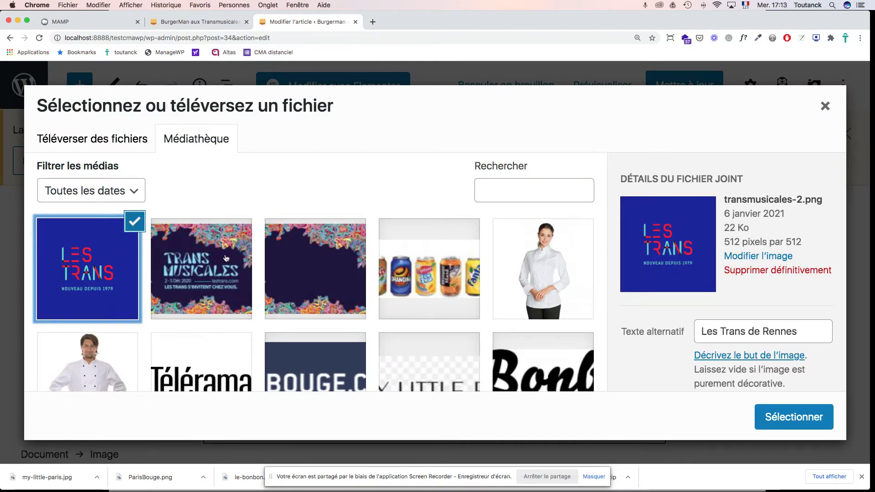
click(775, 422)
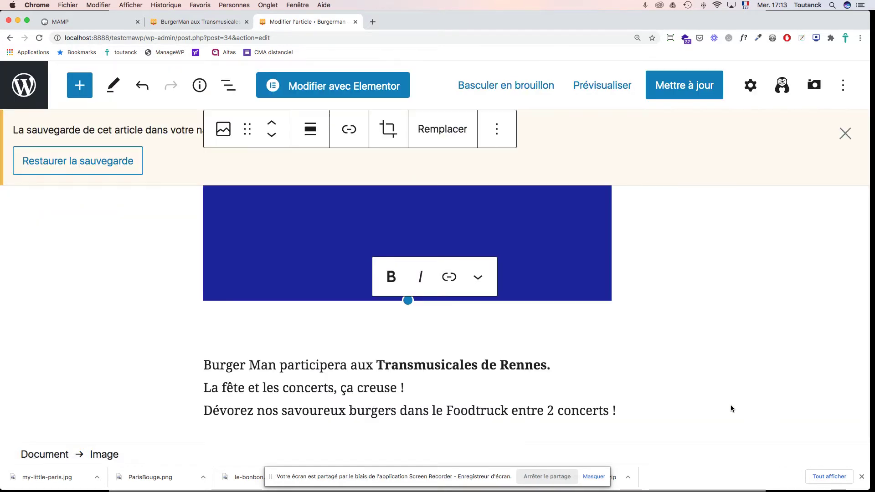
Step: Resize the Les Trans logo down to a small square above the Burger Man text
scroll(536, 337, up, 5)
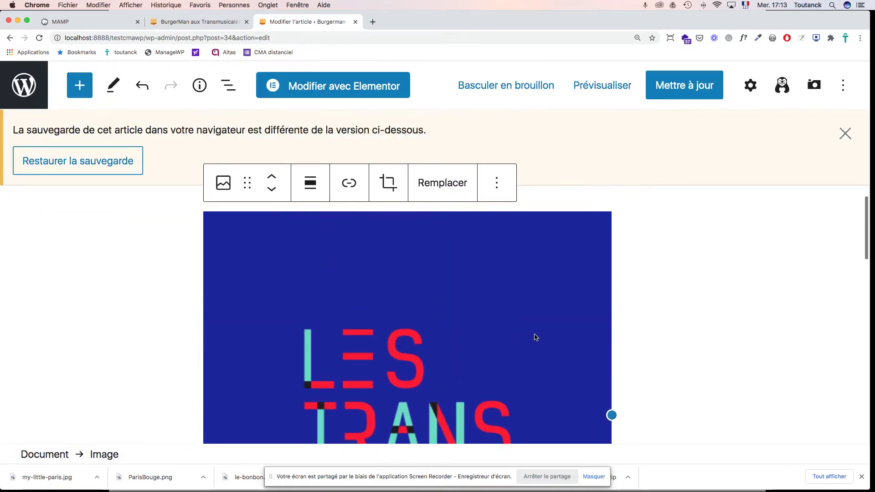
scroll(536, 338, down, 4)
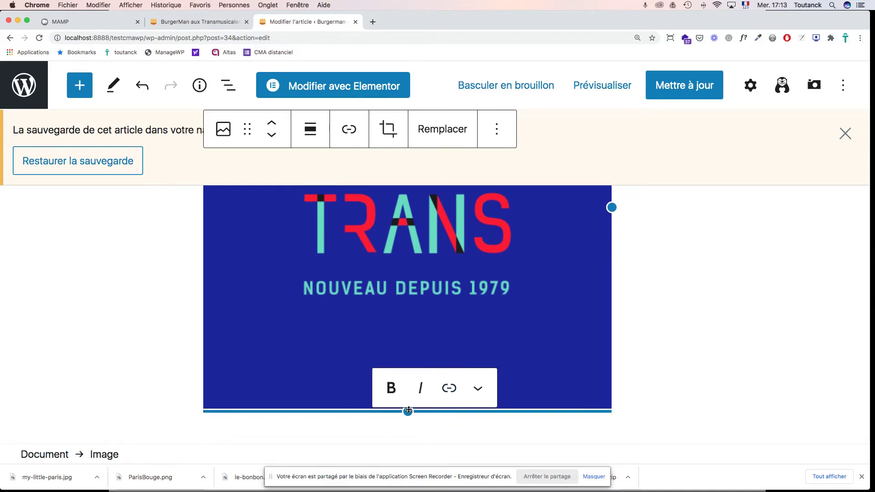
drag(612, 207, 390, 219)
scroll(456, 256, up, 5)
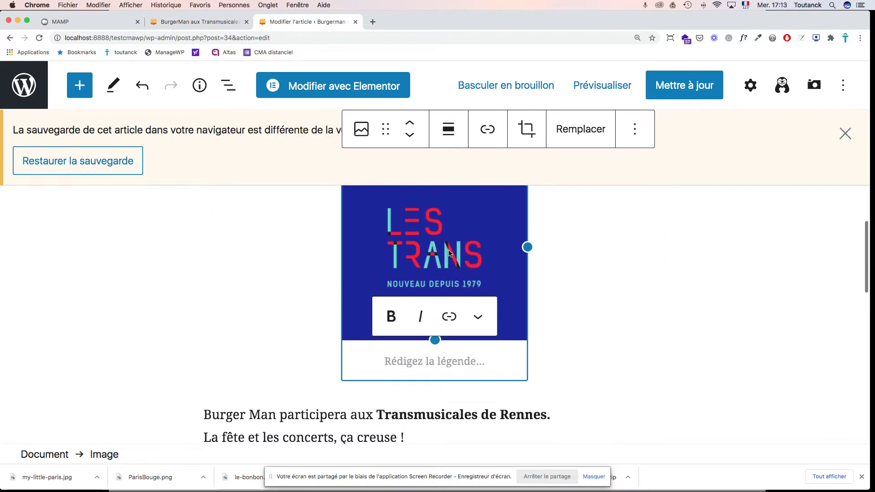
drag(527, 290, 503, 266)
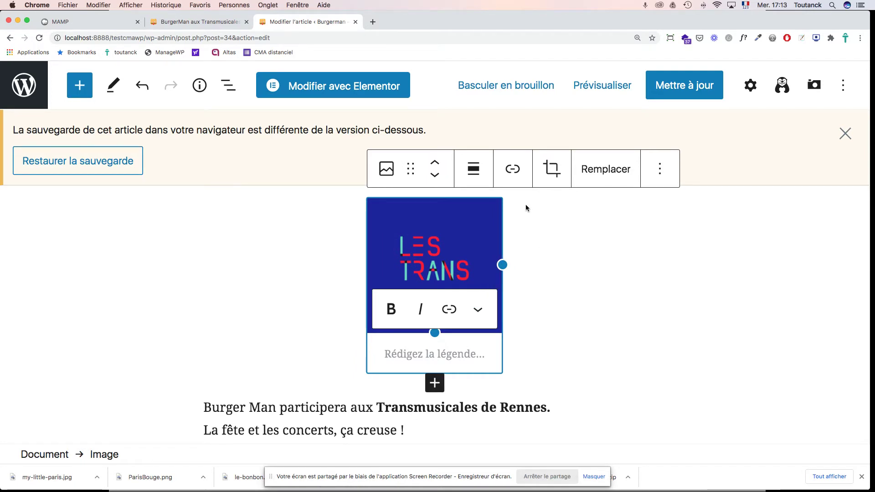
Step: Set the Les Trans logo to Aligner à gauche so the Burger Man paragraphs wrap beside it
click(476, 172)
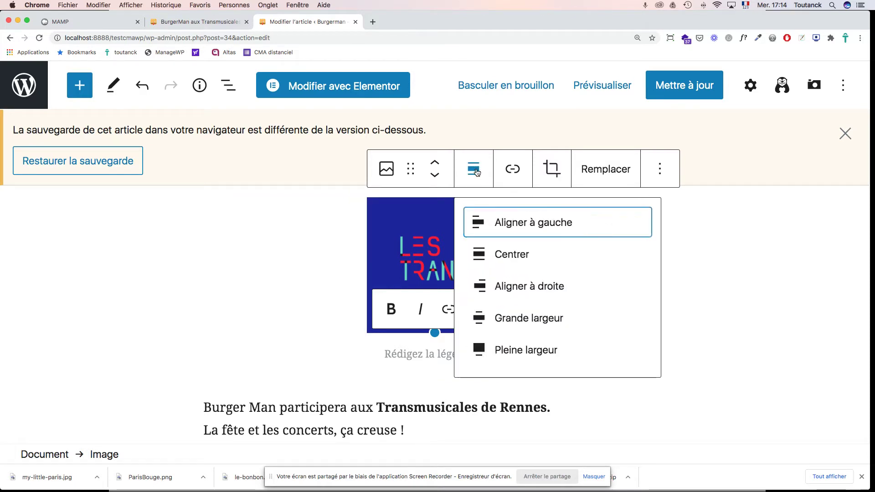
click(507, 226)
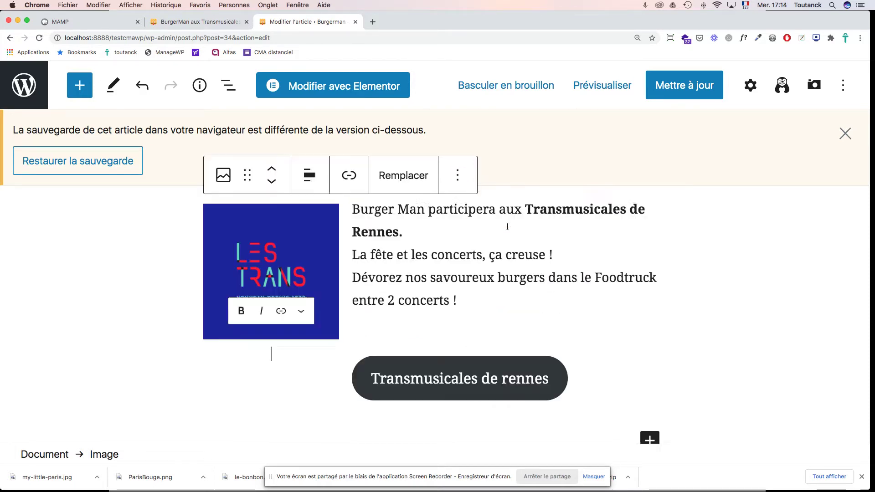
scroll(490, 255, up, 5)
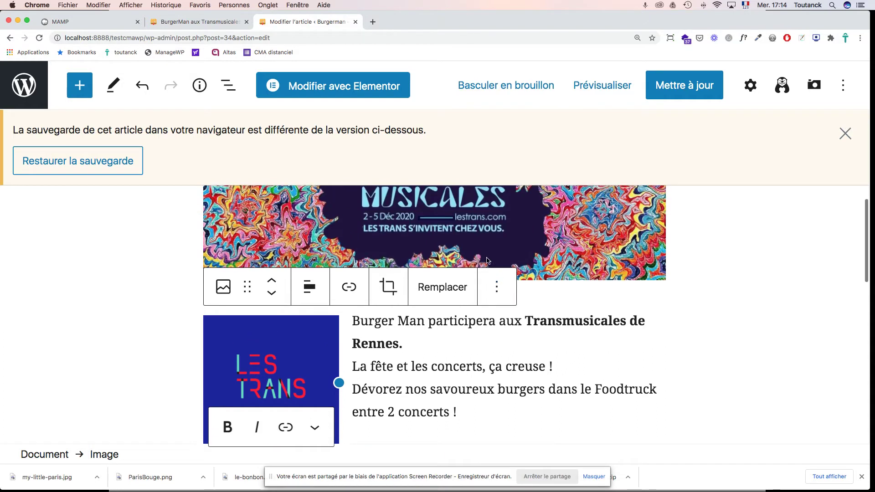
scroll(488, 261, down, 1)
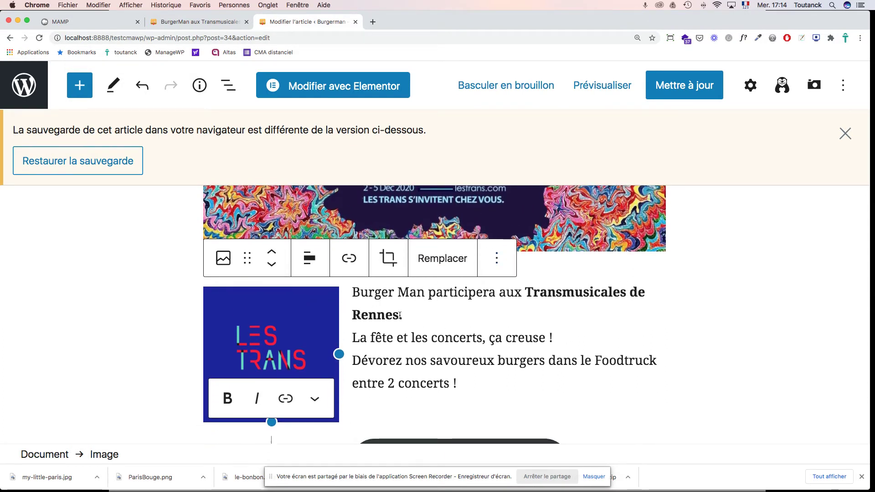
scroll(417, 323, up, 8)
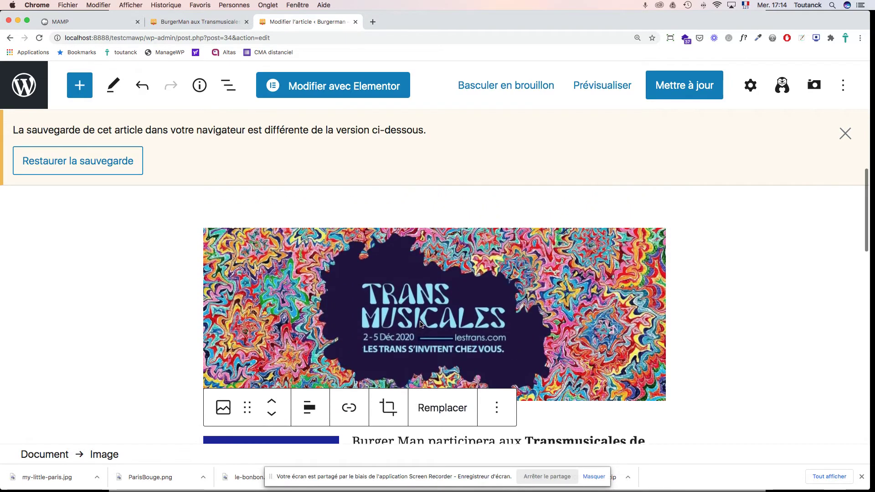
scroll(424, 298, down, 14)
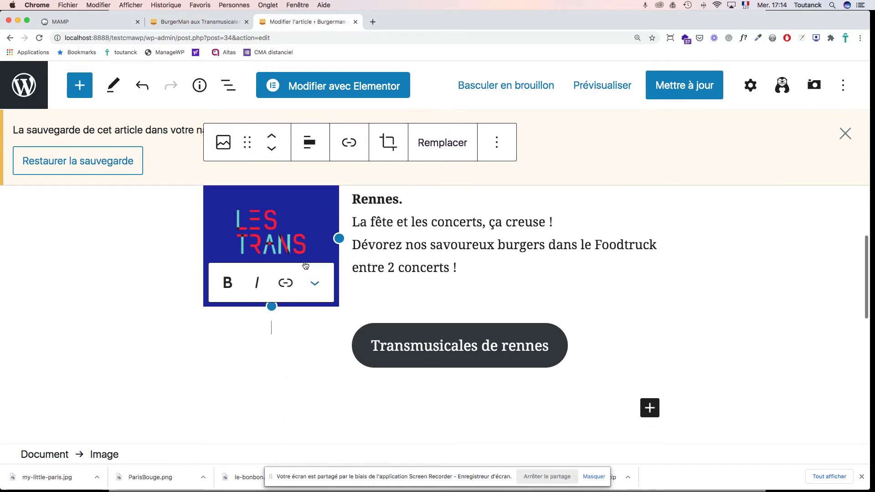
scroll(374, 268, up, 3)
scroll(374, 268, up, 1)
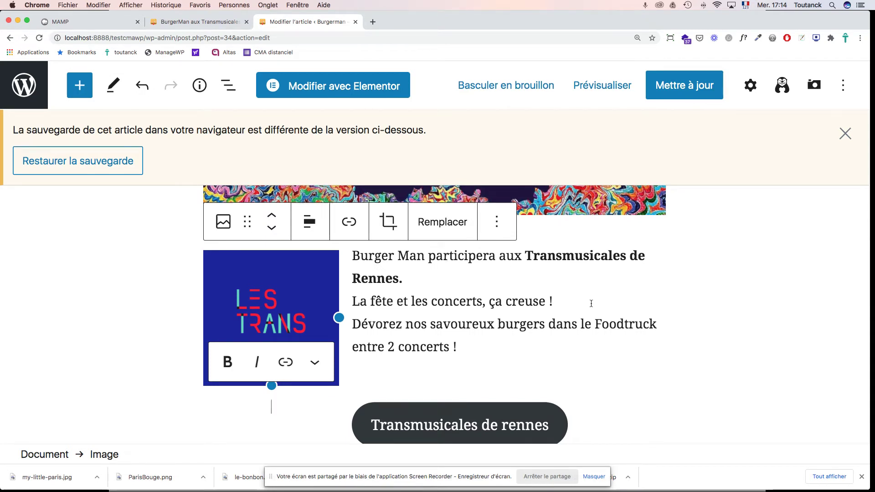
scroll(592, 303, down, 4)
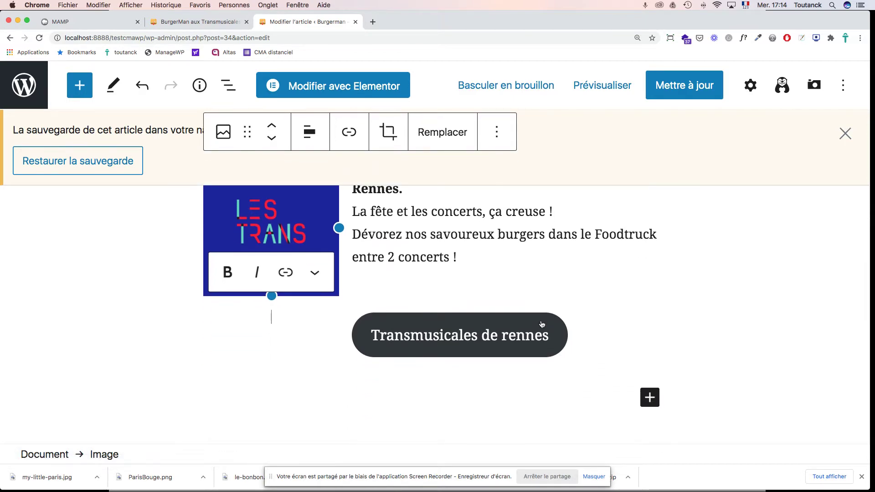
scroll(542, 324, up, 8)
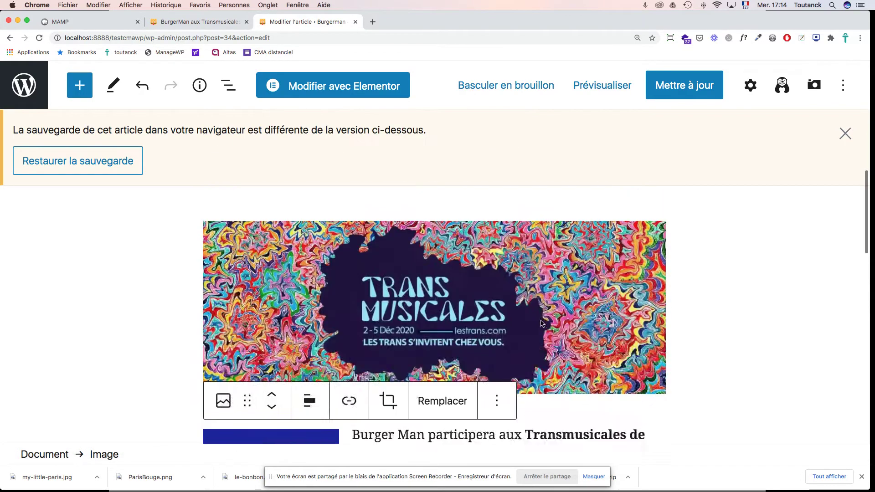
scroll(541, 320, down, 6)
scroll(541, 321, down, 5)
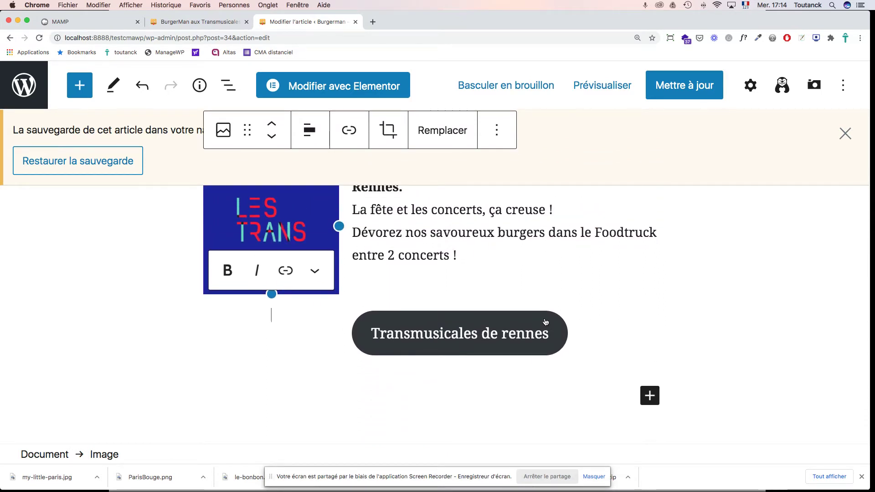
Step: Check the Transmusicales de rennes button's link: lestrans.com, opening in a new tab
click(546, 322)
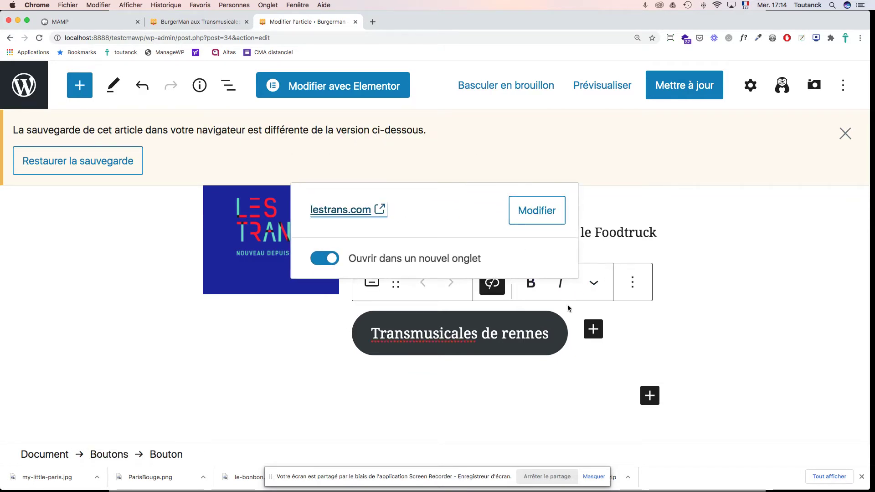
click(593, 284)
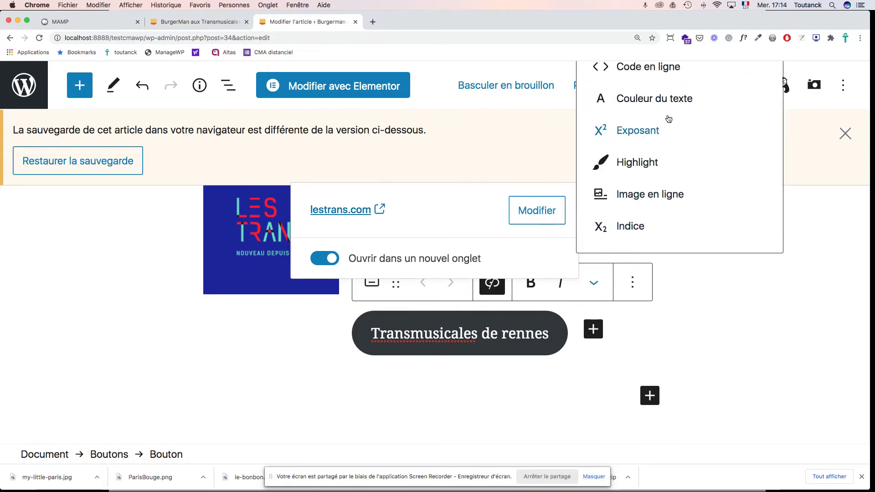
scroll(666, 119, up, 2)
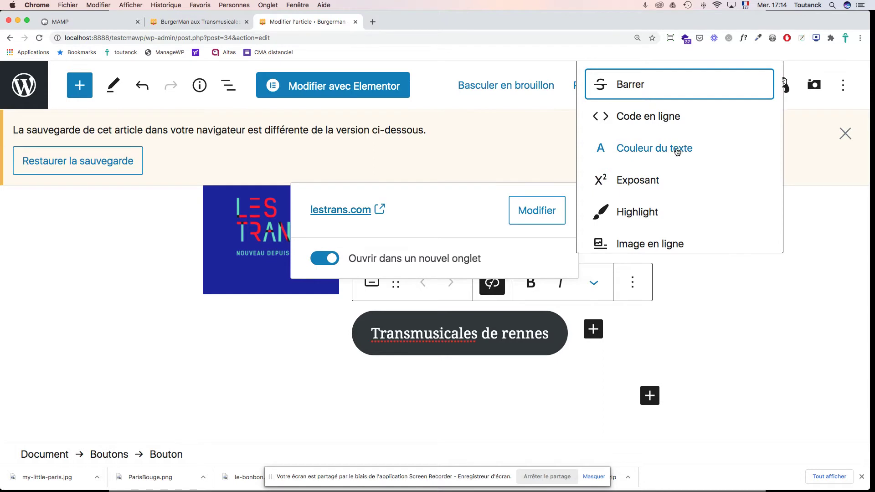
click(579, 354)
click(501, 325)
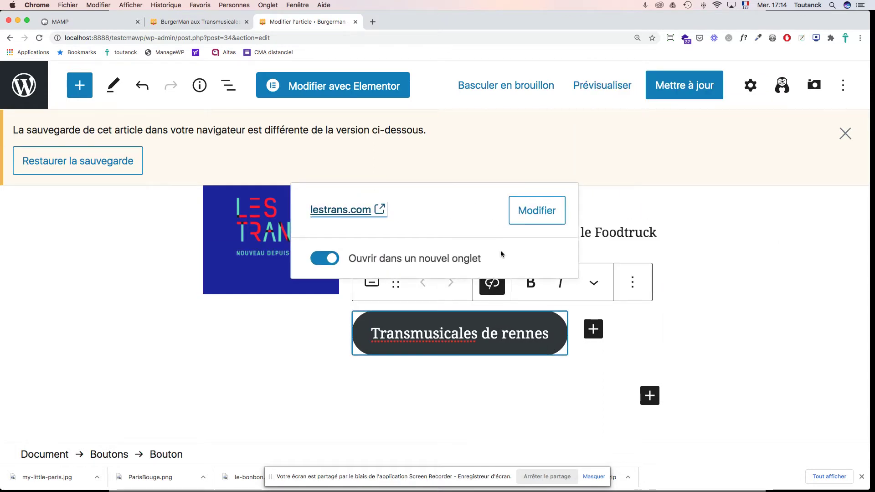
click(523, 218)
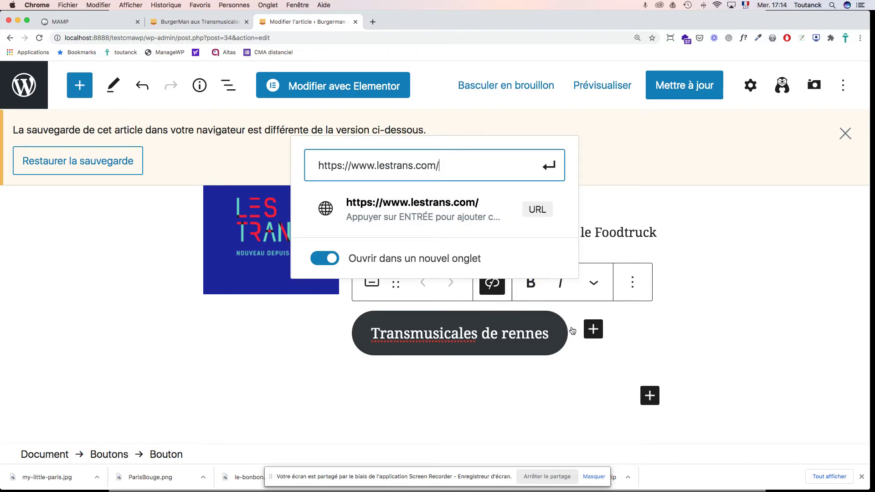
scroll(741, 299, up, 5)
scroll(742, 300, up, 4)
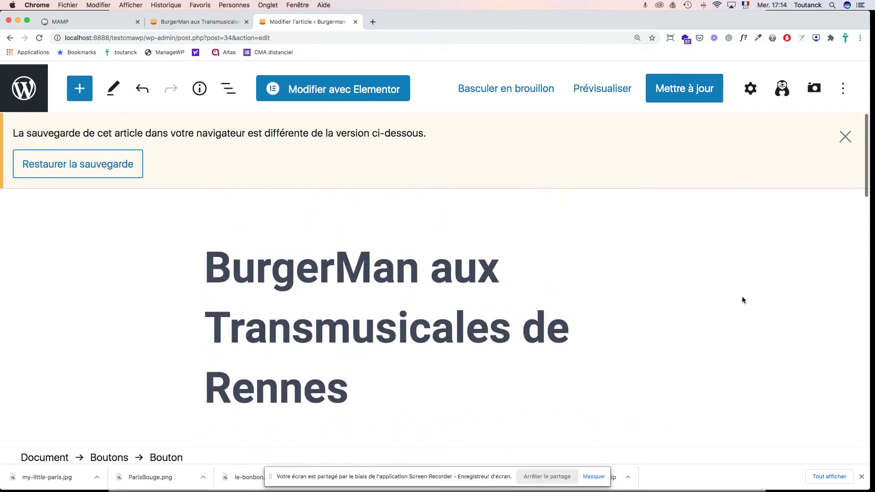
key(super+minus)
key(super+minus)
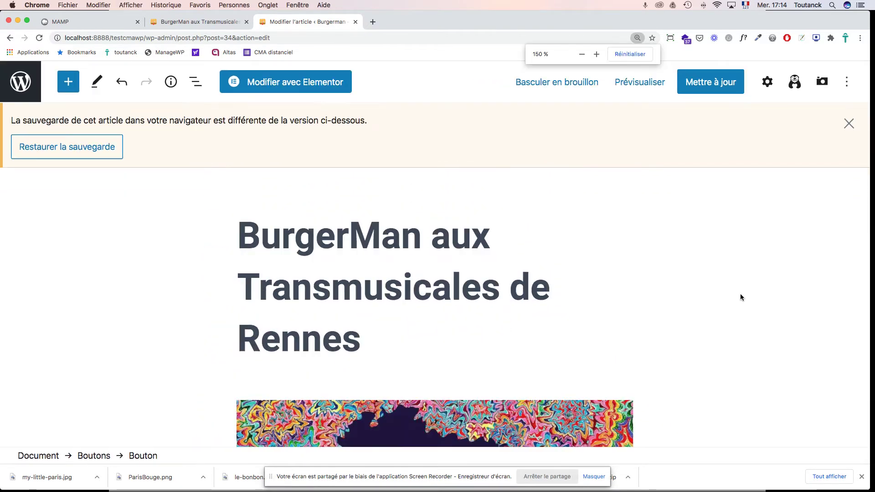
scroll(647, 287, down, 8)
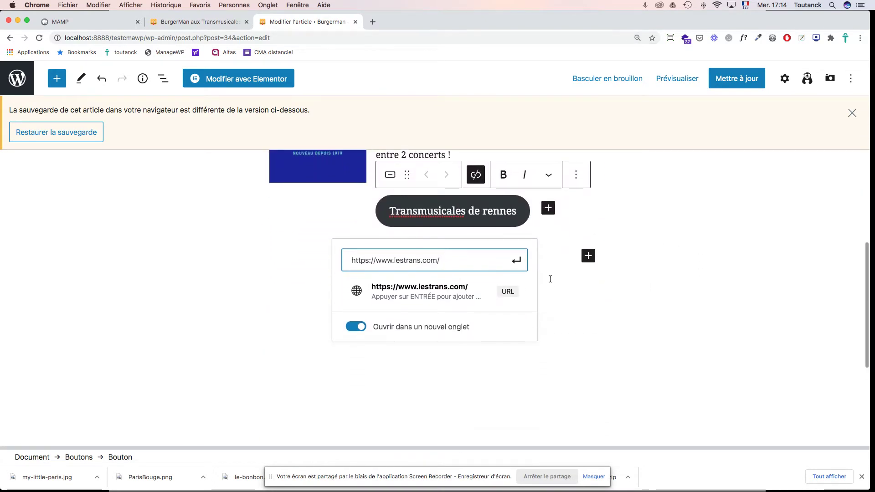
click(581, 287)
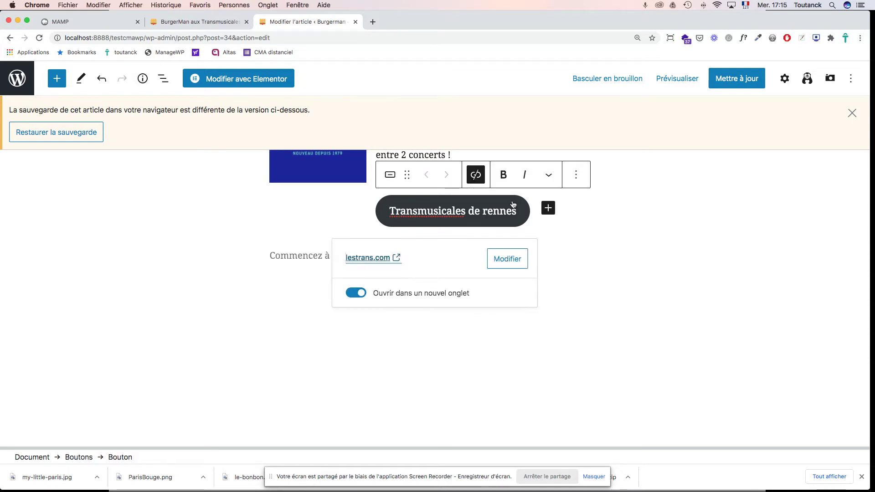
Step: Colour the Transmusicales de rennes button text pink
click(549, 177)
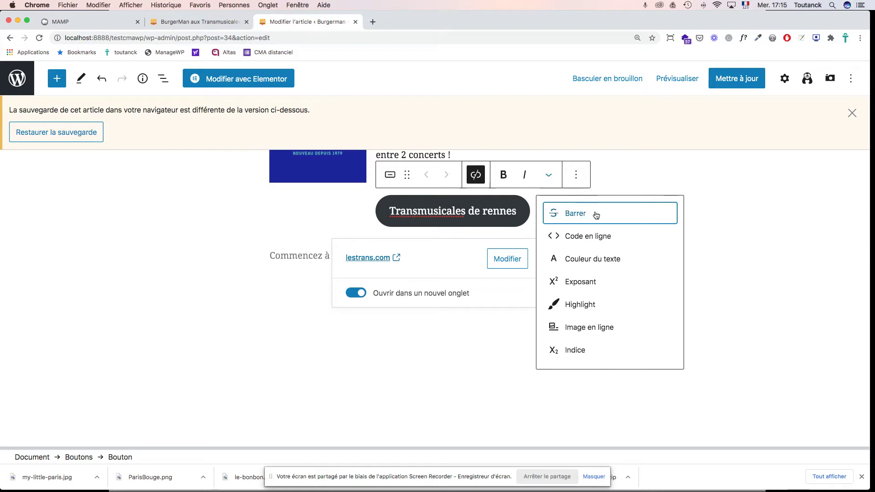
click(595, 262)
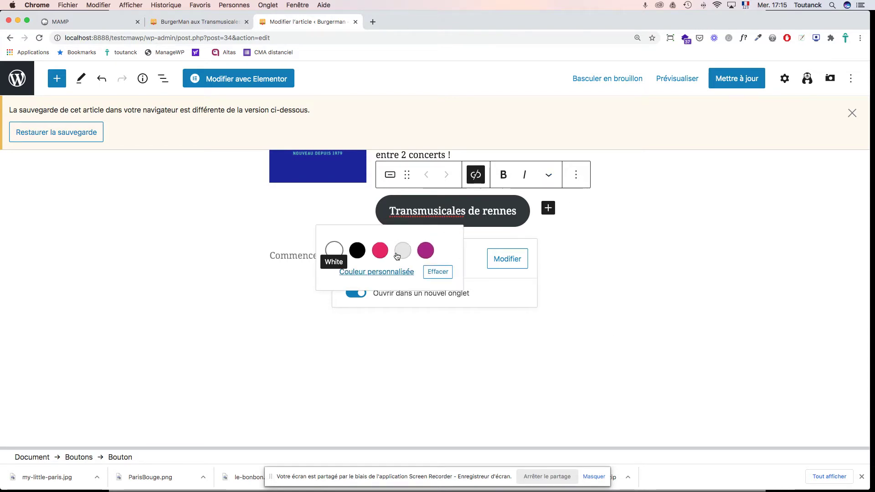
click(380, 252)
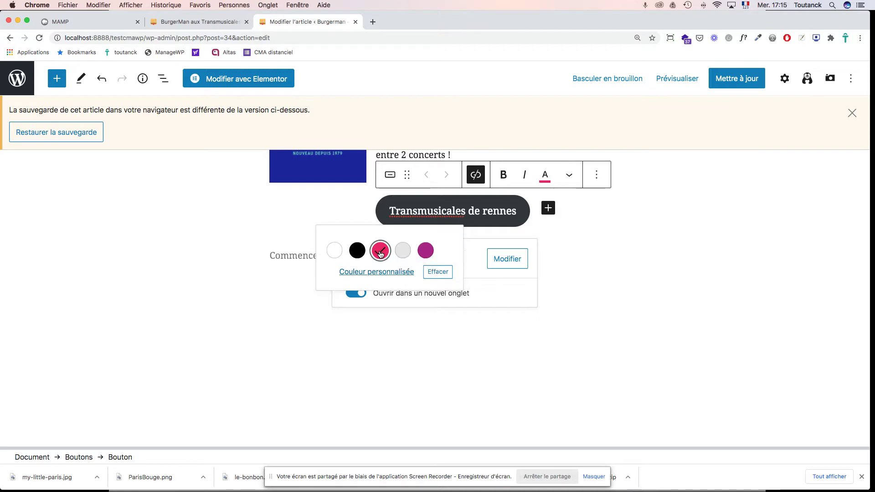
click(425, 251)
click(380, 252)
Step: Apply a Highlight to the button text and bring up the block's options menu
click(570, 177)
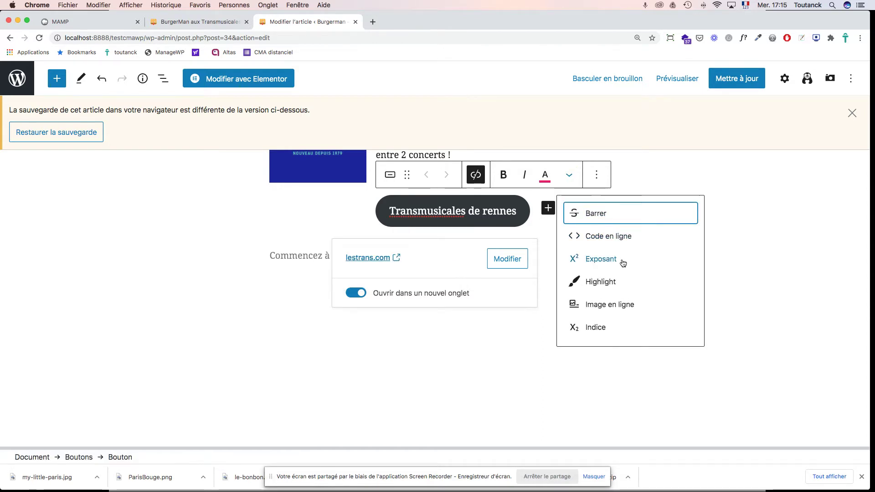
click(595, 283)
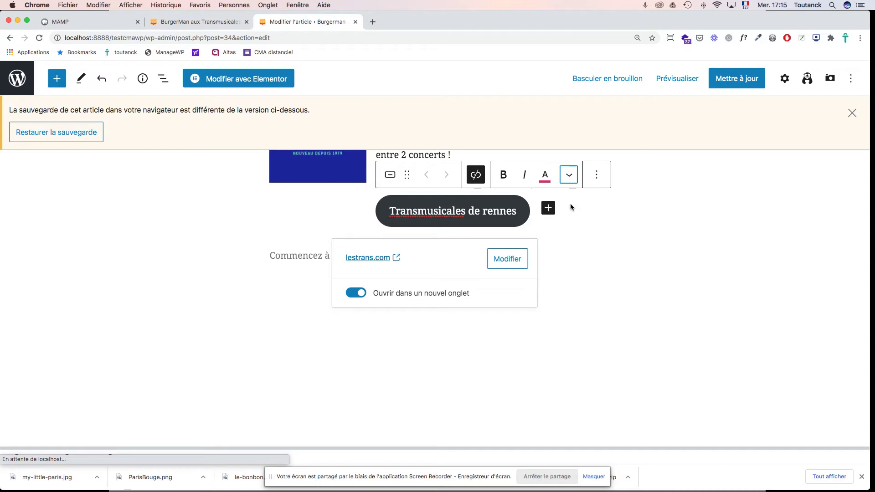
click(571, 178)
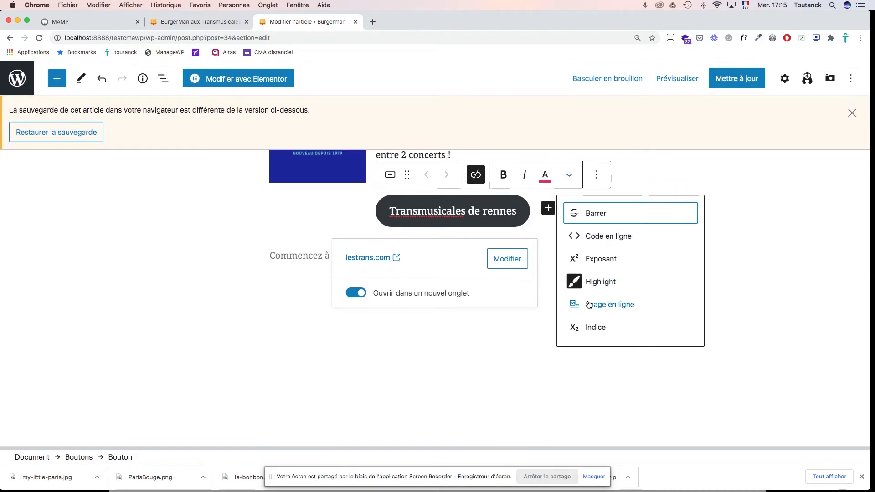
click(595, 176)
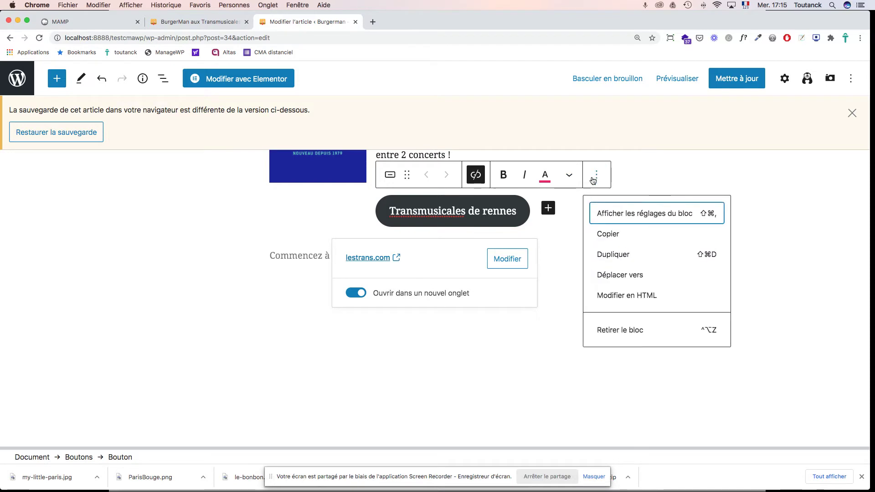
Step: Preview the Contour style on the button, then keep it in the Plein filled style
click(567, 244)
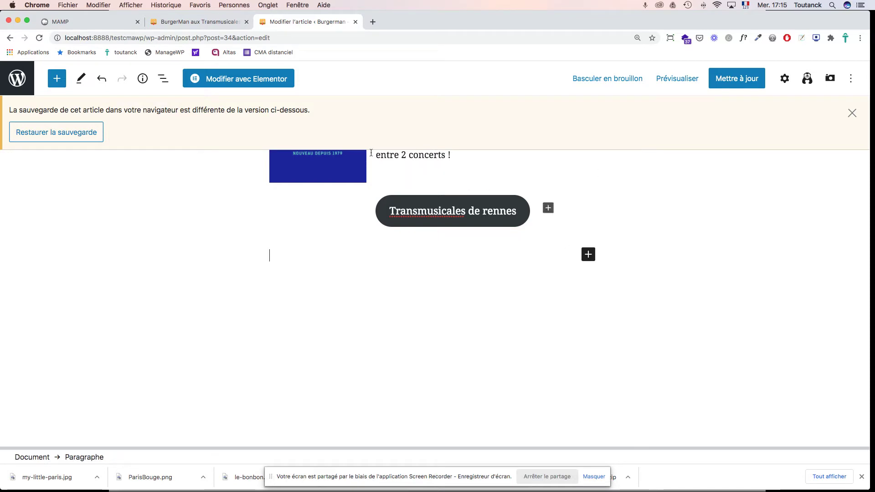
click(486, 206)
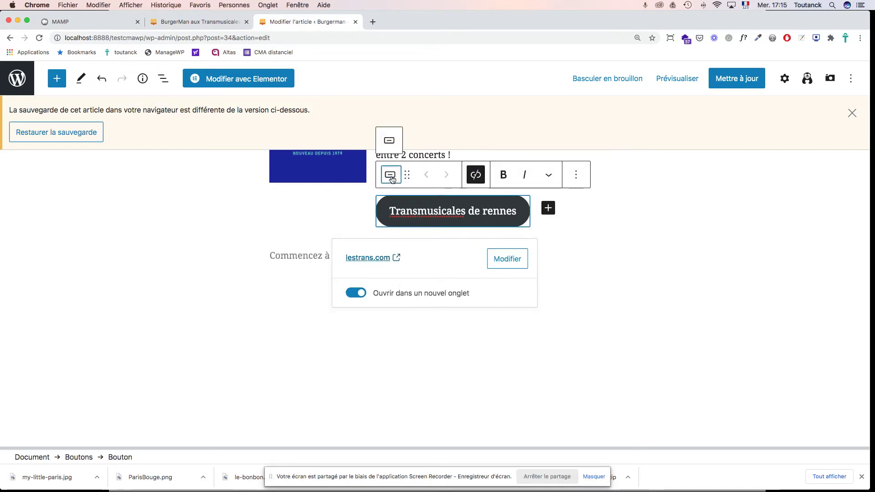
click(390, 175)
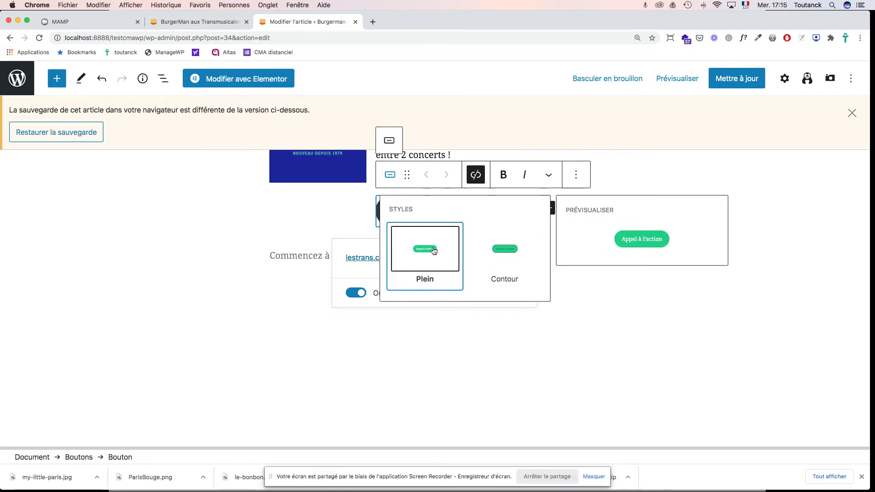
click(431, 247)
click(394, 177)
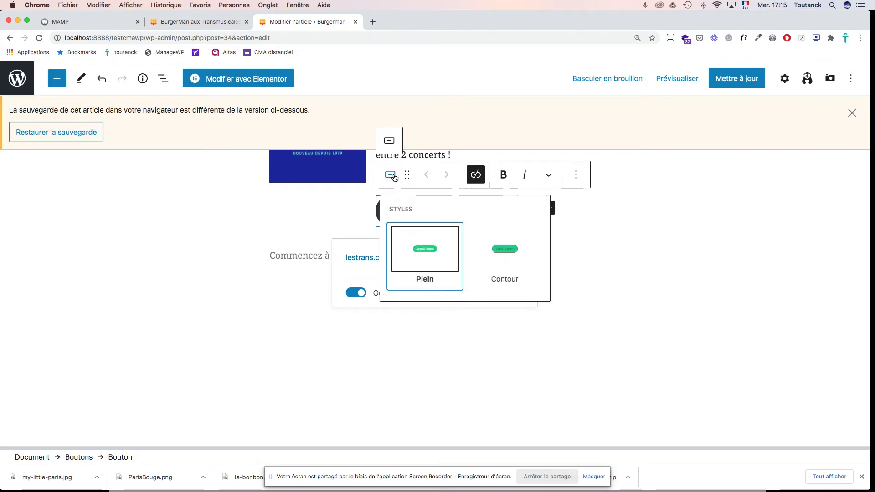
mouse_move(501, 245)
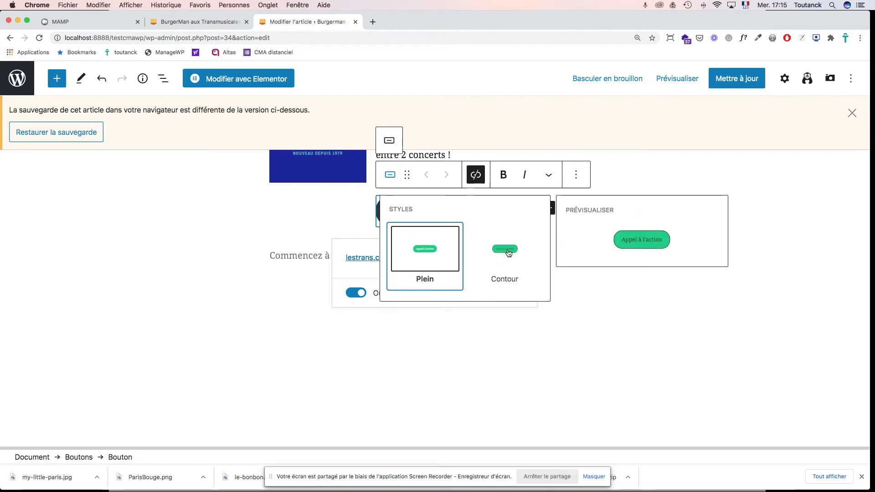
click(431, 251)
click(576, 278)
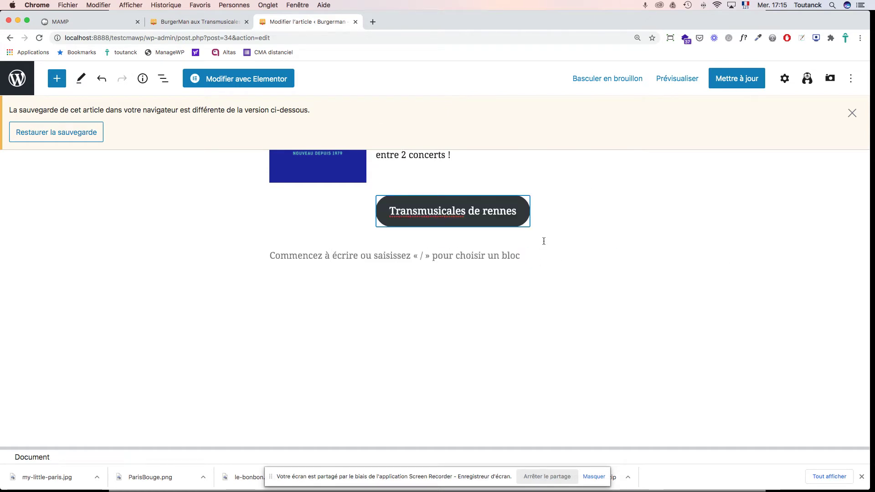
scroll(544, 241, up, 3)
scroll(544, 241, up, 1)
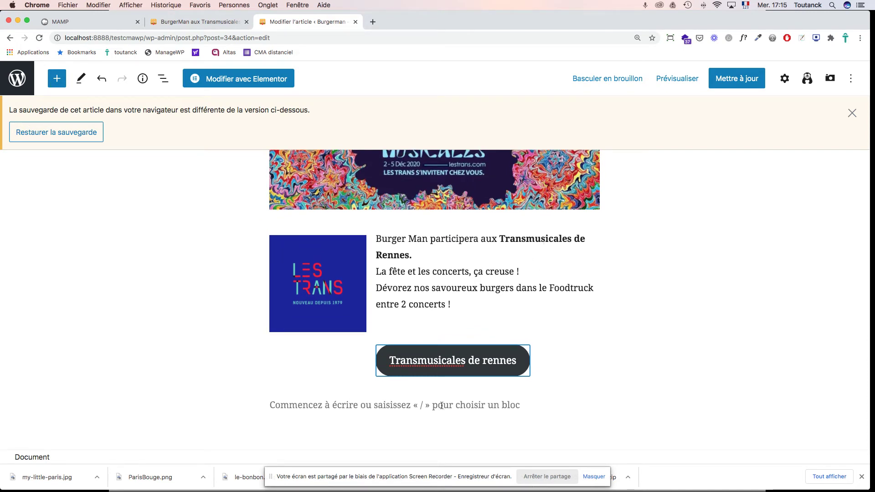
Step: Add a Button Group below the first button, labelled 'Transmusicales de Rennes'
click(435, 389)
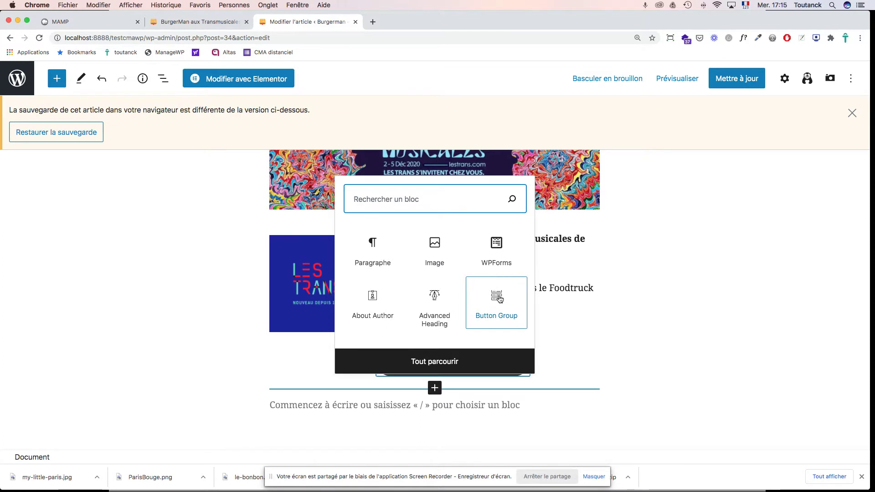
click(499, 299)
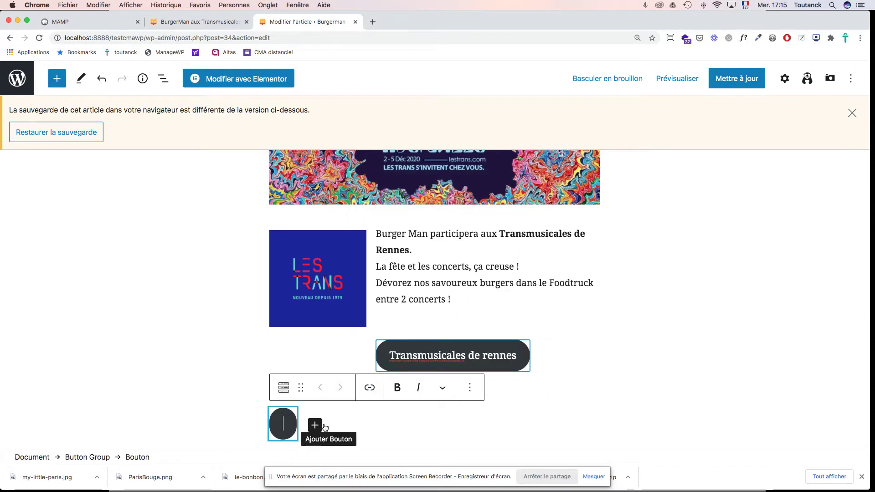
text(Transmusciale)
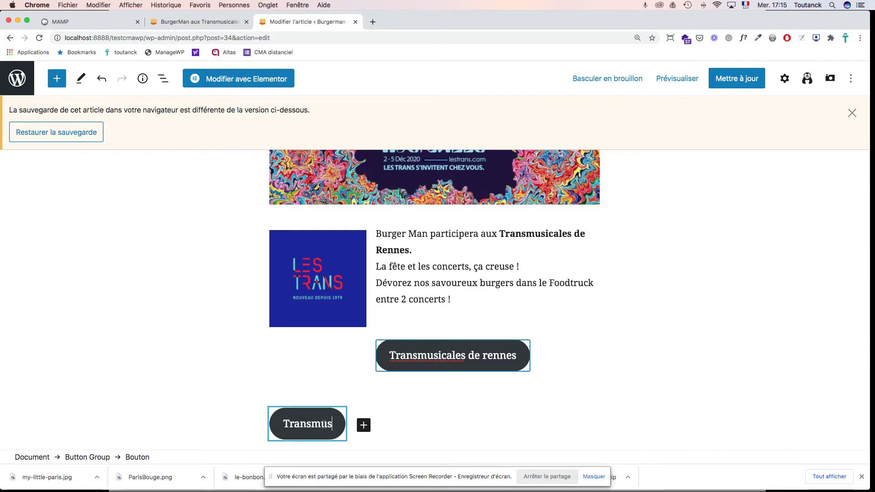
key(BackSpace)
key(BackSpace)
key(BackSpace)
key(BackSpace)
key(BackSpace)
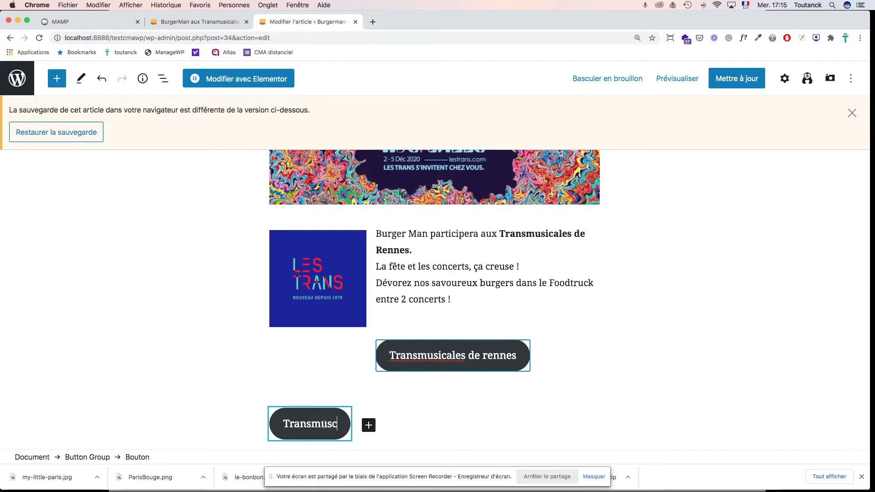
text(icale)
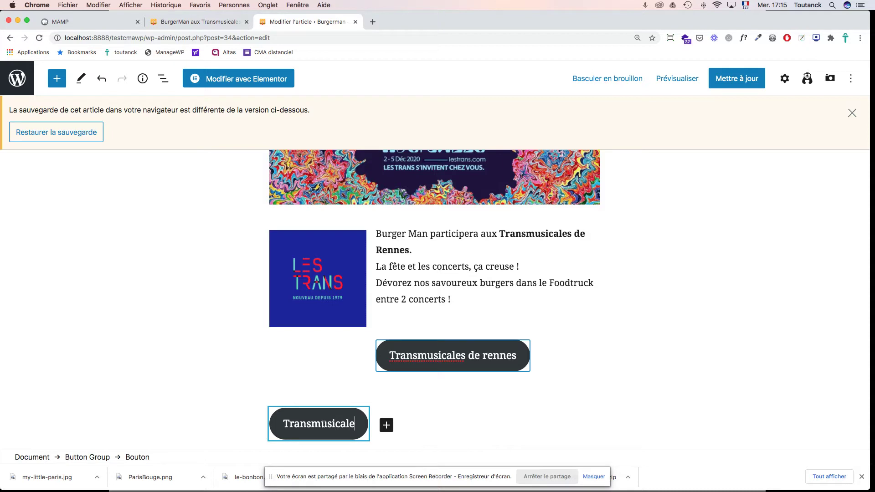
text(s de Rennes)
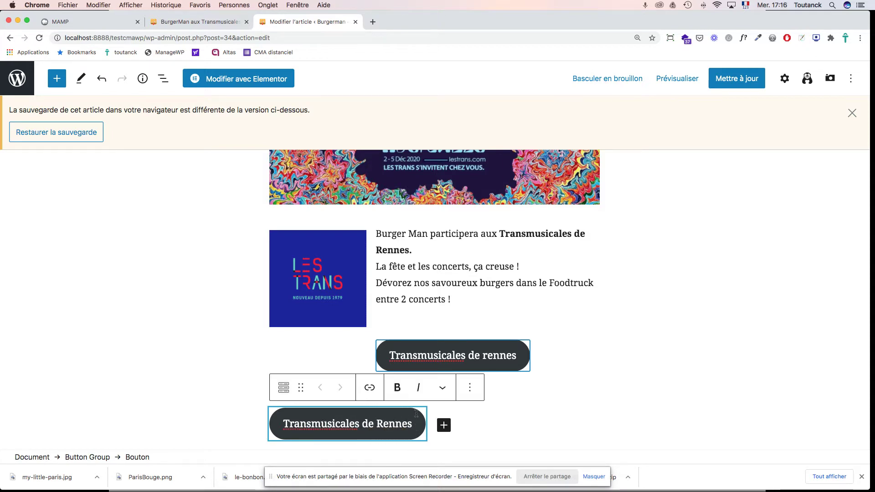
click(443, 389)
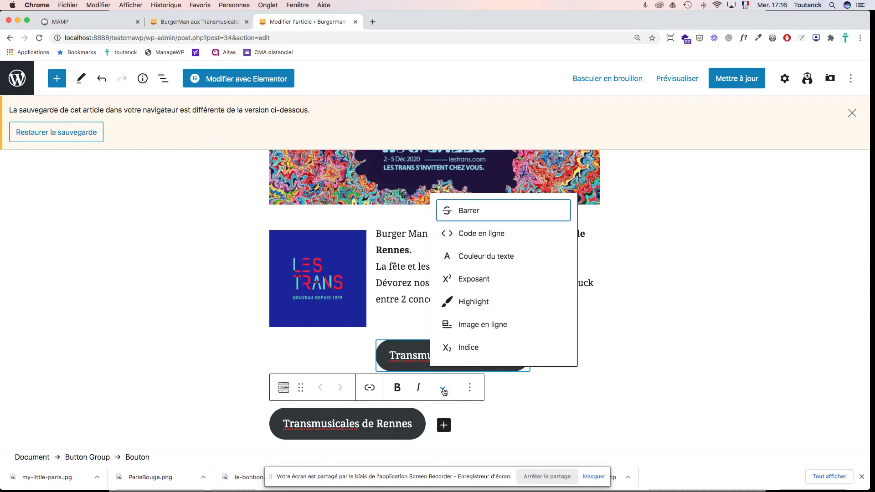
click(471, 388)
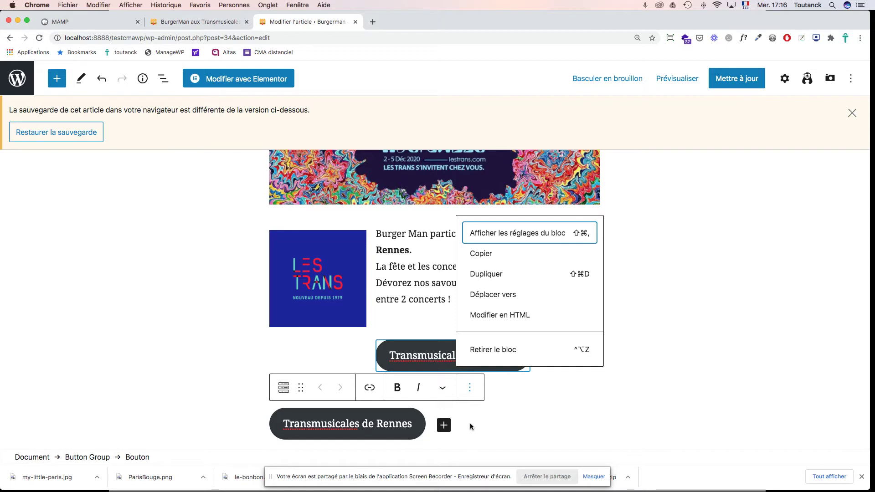
Step: Give the first Transmusicales button a custom dark blue background (#0029a3)
click(518, 234)
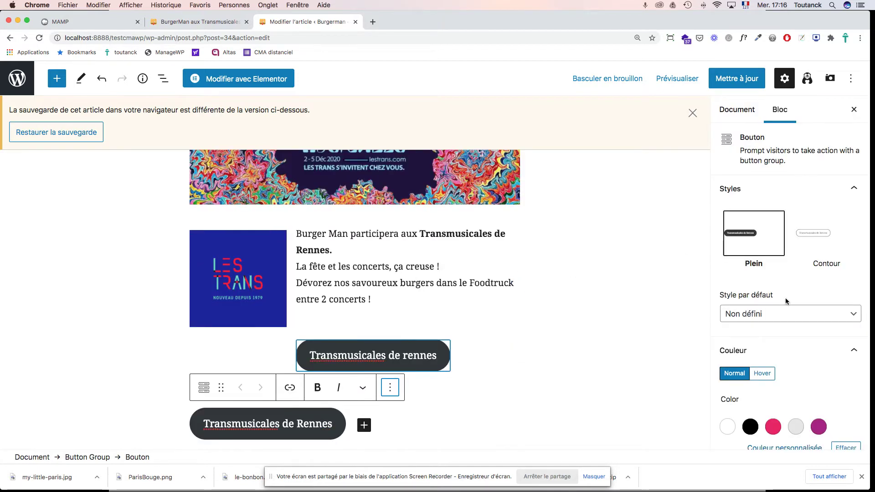
scroll(802, 387, down, 5)
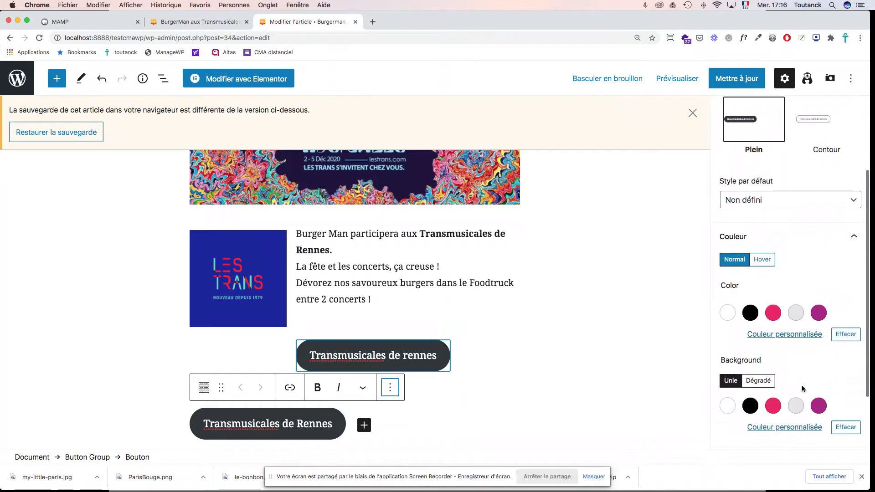
click(474, 396)
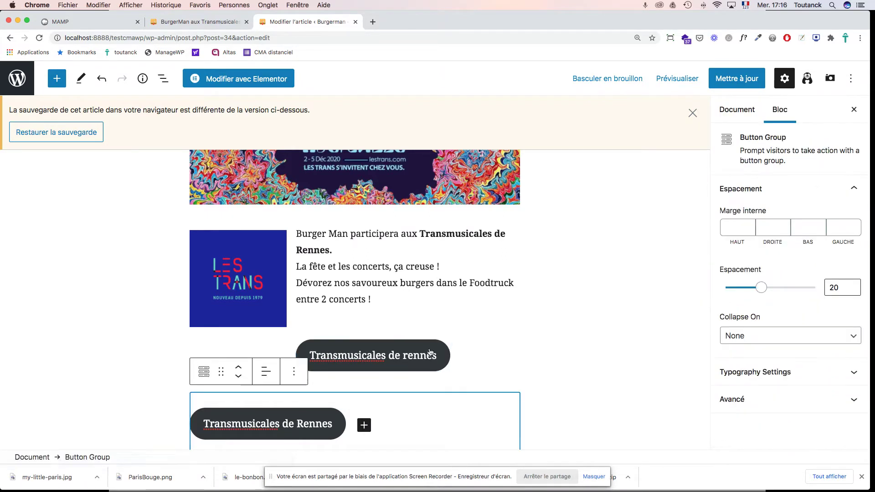
click(430, 353)
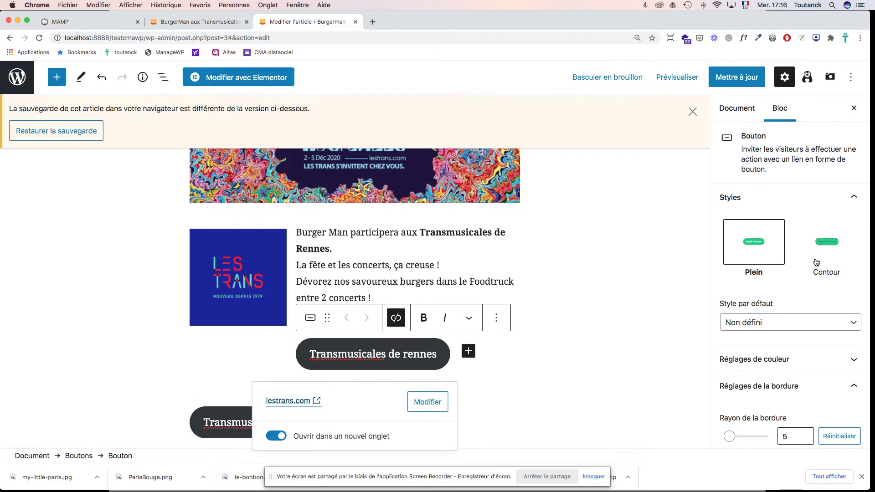
click(800, 363)
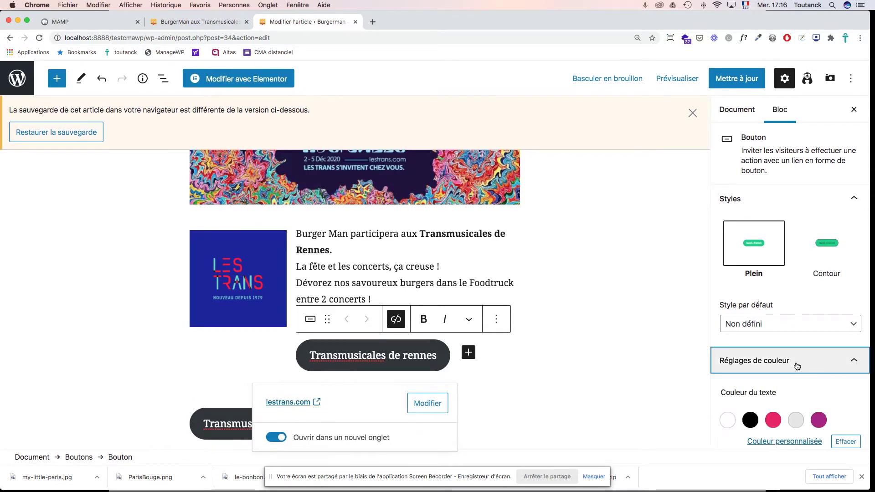
scroll(797, 366, down, 10)
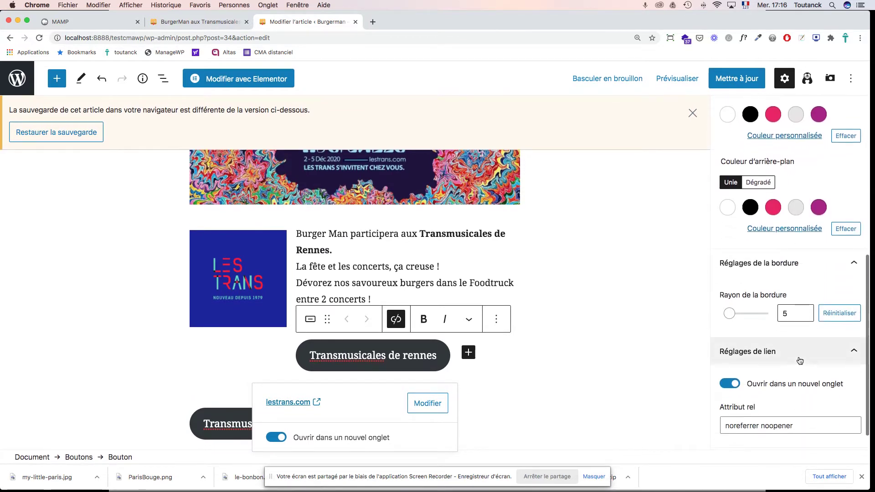
click(807, 232)
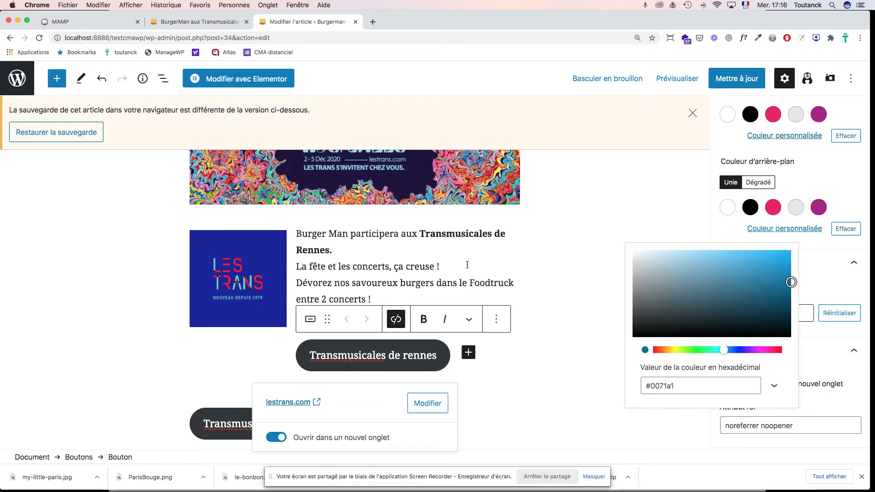
drag(727, 352, 733, 355)
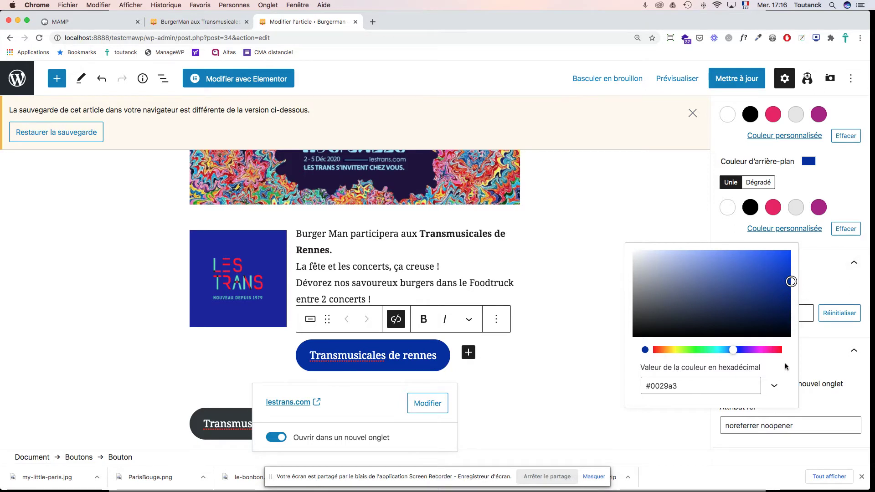
click(845, 207)
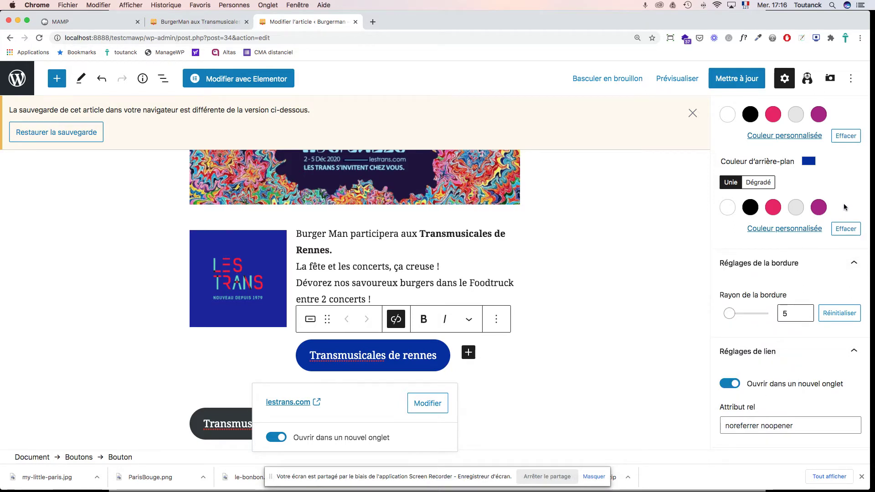
click(521, 395)
Step: Remove the duplicate dark button with Retirer le bloc, update the post, and view the published article
scroll(504, 378, down, 2)
click(321, 363)
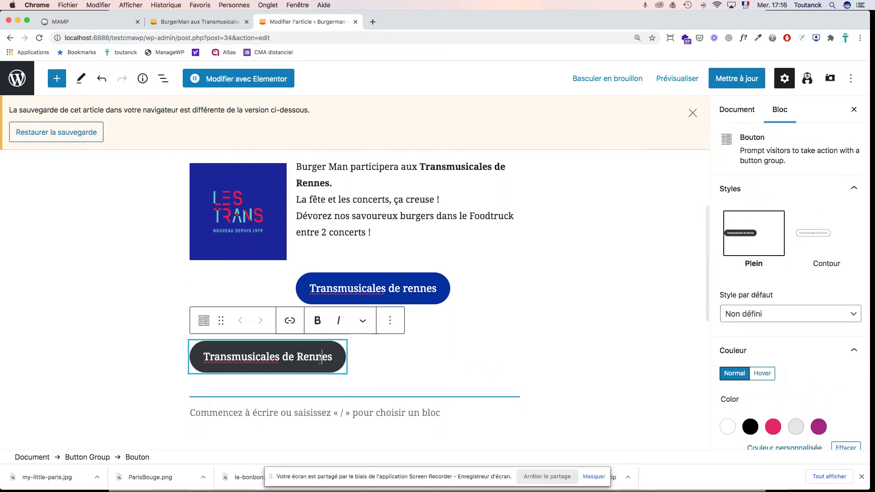
click(390, 321)
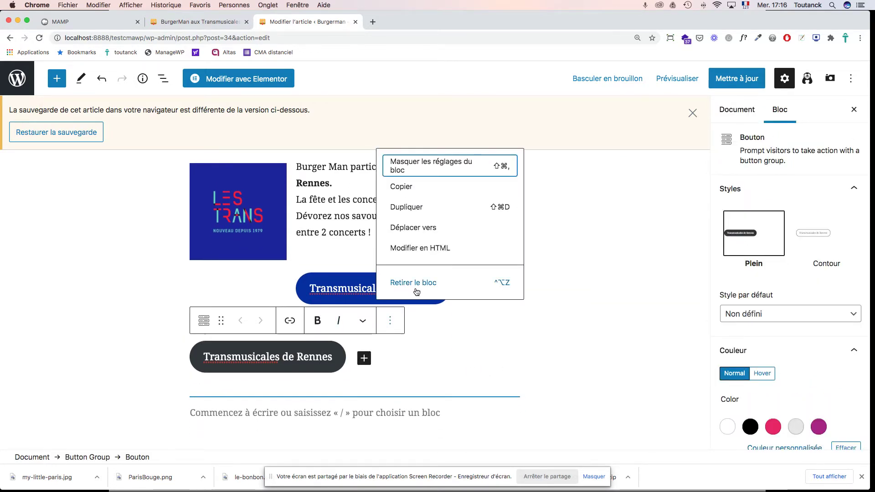
click(393, 284)
scroll(504, 289, up, 5)
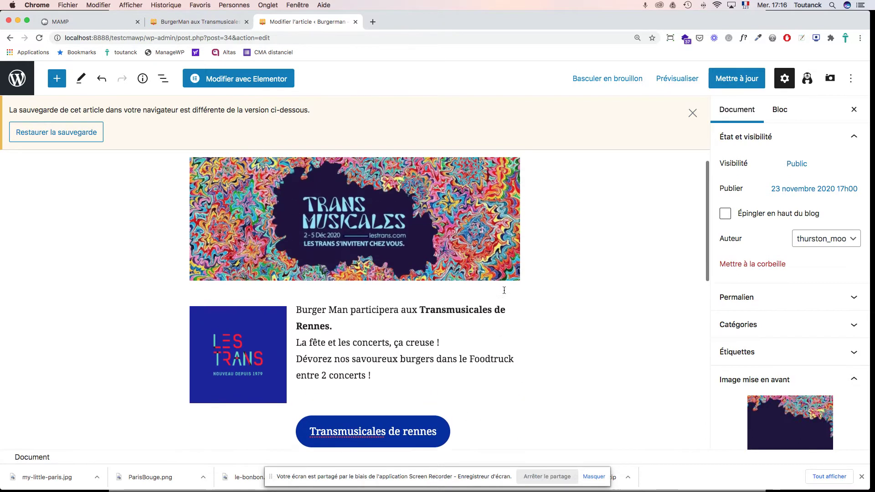
scroll(504, 289, down, 4)
scroll(505, 293, down, 1)
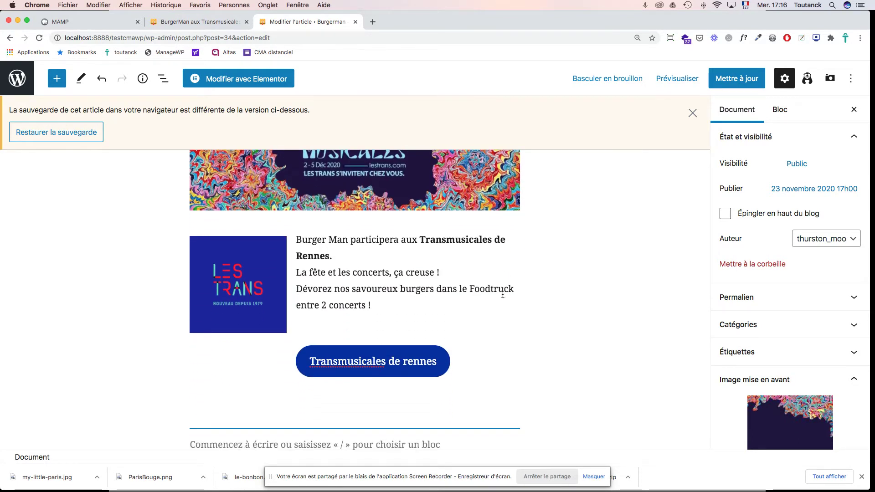
scroll(502, 295, up, 5)
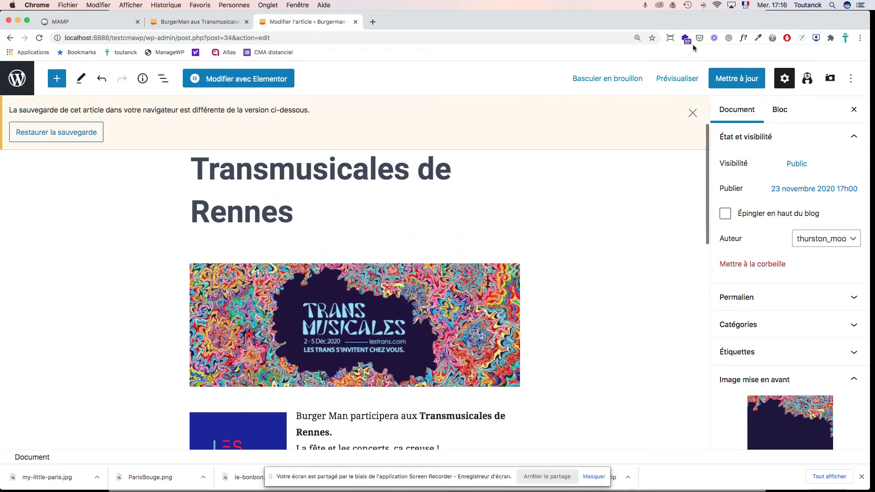
click(726, 81)
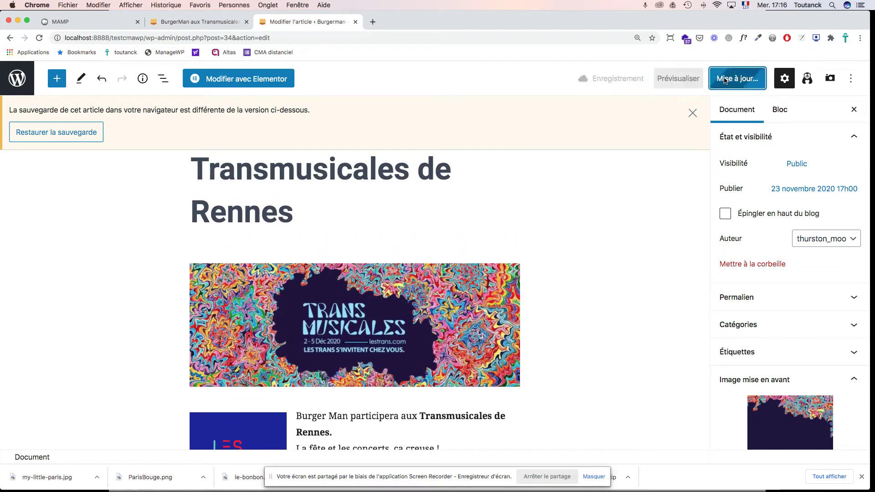
click(190, 23)
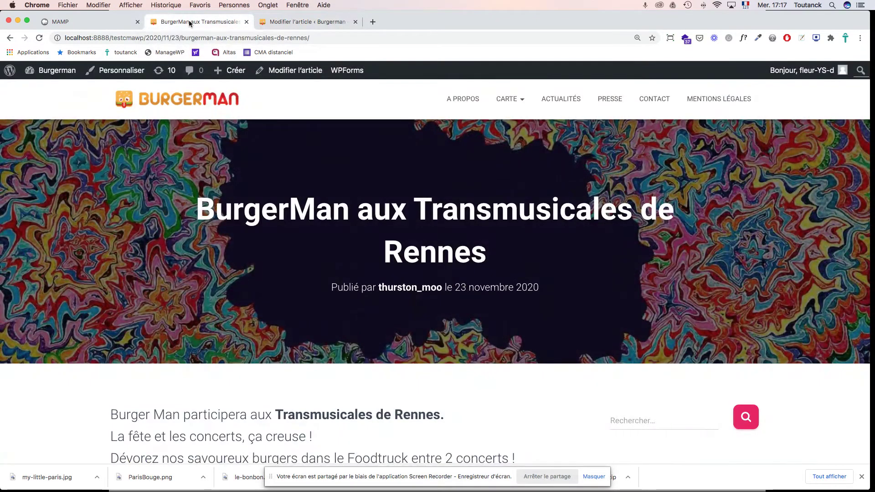
key(super+r)
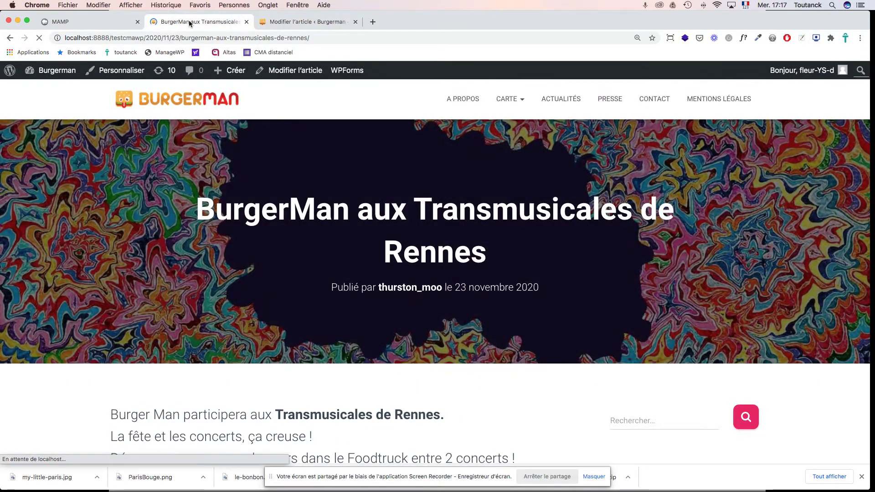
scroll(494, 183, down, 6)
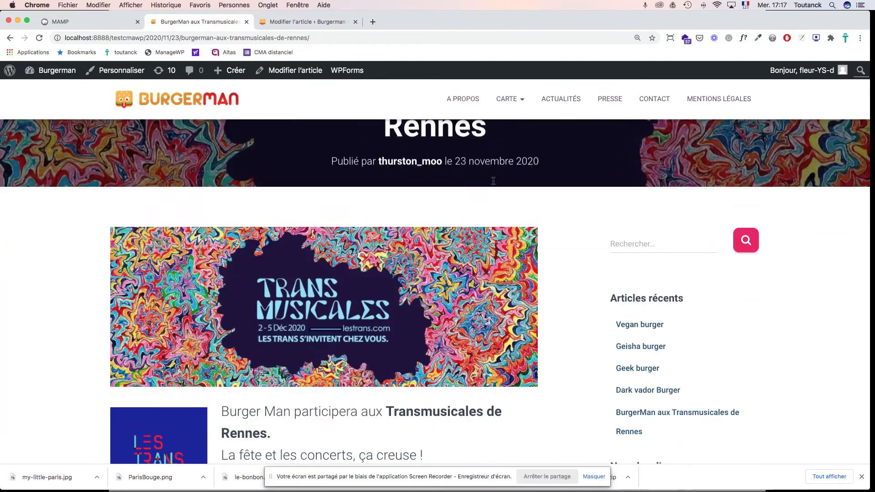
scroll(492, 183, up, 6)
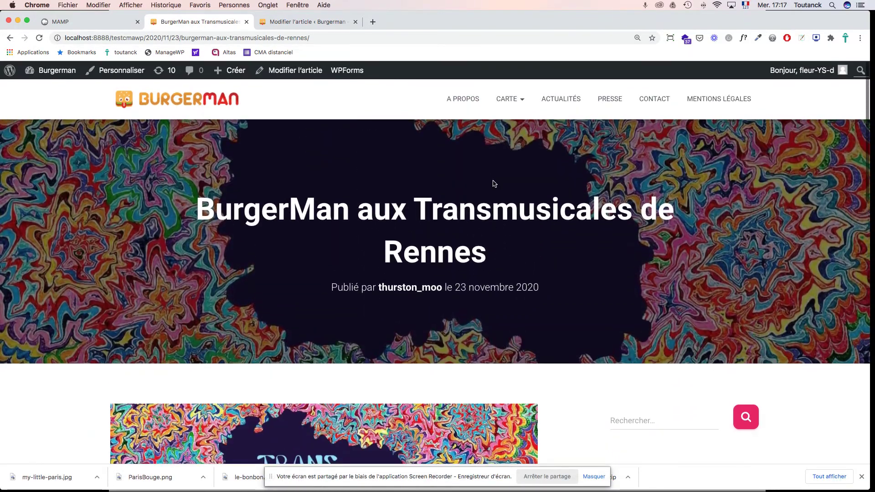
scroll(493, 181, down, 5)
scroll(493, 183, down, 4)
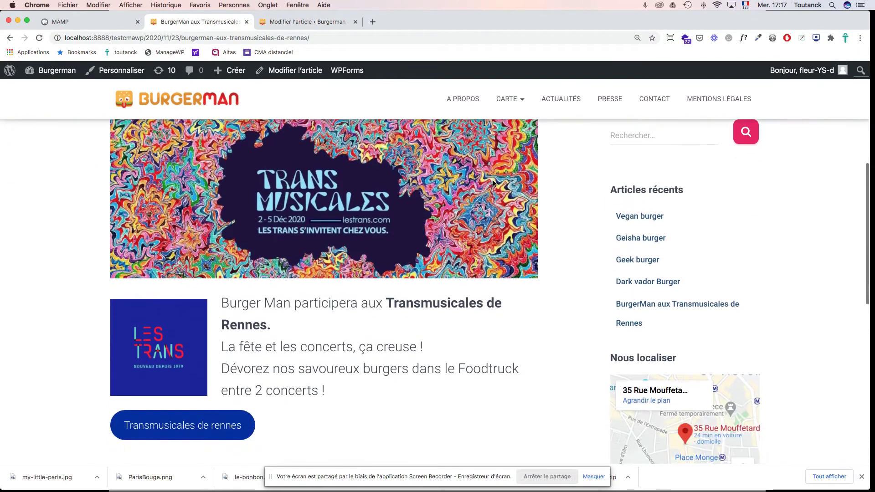
scroll(493, 181, down, 1)
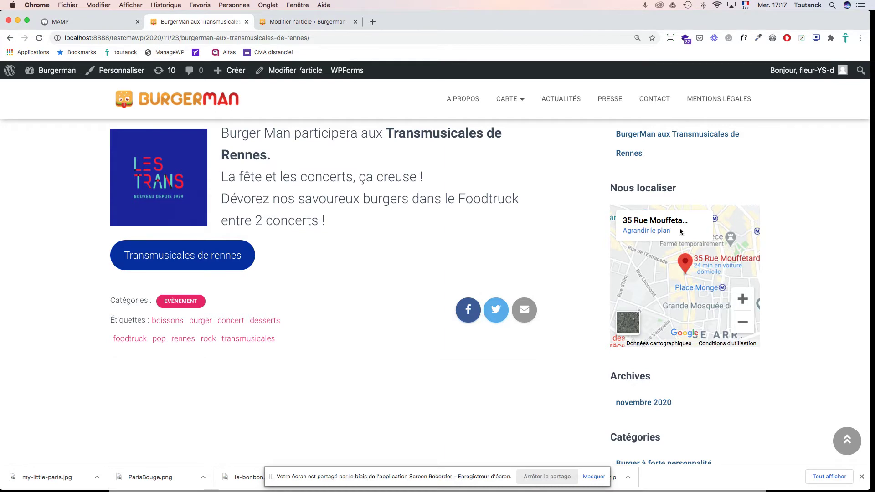
scroll(689, 232, up, 5)
scroll(688, 231, up, 2)
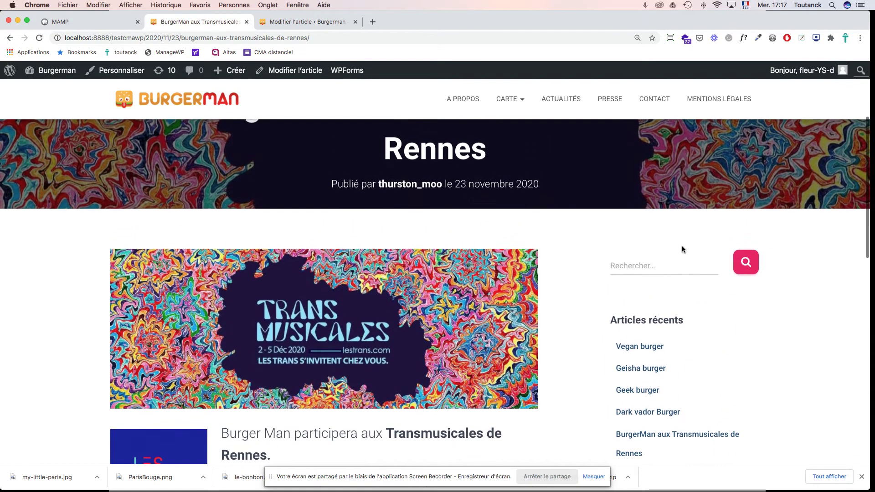
scroll(668, 263, down, 12)
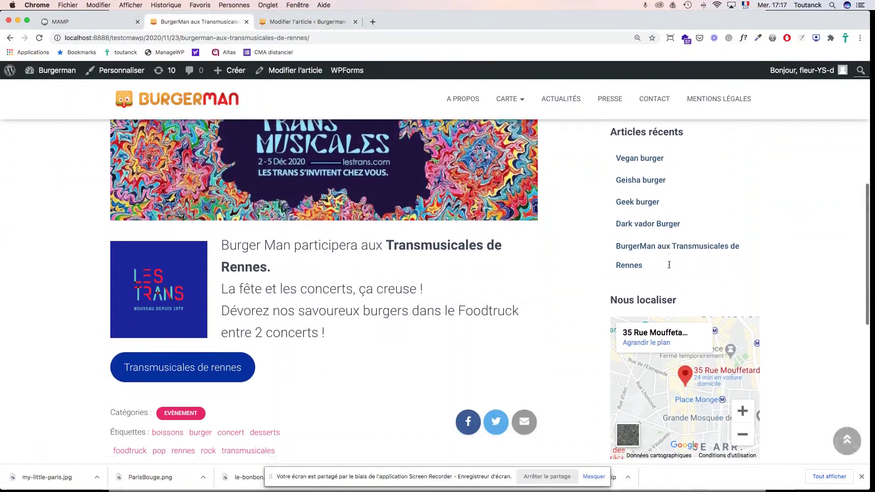
scroll(668, 264, down, 3)
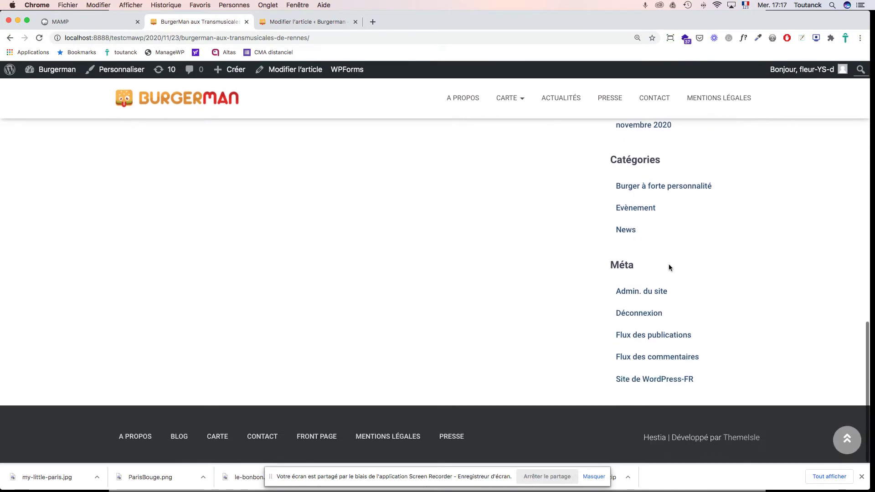
scroll(669, 264, up, 3)
scroll(669, 265, up, 12)
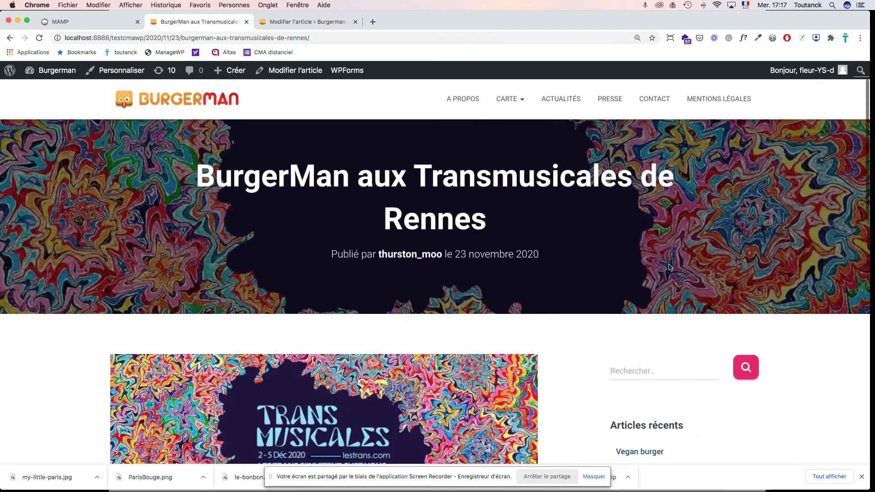
scroll(668, 263, down, 1)
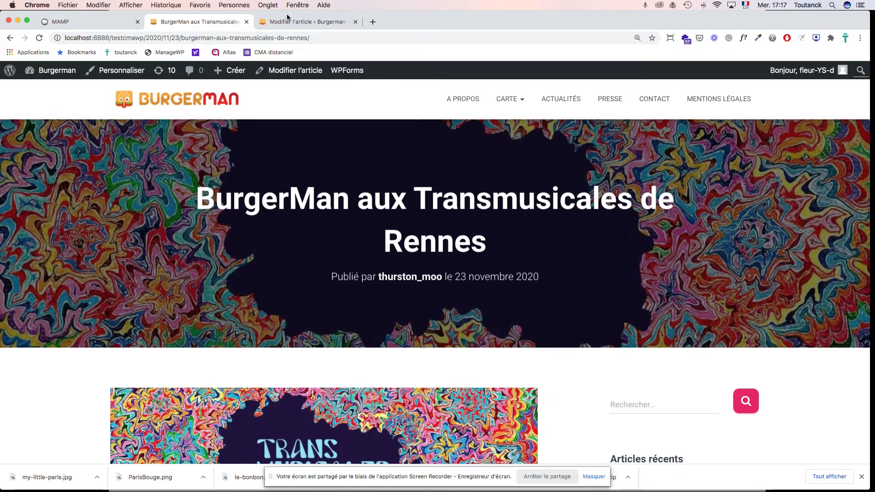
scroll(434, 252, down, 12)
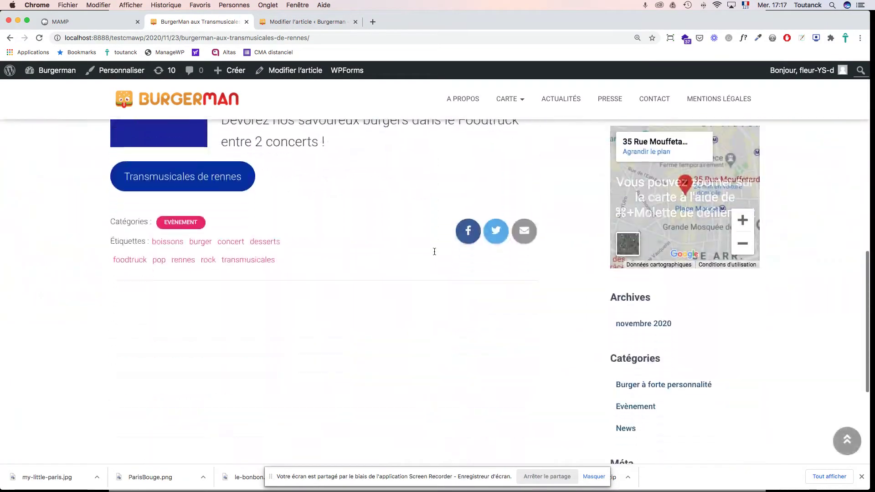
scroll(434, 251, up, 15)
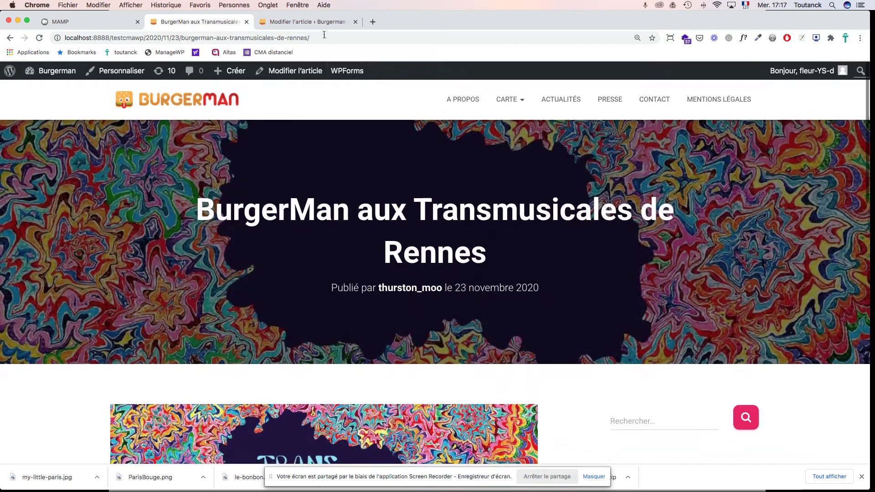
Step: Delete the duplicate Transmusicales banner image block from the article body
click(303, 23)
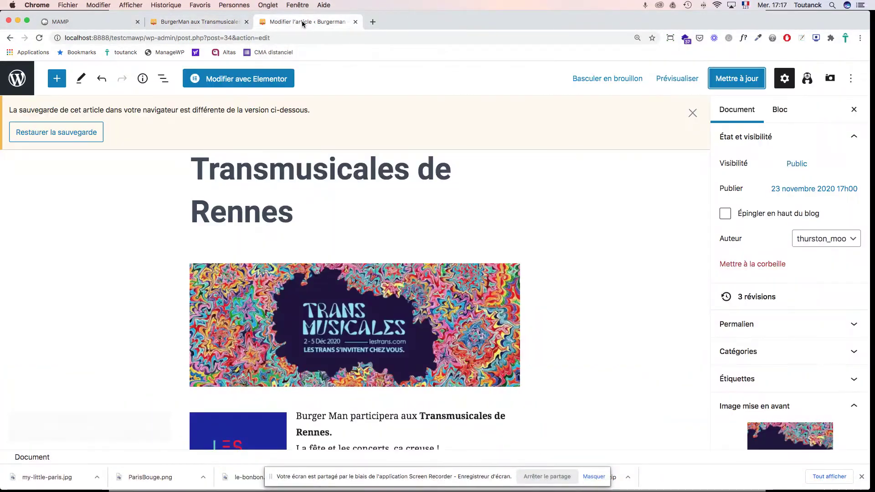
scroll(579, 310, down, 3)
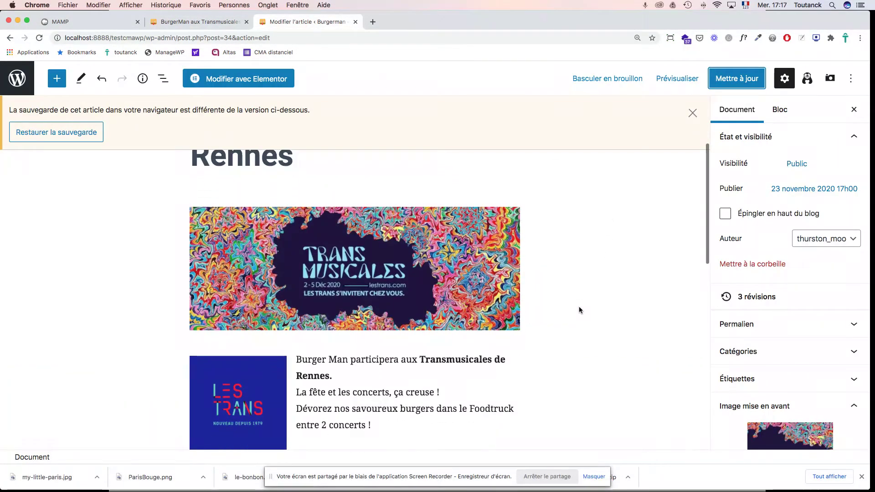
click(439, 279)
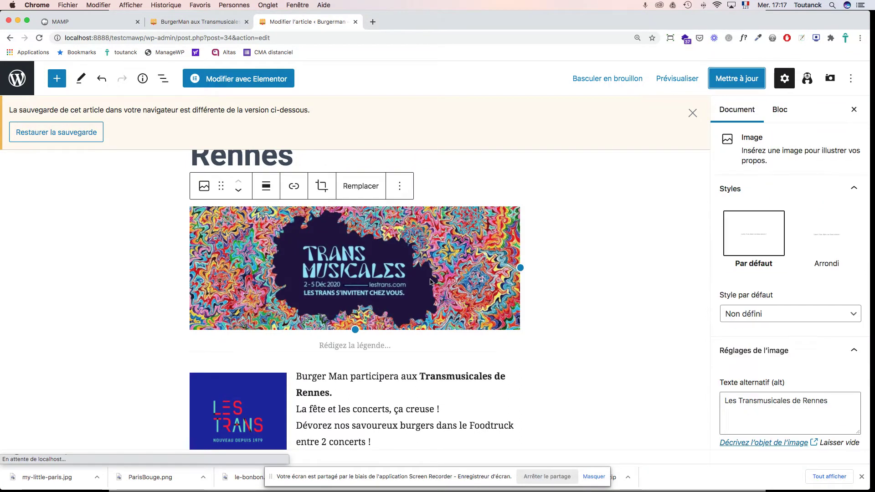
click(401, 189)
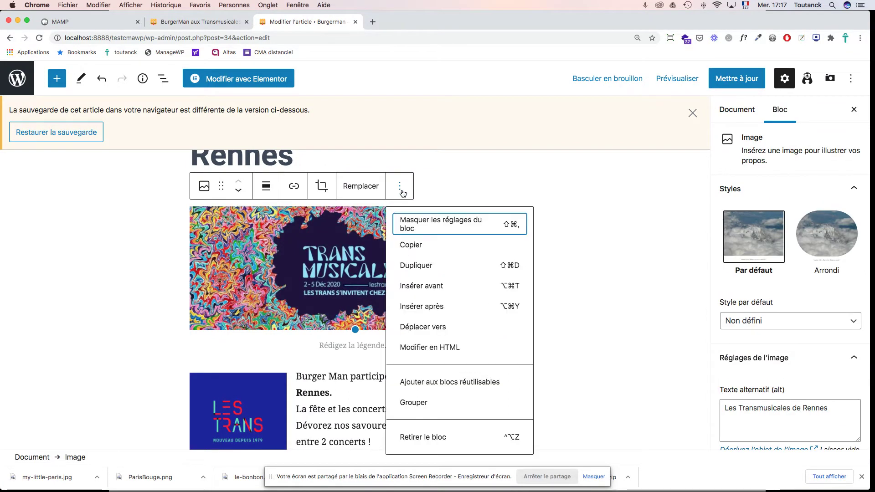
click(428, 438)
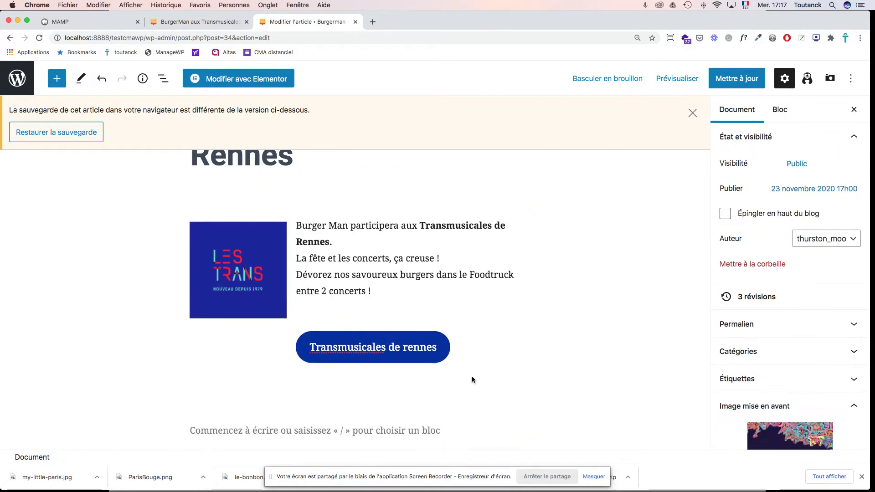
Step: Update the post and reload the published Transmusicales article
scroll(537, 279, up, 3)
scroll(538, 279, down, 3)
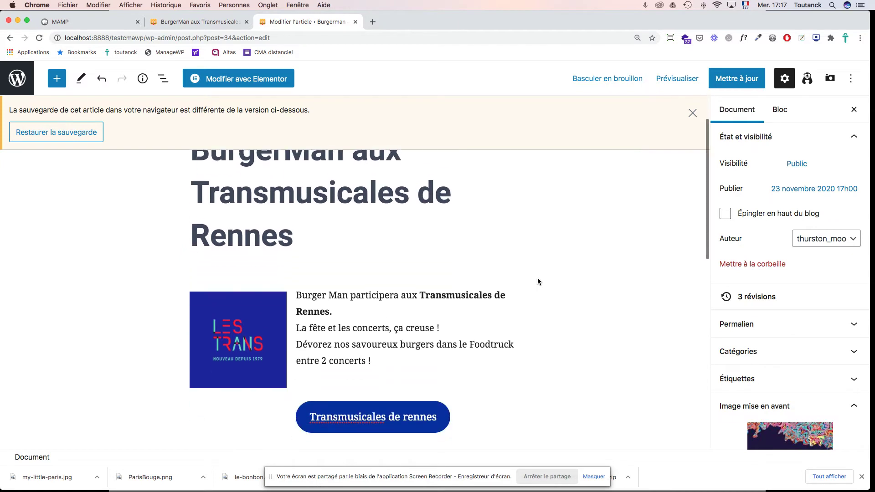
click(740, 80)
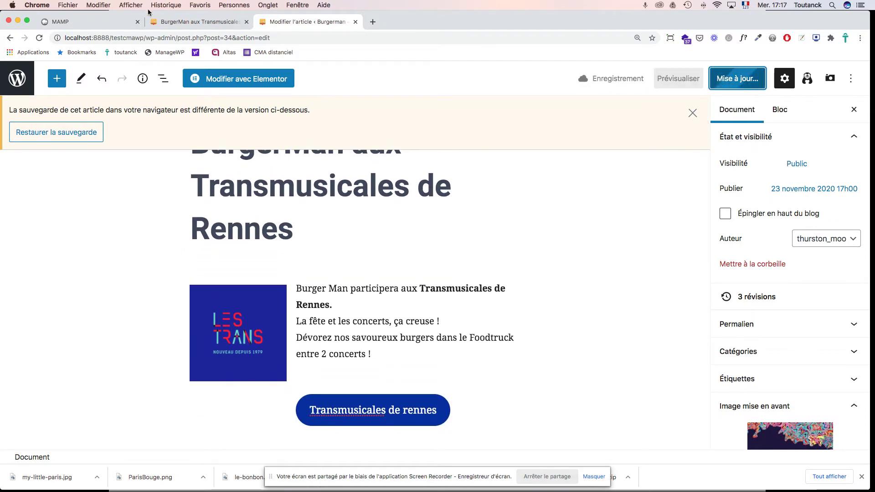
click(191, 22)
key(super+r)
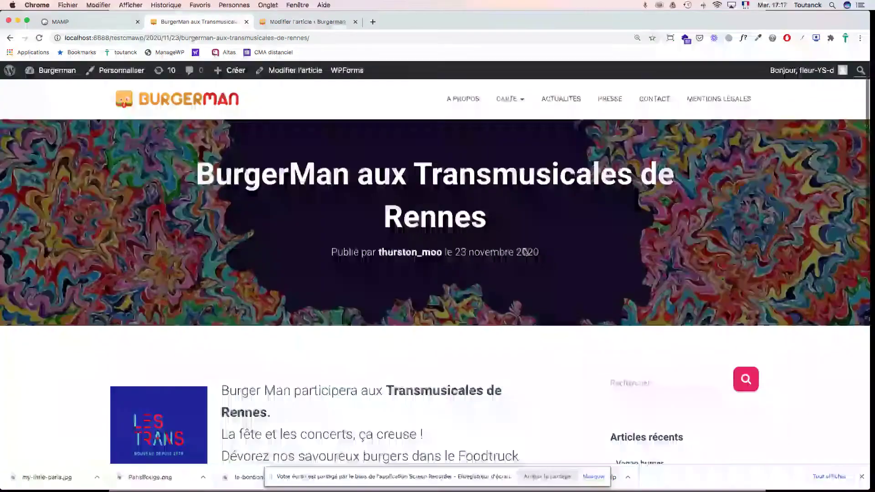
Step: Scroll the reloaded article to confirm the banner appears only in the header, then return to the editor
scroll(524, 251, down, 2)
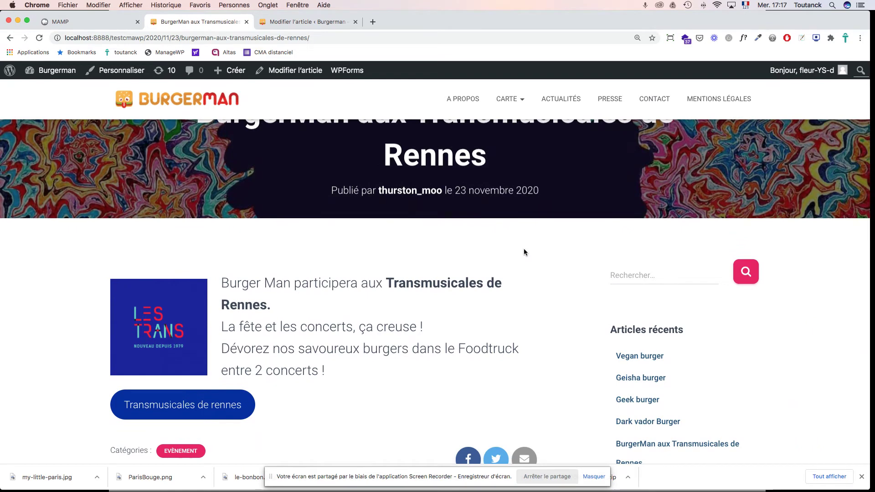
scroll(524, 250, down, 1)
scroll(524, 251, up, 4)
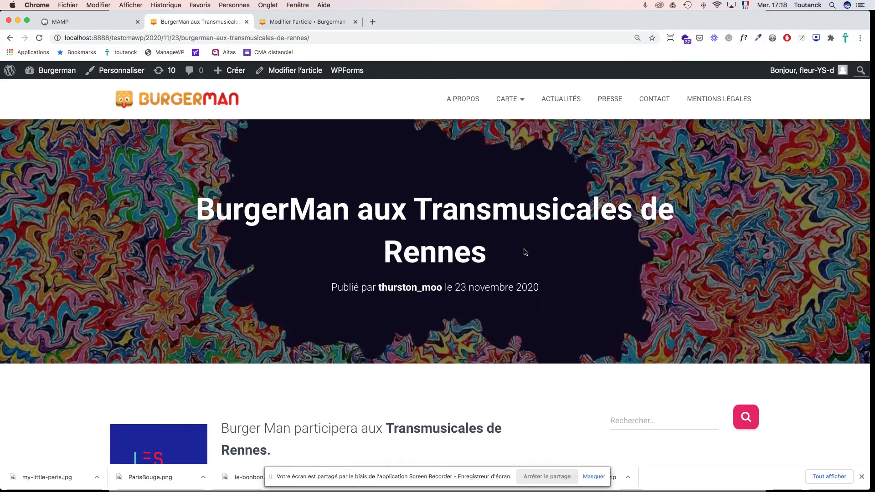
scroll(525, 251, down, 5)
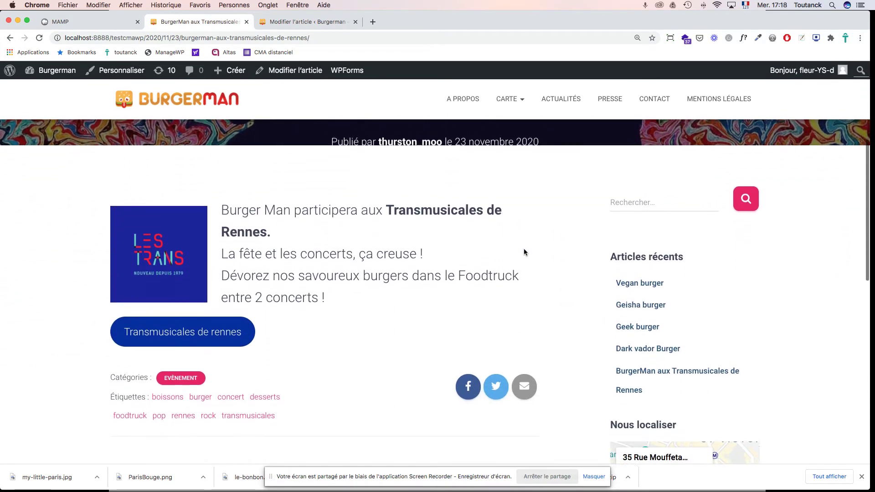
scroll(524, 251, down, 5)
scroll(524, 250, up, 10)
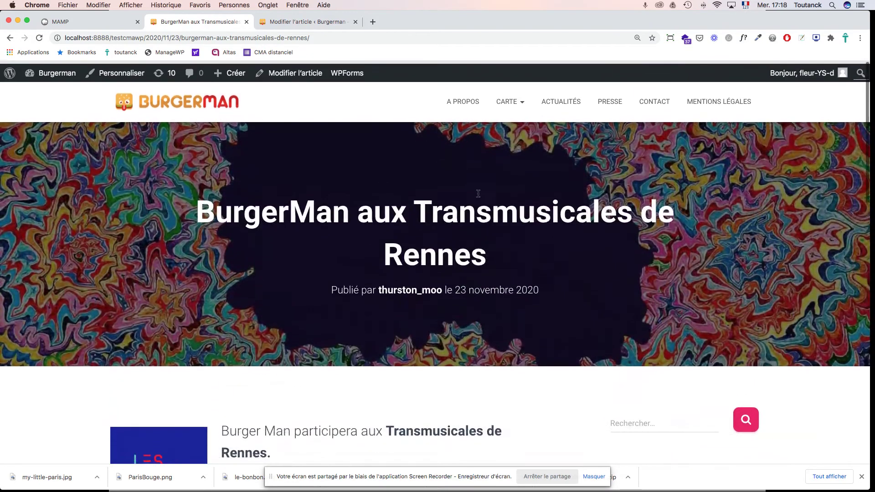
click(290, 22)
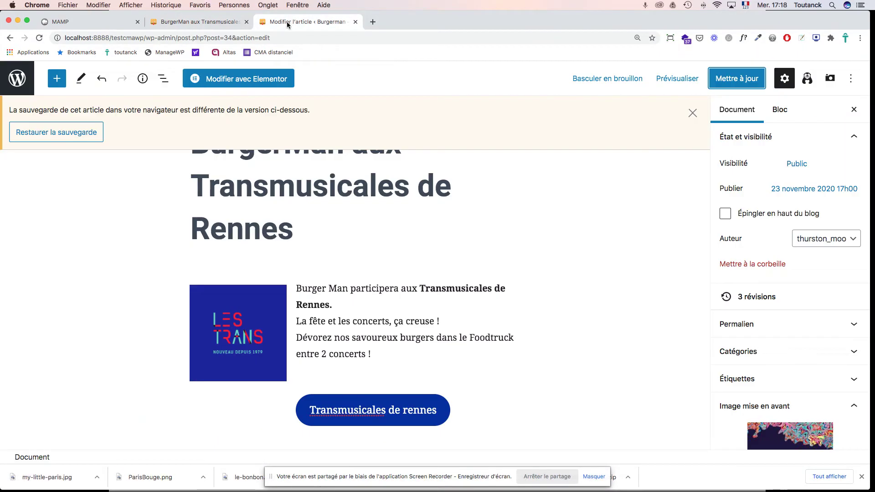
Step: Update the Transmusicales post once more and return to the Articles list
scroll(575, 285, up, 2)
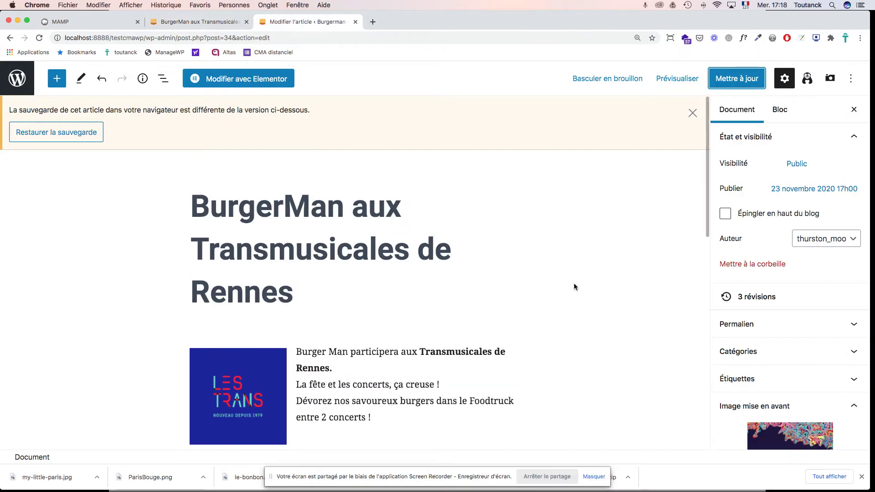
click(745, 81)
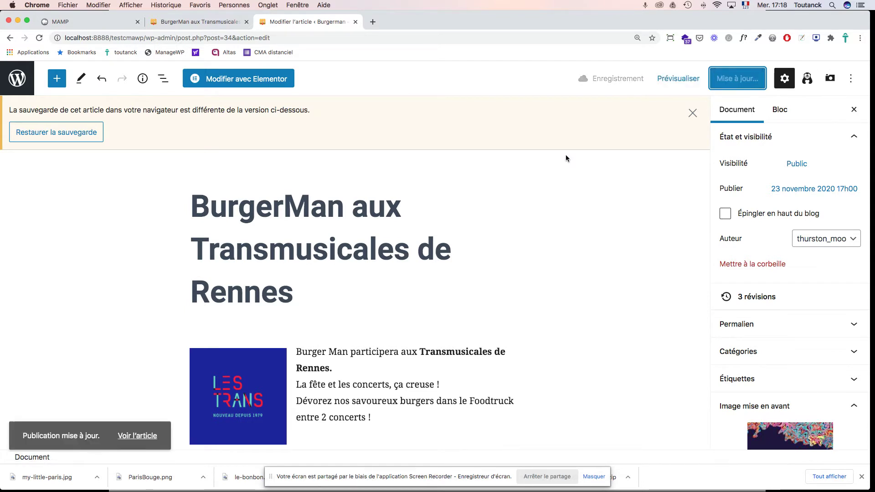
click(19, 80)
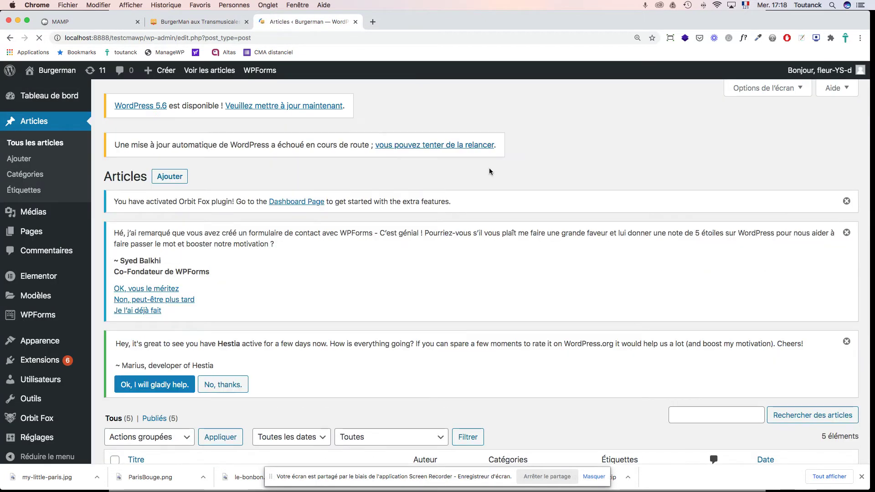
Step: Open the Vegan burger post, set burgerman-vegan-burger as its featured image, and update it
scroll(490, 171, down, 10)
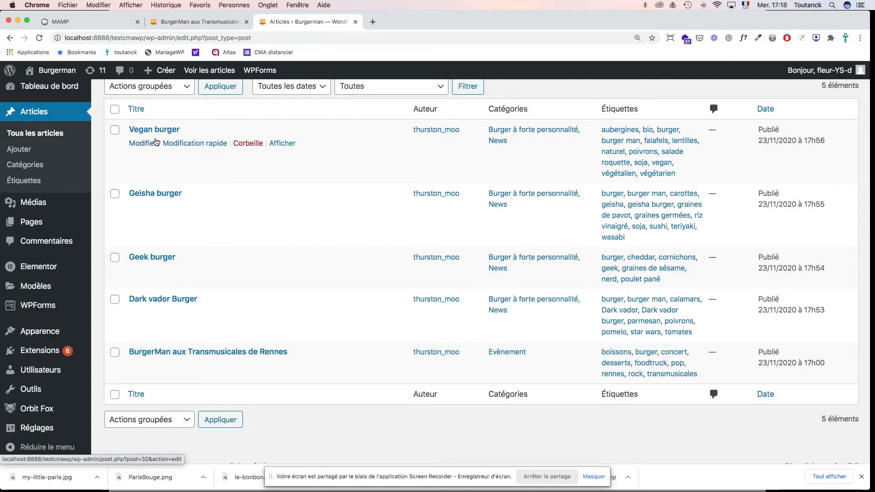
click(155, 132)
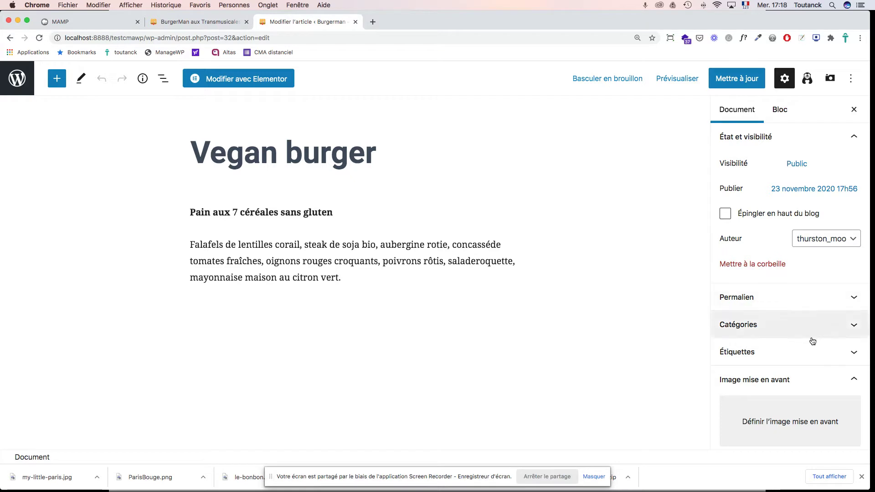
click(797, 387)
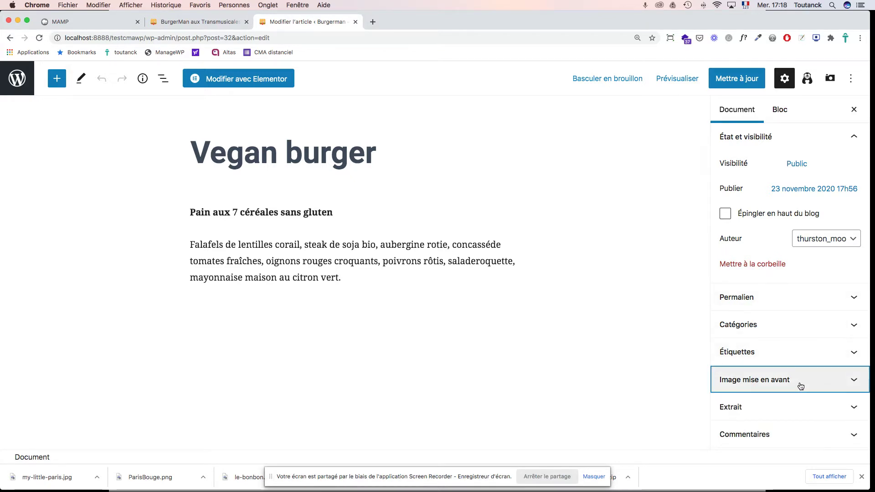
scroll(800, 387, down, 5)
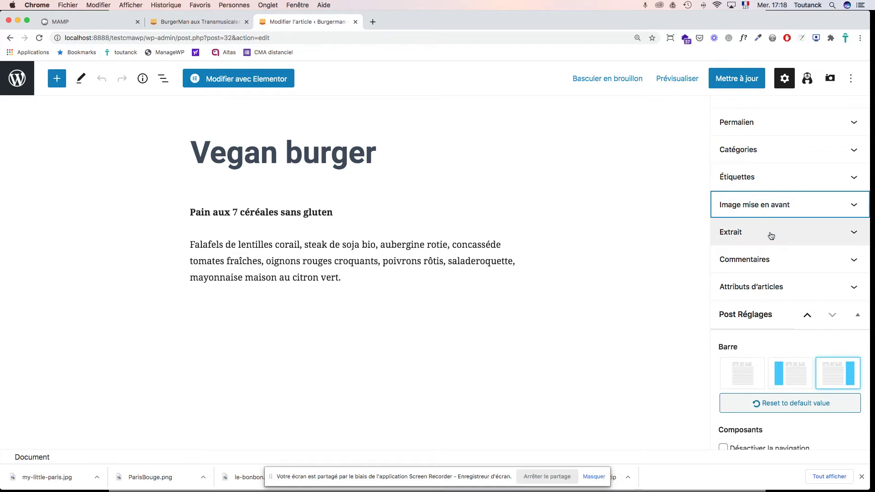
click(765, 209)
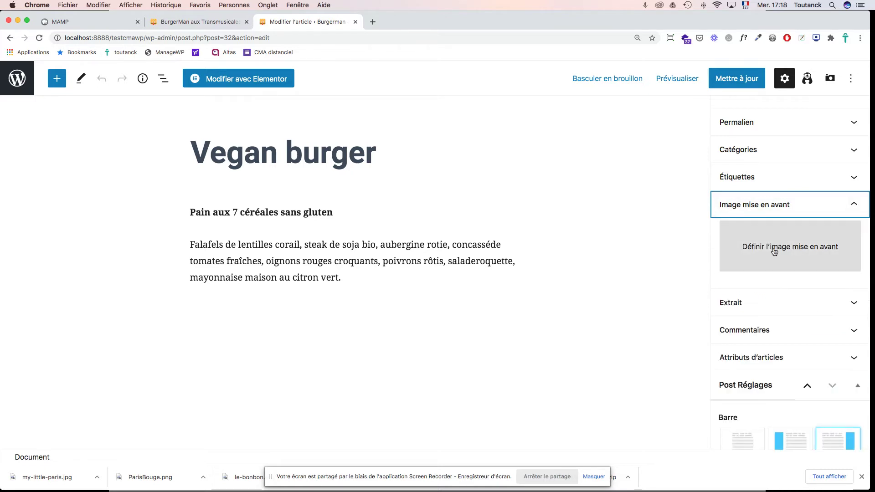
click(775, 248)
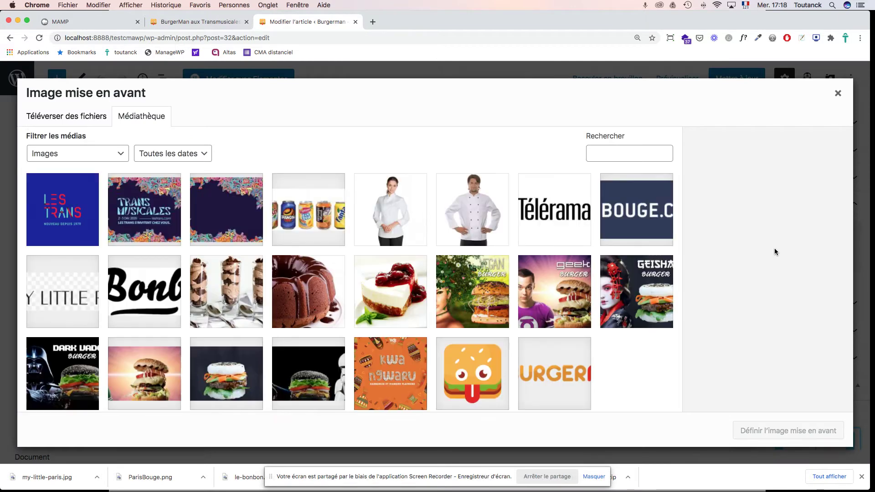
click(491, 296)
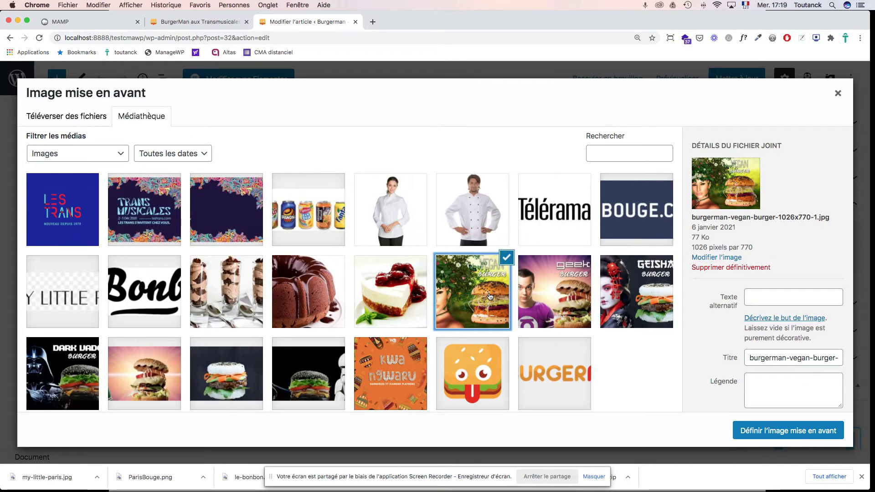
click(782, 432)
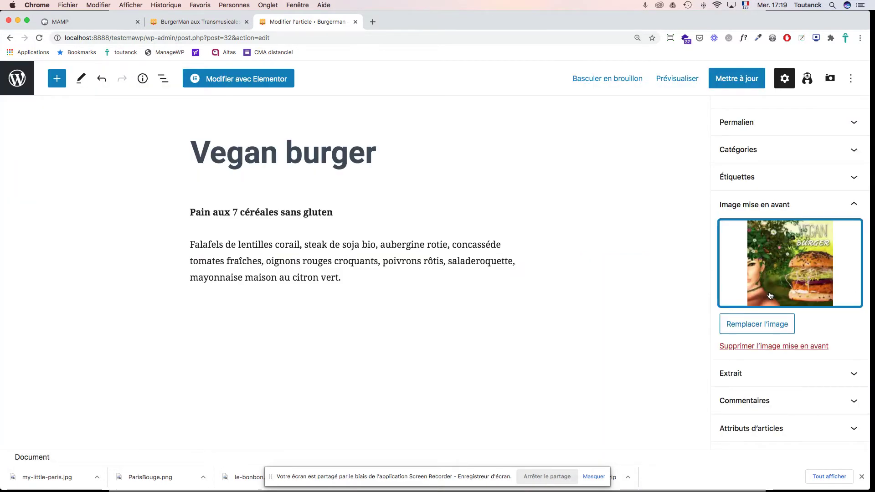
click(738, 79)
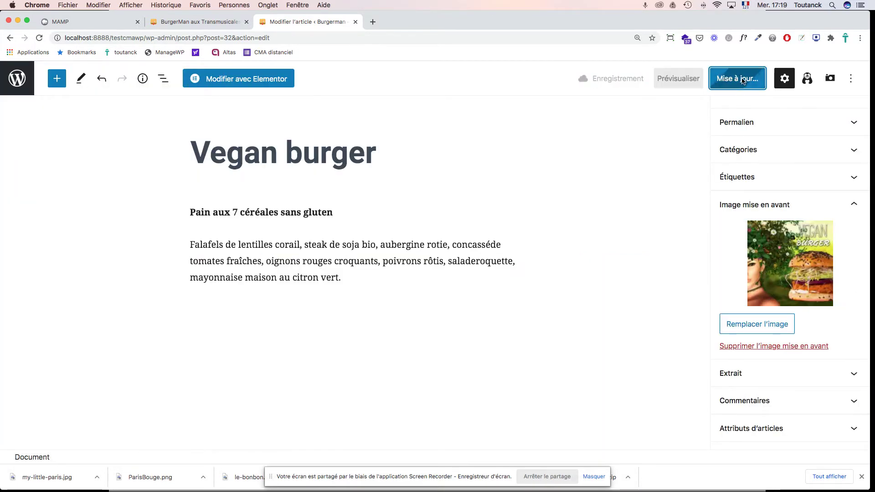
Step: On the live site, open the Actualités news listing and browse the burger posts
click(203, 23)
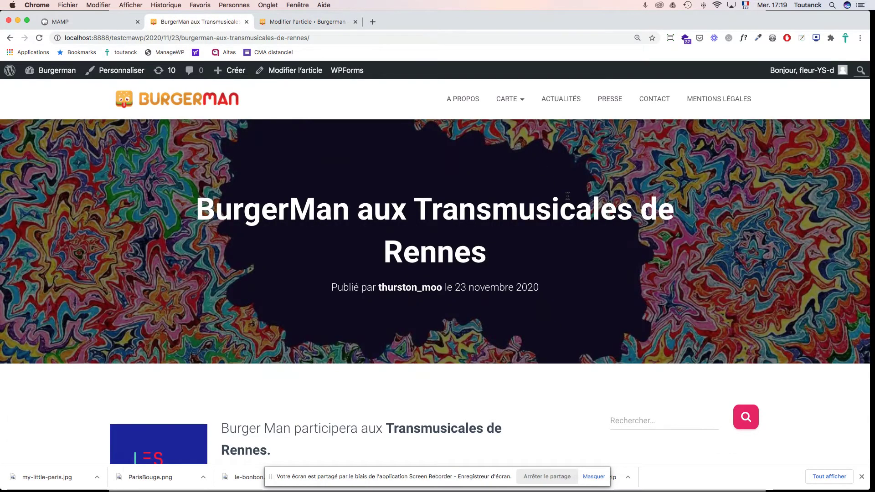
click(561, 102)
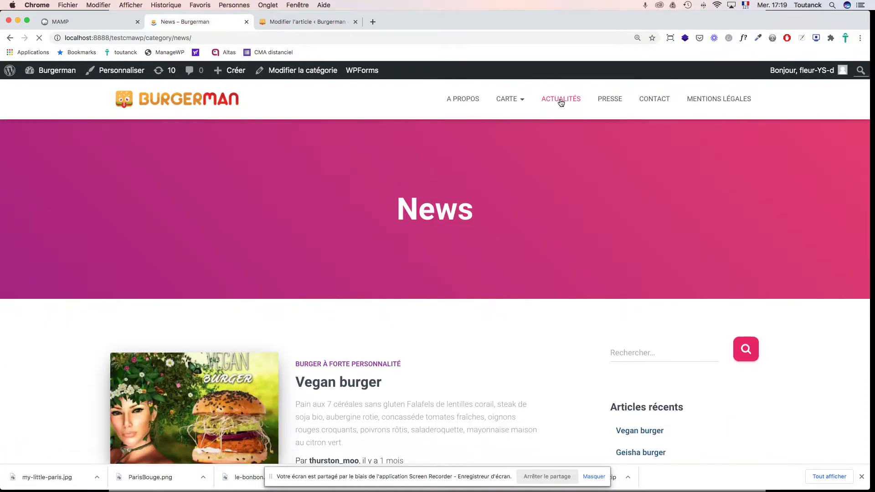
scroll(522, 178, down, 5)
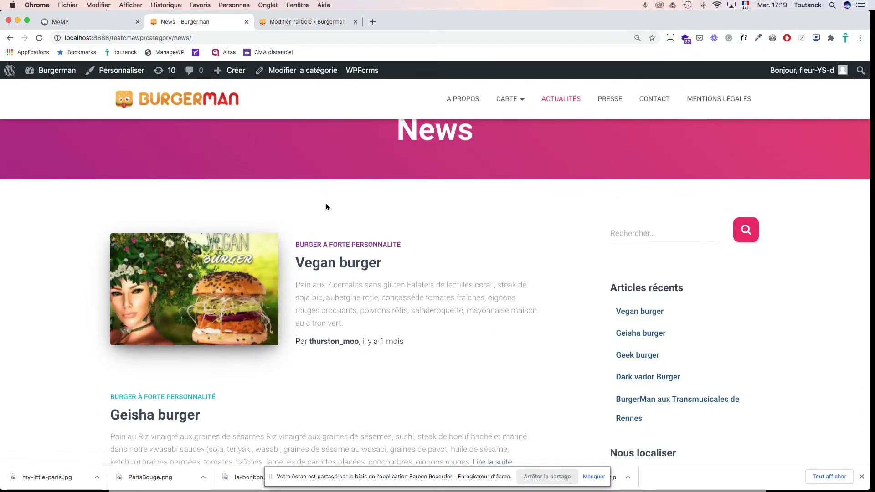
scroll(326, 207, down, 2)
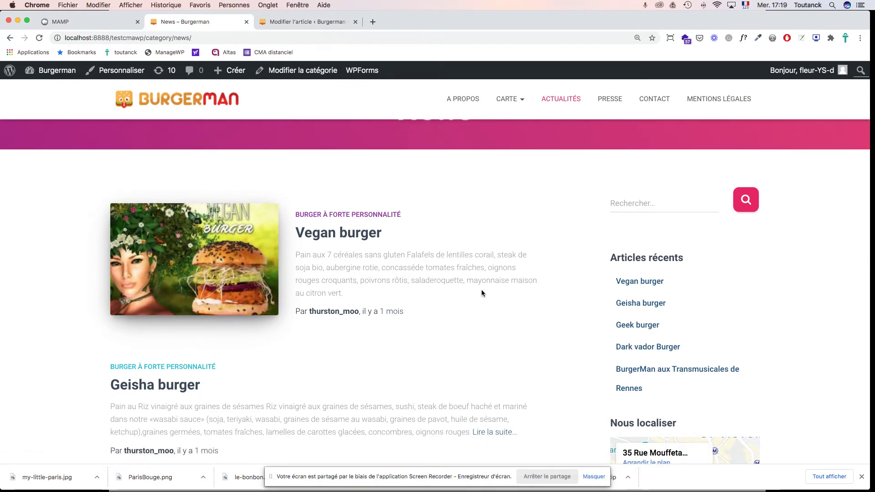
scroll(482, 291, up, 3)
scroll(483, 292, up, 2)
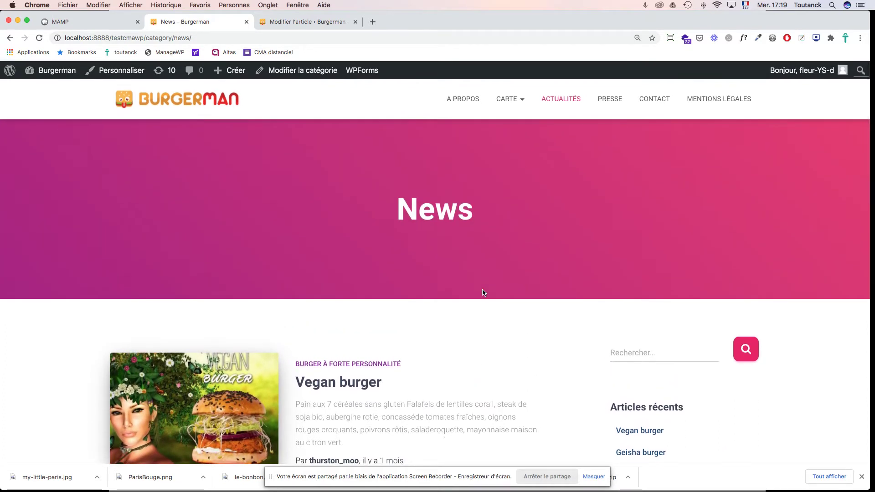
scroll(482, 292, down, 5)
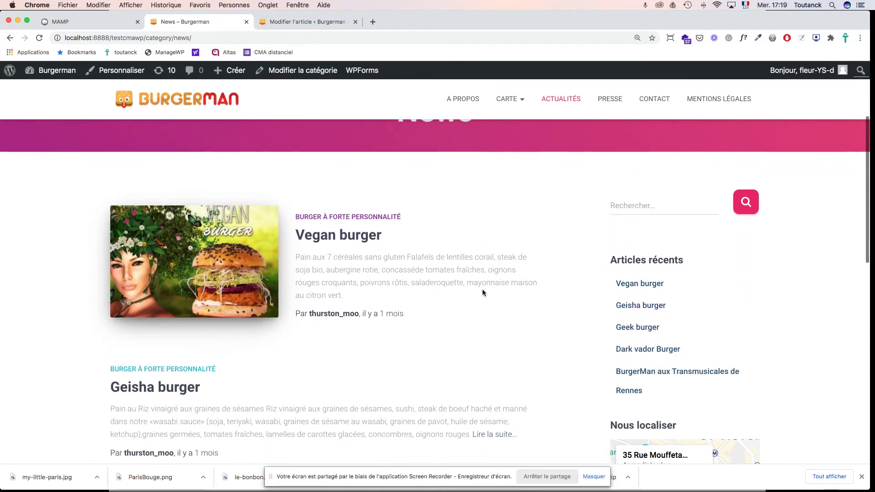
scroll(360, 217, down, 1)
Step: Open the Burger à forte personnalité category, then the Vegan burger article with its header picture
click(359, 218)
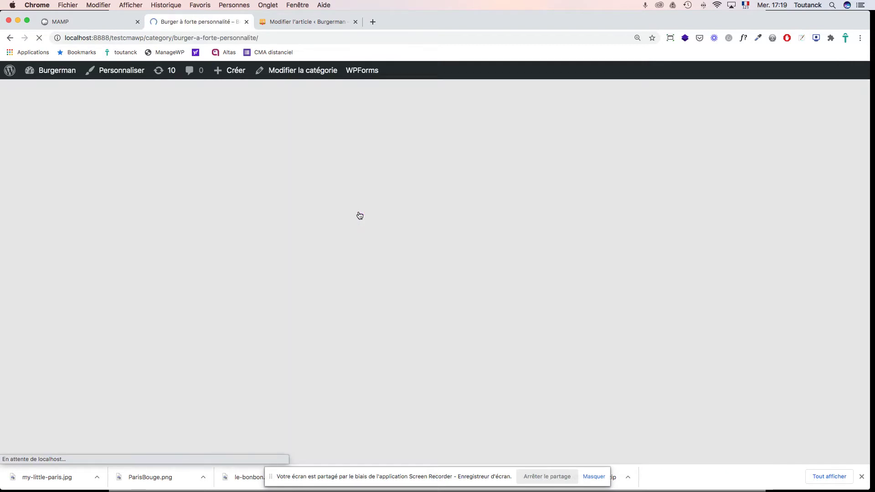
scroll(416, 259, down, 2)
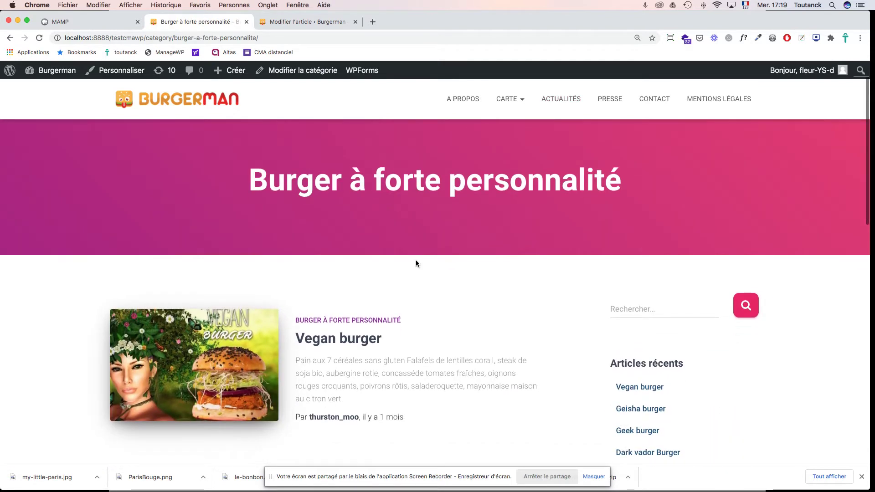
scroll(416, 263, down, 2)
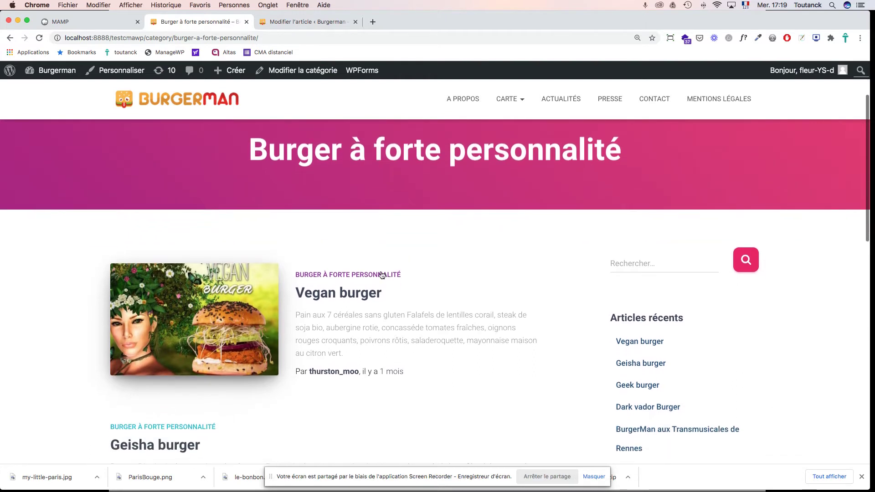
click(344, 295)
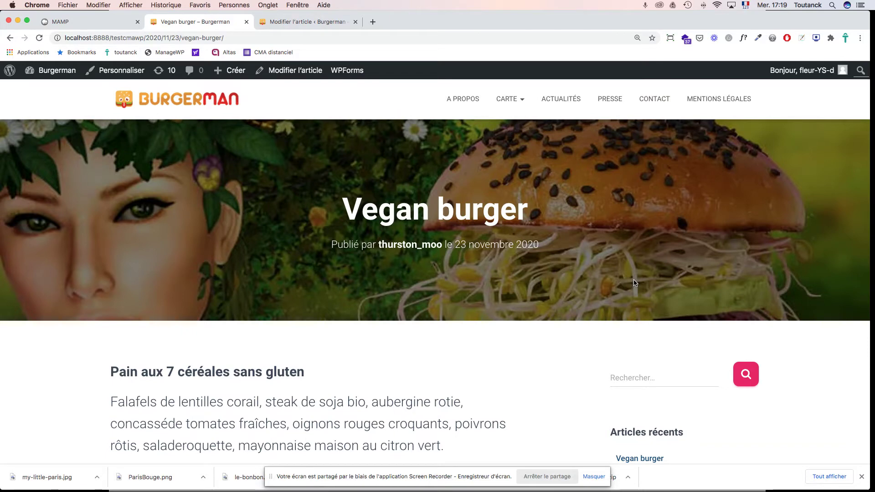
scroll(635, 282, down, 3)
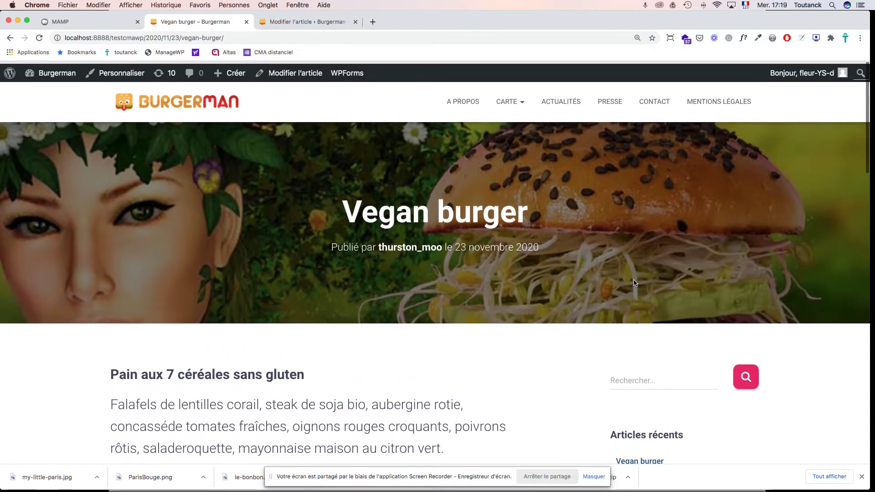
scroll(634, 282, down, 2)
scroll(634, 283, up, 5)
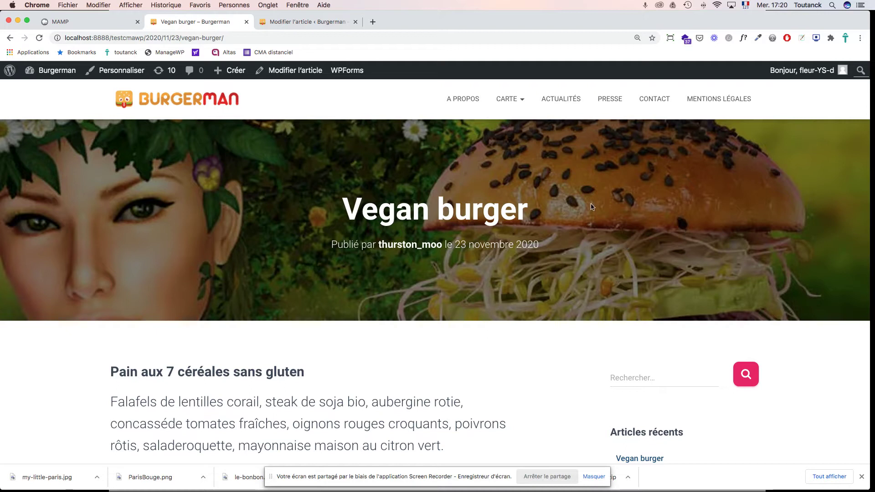
Step: Update the Vegan burger post again, then open Geisha burger from the Articles list
click(308, 24)
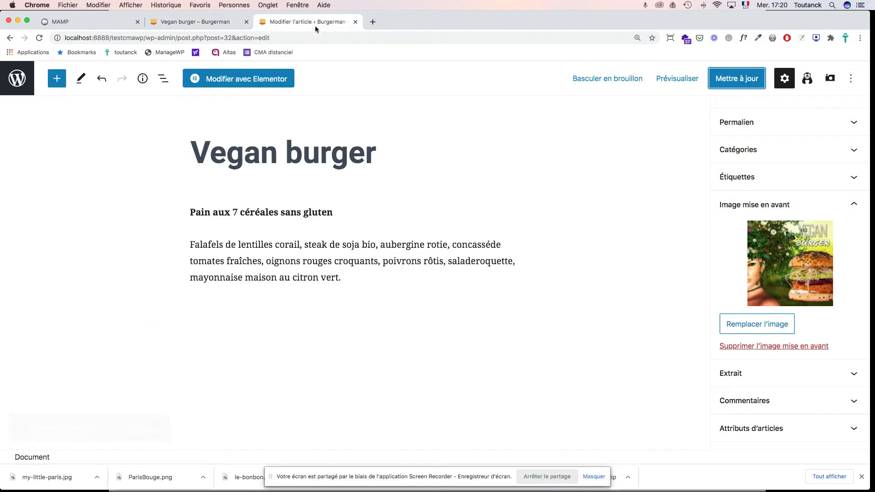
click(733, 81)
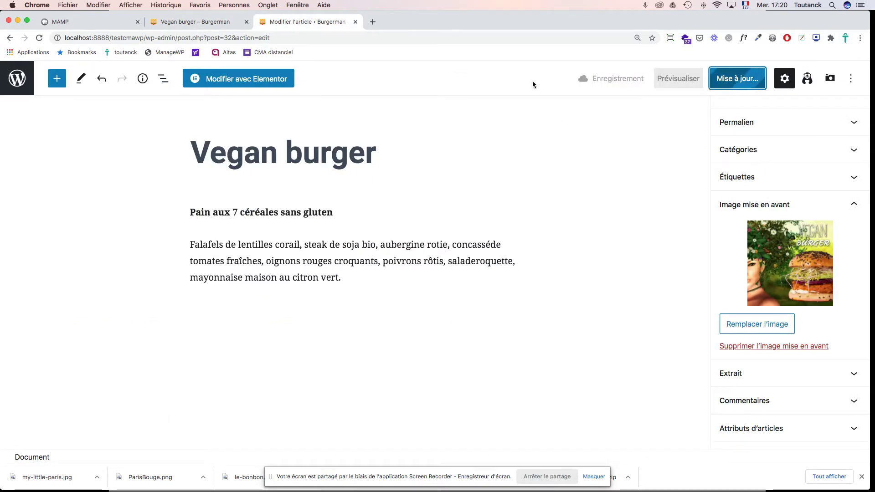
click(17, 78)
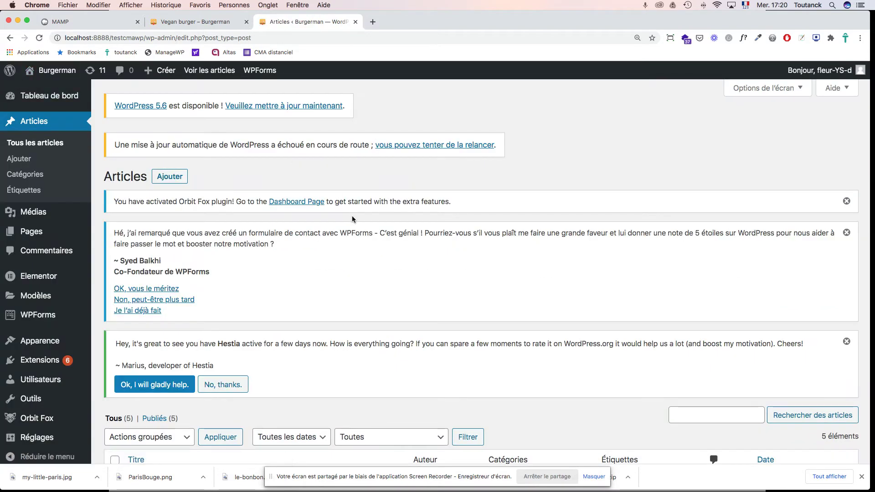
scroll(351, 215, down, 3)
scroll(352, 219, down, 5)
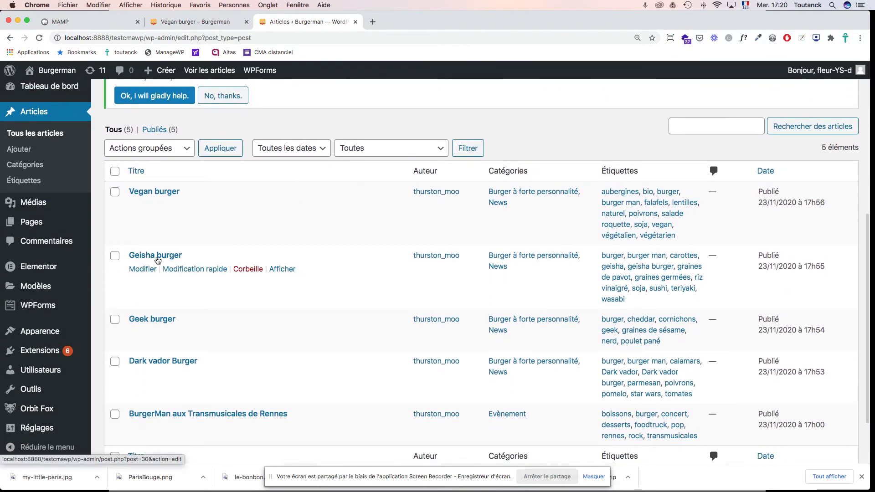
click(157, 256)
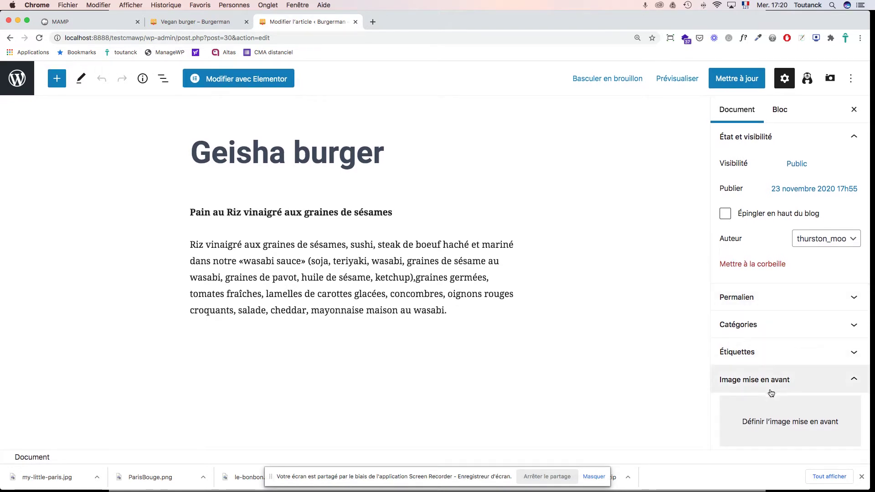
Step: Pick the Geisha burger picture and set its title and alt text to 'Geisha Burger'
click(768, 424)
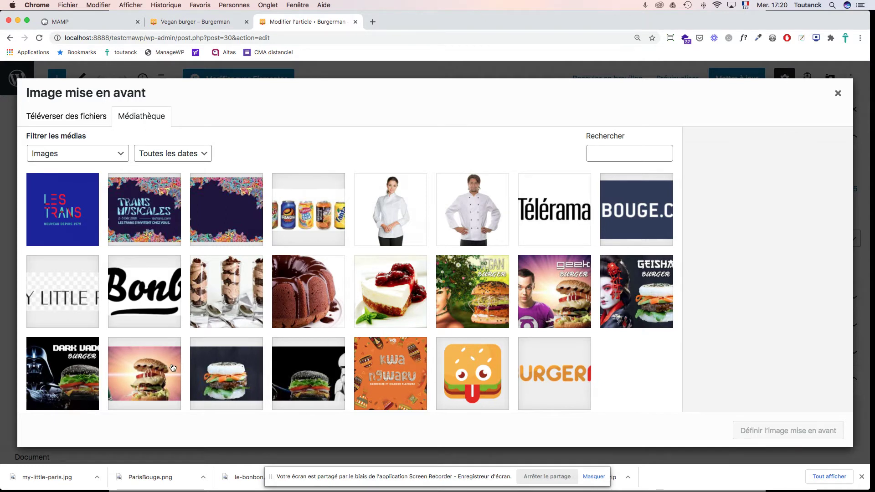
scroll(501, 288, down, 1)
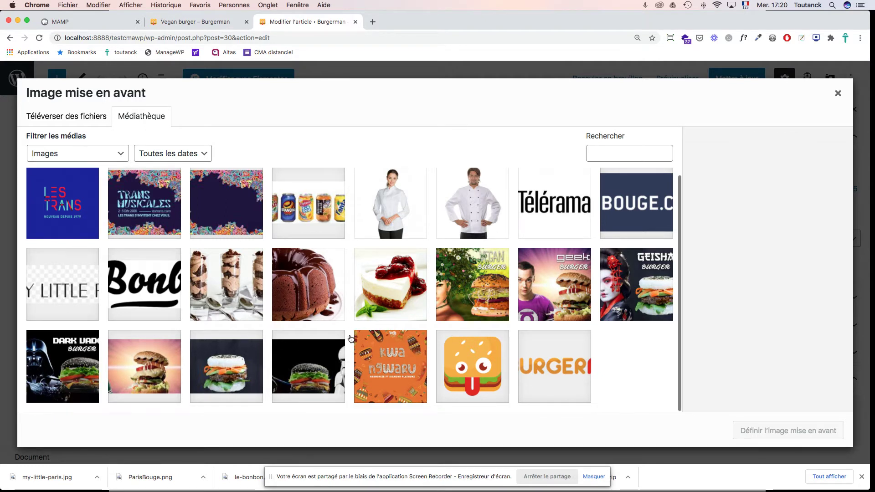
click(666, 283)
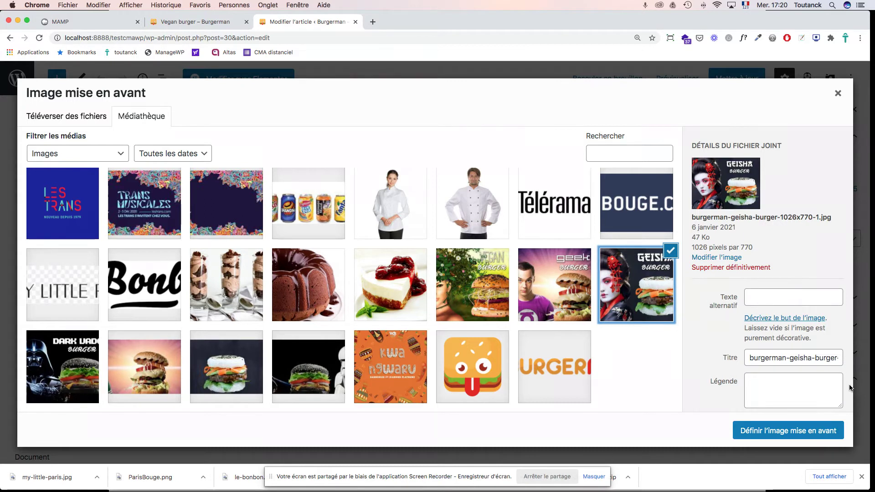
triple_click(757, 357)
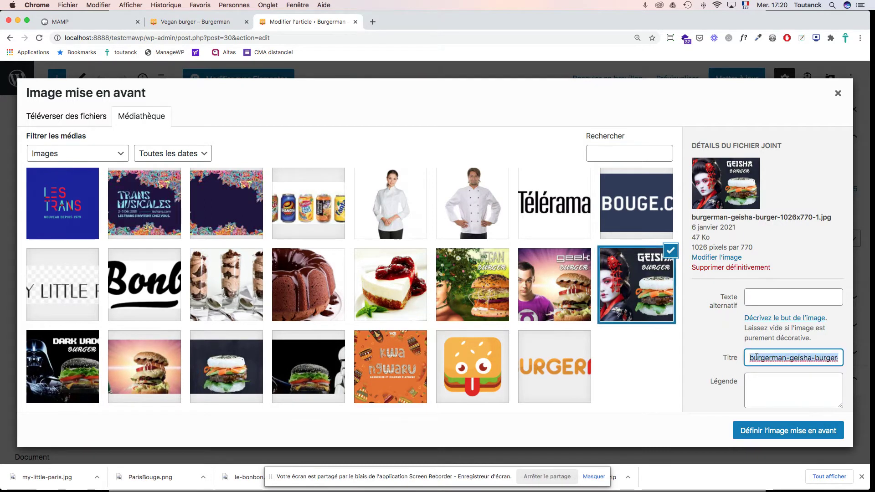
text(Geisha)
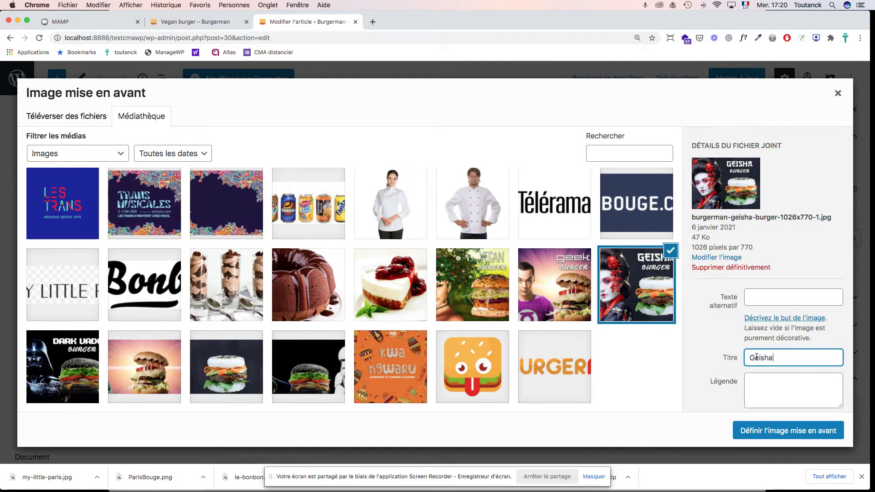
text( Burger)
triple_click(757, 358)
key(super+c)
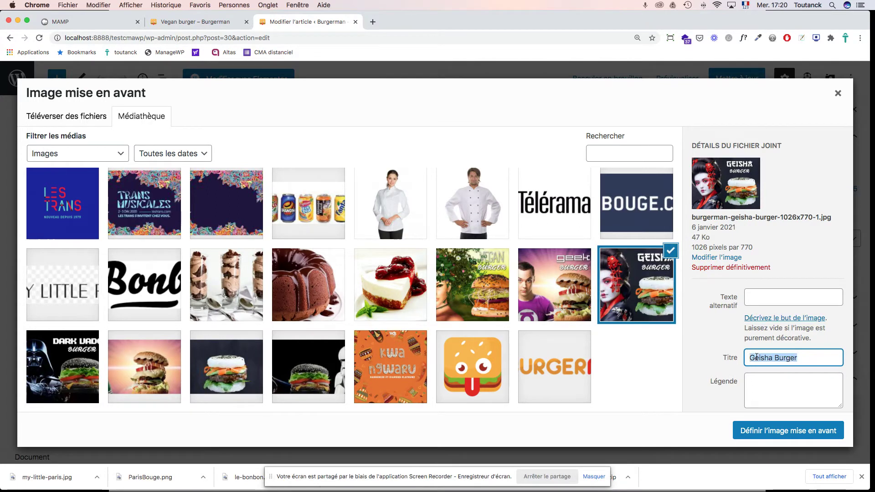
click(787, 295)
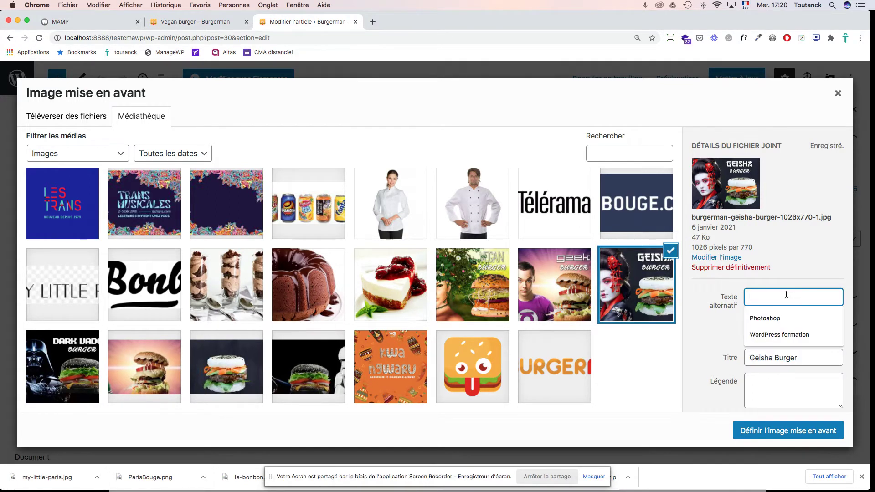
key(super+v)
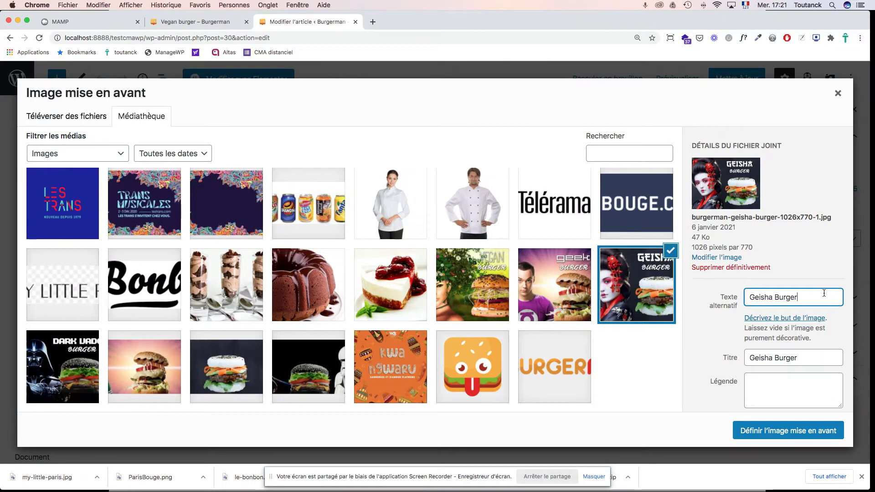
Step: Make the Geisha burger picture the featured image and update the post
scroll(838, 319, down, 5)
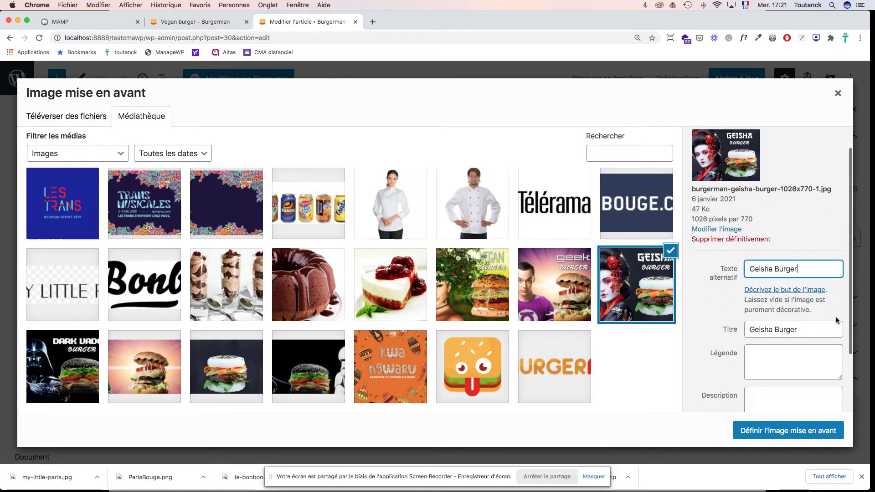
click(791, 436)
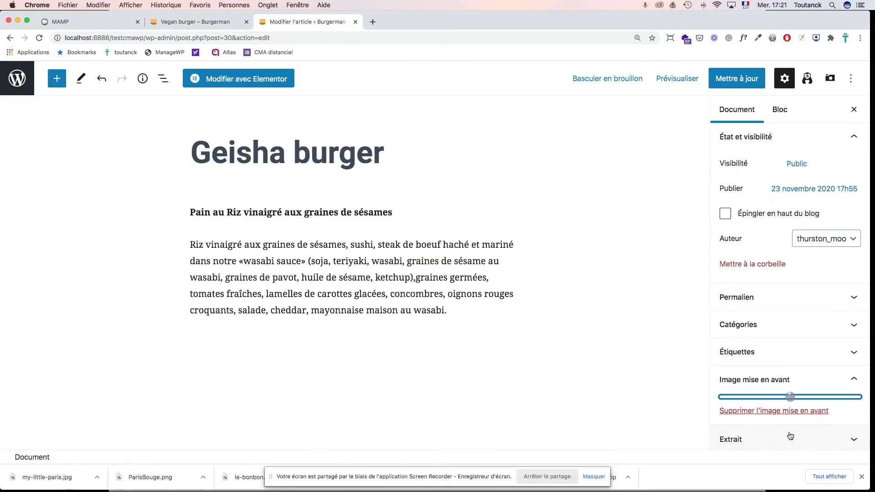
scroll(824, 323, down, 6)
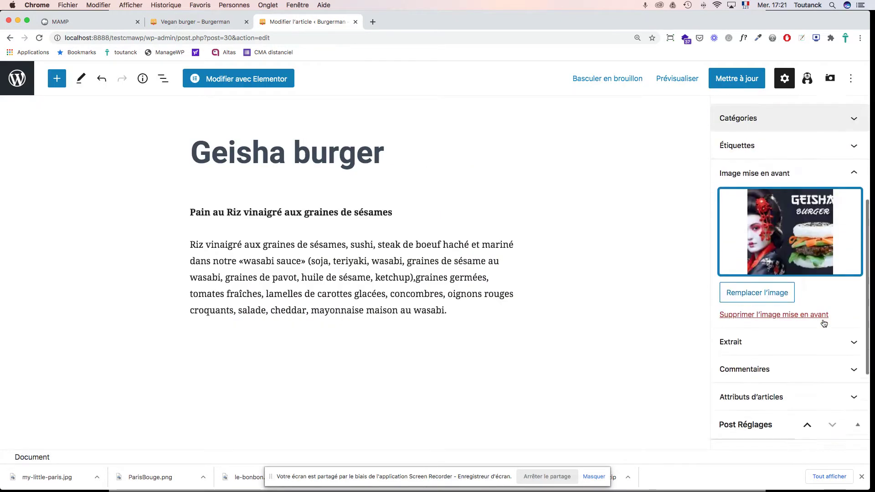
scroll(824, 324, up, 4)
scroll(824, 323, up, 2)
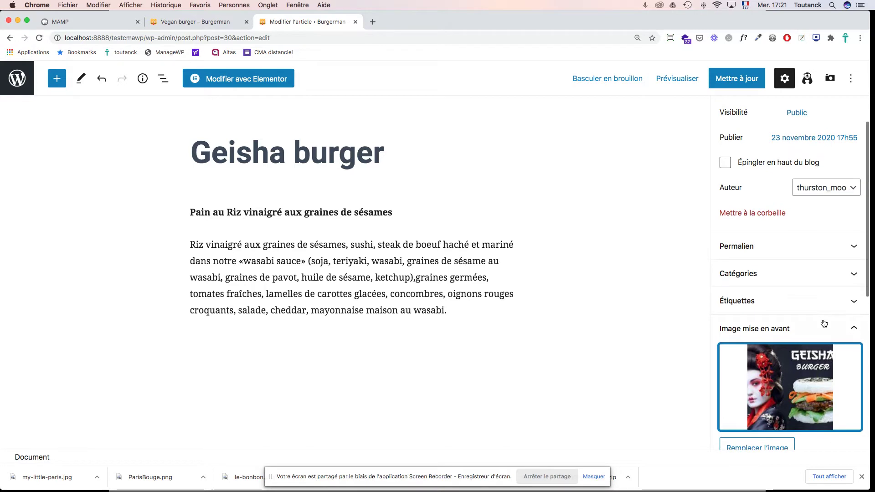
scroll(824, 324, down, 4)
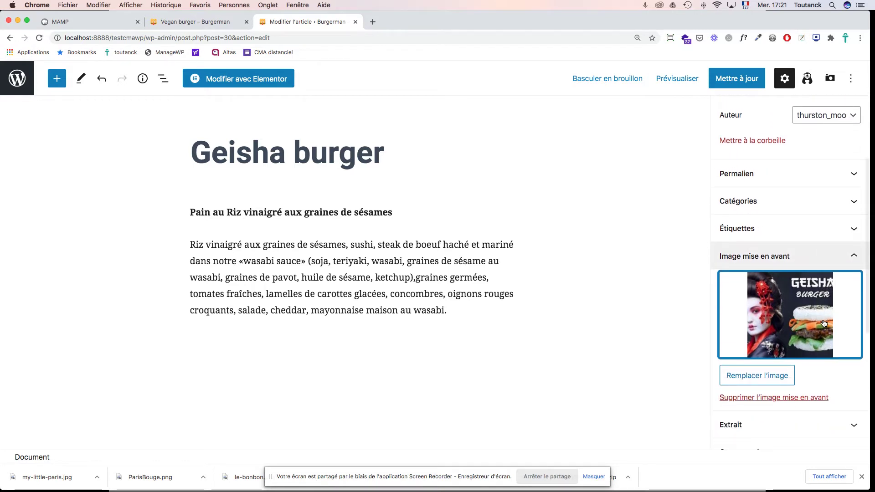
click(738, 81)
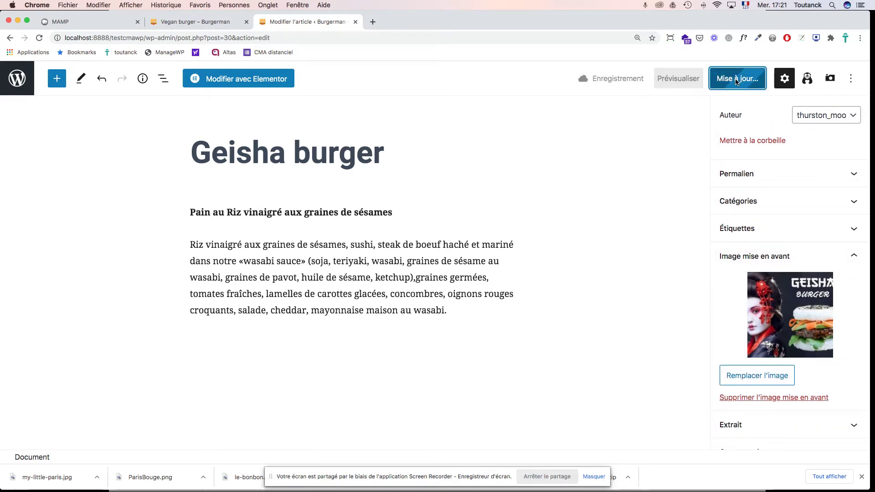
click(210, 24)
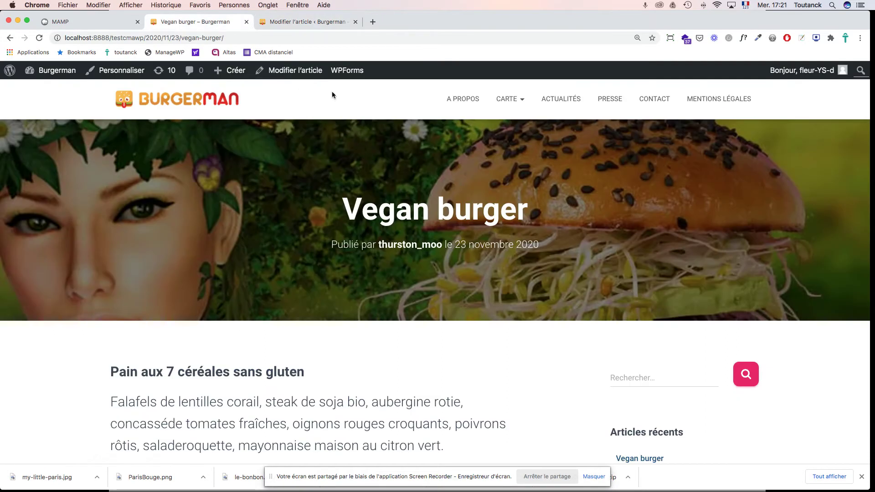
click(558, 105)
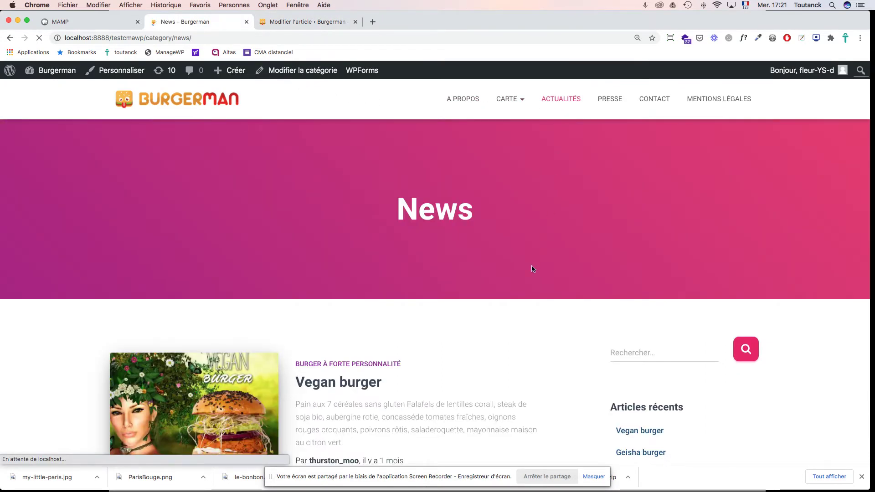
scroll(532, 269, down, 5)
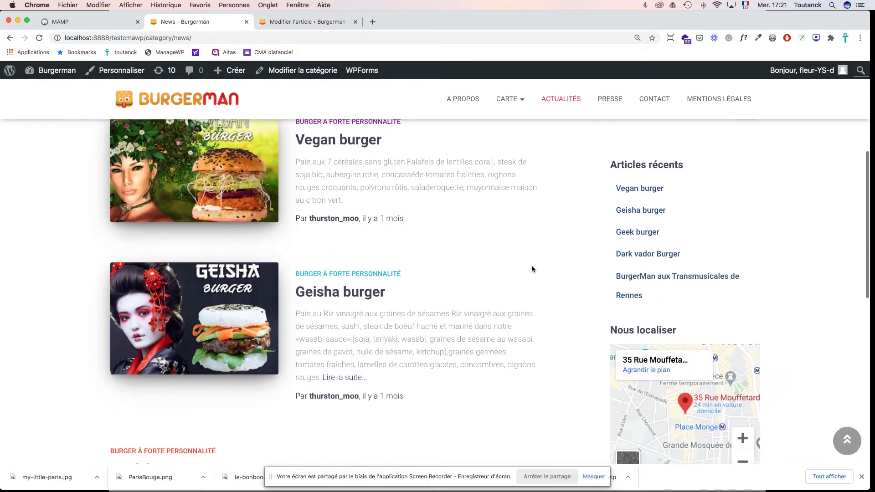
scroll(319, 292, up, 1)
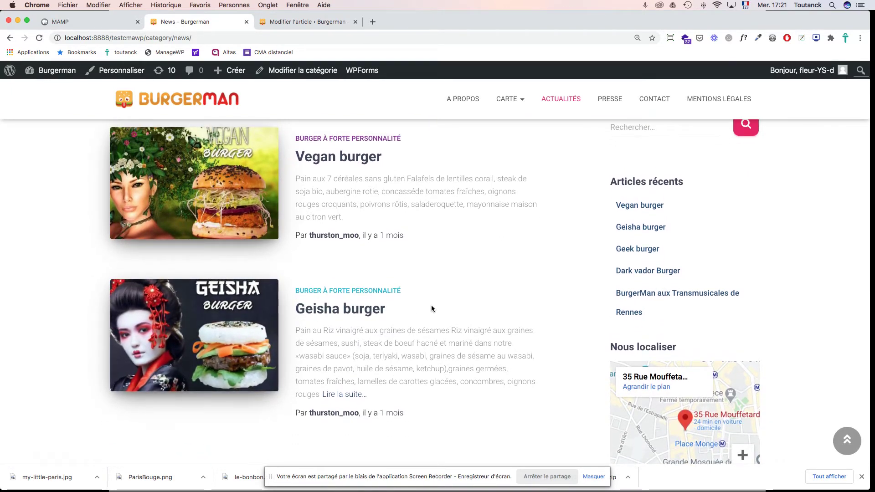
scroll(431, 309, up, 3)
scroll(431, 309, down, 6)
scroll(431, 310, up, 2)
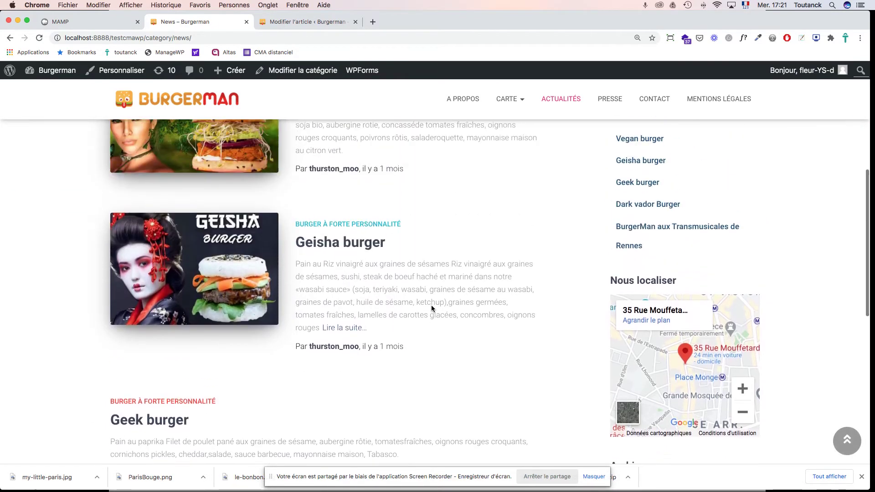
click(313, 23)
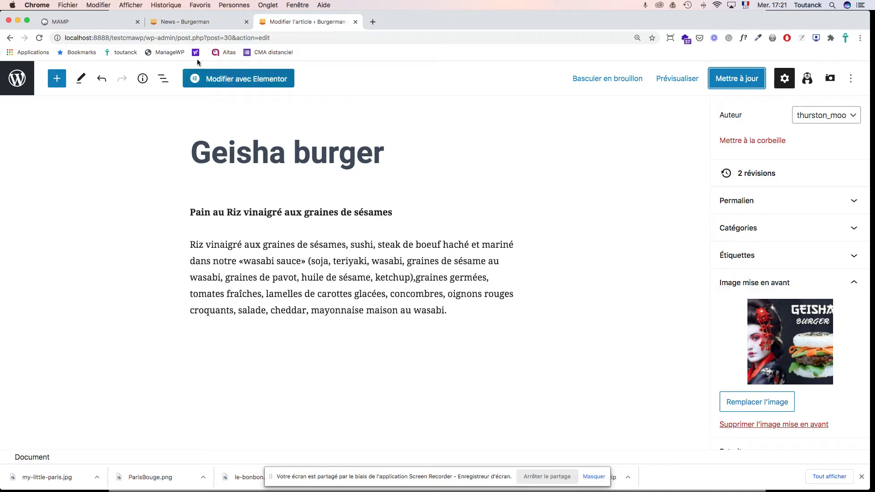
Step: Open the Vegan burger post from Articles and bring up its featured image in the media library
click(6, 83)
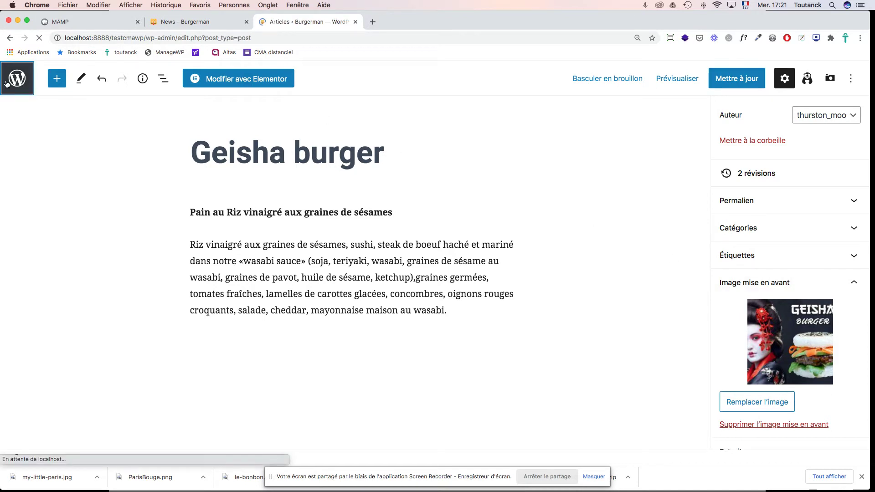
scroll(335, 270, down, 10)
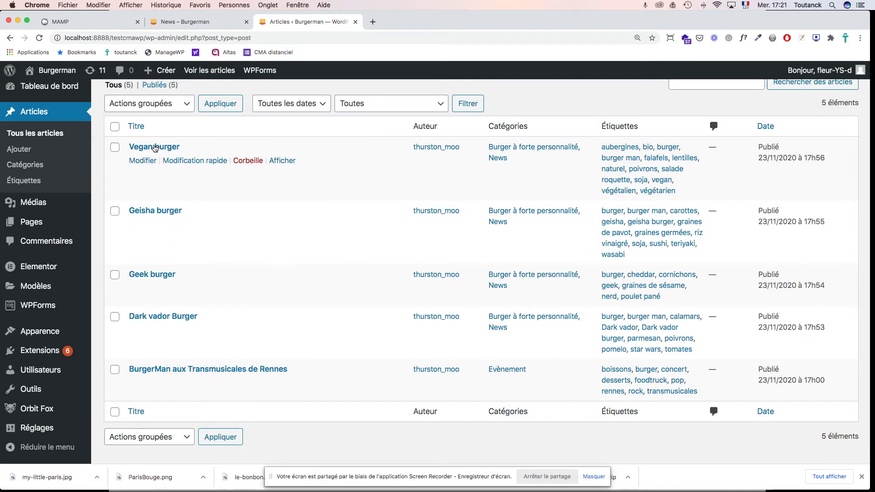
click(155, 148)
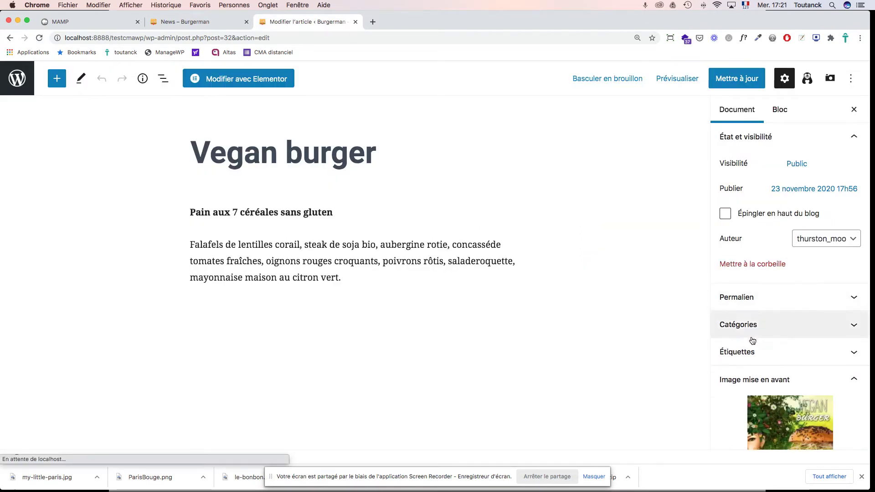
scroll(775, 339, down, 3)
click(772, 336)
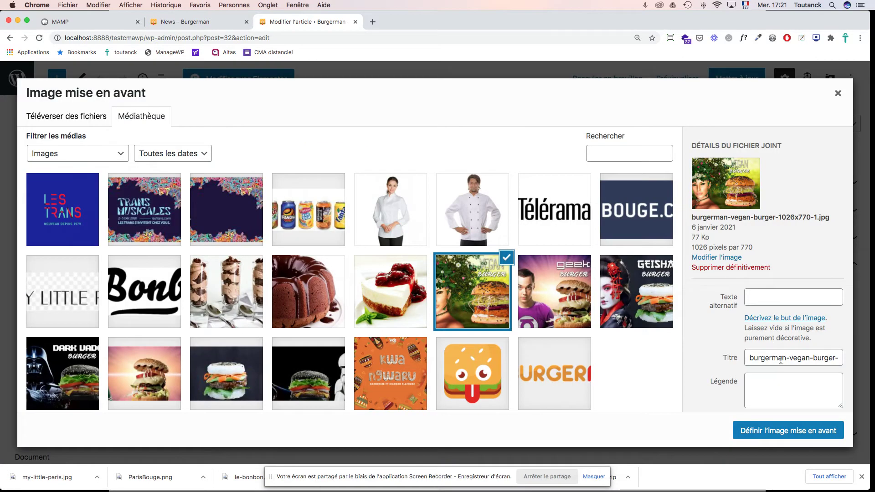
Step: Title and alt-text the image 'Vegan burger', set it as featured, and update the post
triple_click(780, 360)
text(Vegan burger)
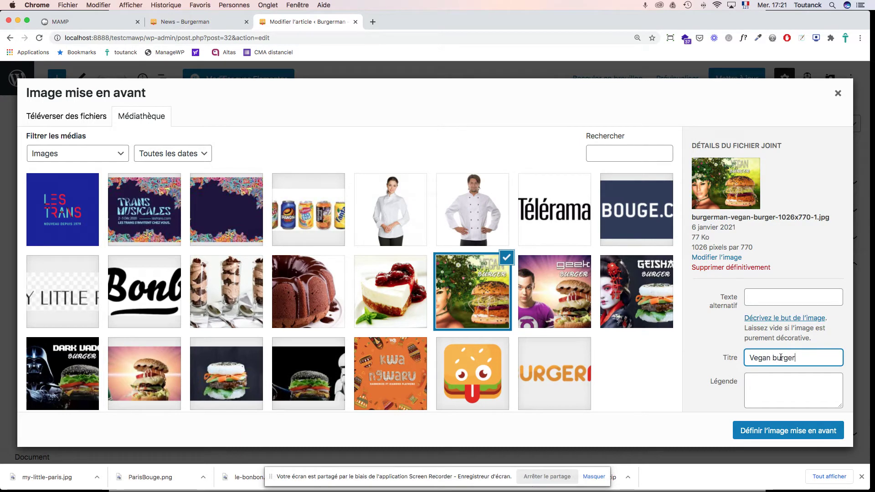
triple_click(781, 358)
key(super+c)
click(769, 292)
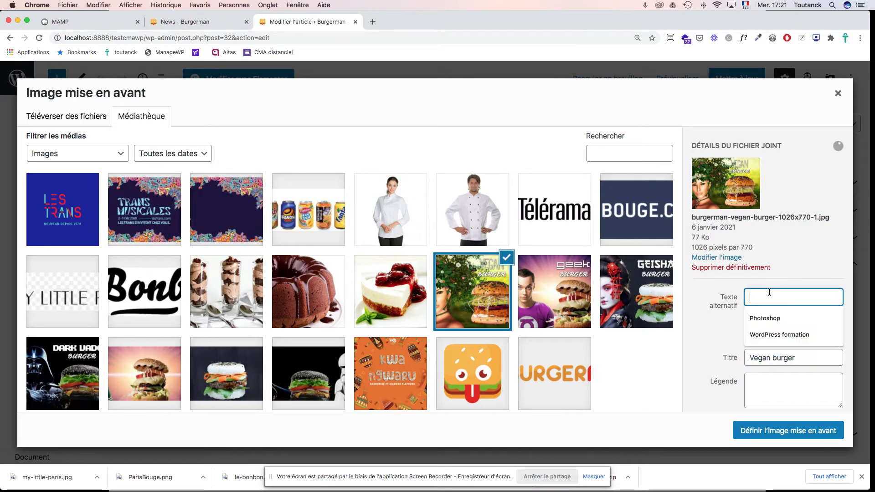
key(super+v)
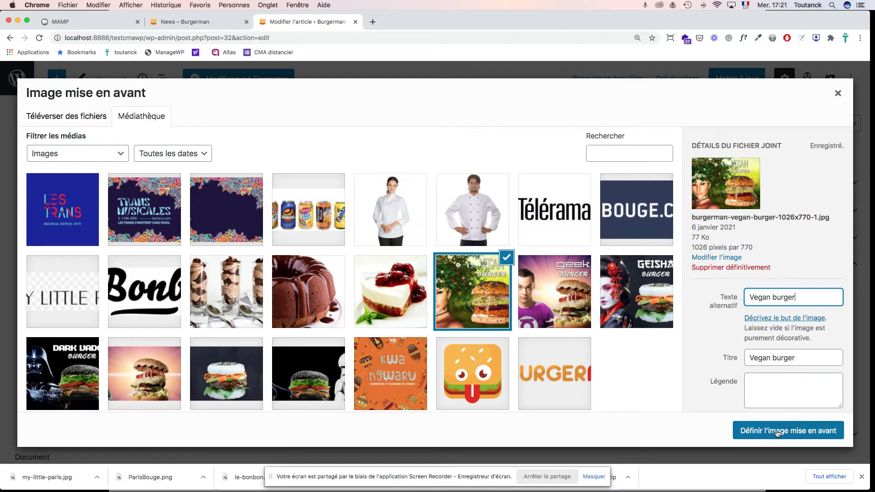
click(779, 432)
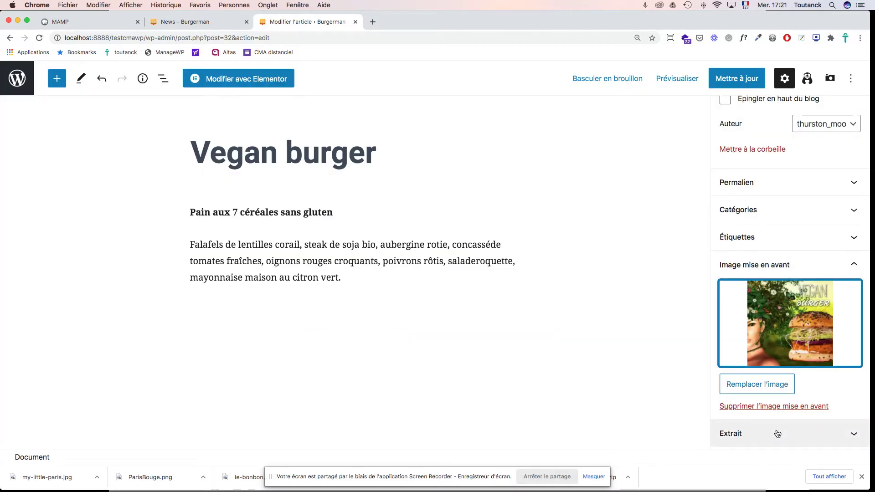
click(735, 79)
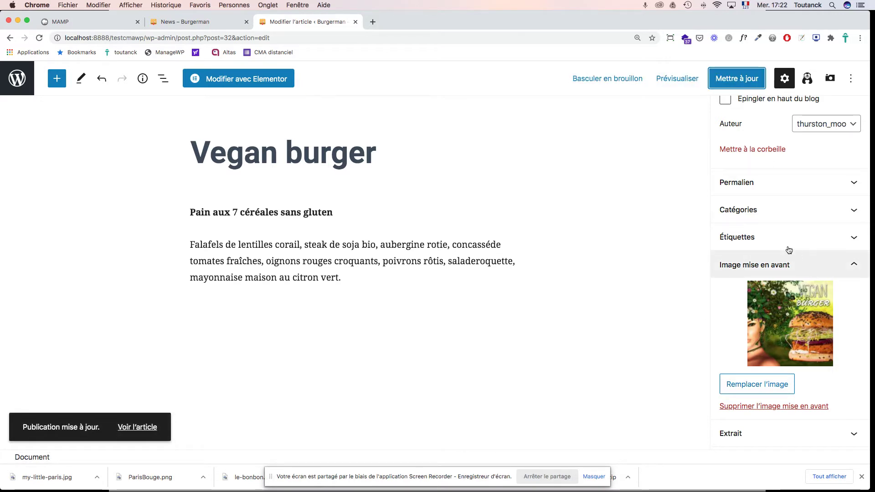
click(19, 79)
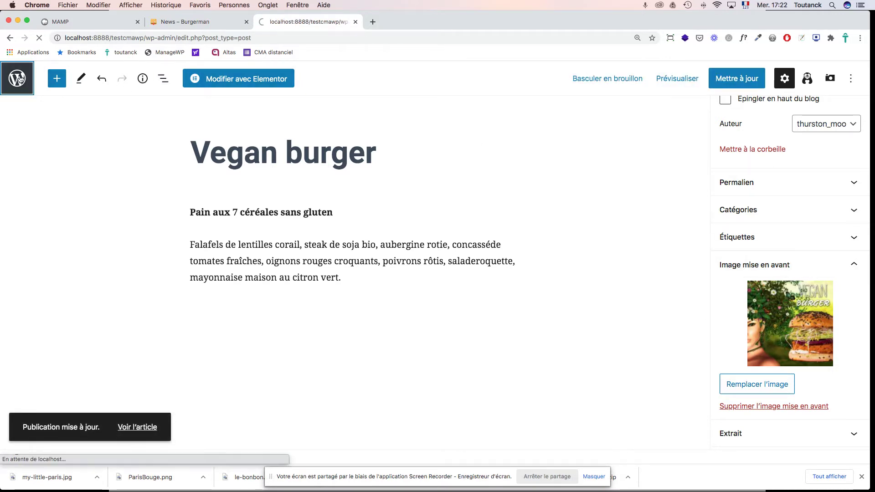
Step: Open the Geek burger post and pick the geek burger picture in the media library
scroll(516, 254, down, 7)
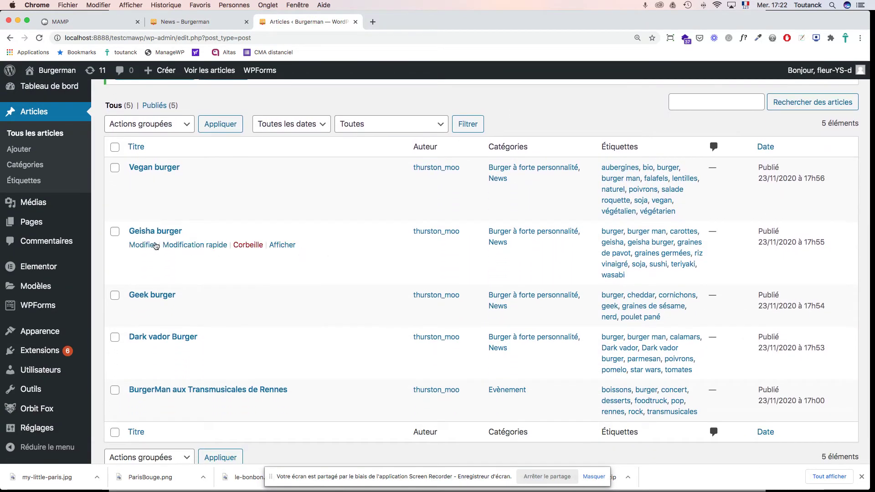
click(149, 297)
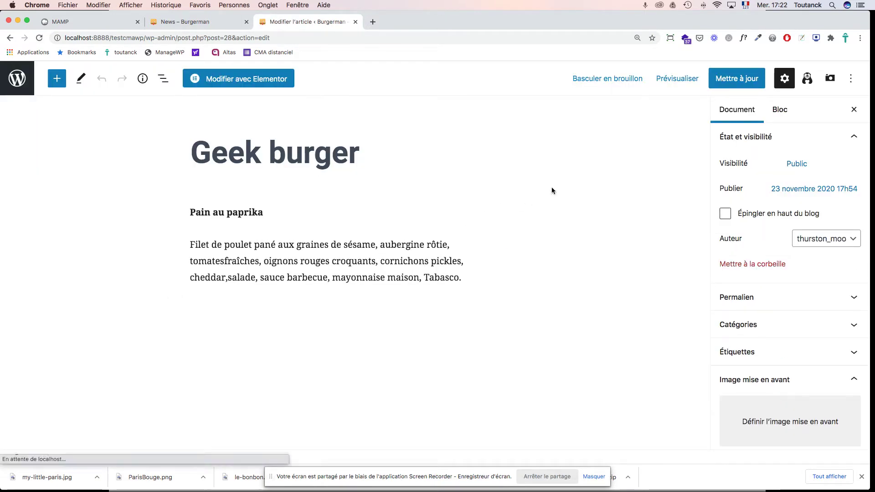
click(760, 382)
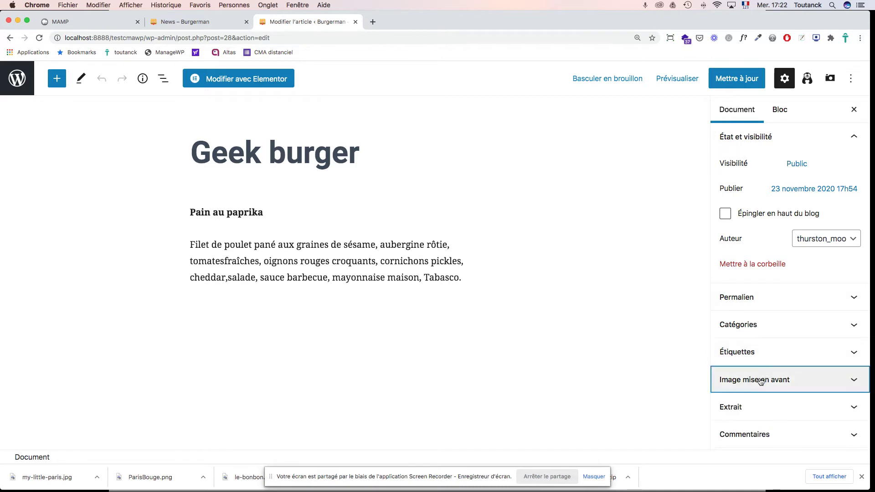
scroll(784, 386, down, 3)
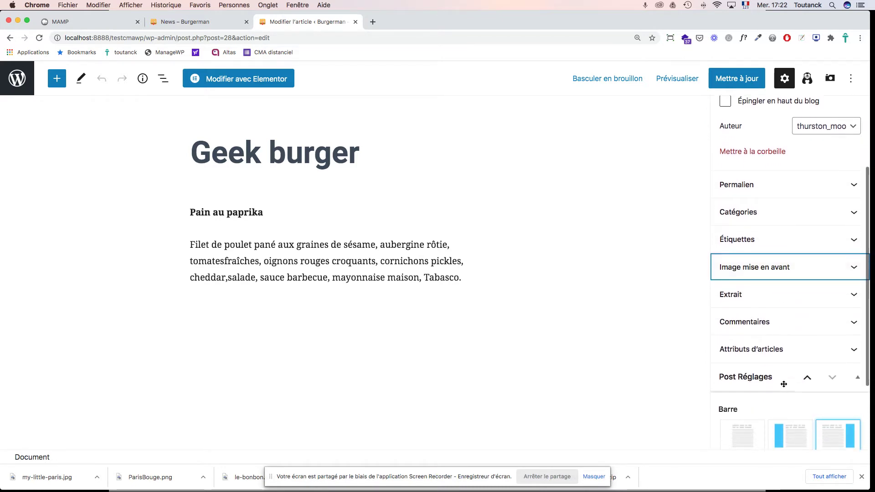
click(774, 264)
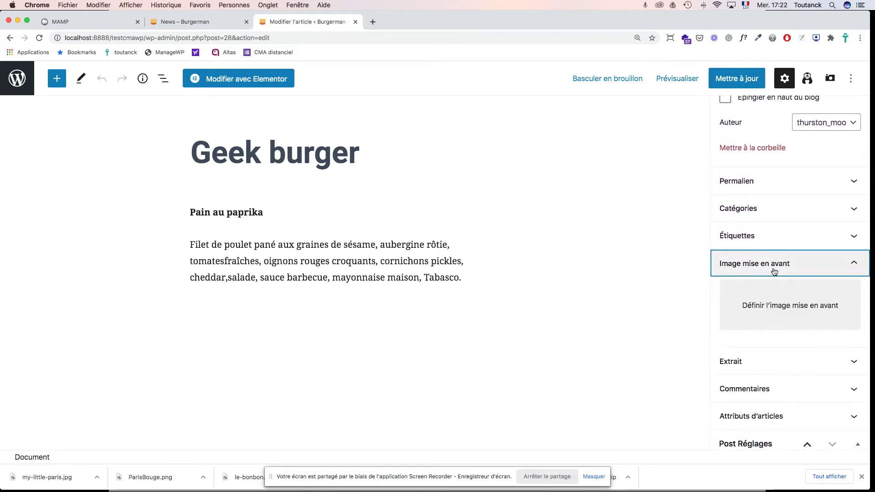
click(776, 306)
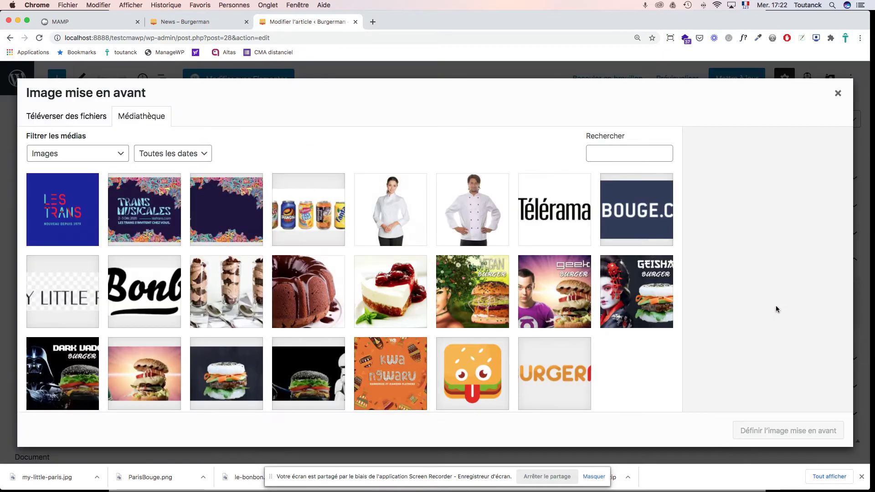
click(562, 299)
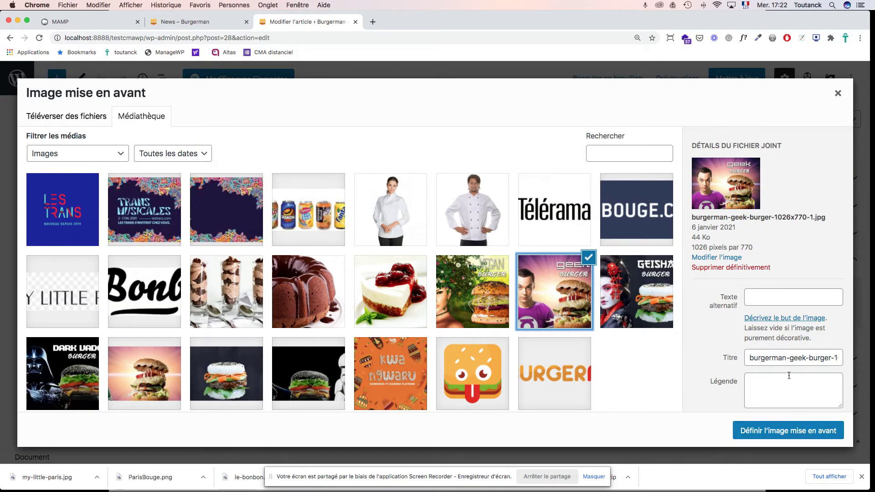
Step: Title and alt-text the image 'Geek burger', set it as featured, and update the post
triple_click(773, 358)
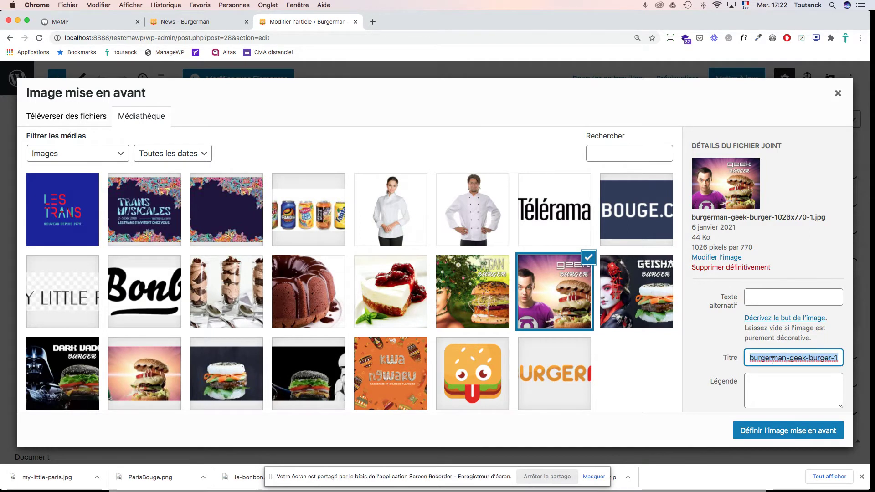
text(Geek burger)
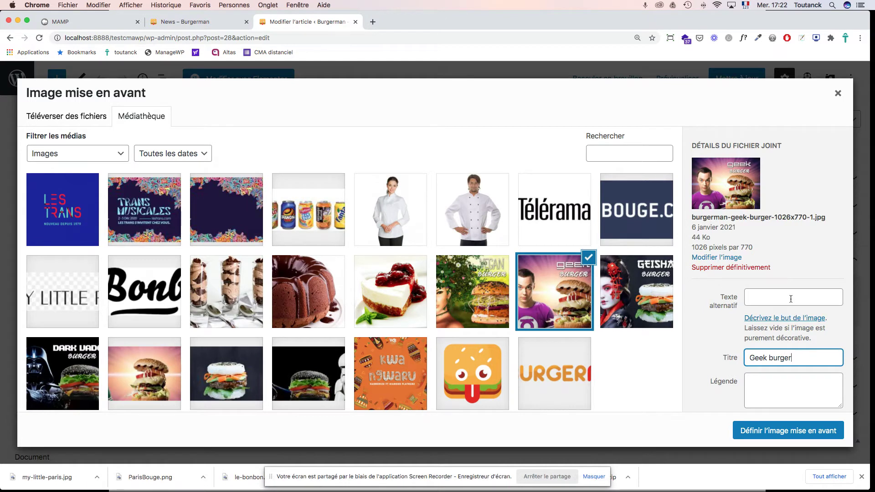
click(791, 299)
text(Geek burger)
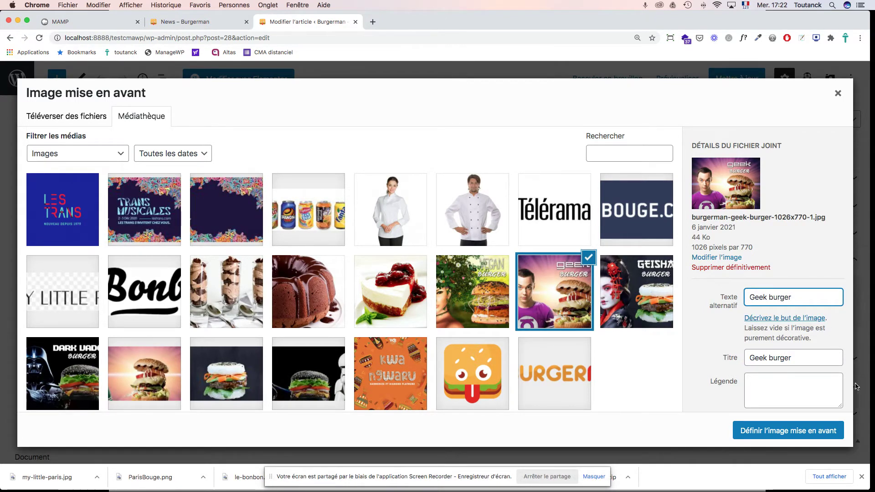
click(807, 431)
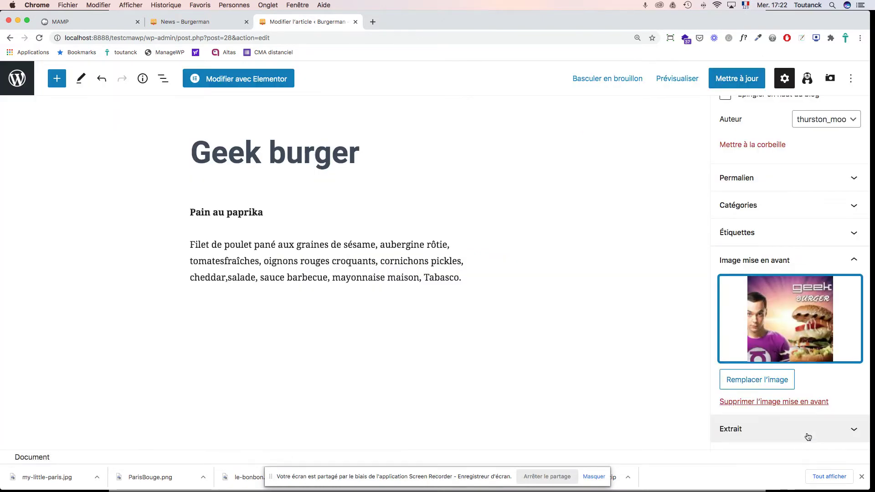
click(734, 82)
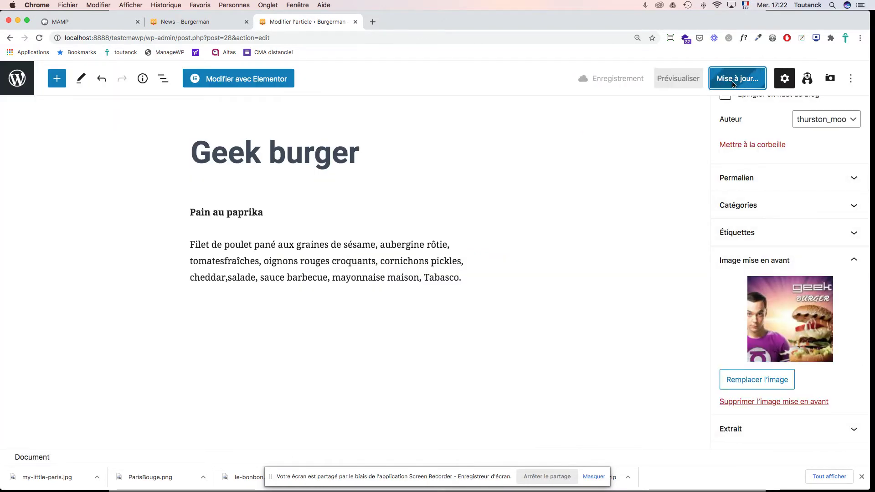
Step: Reload the live News – Burgerman page and scroll the list to check Geek burger's thumbnail
click(208, 21)
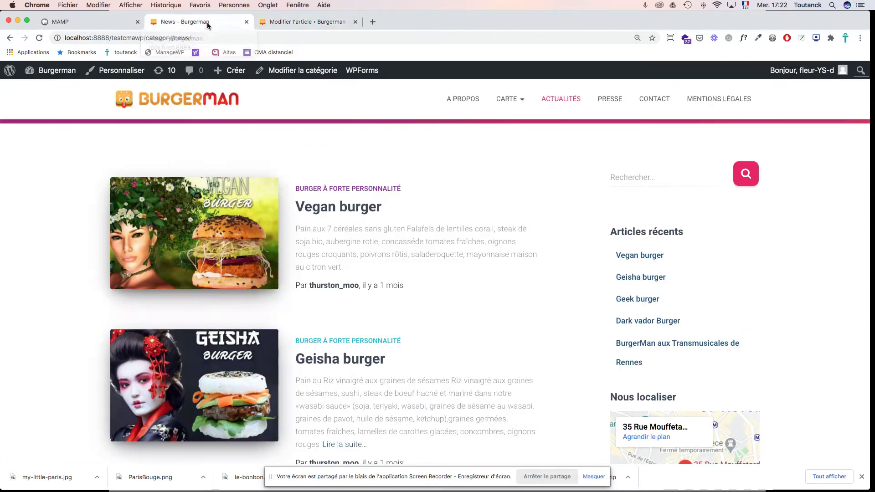
key(super+r)
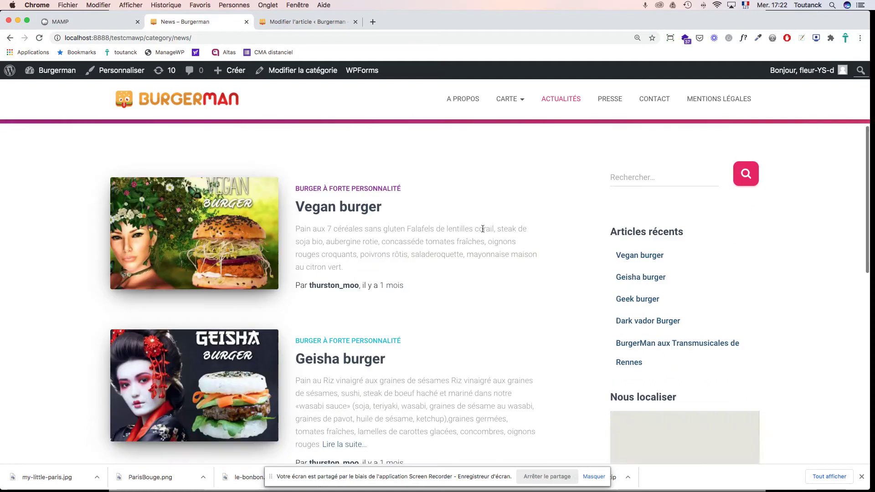
scroll(482, 228, down, 5)
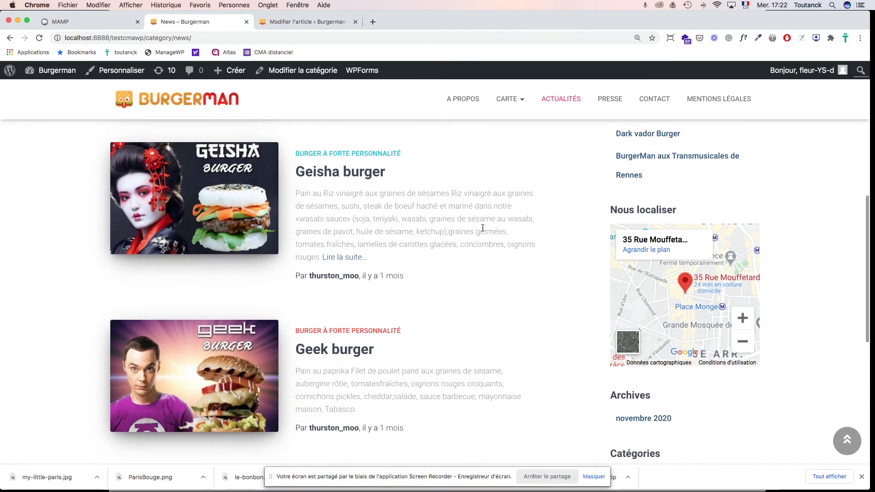
scroll(483, 228, down, 3)
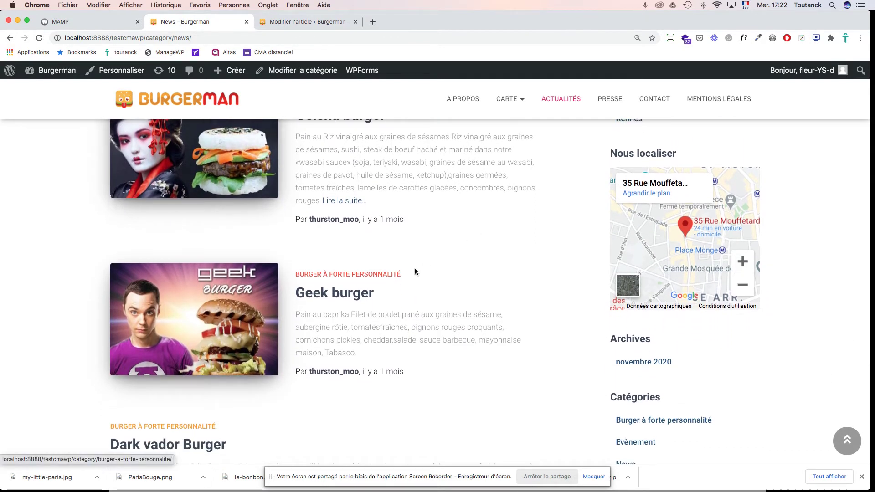
scroll(420, 269, down, 5)
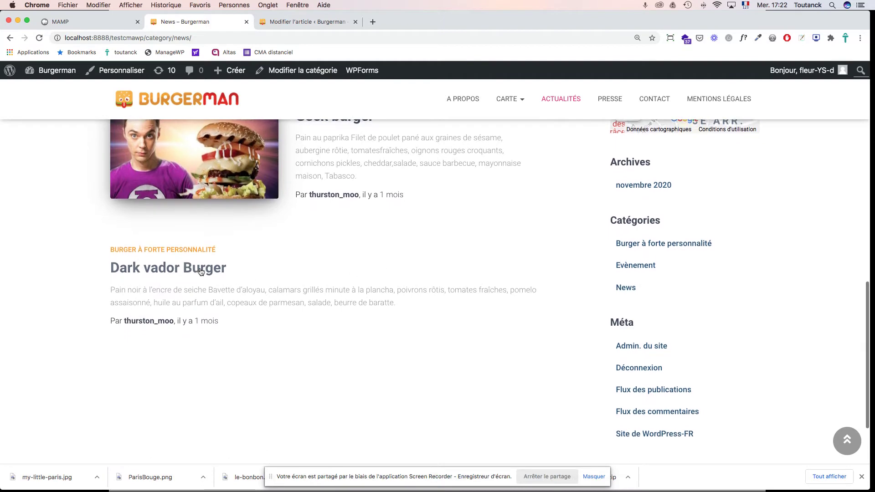
scroll(297, 264, up, 15)
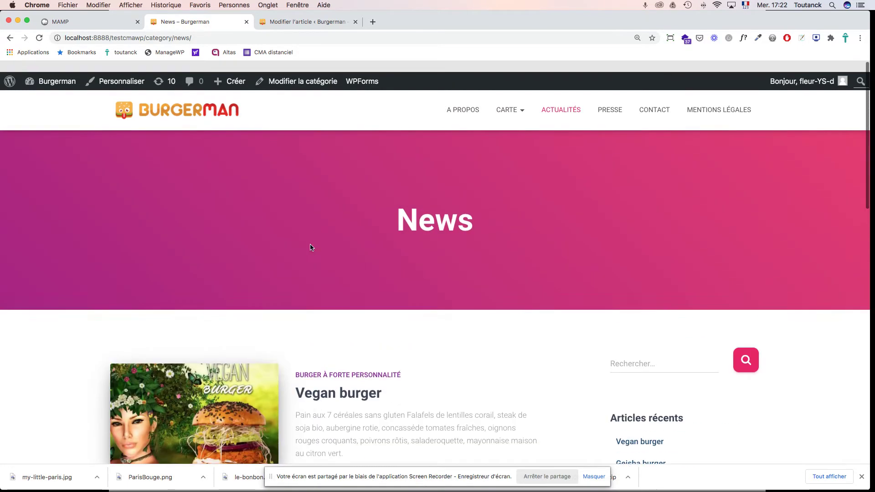
Step: Open the Dark vador Burger post from the Articles list for editing
click(296, 22)
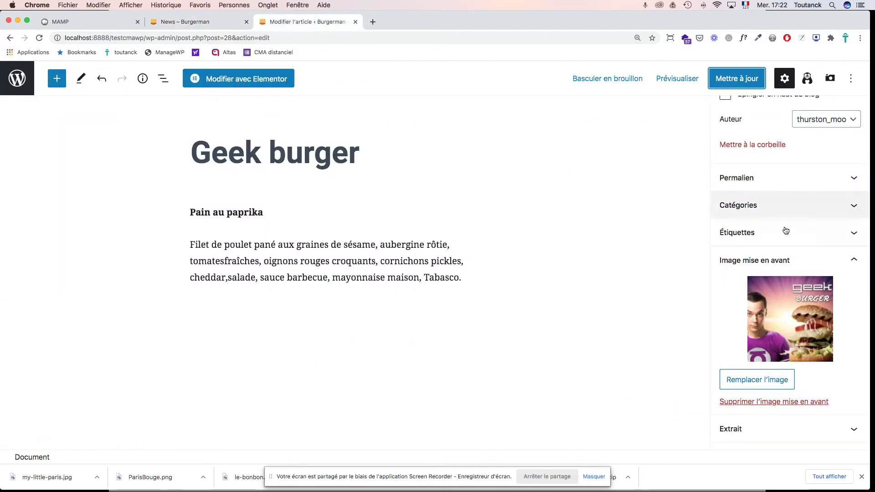
click(16, 80)
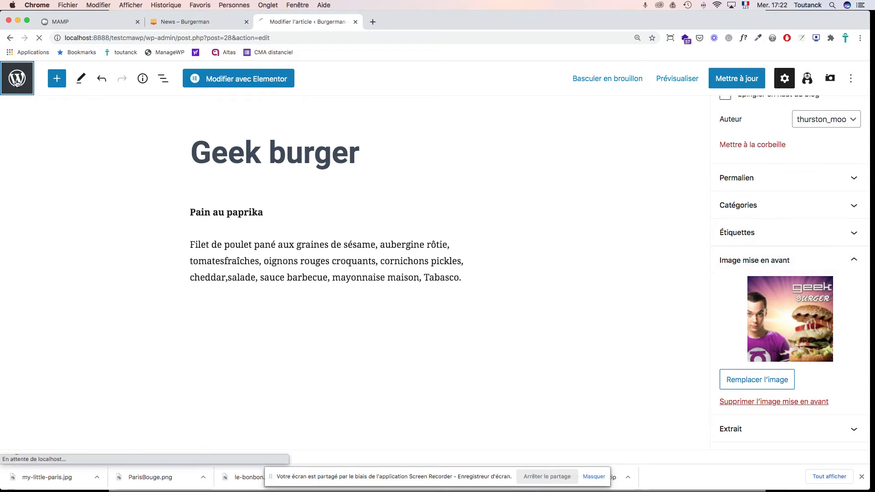
scroll(277, 160, down, 4)
scroll(277, 160, down, 2)
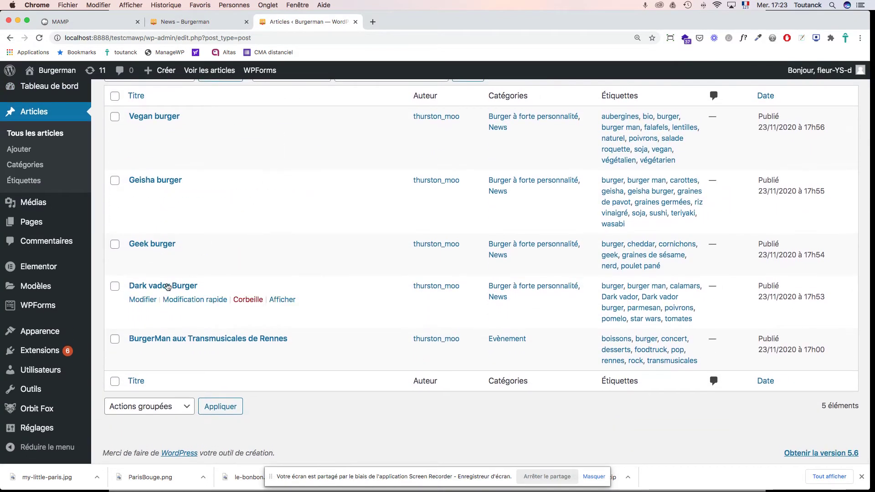
click(167, 287)
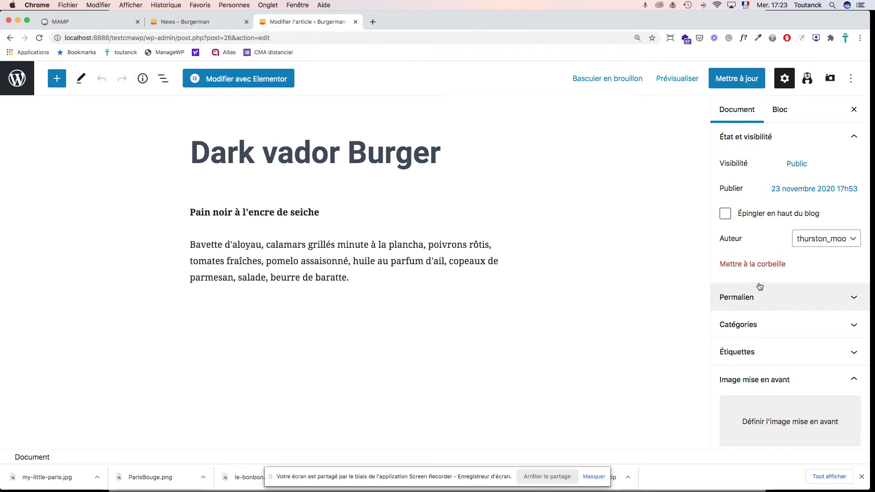
Step: Set the Dark Vador burger picture as featured image, with matching alt text and title, and update the post
click(779, 430)
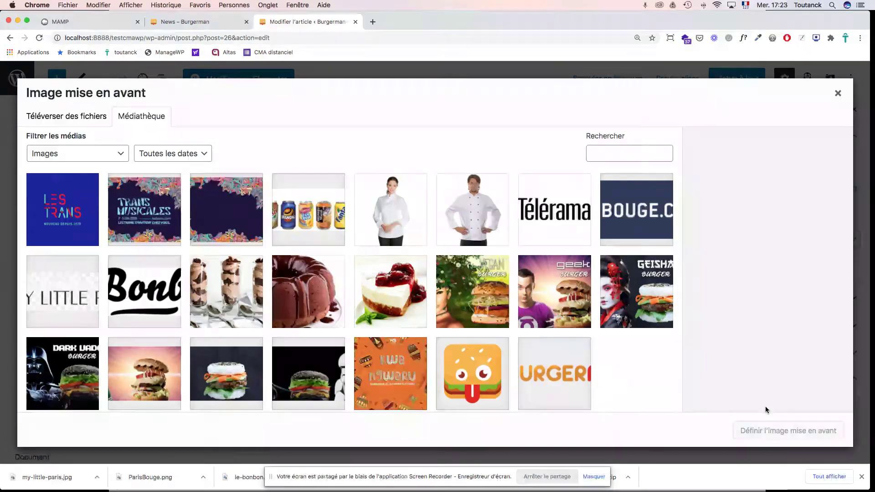
click(86, 361)
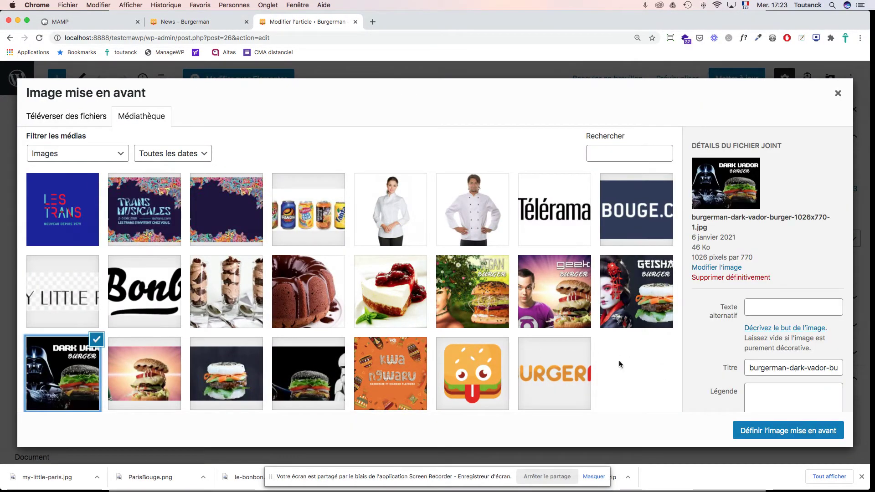
click(765, 311)
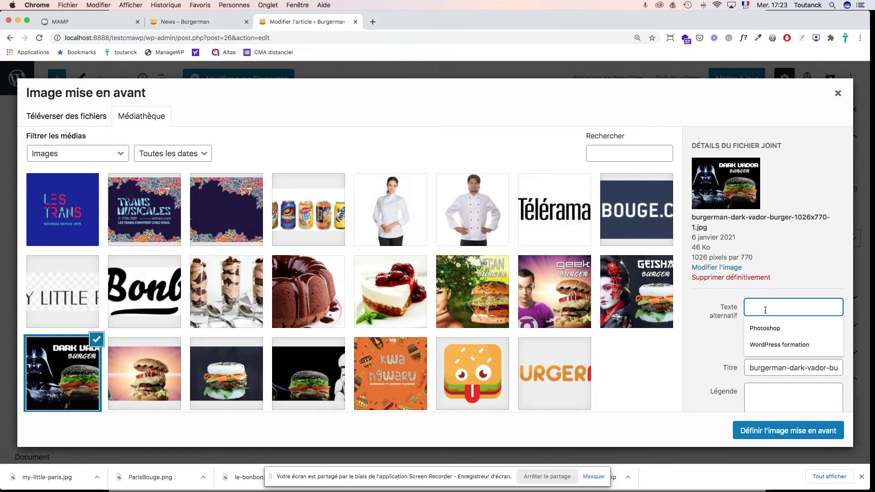
text(Vegan burger)
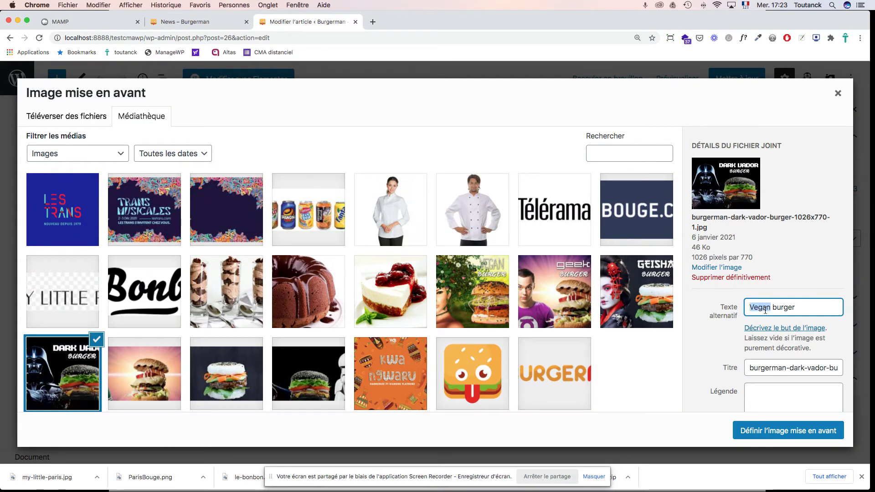
text(Dark Vador)
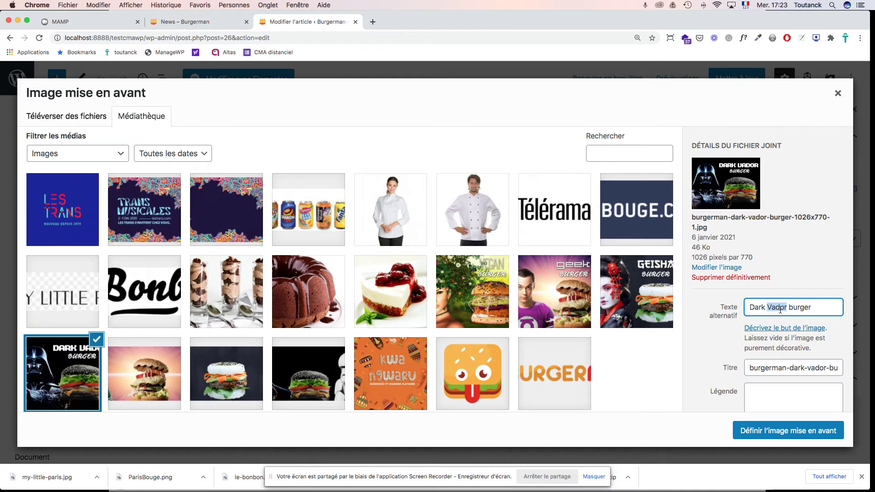
triple_click(780, 310)
key(cmd+c)
triple_click(782, 367)
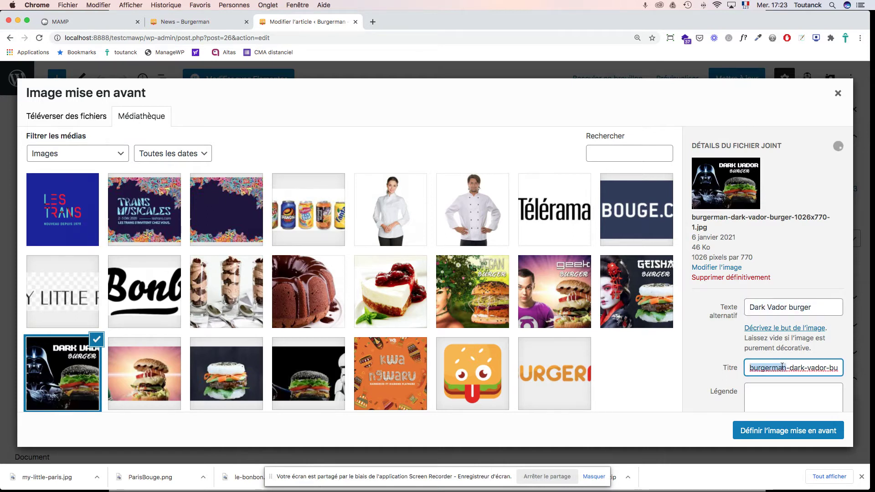
key(cmd+v)
click(778, 429)
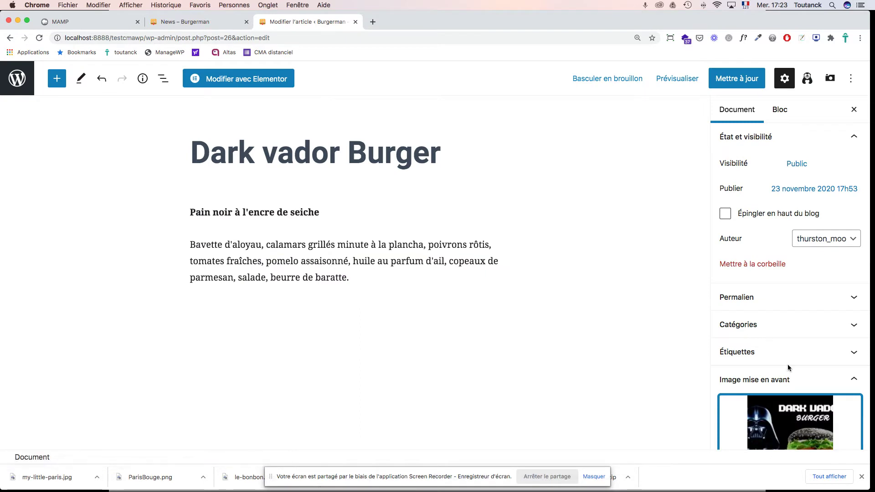
click(727, 82)
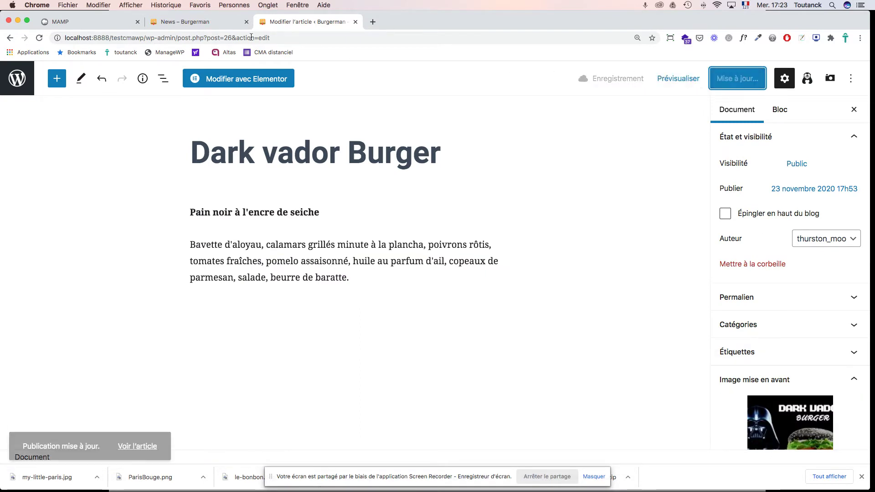
Step: Reload the News page to check the burger thumbnails and view the Dark vador Burger article
click(204, 24)
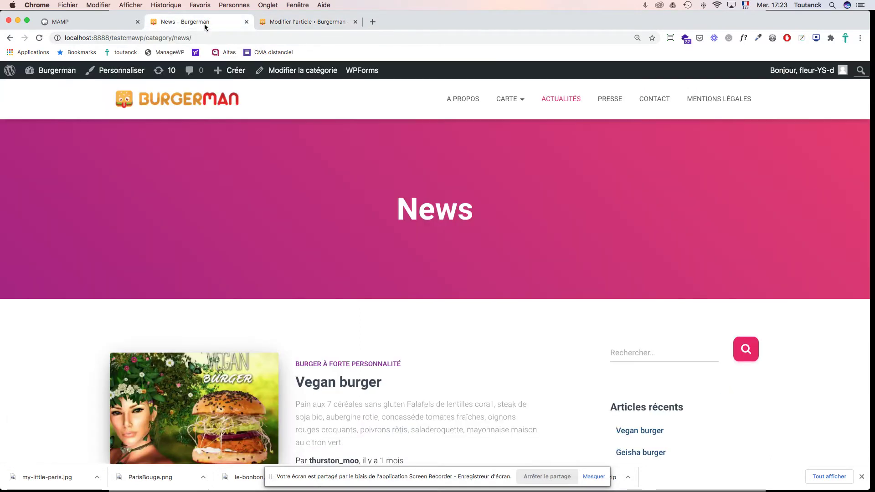
key(super+r)
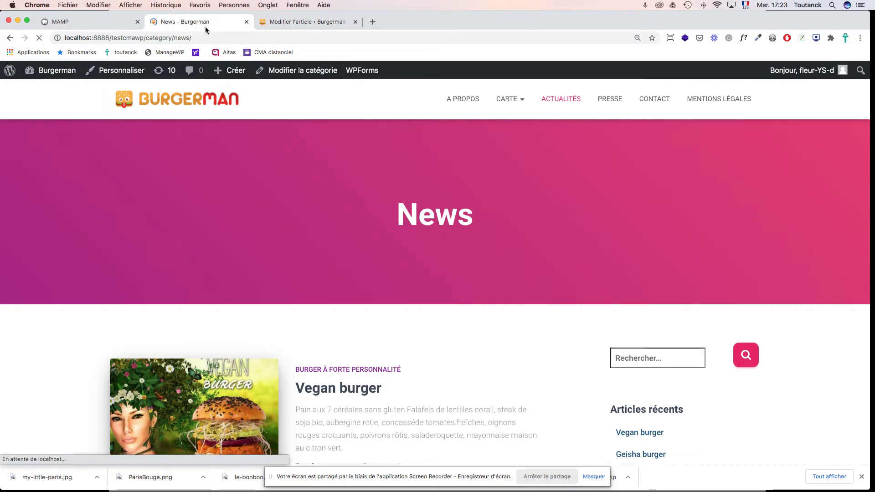
scroll(822, 361, down, 15)
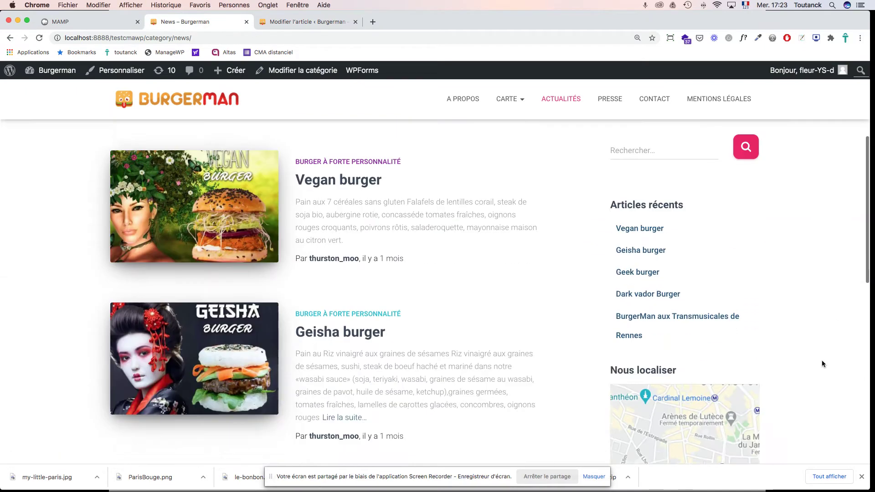
scroll(822, 363, up, 15)
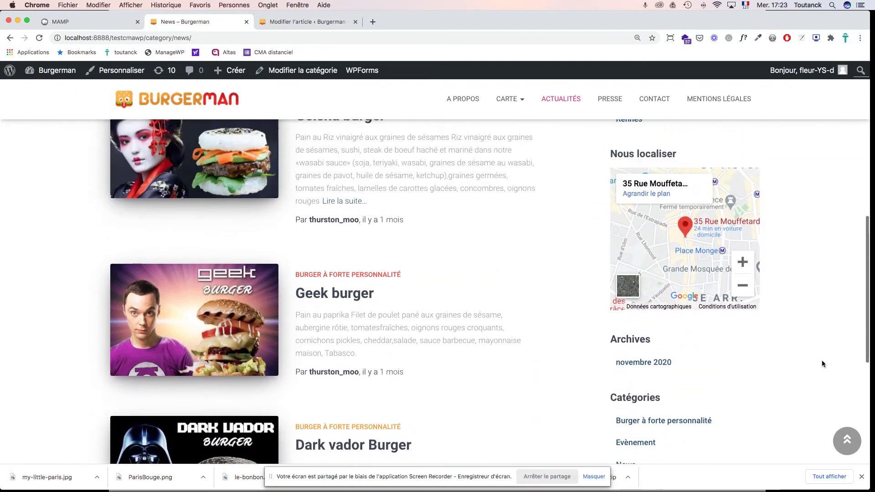
scroll(822, 364, down, 15)
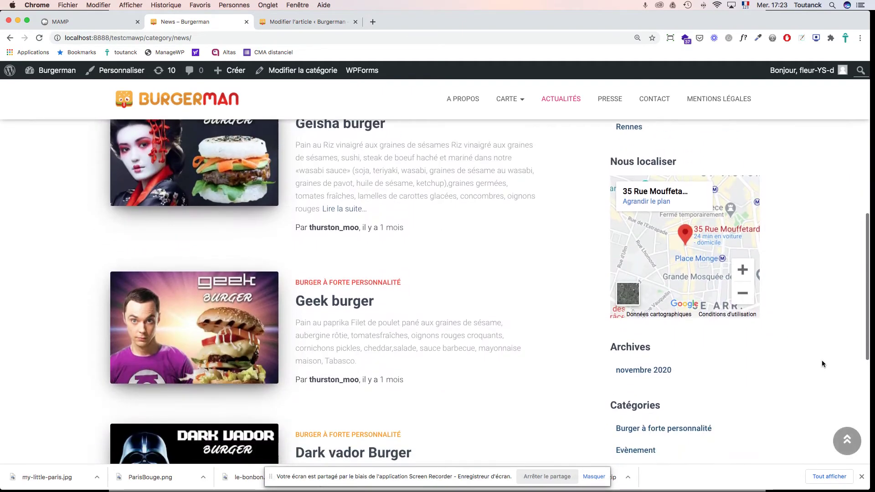
scroll(823, 363, down, 1)
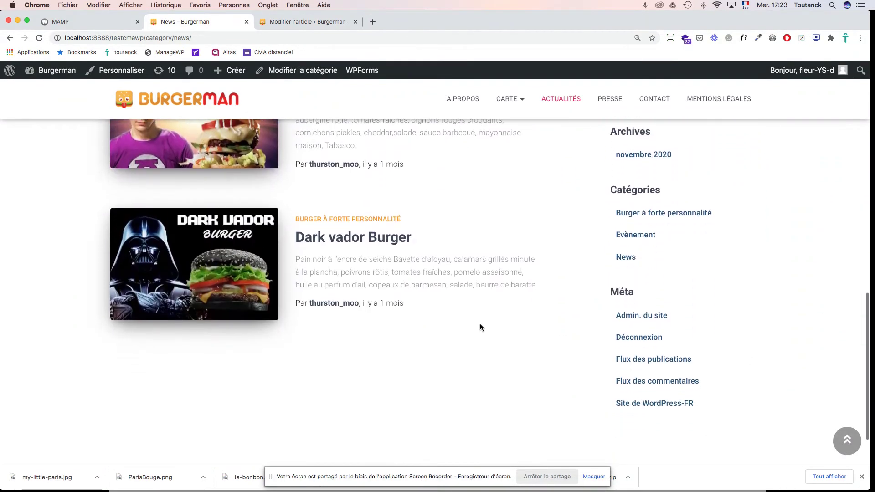
click(319, 240)
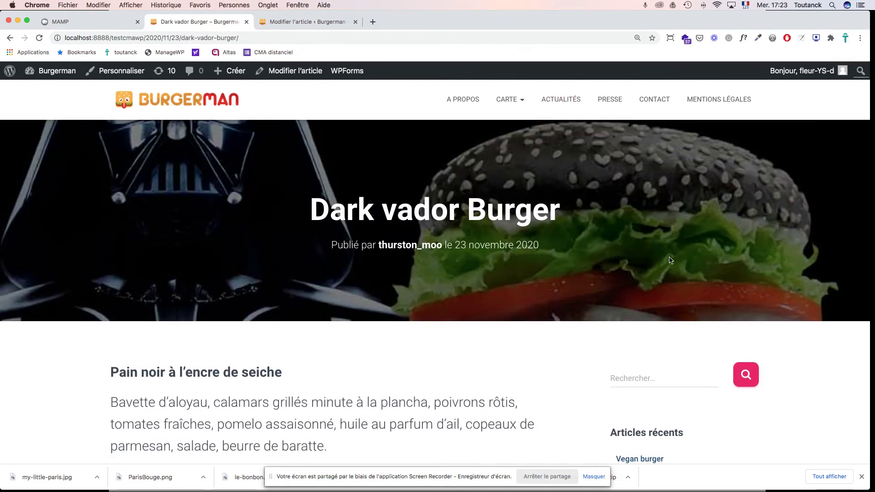
scroll(669, 260, down, 4)
scroll(669, 260, up, 4)
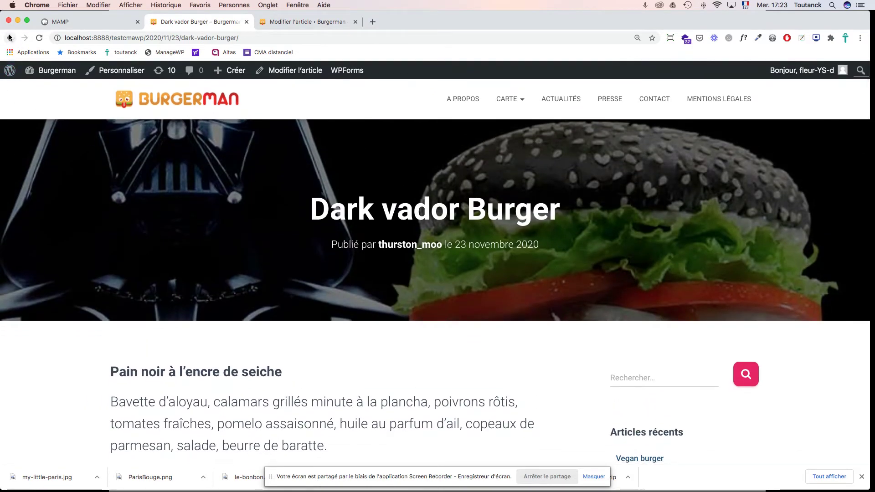
click(9, 37)
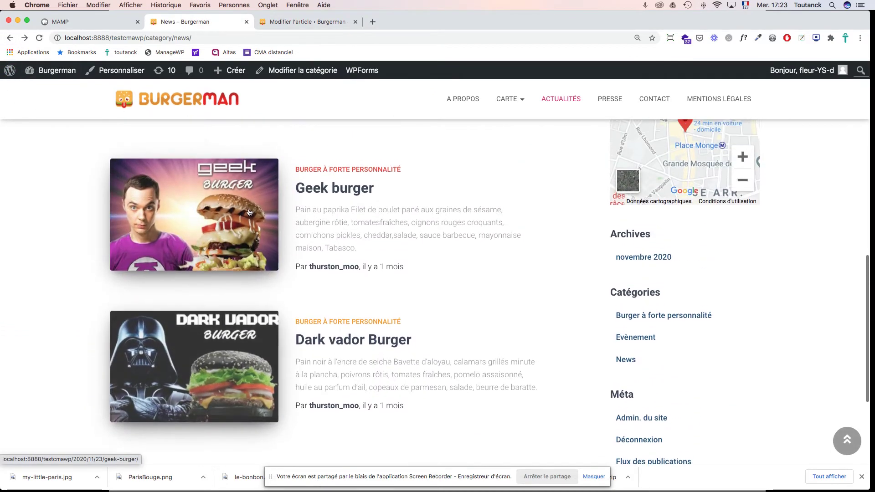
Step: Check the Geek, Geisha and Vegan burger header images, then return to the Dark vador Burger editor
click(253, 210)
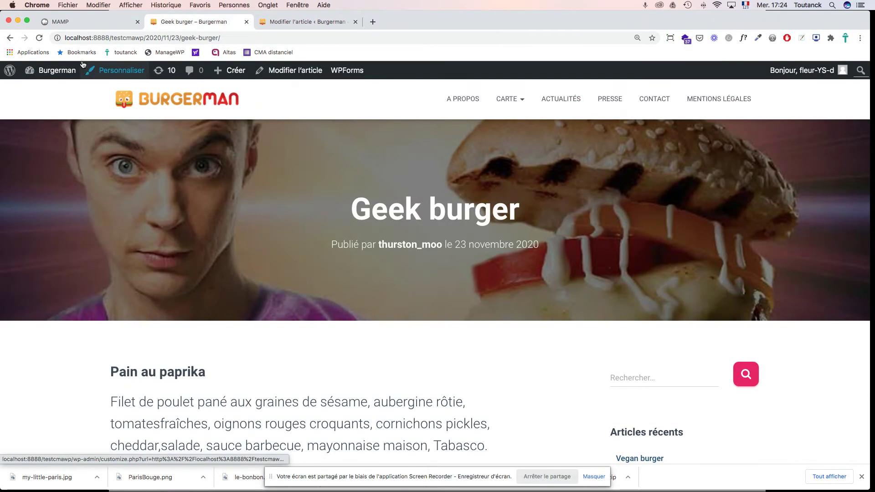
click(9, 40)
scroll(297, 242, up, 5)
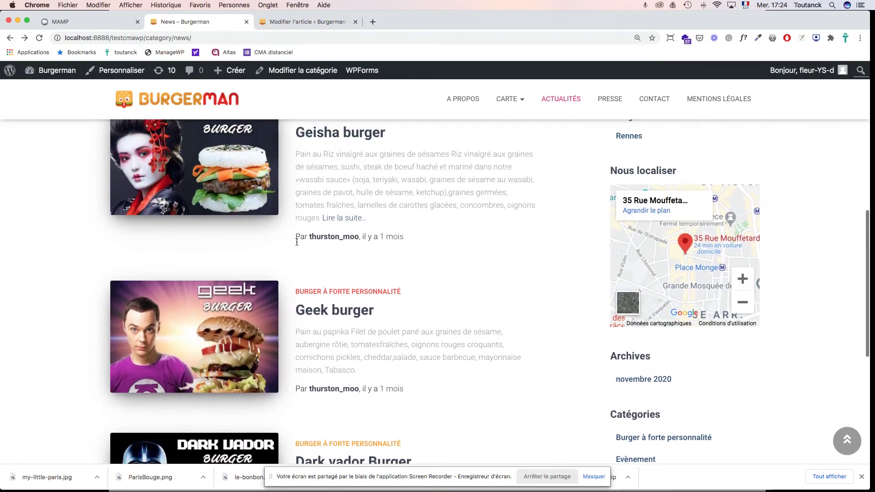
click(316, 216)
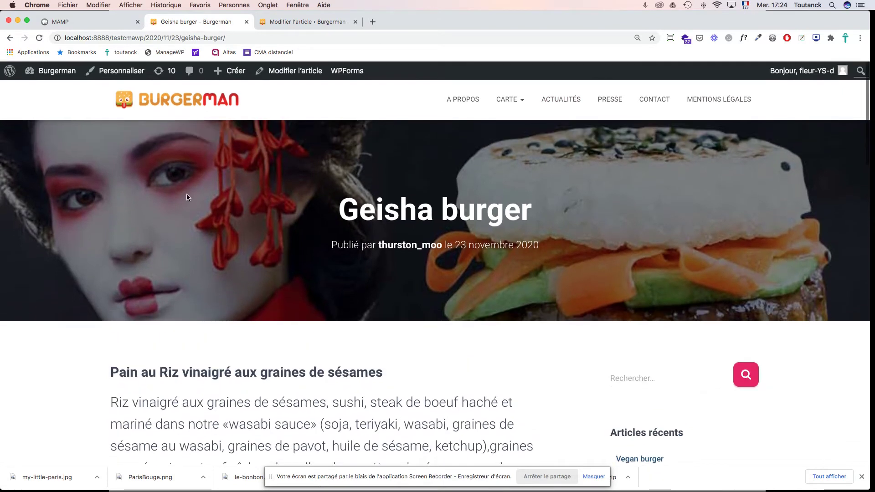
click(10, 40)
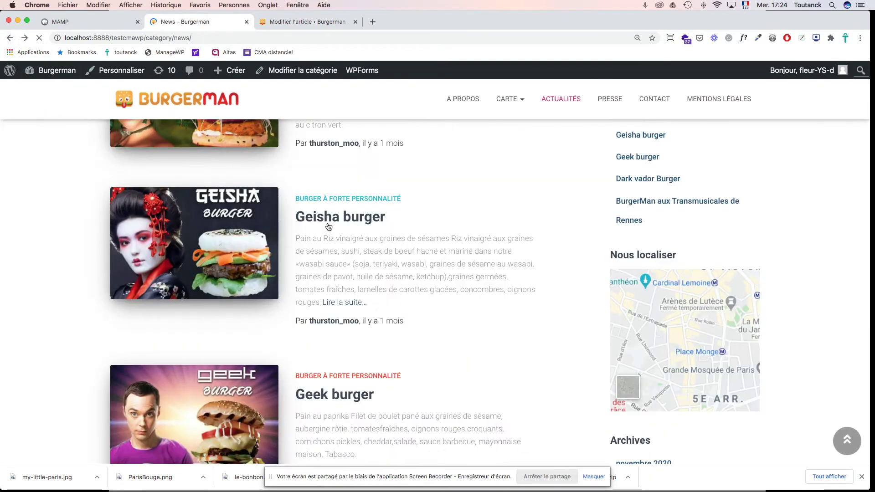
scroll(328, 227, up, 5)
scroll(371, 253, up, 2)
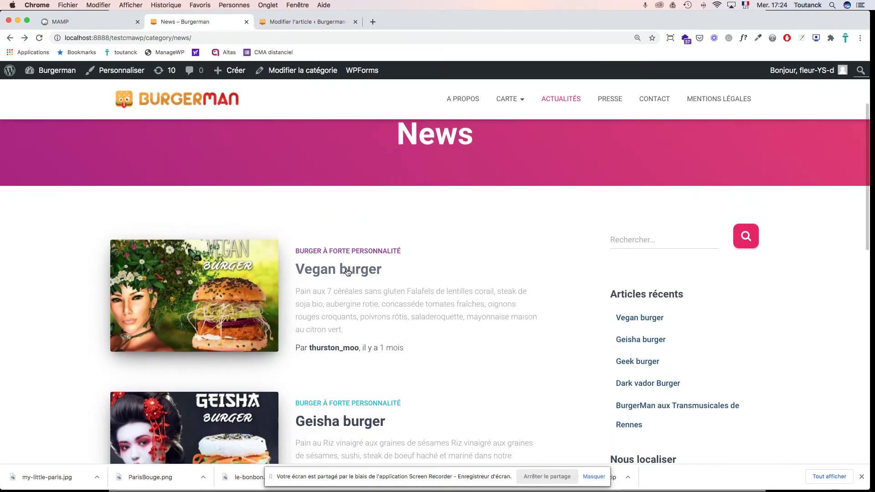
click(348, 270)
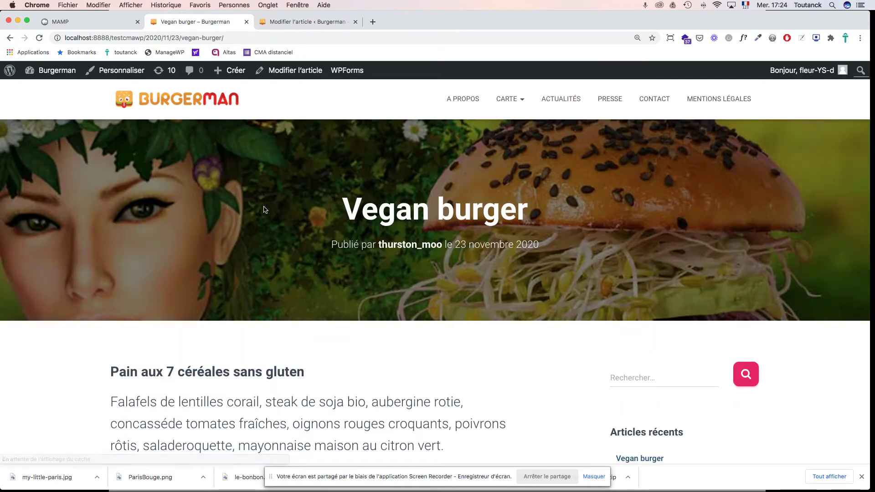
click(10, 39)
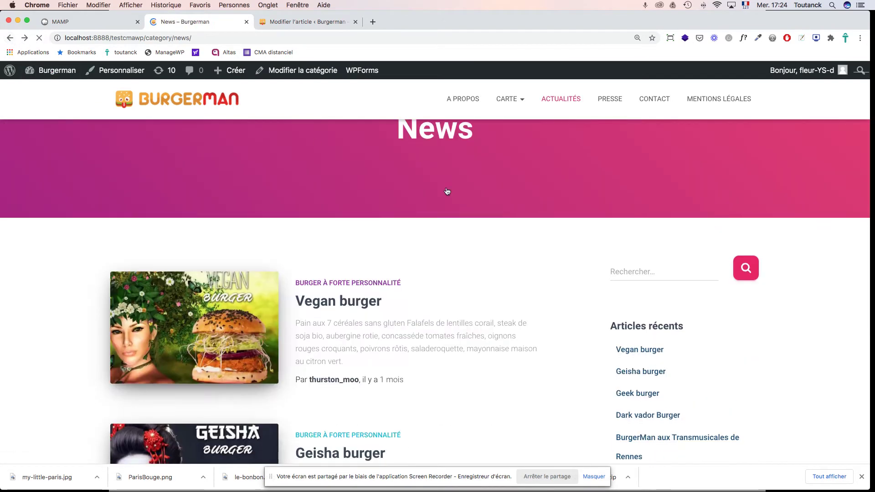
scroll(553, 301, down, 8)
scroll(554, 303, up, 10)
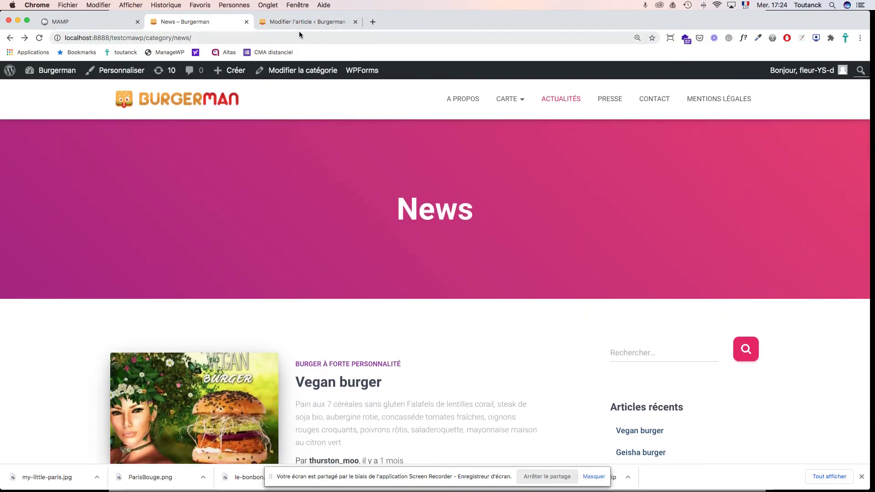
click(307, 23)
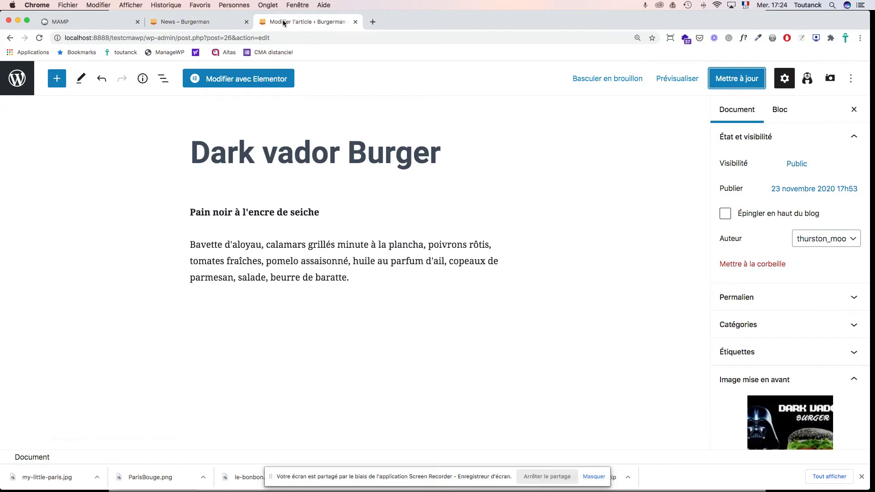
click(200, 23)
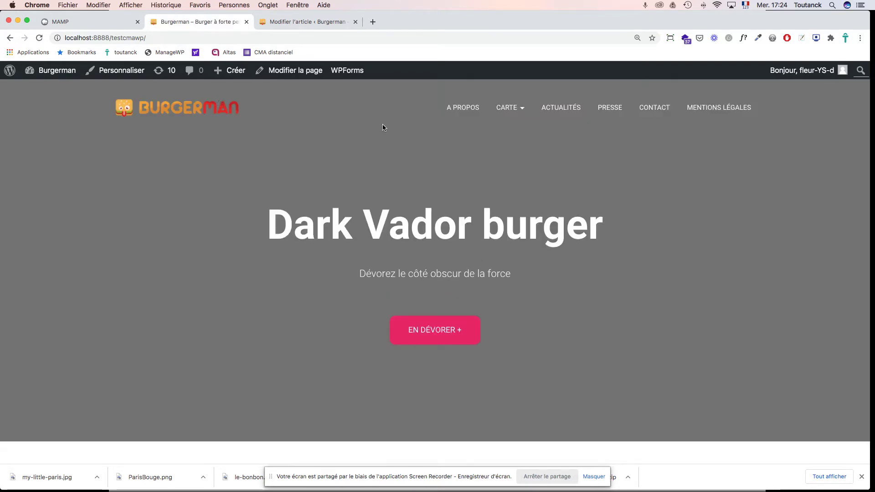
scroll(718, 258, down, 20)
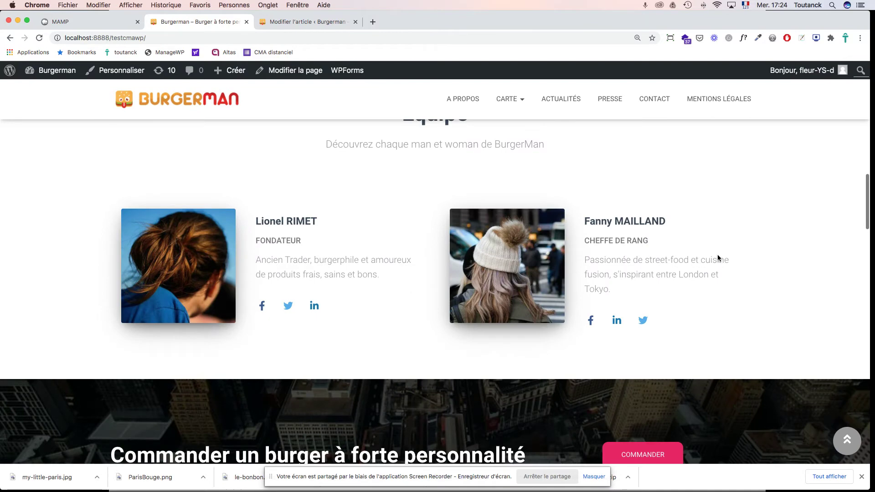
scroll(718, 255, down, 20)
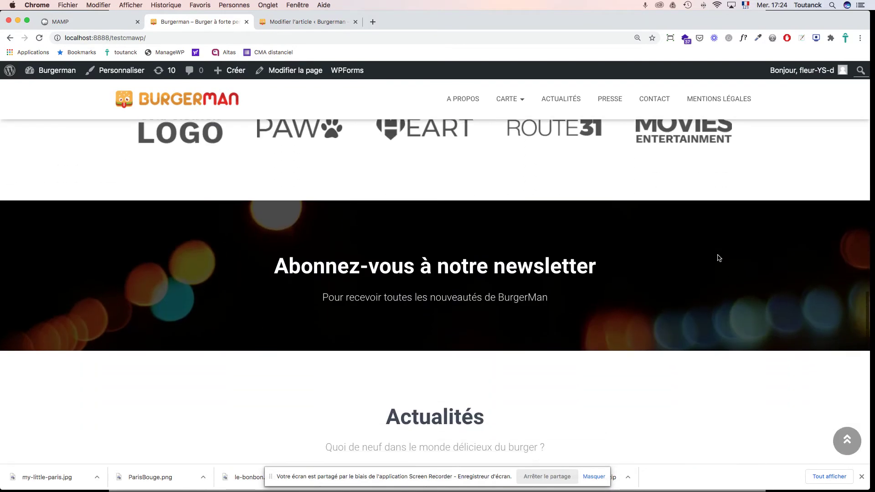
scroll(717, 254, down, 3)
scroll(718, 256, up, 2)
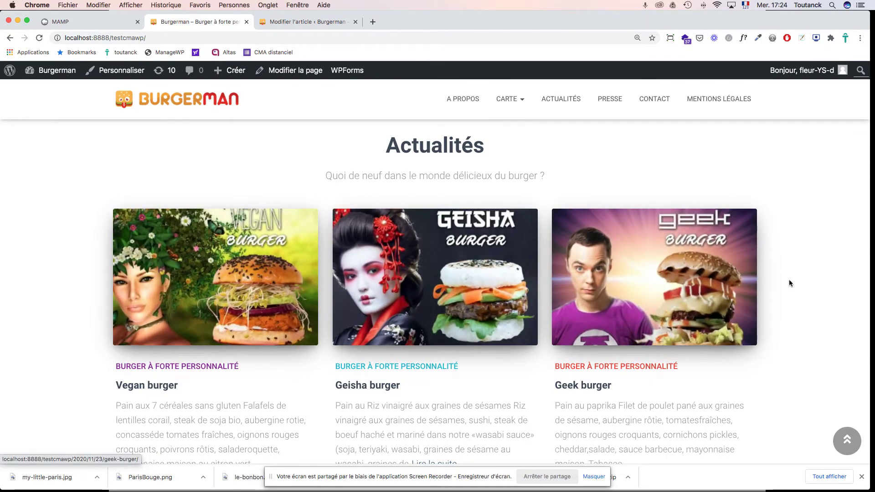
scroll(790, 283, down, 4)
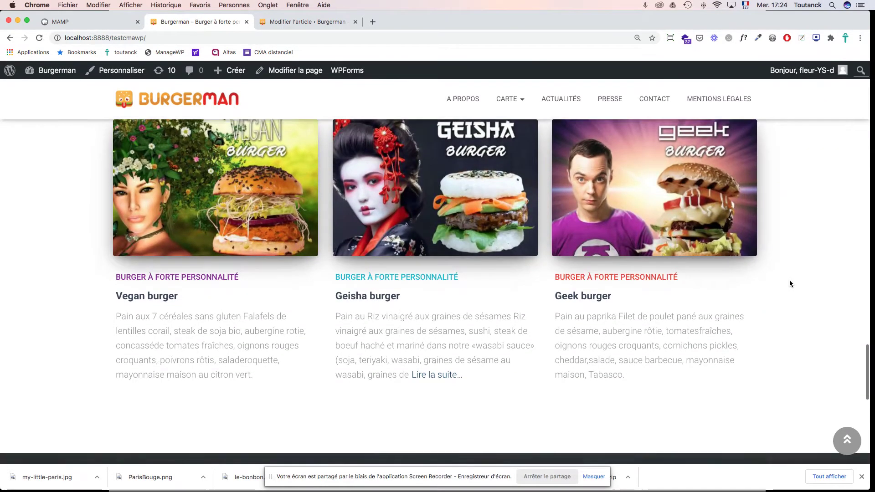
scroll(790, 284, up, 5)
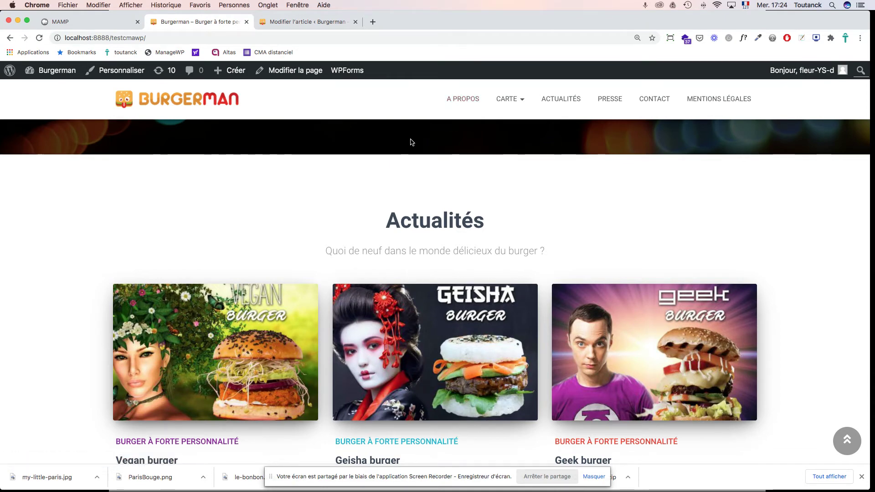
key(super+Tab)
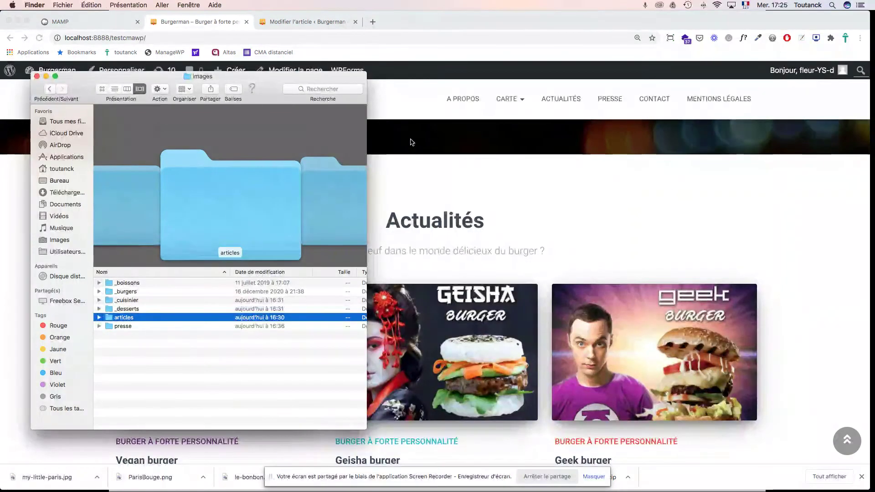
click(37, 77)
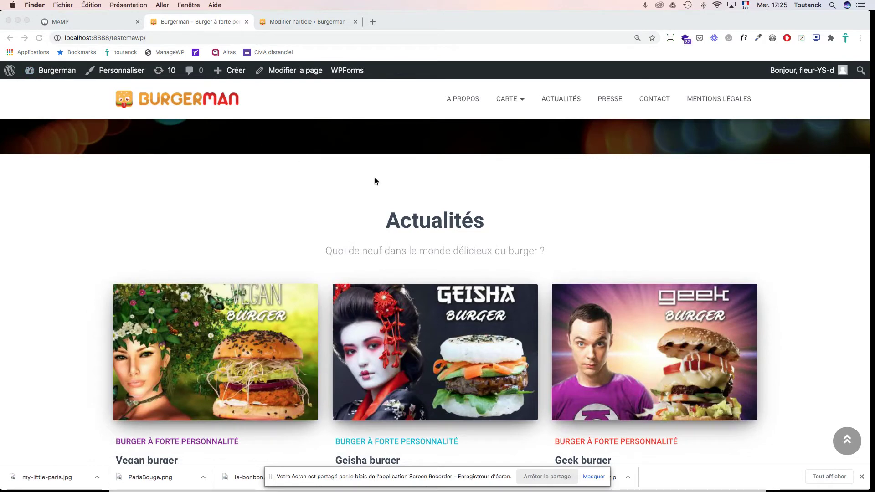
scroll(547, 220, up, 15)
scroll(549, 219, up, 10)
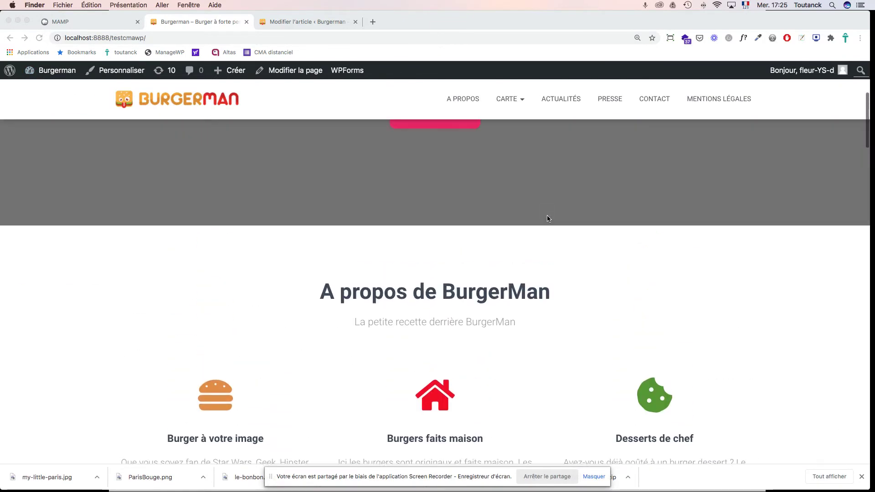
scroll(549, 219, down, 6)
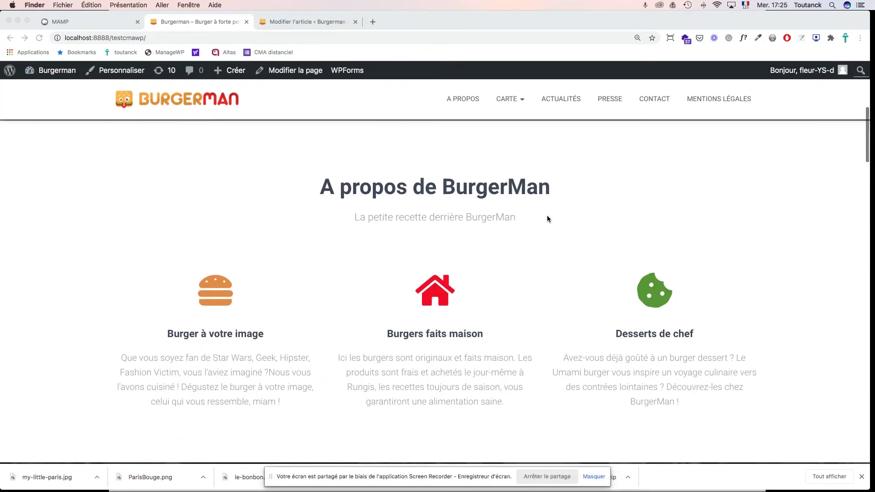
scroll(549, 219, up, 7)
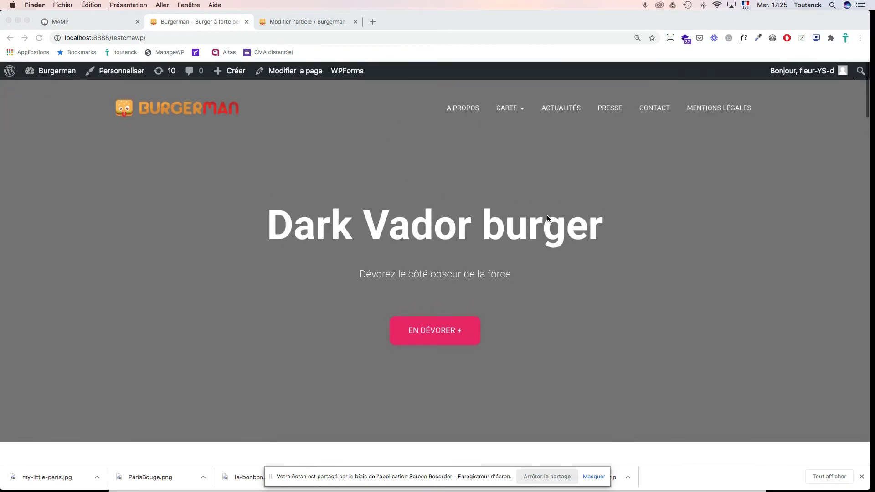
scroll(549, 219, down, 10)
scroll(548, 218, down, 8)
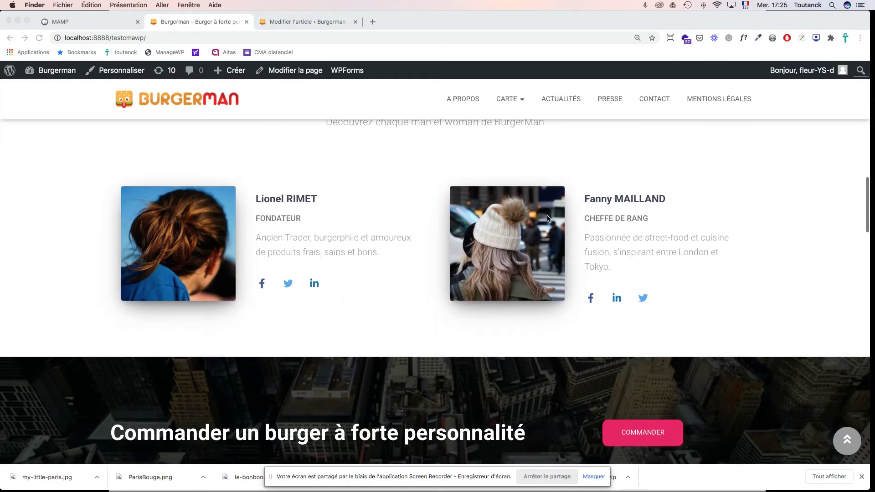
scroll(548, 218, down, 10)
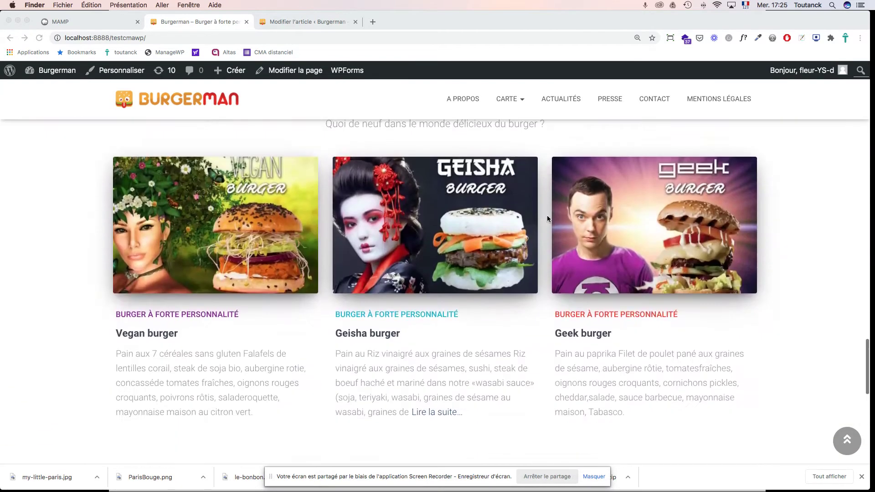
scroll(549, 219, down, 1)
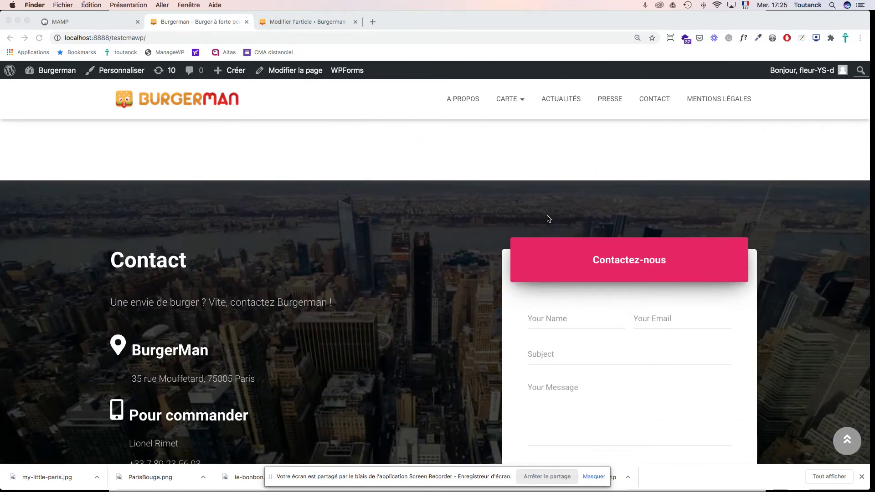
click(313, 22)
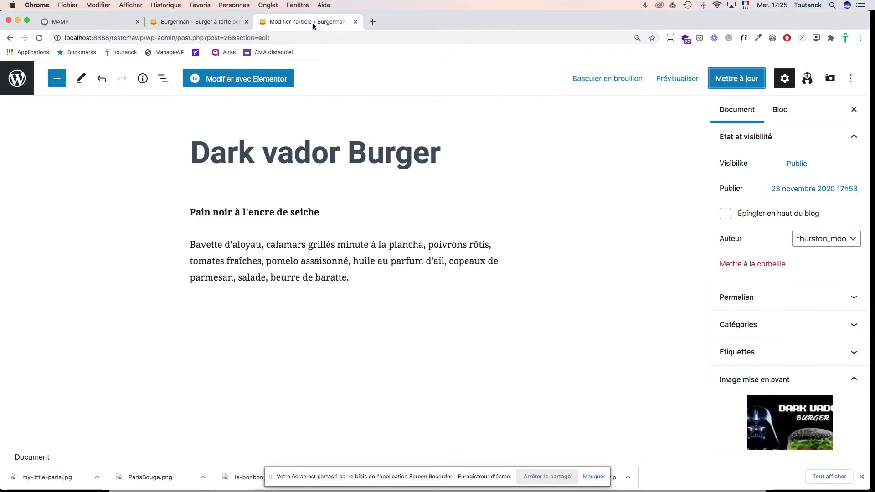
Step: Go to Apparence > Thèmes and choose Personnaliser on the active Hestia theme
click(17, 78)
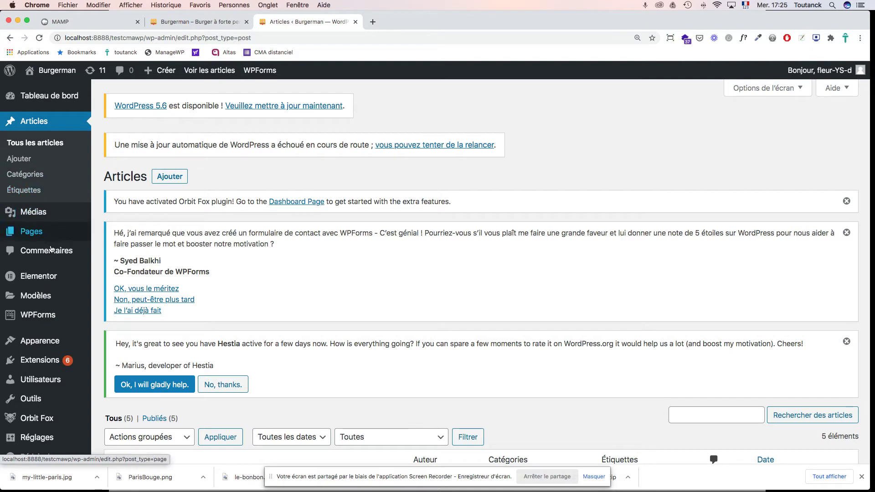
mouse_move(46, 343)
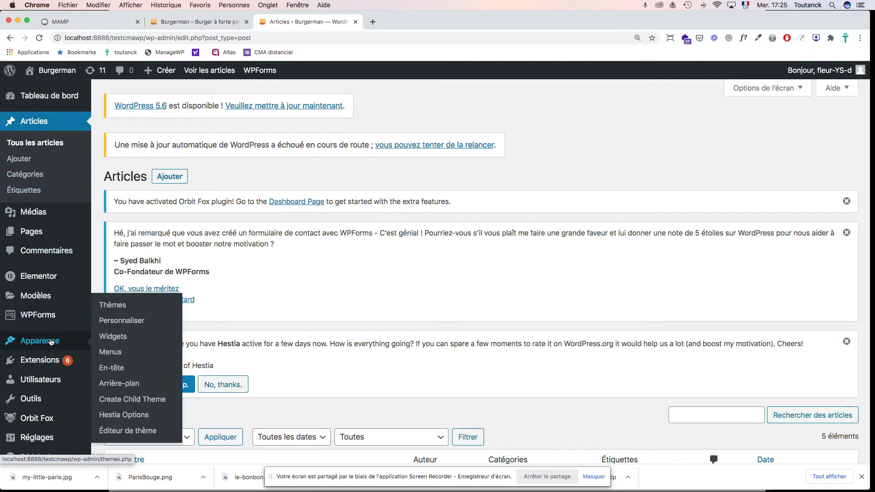
click(113, 307)
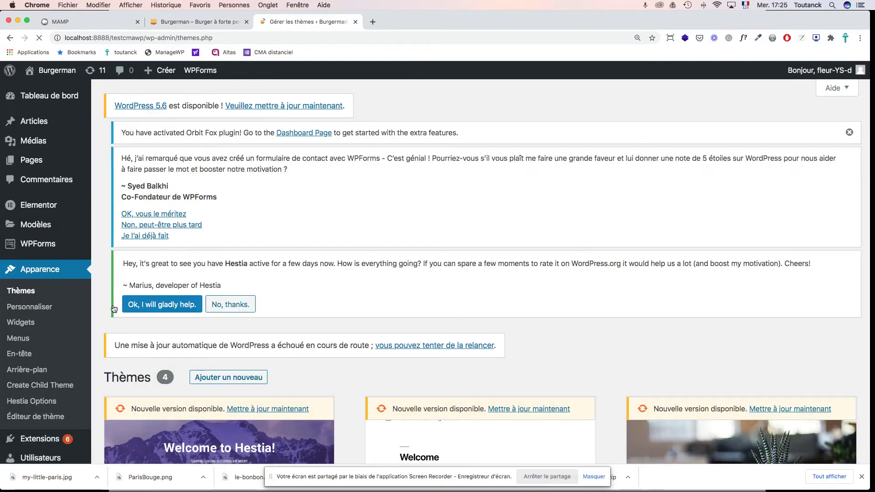
scroll(433, 358, down, 5)
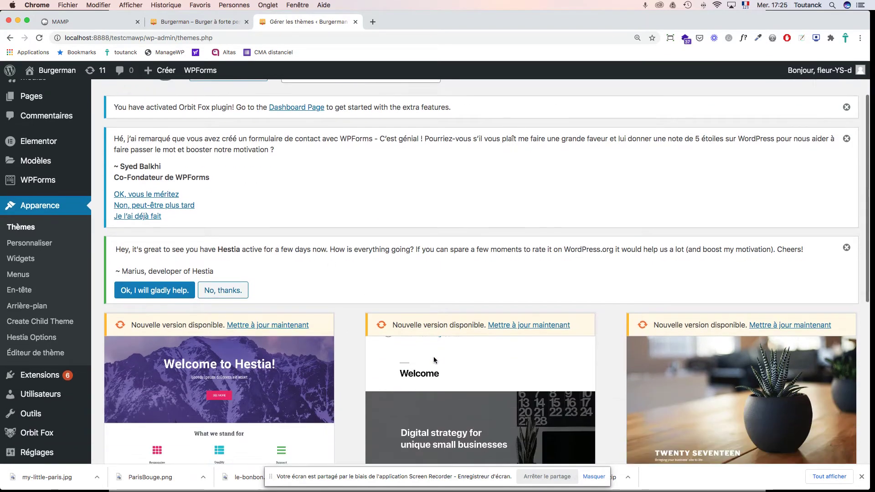
scroll(435, 361, down, 1)
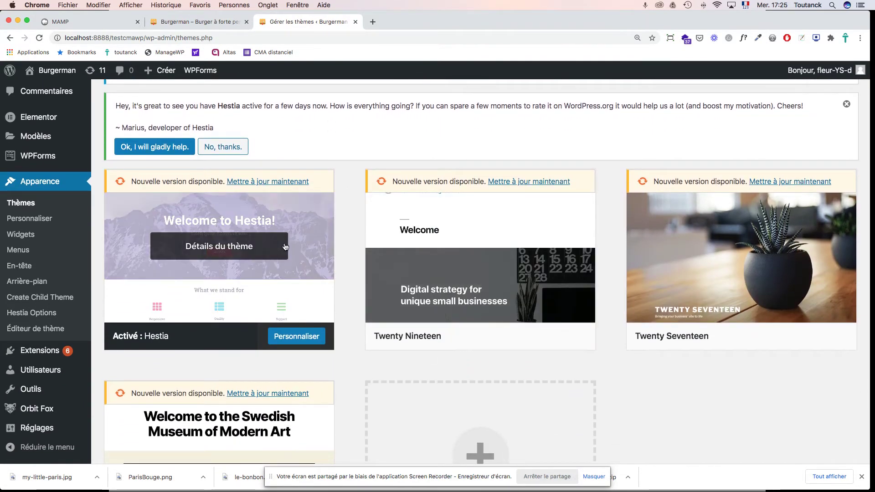
click(300, 338)
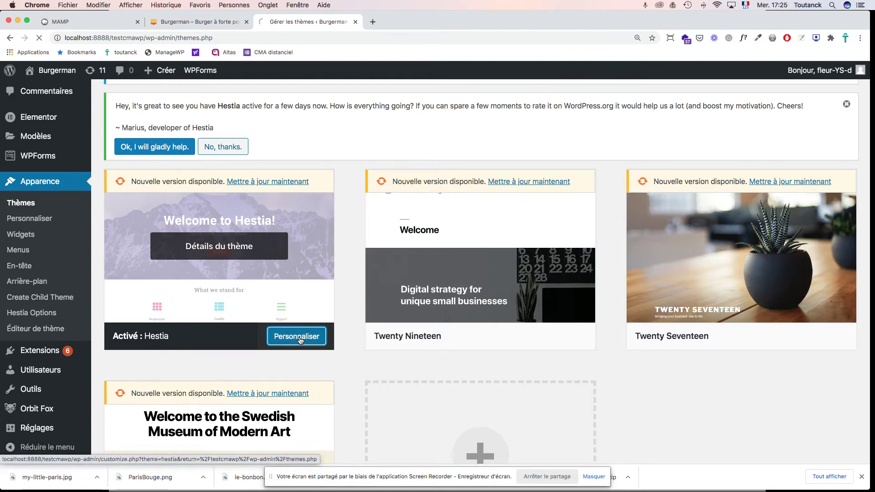
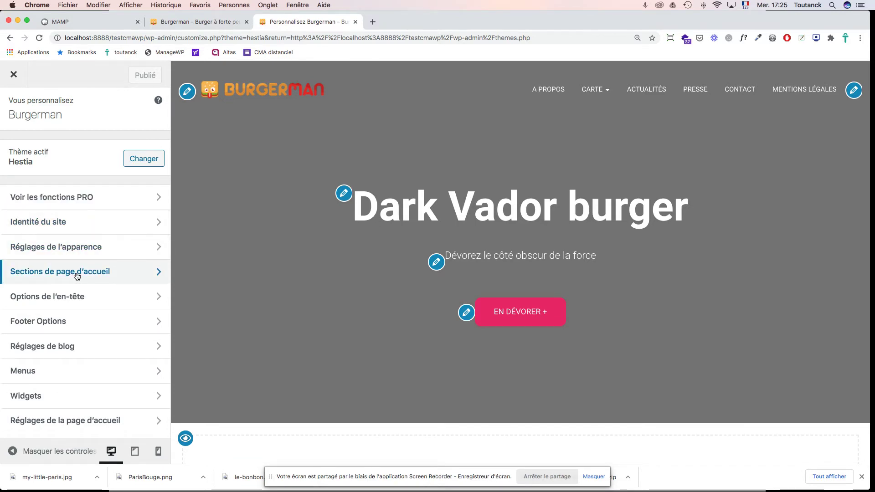
Step: Choose the Dark Vador burger picture as the hero section's image background
click(77, 277)
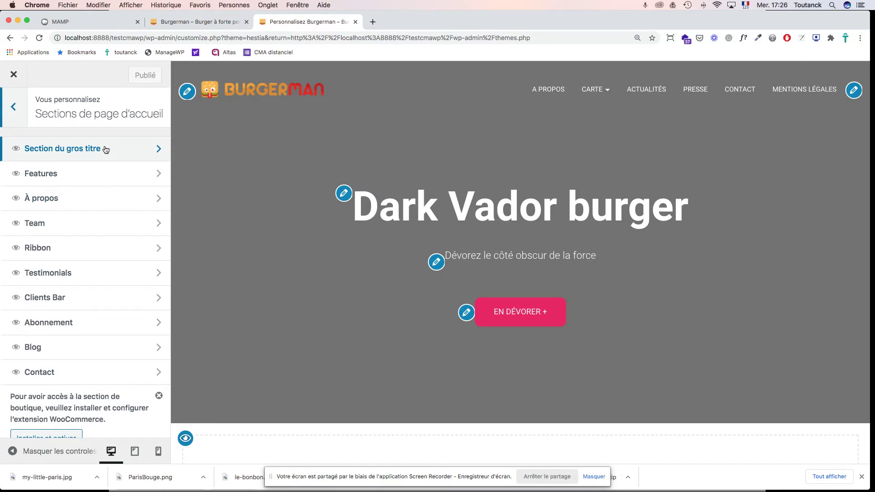
click(105, 149)
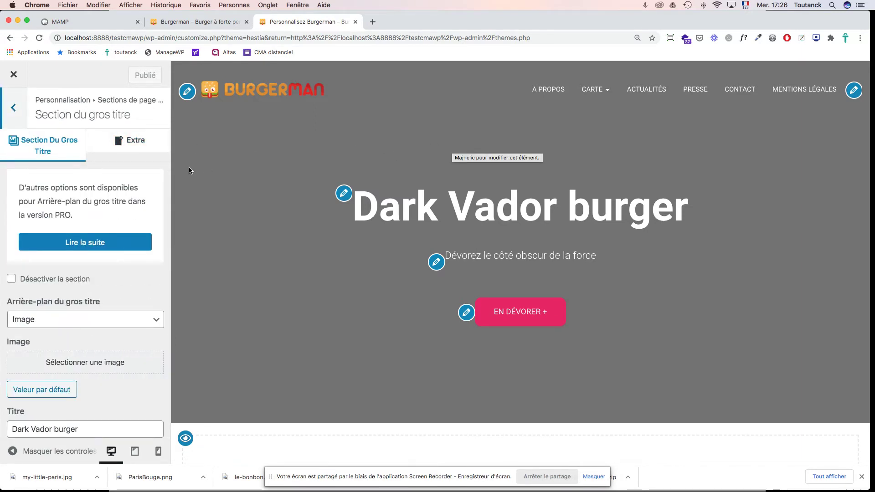
scroll(96, 228, down, 3)
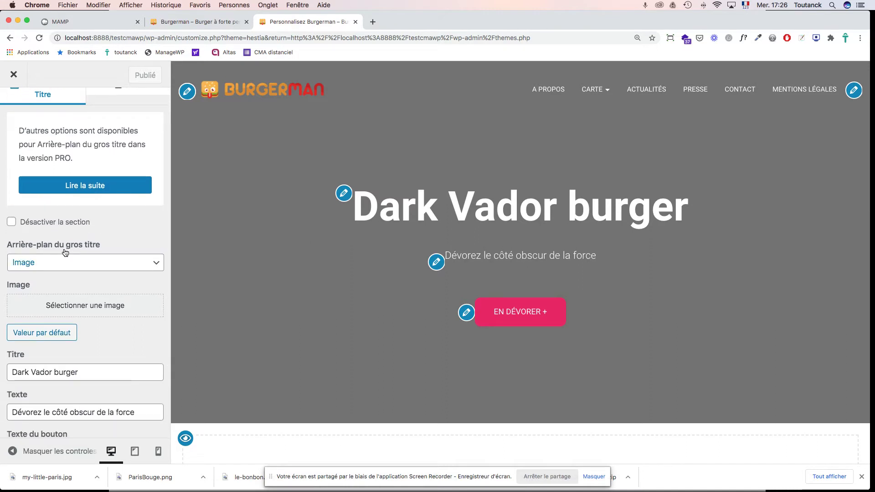
click(31, 267)
click(10, 243)
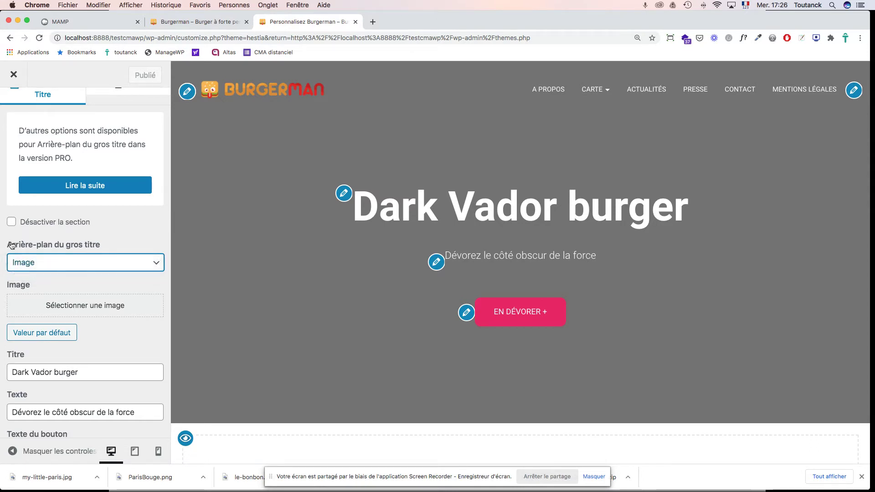
click(72, 308)
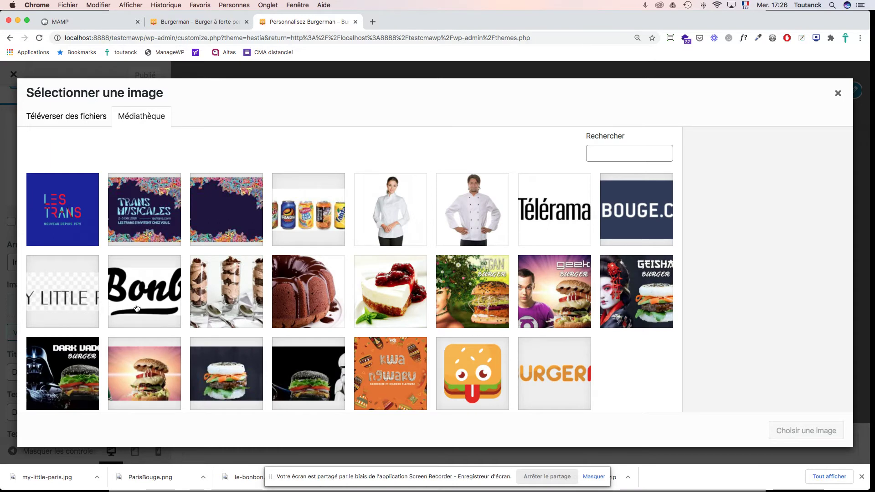
scroll(137, 308, down, 1)
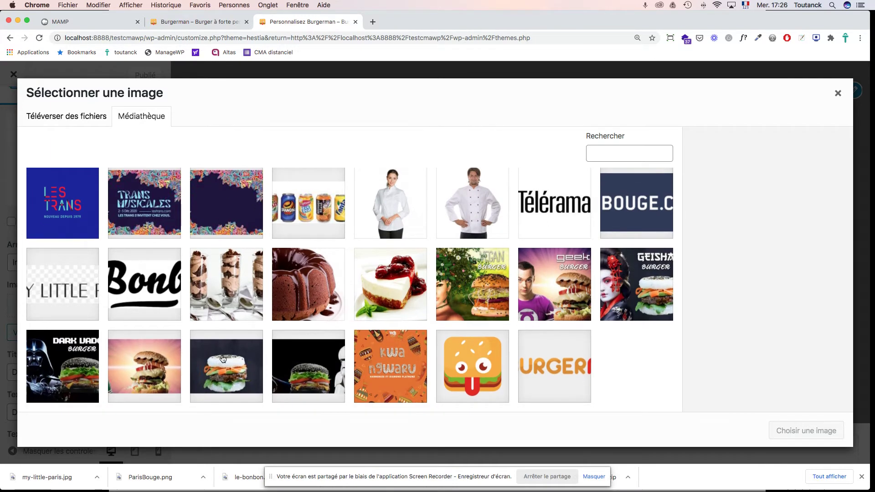
click(316, 377)
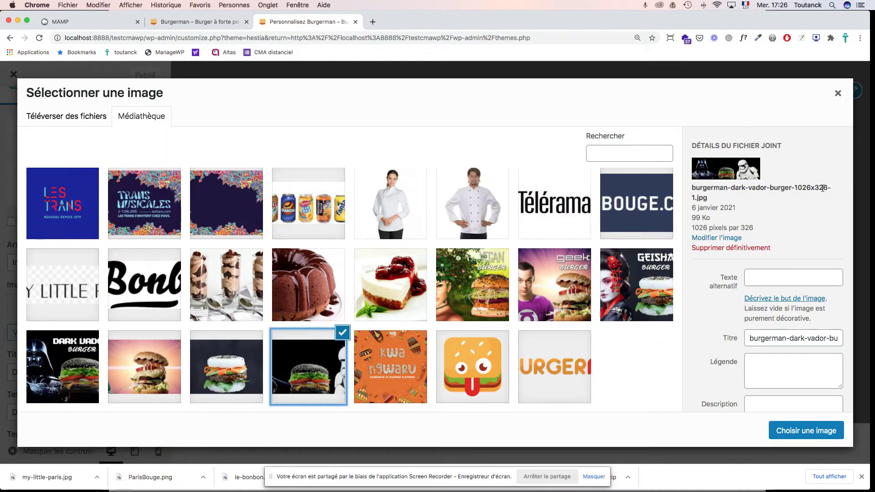
Step: Title the image 'Dark Vador burger de BurgerMan', reuse it as alt text, and apply it
triple_click(761, 342)
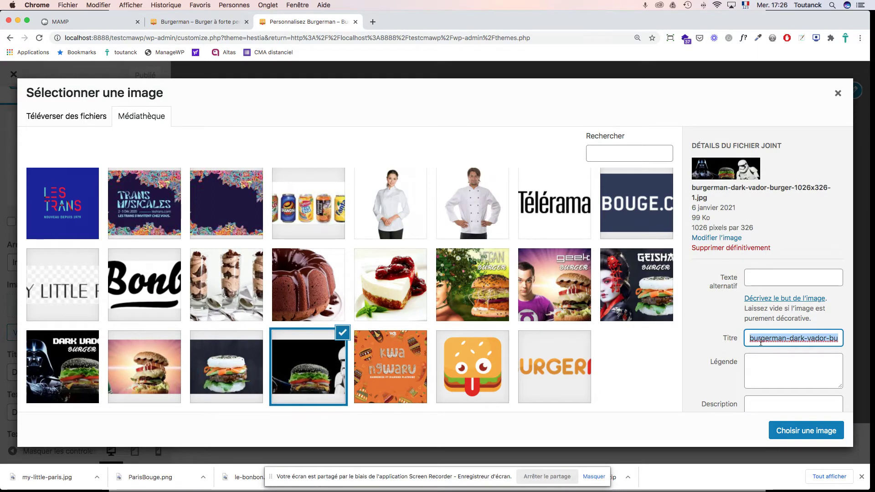
text(Dark Vador burger)
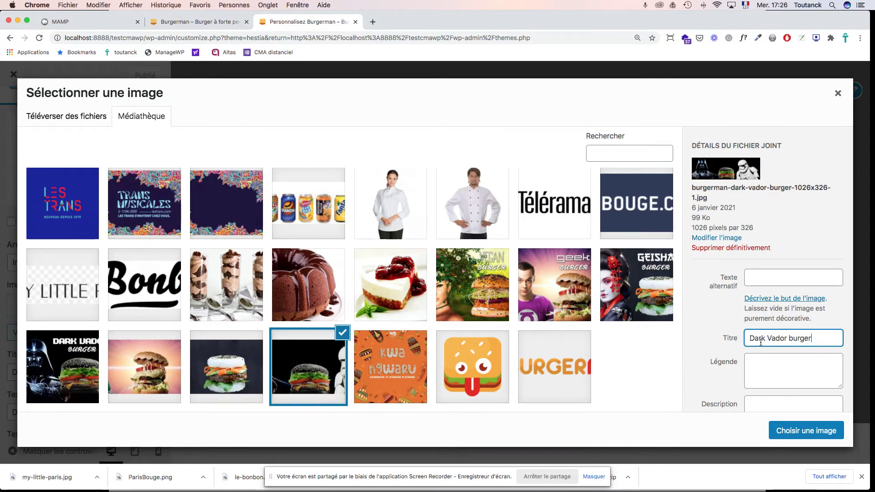
text( de Burge)
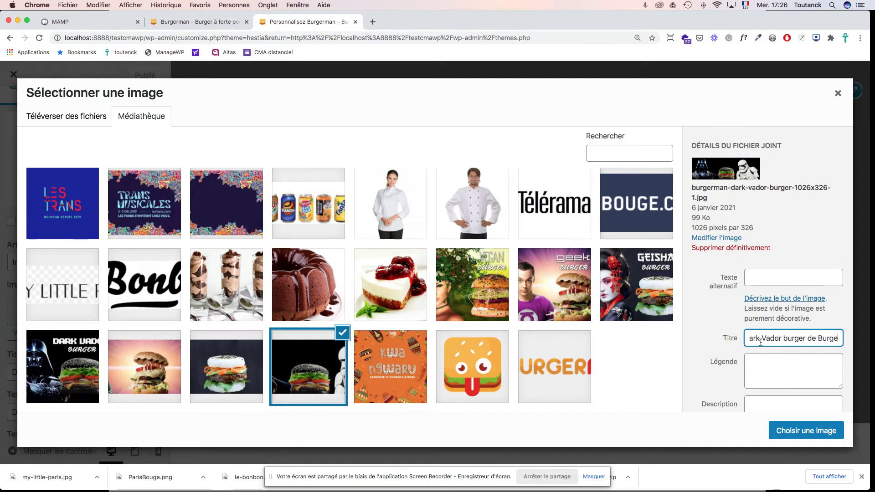
text(rman)
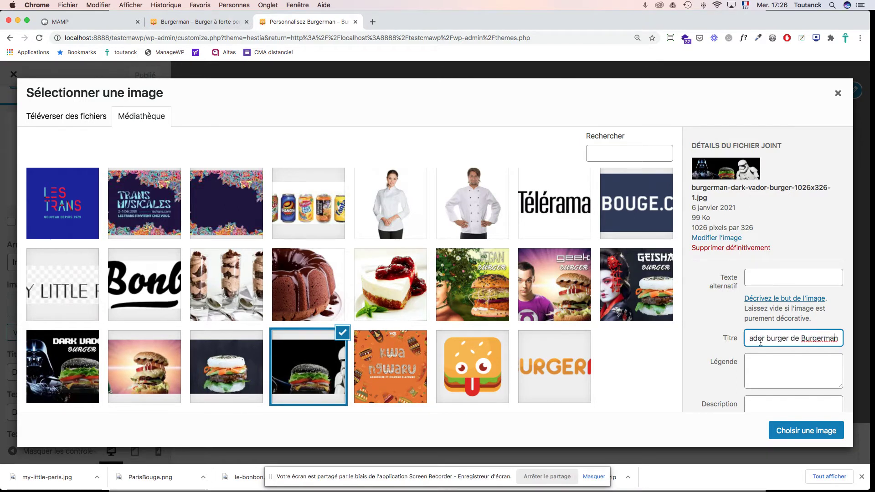
key(Left)
key(Left)
key(BackSpace)
text(M)
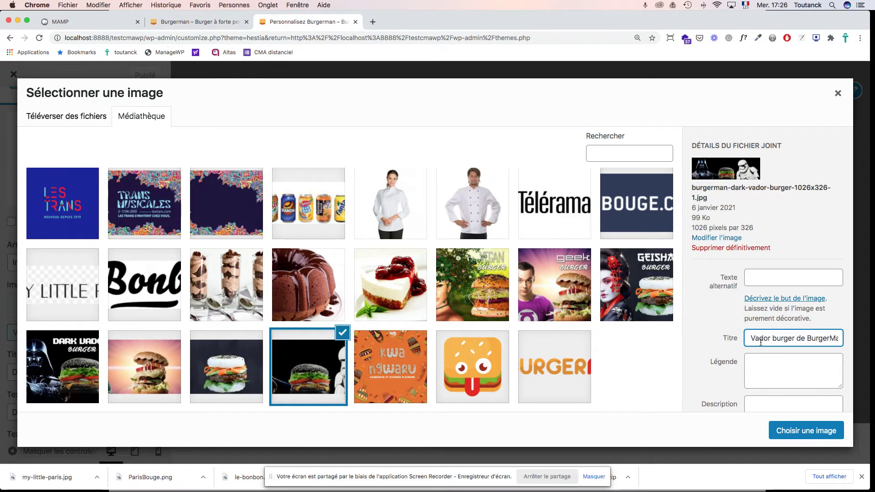
key(super+a)
key(super+c)
click(756, 279)
key(super+v)
click(807, 431)
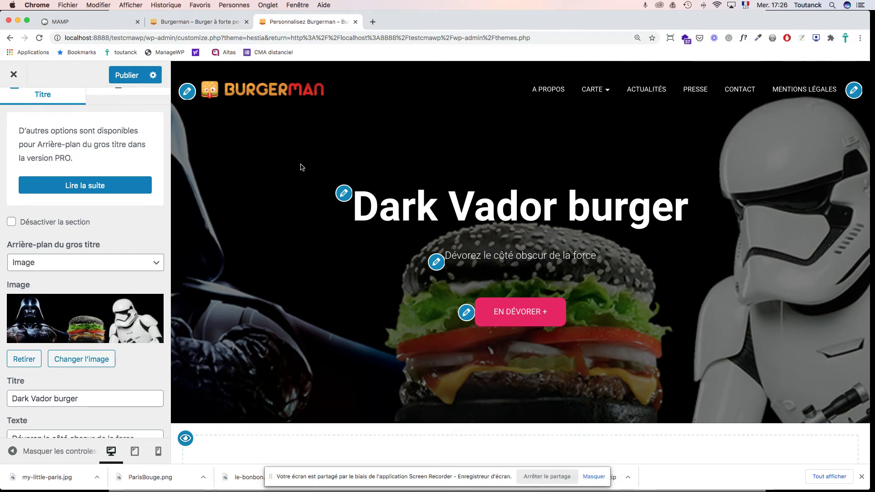
Step: Publish the hero change and reload the live site to check it
click(124, 77)
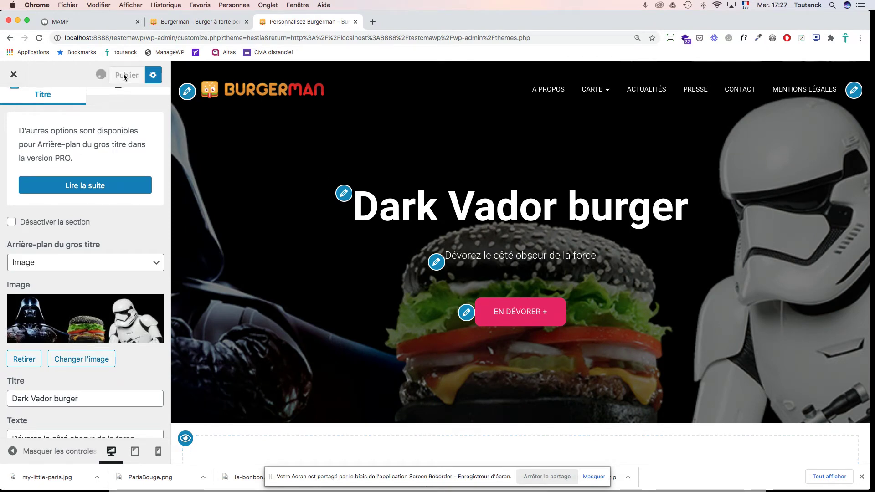
click(196, 21)
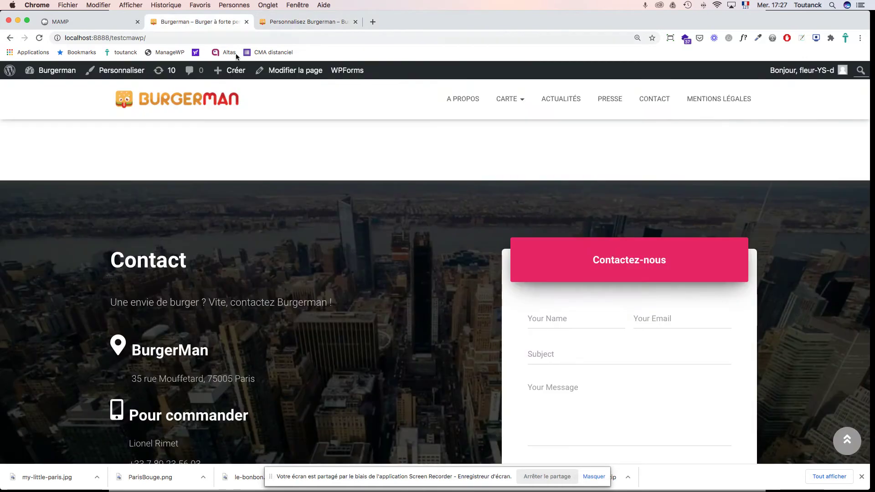
key(super+r)
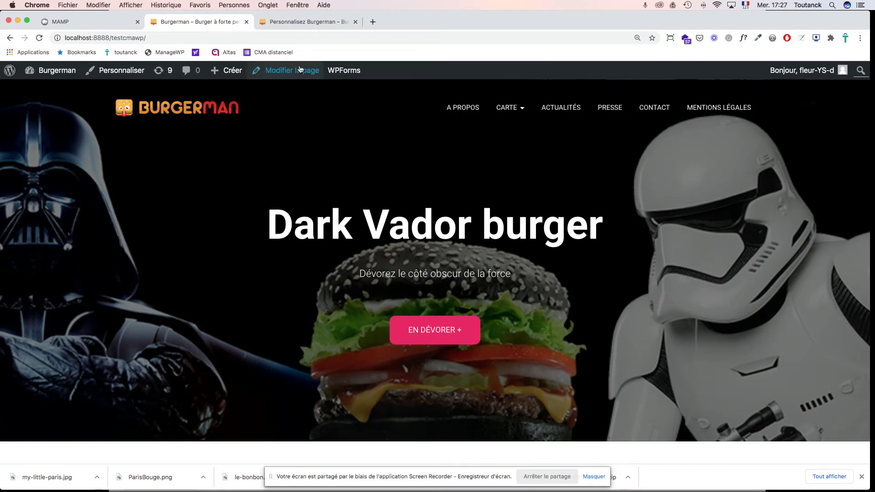
Step: Back in the Customizer, scroll the preview to the Team section and open its settings
click(309, 22)
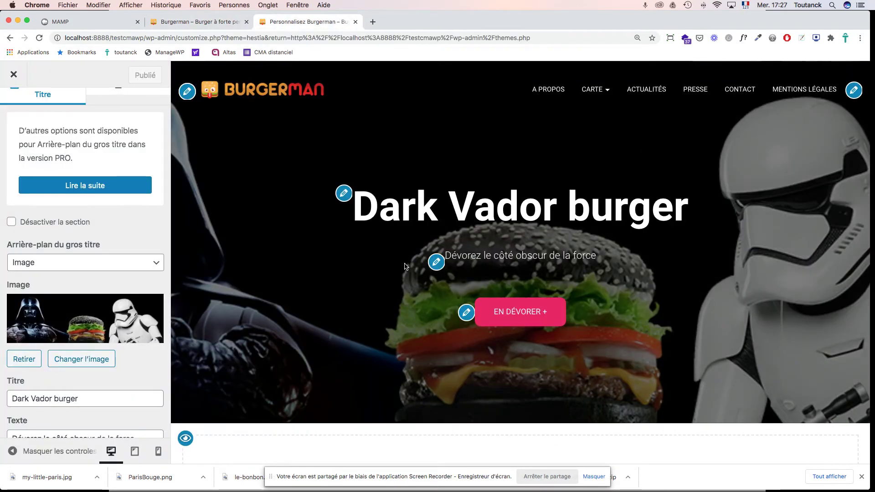
scroll(404, 265, down, 5)
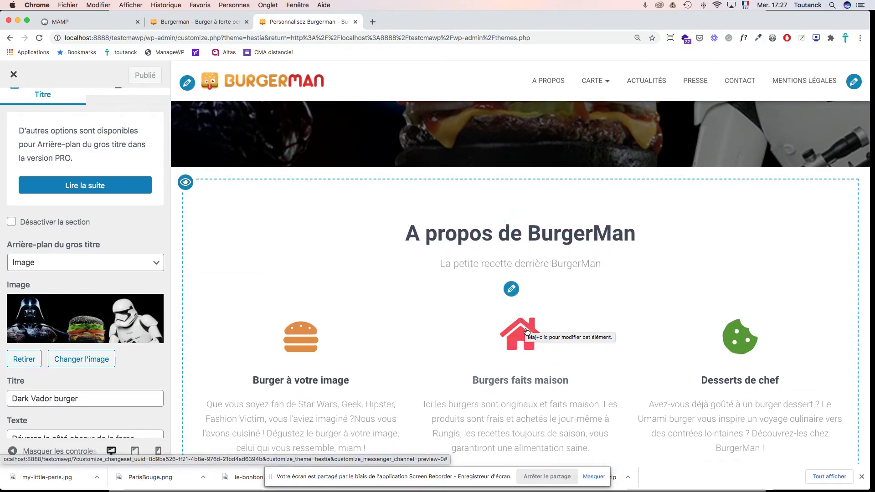
scroll(752, 344, down, 10)
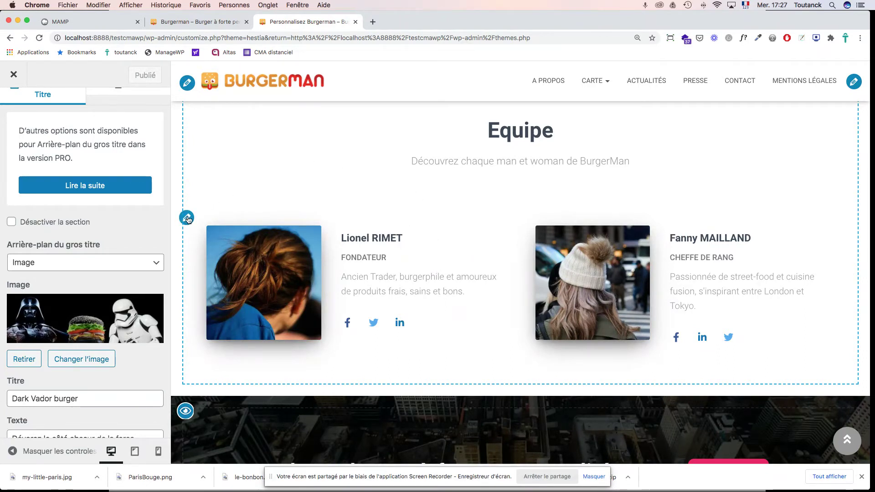
click(186, 219)
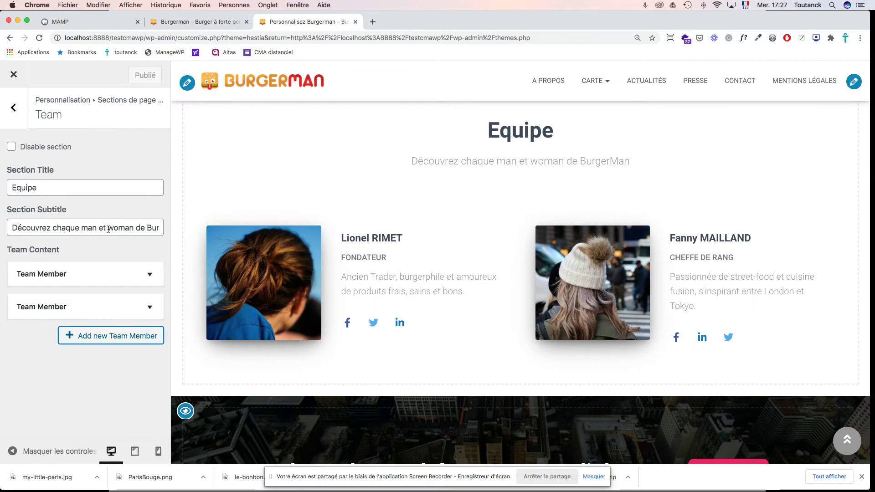
Step: Give the first team member the chef-in-white-jacket photo, then collapse the member's panel
click(151, 274)
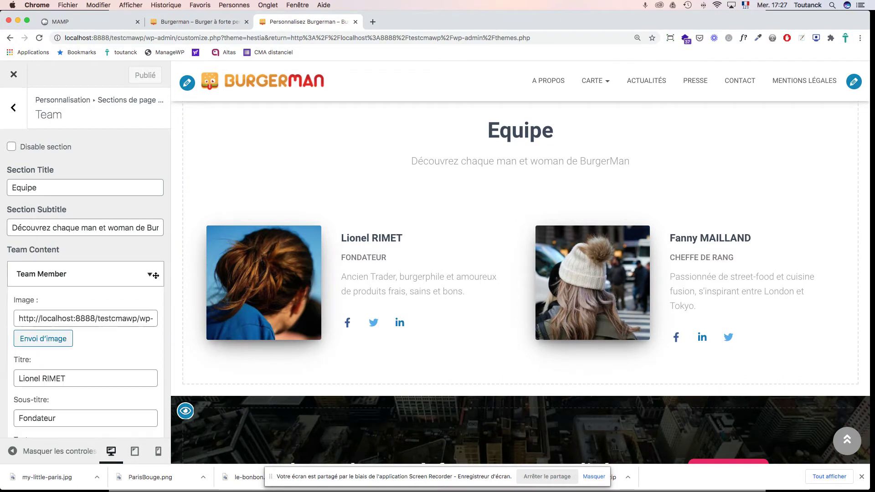
scroll(126, 287, down, 5)
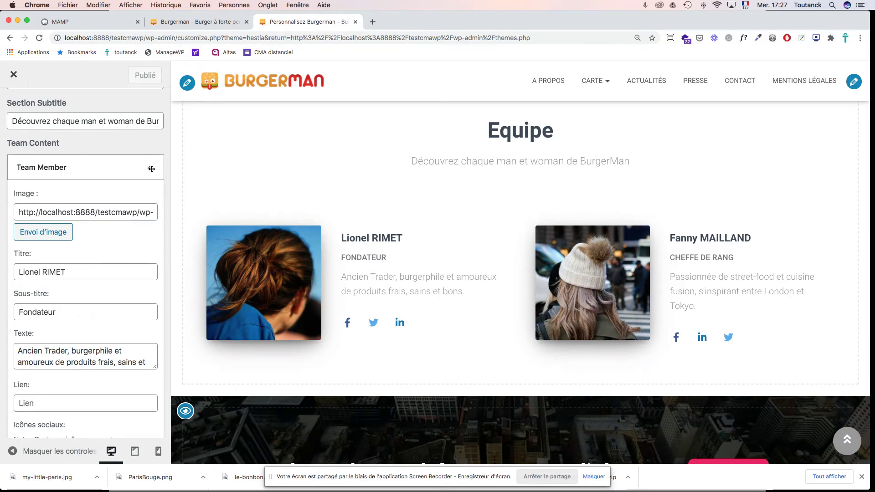
double_click(54, 273)
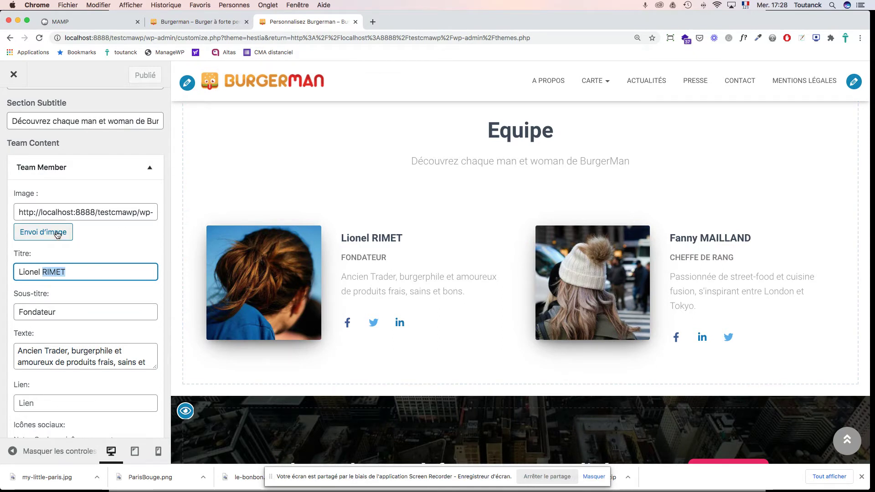
click(55, 235)
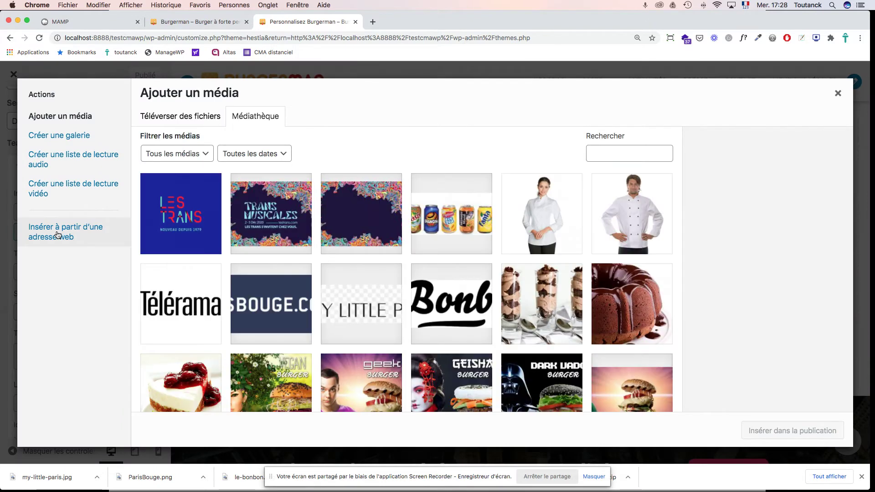
click(648, 222)
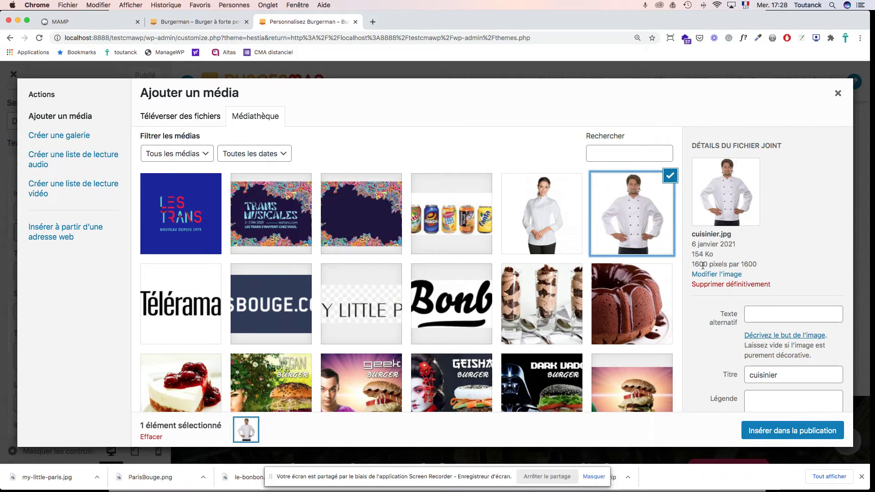
click(784, 436)
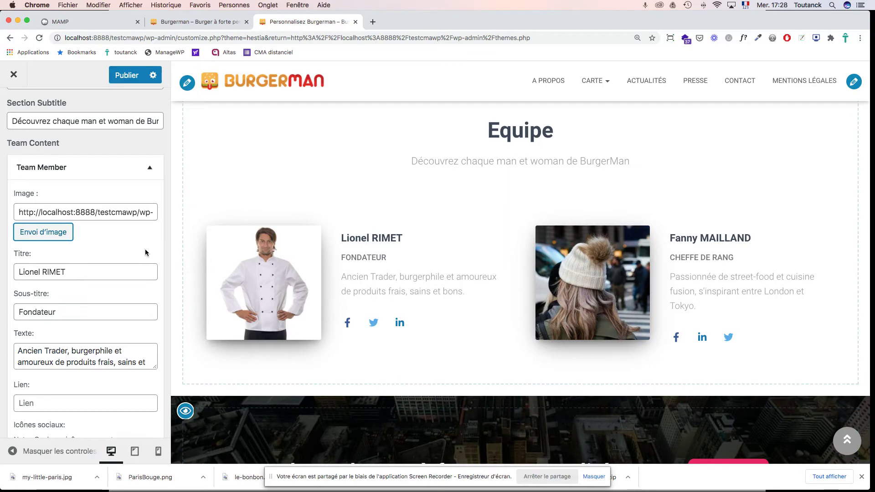
scroll(146, 252, down, 5)
scroll(145, 252, down, 5)
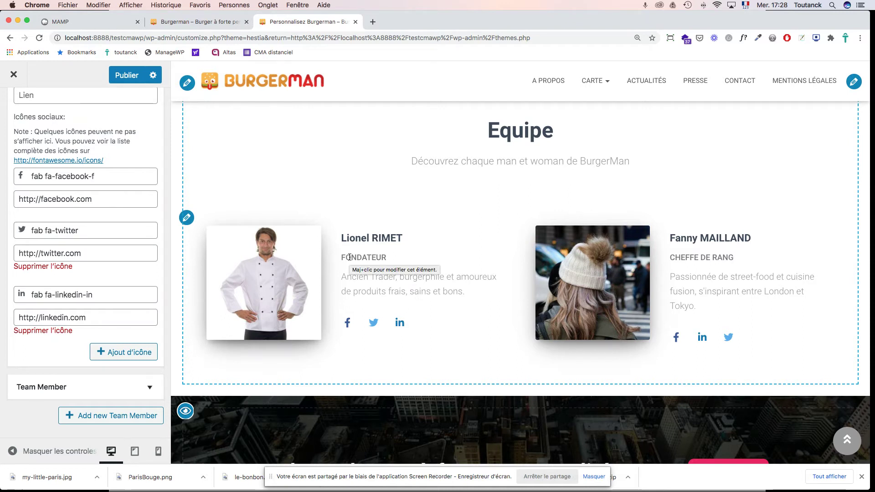
click(186, 217)
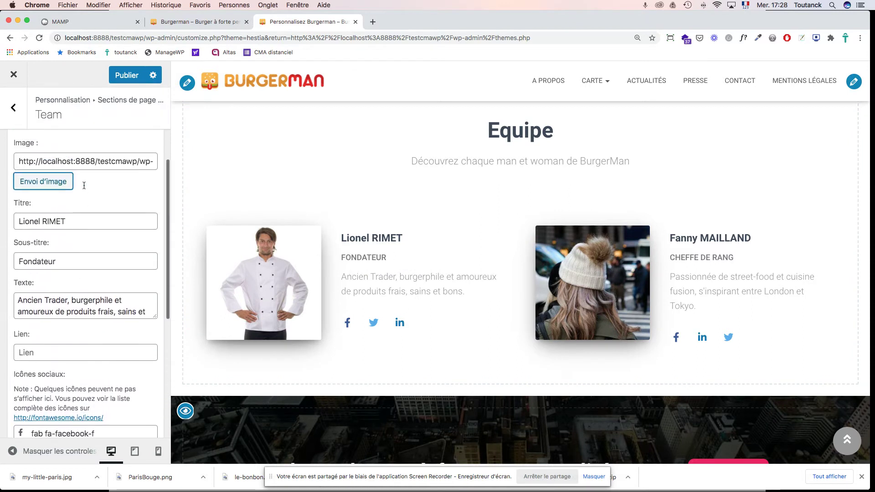
click(148, 216)
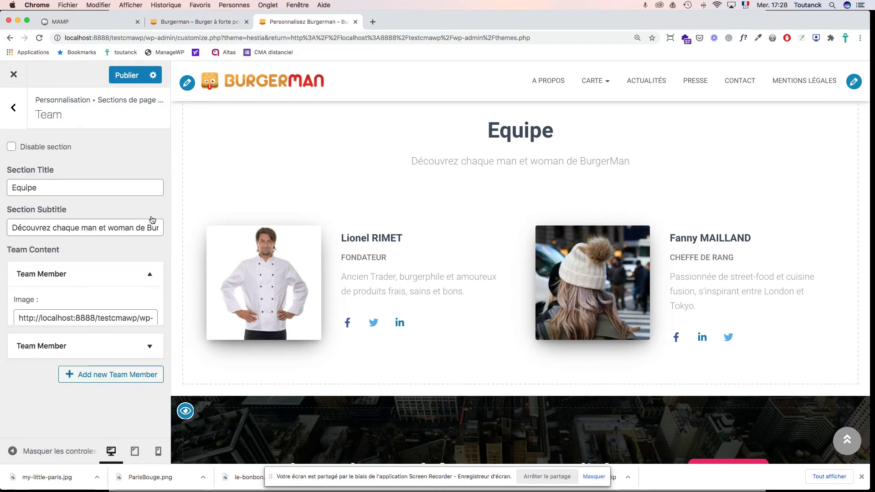
Step: Choose cuisiniere.jpg as the second team member's photo
click(150, 307)
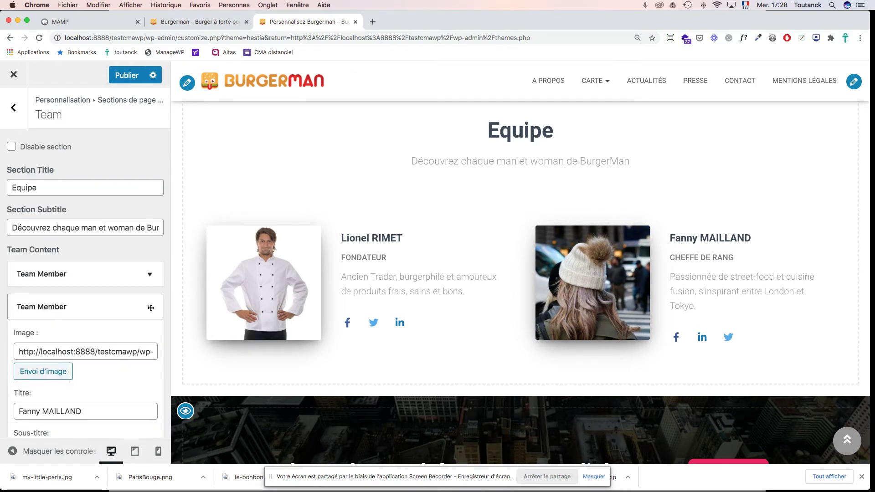
scroll(158, 286, down, 5)
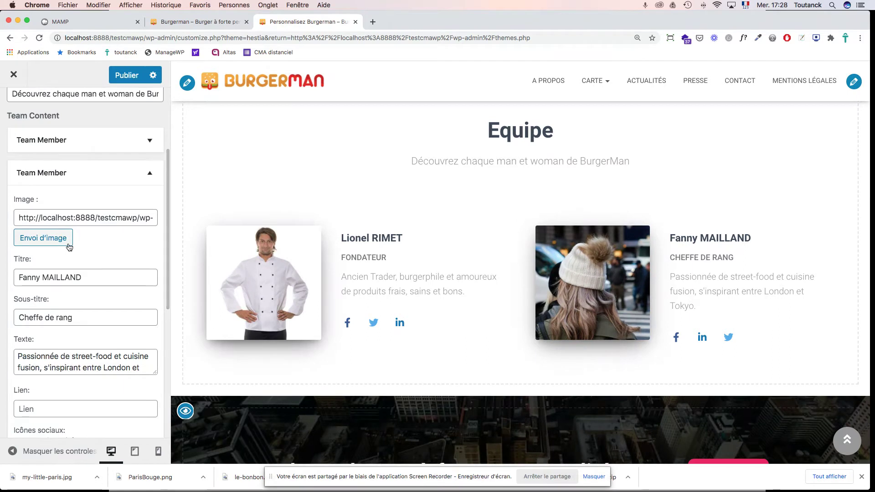
click(49, 239)
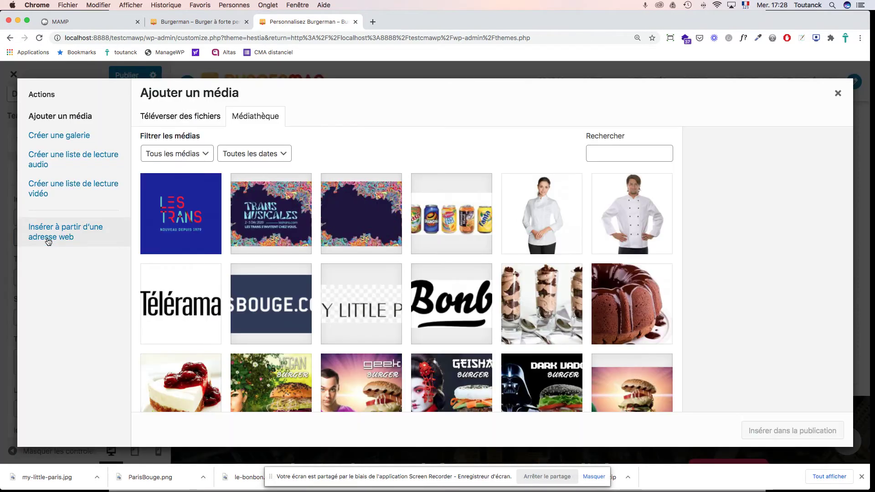
click(528, 217)
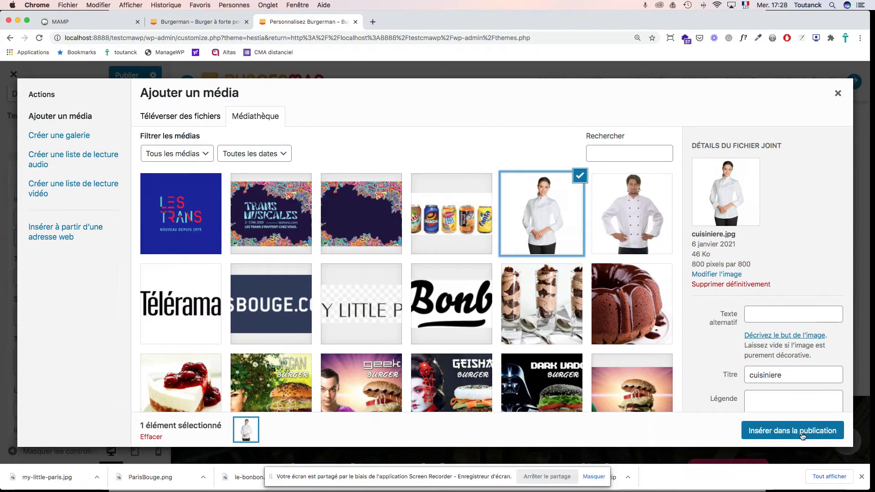
Step: Title it with her name plus '- cheffe de range à BurgerMan', copy it to alt text, insert
double_click(762, 374)
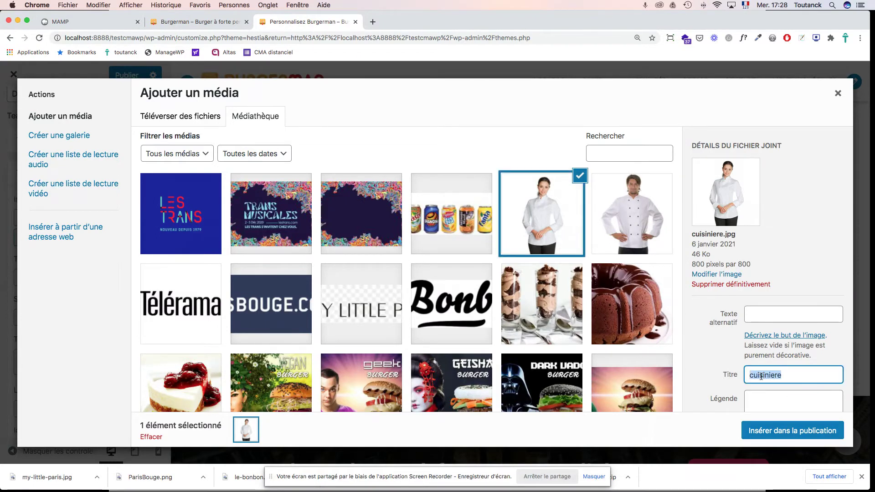
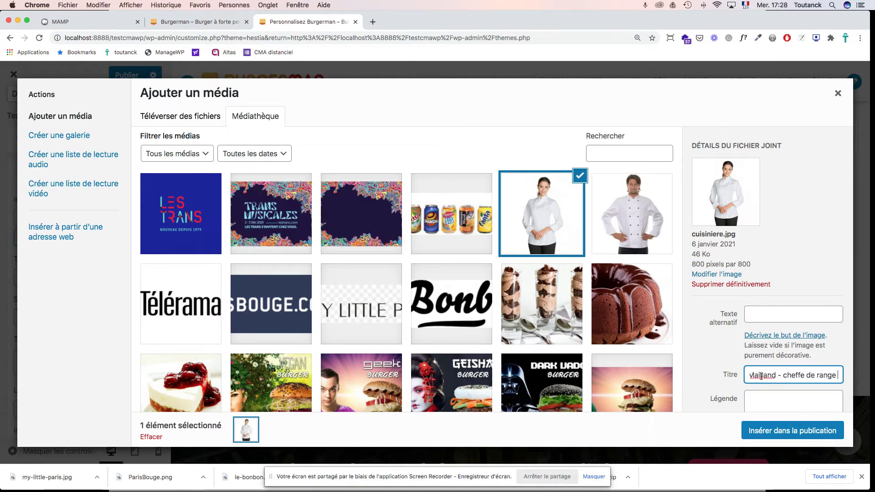
text(à BurgerMan)
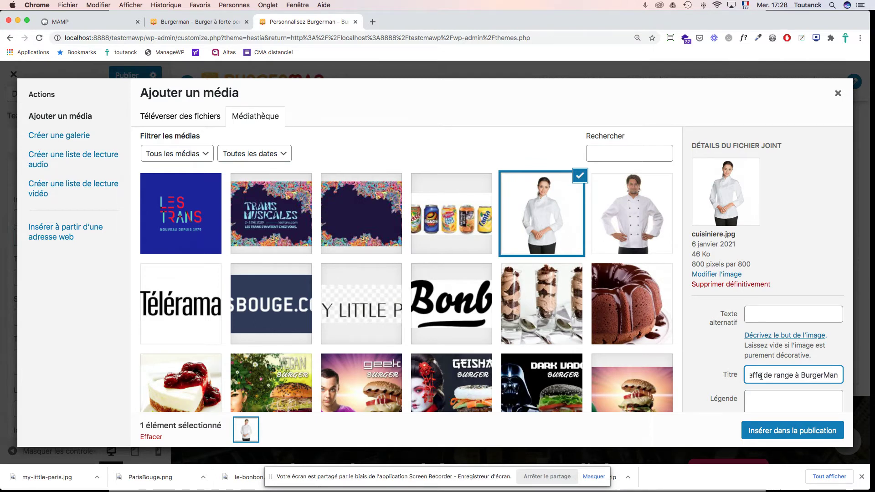
key(super+a)
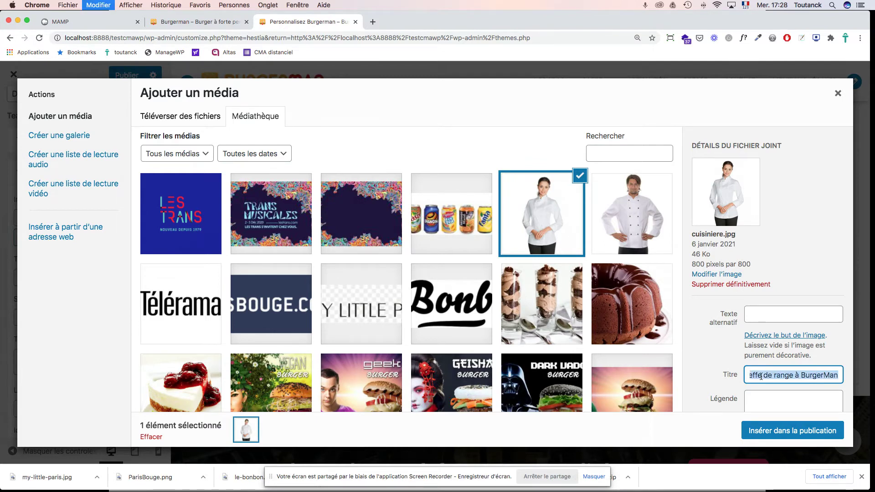
key(super+c)
click(790, 317)
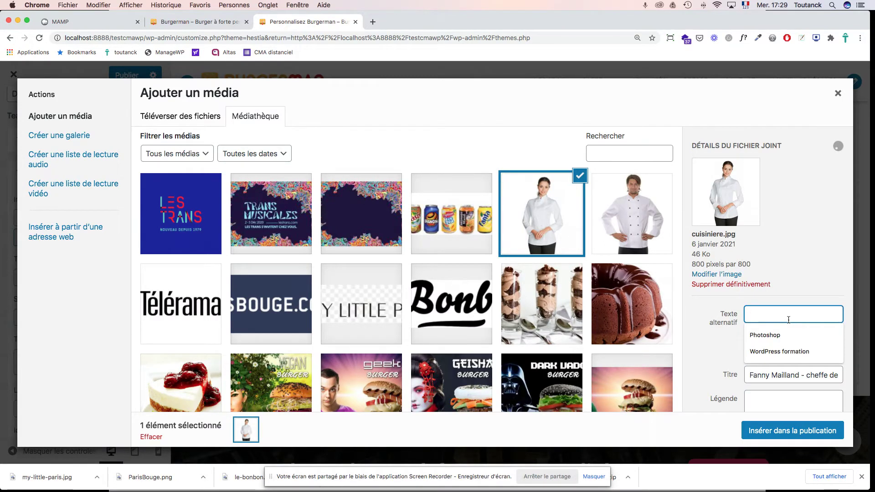
key(super+v)
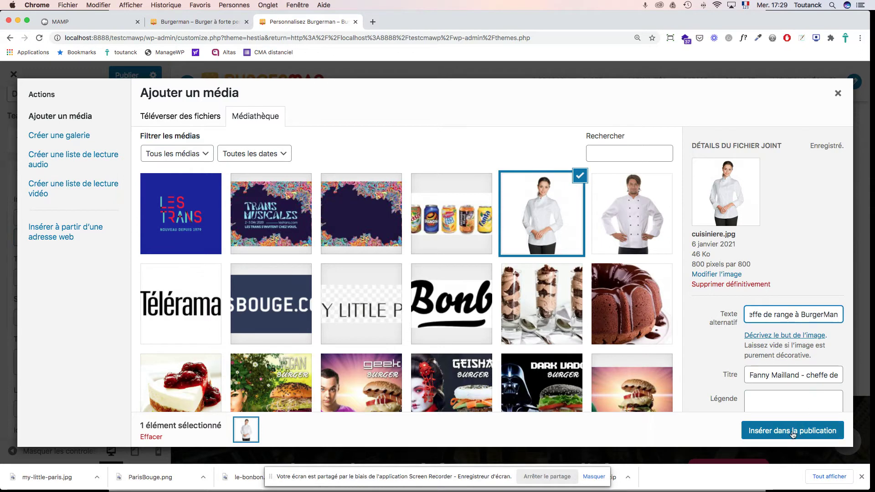
click(793, 432)
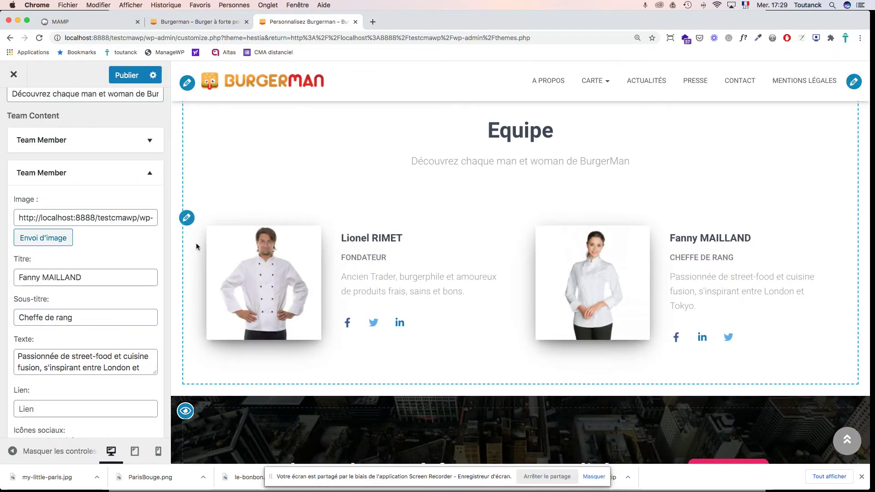
click(142, 175)
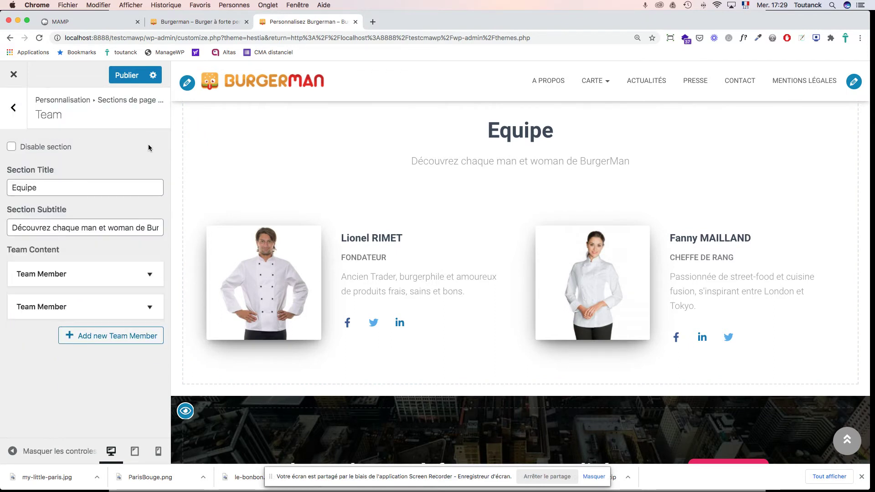
Step: Choose cuisinier.jpg for the founder and paste the previous title into its title field
click(148, 275)
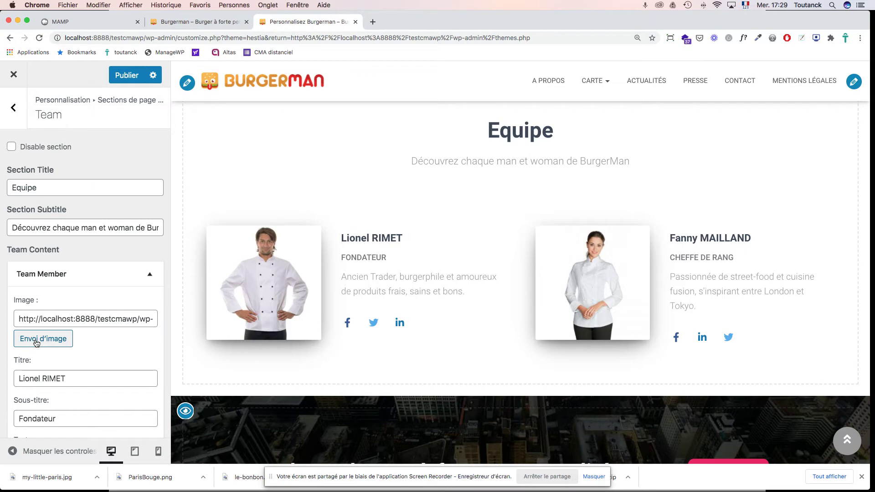
click(38, 341)
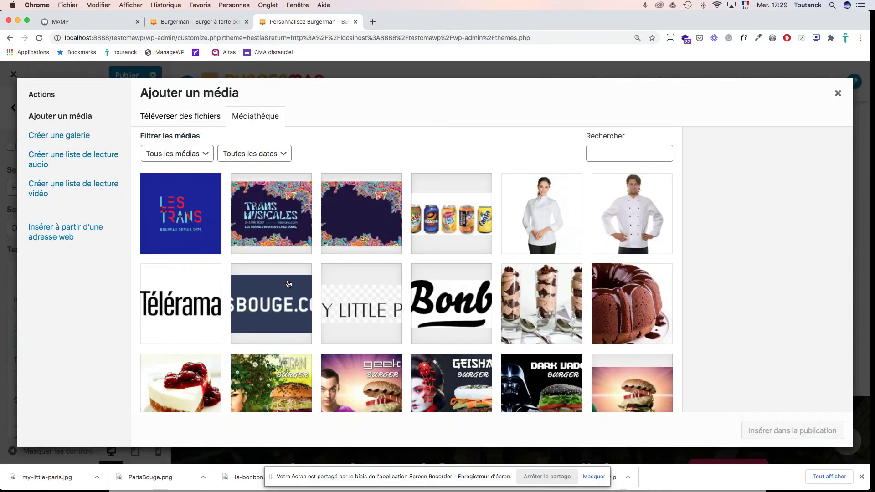
click(622, 219)
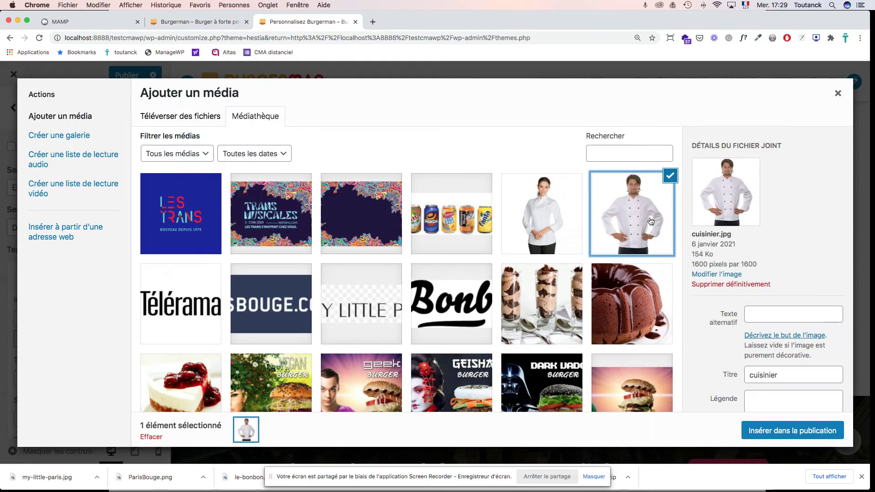
double_click(777, 376)
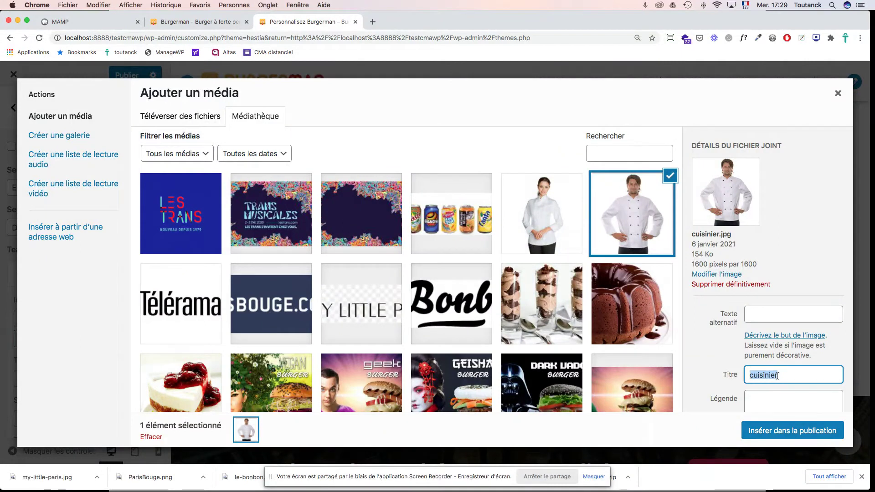
key(super+v)
Step: Retitle it with his name and 'Fondateur de BurgerMan', copy it to alt text, and insert
double_click(756, 376)
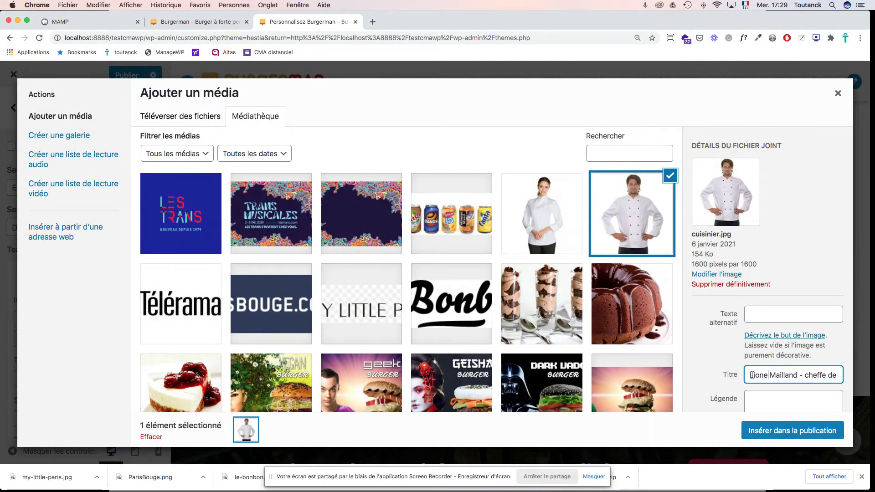
double_click(783, 375)
mouse_move(798, 375)
mouse_down()
mouse_move(841, 376)
mouse_move(801, 376)
mouse_up()
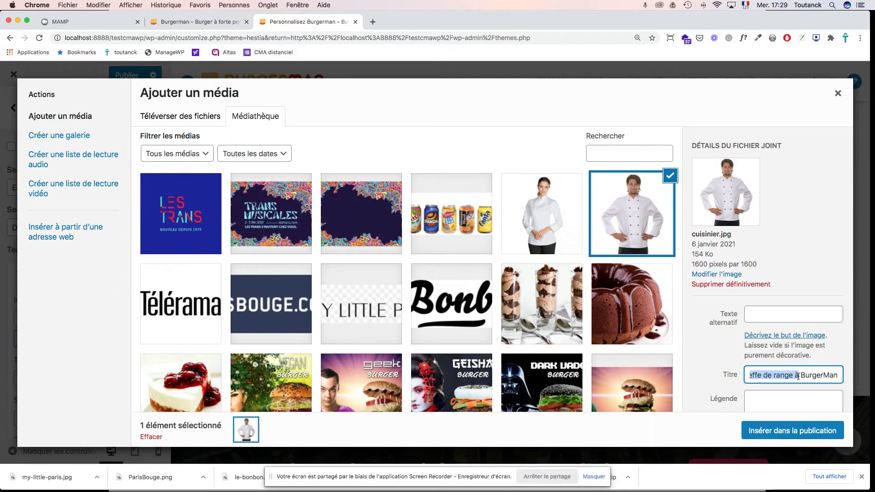
text(Fondateur )
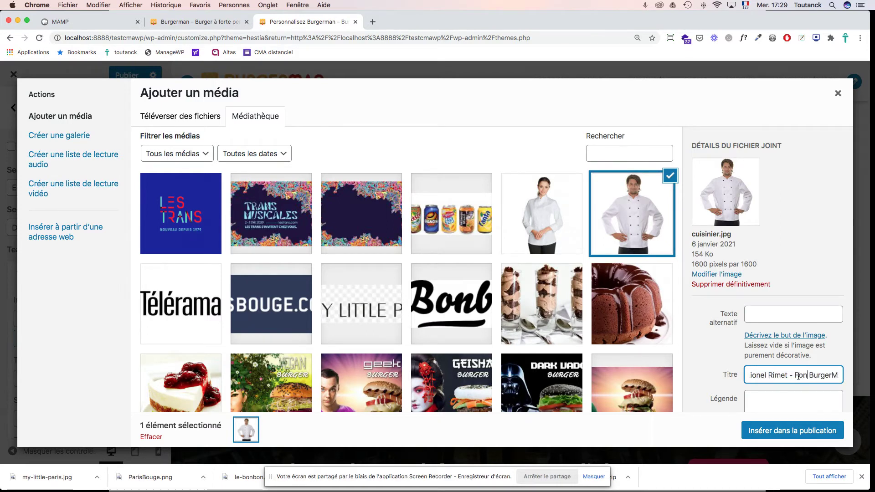
text( de)
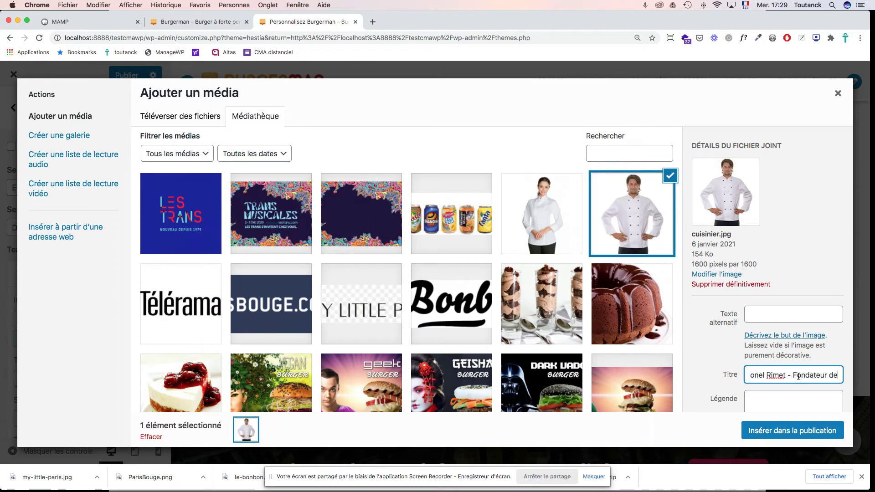
key(super+a)
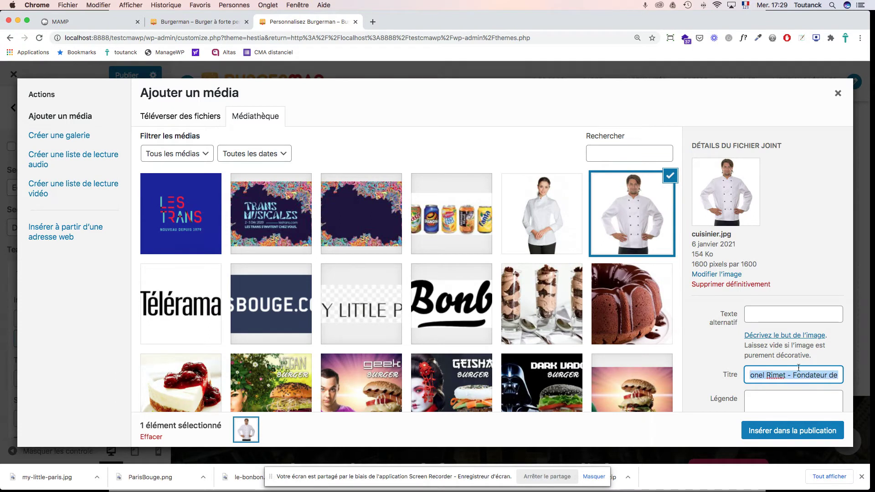
key(super+c)
click(791, 310)
key(super+v)
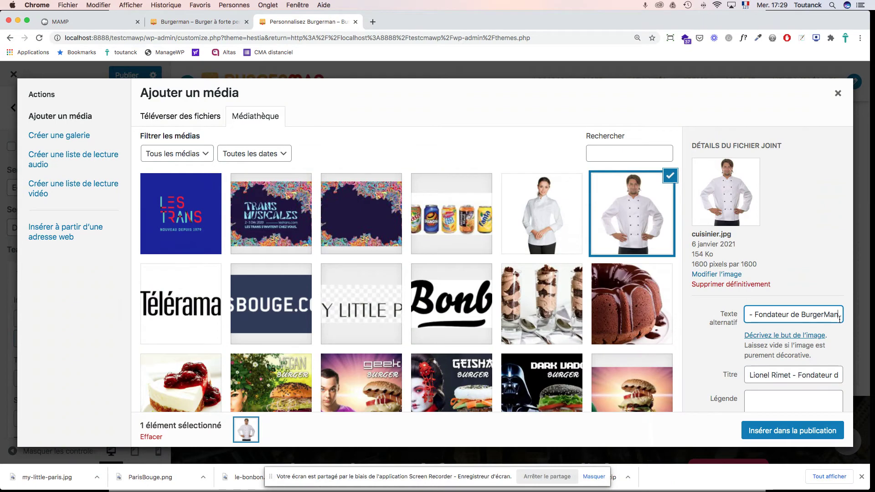
click(794, 432)
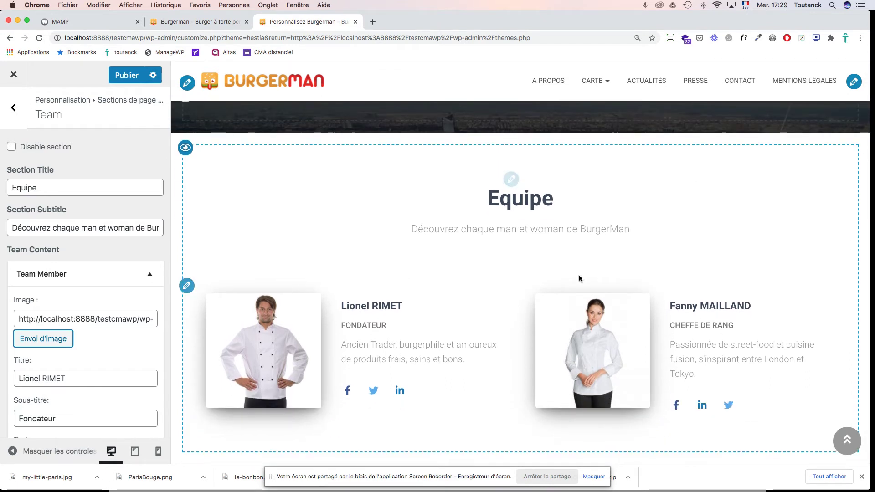
Step: Scroll the preview to the 'Commander un burger à forte personnalité' banner and open its Ribbon settings
scroll(580, 278, down, 3)
scroll(579, 278, down, 5)
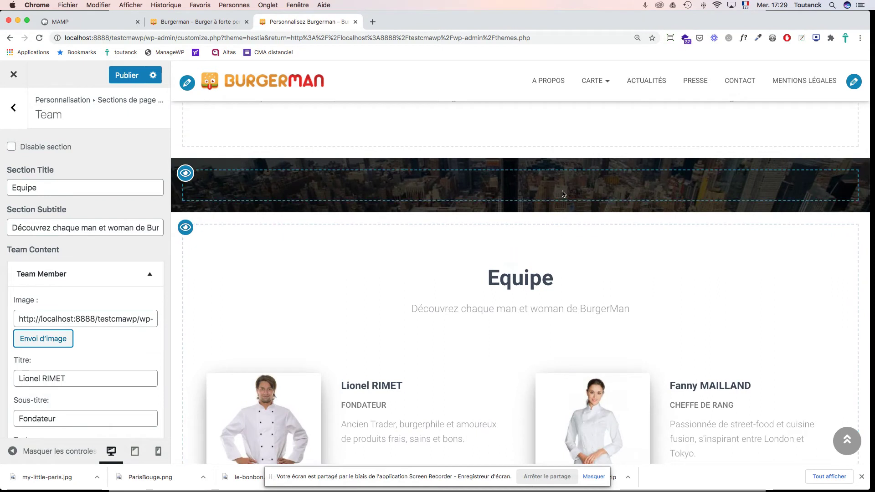
scroll(560, 266, down, 8)
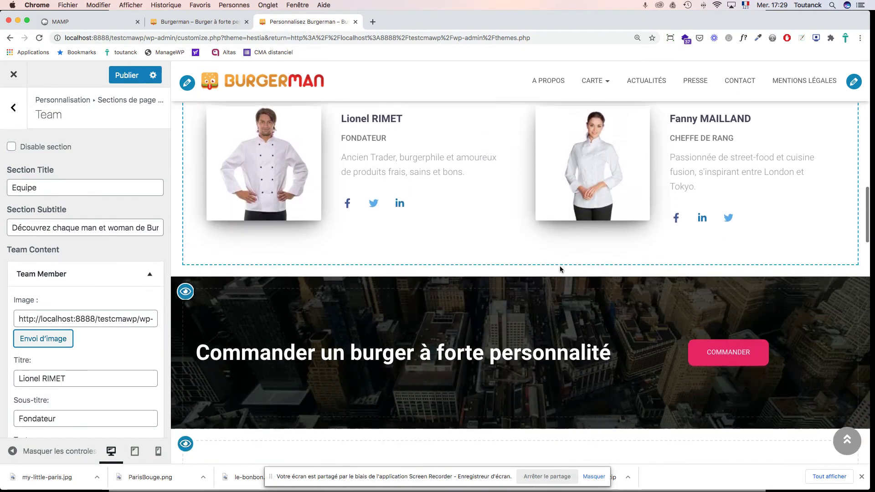
scroll(560, 269, down, 3)
scroll(559, 269, up, 1)
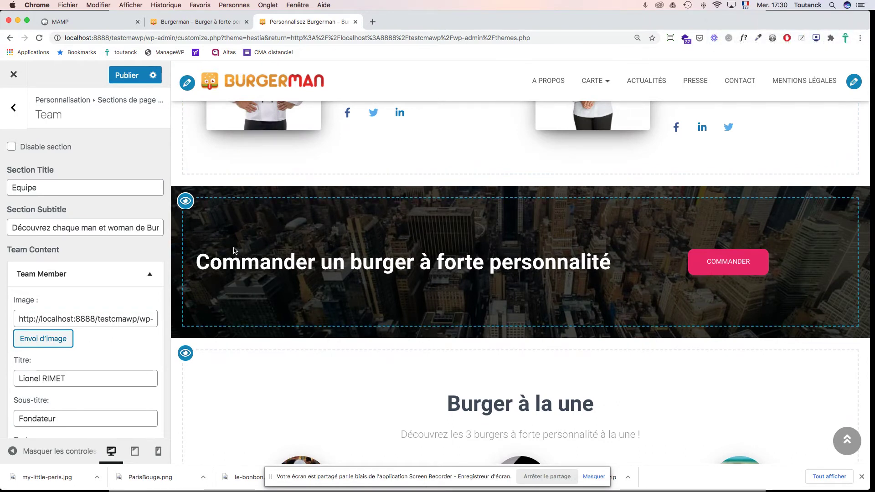
click(178, 254)
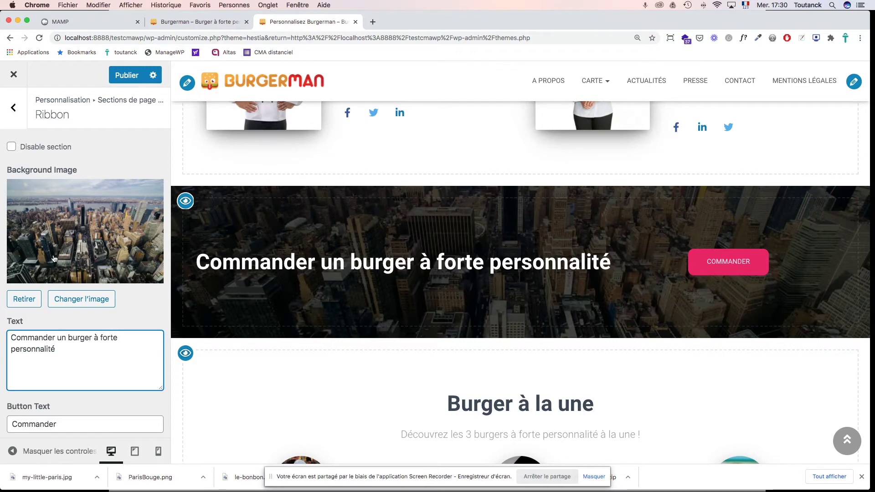
Step: Set the burgerman-geek-burger image as the Ribbon background and publish
click(62, 304)
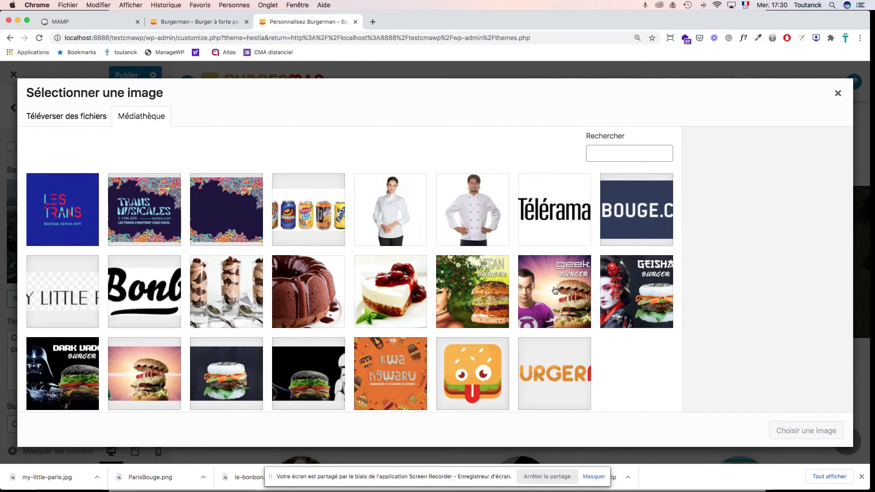
click(157, 373)
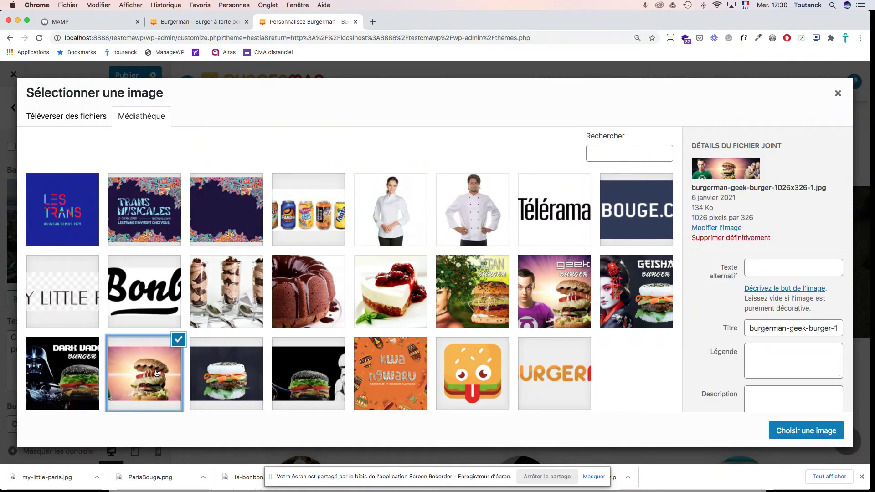
click(793, 432)
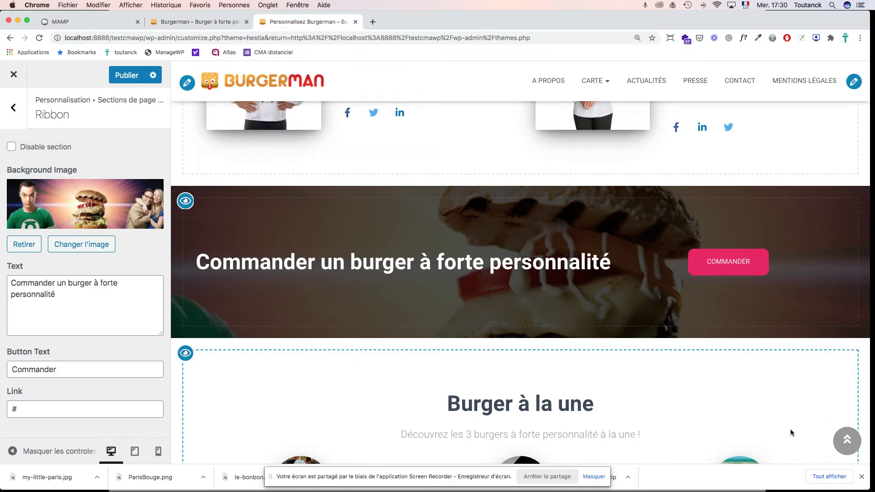
click(128, 78)
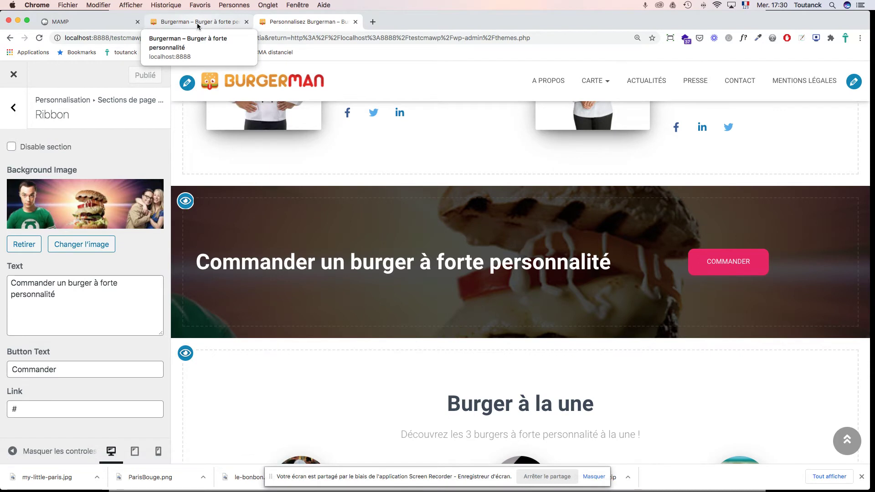
Step: Reload the live homepage and scroll to the Dark Vador, Geisha and Geek burgers in 'Burger à la une'
click(197, 24)
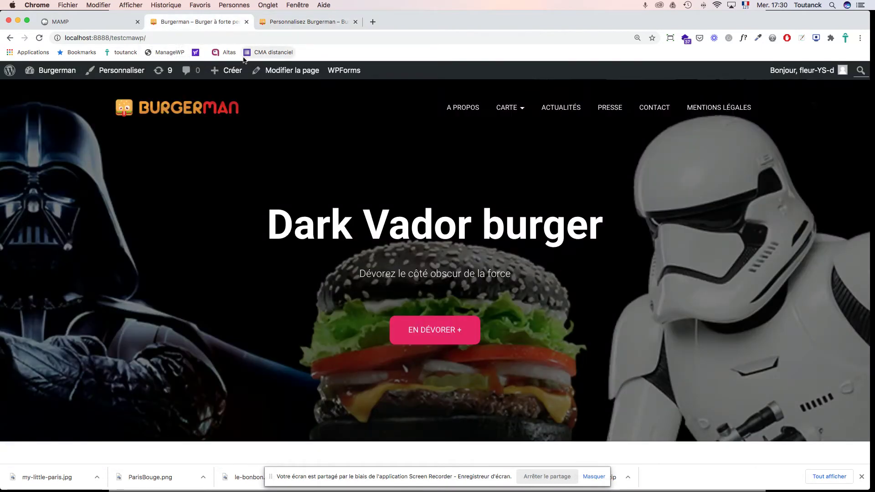
key(super+r)
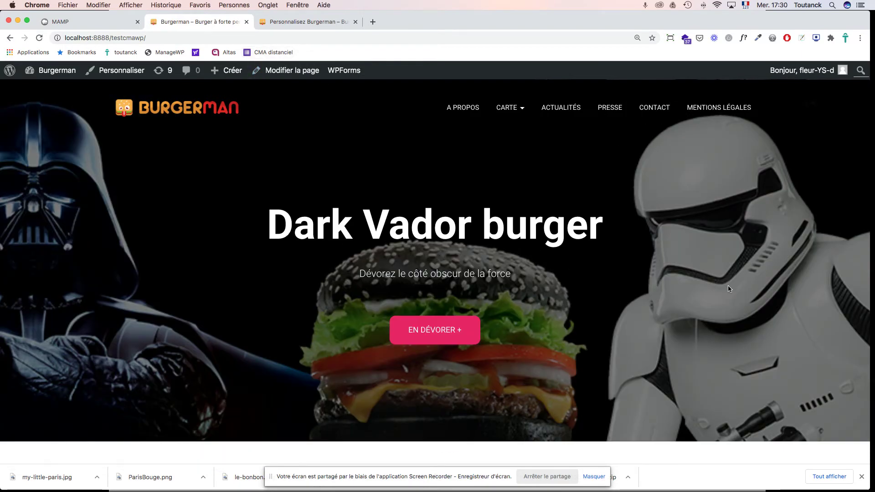
scroll(729, 288, down, 15)
scroll(729, 289, down, 8)
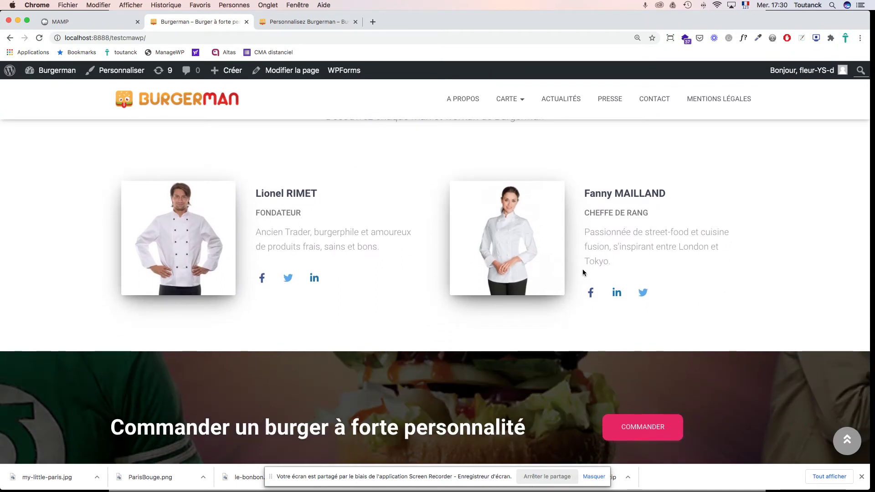
scroll(590, 292, down, 4)
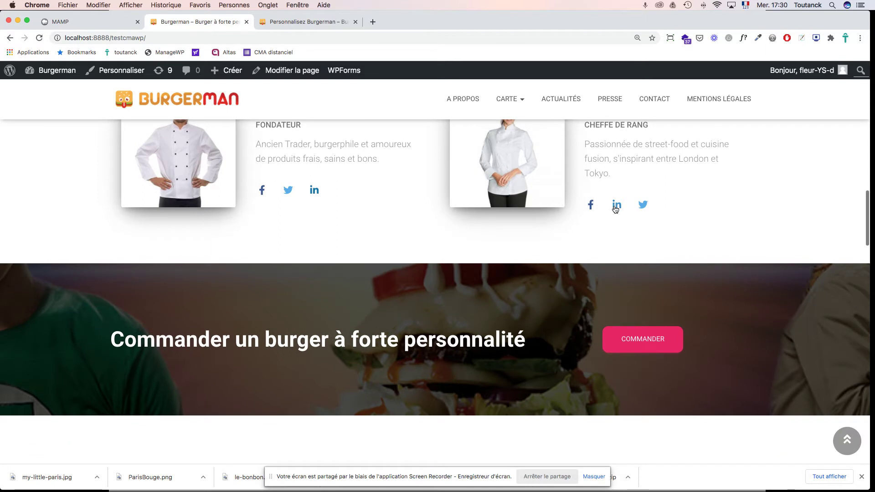
scroll(641, 256, down, 4)
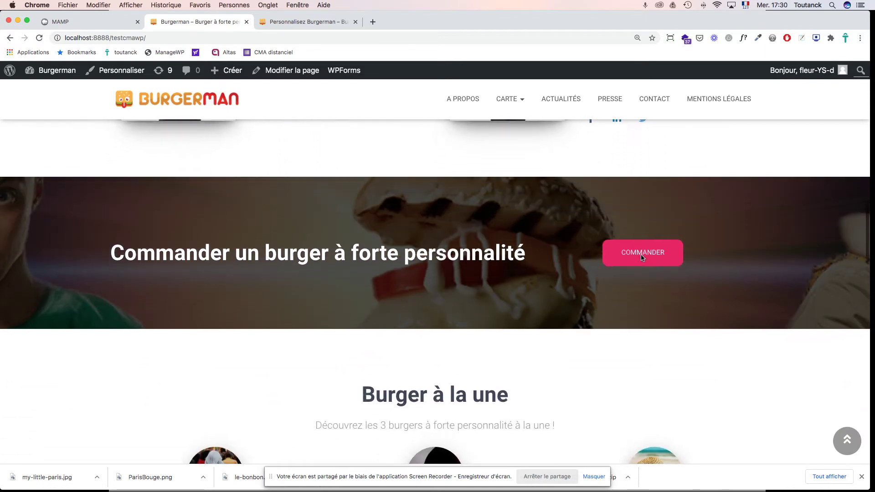
scroll(641, 256, down, 2)
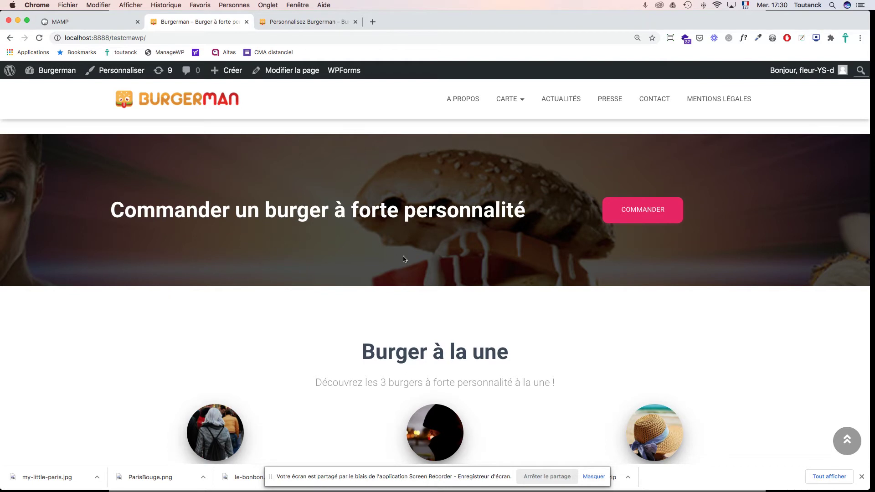
scroll(533, 261, up, 3)
scroll(534, 261, down, 5)
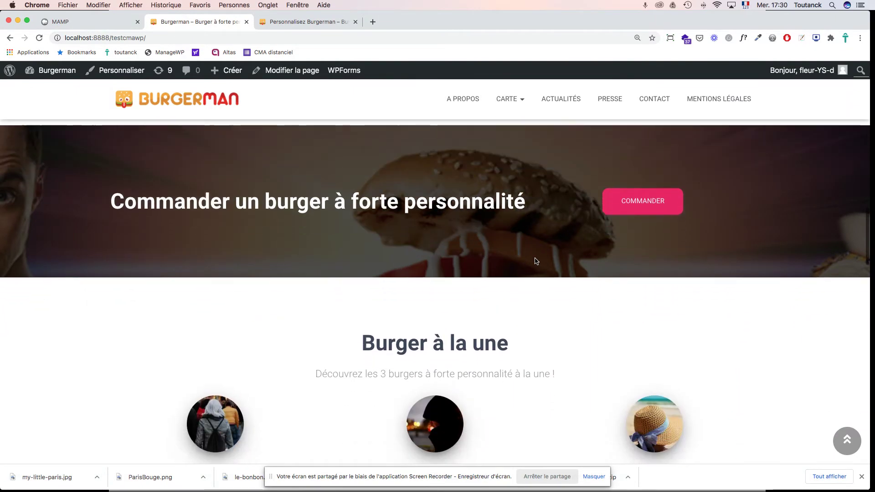
scroll(535, 258, down, 5)
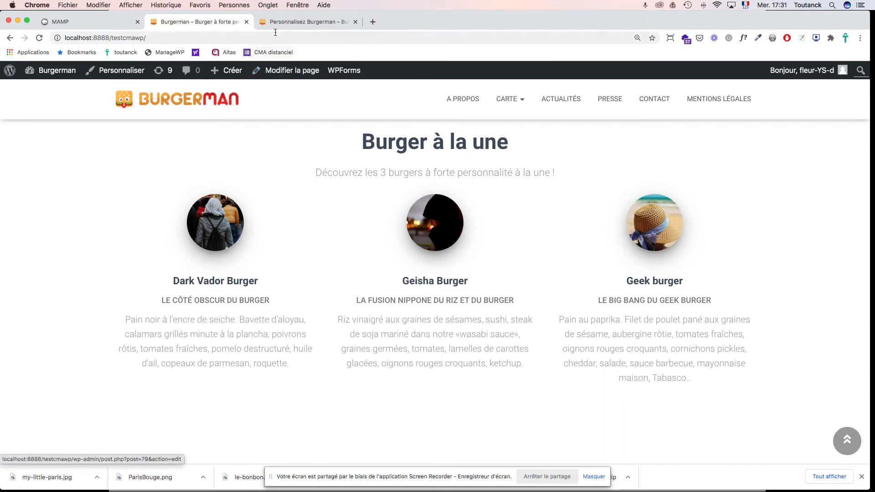
Step: In the Customizer, retitle the section 'Burgers à la une' and expand the first testimonial
click(284, 21)
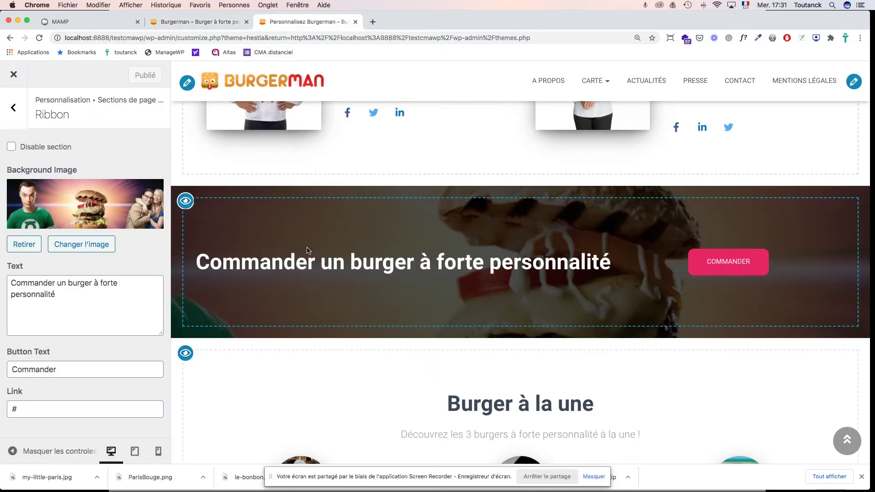
scroll(341, 241, down, 5)
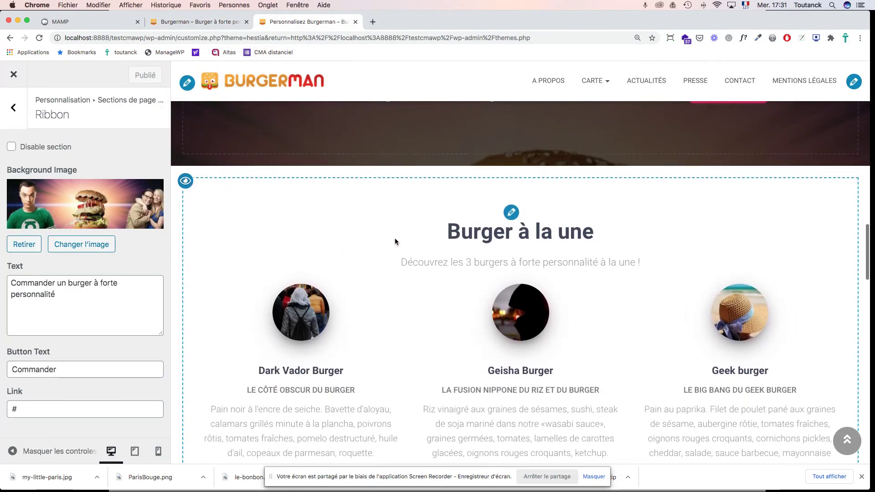
click(511, 212)
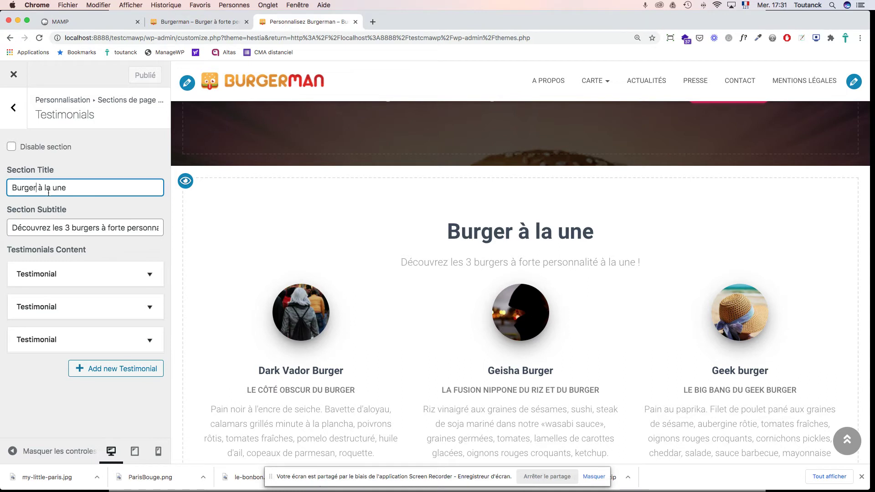
text(s)
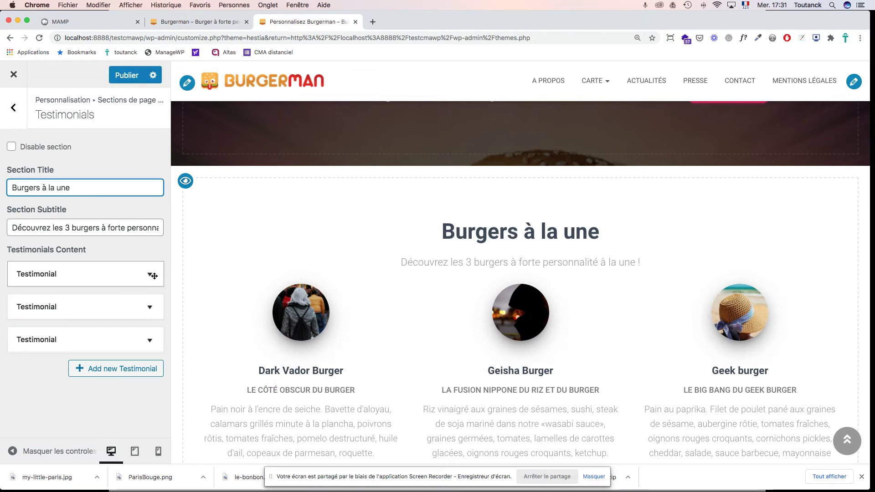
click(151, 275)
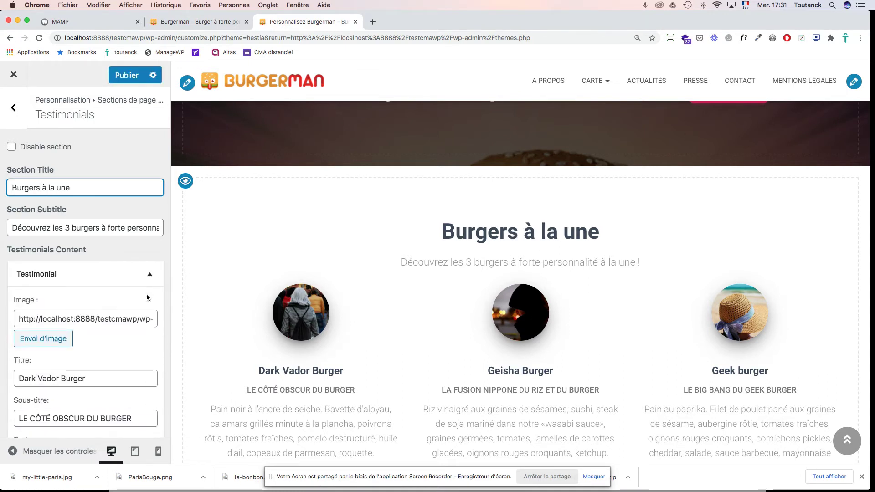
scroll(147, 294, down, 3)
scroll(146, 297, down, 4)
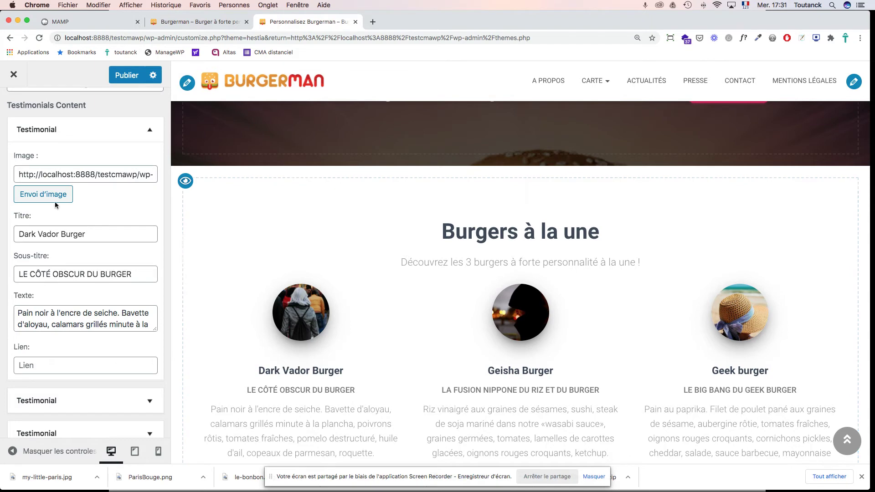
Step: Swap the Dark Vador testimonial image, ending with the wide stormtrooper burger picture inserted
click(47, 196)
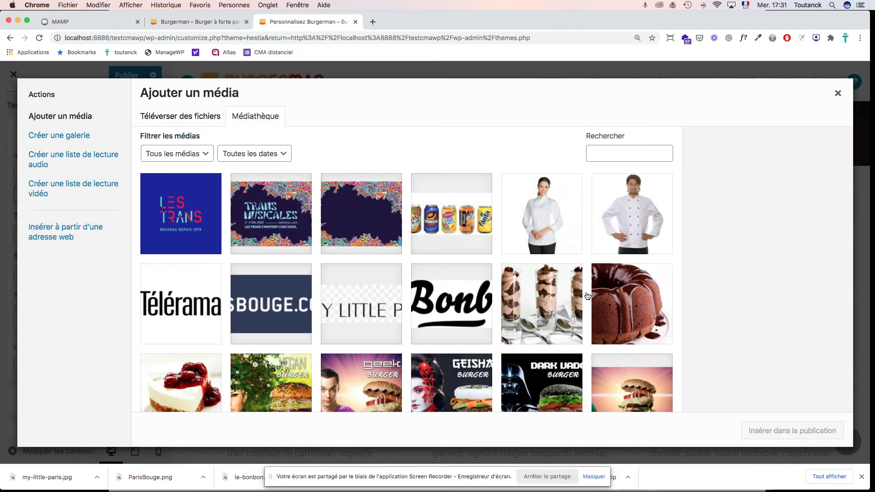
scroll(588, 296, down, 5)
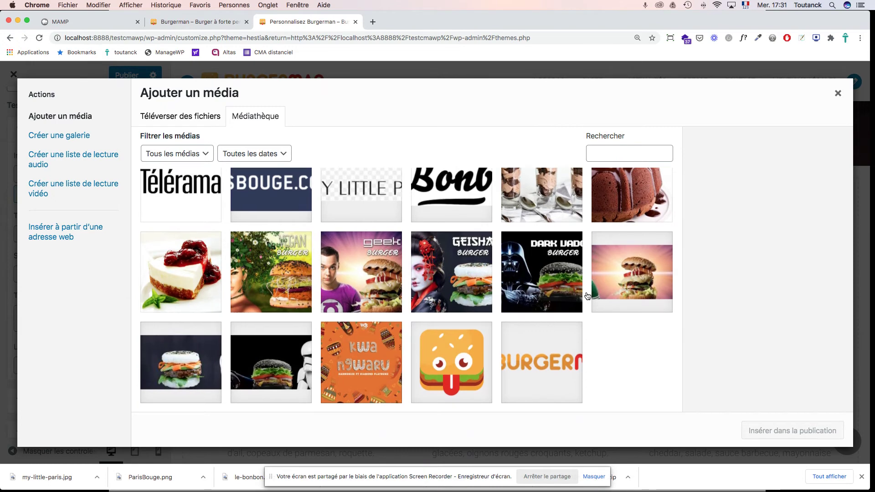
click(547, 280)
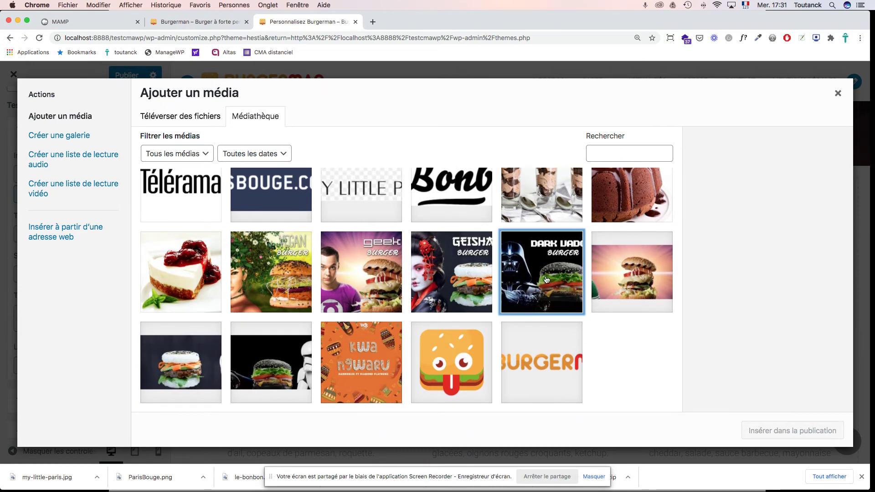
click(784, 433)
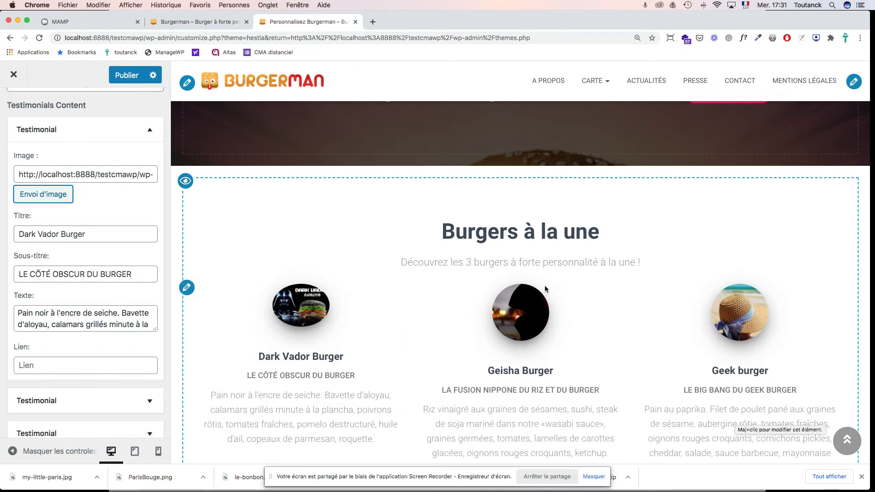
click(54, 196)
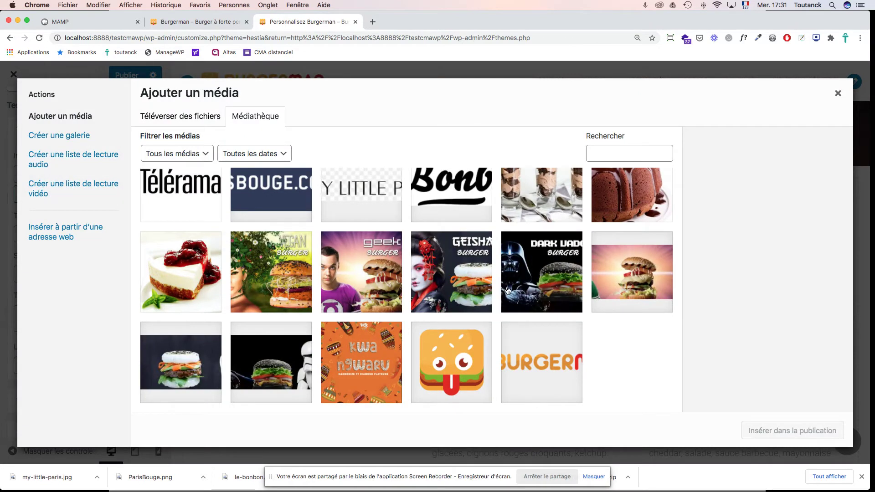
click(543, 283)
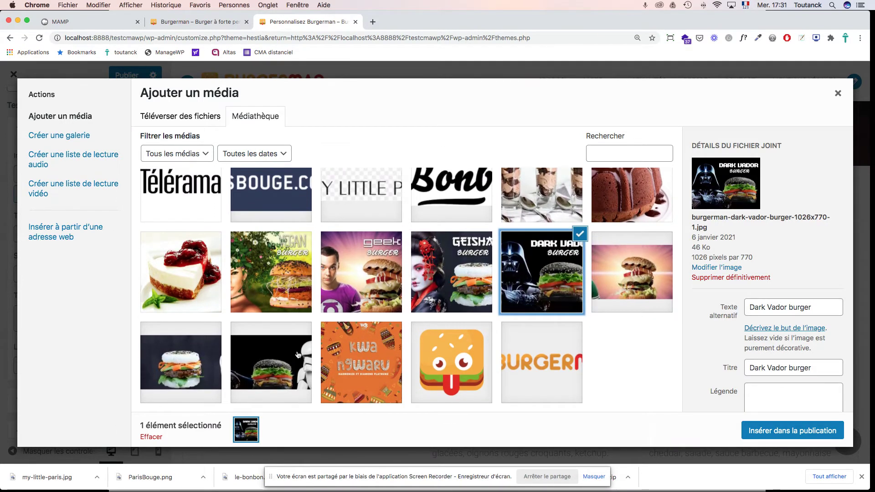
click(300, 355)
click(787, 431)
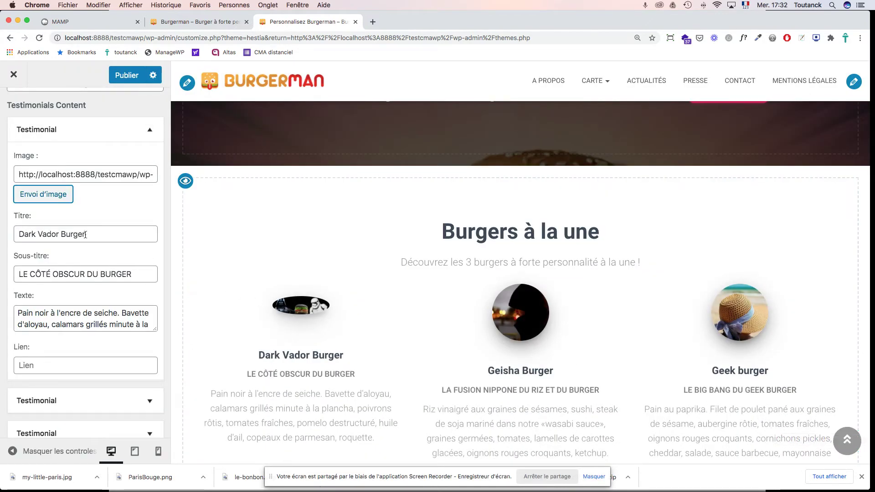
Step: Check the Dark Vador image's medium 300 × 225 display size, then close without inserting
click(50, 196)
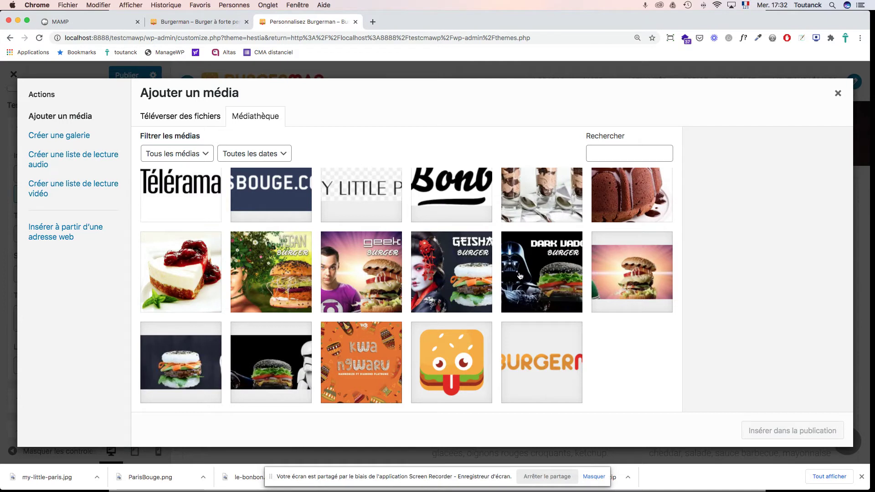
click(543, 281)
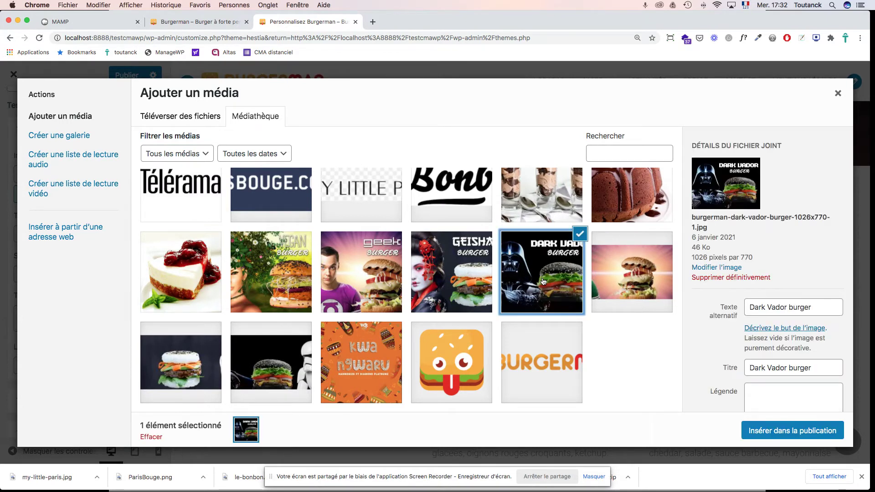
scroll(694, 378, down, 5)
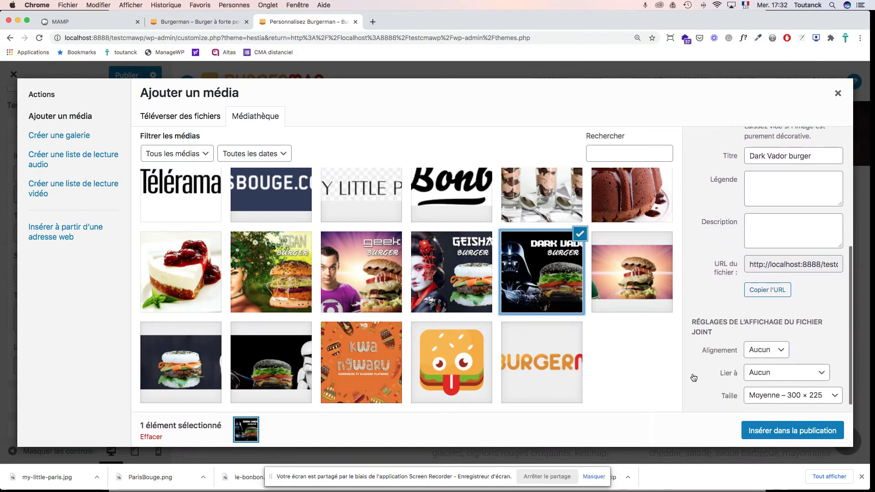
scroll(694, 378, down, 1)
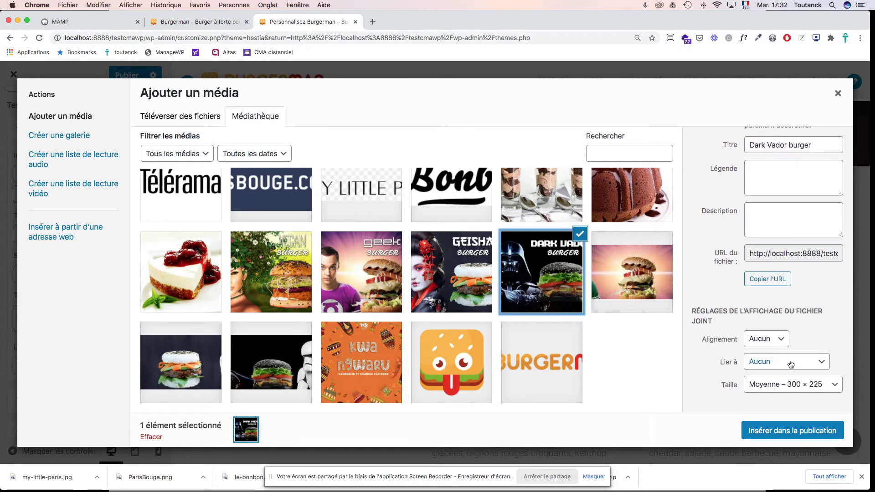
click(829, 389)
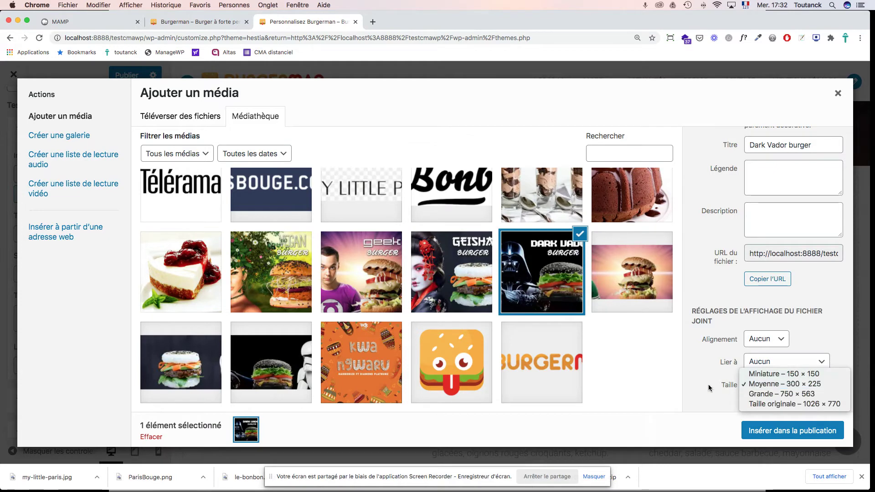
click(822, 387)
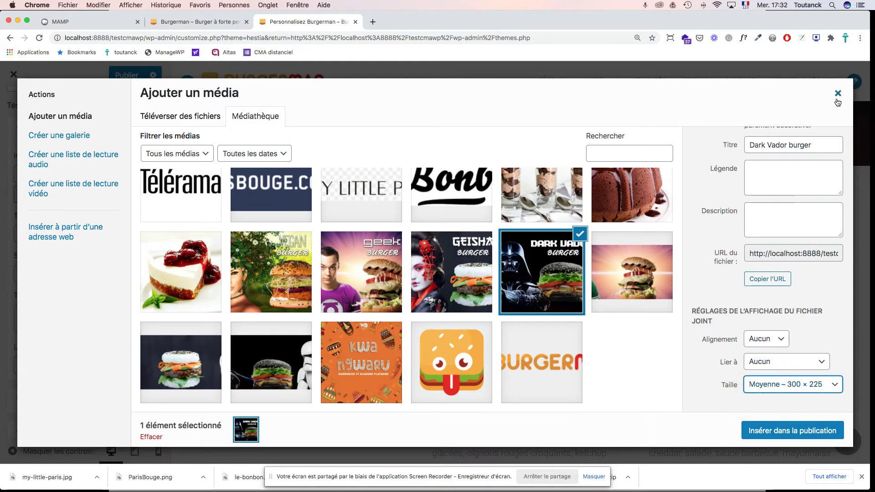
click(838, 93)
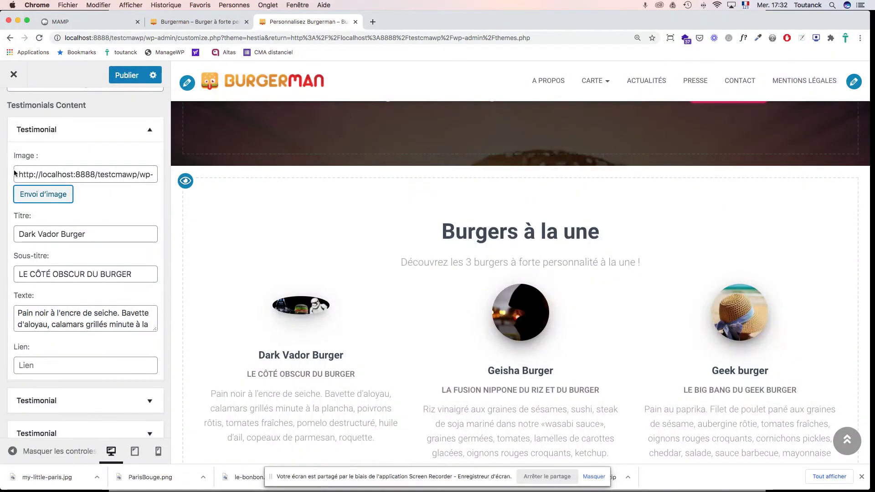
scroll(64, 197, up, 5)
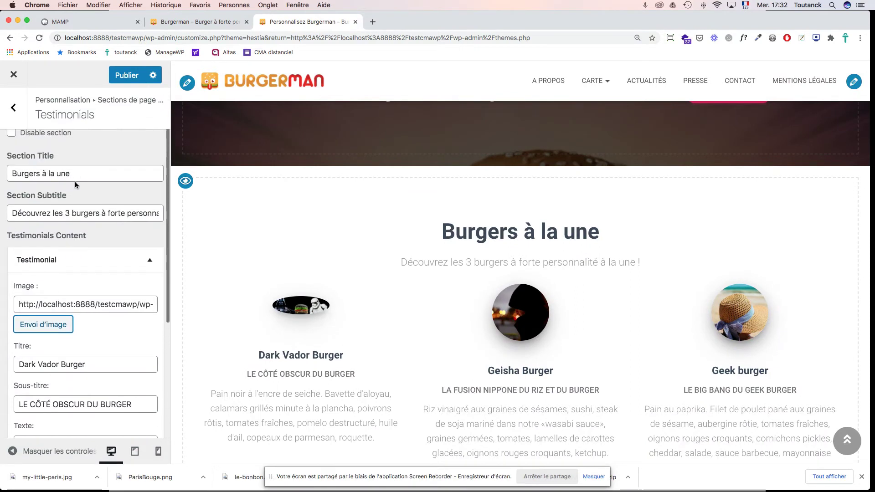
click(13, 110)
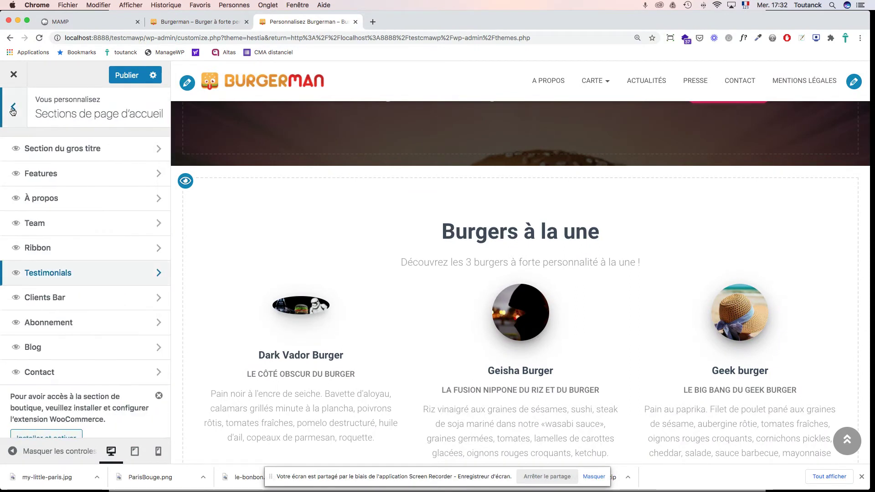
click(13, 110)
click(14, 76)
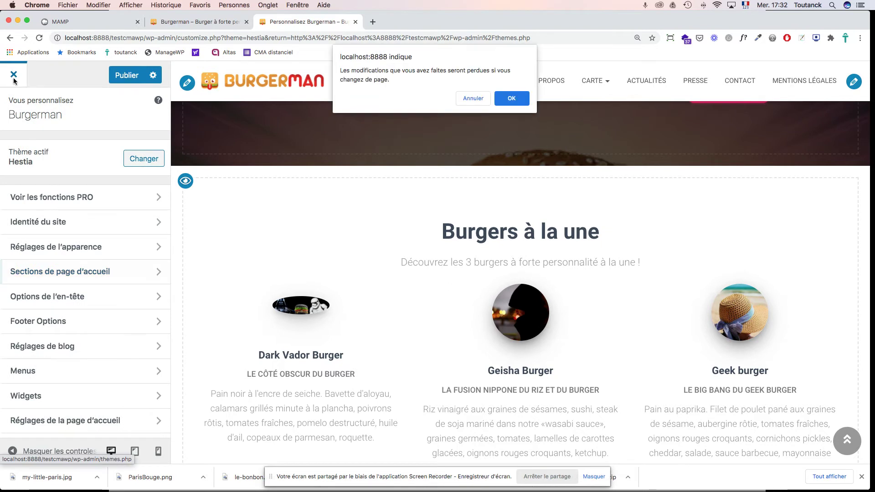
click(513, 99)
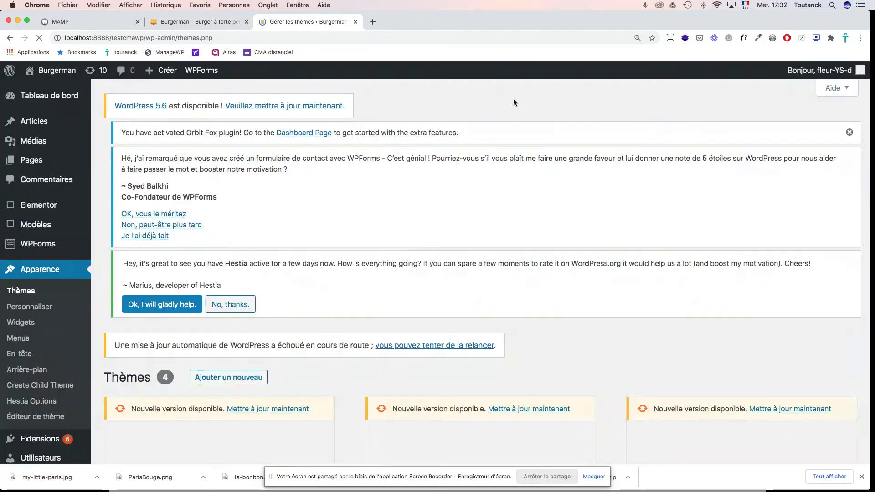
scroll(481, 187, down, 10)
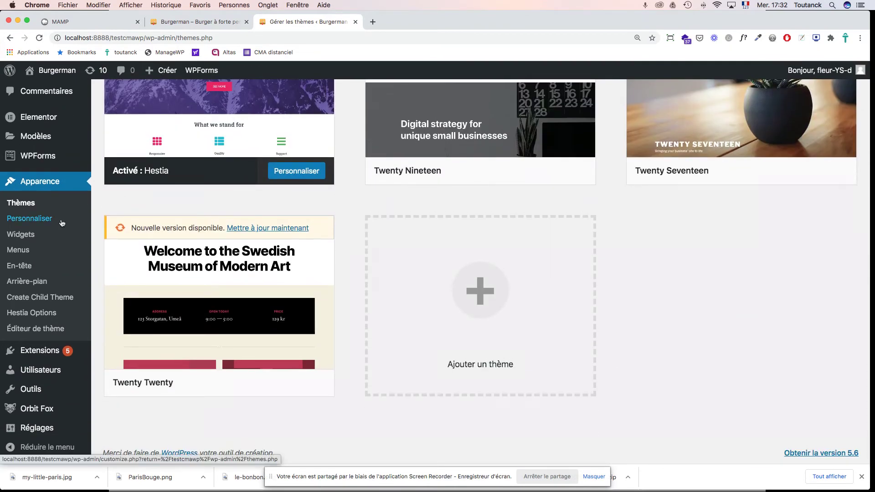
scroll(38, 220, up, 2)
scroll(37, 222, up, 5)
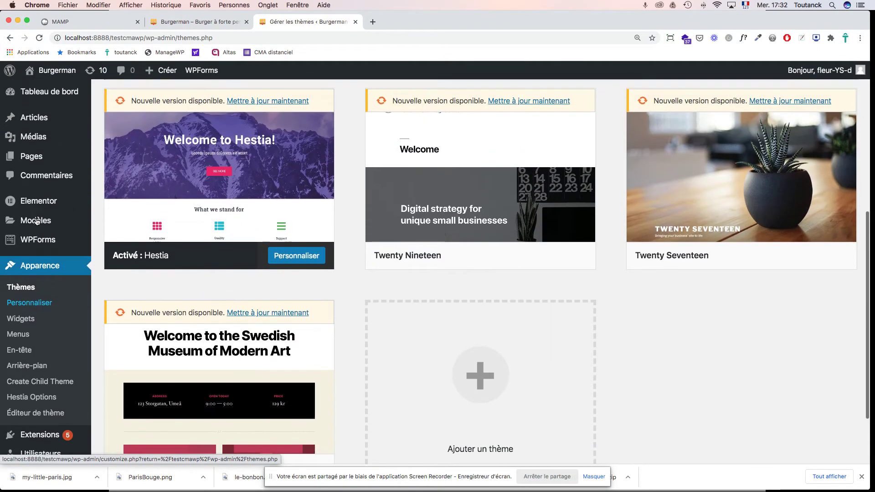
mouse_move(76, 155)
scroll(77, 155, up, 2)
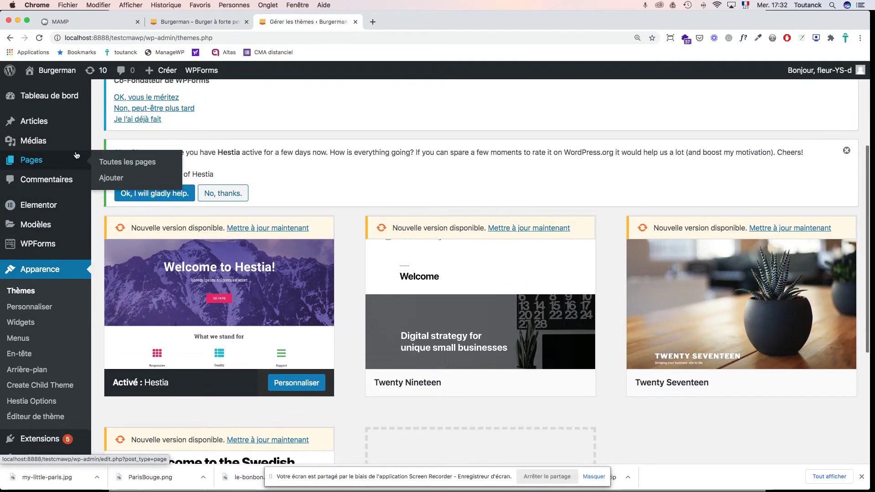
scroll(92, 124, up, 3)
scroll(92, 124, up, 1)
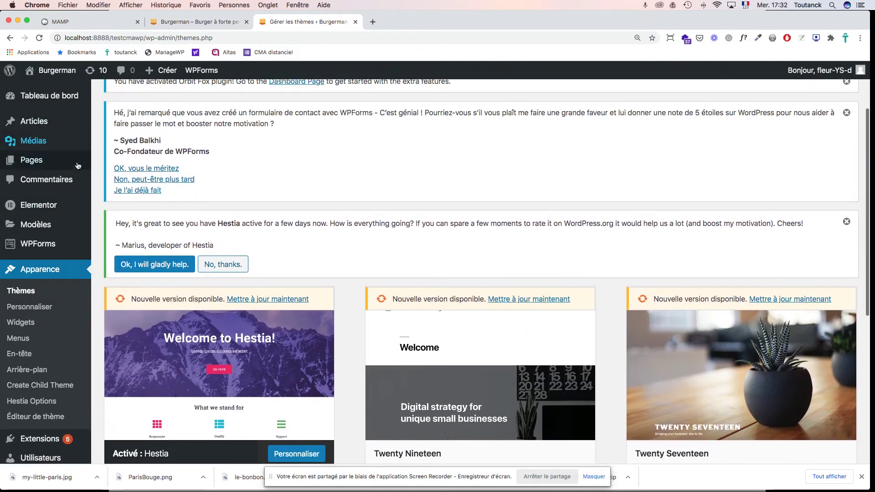
mouse_move(48, 208)
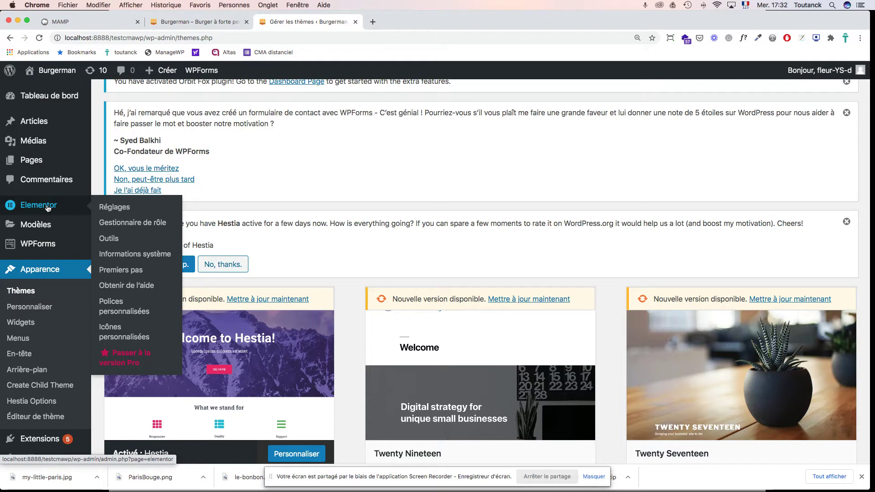
Step: Go to the Media library's Add New page and browse the computer for a file
click(31, 143)
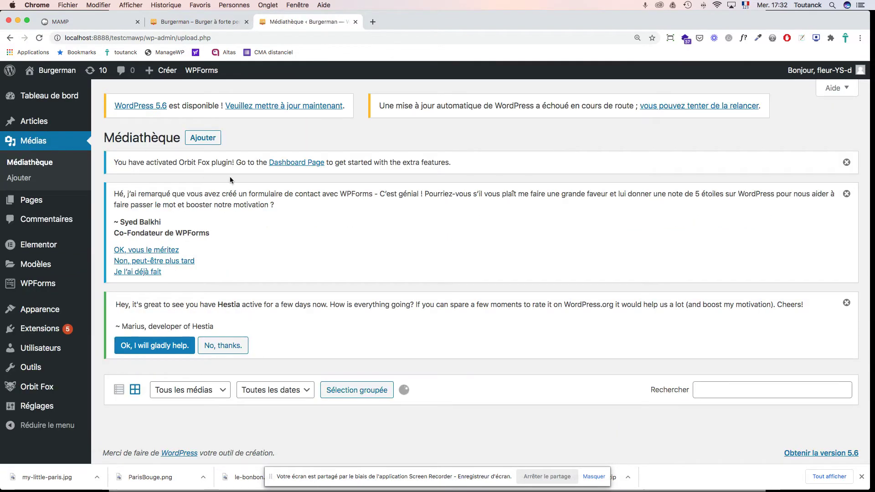
scroll(357, 225, down, 10)
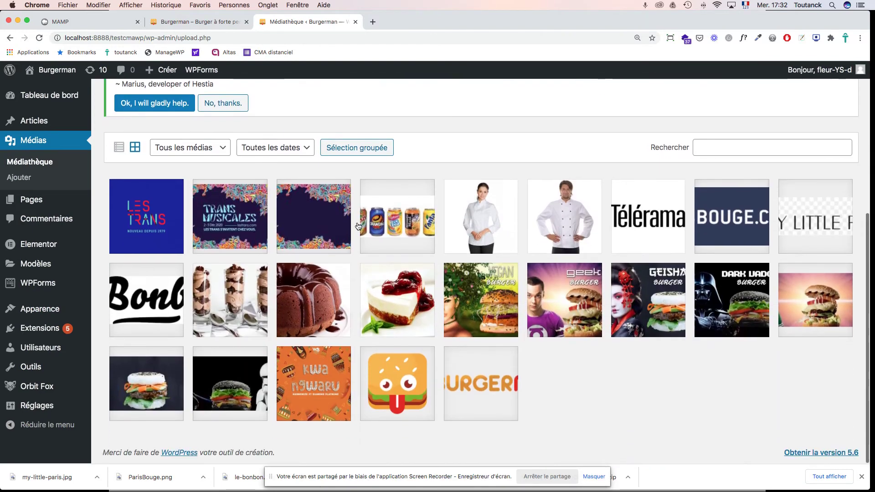
scroll(357, 226, up, 1)
scroll(357, 226, up, 1)
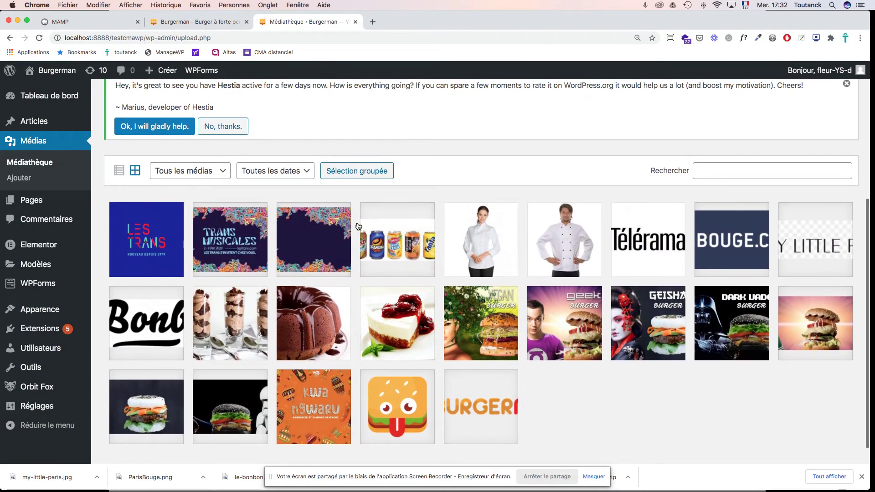
scroll(357, 227, up, 3)
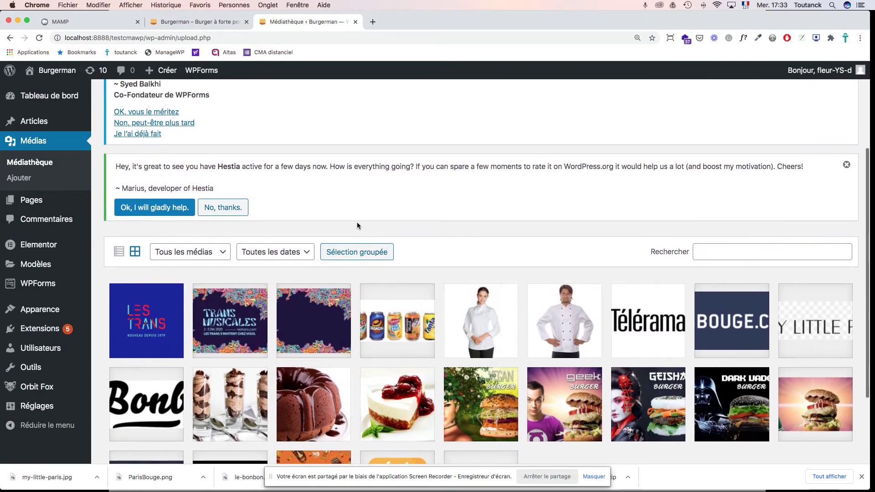
scroll(357, 225, up, 5)
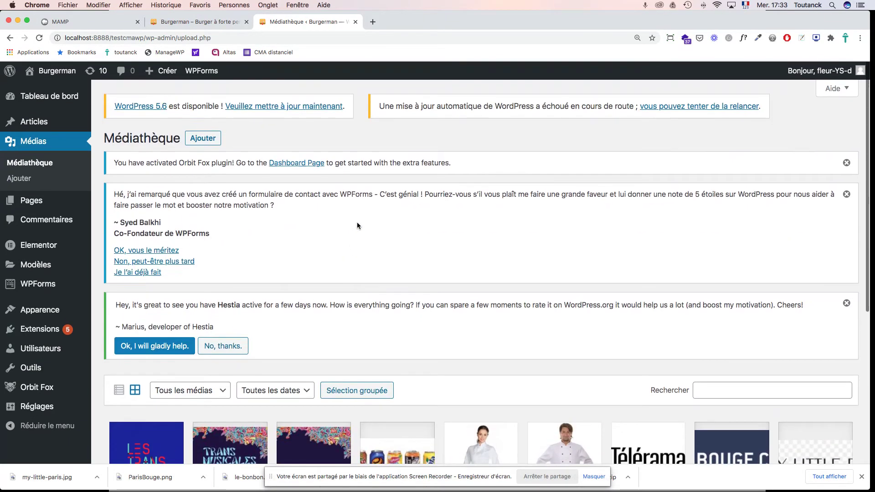
click(218, 145)
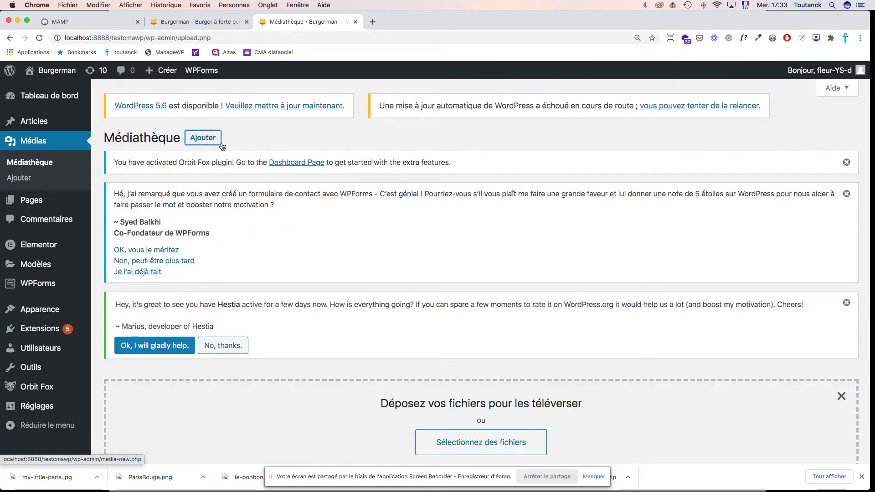
scroll(491, 250, down, 5)
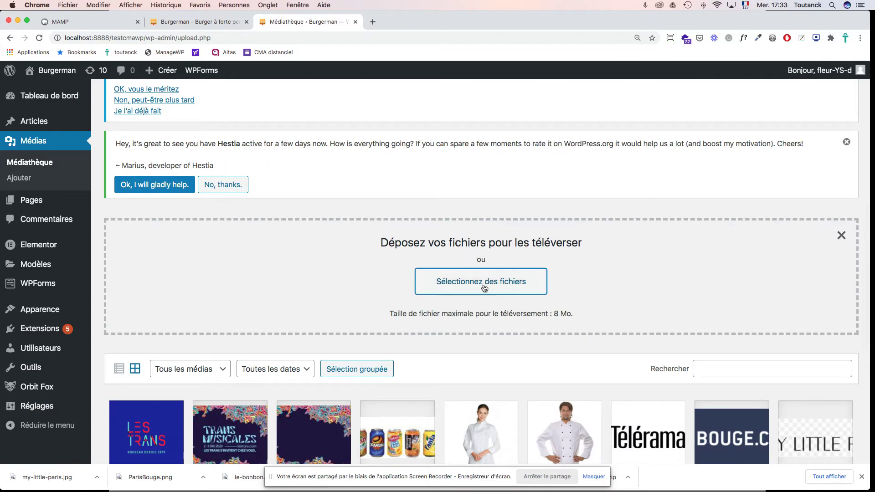
click(483, 285)
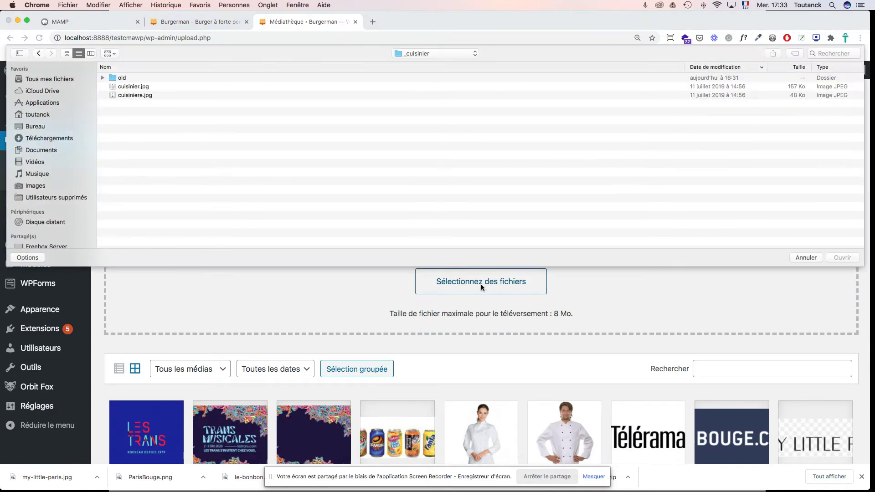
Step: Upload burgerman-dark-vador-burger-1026x326.jpg from the _burgers/JPG folder
click(454, 53)
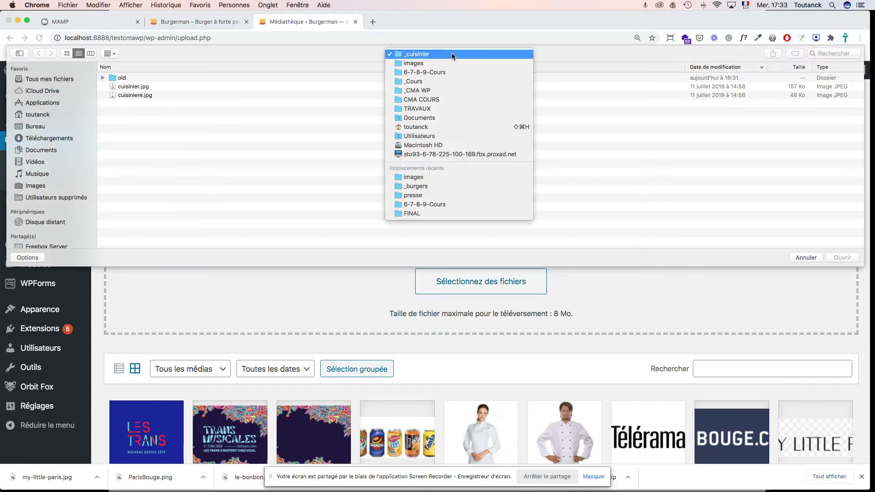
click(442, 186)
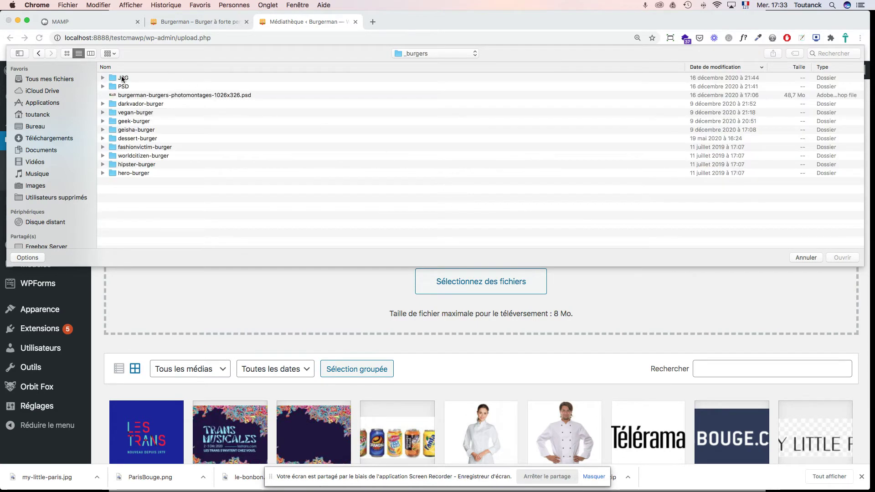
double_click(125, 79)
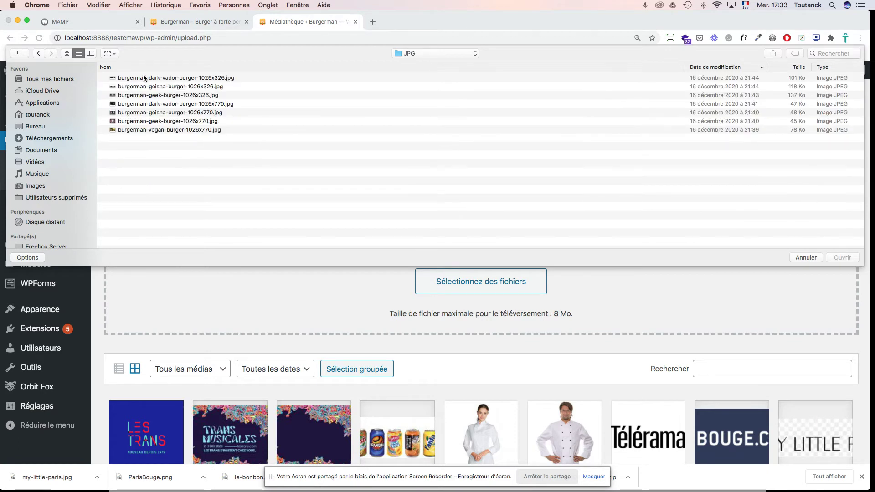
click(144, 78)
key(space)
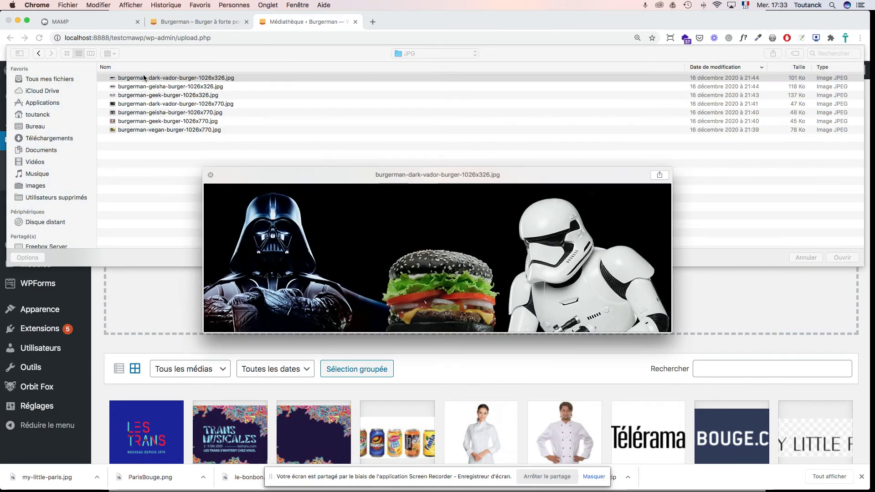
click(151, 107)
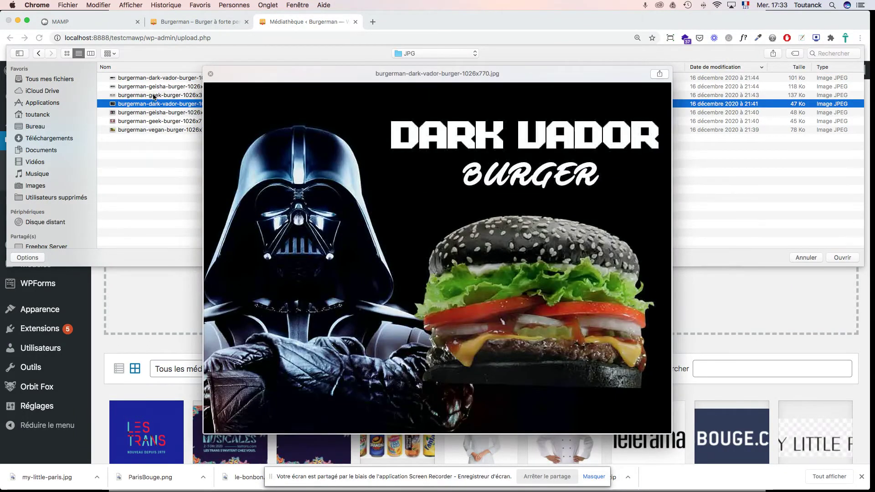
click(152, 79)
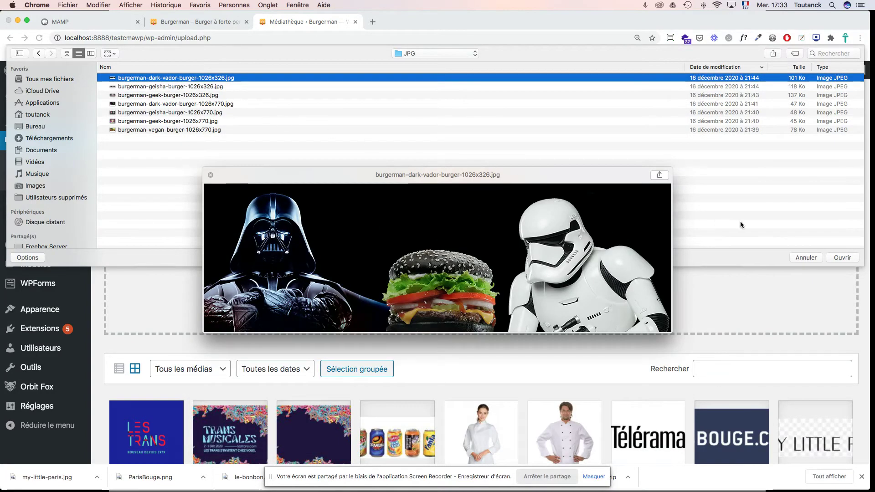
click(843, 258)
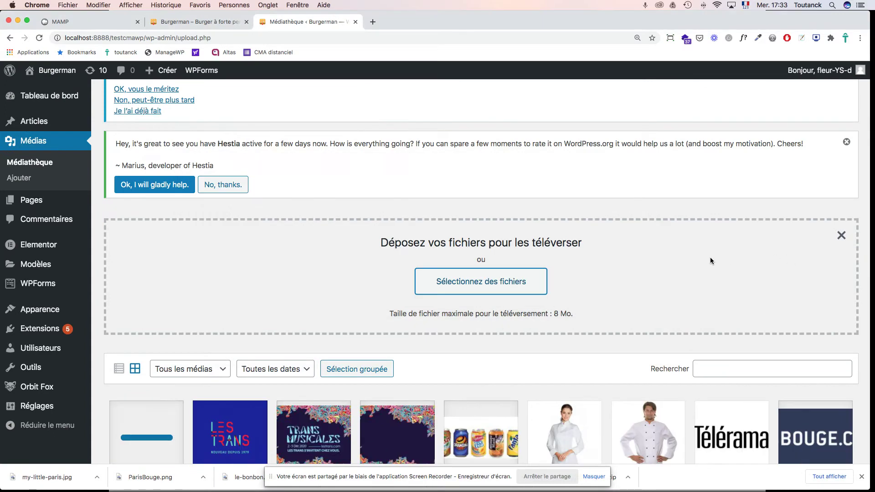
Step: Trim the Dark Vador banner's crop box tightly around the burger and save it at 279 × 248
scroll(686, 257, down, 5)
scroll(686, 258, down, 4)
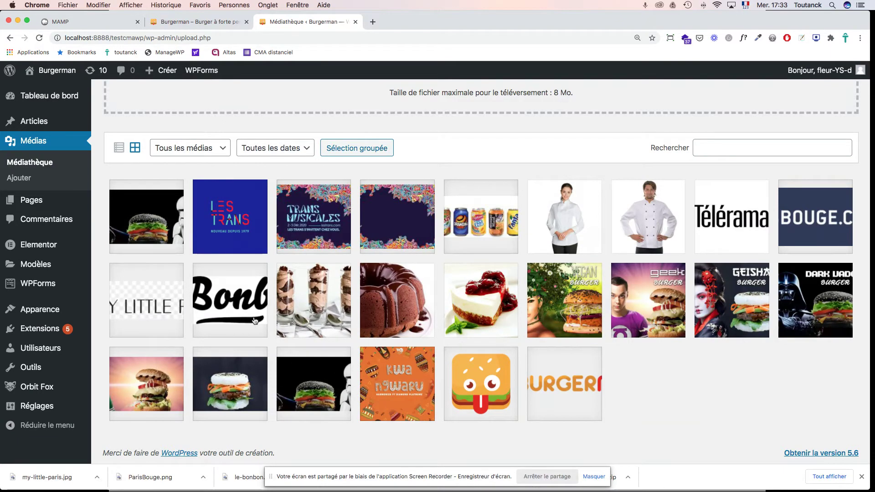
click(149, 222)
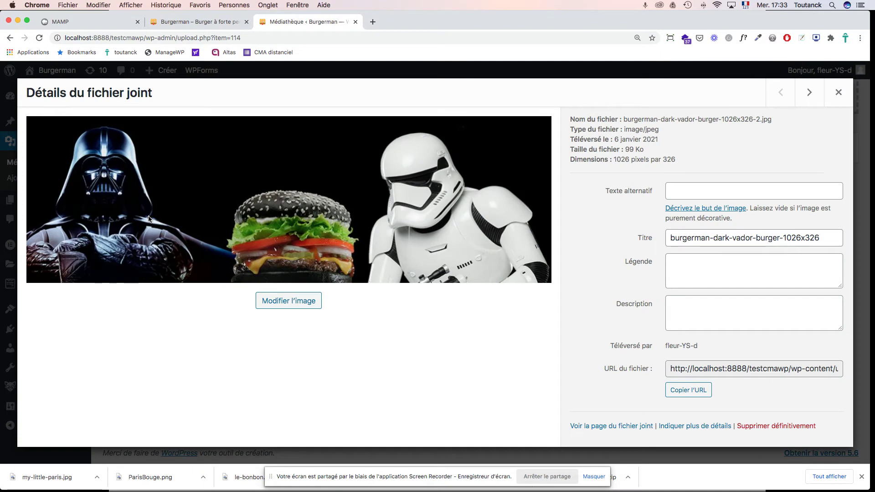
click(277, 302)
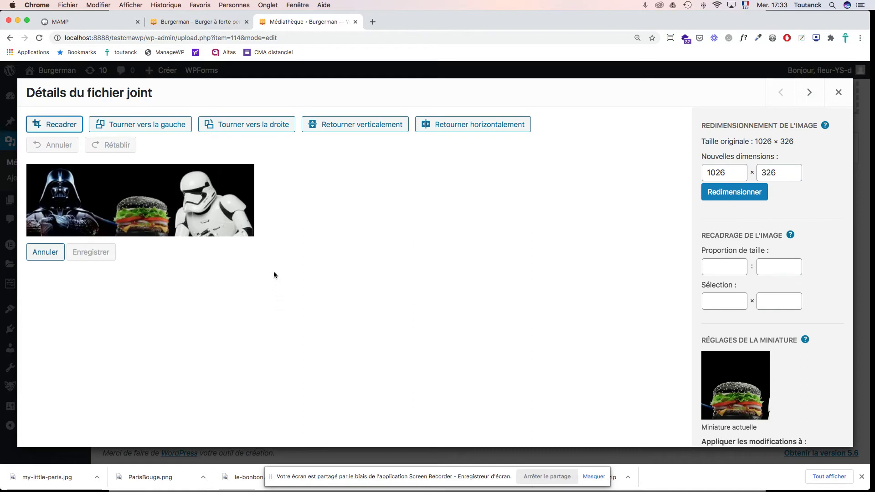
click(58, 127)
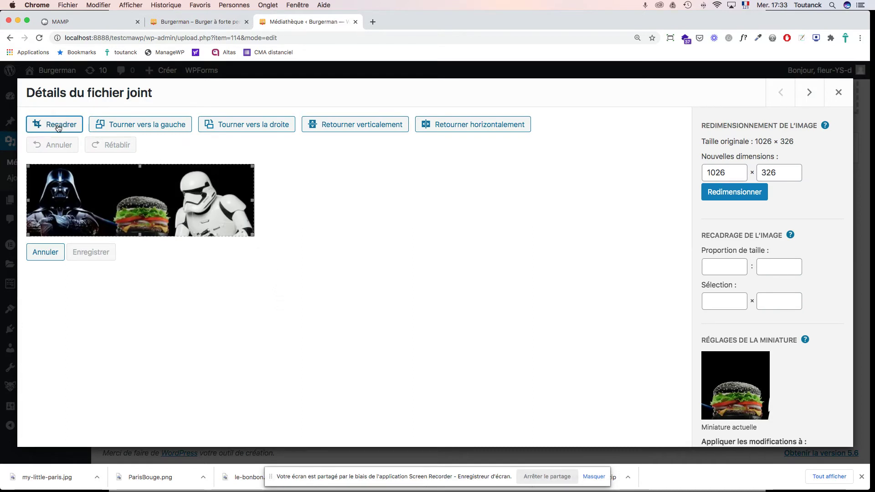
drag(30, 201, 111, 201)
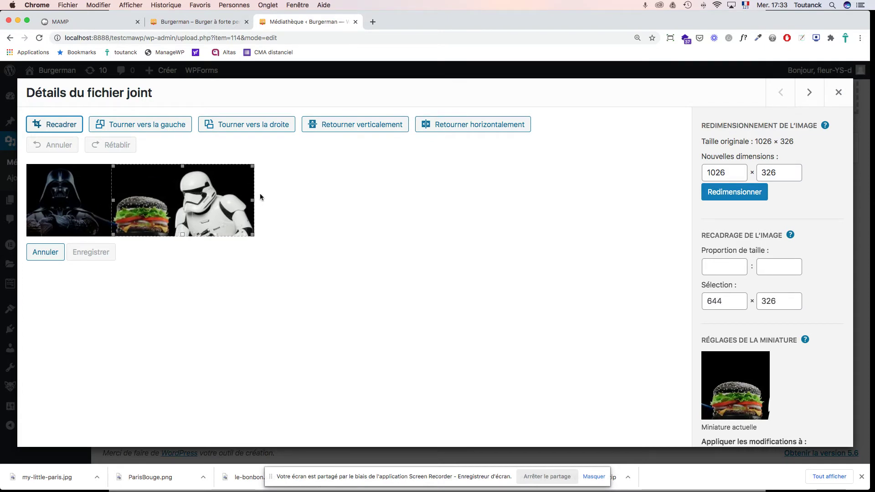
drag(253, 200, 174, 200)
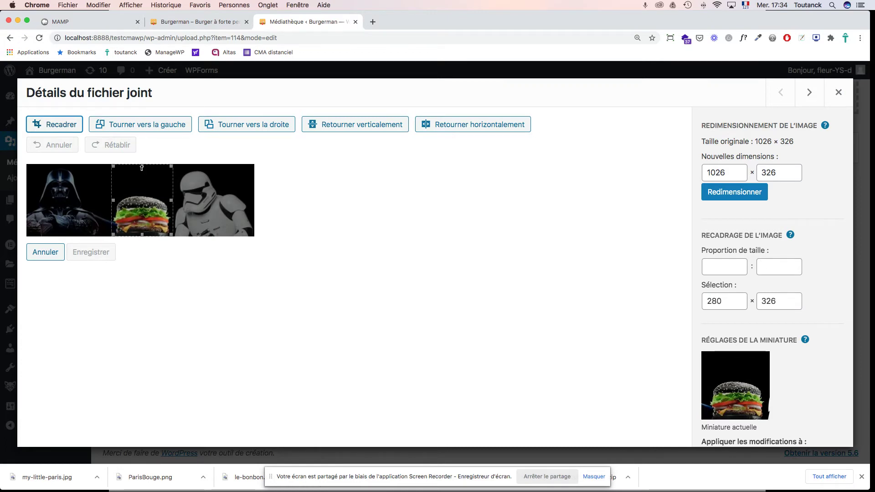
drag(141, 167, 143, 182)
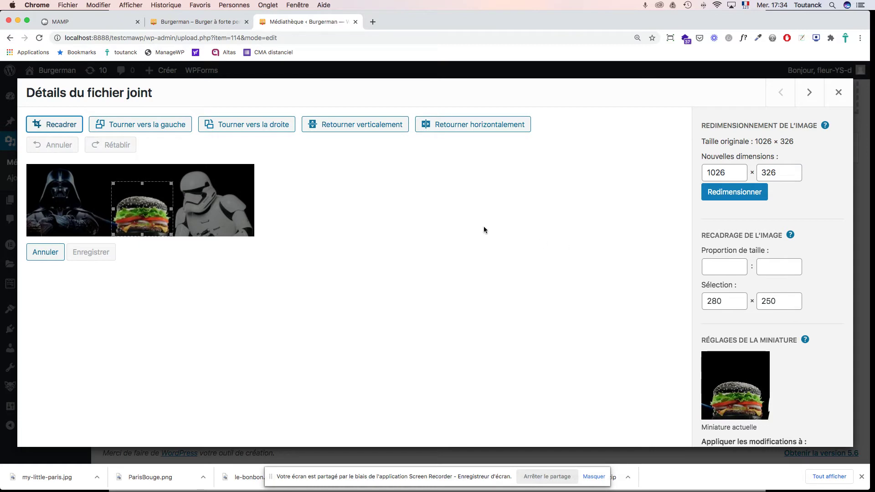
click(62, 125)
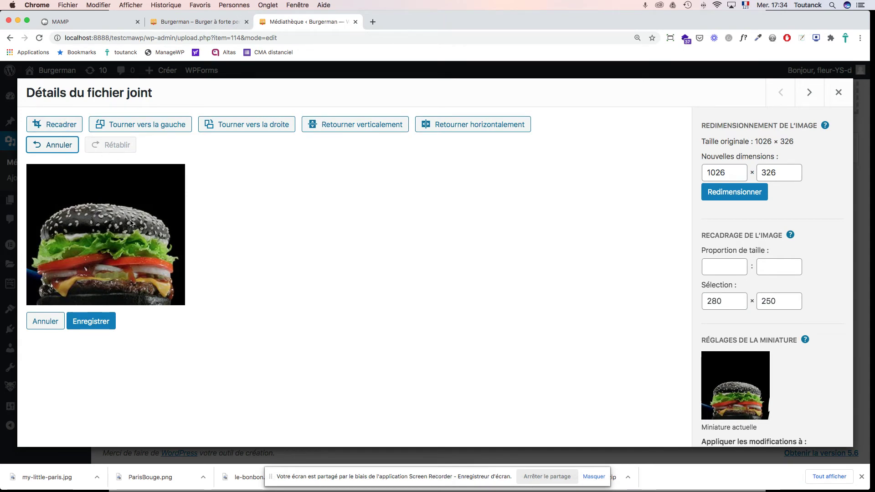
scroll(806, 290, down, 3)
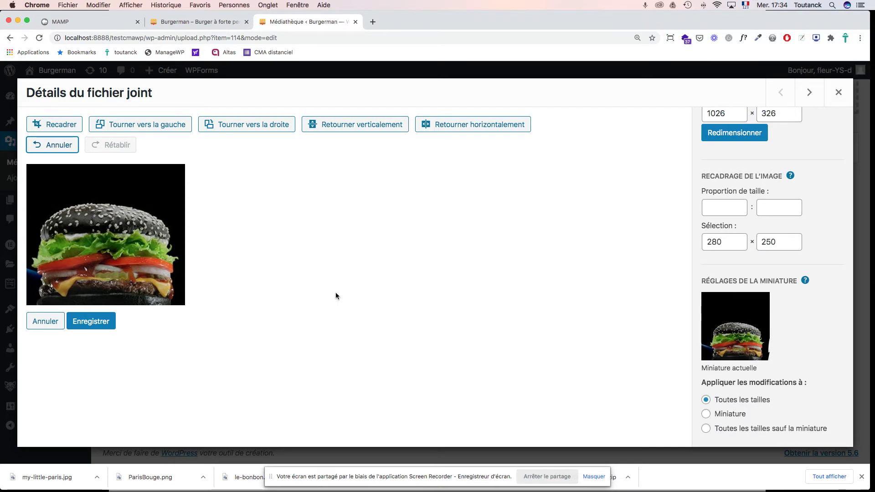
click(91, 321)
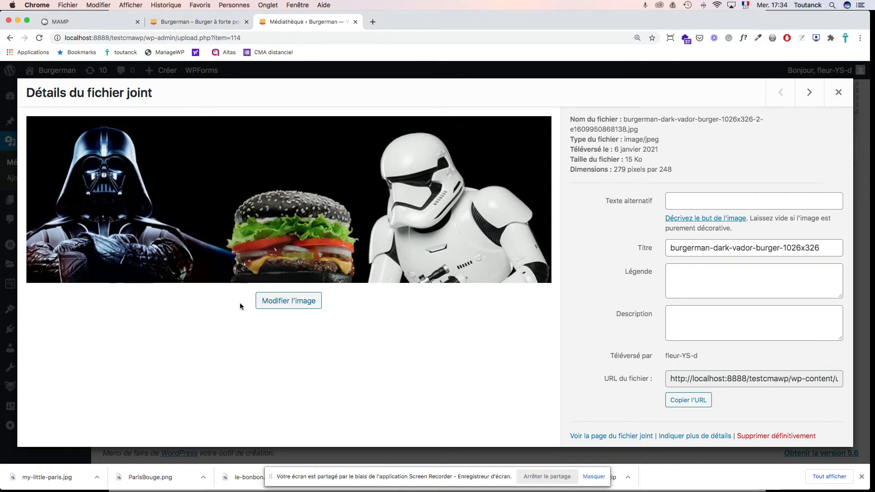
Step: Reopen the Dark Vador image in the editor to verify the crop, then close its details
click(835, 95)
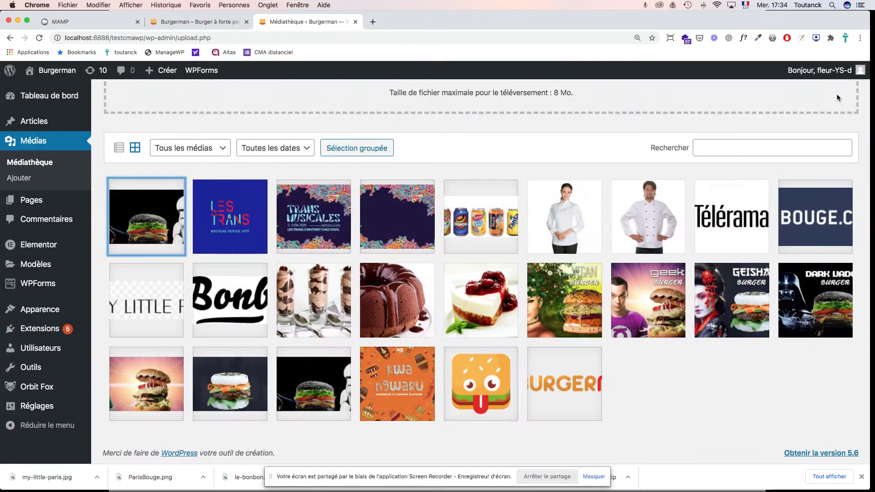
click(168, 210)
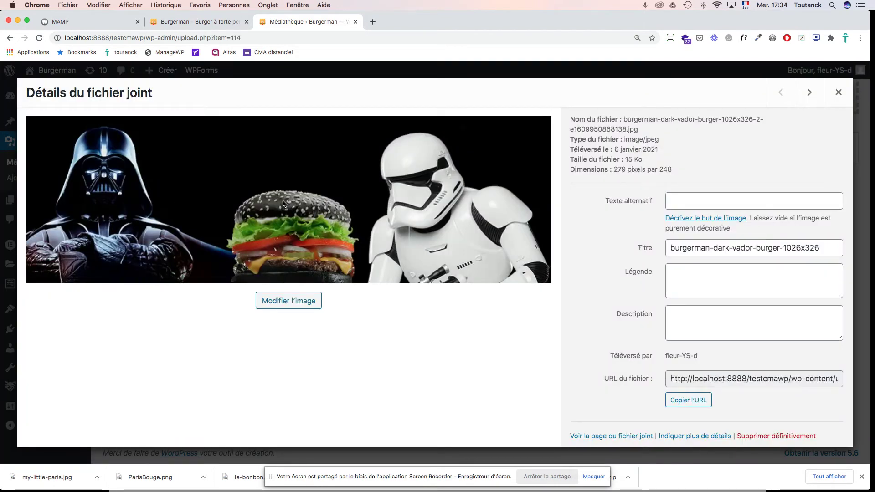
click(287, 301)
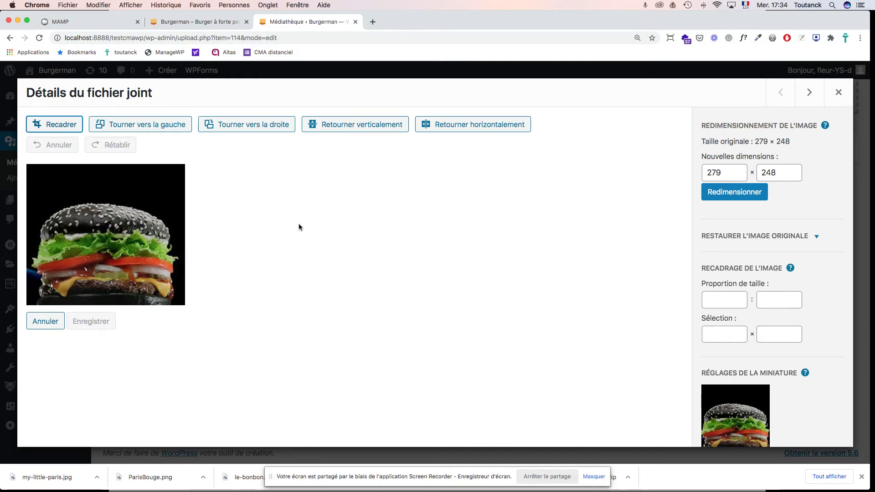
click(837, 93)
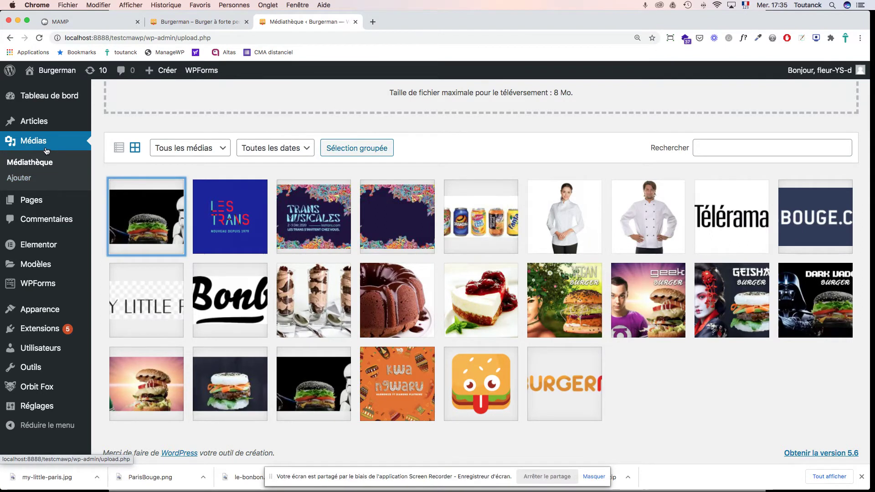
scroll(326, 181, up, 2)
scroll(325, 180, up, 3)
Step: Preview and upload both geisha and geek 1026x326 burger JPGs together, then open the geisha image
click(461, 189)
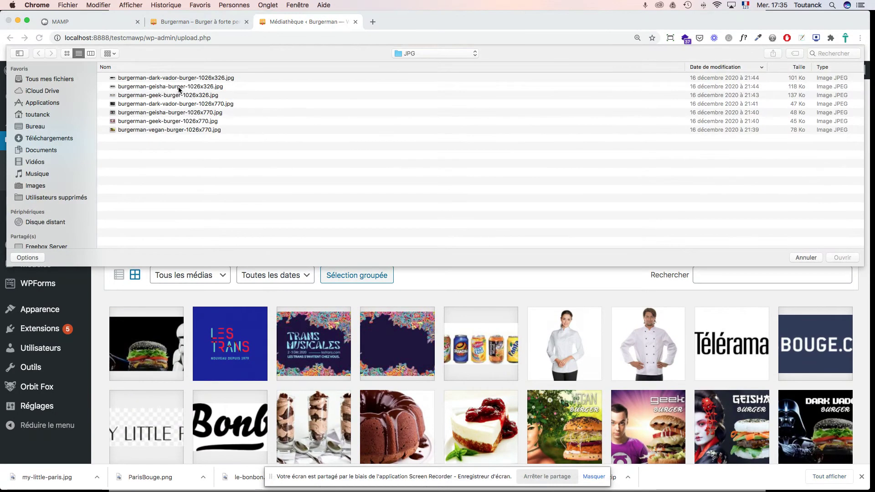
click(179, 88)
key(space)
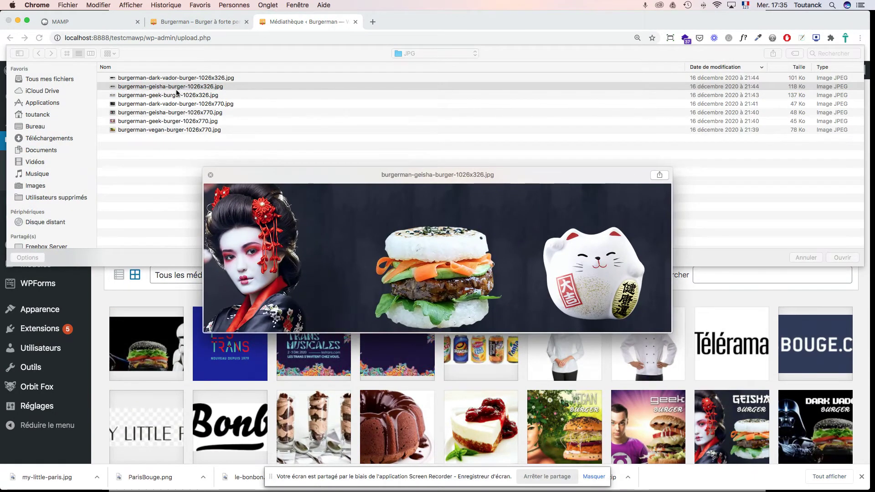
key(space)
click(173, 96)
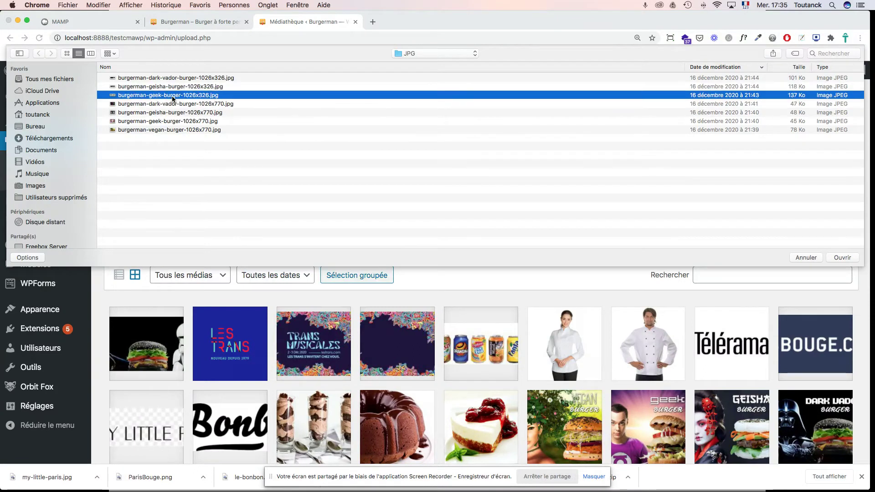
key(space)
key(space)
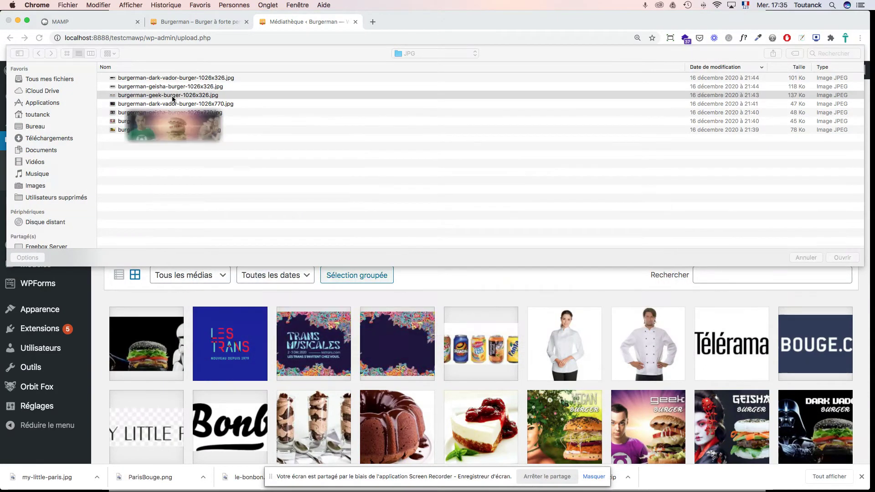
super+click(171, 87)
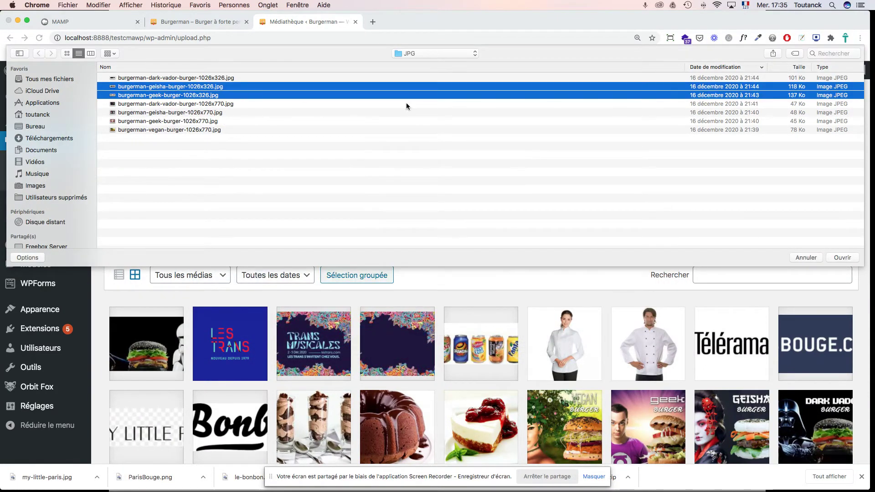
click(843, 257)
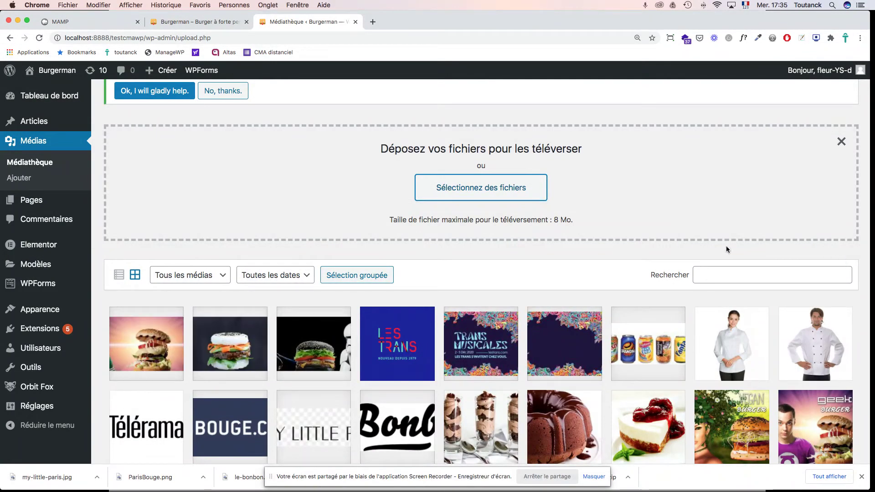
click(247, 339)
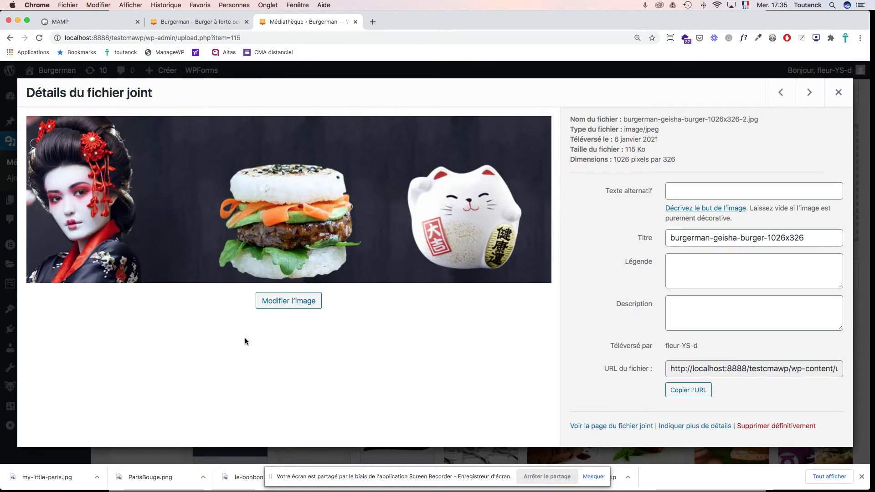
Step: Crop away the geisha and lucky cat, keeping only the burger at 318 × 325, and save
click(289, 301)
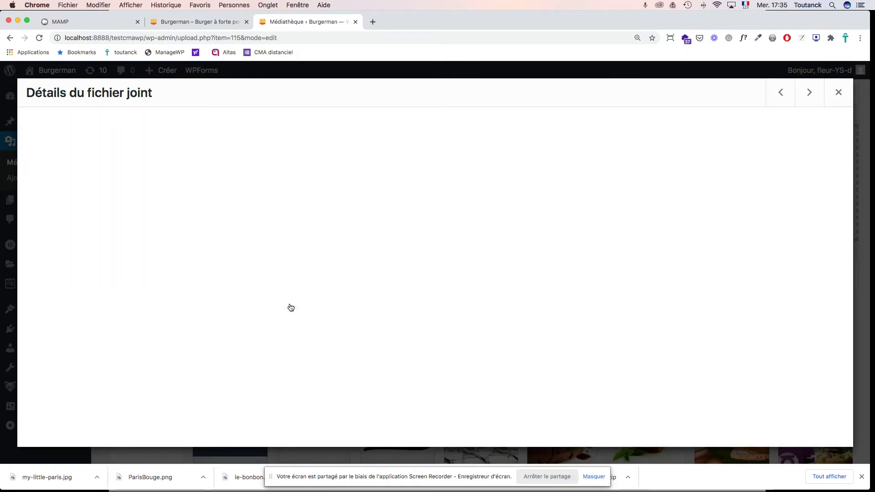
click(46, 124)
drag(29, 201, 104, 201)
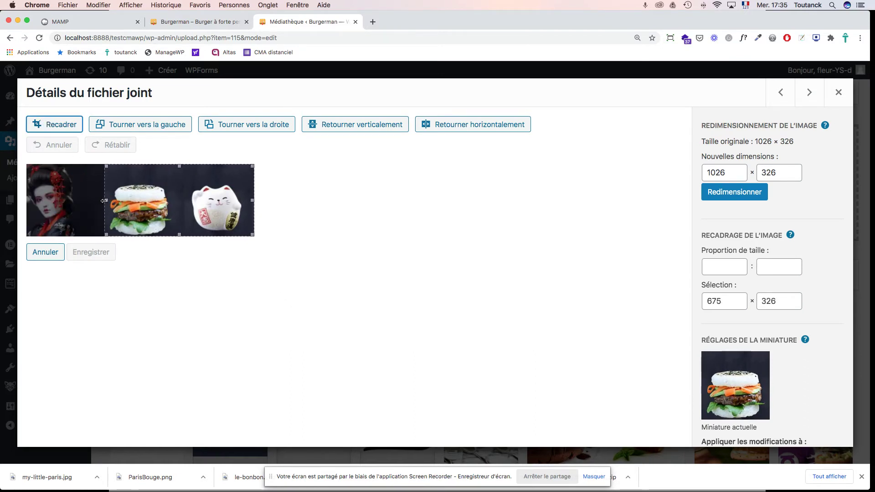
drag(252, 200, 176, 206)
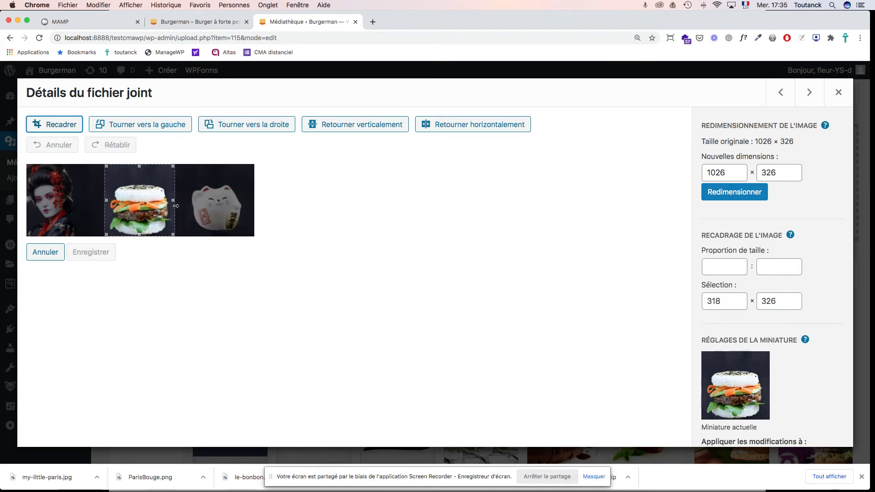
click(57, 127)
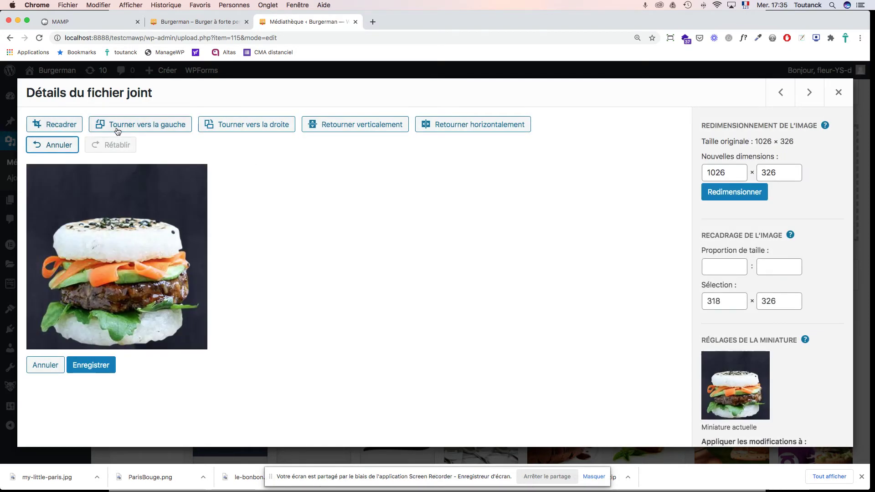
scroll(830, 350, down, 3)
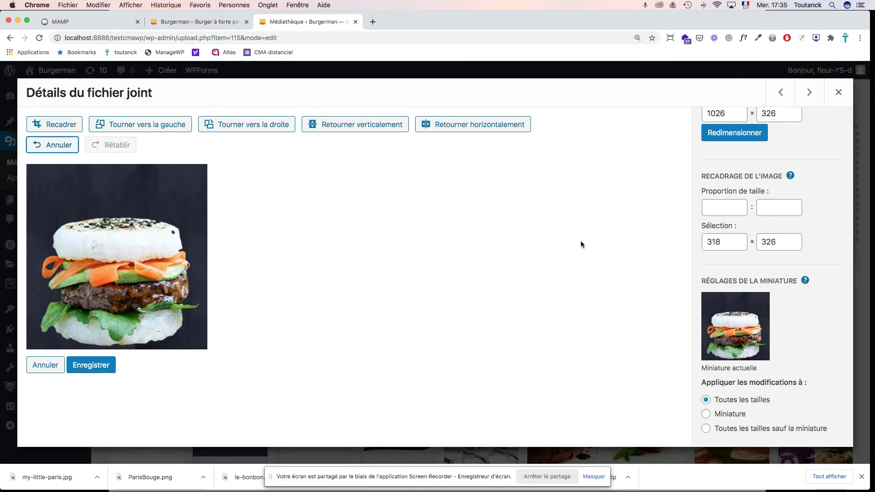
click(99, 366)
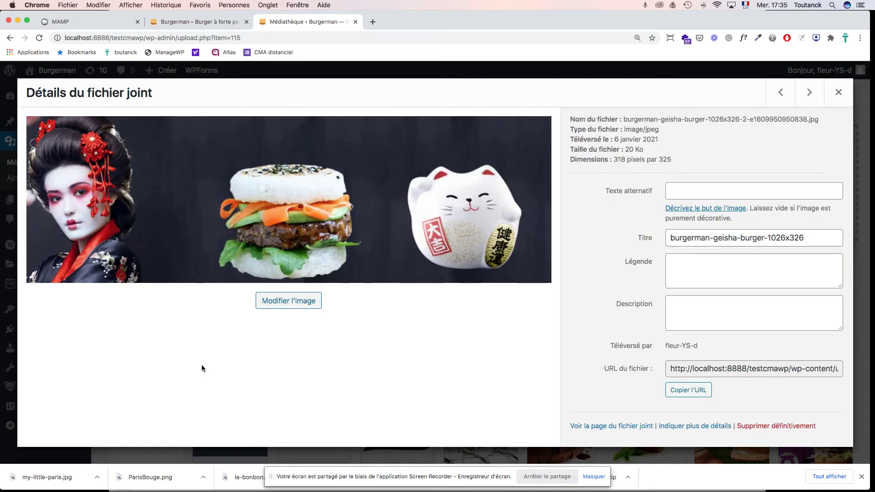
click(838, 93)
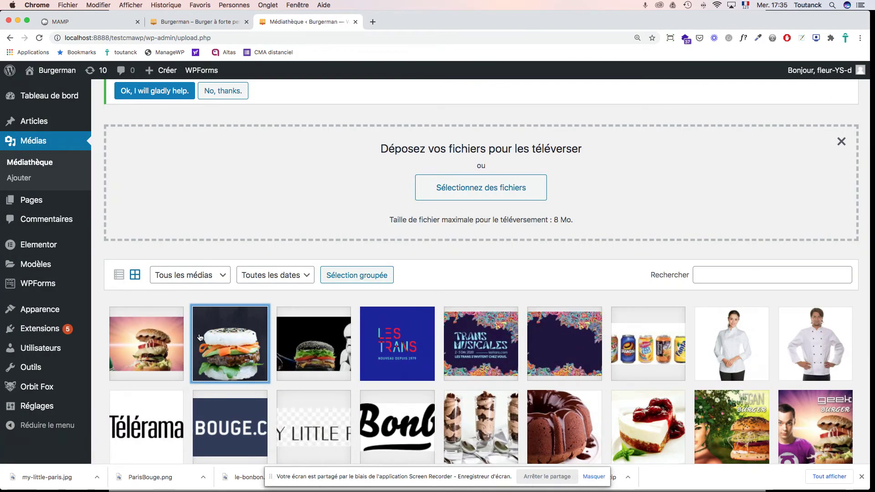
Step: Crop the geek banner to a 326-wide square selection around the central burger and save it
click(160, 340)
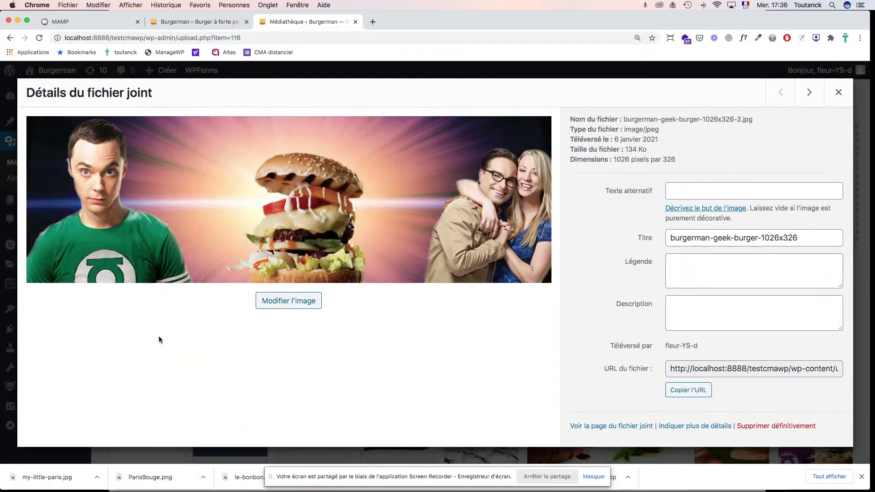
click(302, 309)
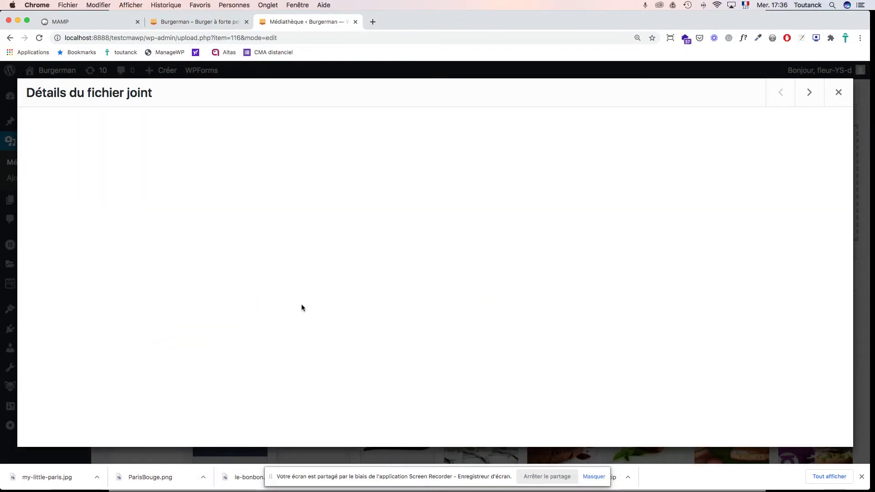
click(59, 130)
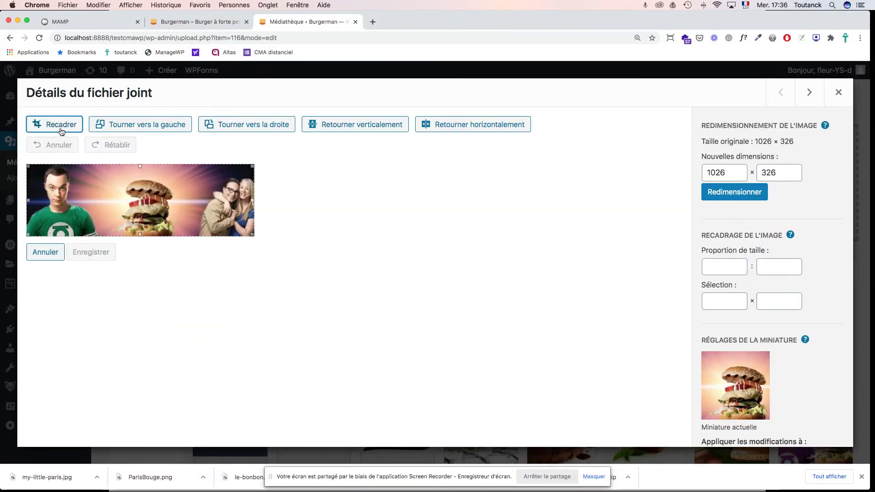
drag(30, 200, 110, 200)
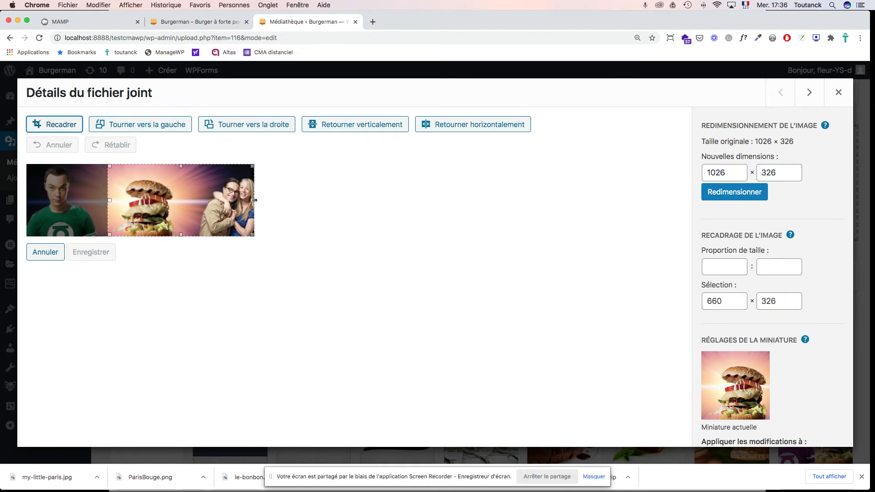
drag(254, 200, 195, 205)
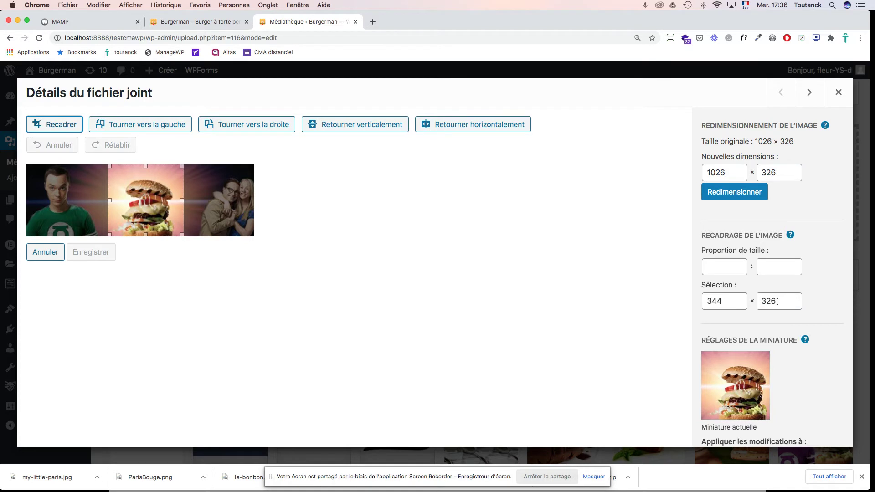
click(777, 302)
double_click(728, 303)
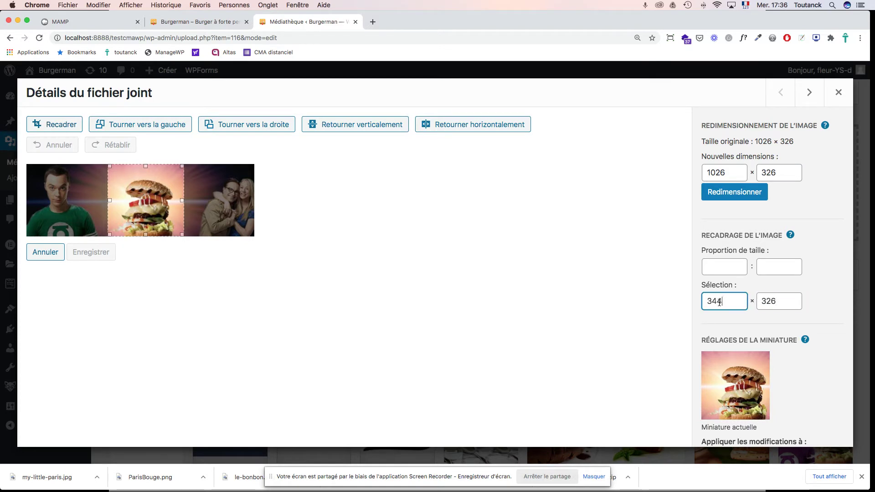
text(326)
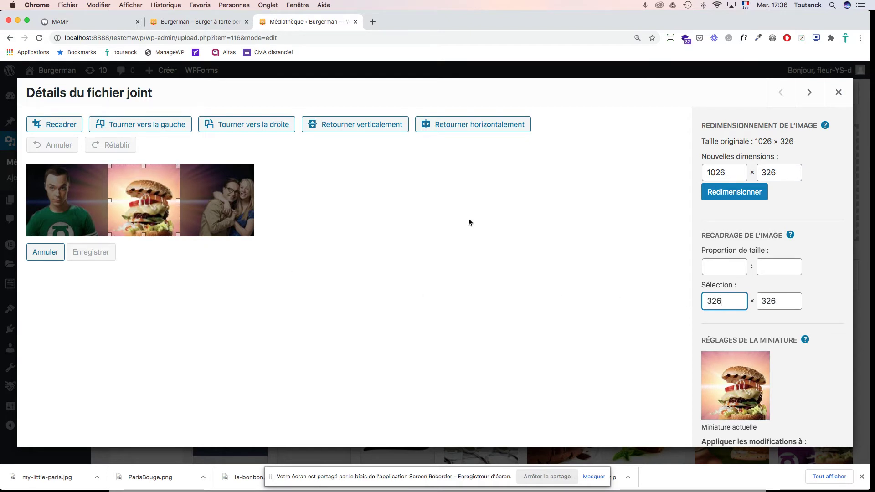
click(49, 126)
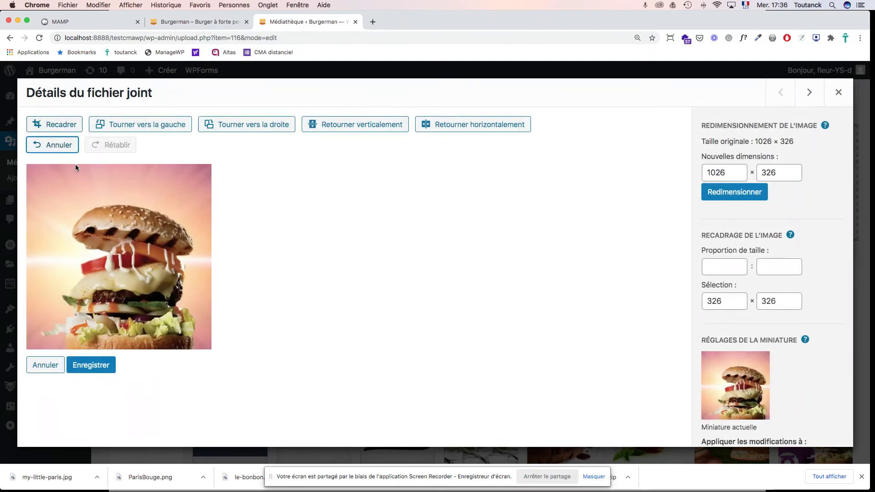
click(97, 364)
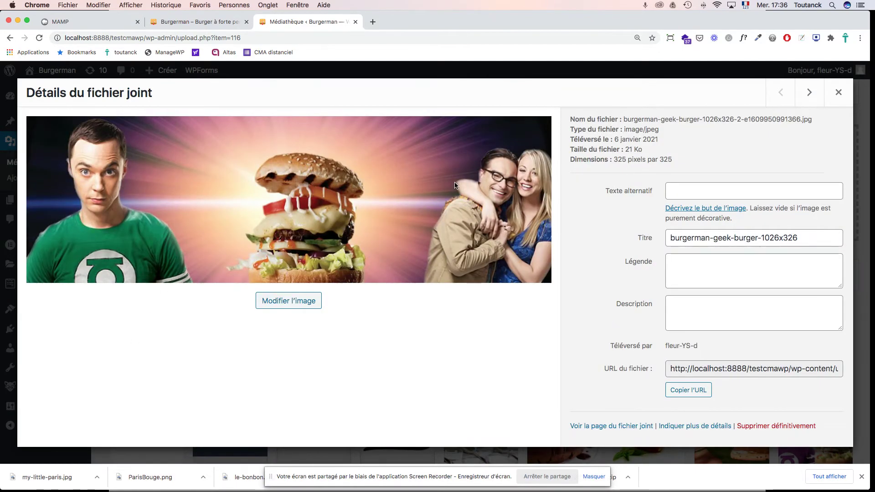
click(838, 94)
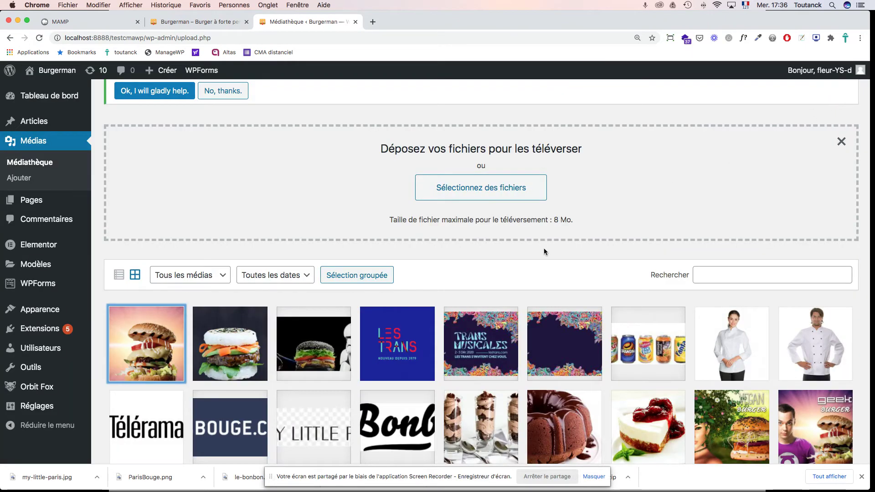
Step: Scale the Dark Vador image's width from 279 to 248, giving 248 × 220 pixels
click(326, 358)
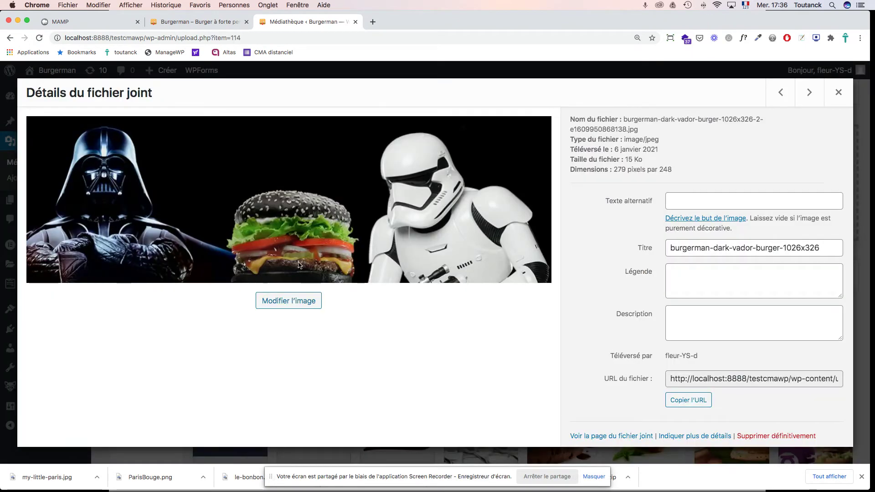
click(292, 303)
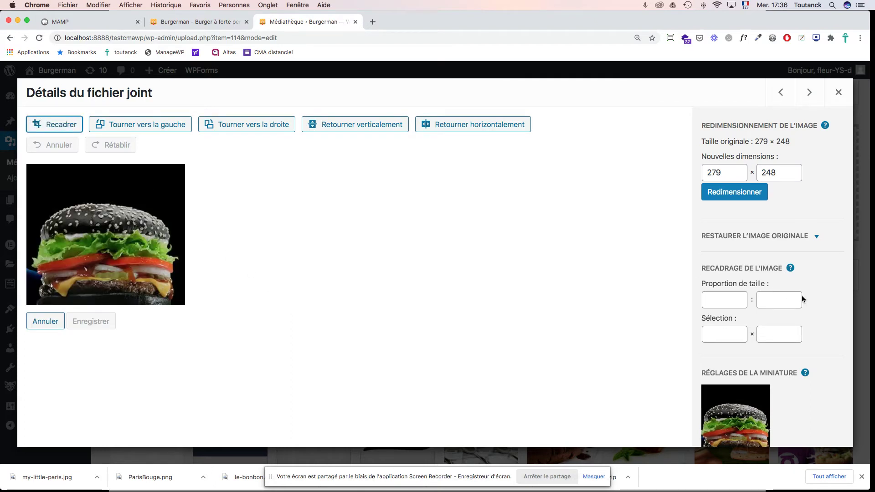
drag(722, 174, 688, 173)
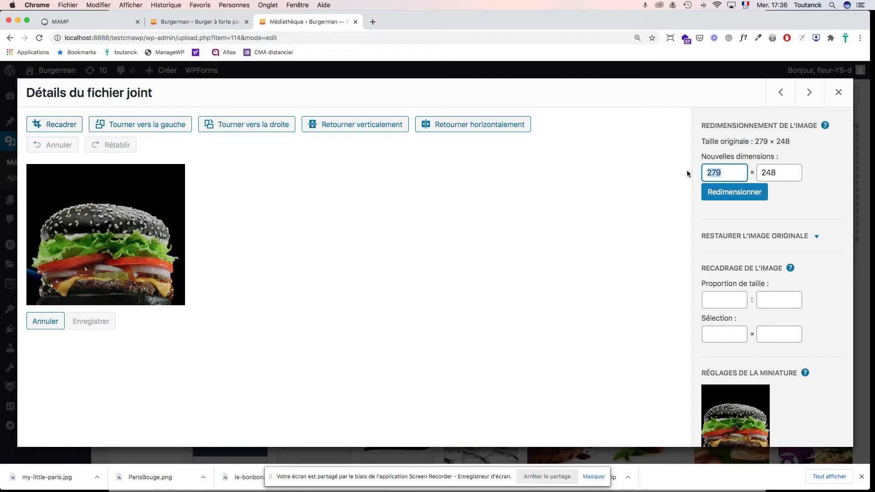
text(248)
click(749, 195)
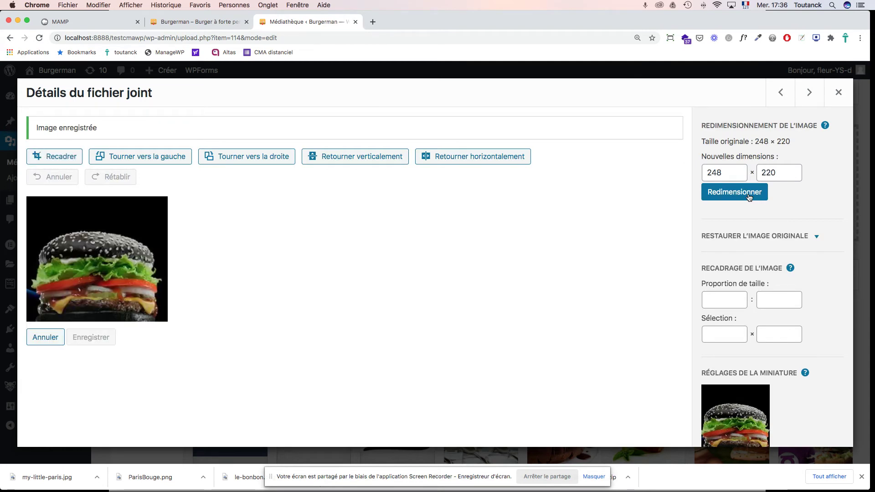
scroll(833, 302, down, 3)
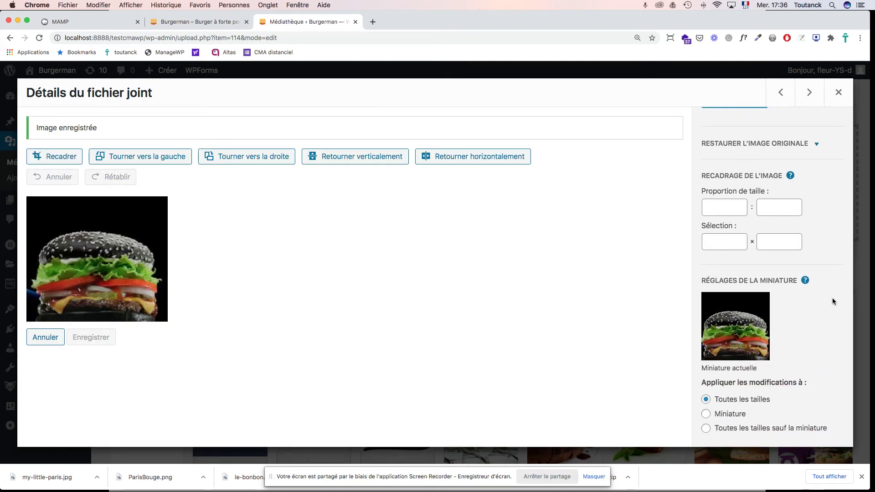
click(834, 95)
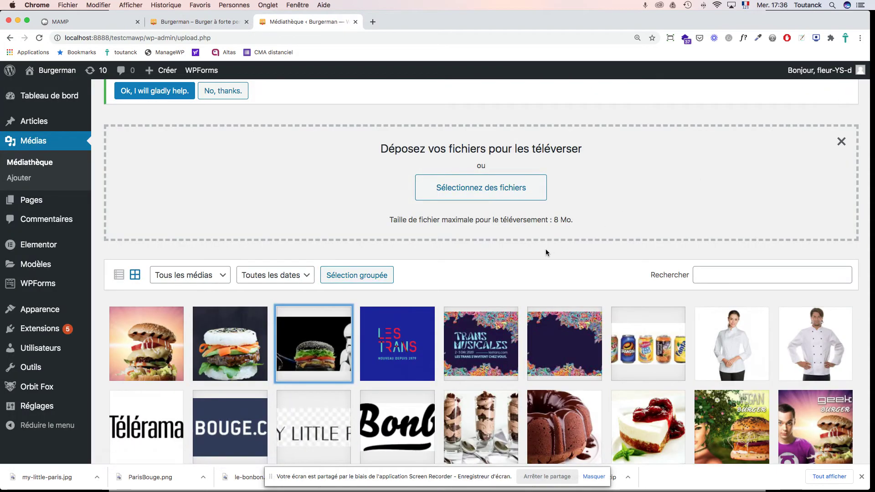
Step: Launch the Customizer for the active Hestia theme from the Themes page and scroll to Burger à la une
mouse_move(37, 243)
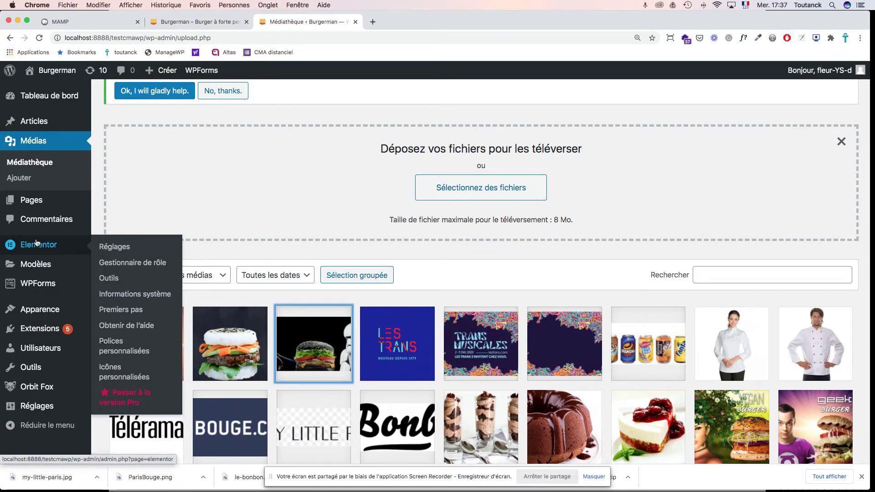
mouse_move(33, 310)
click(110, 309)
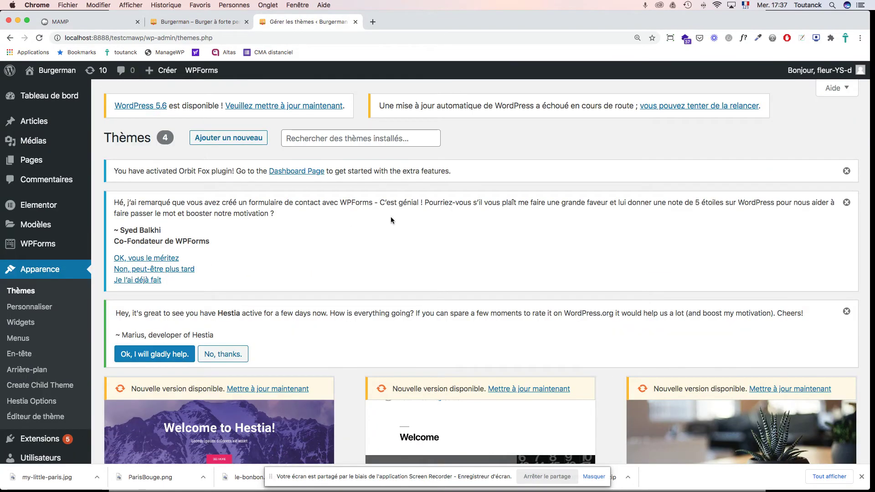
scroll(390, 217, down, 3)
scroll(391, 217, down, 1)
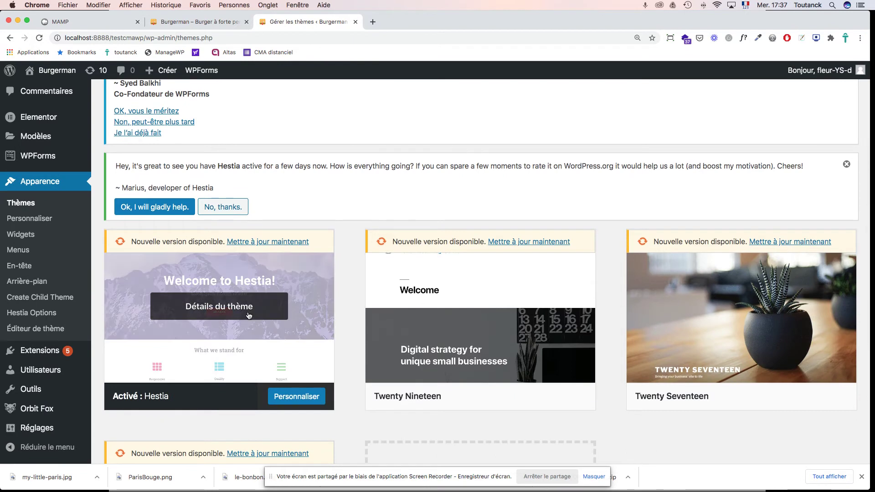
click(284, 395)
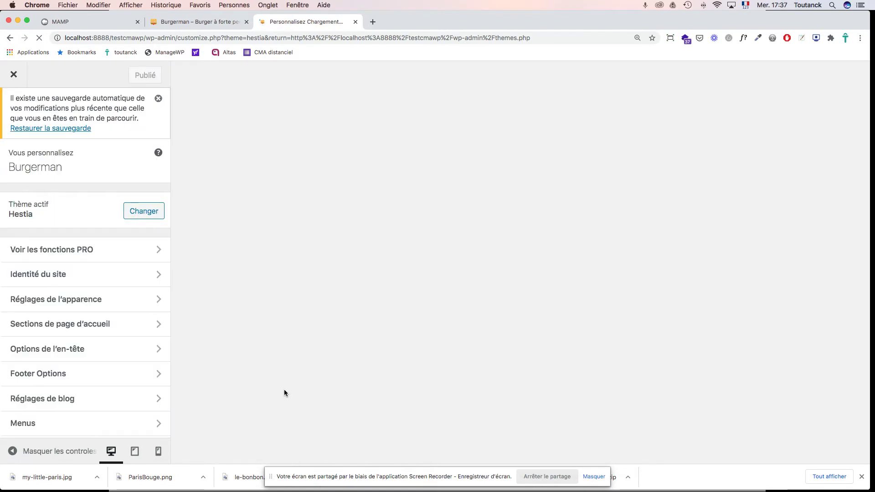
scroll(347, 370, down, 12)
scroll(371, 367, down, 7)
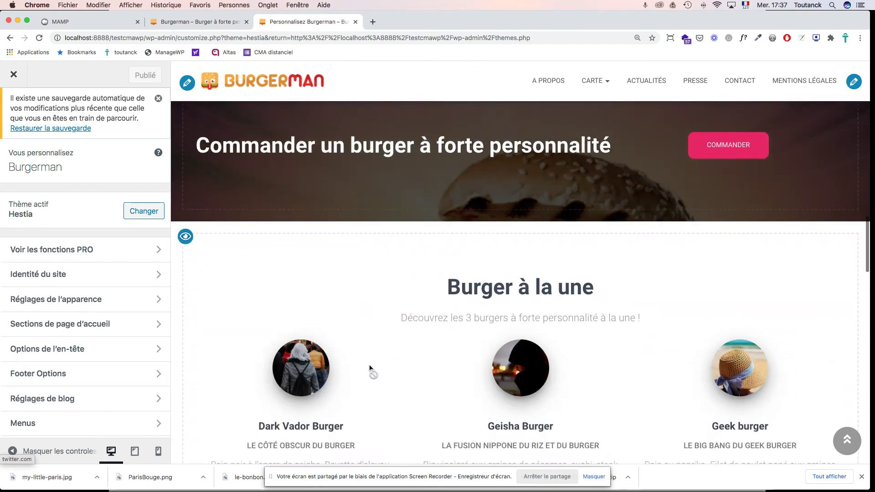
scroll(371, 370, up, 3)
scroll(370, 368, down, 3)
scroll(369, 365, down, 5)
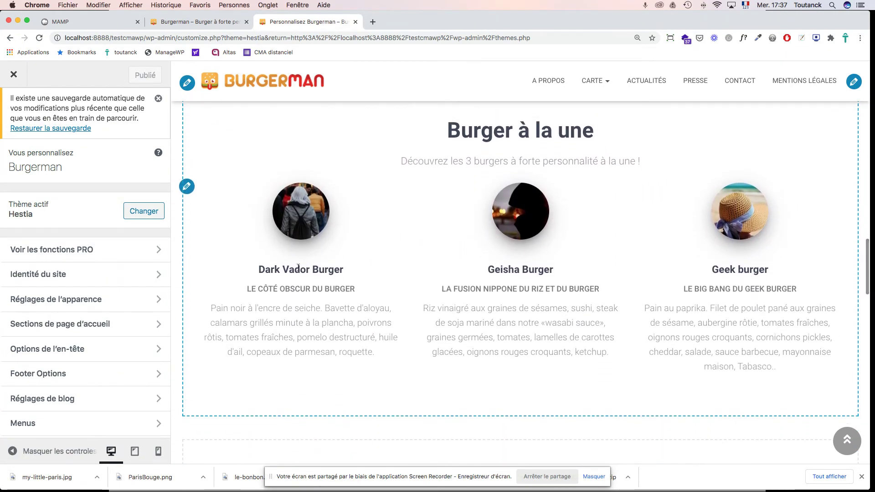
Step: Set the Dark Vador Burger testimonial's image to the cropped Dark Vador burger picture
click(186, 186)
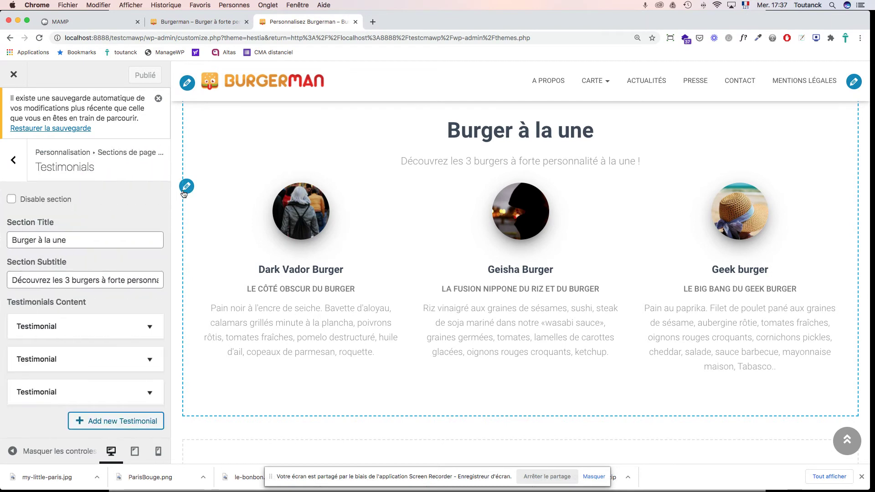
click(117, 330)
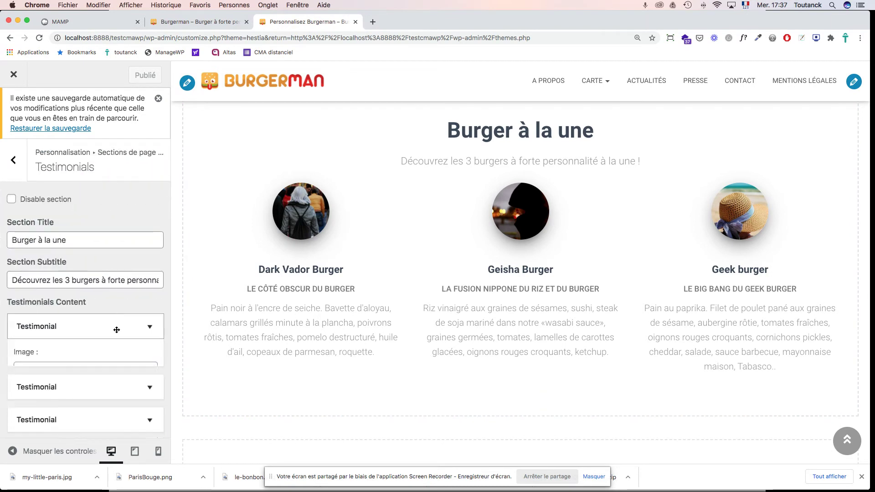
scroll(120, 336, down, 2)
click(45, 327)
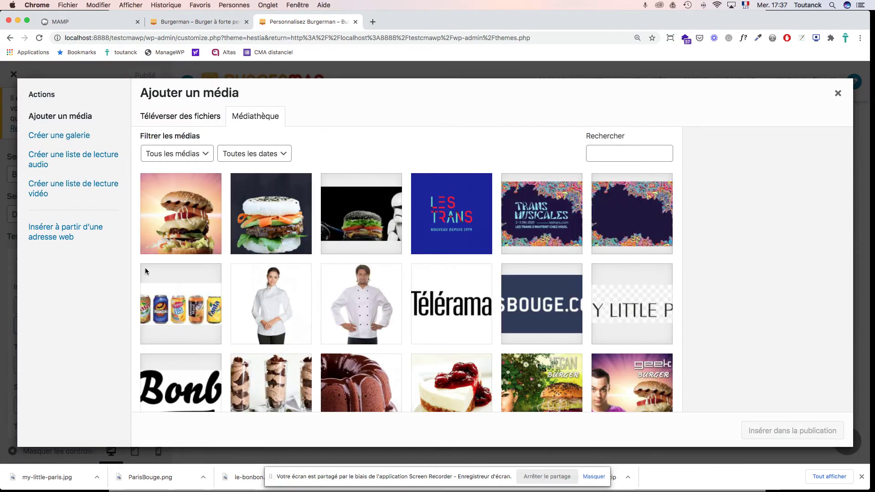
click(364, 220)
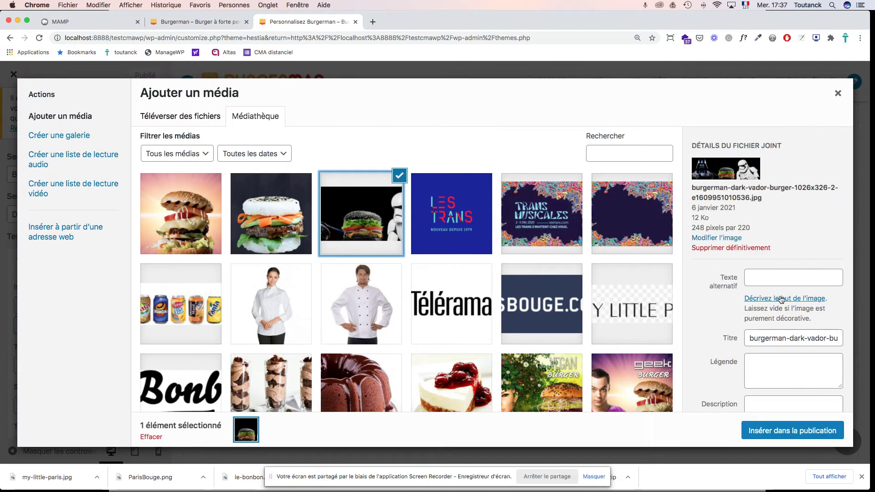
click(787, 431)
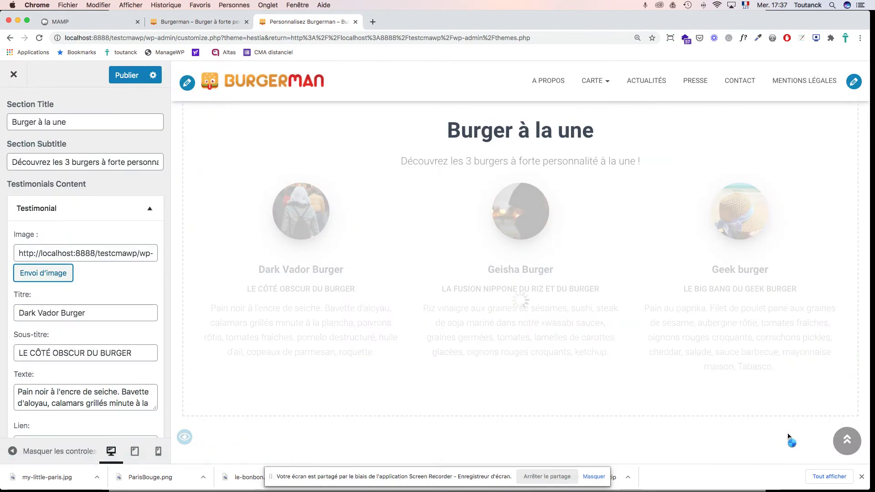
Step: Set the Geisha Burger testimonial's image to the cropped geisha burger
click(151, 210)
click(148, 307)
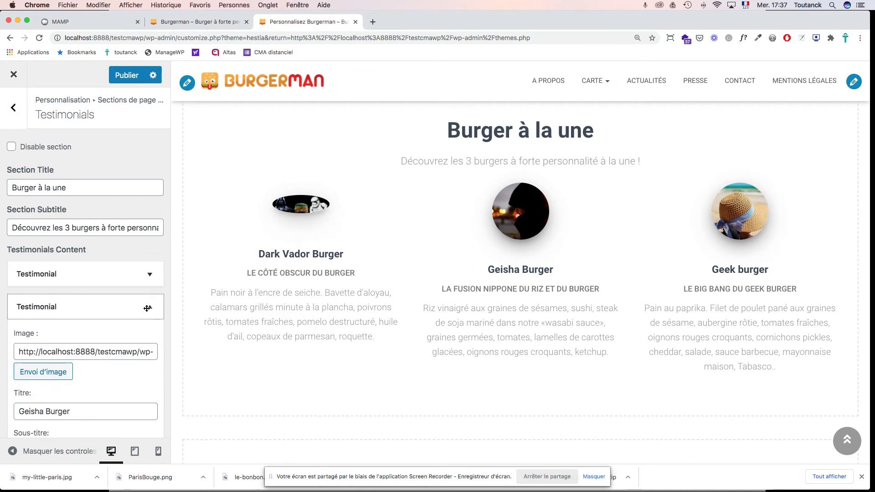
click(44, 371)
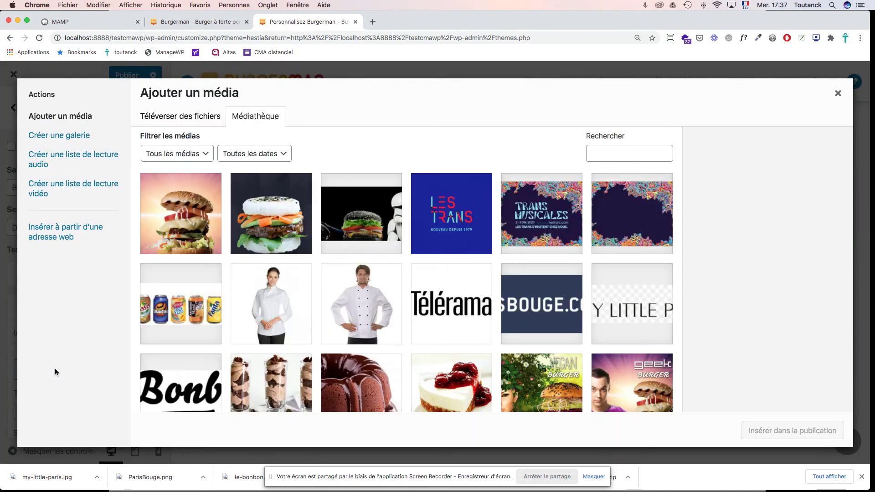
click(259, 229)
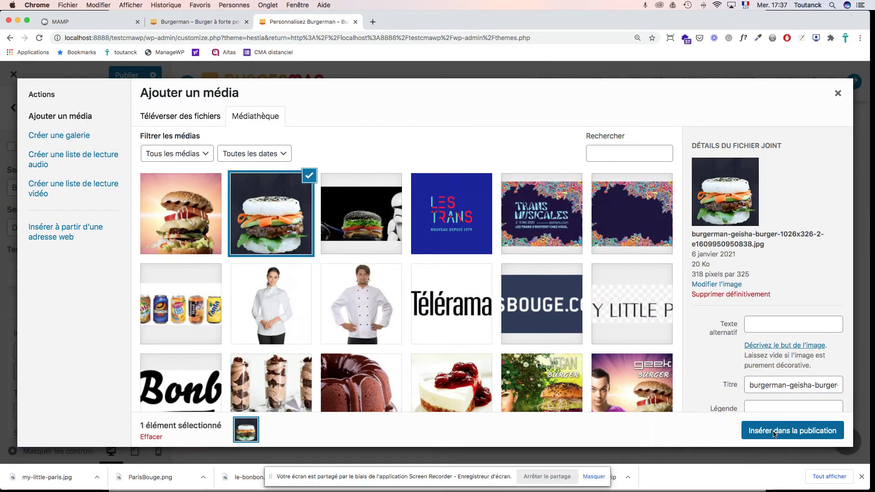
click(786, 431)
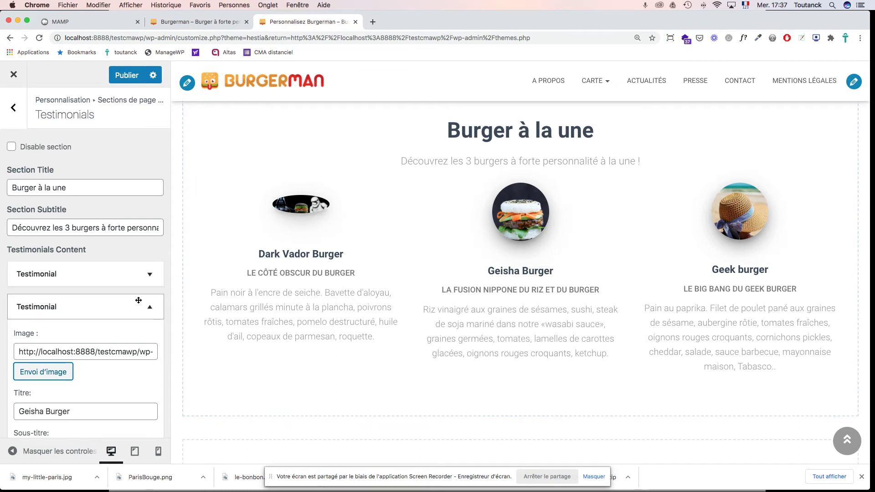
Step: Set the Geek burger testimonial's image to the cropped geek burger
scroll(139, 300, down, 5)
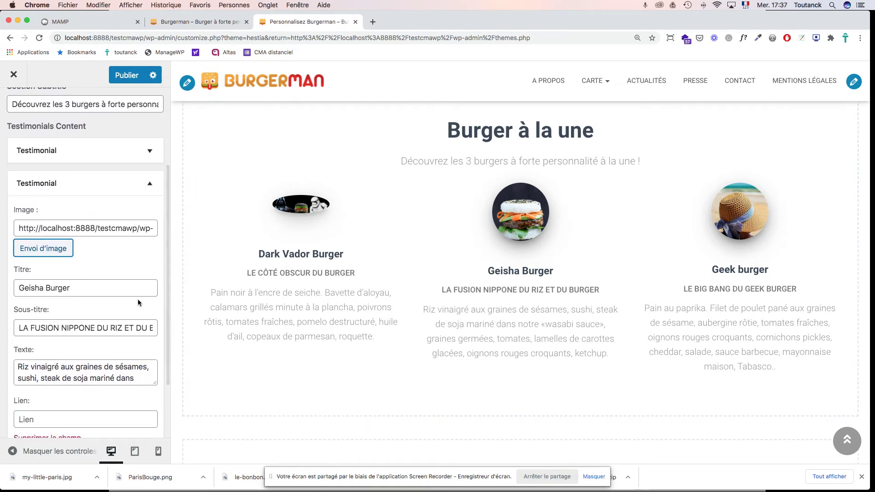
scroll(138, 299, down, 3)
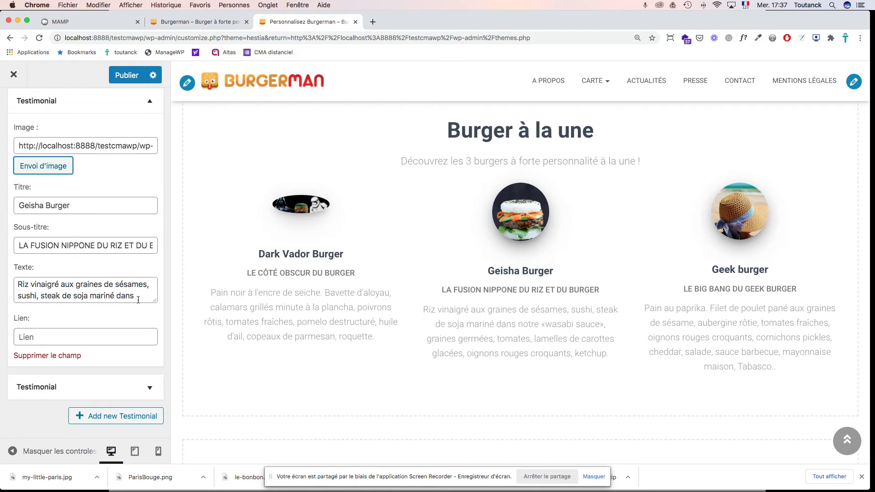
scroll(138, 301, down, 3)
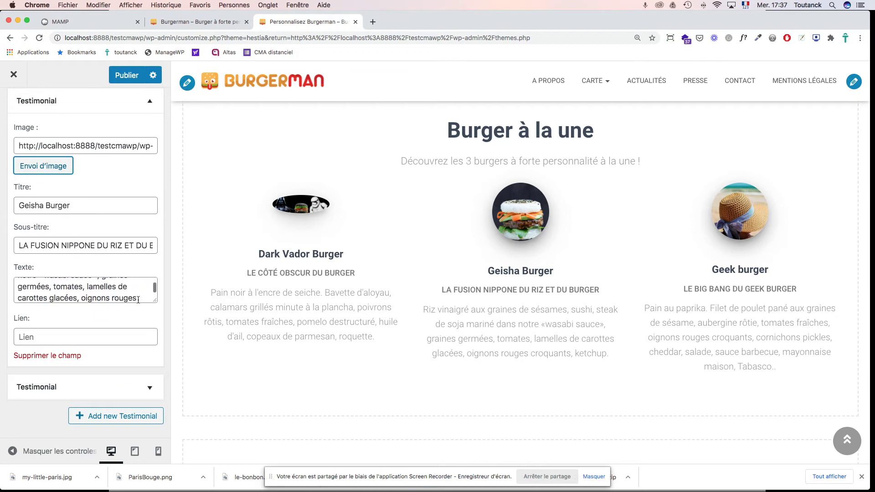
click(147, 387)
scroll(160, 349, down, 5)
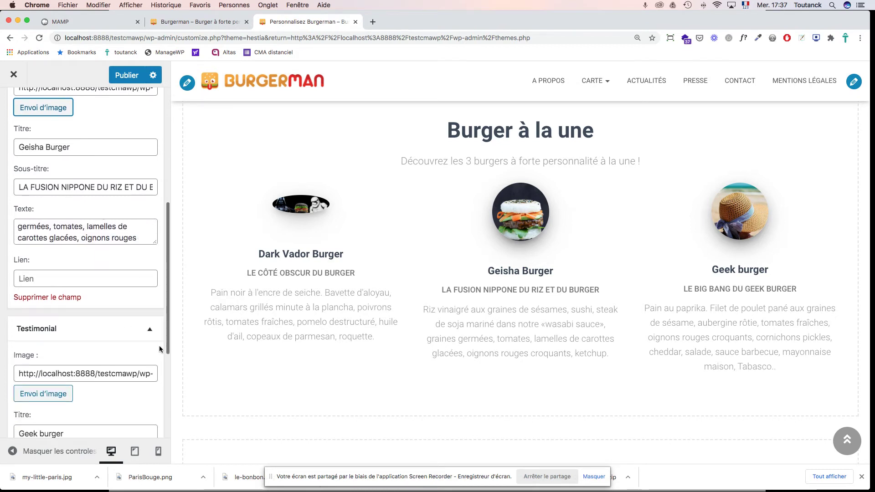
scroll(159, 346, down, 1)
click(114, 258)
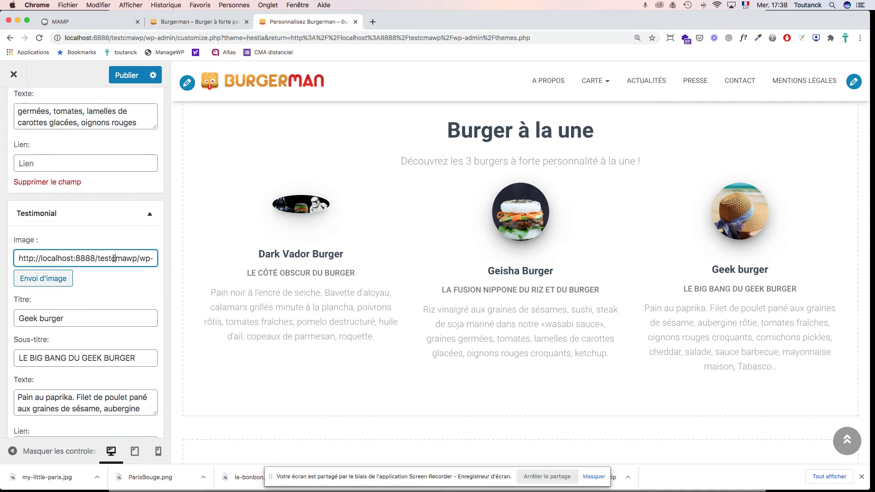
click(40, 278)
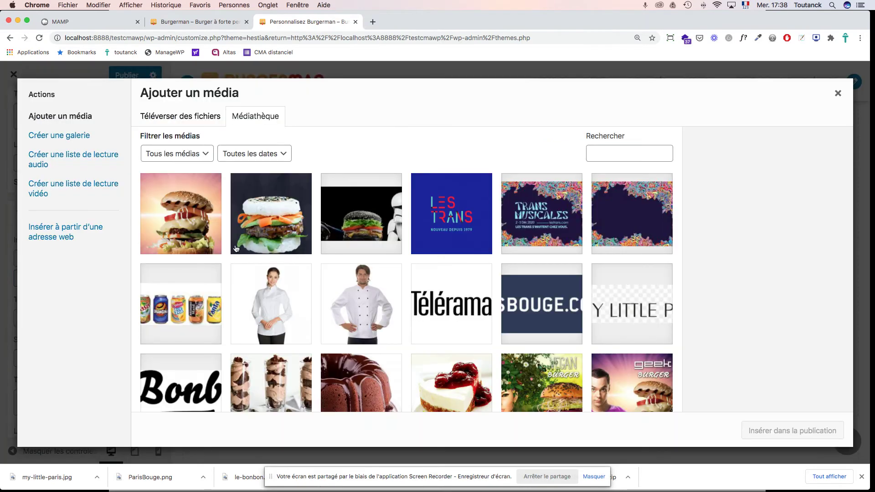
click(192, 219)
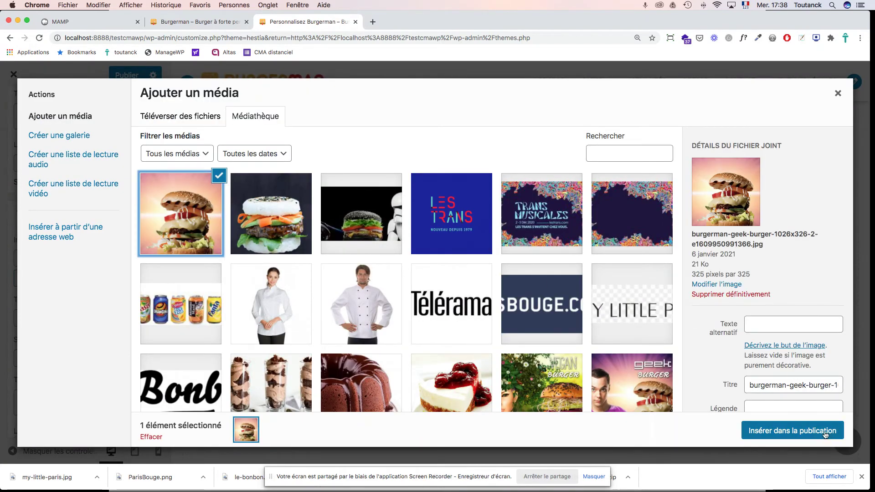
click(828, 435)
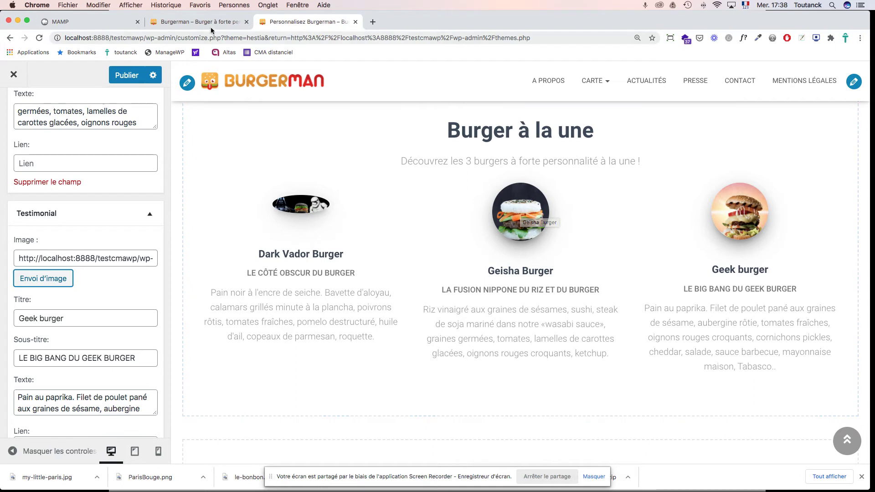
Step: Publish the Customizer changes, check the live homepage, then exit back to Themes
click(129, 76)
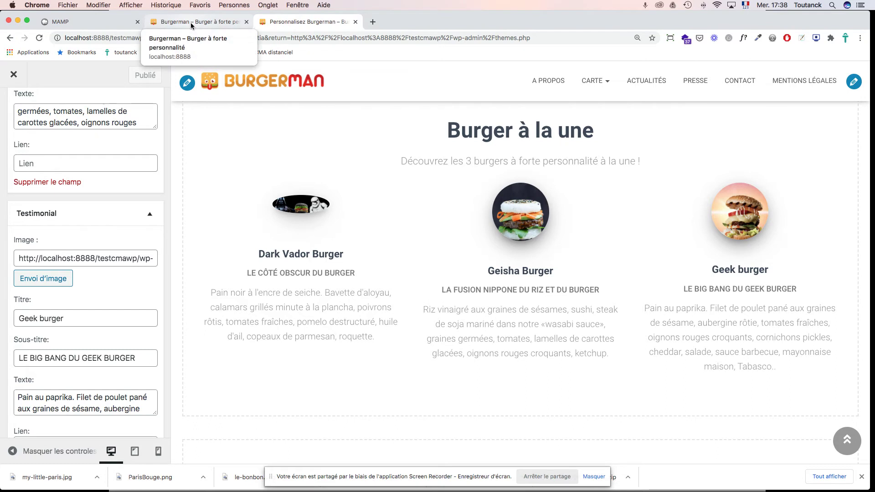
click(191, 23)
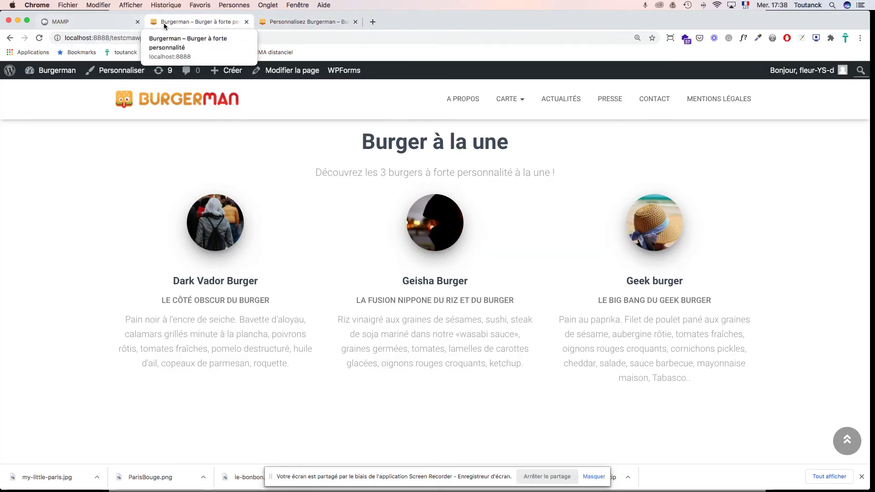
click(279, 22)
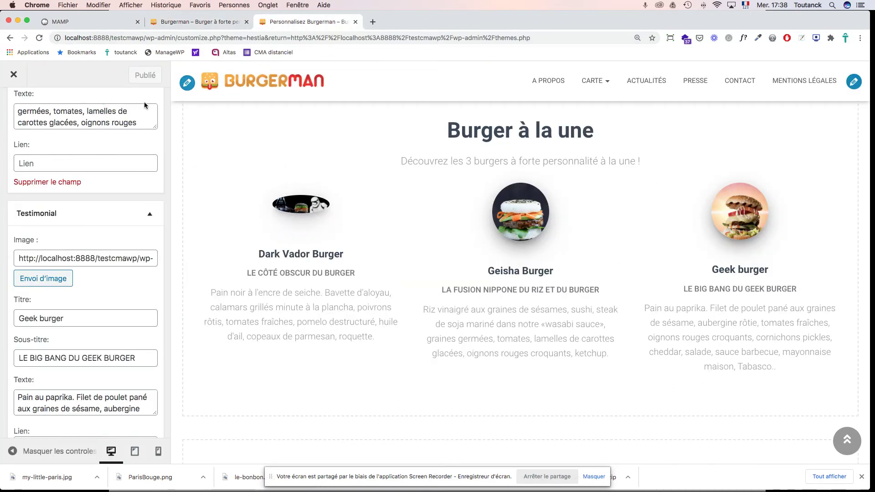
click(14, 77)
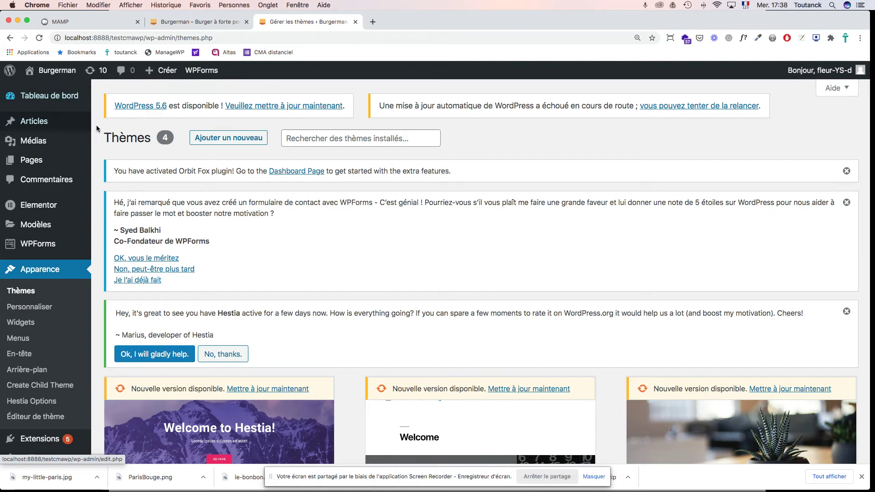
Step: Go to the Media Library and scroll through the uploaded burger images
mouse_move(36, 142)
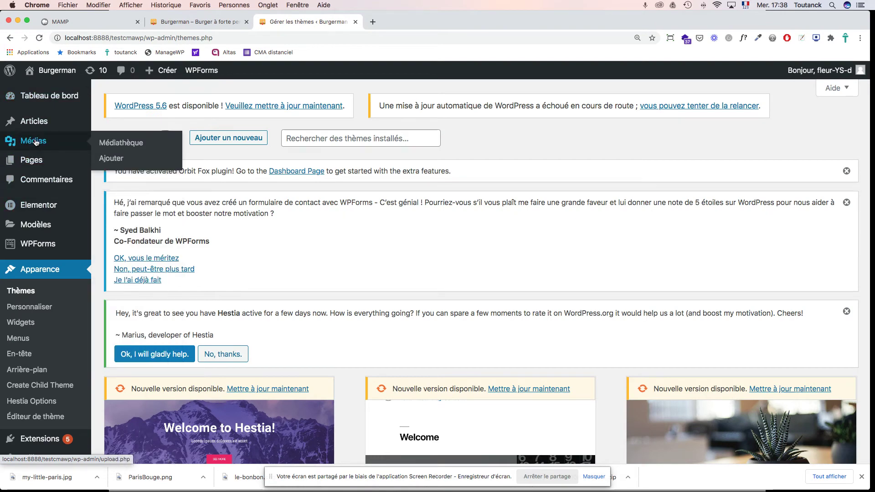
click(36, 143)
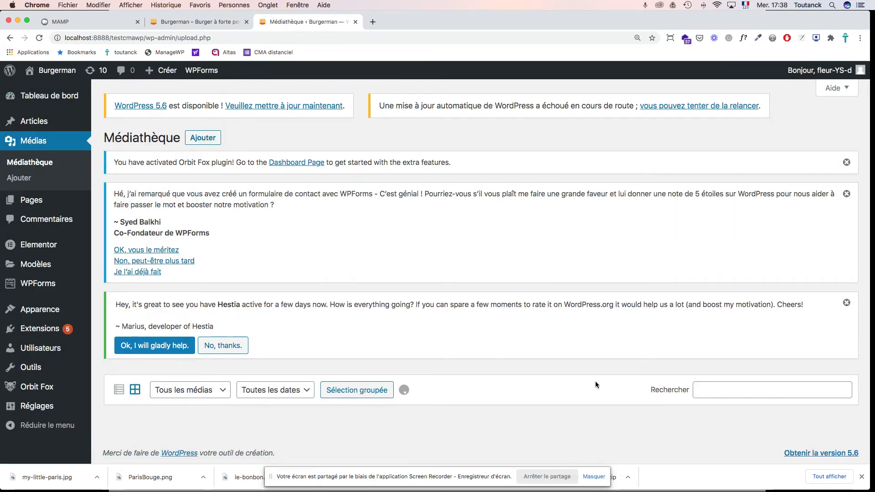
scroll(596, 382, down, 2)
scroll(595, 381, down, 4)
scroll(596, 381, up, 1)
Step: Open the Geek burger image in the image editor, then close it without saving
click(160, 269)
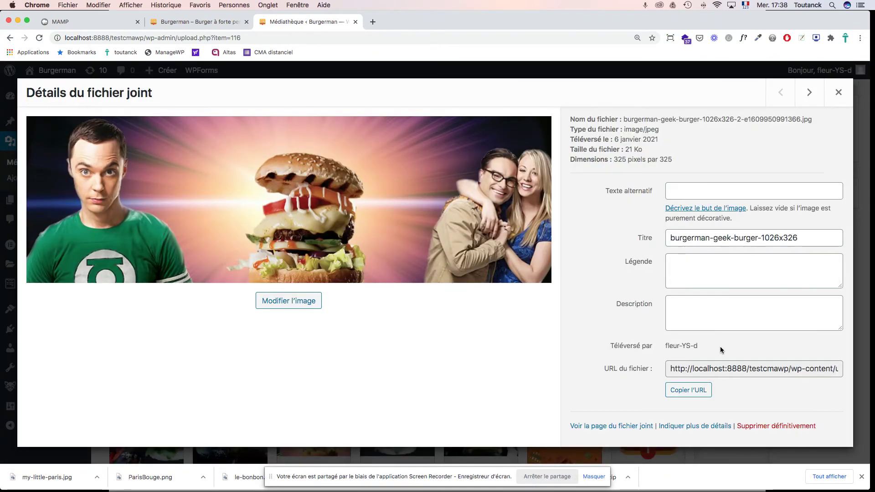
click(286, 303)
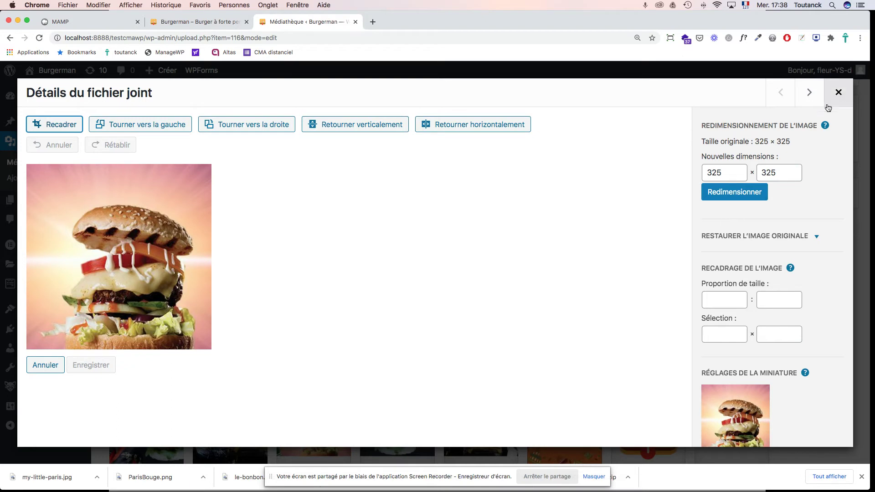
click(839, 93)
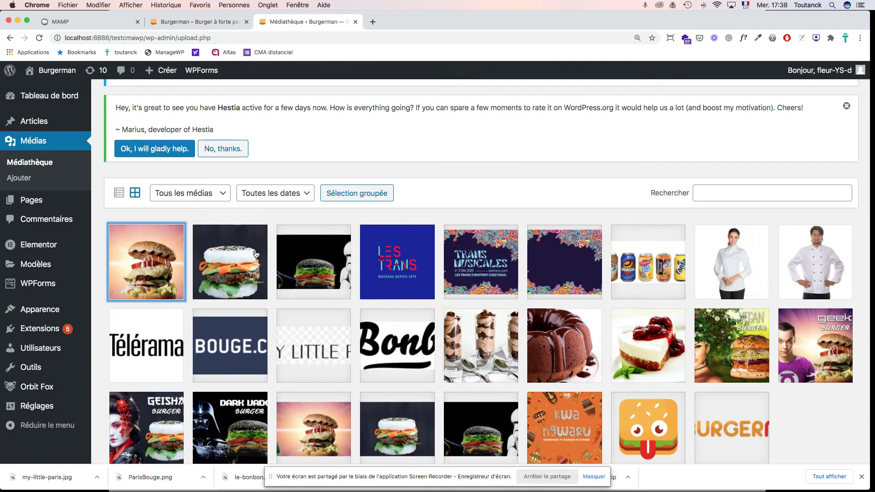
Step: Abandon resizing the Geisha burger image to width 32, exit the editor, and reopen its details
click(235, 252)
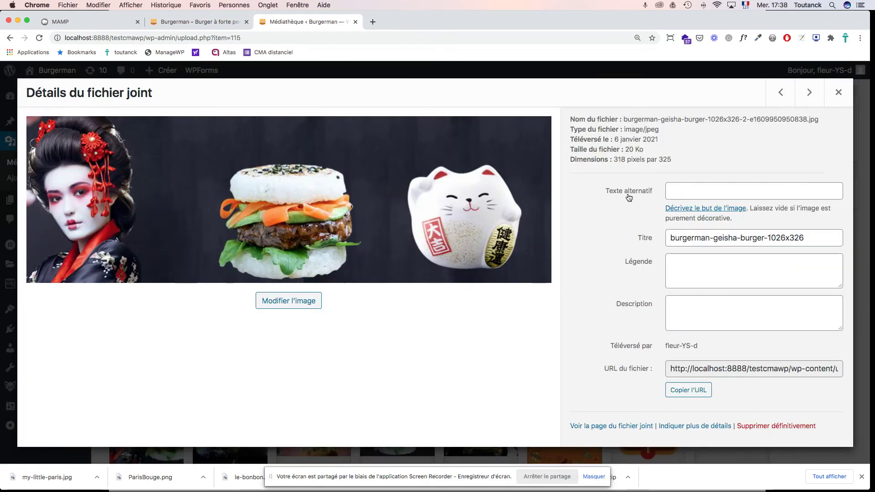
click(286, 300)
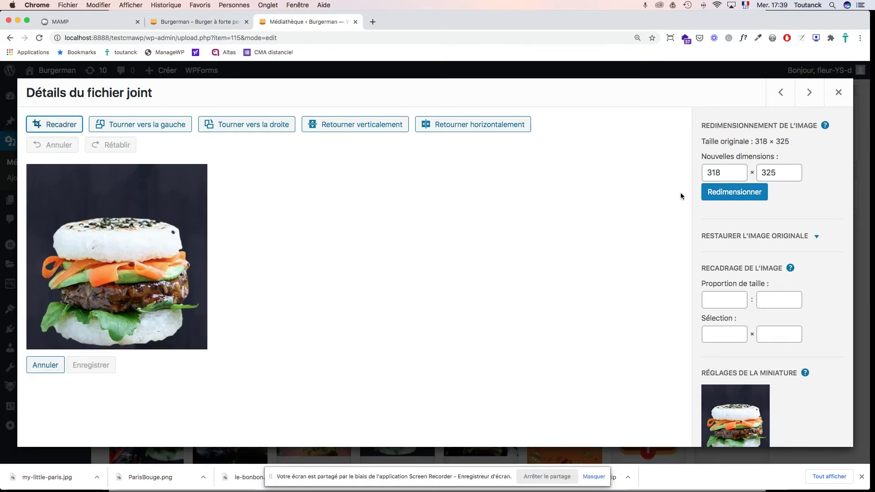
double_click(722, 172)
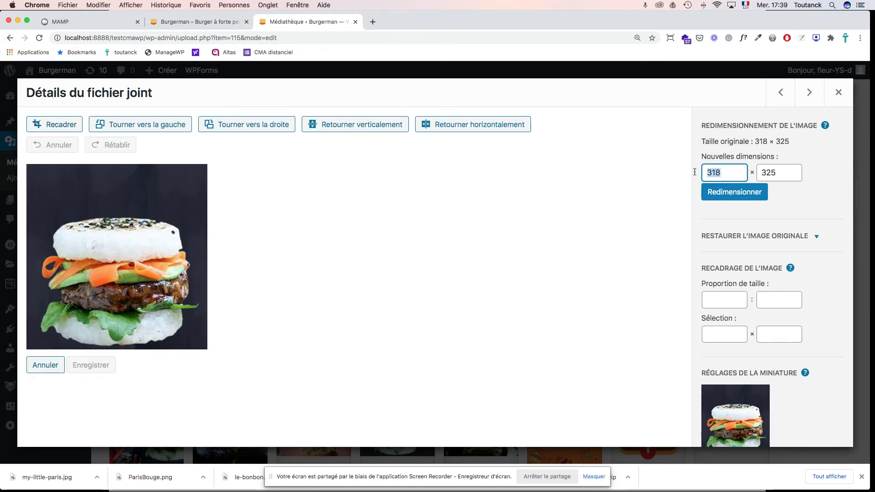
text(325)
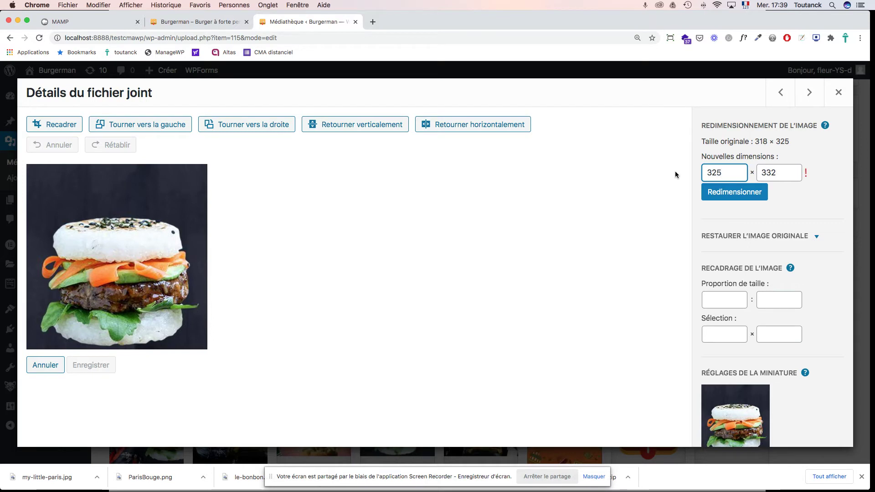
key(super+z)
key(super+z)
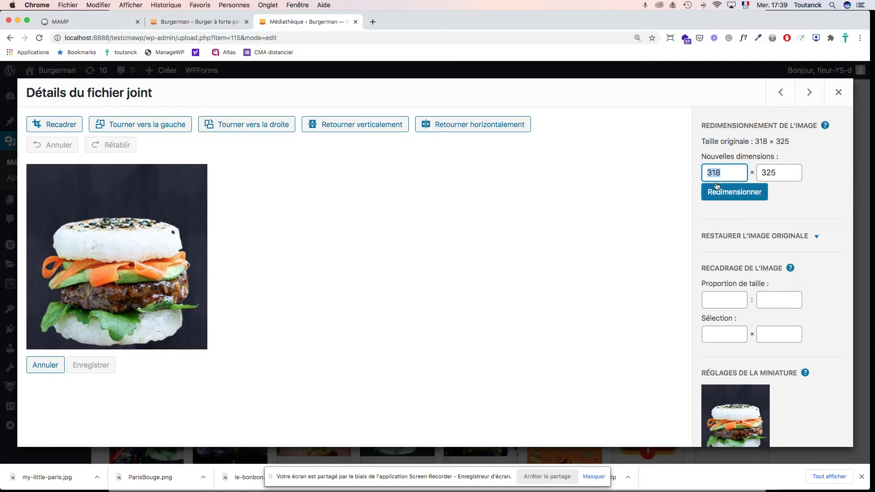
click(839, 93)
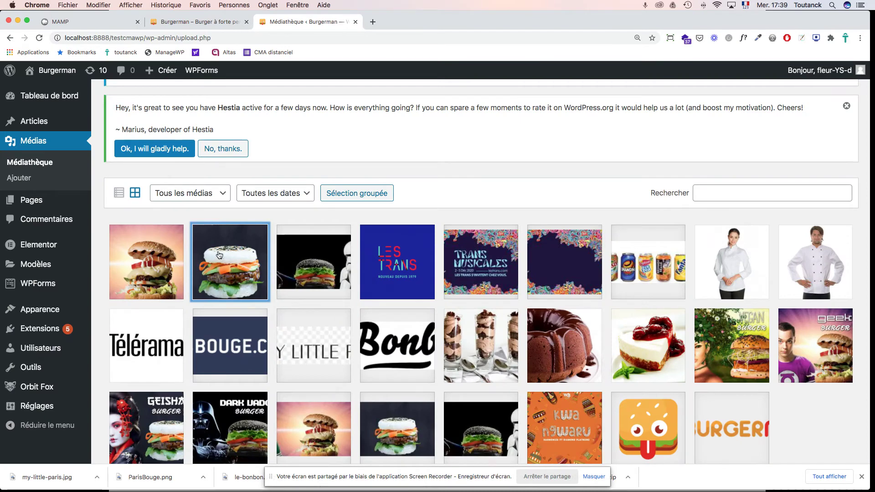
click(231, 247)
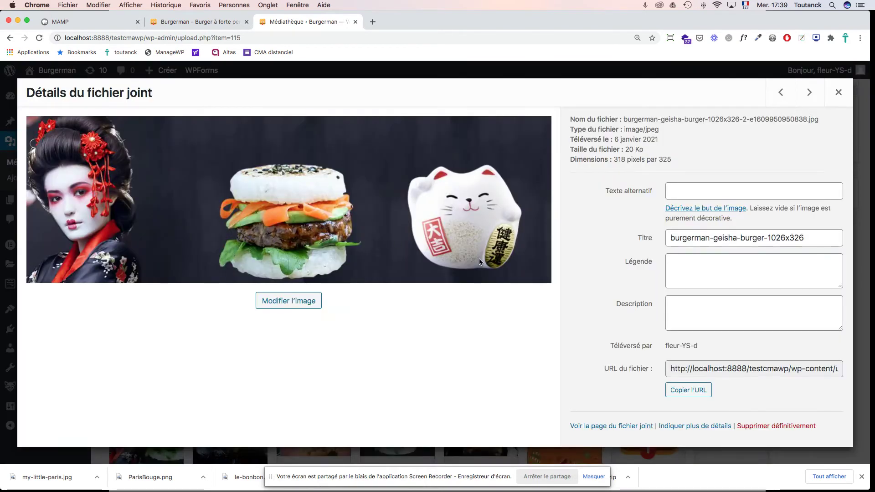
Step: Permanently delete the cropped Geisha image, then the cropped Dark Vador image, confirming each
click(783, 428)
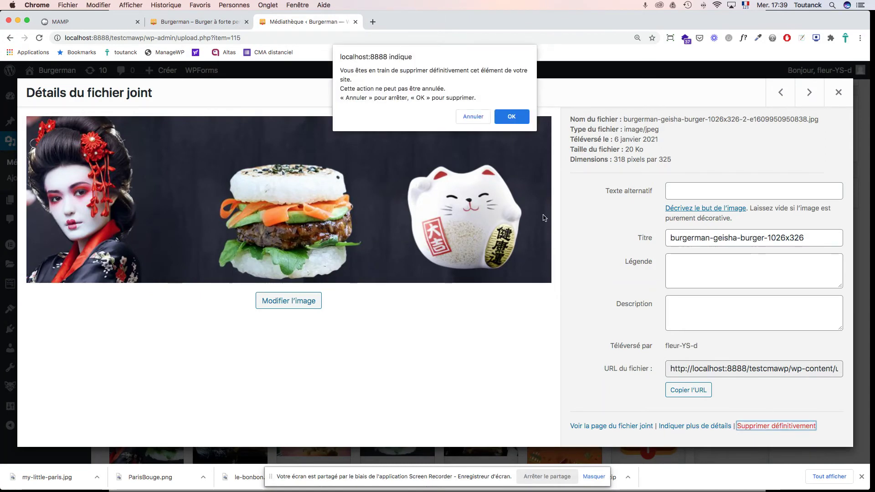
click(512, 117)
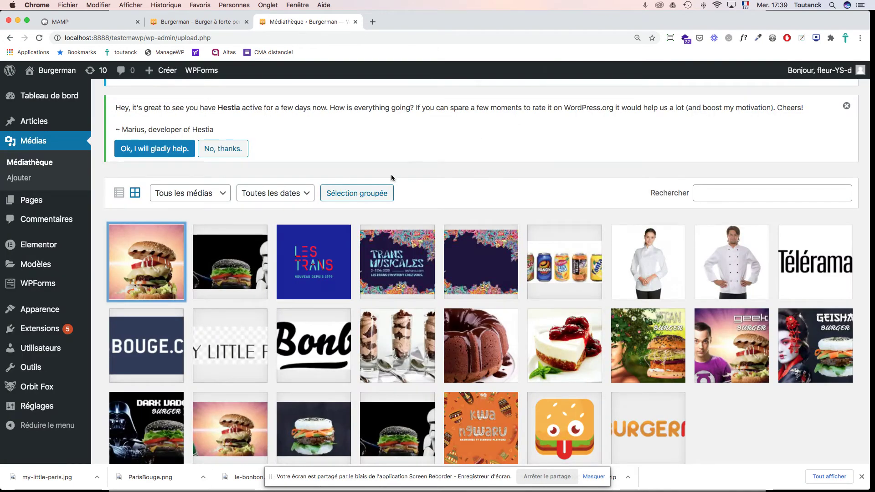
click(228, 267)
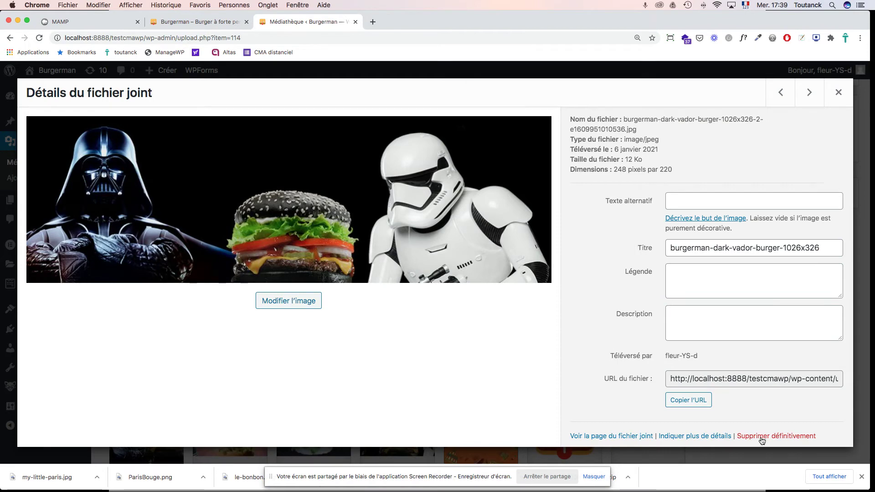
click(764, 439)
click(511, 116)
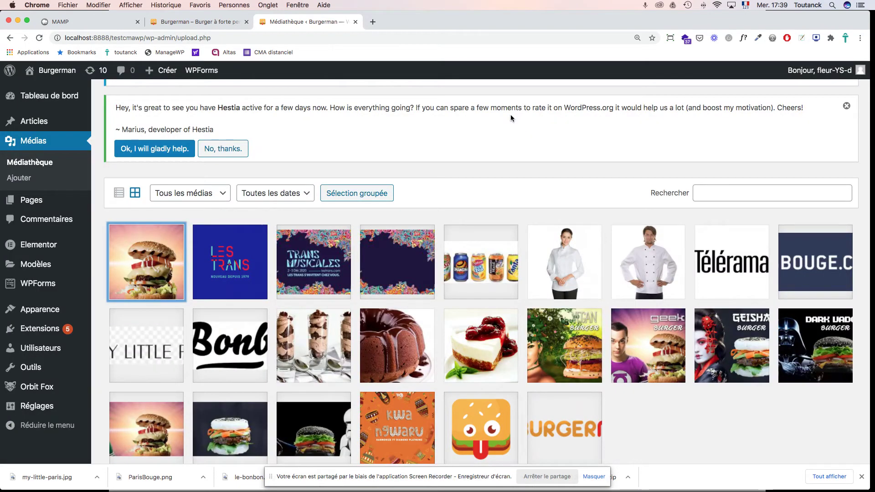
scroll(239, 209, up, 5)
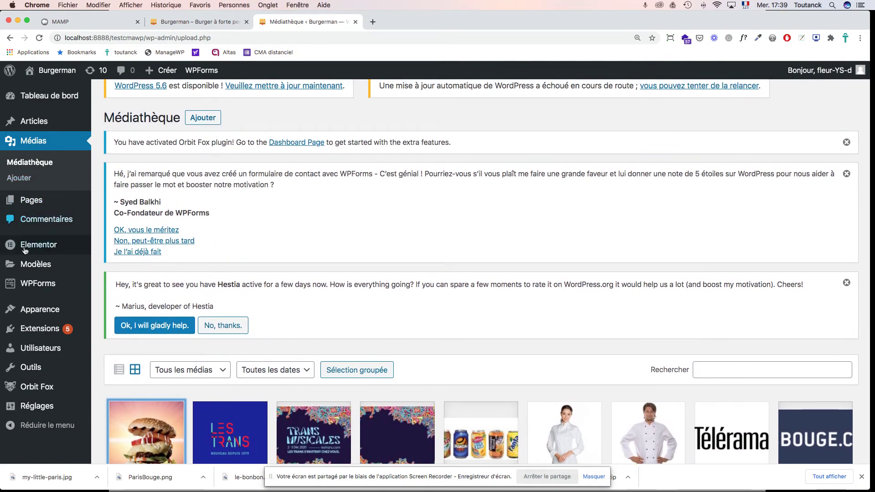
Step: Launch the Customizer from Apparence and scroll the preview to the Burger à la une testimonials
mouse_move(44, 312)
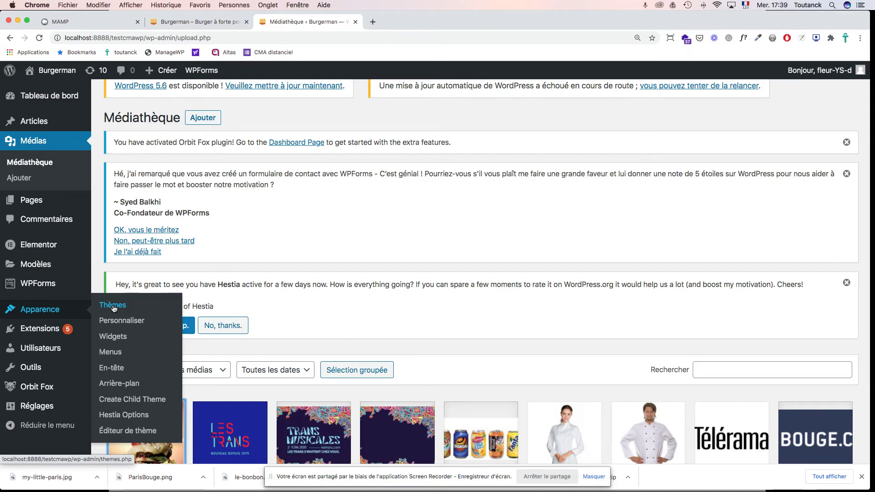
click(123, 321)
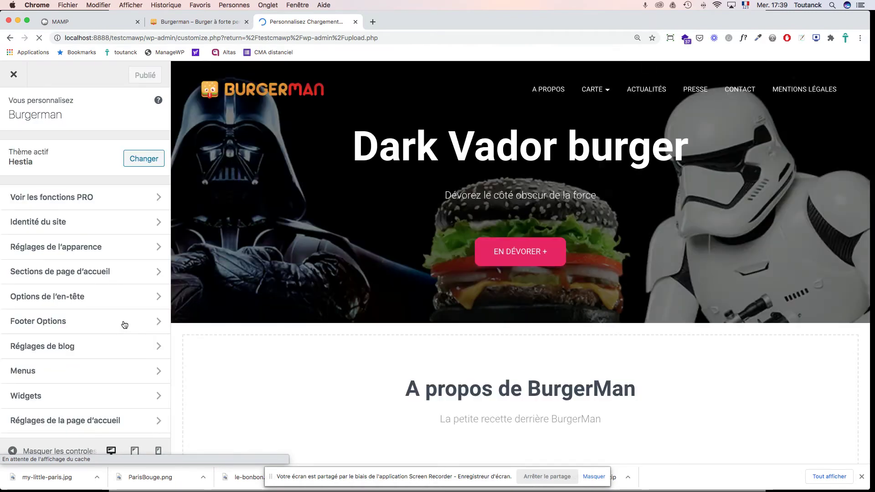
scroll(370, 310, down, 5)
scroll(369, 310, down, 10)
scroll(369, 310, down, 6)
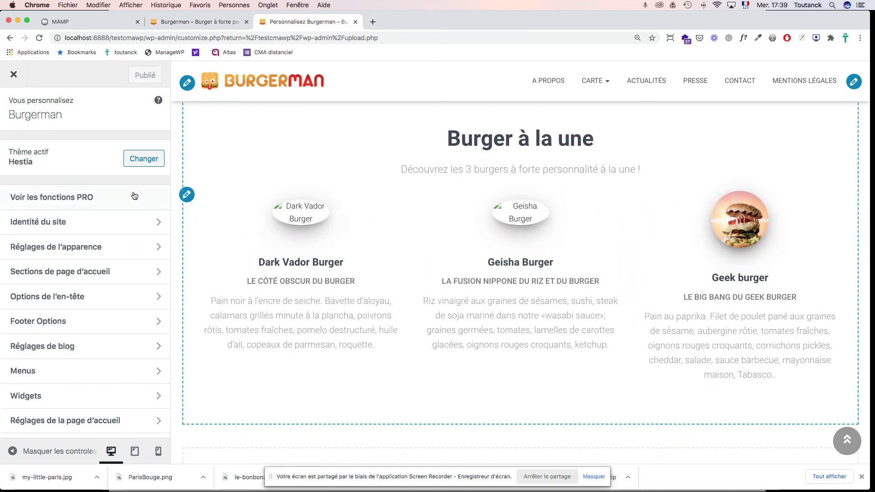
Step: Clear the Dark Vador testimonial's Image URL under Sections de page d'accueil > Testimonials
click(88, 275)
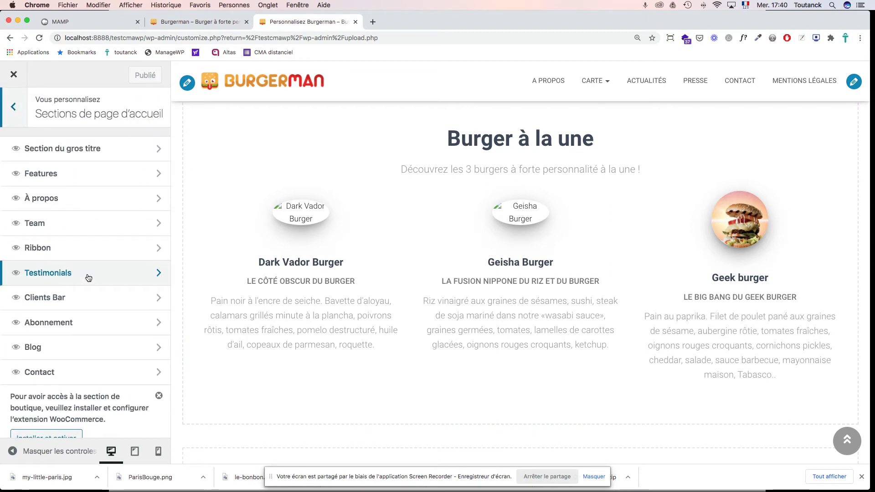
click(88, 277)
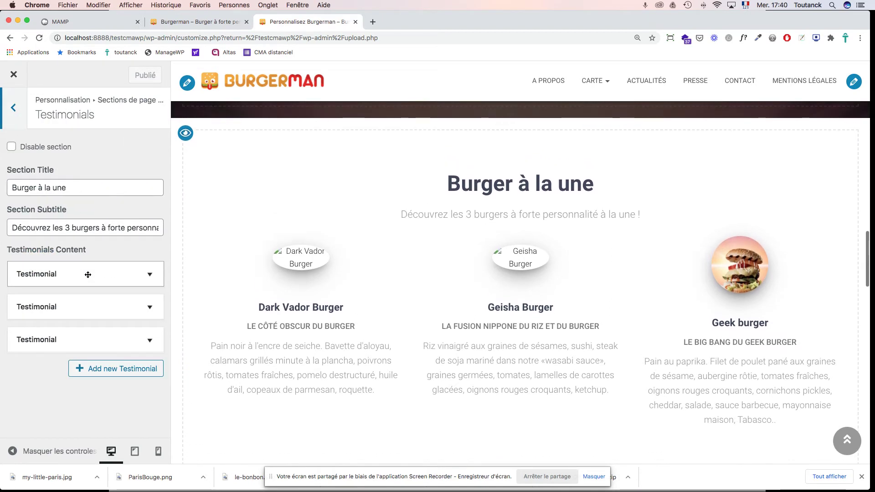
click(88, 274)
click(72, 319)
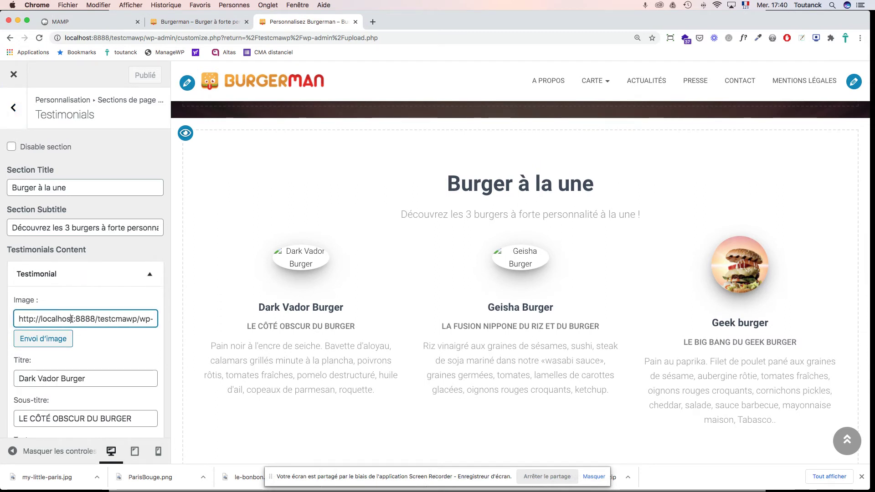
triple_click(72, 319)
key(super+c)
key(BackSpace)
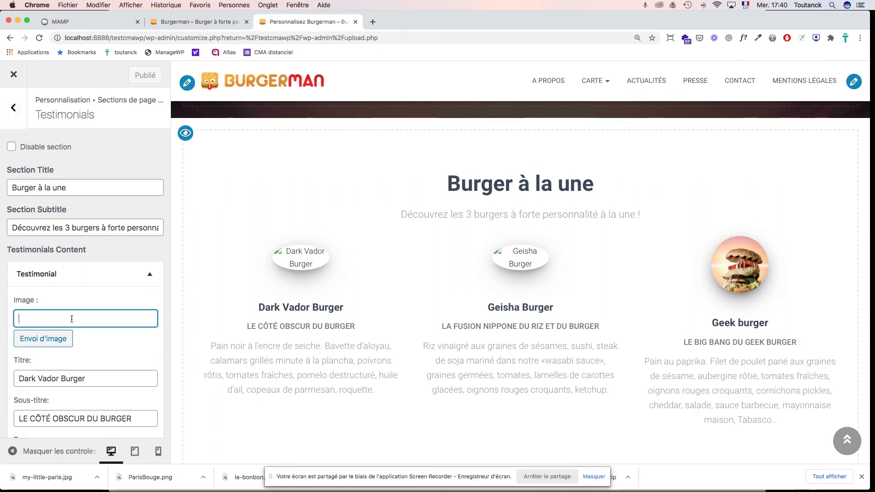
key(Tab)
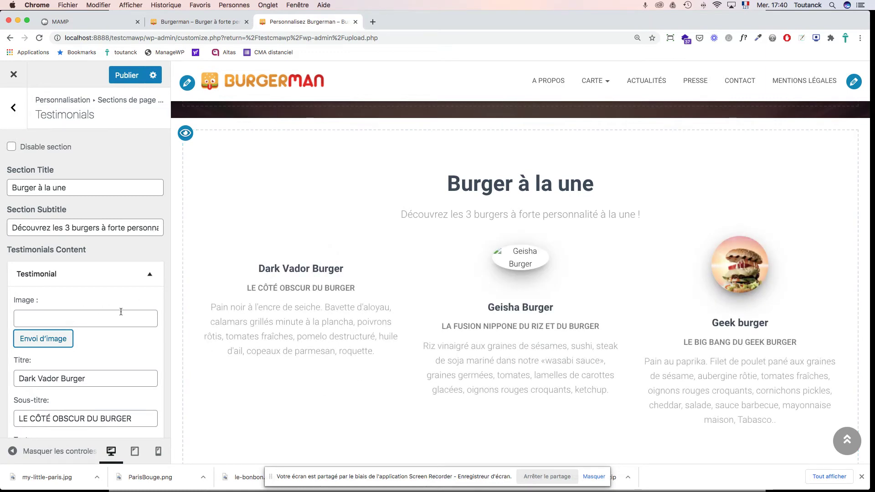
Step: Clear the Geisha testimonial's Image URL as well
scroll(121, 312, down, 8)
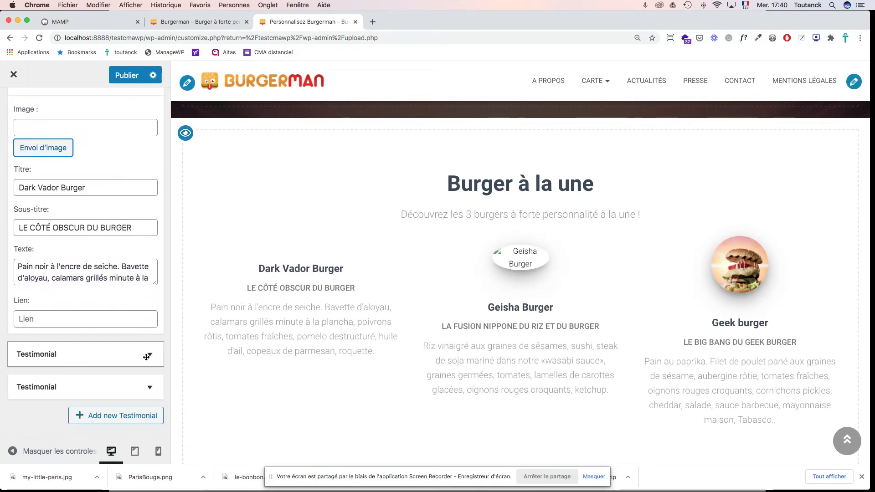
click(147, 357)
click(69, 399)
key(super+v)
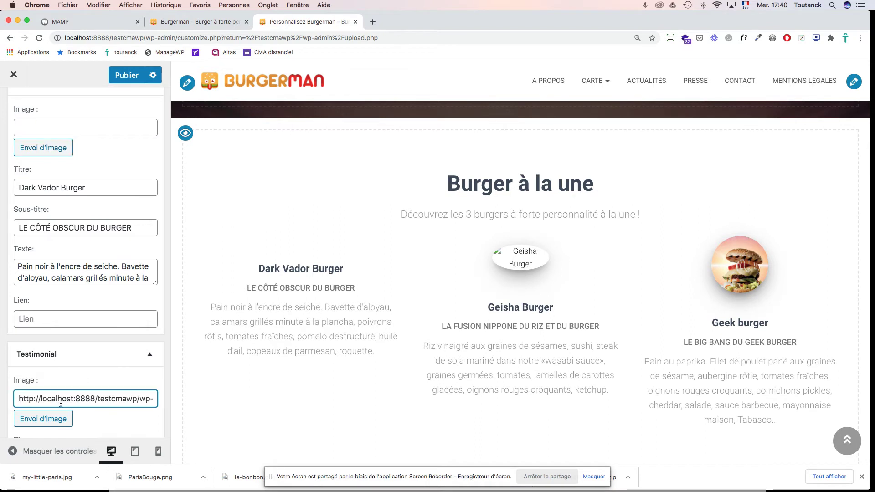
triple_click(61, 403)
key(BackSpace)
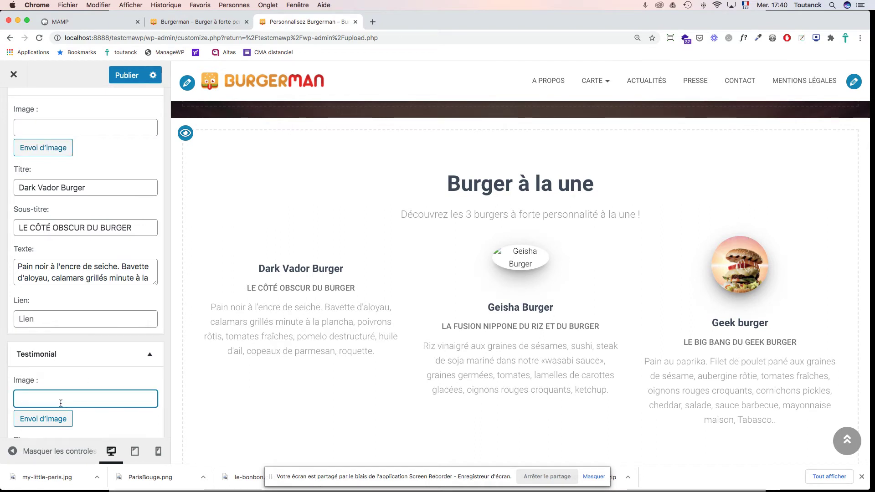
key(Tab)
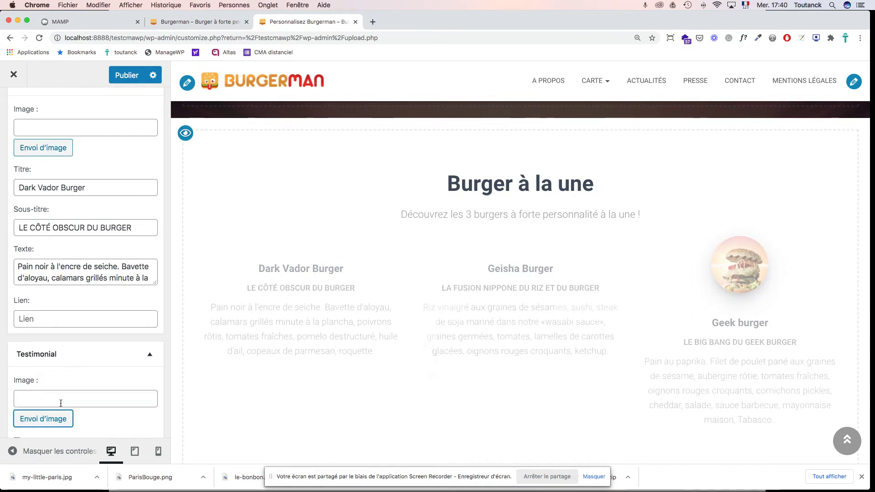
Step: Publish the testimonial changes and close the Customizer
scroll(157, 260, up, 5)
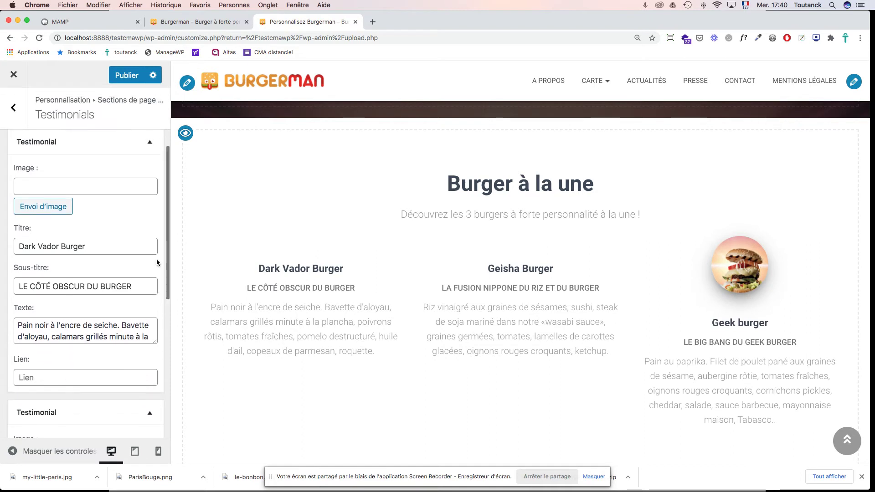
click(123, 75)
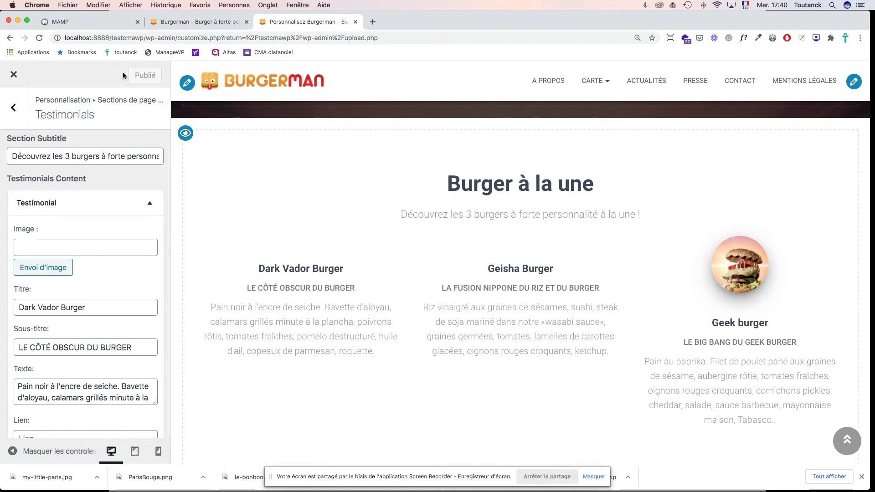
click(13, 76)
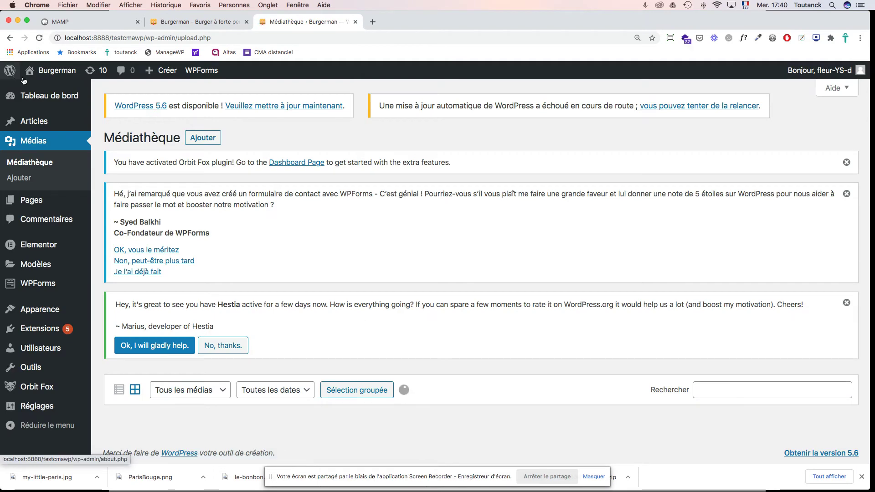
Step: Upload burgerman-dark-vador-burger-1026x326.jpg and burgerman-geisha-burger-1026x326.jpg to the Media Library
scroll(332, 245, down, 5)
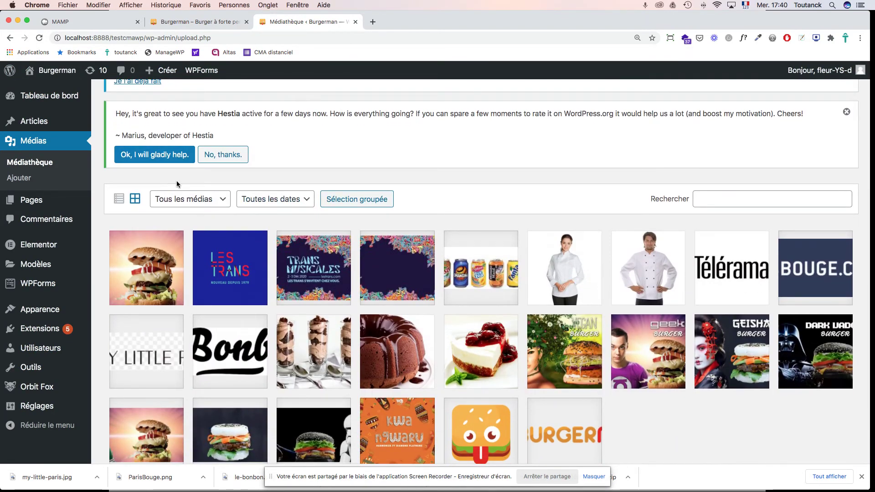
scroll(254, 197, up, 2)
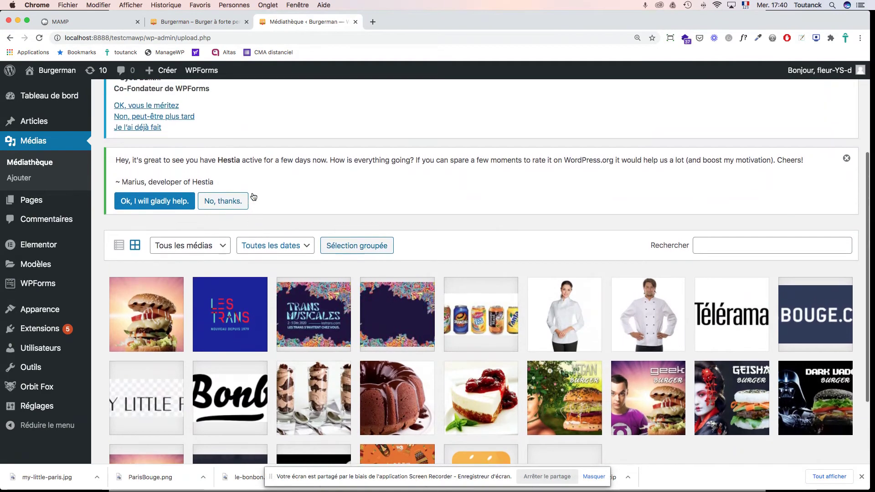
scroll(254, 196, up, 3)
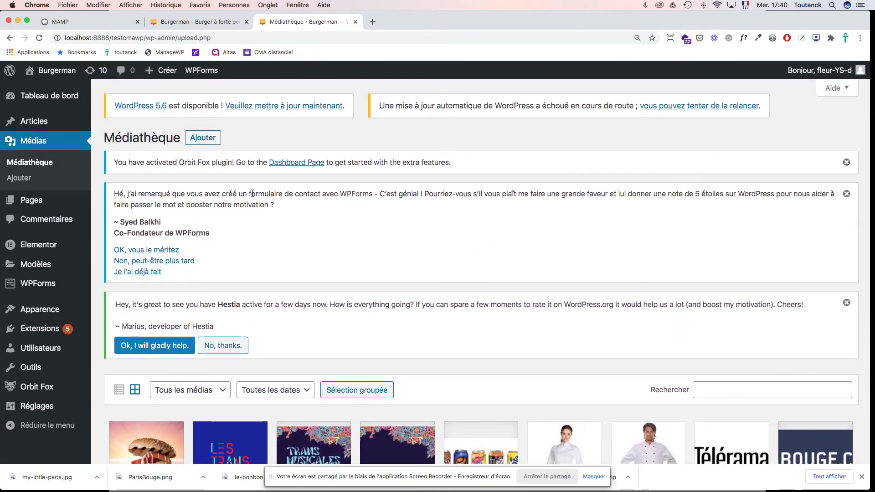
scroll(209, 226, down, 5)
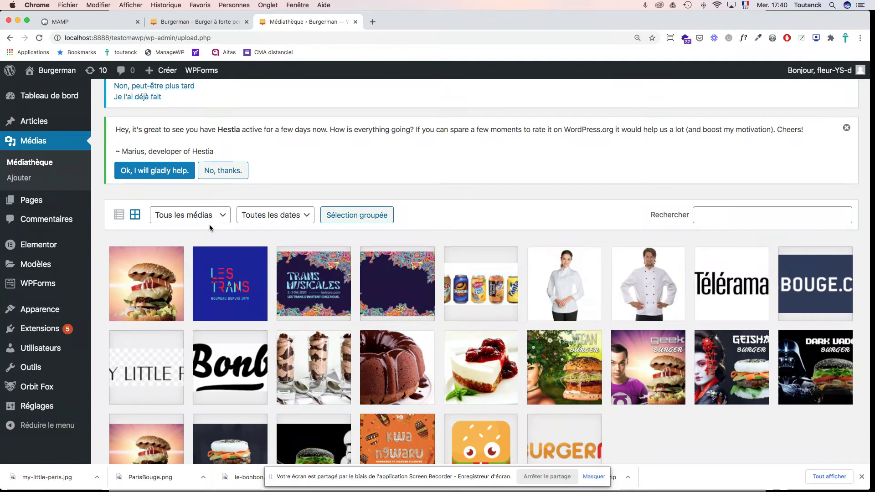
scroll(209, 224, up, 5)
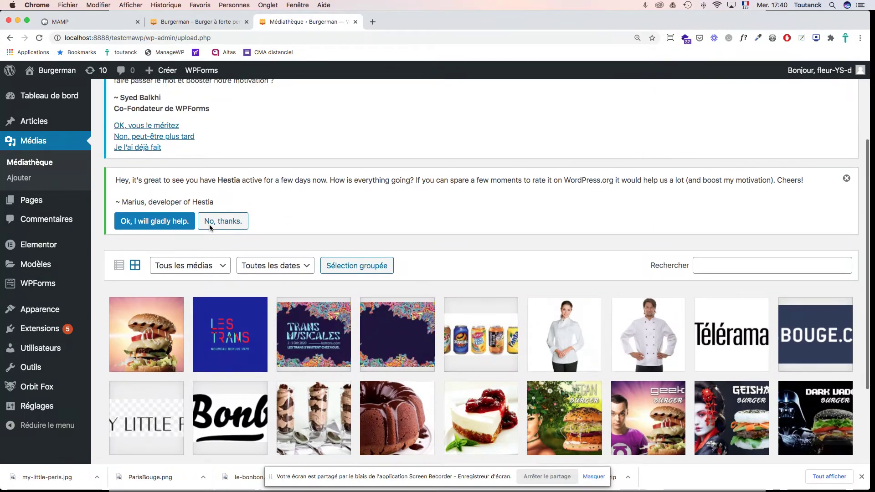
click(197, 133)
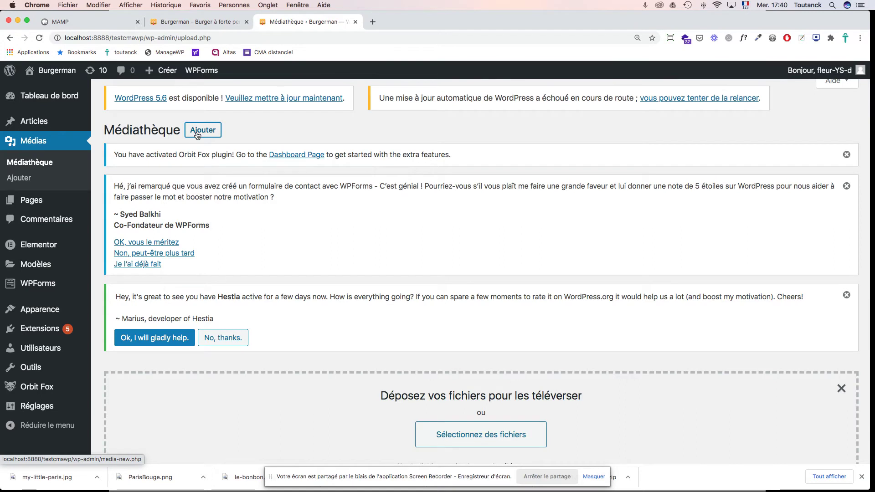
scroll(419, 232, down, 5)
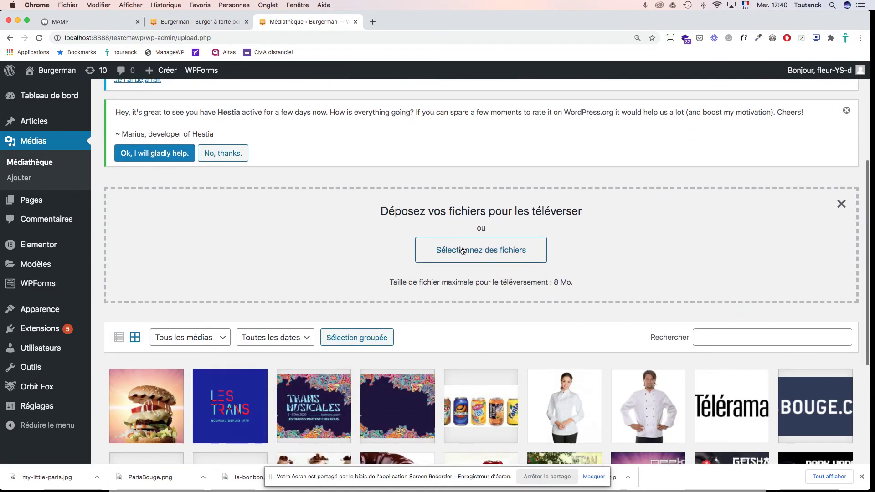
click(462, 251)
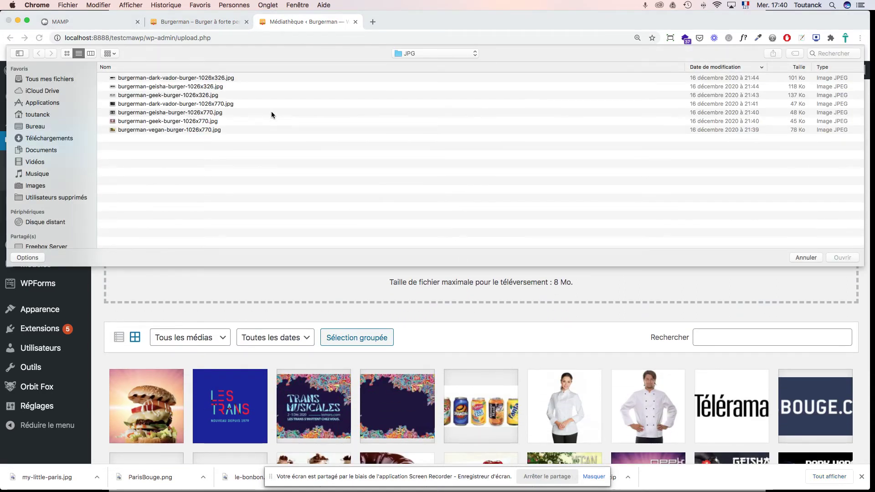
click(179, 78)
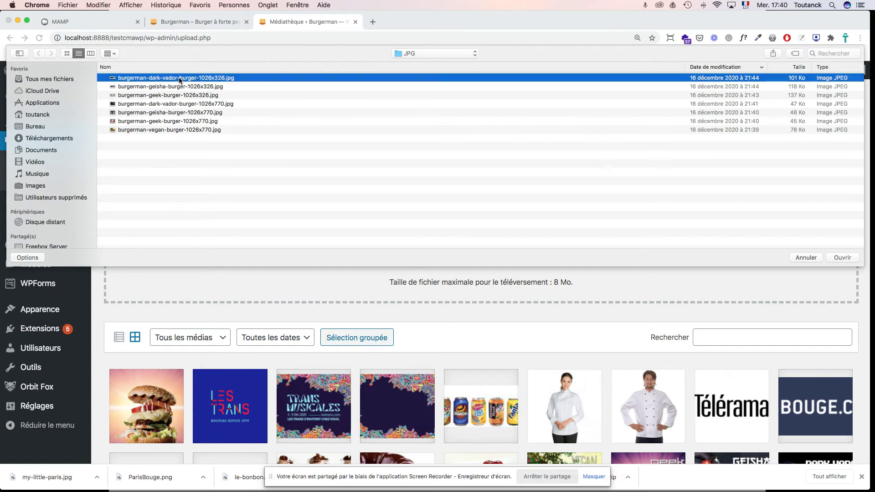
shift+click(177, 88)
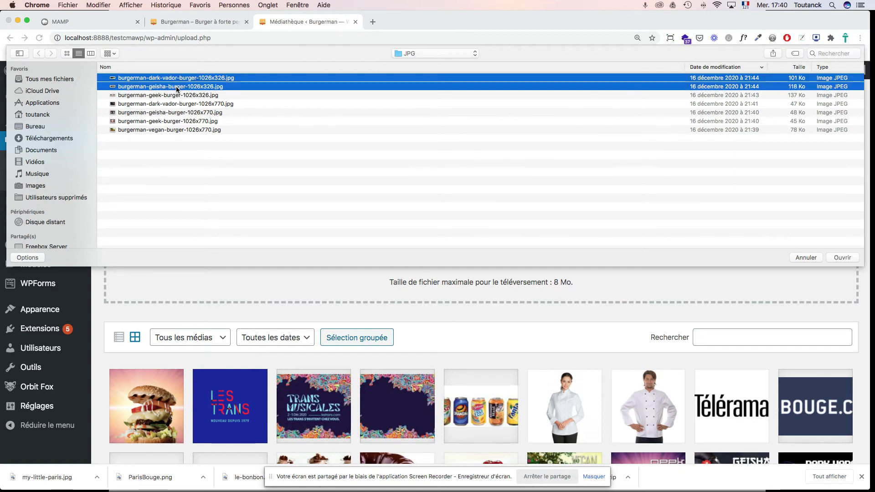
key(Return)
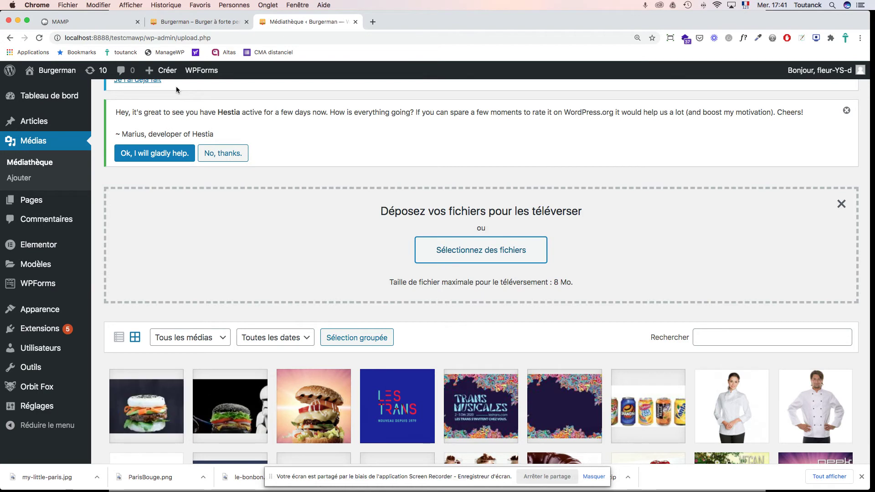
Step: Open the Dark Vador image in the crop tool and trim the crop area around the burger
click(249, 405)
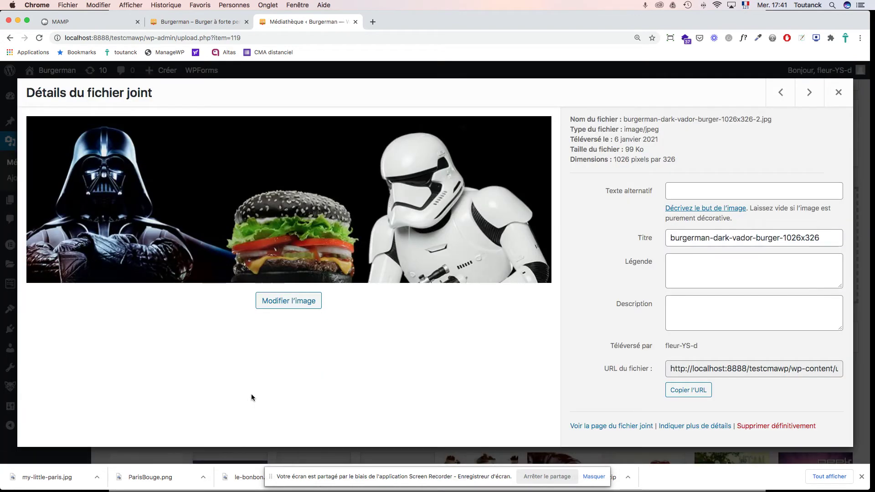
click(291, 302)
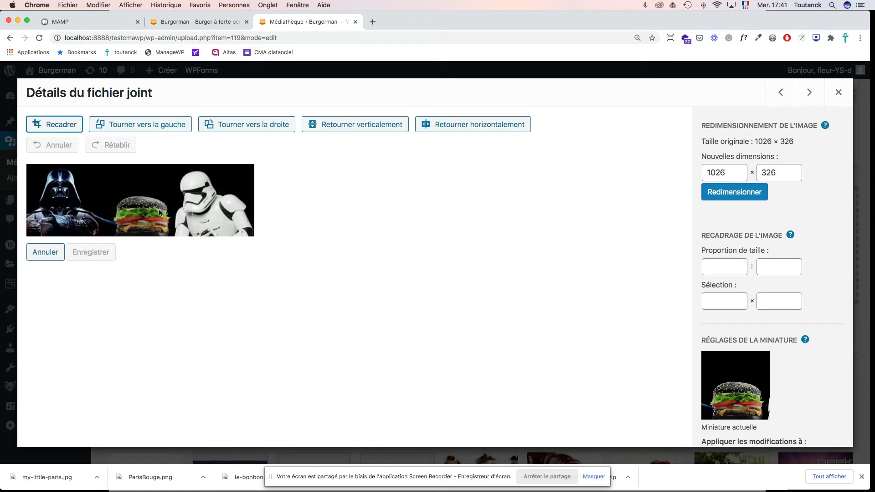
click(72, 130)
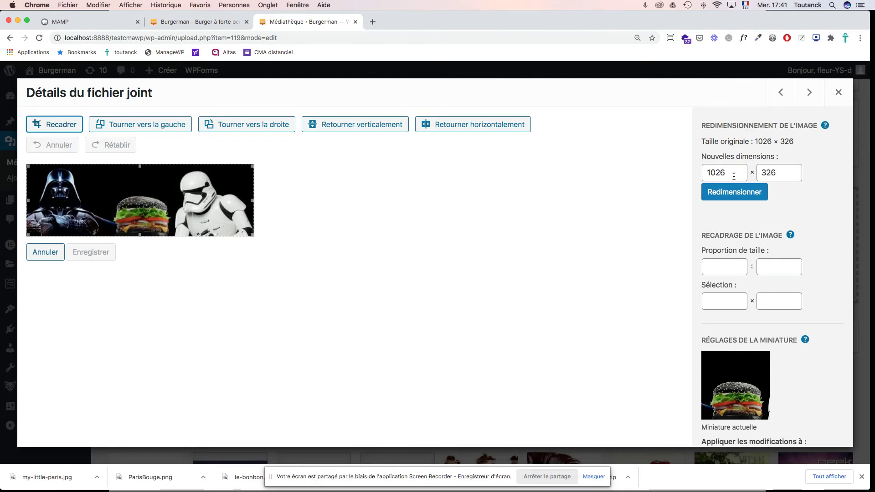
drag(732, 174, 690, 174)
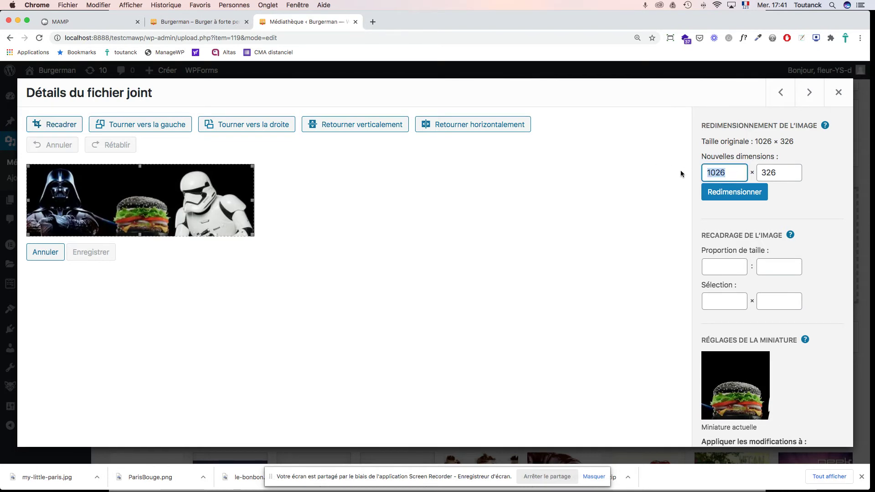
text(325)
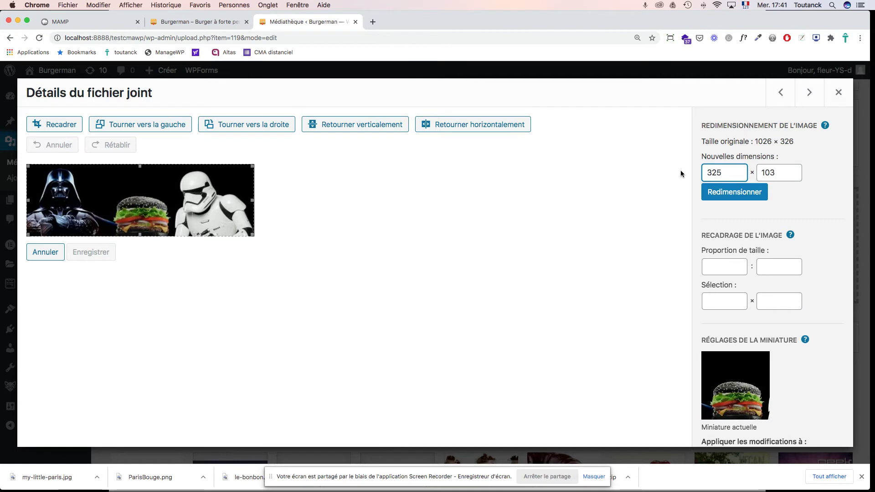
key(super+z)
key(super+z)
key(super+z)
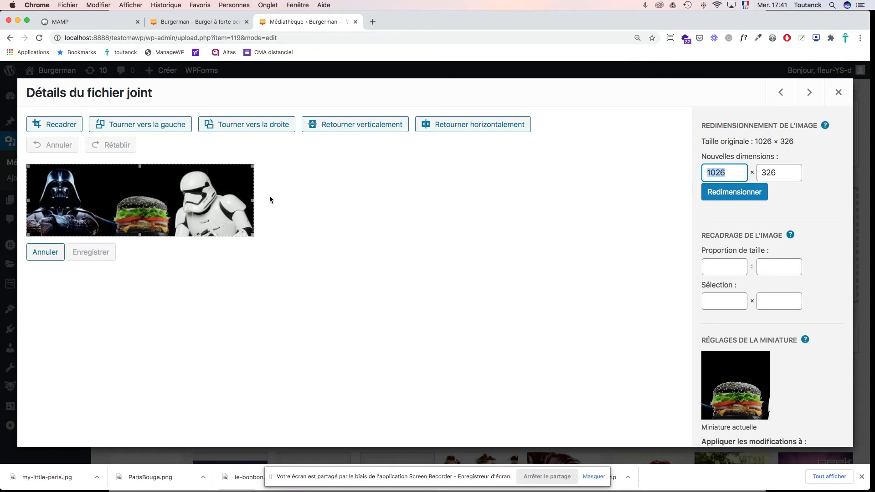
drag(29, 201, 97, 204)
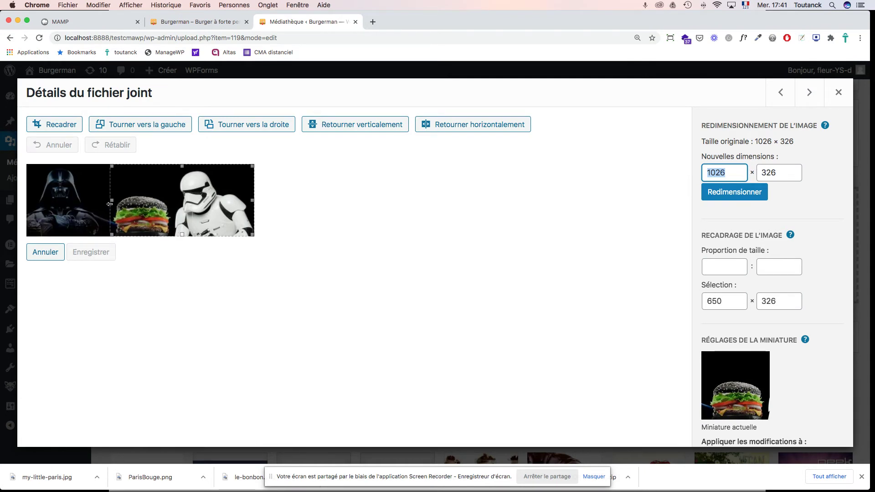
drag(253, 202, 177, 204)
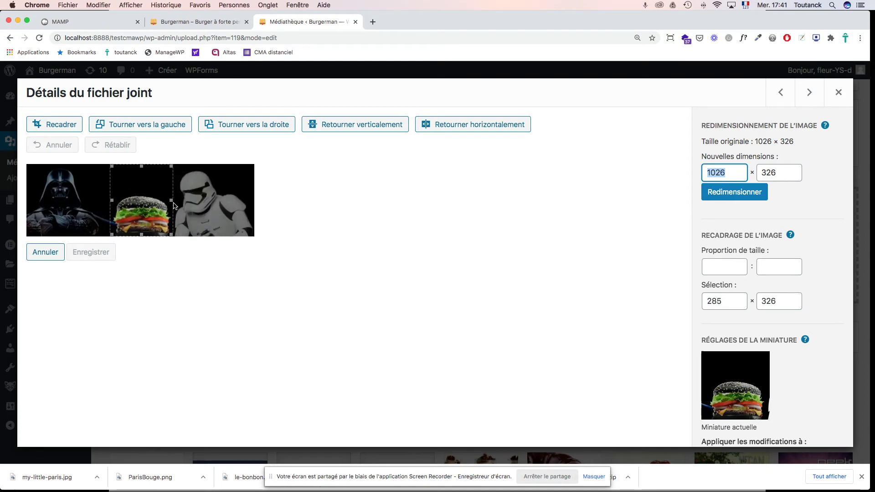
drag(172, 202, 173, 201)
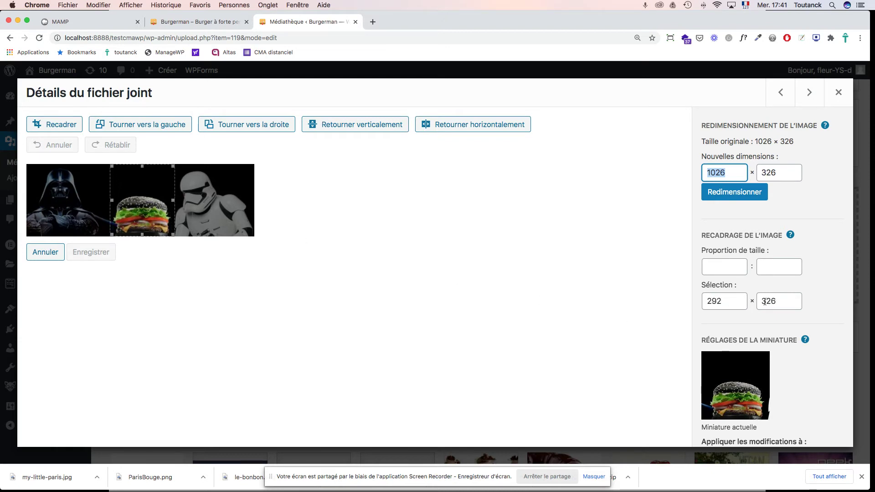
Step: Set the crop selection to 325 × 325, apply the crop and save the image
double_click(710, 303)
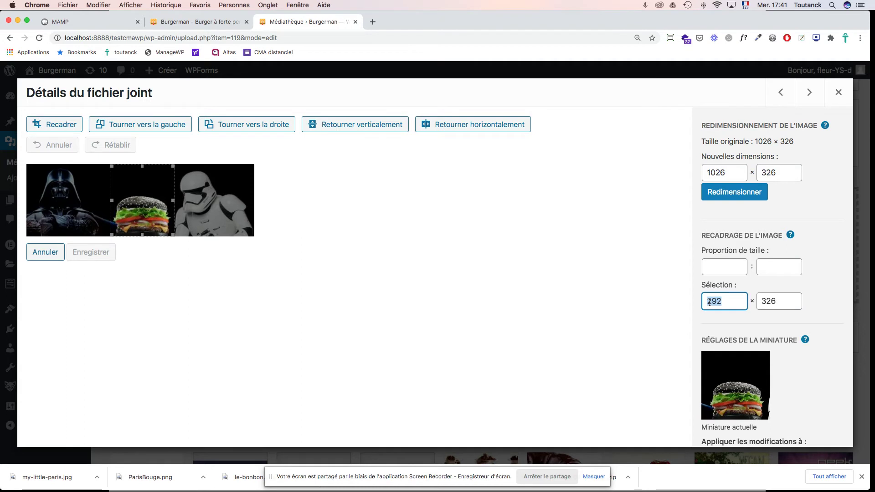
text(325)
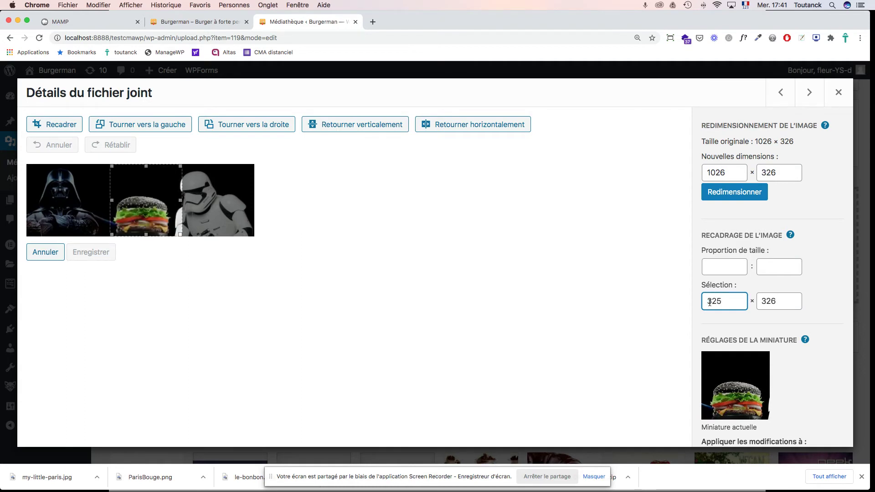
key(Tab)
text(325)
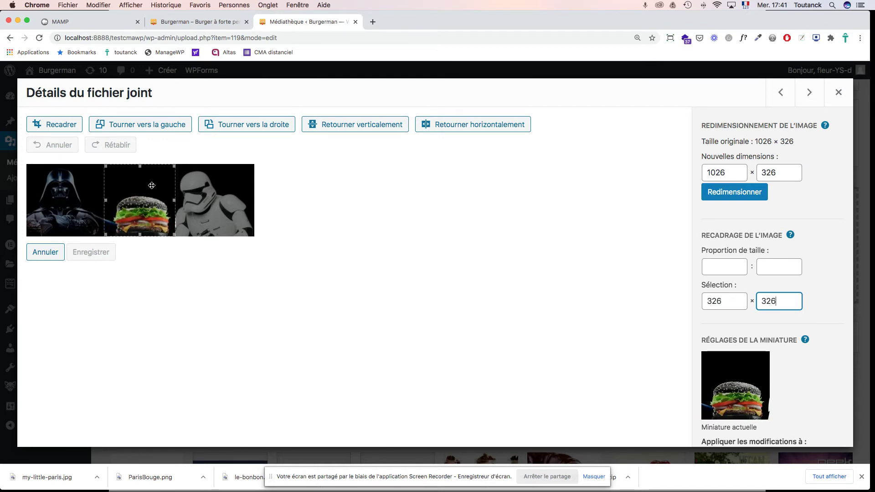
click(725, 302)
key(BackSpace)
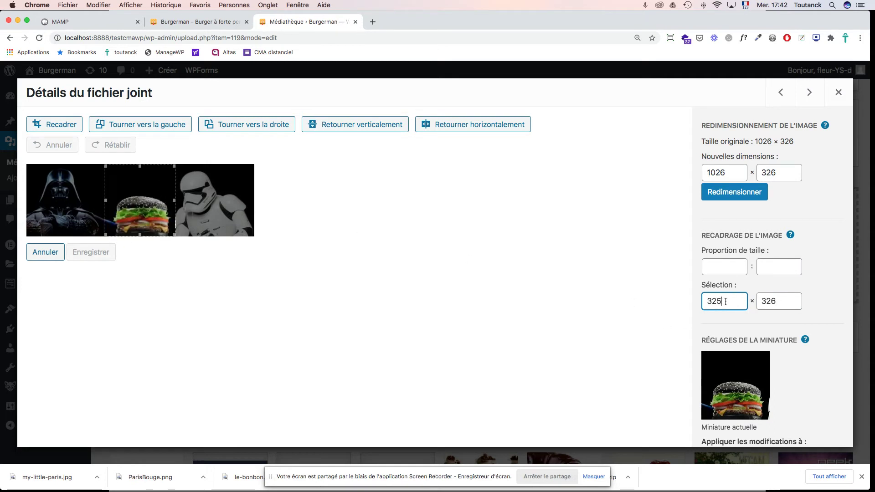
text(5)
click(779, 301)
key(BackSpace)
text(5)
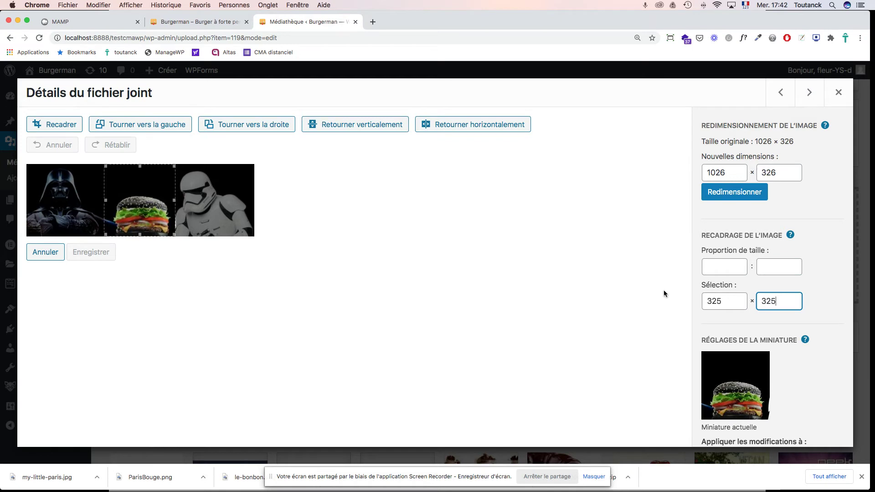
click(65, 126)
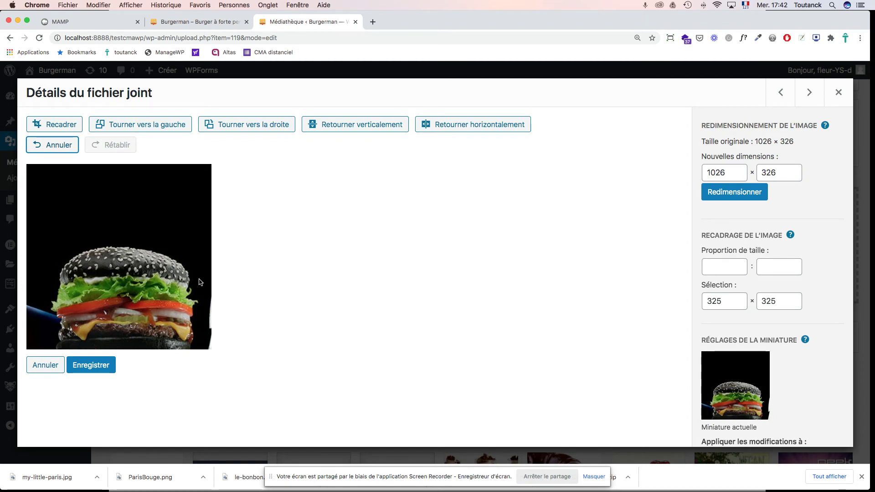
click(94, 371)
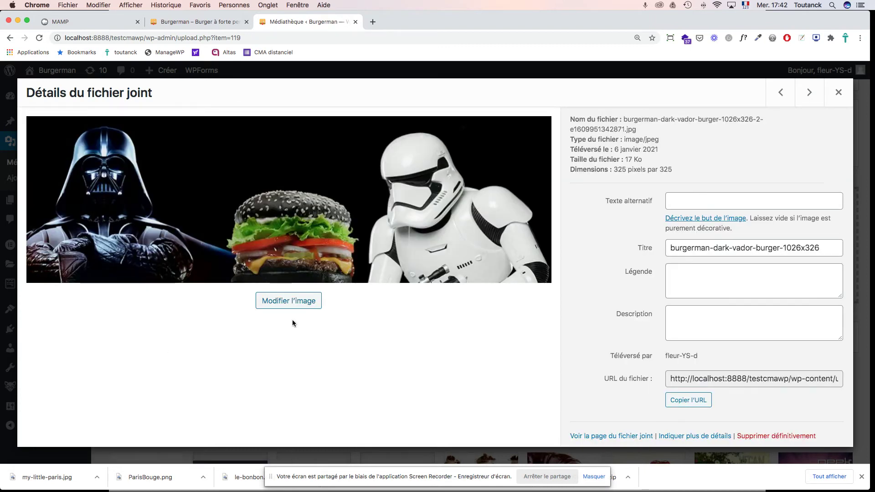
Step: Set the image's Titre and Texte alternatif to 'Dark Vador burger'
click(717, 249)
triple_click(717, 248)
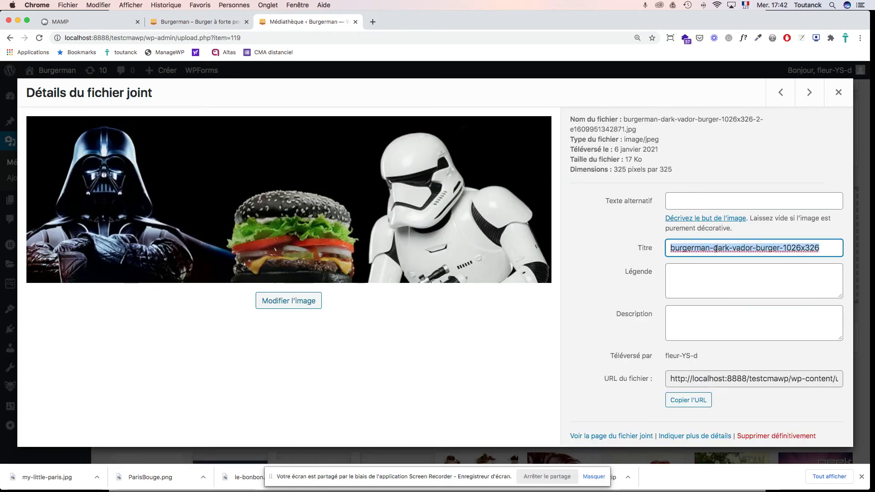
text(Dark Vad)
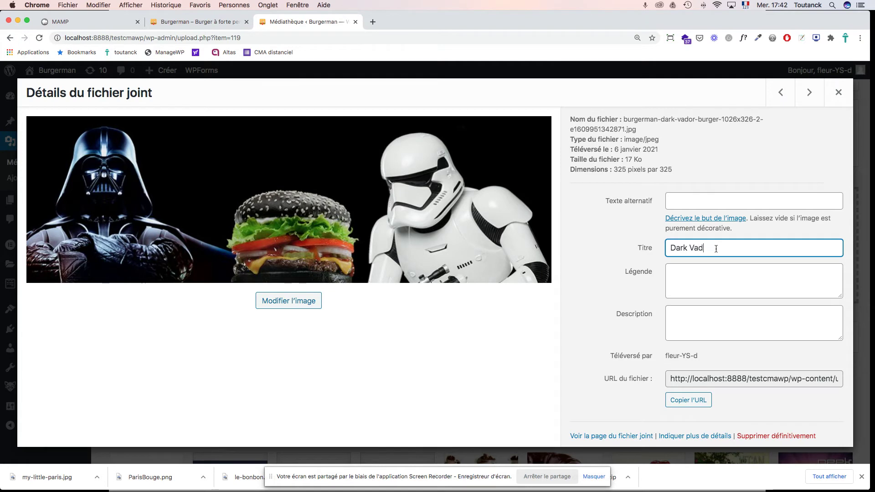
text(or burger)
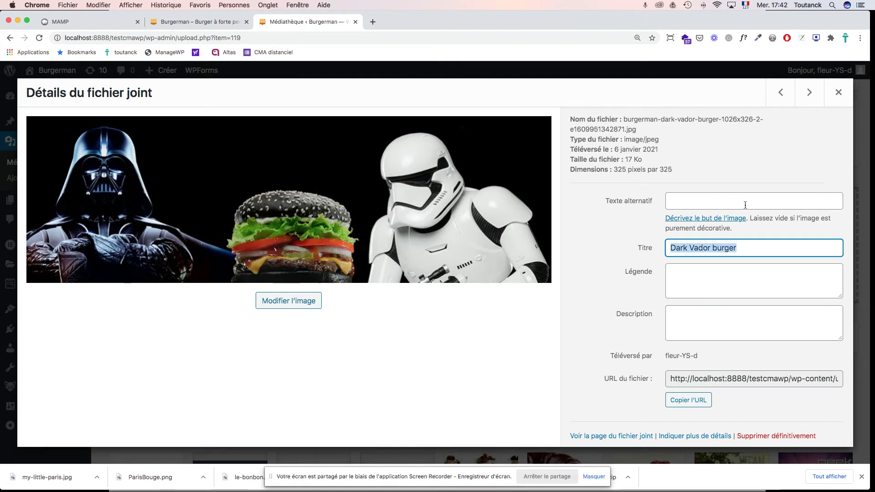
click(739, 199)
text(Dark Vador burger)
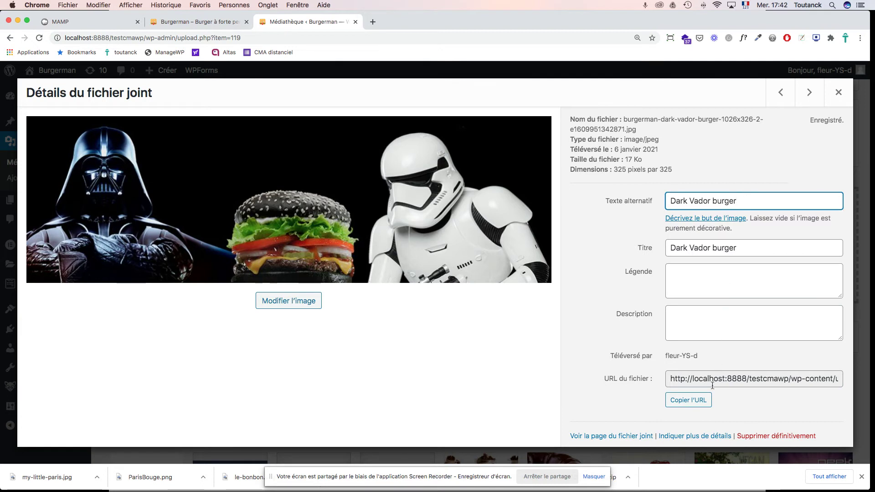
Step: Open the full edit-media page for the Dark Vador burger and review its details
scroll(779, 372, down, 1)
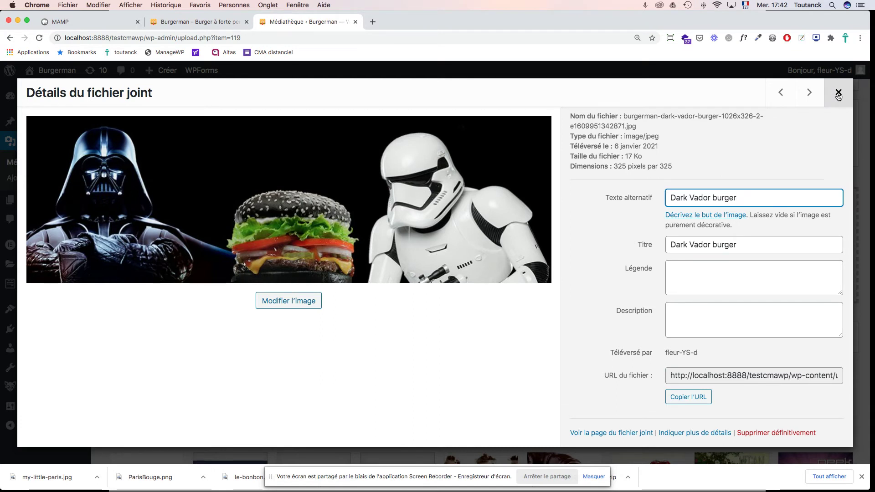
click(707, 433)
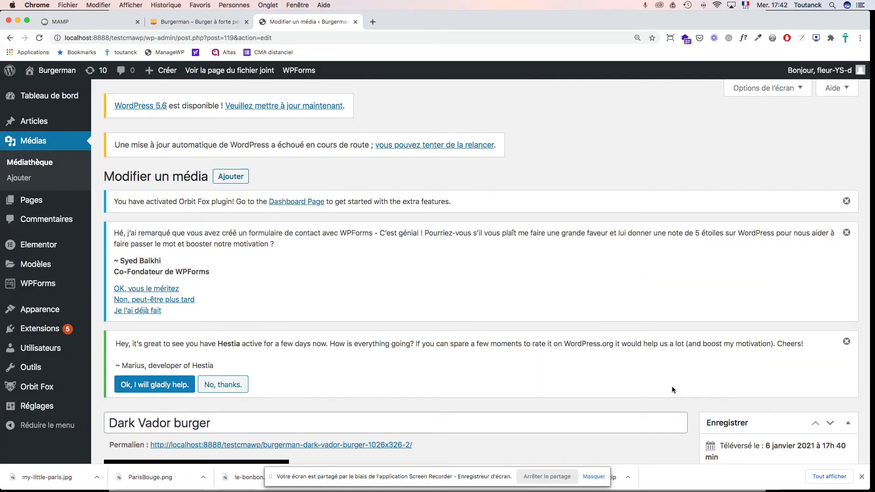
scroll(617, 319, down, 7)
scroll(618, 322, down, 5)
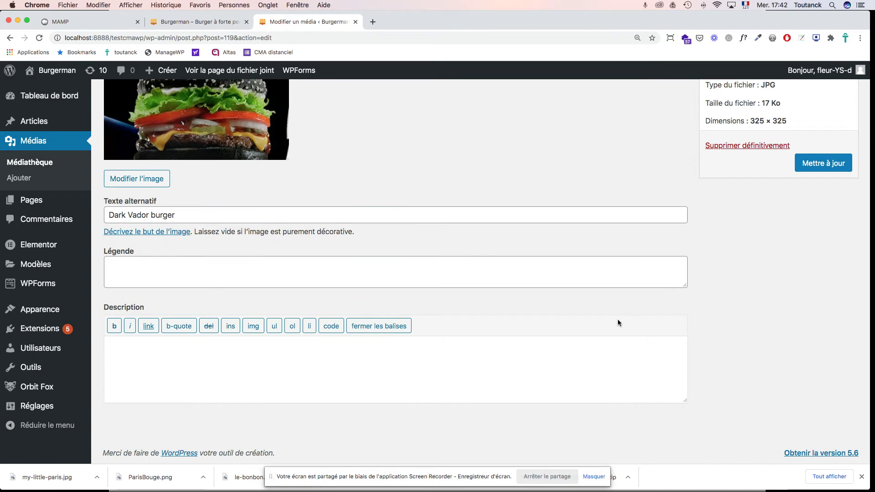
scroll(618, 320, up, 5)
scroll(617, 319, down, 1)
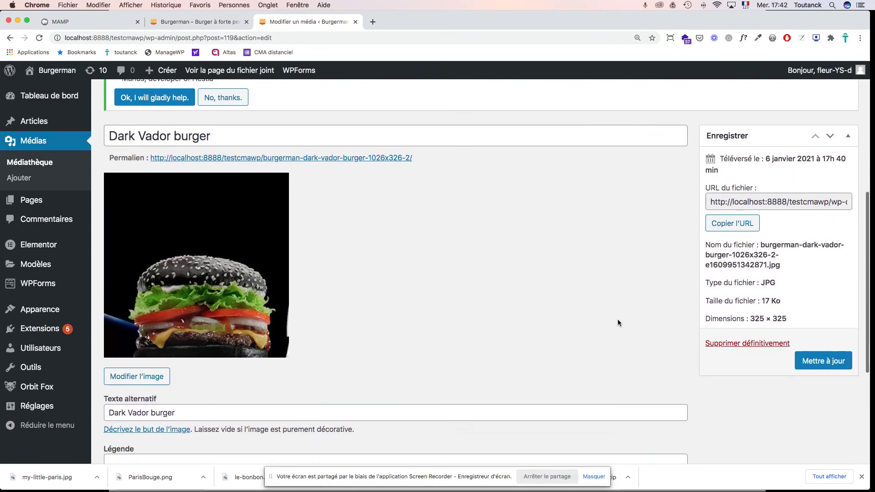
scroll(617, 319, up, 2)
scroll(617, 319, up, 4)
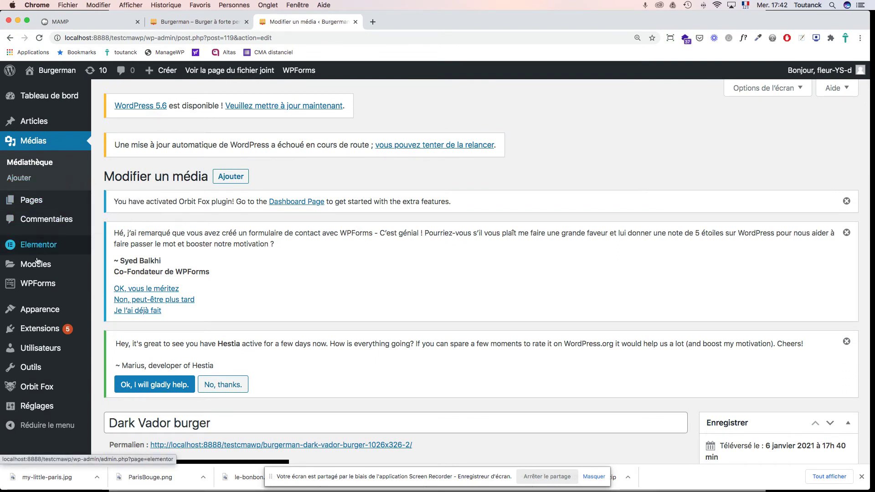
mouse_move(81, 311)
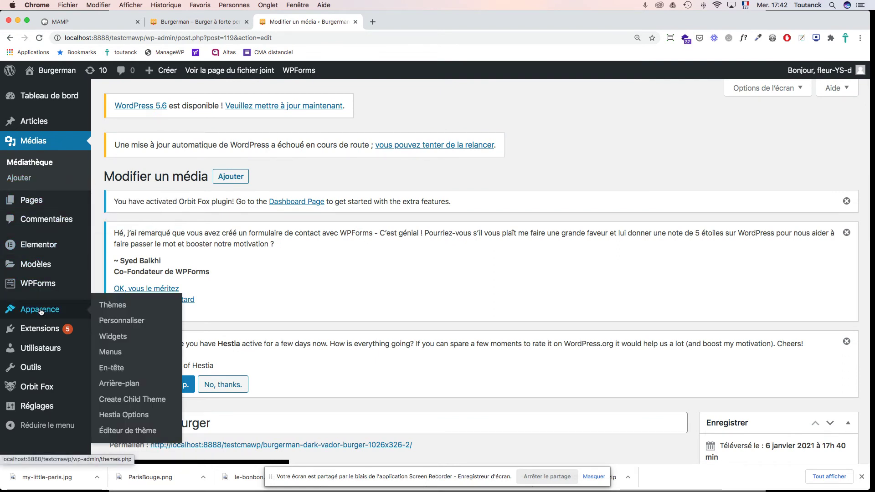
Step: Open the Customizer and scroll the preview to the Burger à la une section
click(119, 322)
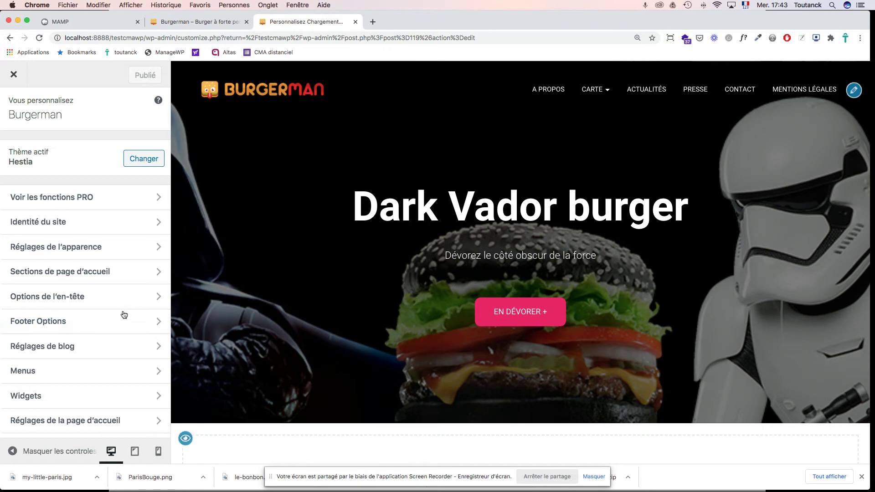
scroll(365, 286, down, 10)
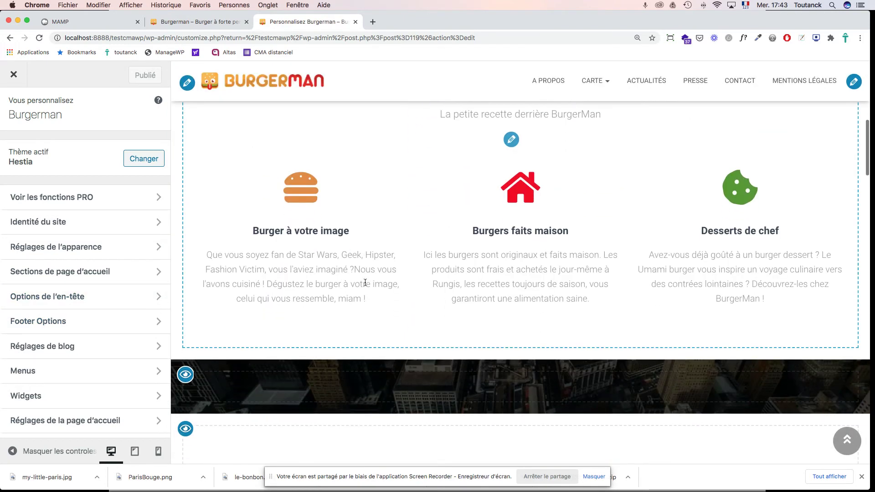
scroll(365, 282, down, 15)
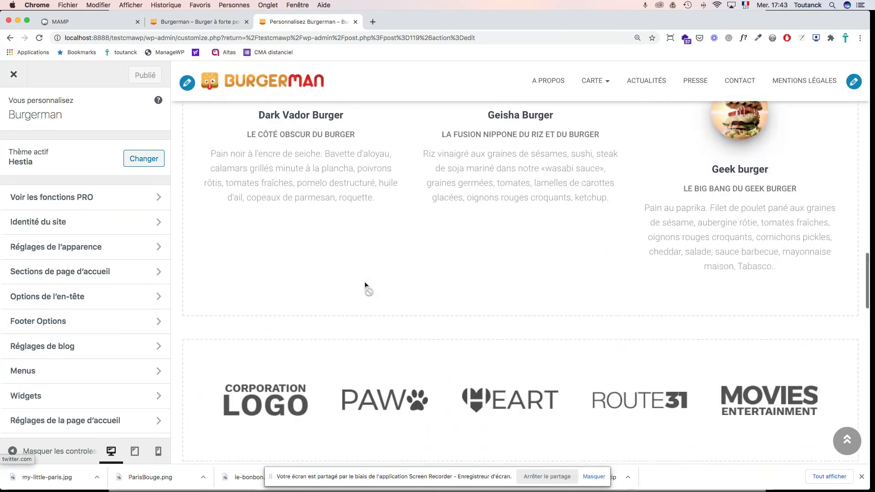
scroll(365, 285, up, 8)
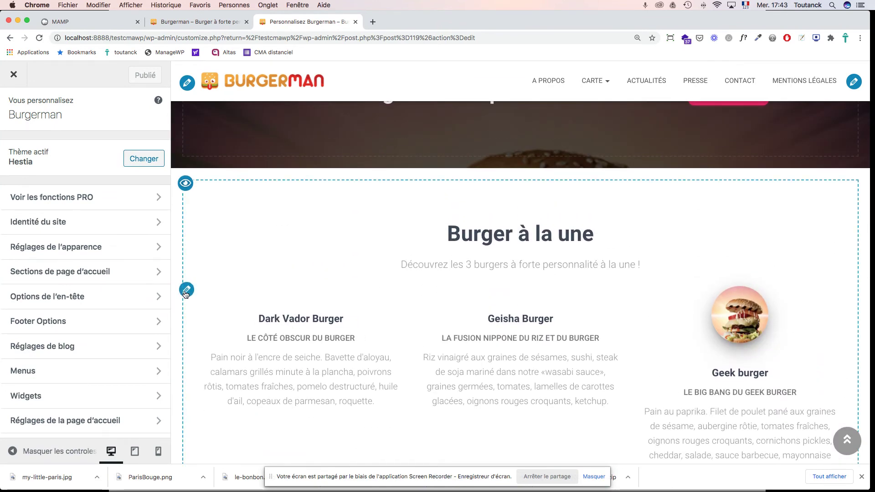
Step: Assign the cropped black-bun burger image to the first testimonial and publish
click(186, 292)
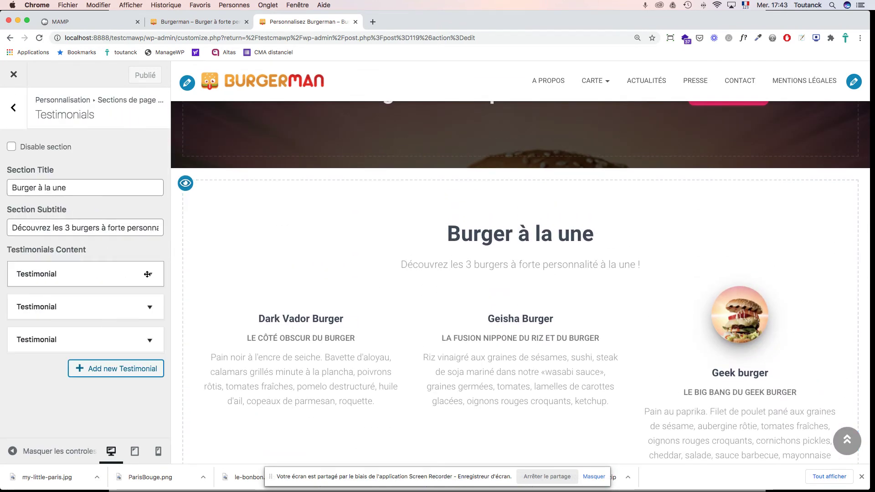
click(147, 274)
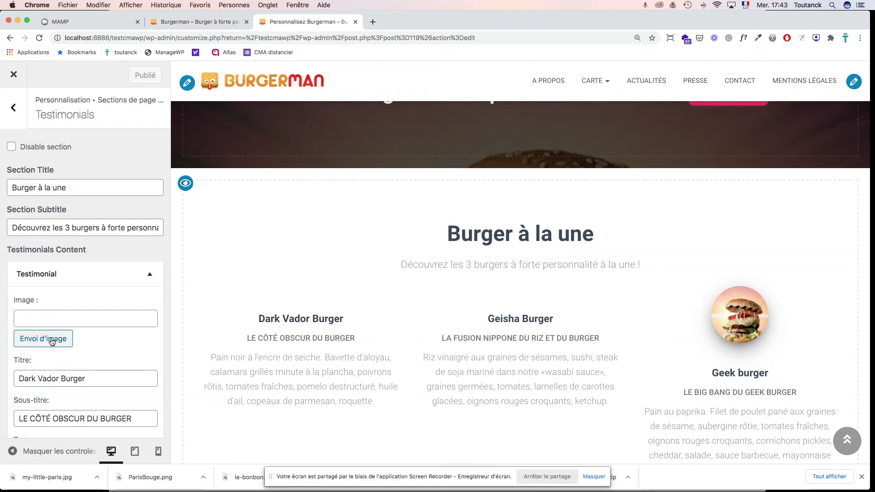
click(50, 338)
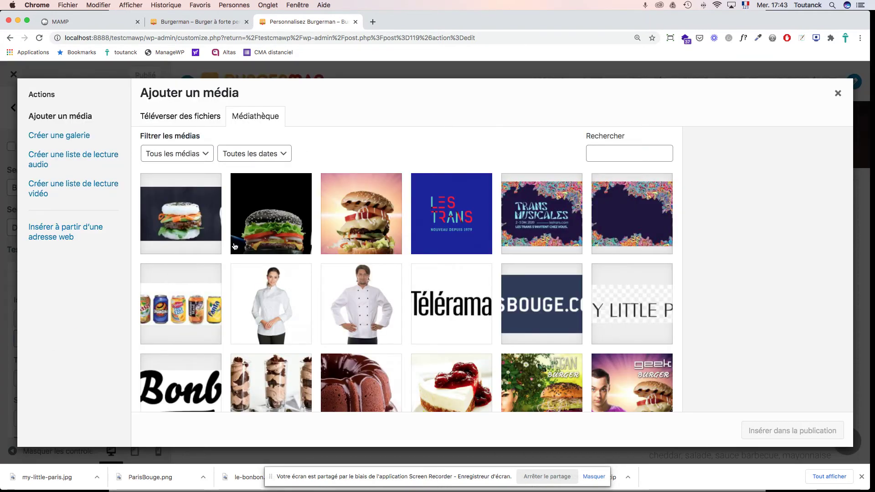
click(263, 225)
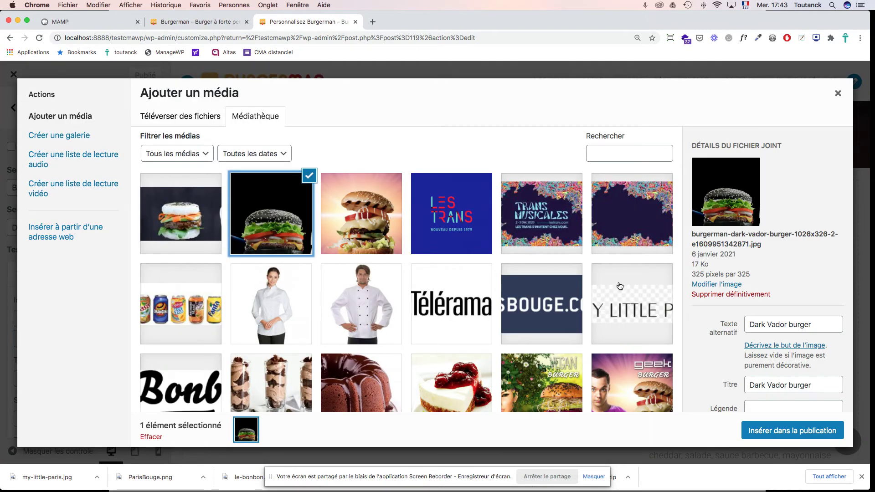
click(783, 431)
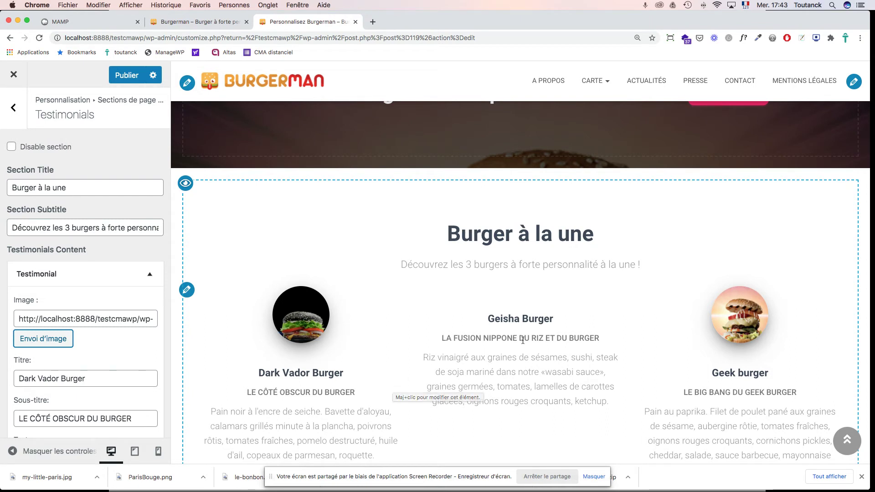
click(127, 75)
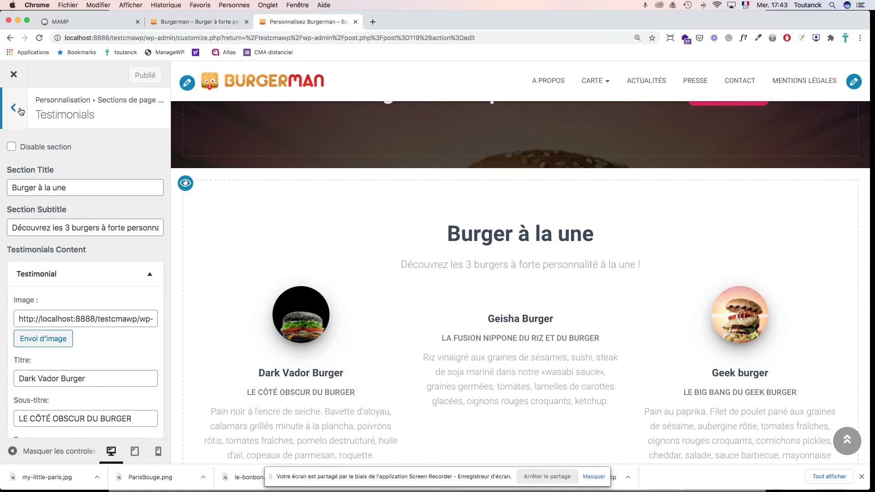
Step: Leave the Customizer and open the Geisha burger image from the Médiathèque
click(13, 75)
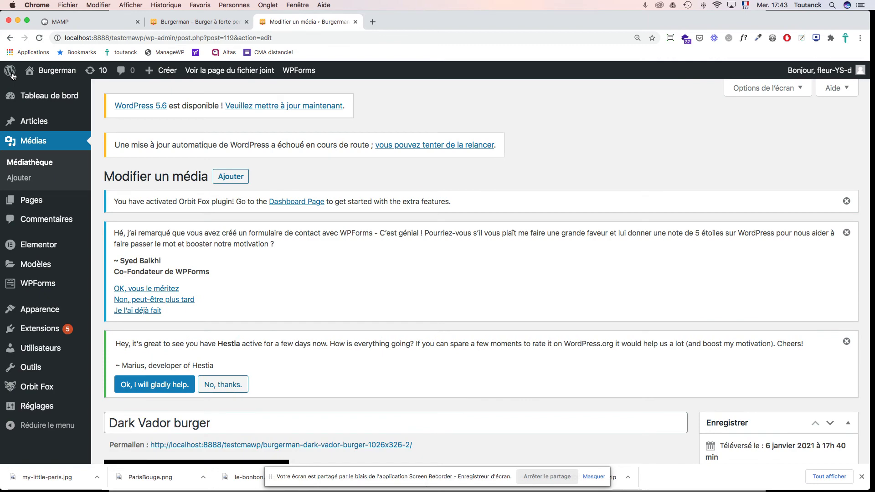
click(30, 166)
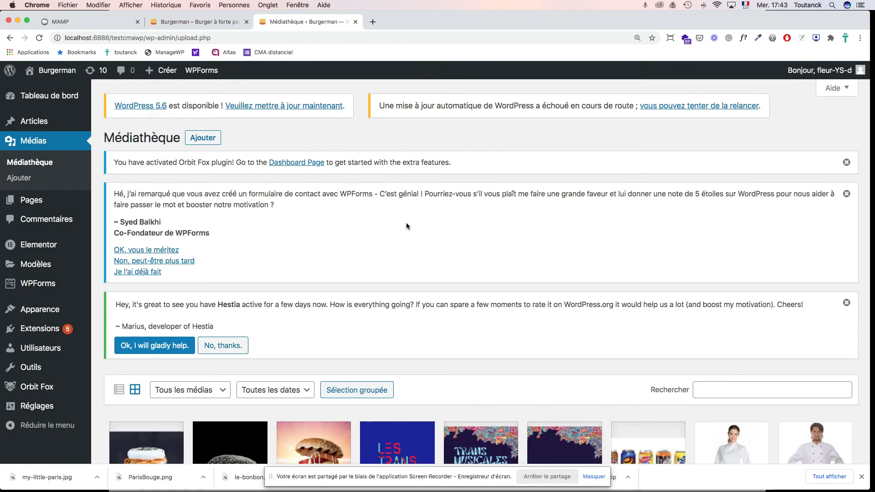
scroll(407, 225, down, 4)
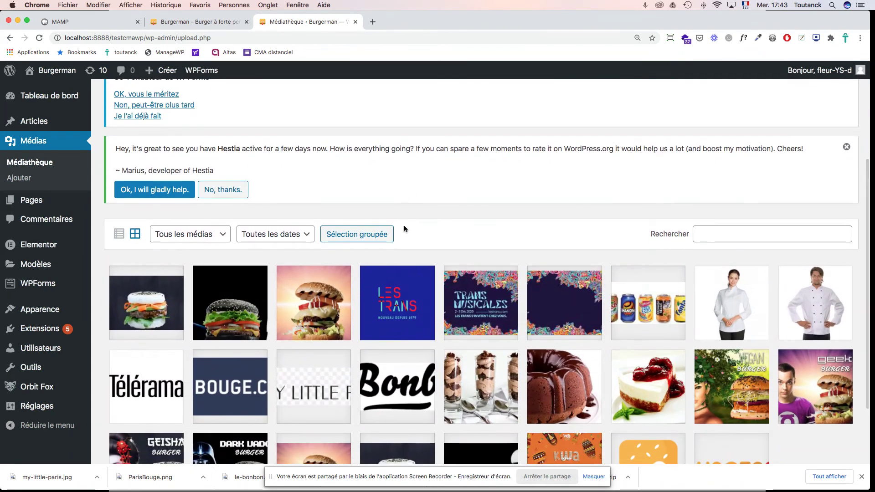
click(149, 308)
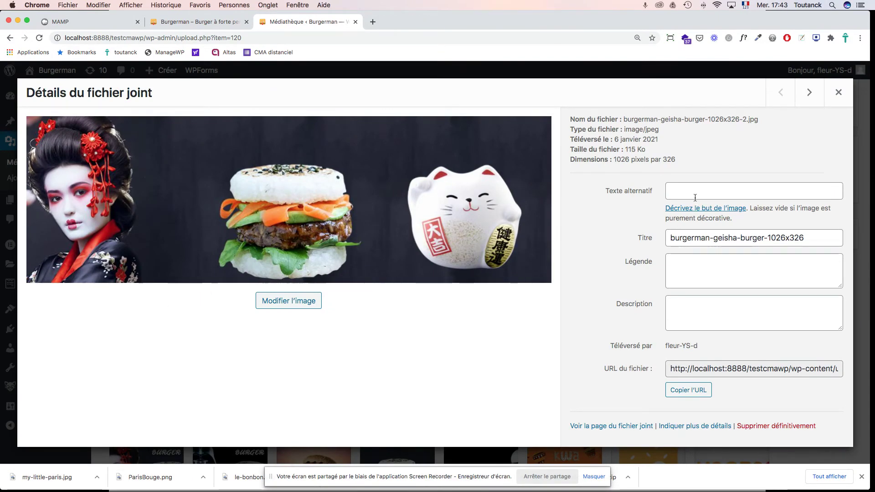
Step: Set the title and alt text to 'Geisha burger', then open the image editor
triple_click(693, 240)
text(Dark Vador burger)
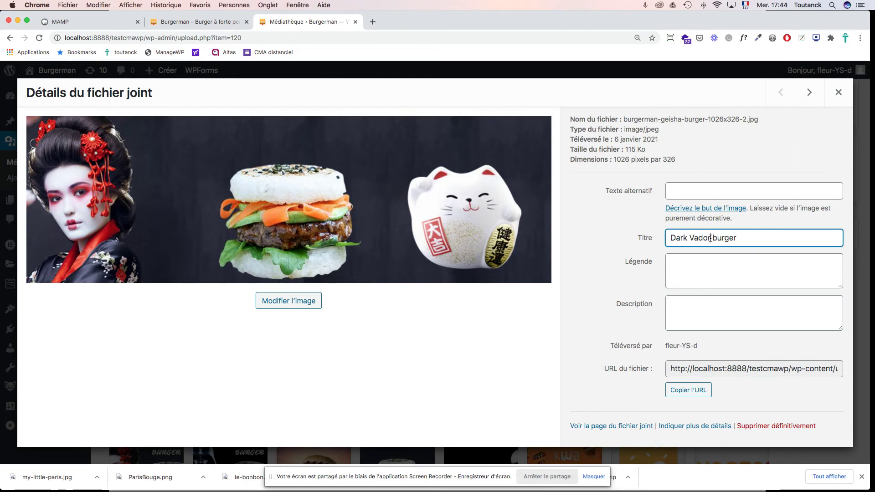
drag(711, 238, 639, 241)
text(Geisha)
key(super+a)
key(super+c)
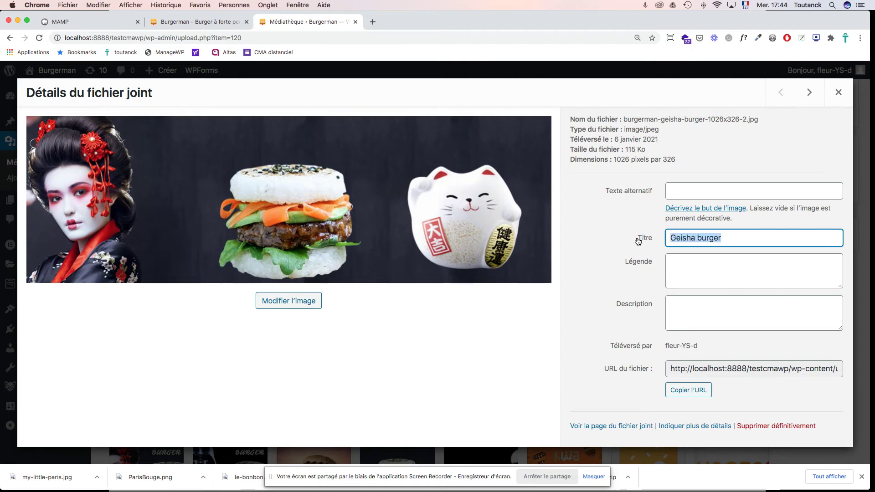
click(690, 189)
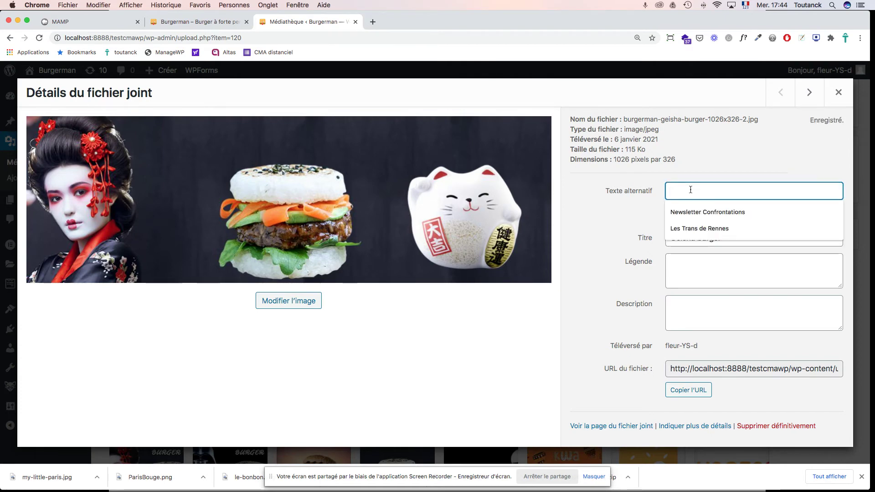
key(super+v)
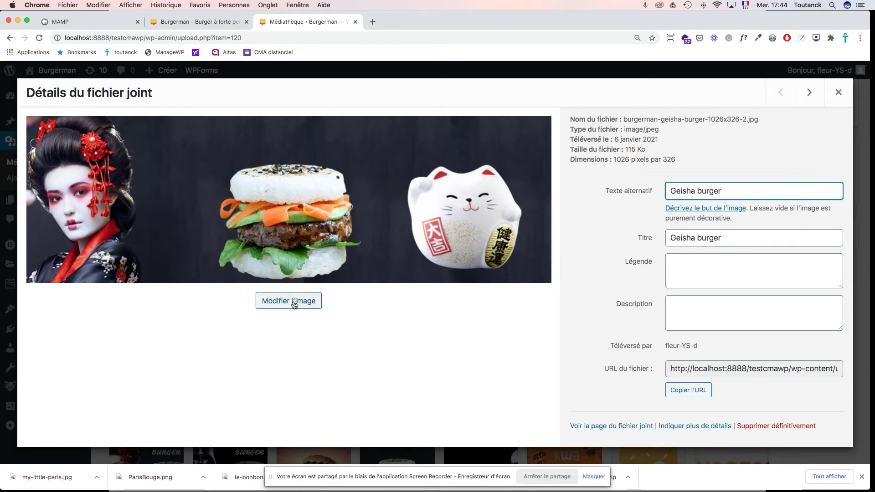
click(295, 302)
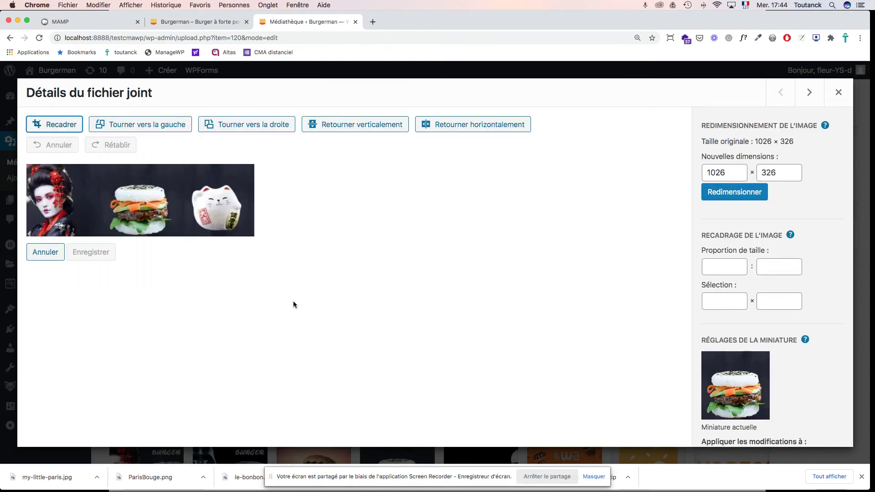
Step: Start cropping and trim the geisha and cat off the sides, leaving the burger
click(66, 128)
drag(28, 201, 102, 200)
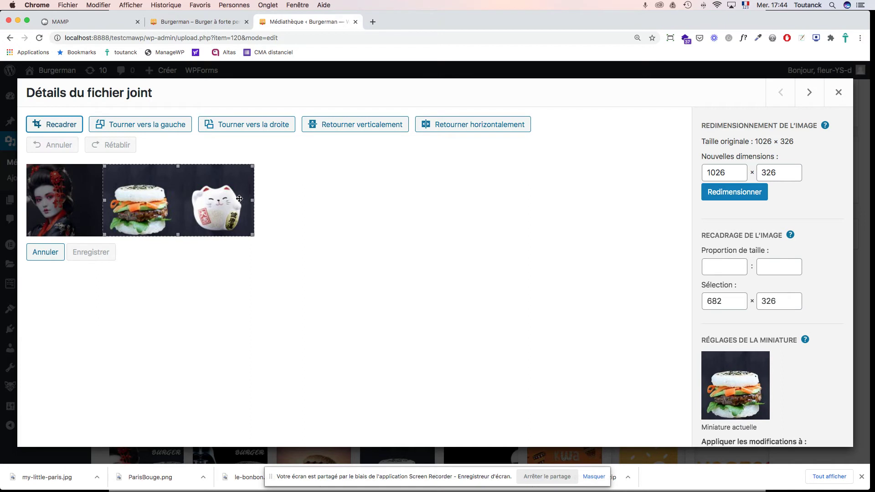
drag(253, 201, 176, 205)
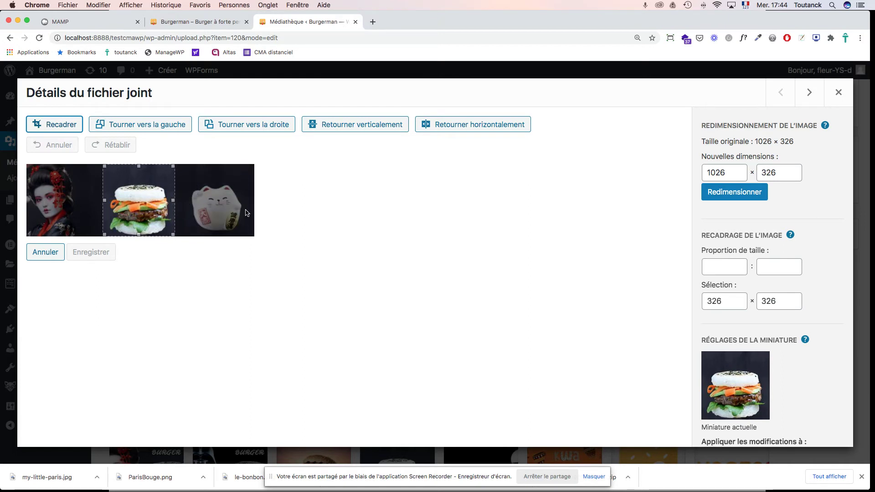
Step: Set the crop selection to 325 × 325 and apply the crop
drag(720, 305, 715, 303)
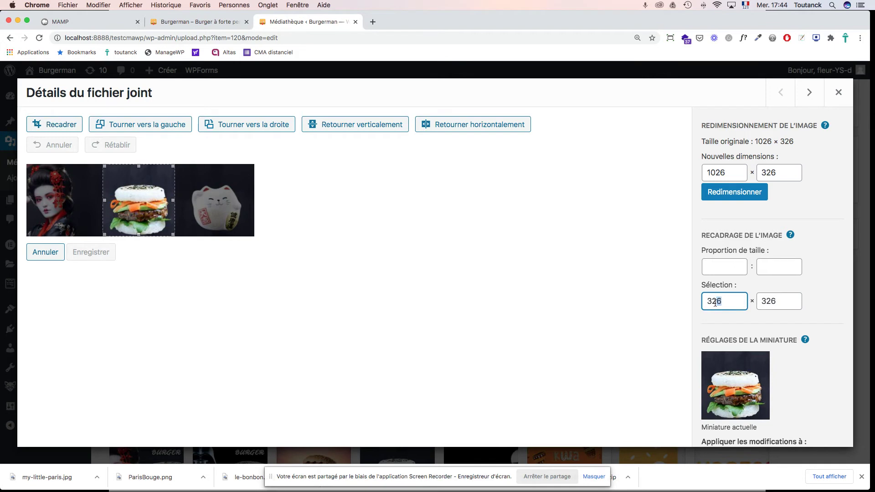
text(5)
key(Tab)
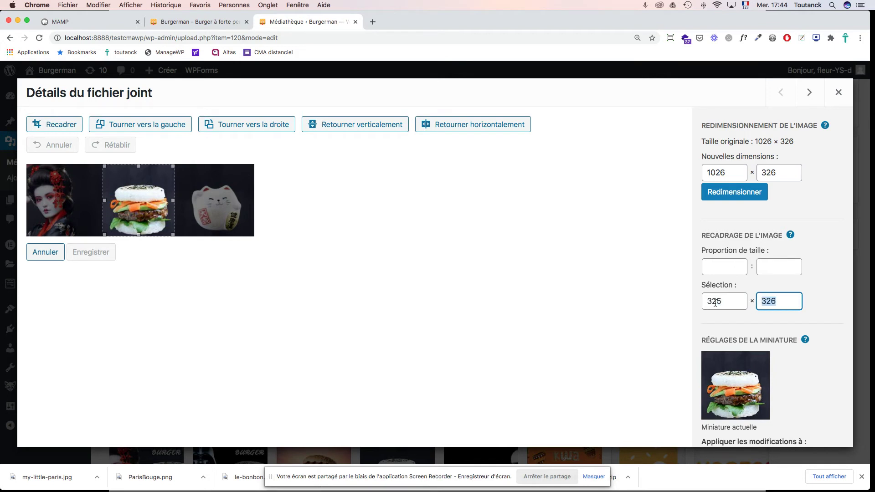
click(782, 303)
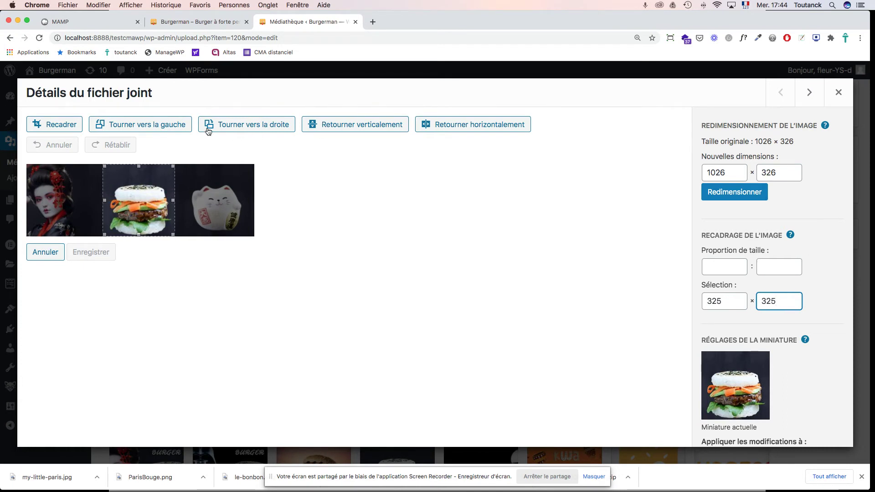
click(64, 127)
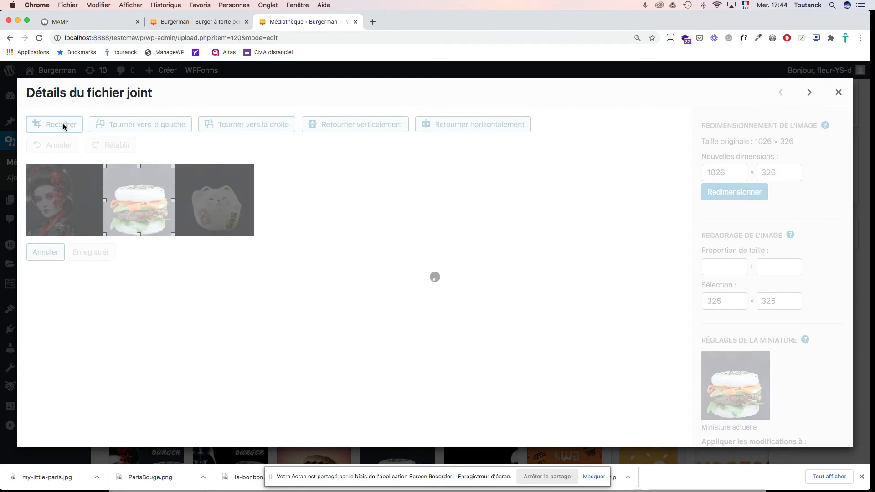
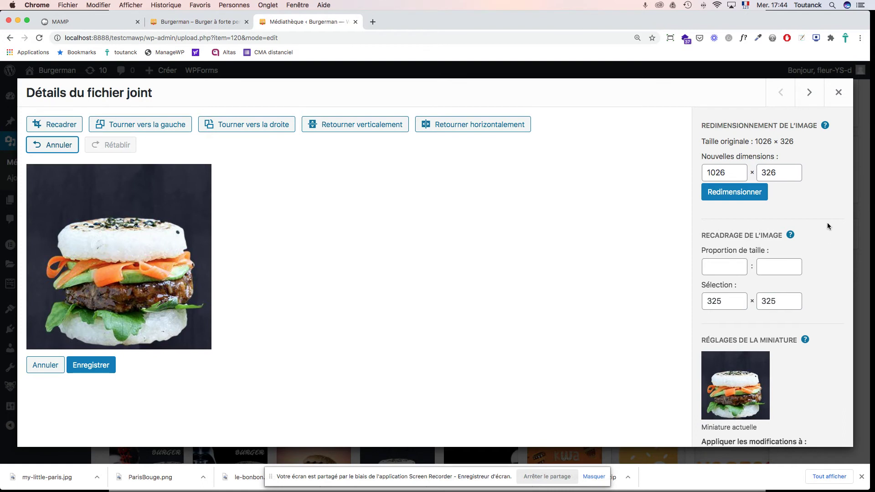
Step: Save the 325 × 325 Geisha burger crop, close the attachment details and reload the Médiathèque grid
scroll(828, 223, down, 3)
click(96, 368)
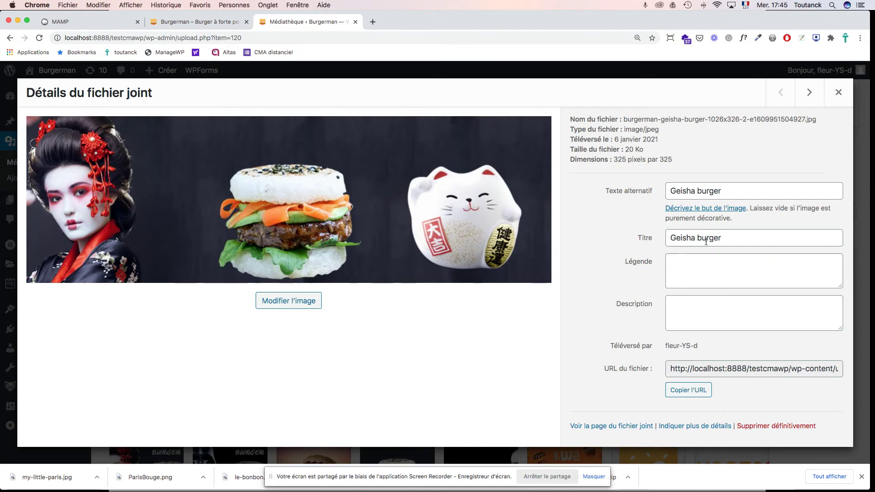
click(840, 91)
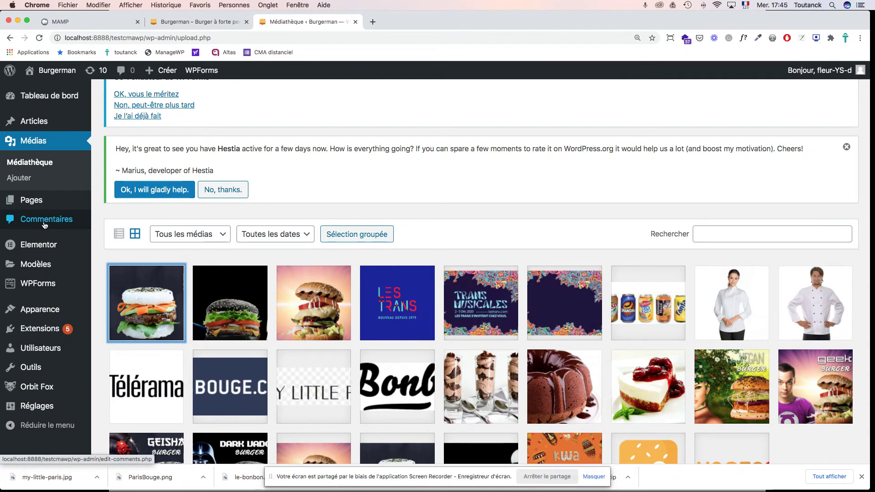
click(37, 165)
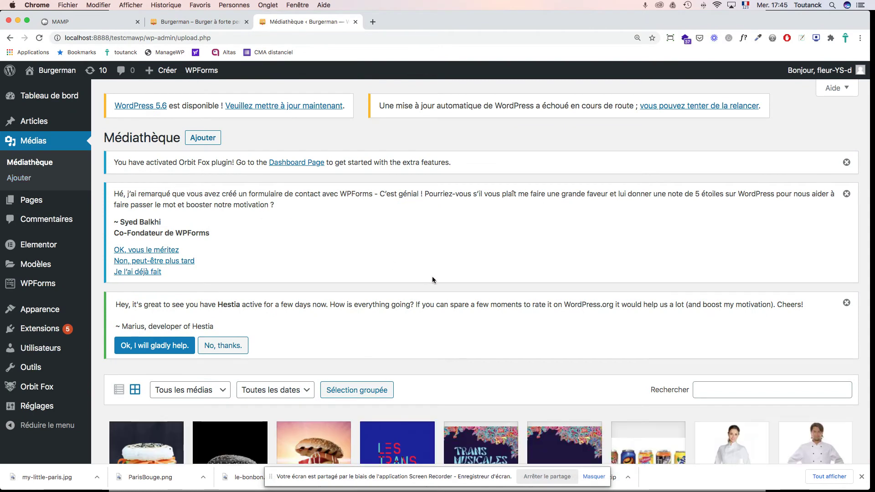
scroll(432, 279, down, 5)
scroll(433, 279, down, 2)
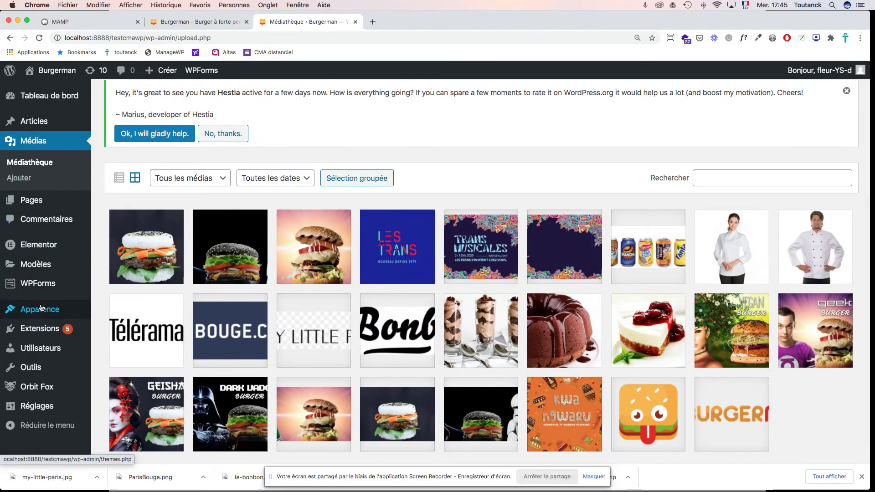
Step: In the Customizer's Testimonials section, give the Geisha Burger entry the Geisha burger image
mouse_move(74, 310)
click(106, 322)
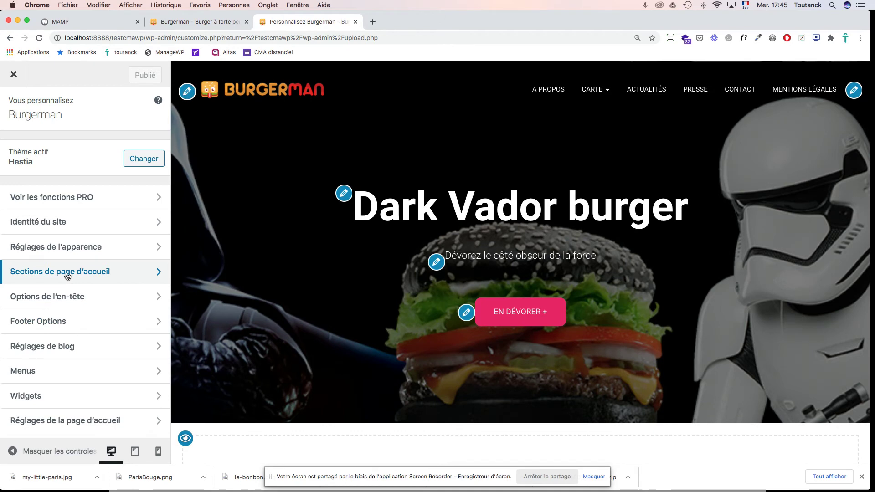
click(68, 273)
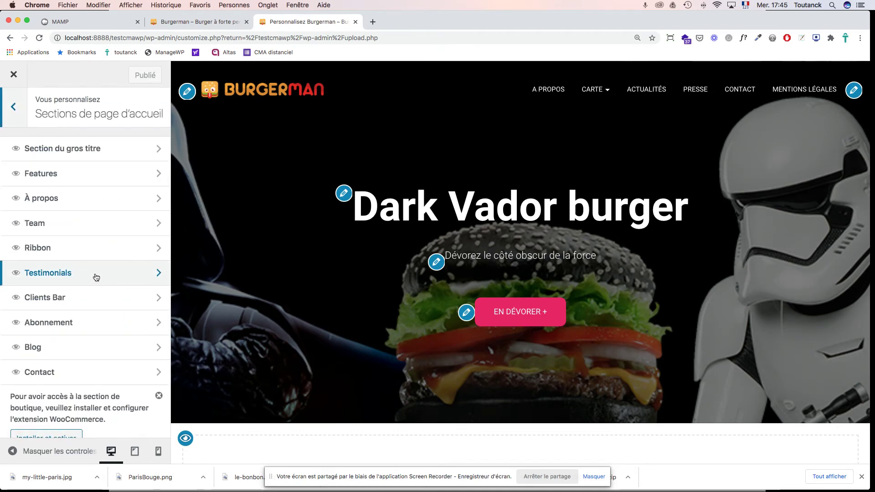
click(96, 277)
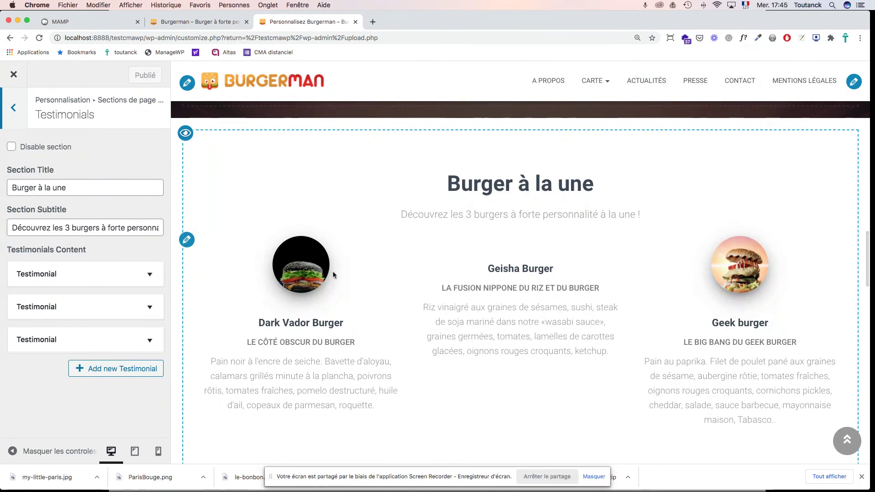
click(151, 307)
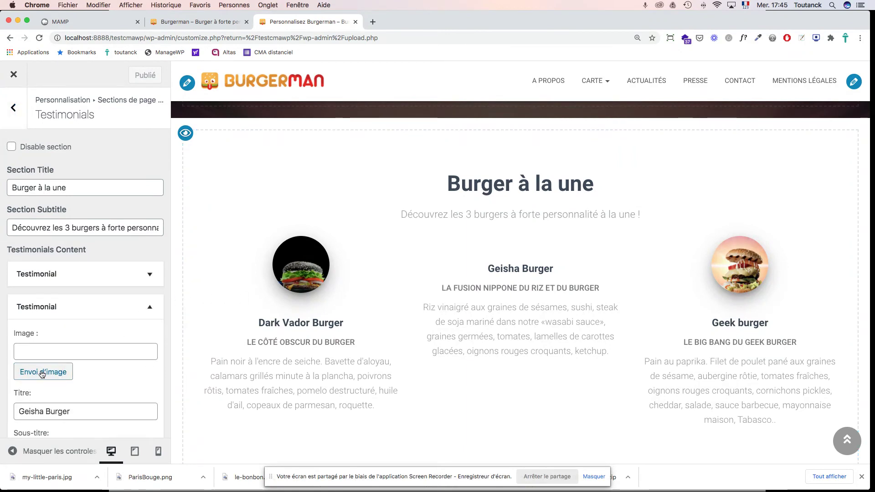
click(42, 373)
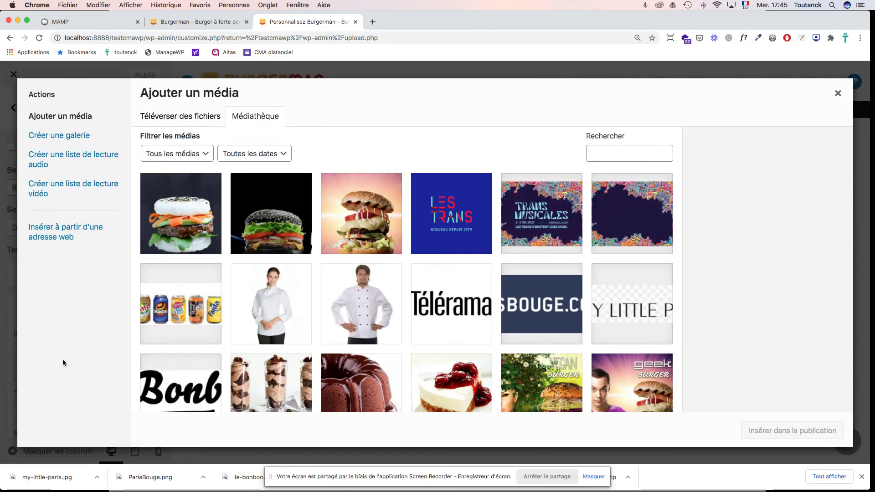
click(194, 224)
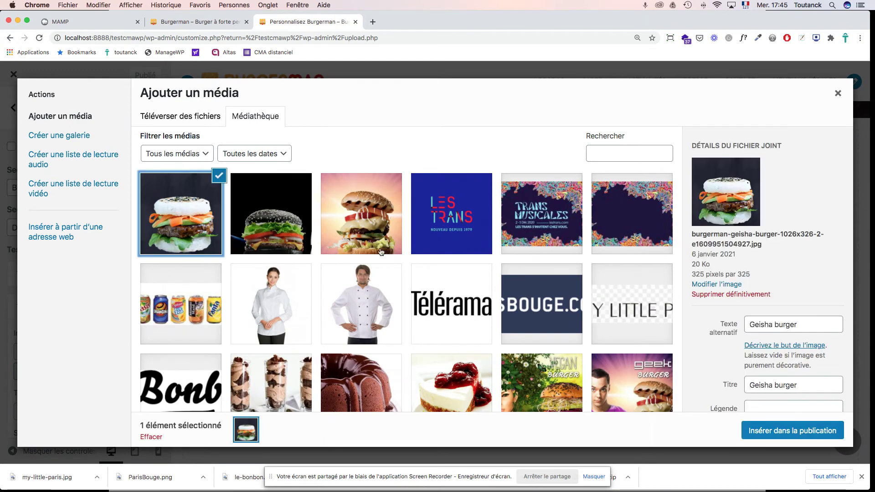
click(804, 435)
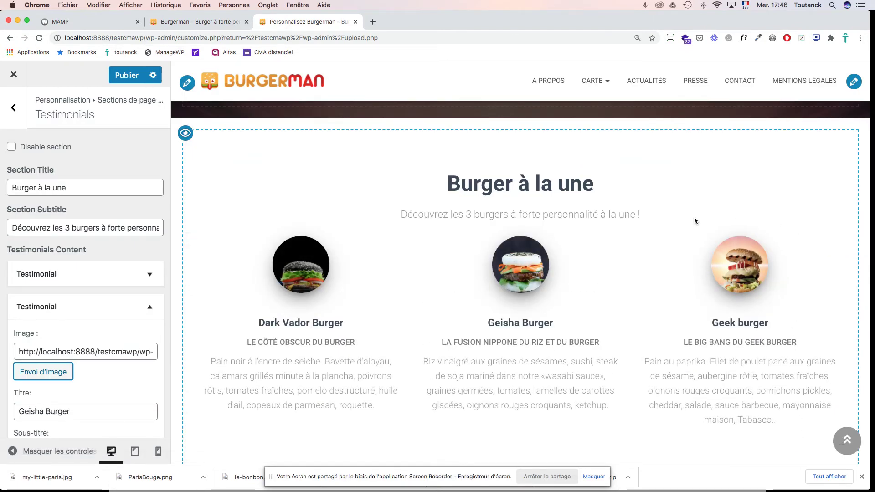
Step: Rename the section title to 'Burgers à la une' and publish the changes
click(36, 187)
text(s)
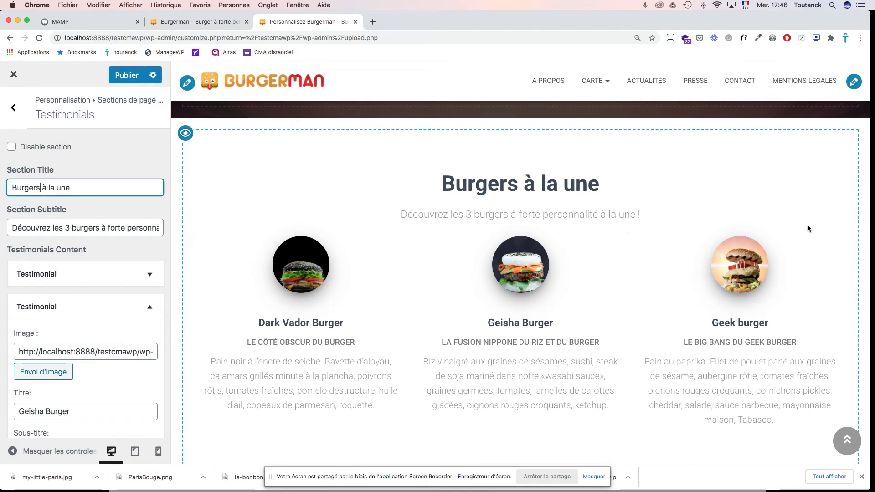
scroll(808, 225, up, 1)
scroll(808, 225, up, 4)
scroll(808, 225, down, 7)
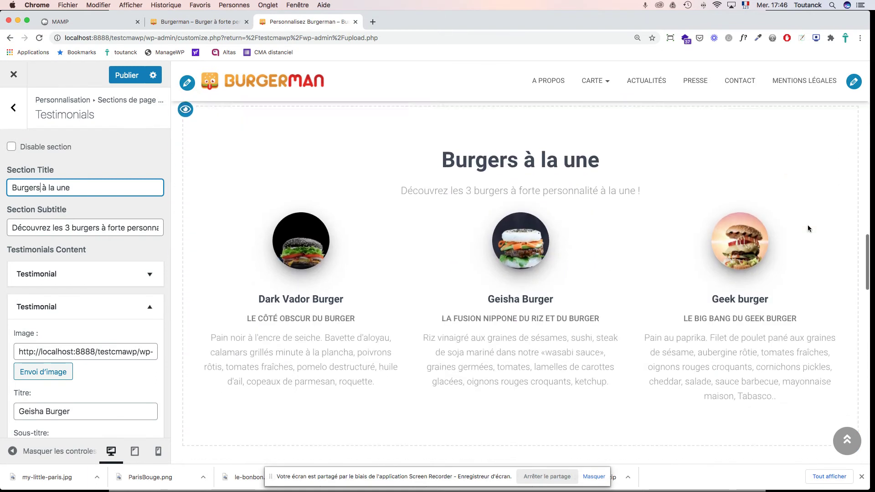
scroll(808, 225, down, 3)
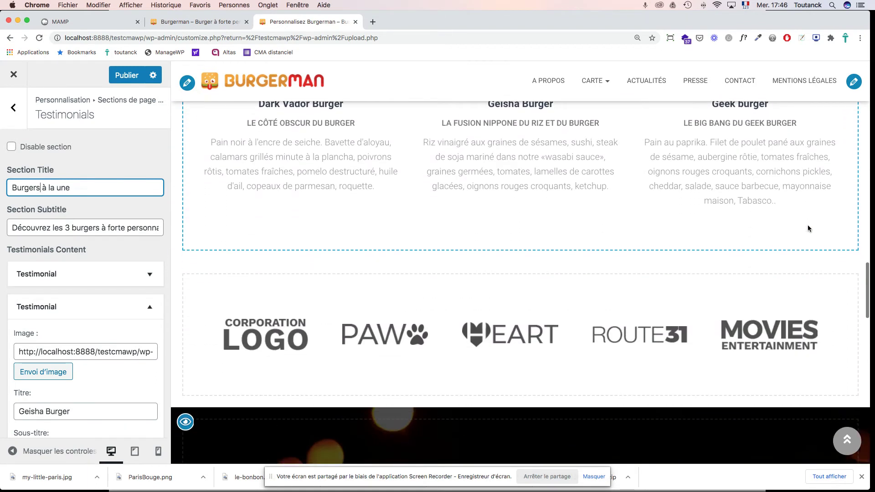
click(131, 78)
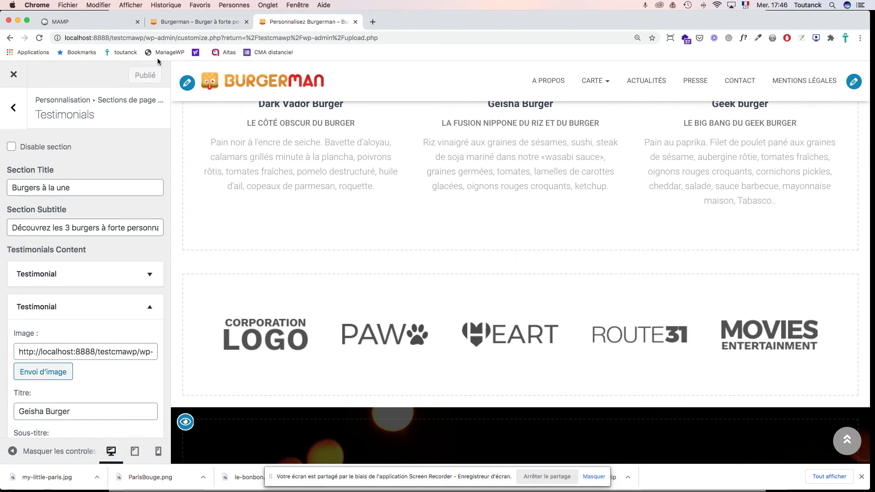
click(187, 25)
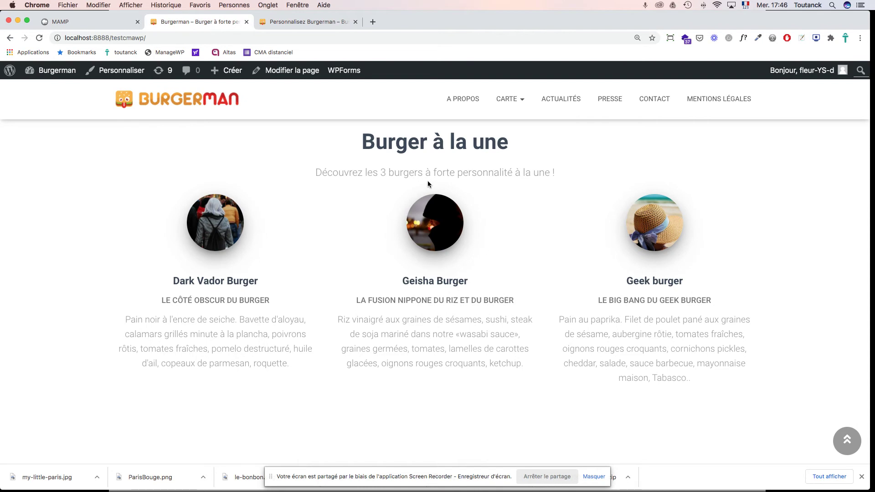
Step: Reload the live home page and scroll to check the Dark Vador, Geisha and Geek burger photos
key(super+r)
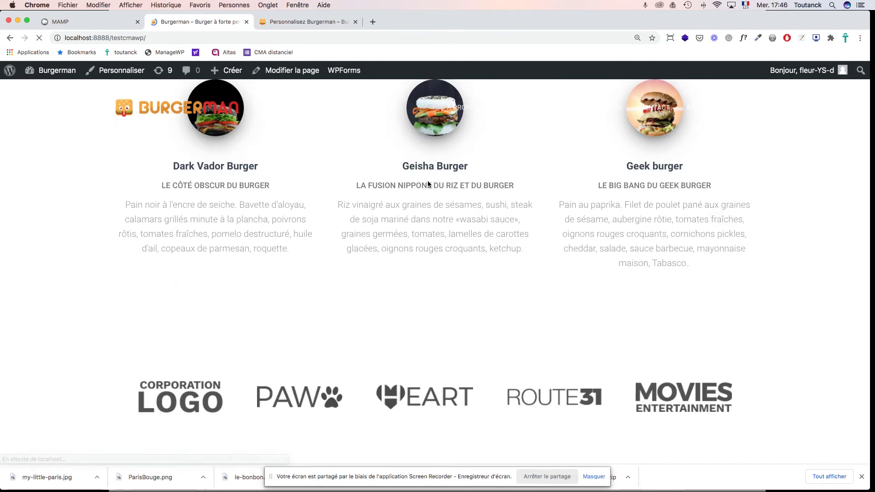
scroll(730, 231, up, 4)
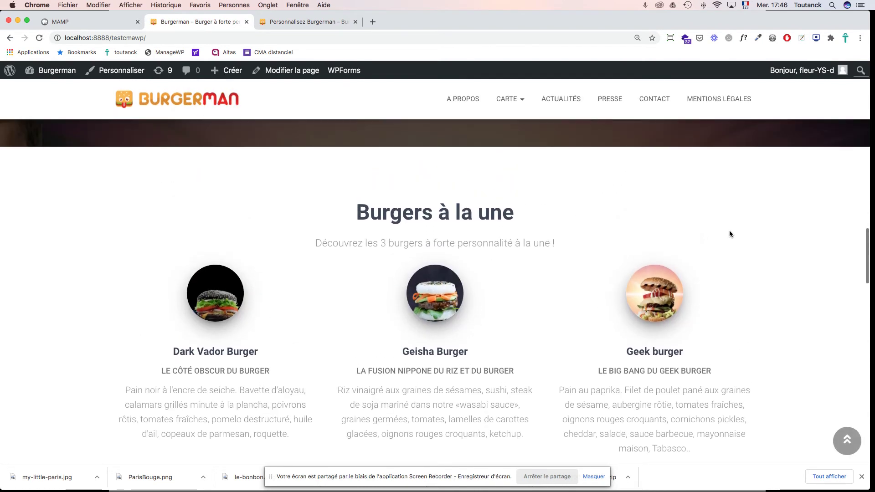
scroll(730, 233, up, 10)
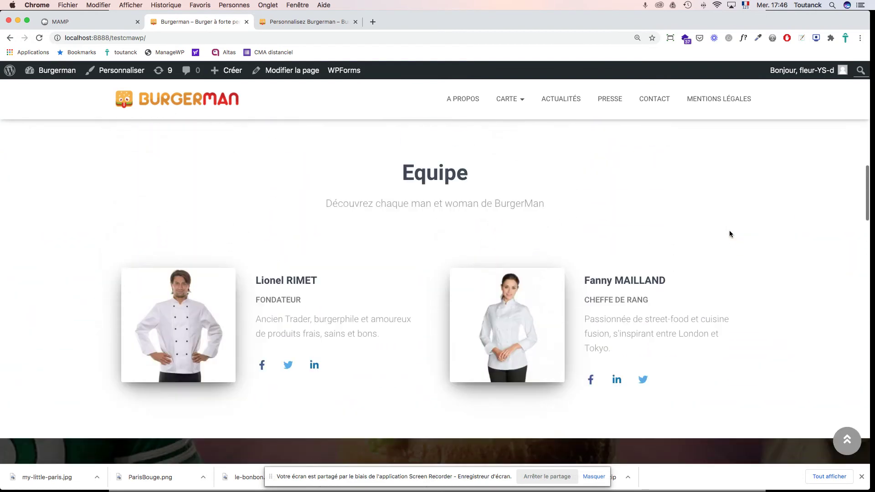
scroll(730, 233, up, 6)
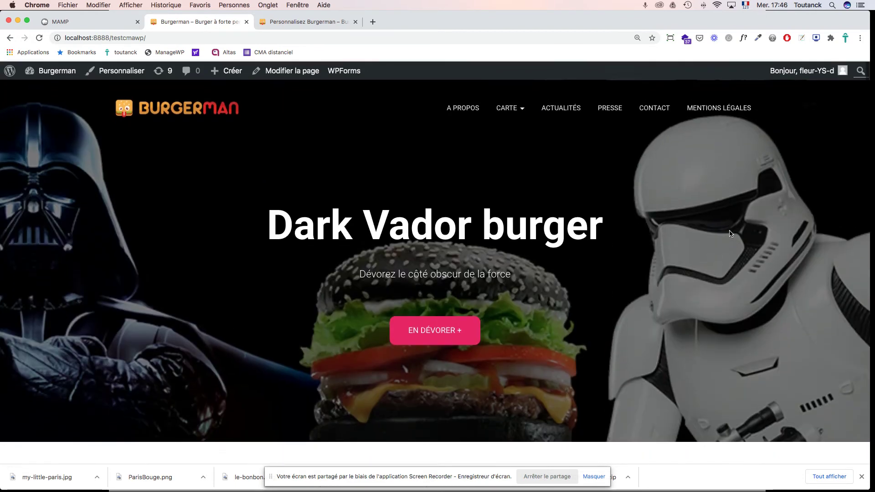
scroll(731, 233, down, 12)
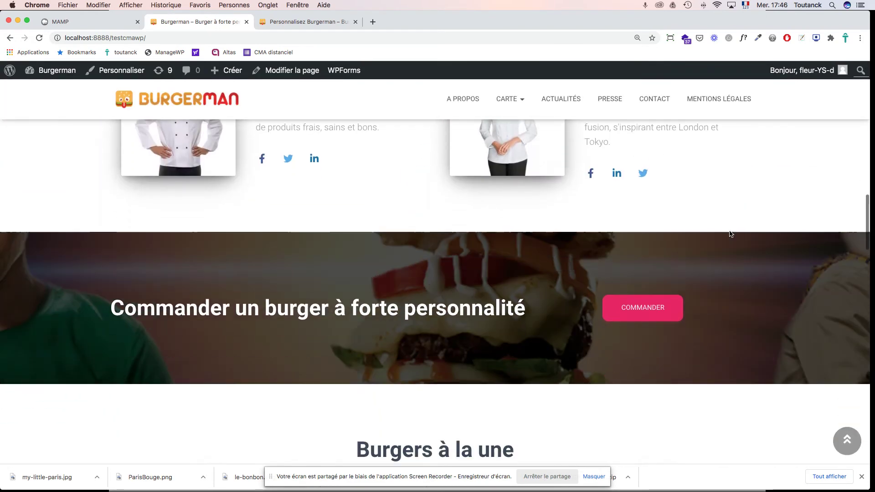
scroll(731, 233, down, 6)
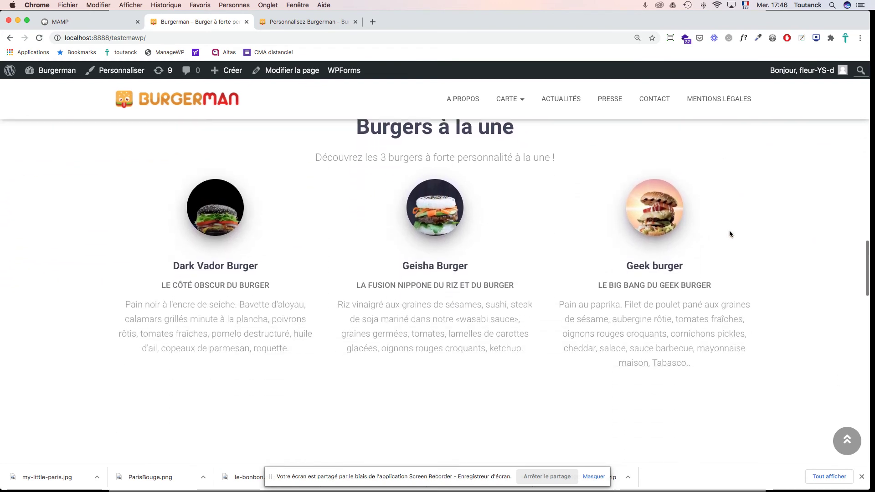
scroll(729, 234, down, 5)
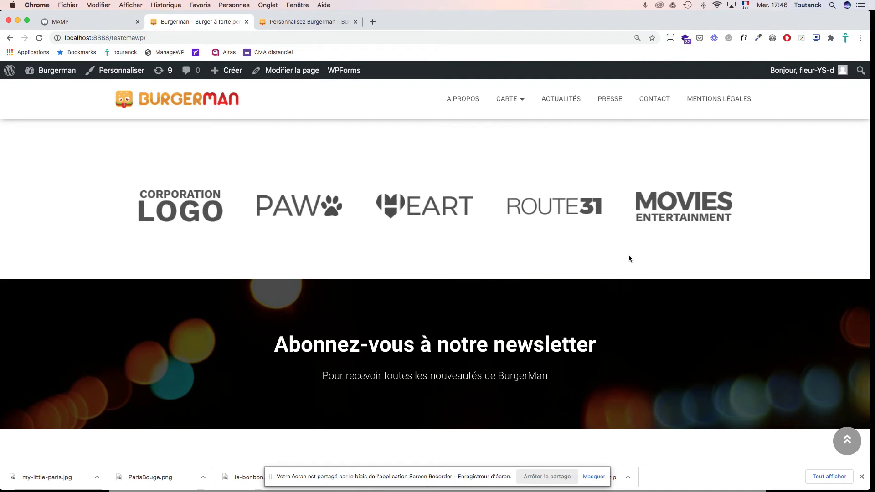
Step: Disable the Clients Bar section so the partner logo strip disappears from the home page preview
click(289, 21)
scroll(319, 307, down, 2)
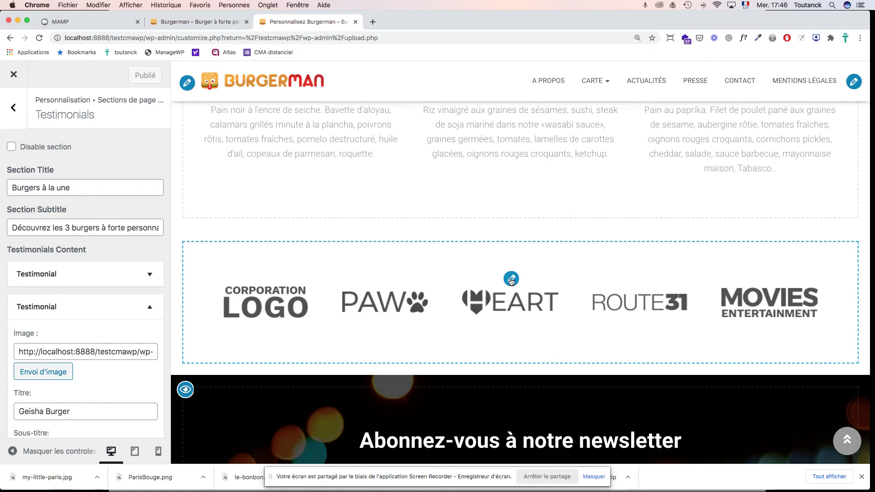
click(511, 280)
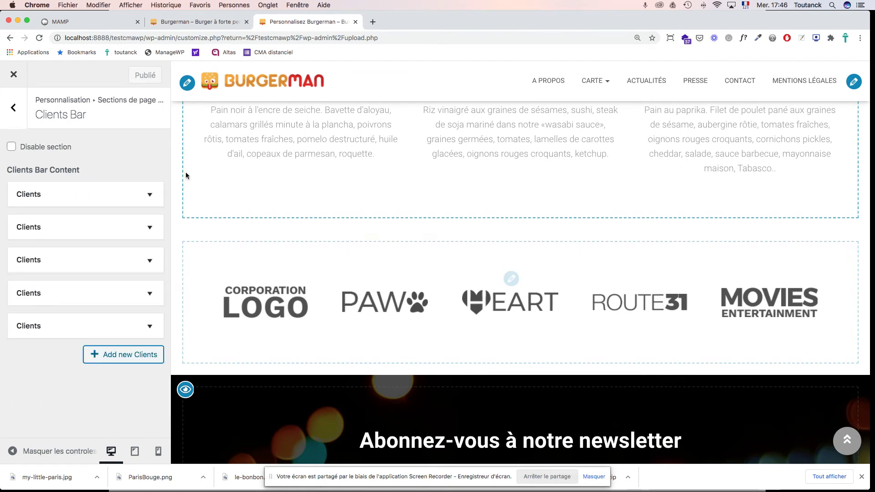
click(11, 147)
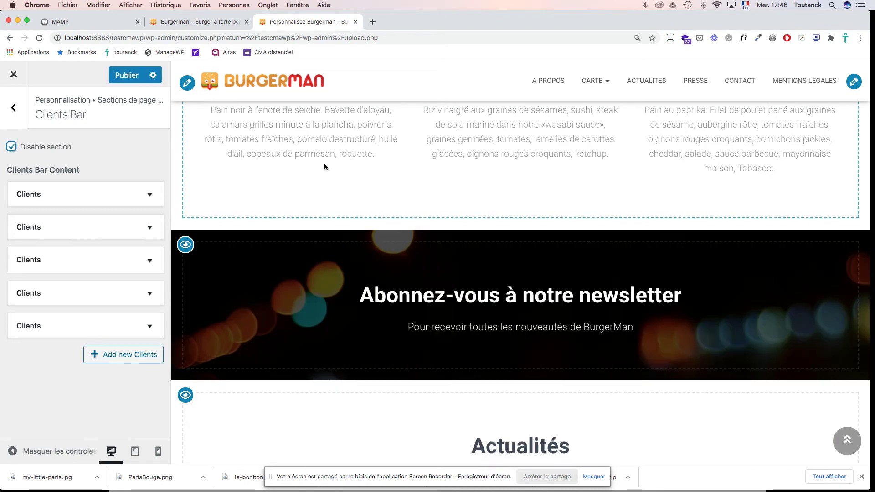
scroll(346, 249, down, 5)
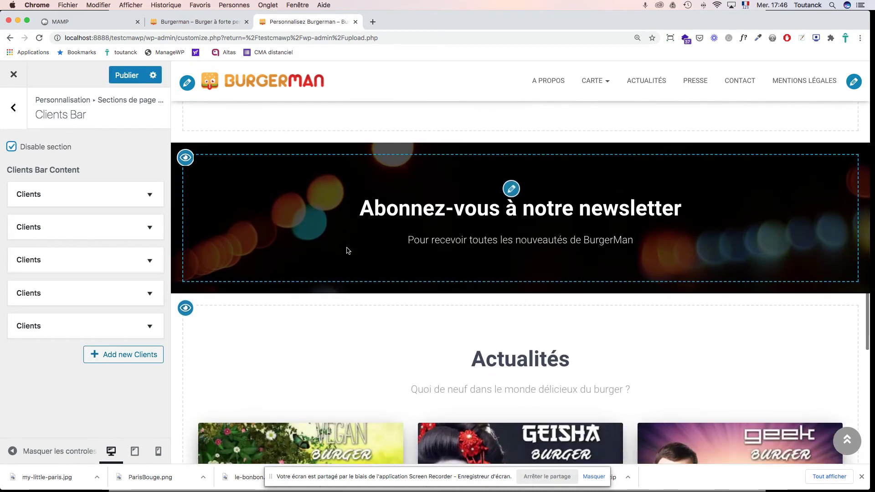
scroll(347, 250, up, 3)
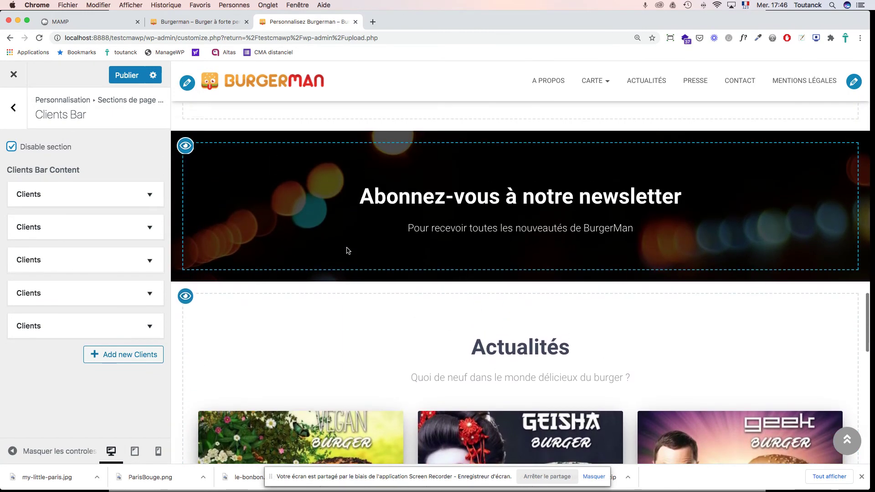
scroll(347, 250, up, 15)
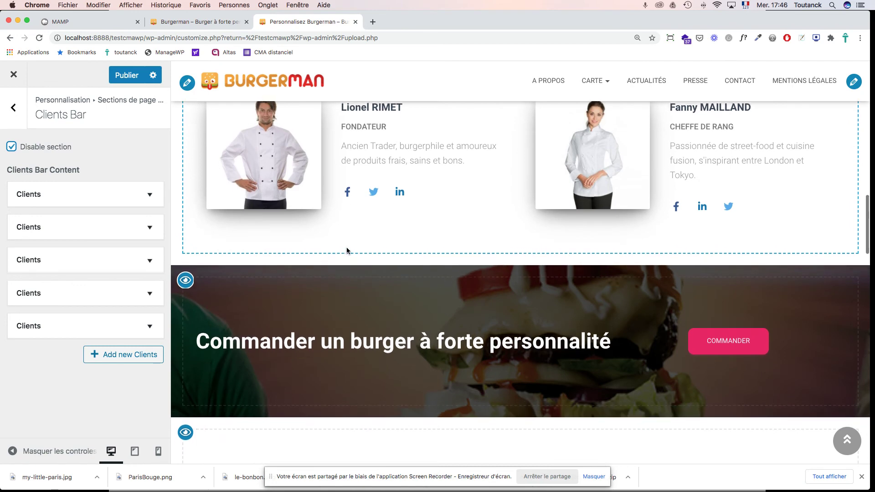
scroll(347, 250, down, 10)
scroll(346, 250, down, 5)
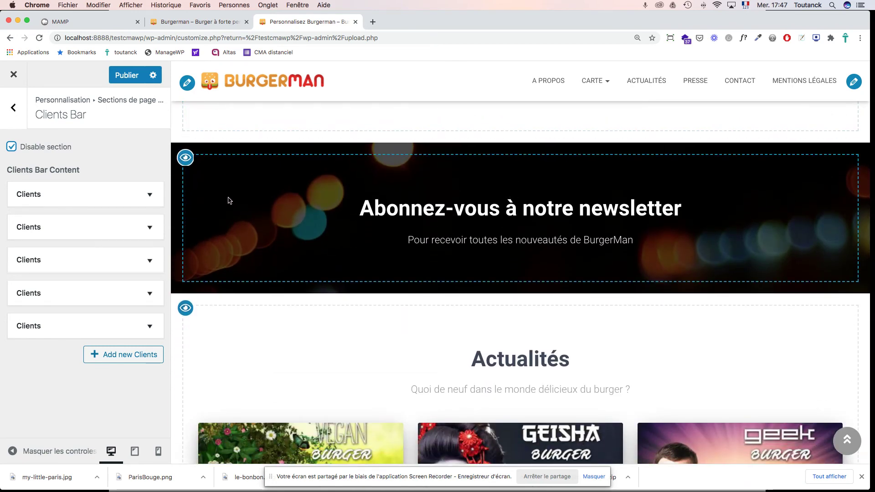
Step: Replace the Abonnement newsletter section's background with the Geisha burger image
click(511, 189)
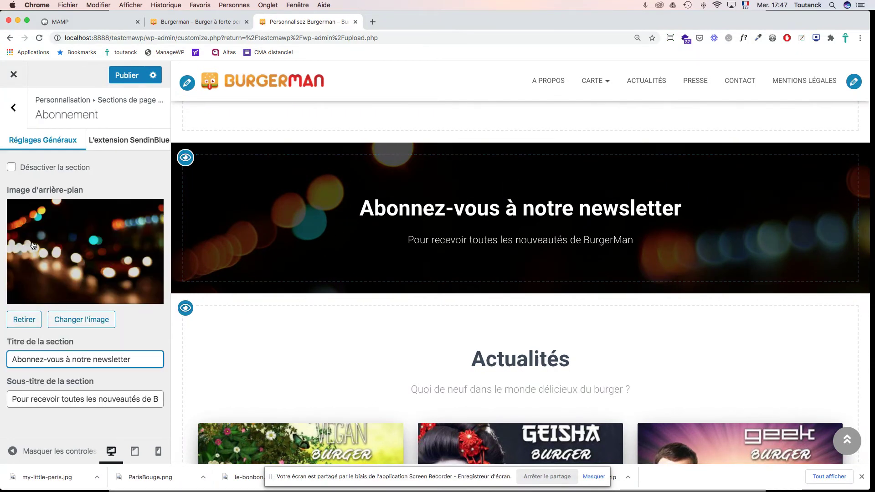
click(25, 321)
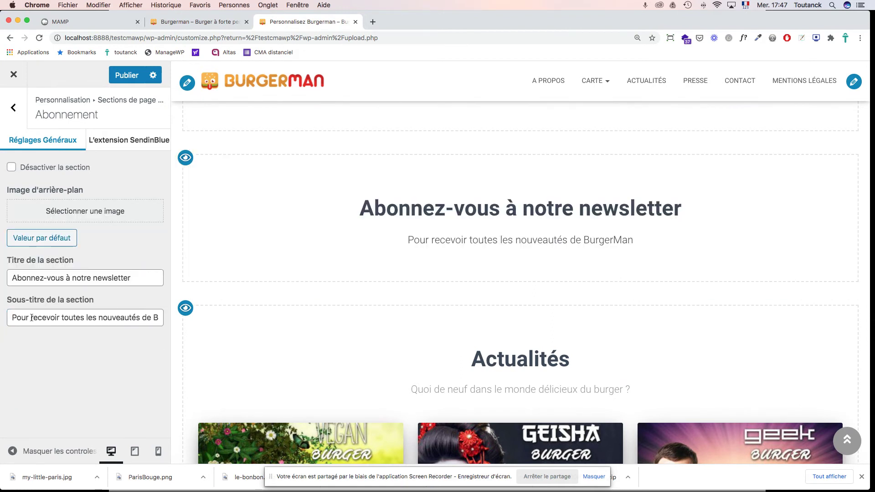
click(51, 214)
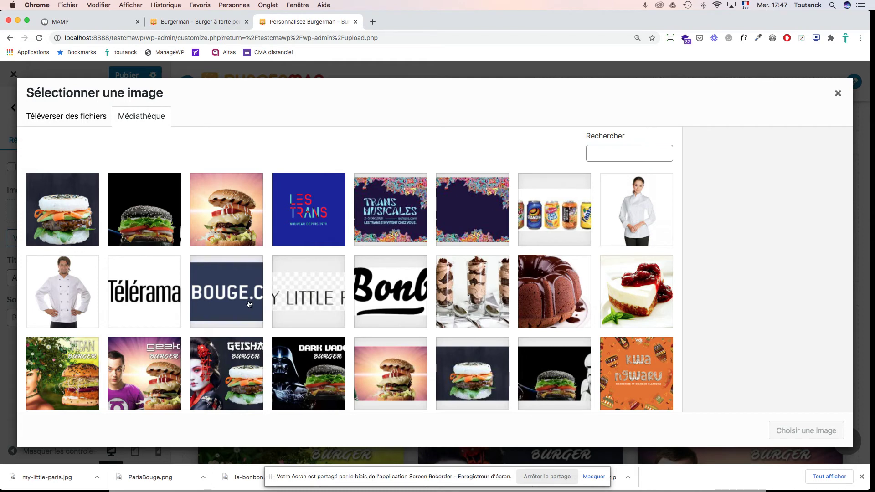
click(473, 376)
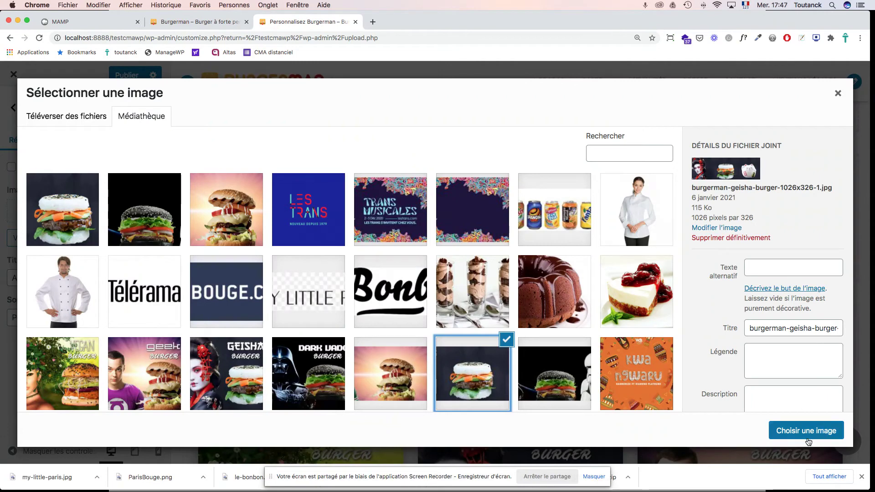
click(807, 436)
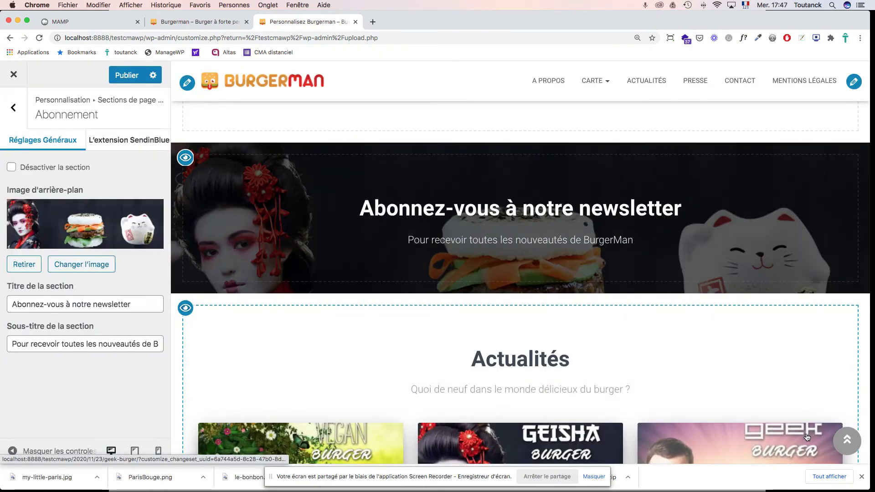
scroll(679, 282, up, 6)
scroll(668, 243, up, 10)
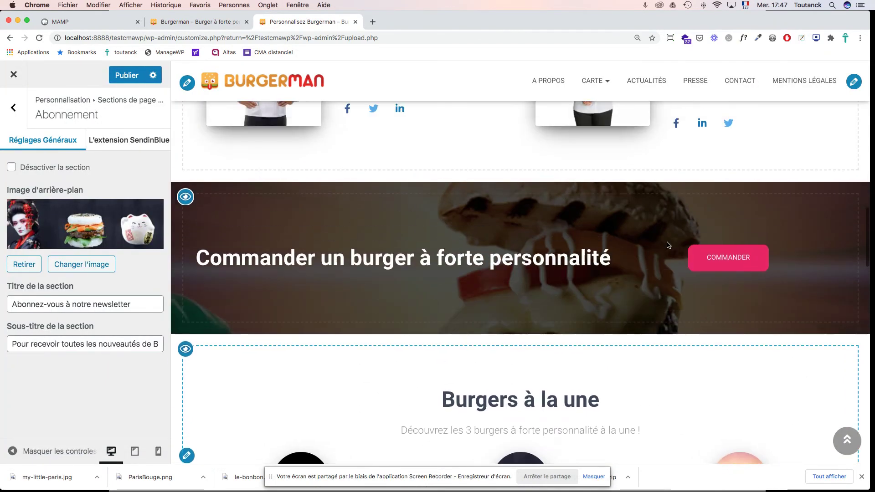
scroll(668, 245, down, 15)
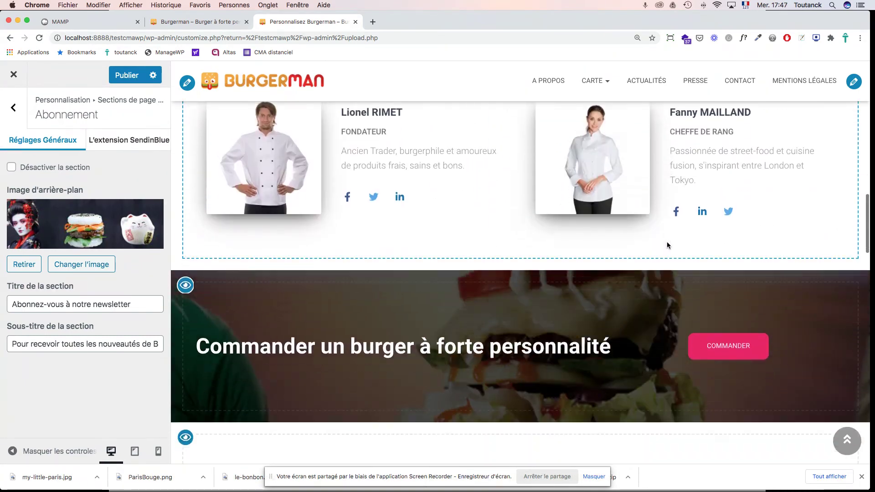
scroll(669, 245, down, 1)
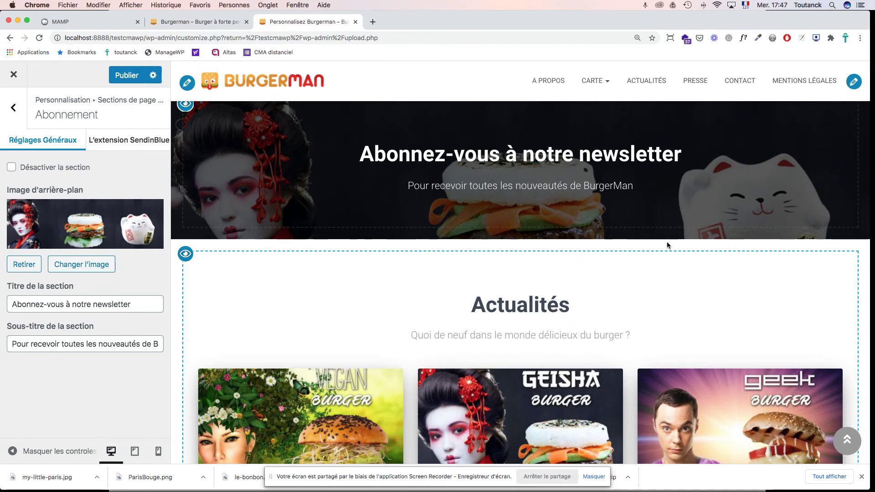
scroll(653, 279, down, 10)
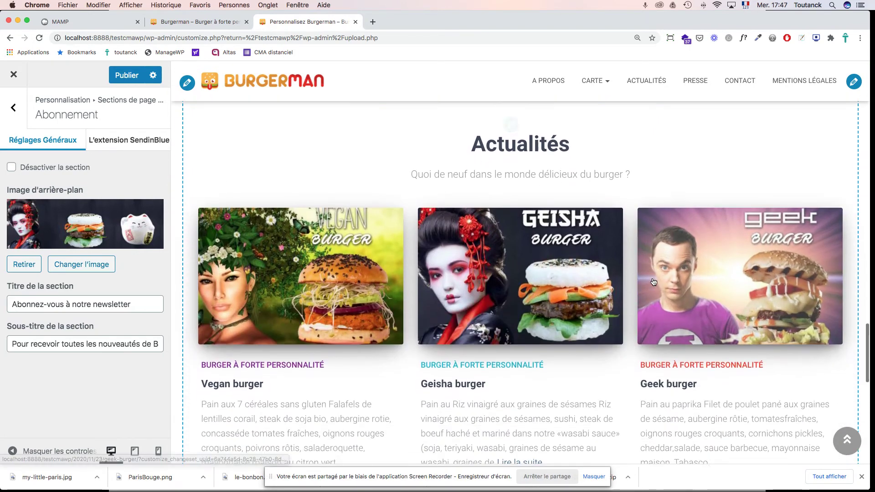
scroll(653, 280, down, 5)
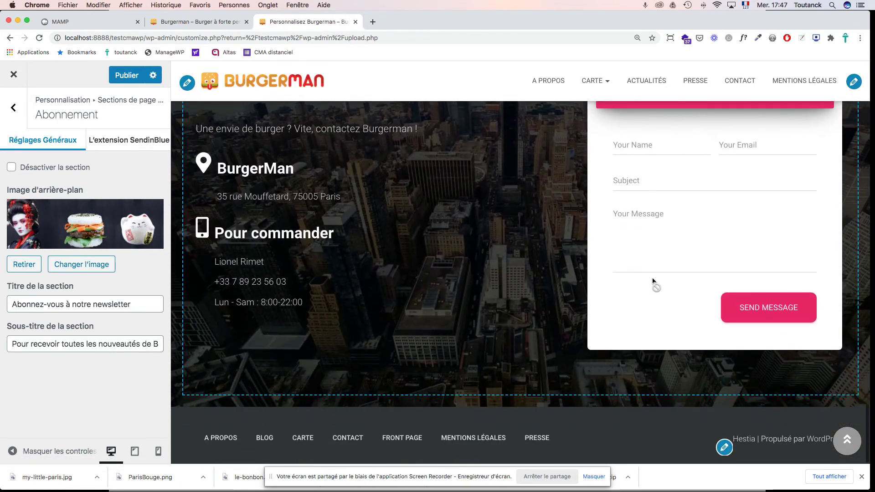
scroll(653, 279, up, 3)
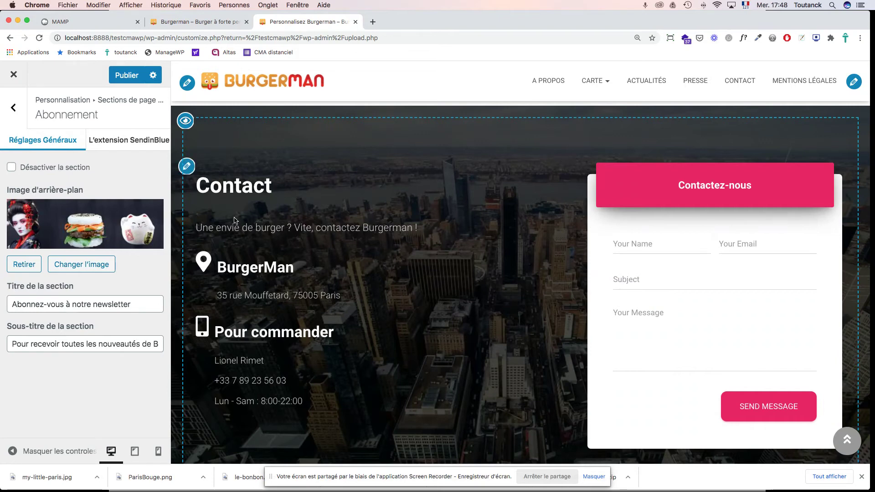
Step: Swap the Contact section's city background for the Dark Vador burger image and publish
click(187, 167)
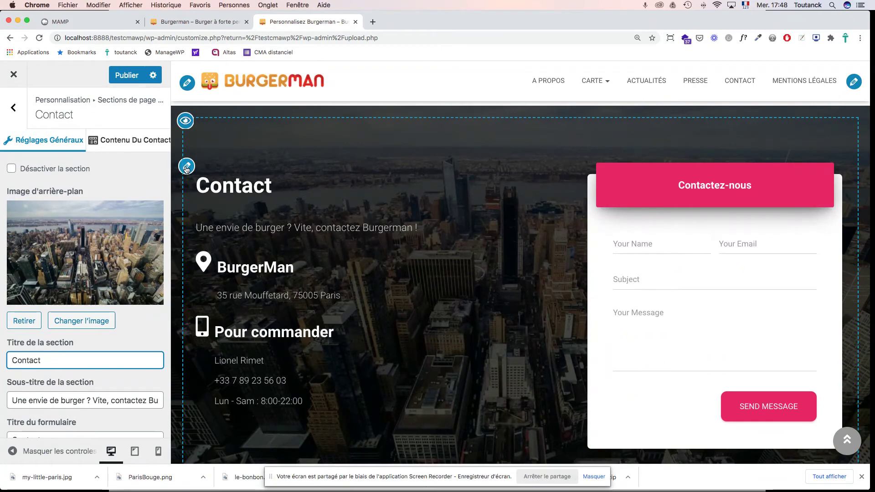
click(23, 321)
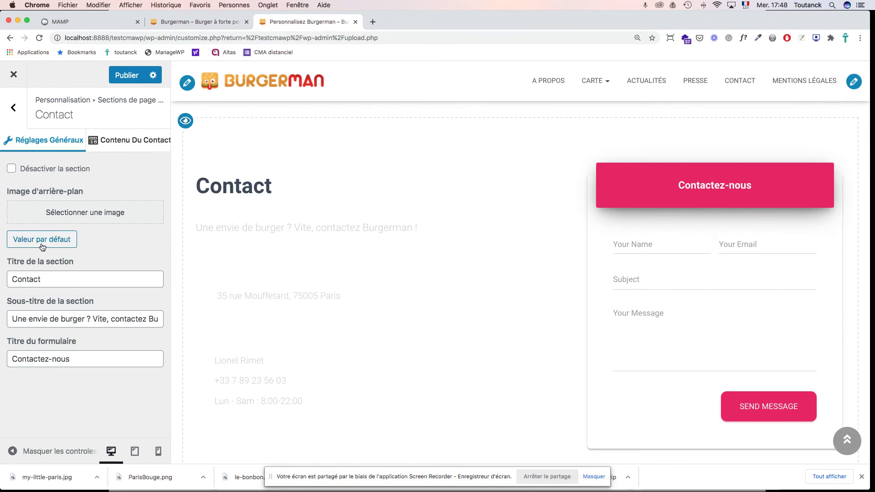
click(56, 215)
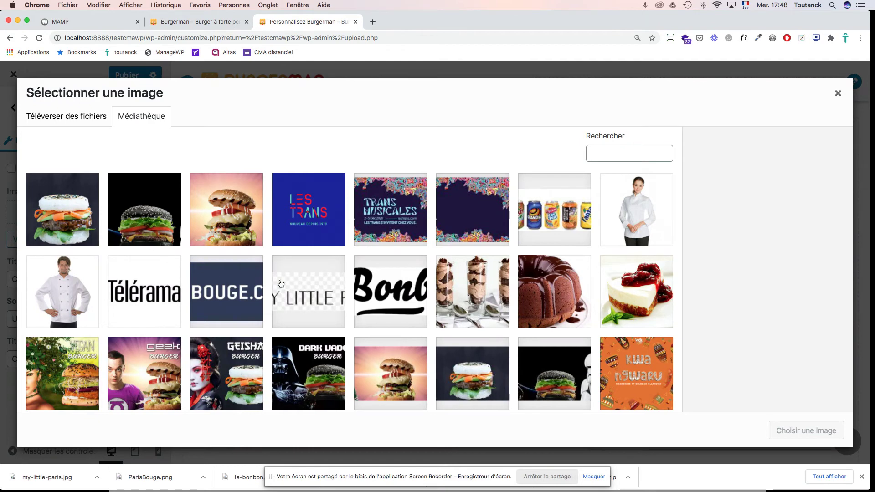
click(552, 375)
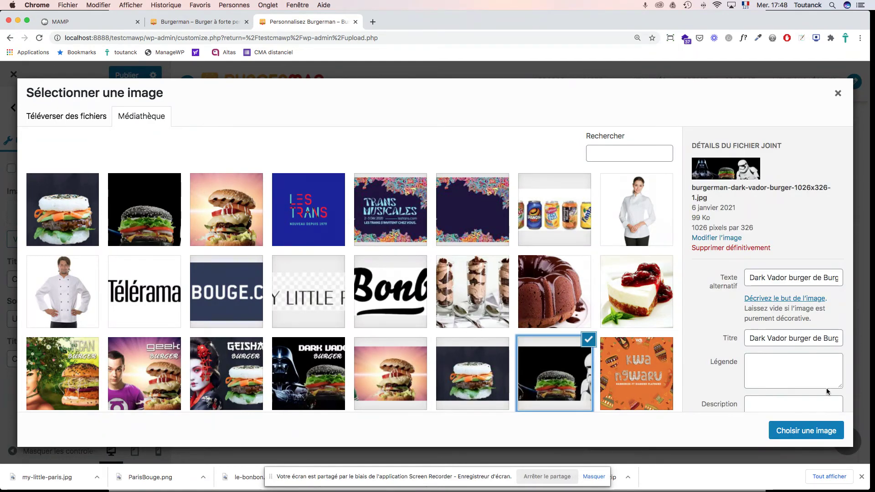
click(805, 435)
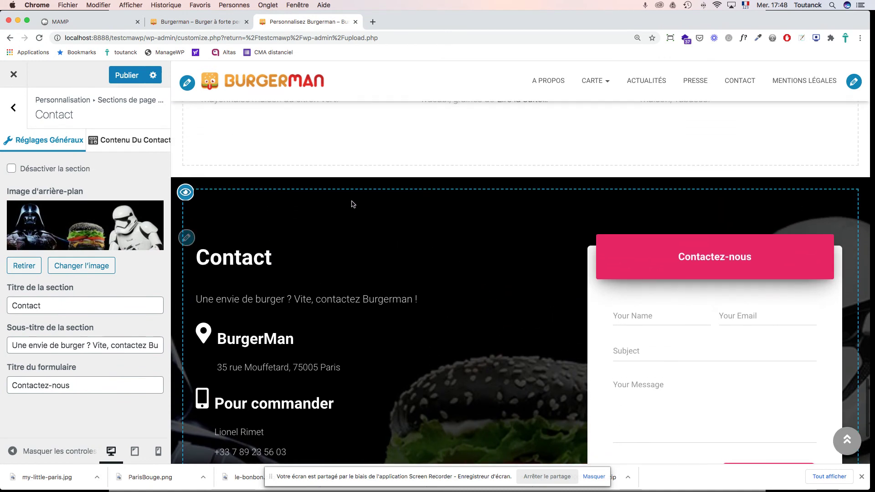
click(123, 77)
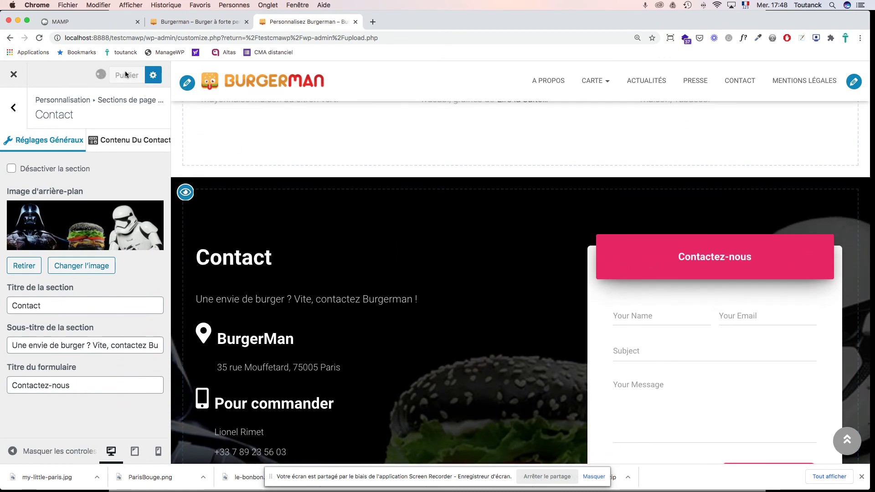
click(176, 22)
key(super+r)
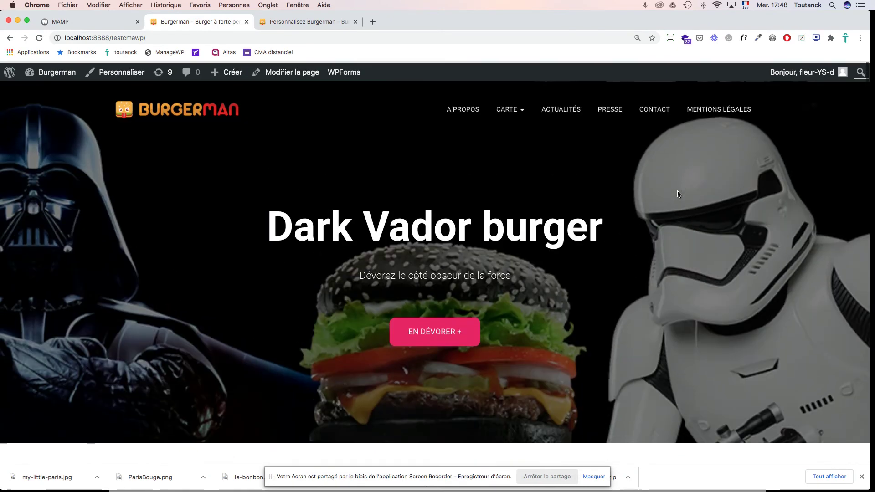
scroll(677, 193, down, 8)
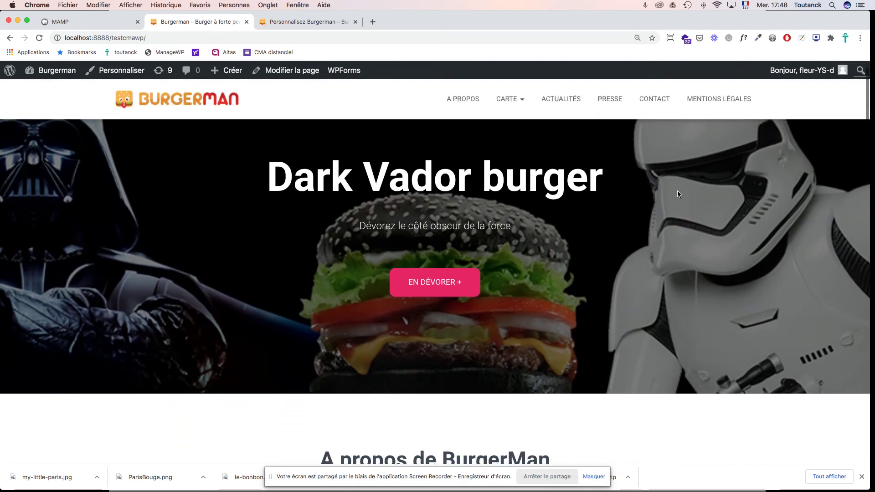
scroll(677, 193, down, 6)
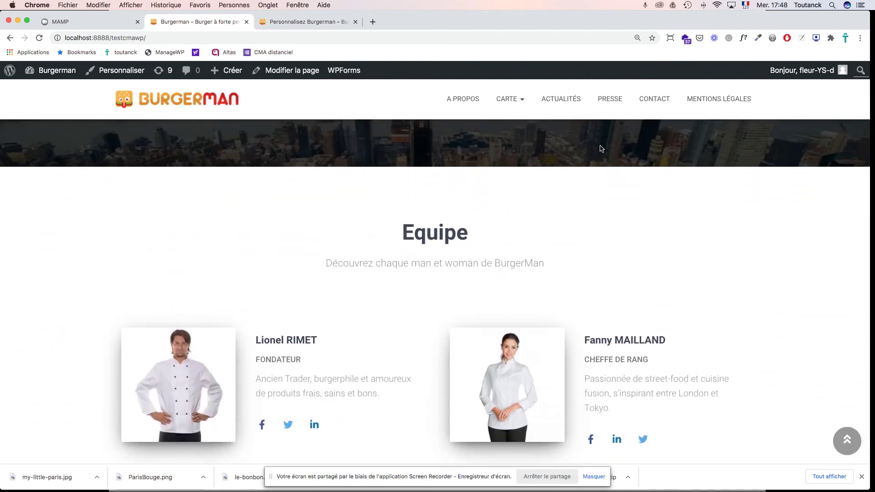
scroll(673, 183, down, 8)
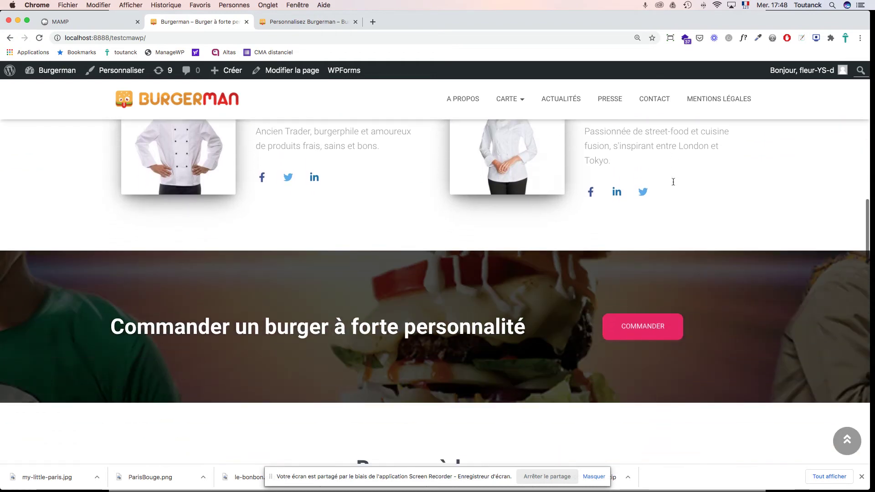
scroll(674, 182, up, 5)
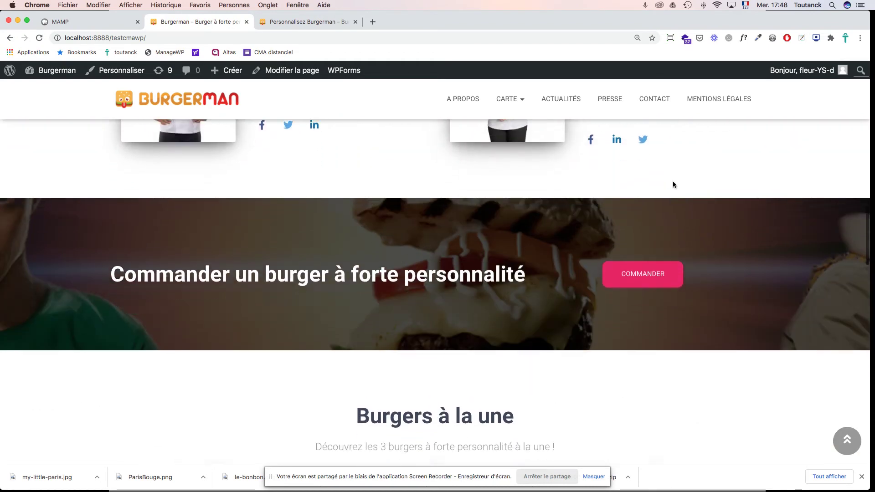
scroll(673, 182, down, 8)
scroll(673, 181, down, 8)
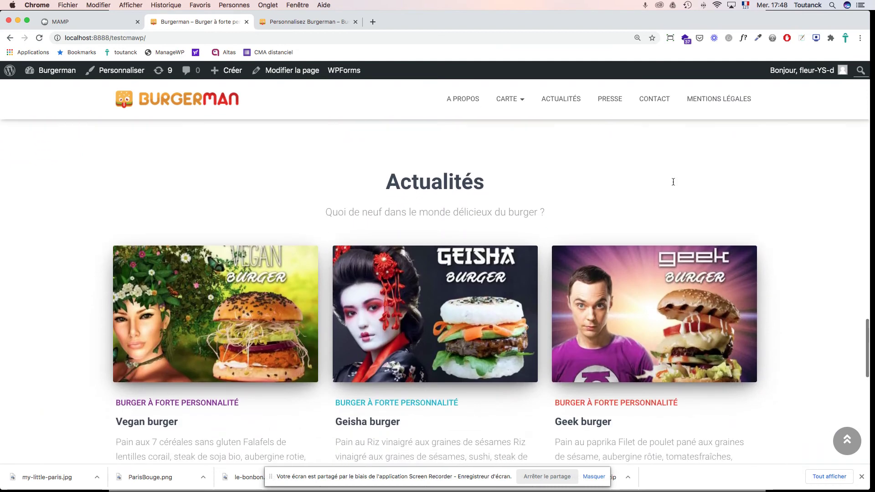
scroll(673, 182, up, 3)
scroll(640, 211, down, 1)
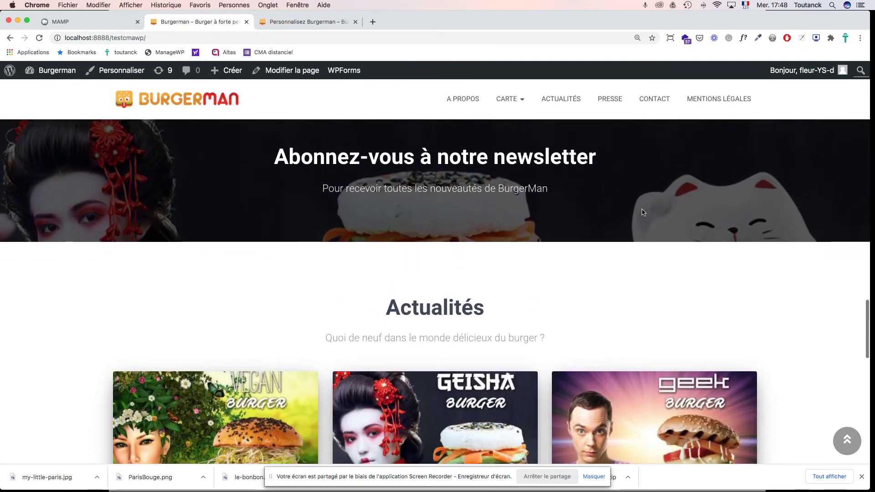
scroll(642, 212, up, 4)
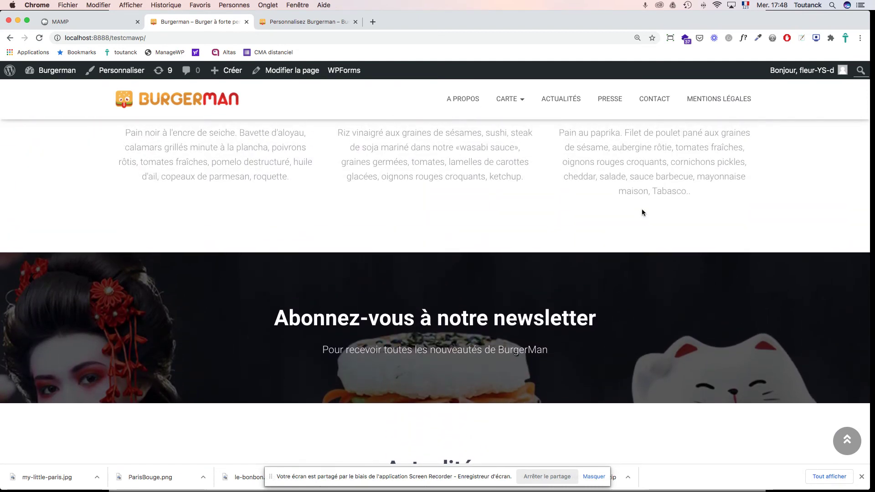
scroll(642, 212, down, 2)
scroll(644, 213, down, 10)
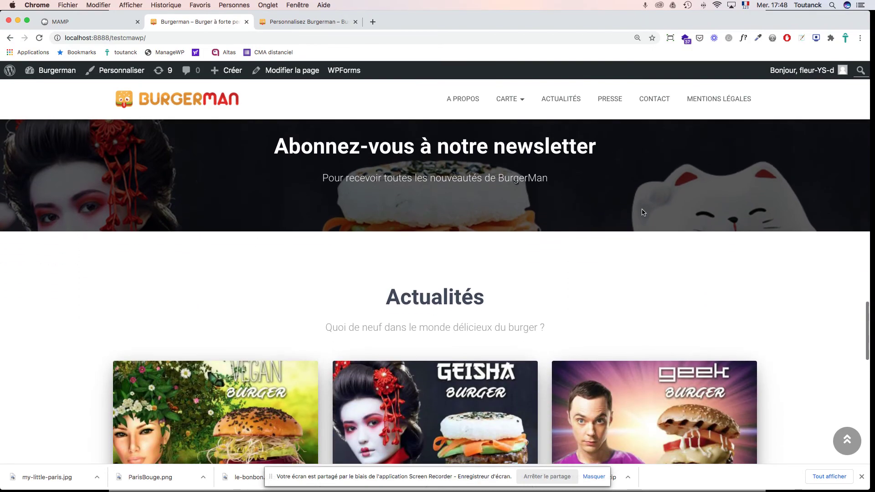
scroll(642, 211, down, 13)
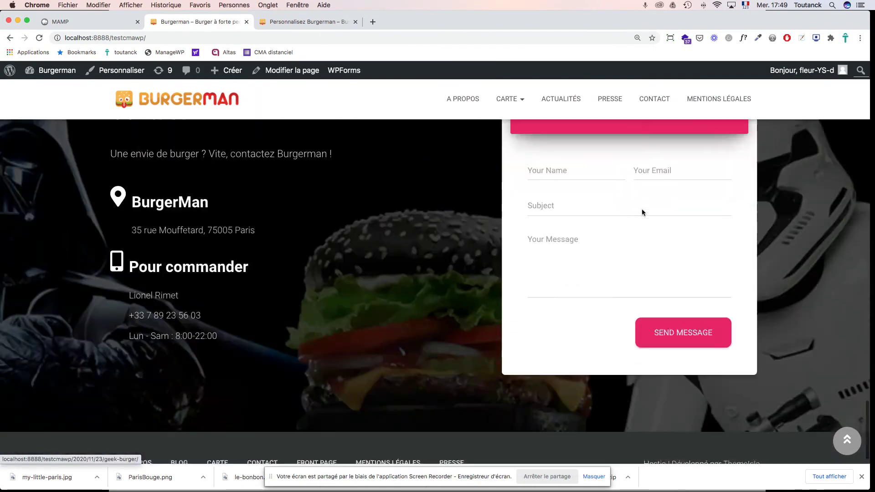
scroll(642, 209, up, 2)
scroll(642, 210, up, 15)
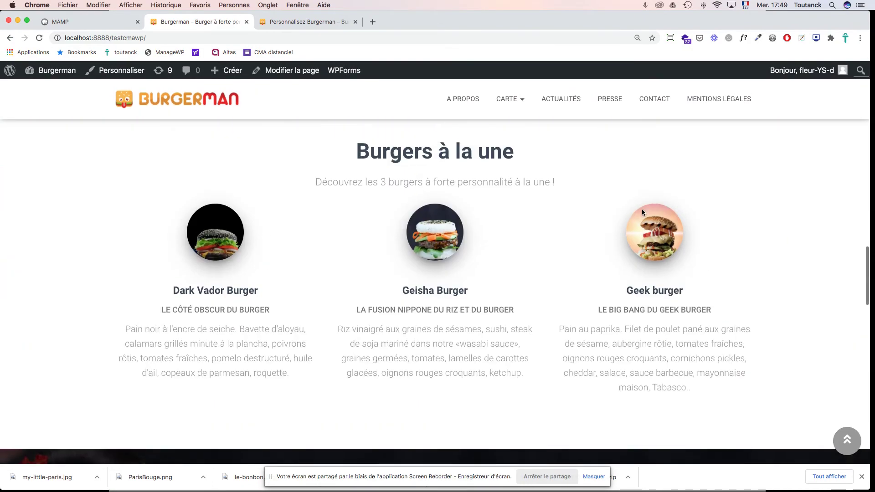
scroll(643, 212, up, 15)
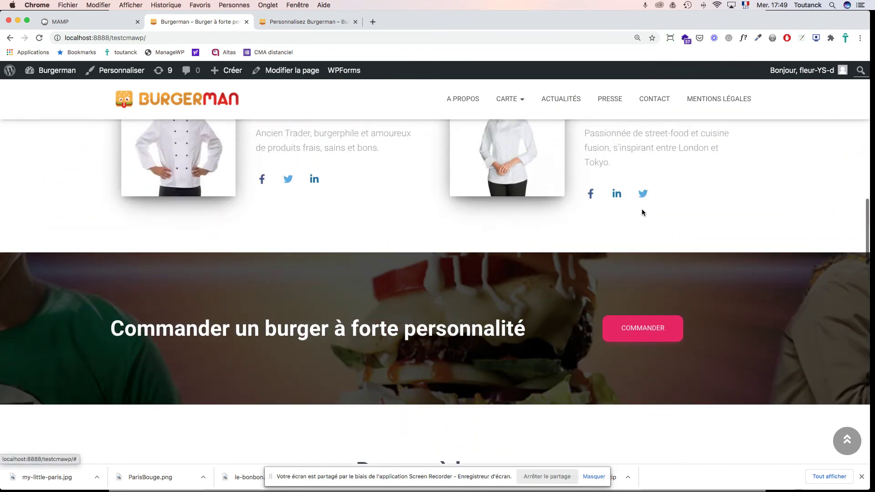
scroll(643, 212, up, 5)
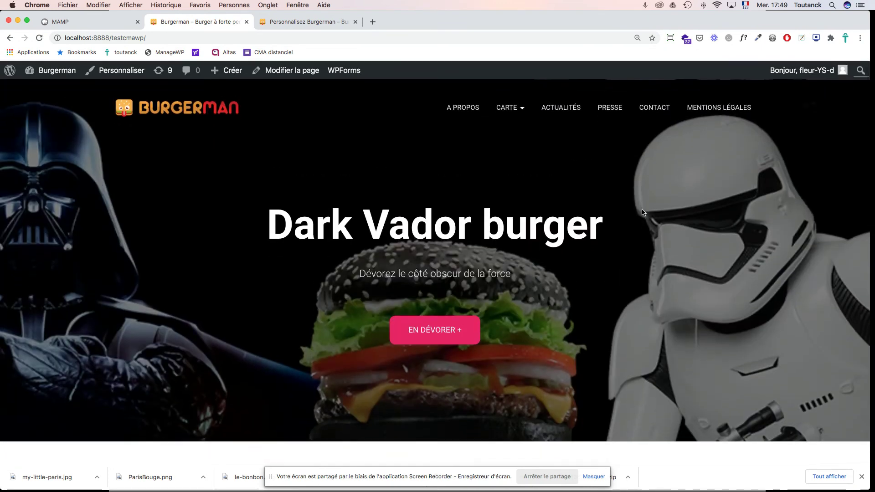
scroll(643, 212, down, 4)
scroll(642, 212, down, 7)
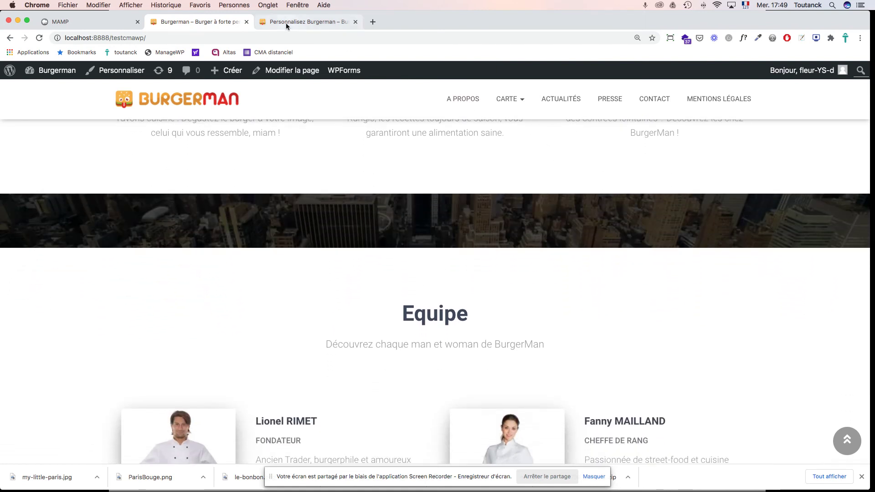
click(286, 22)
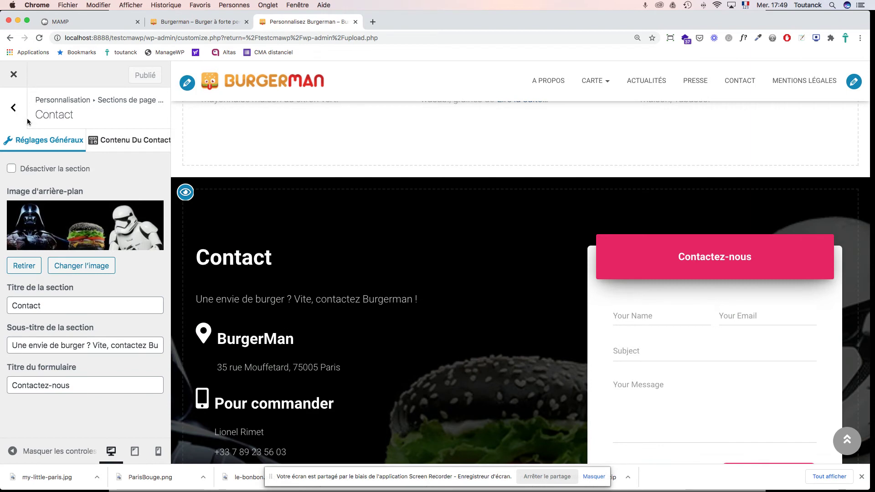
key(super+Tab)
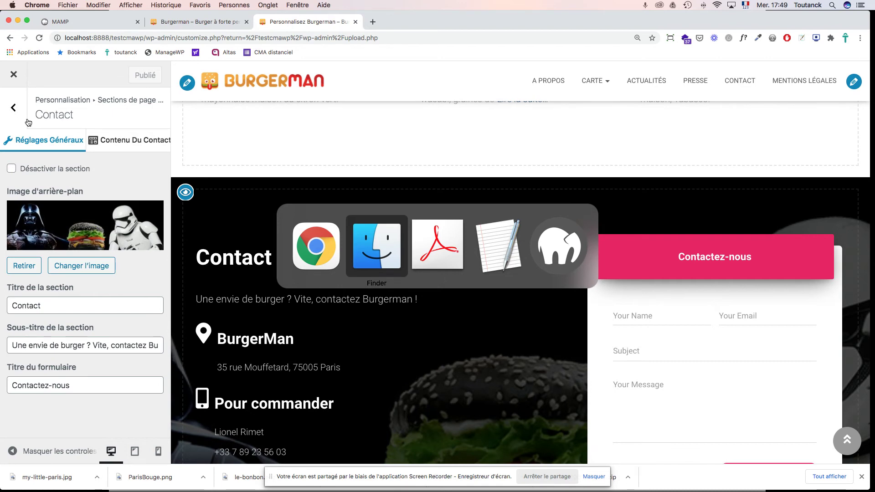
Step: Show course slide 230, 'Widgets', in Acrobat, then return to the browser
key(super+Tab)
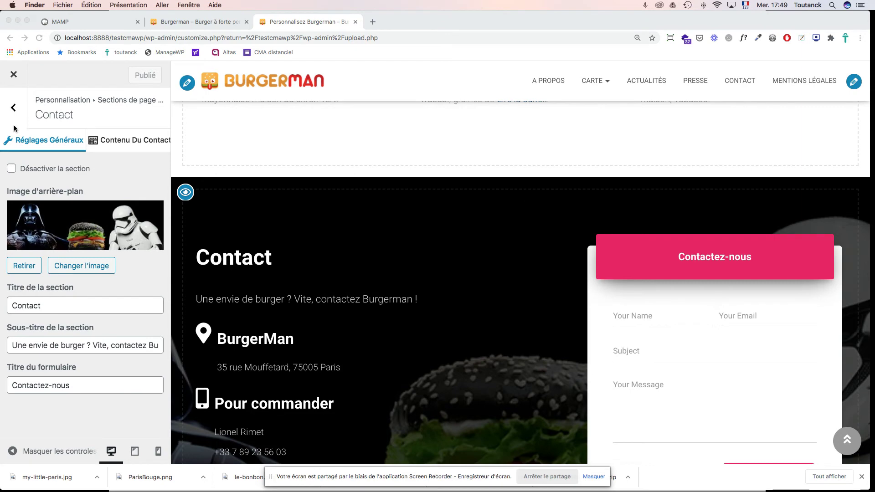
key(super+Tab)
key(super+Tab)
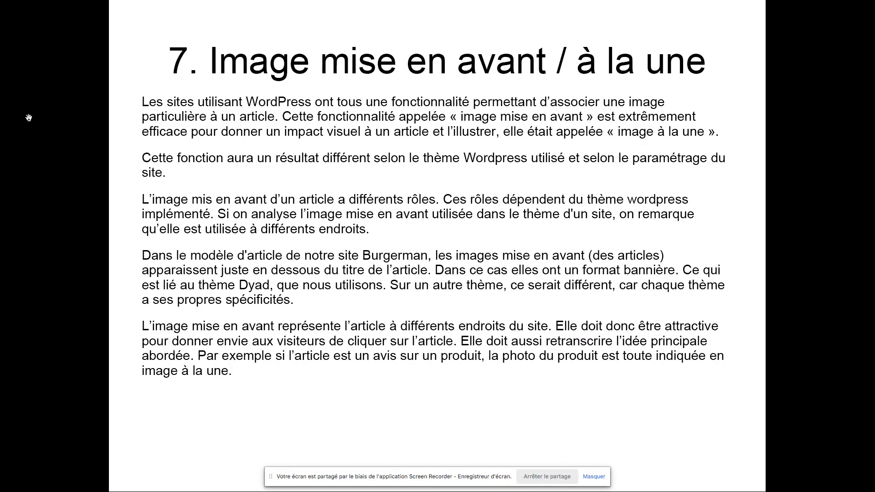
key(Right)
key(Right)
key(Right)
key(Right)
key(Right)
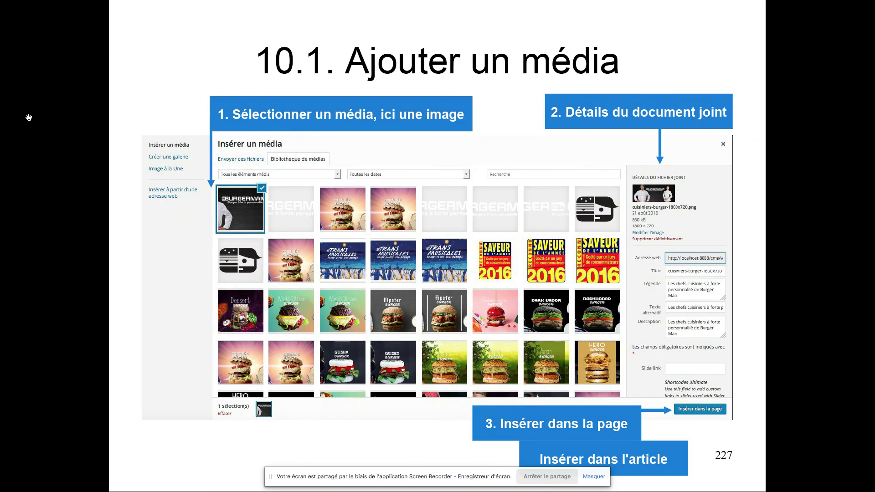
key(Right)
key(Right)
key(Right)
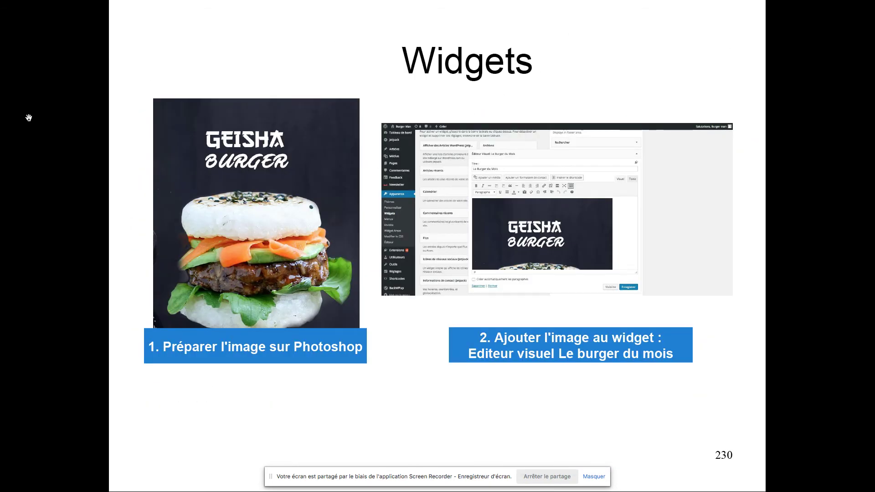
key(Left)
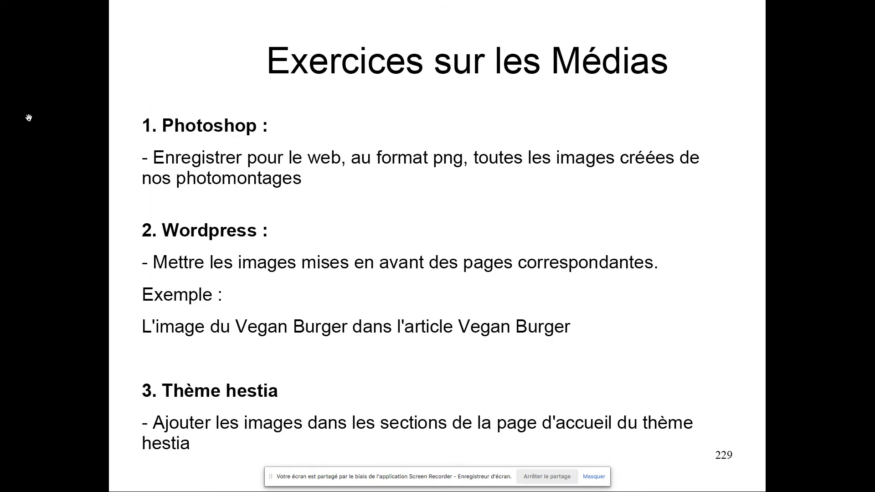
key(Right)
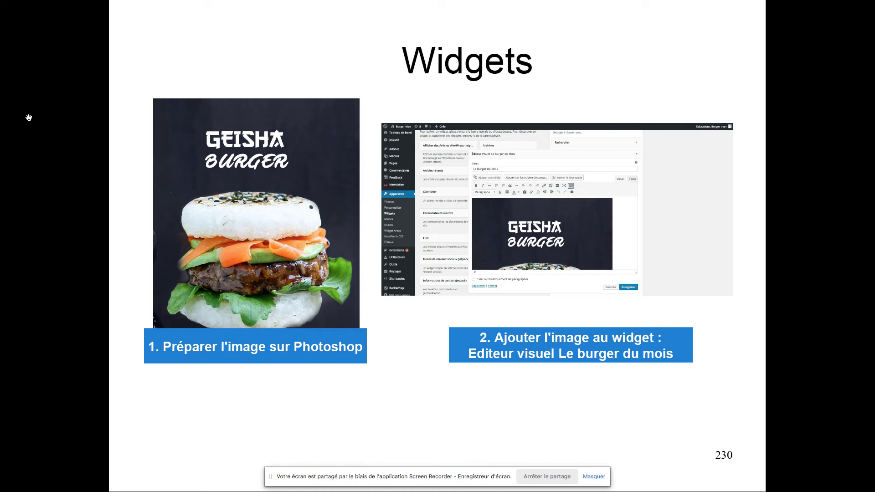
key(super+Tab)
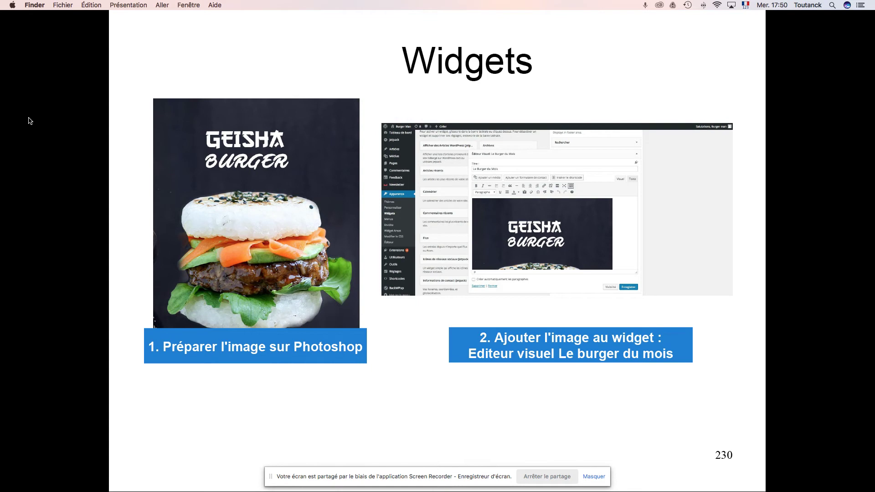
key(super+Tab)
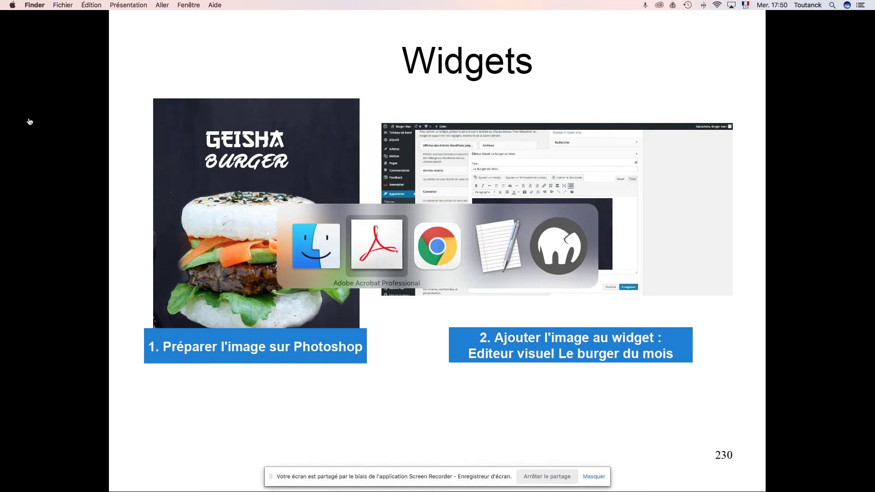
key(super+Tab)
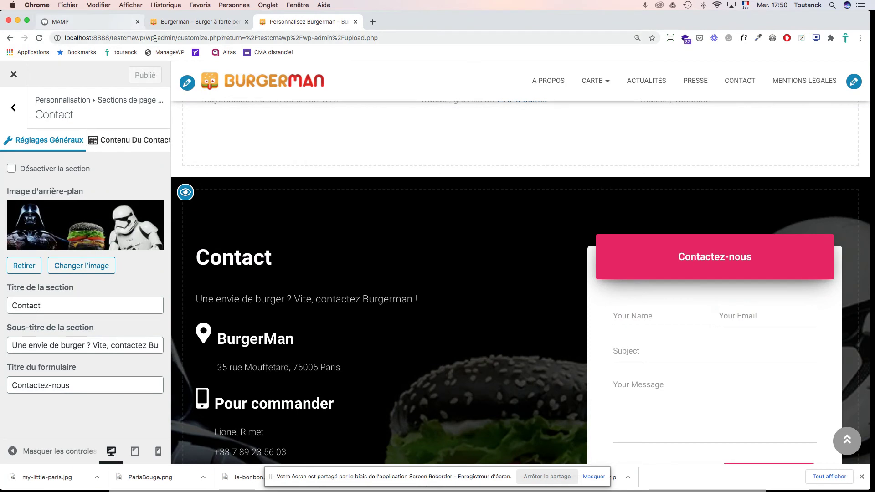
Step: Glance at the live site, then exit the Customizer back to the Médiathèque admin page
click(184, 23)
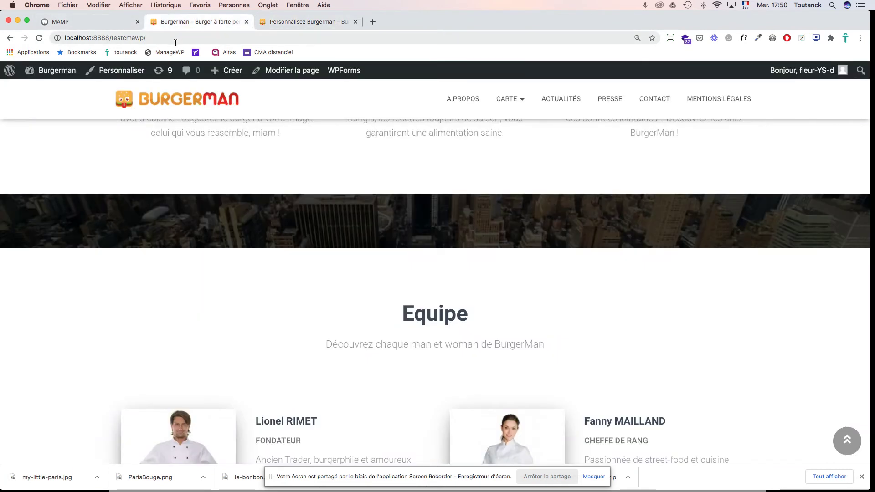
click(285, 23)
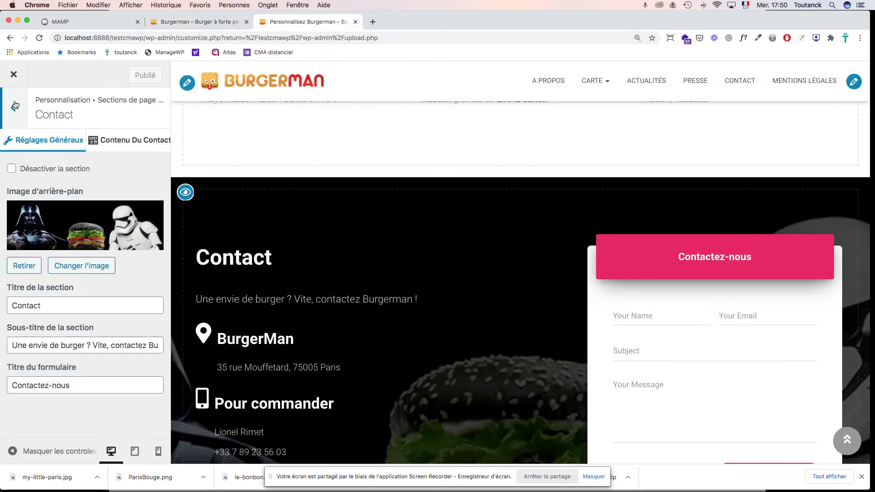
click(14, 75)
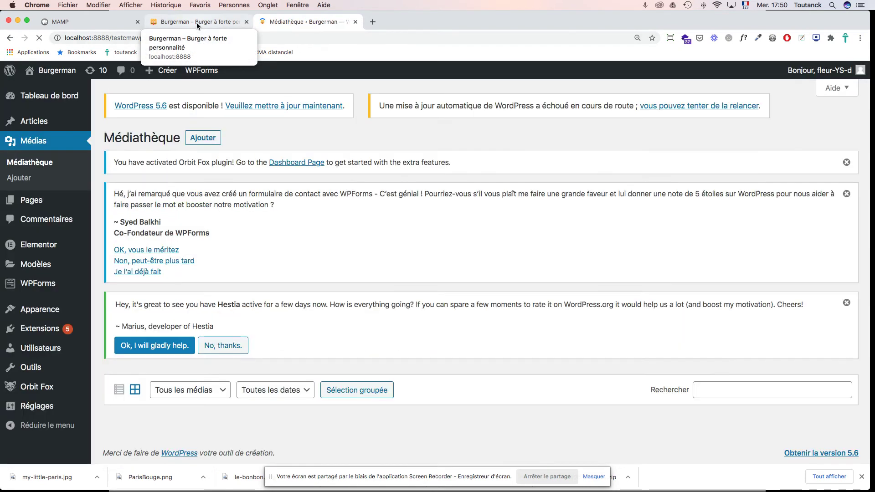
Step: Open the ACTUALITÉS page and scroll through its recent articles, map, archives and categories sidebar
click(196, 23)
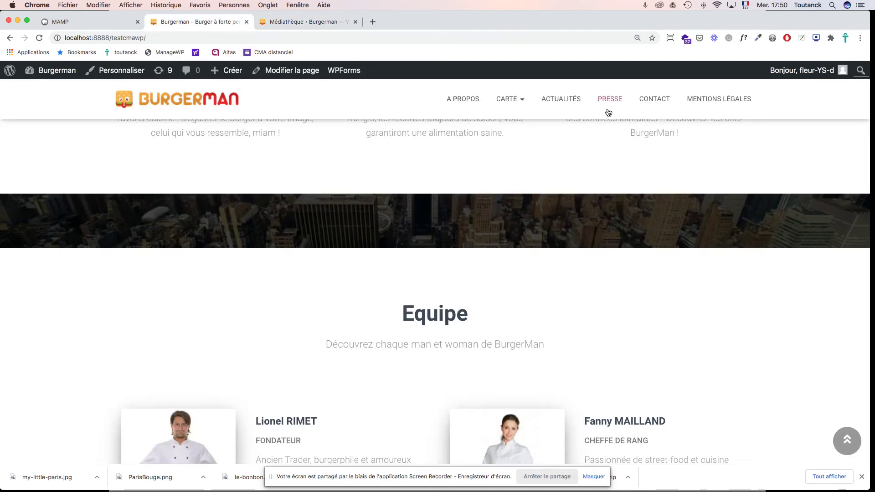
click(568, 105)
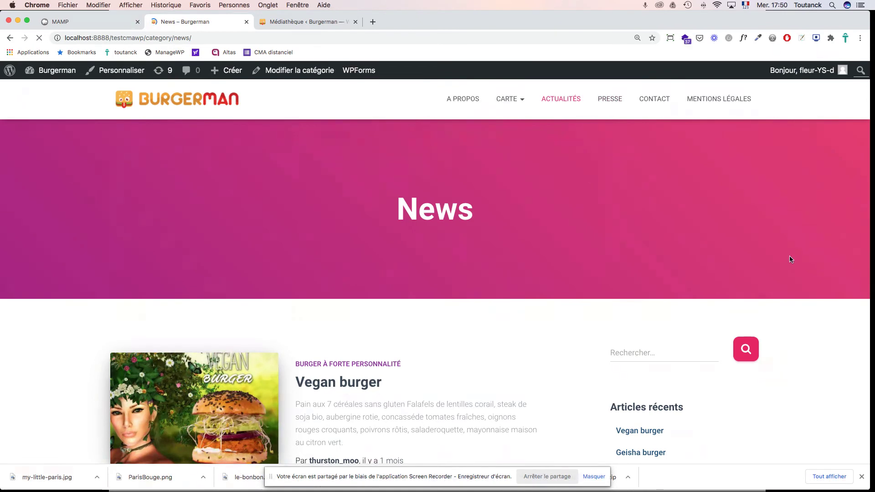
scroll(789, 257, down, 5)
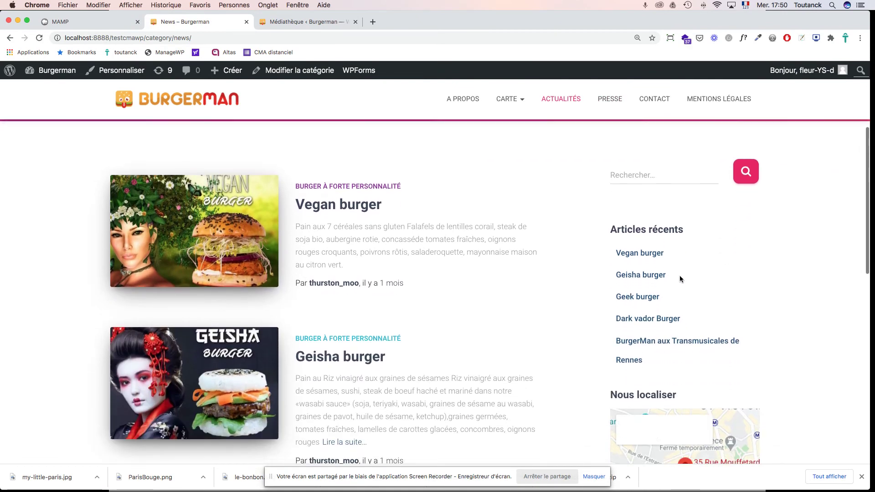
scroll(678, 277, down, 5)
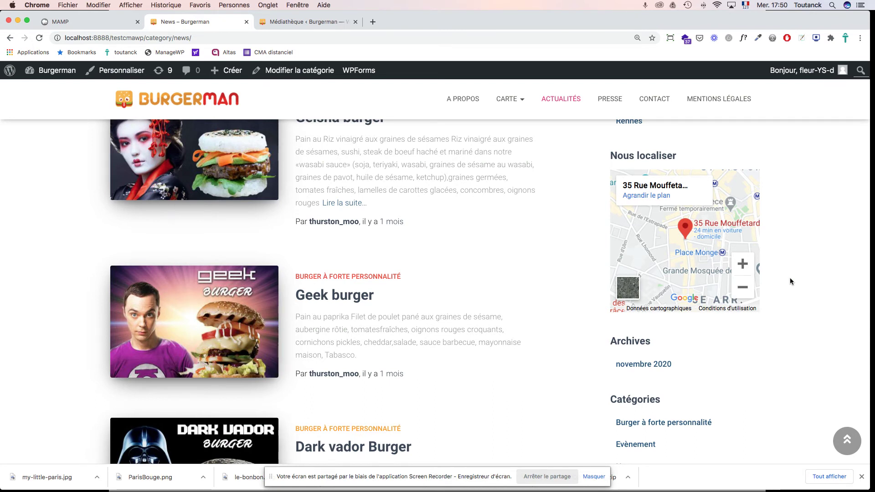
click(279, 24)
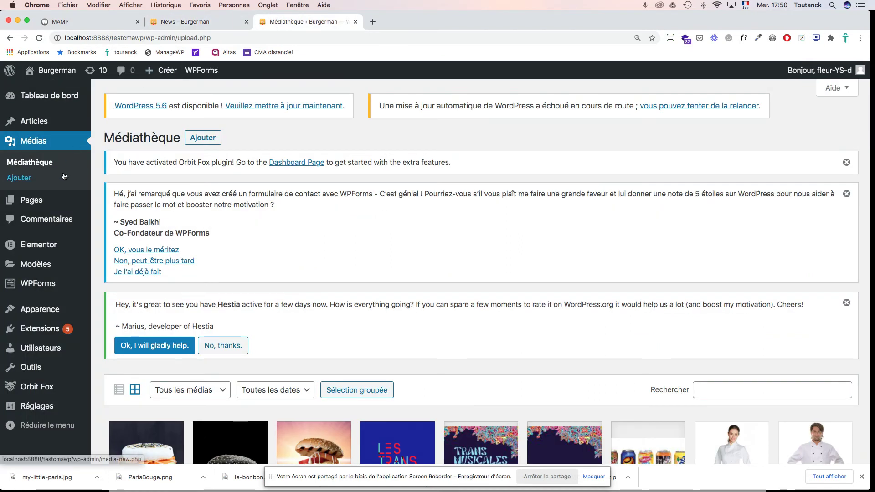
Step: Open Apparence > Widgets and compare the Barre area with the live News sidebar
mouse_move(44, 313)
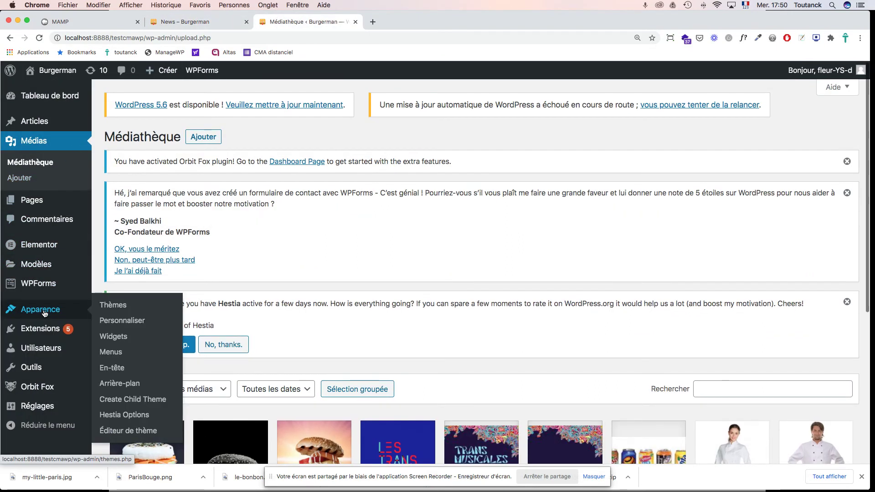
scroll(115, 338, down, 1)
click(115, 339)
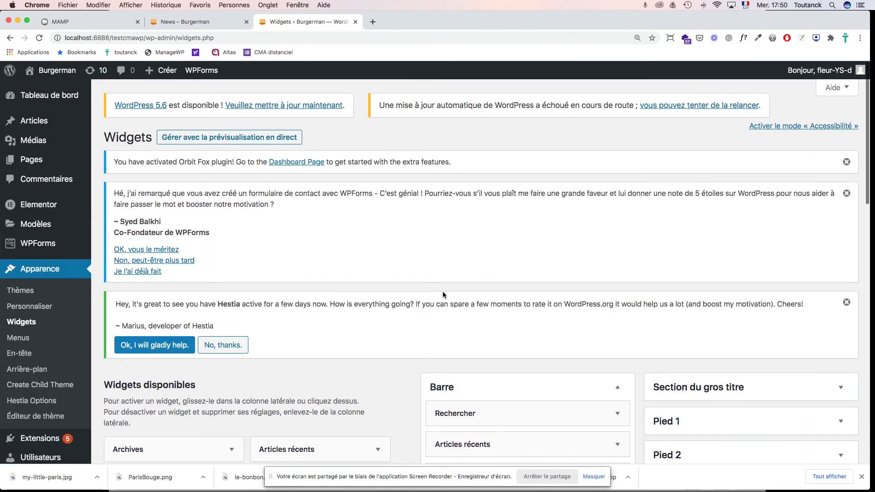
scroll(445, 294, down, 3)
scroll(443, 296, down, 3)
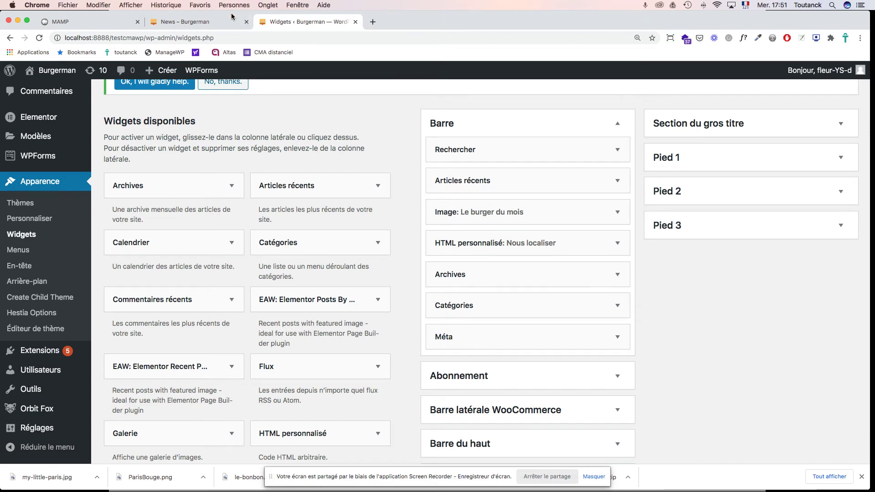
click(185, 22)
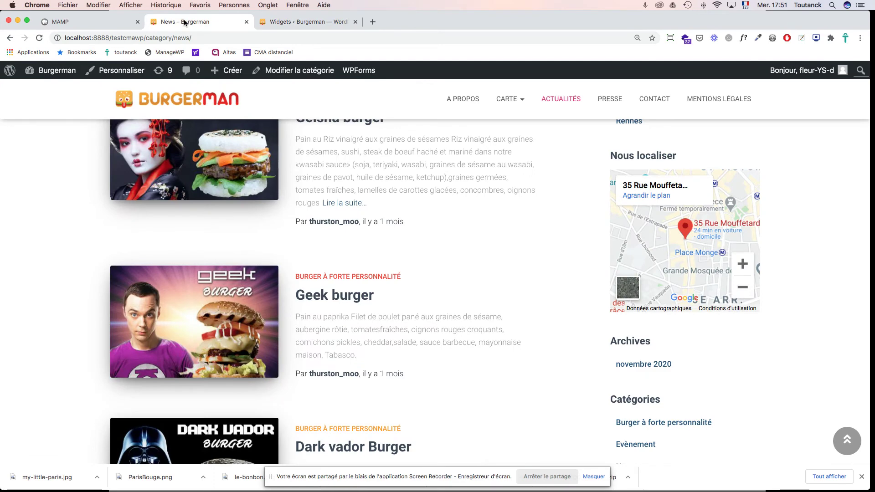
scroll(657, 350, down, 5)
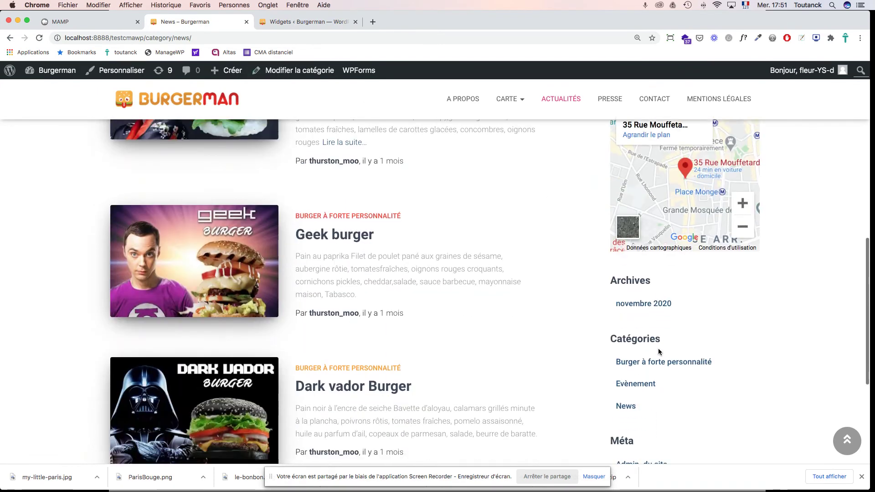
scroll(659, 352, down, 3)
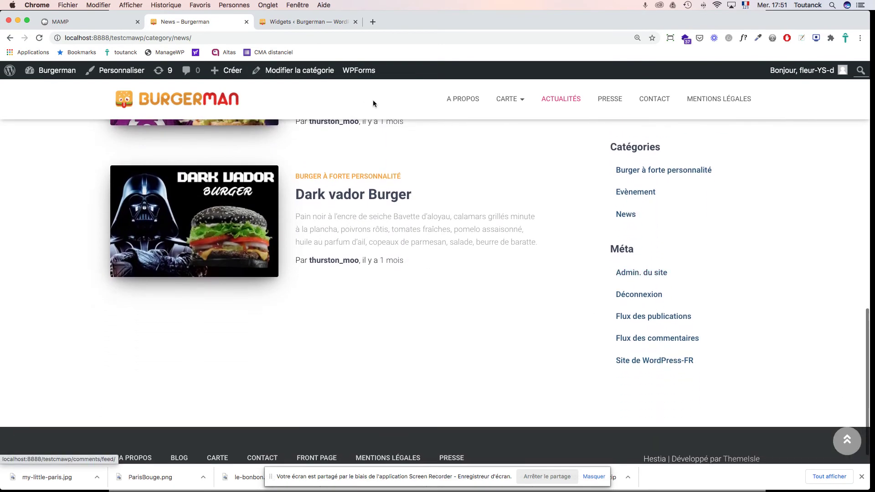
click(285, 23)
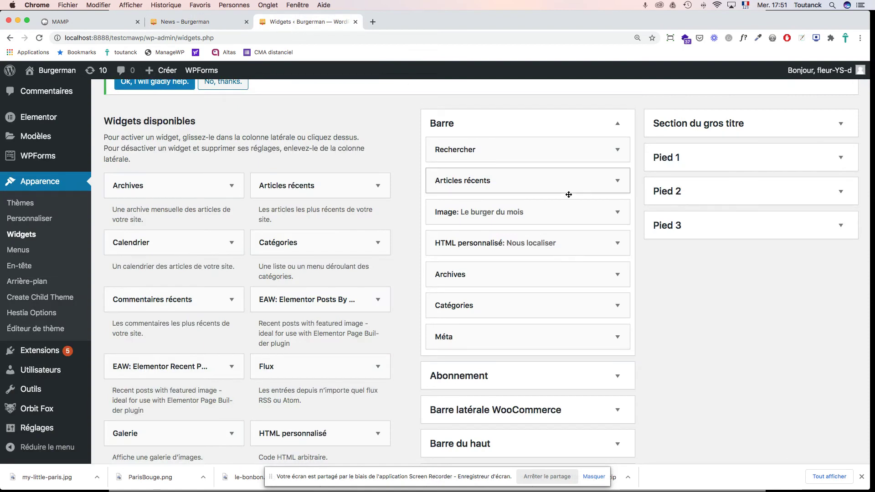
Step: Delete the Archives, Catégories and Méta widgets from the Barre sidebar
click(616, 276)
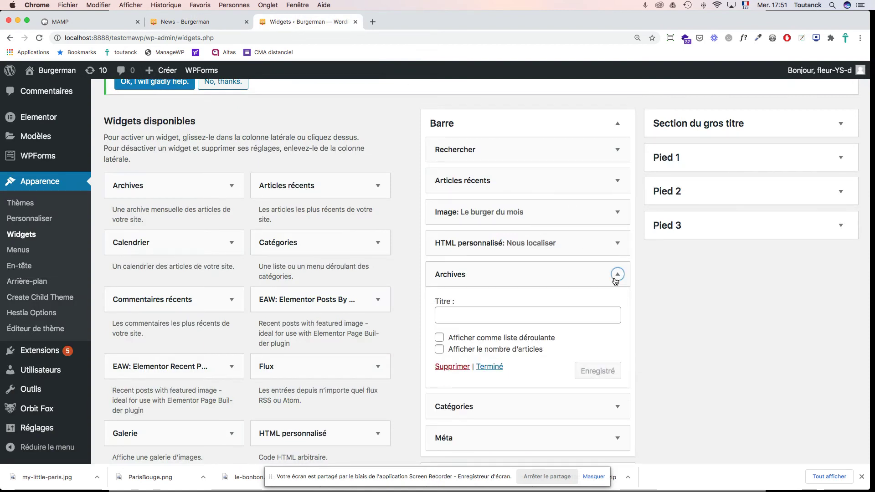
click(453, 368)
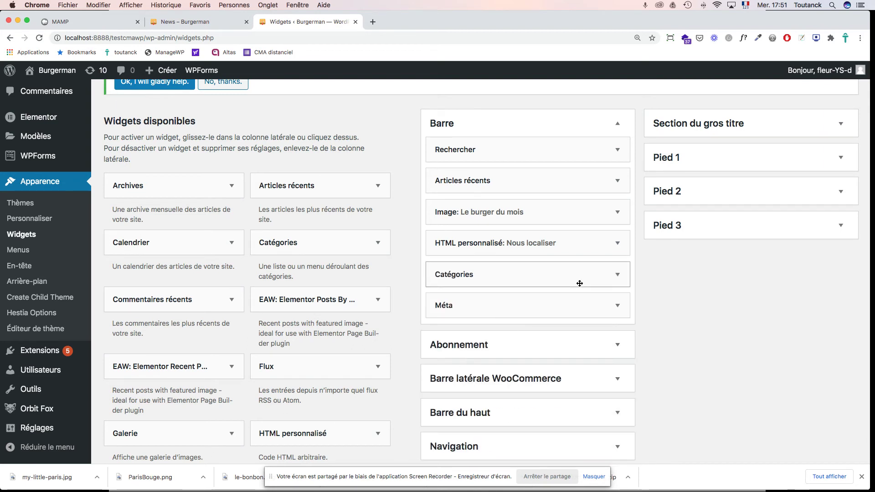
click(618, 281)
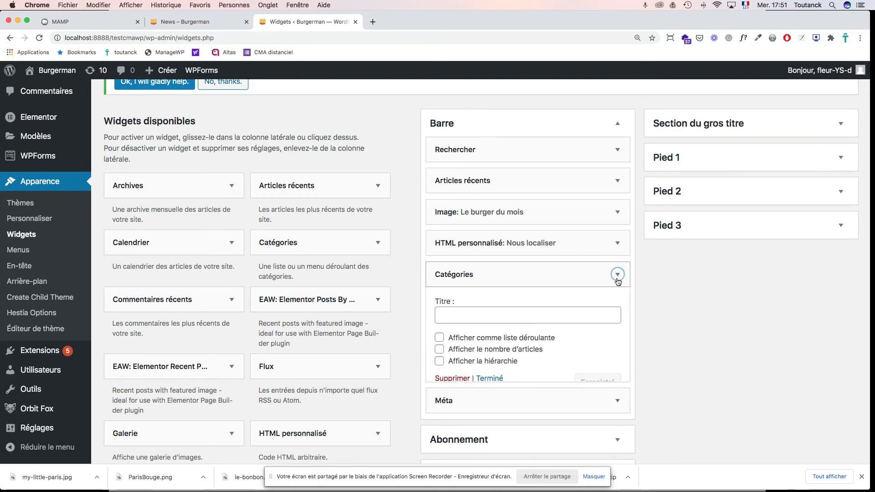
click(457, 379)
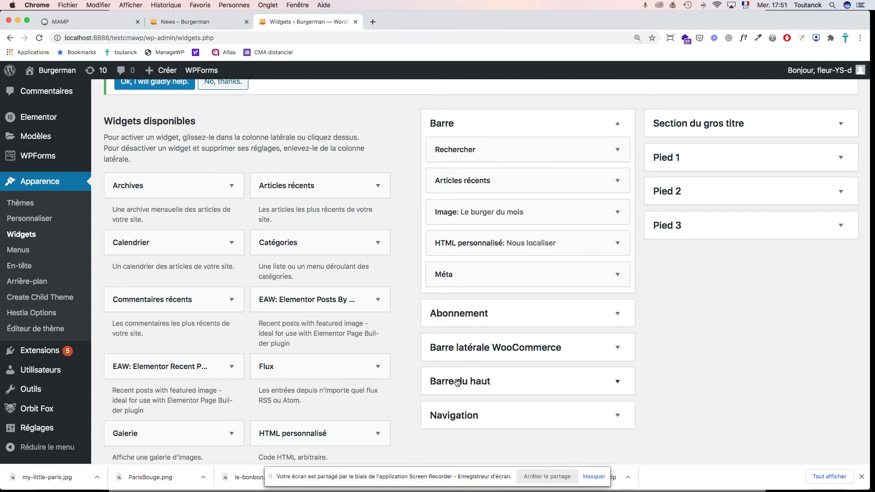
click(618, 275)
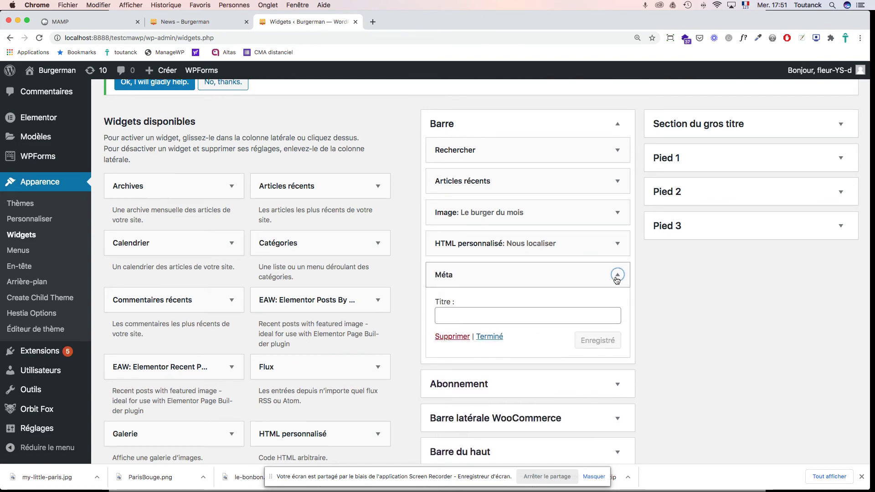
scroll(502, 338, up, 1)
click(461, 347)
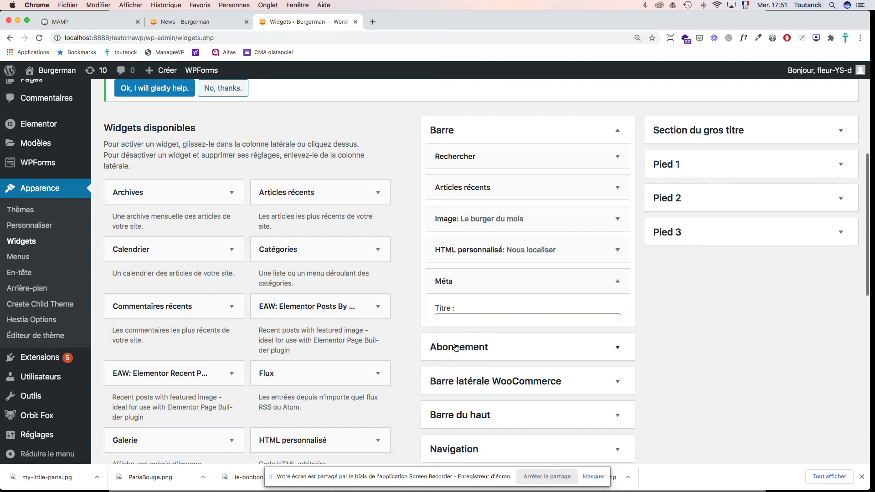
Step: Reload the News page to check its updated sidebar, then return to the Widgets admin page
click(205, 23)
scroll(747, 220, up, 2)
scroll(747, 221, up, 3)
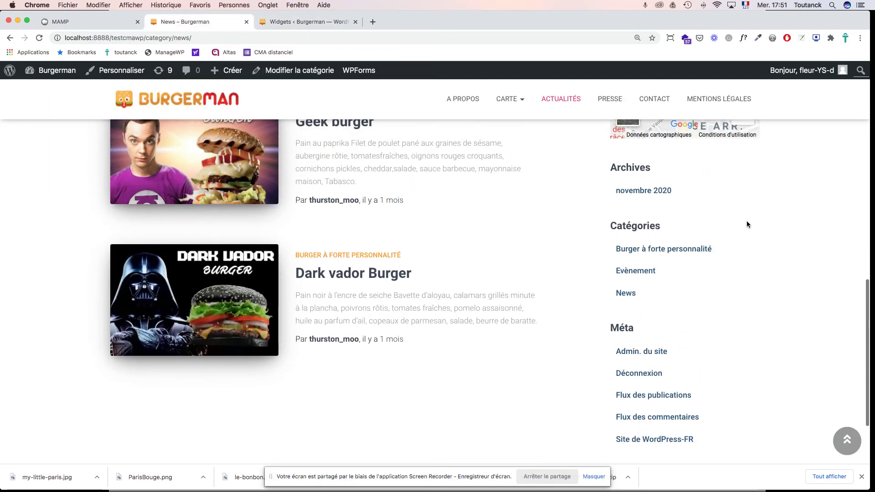
key(super+r)
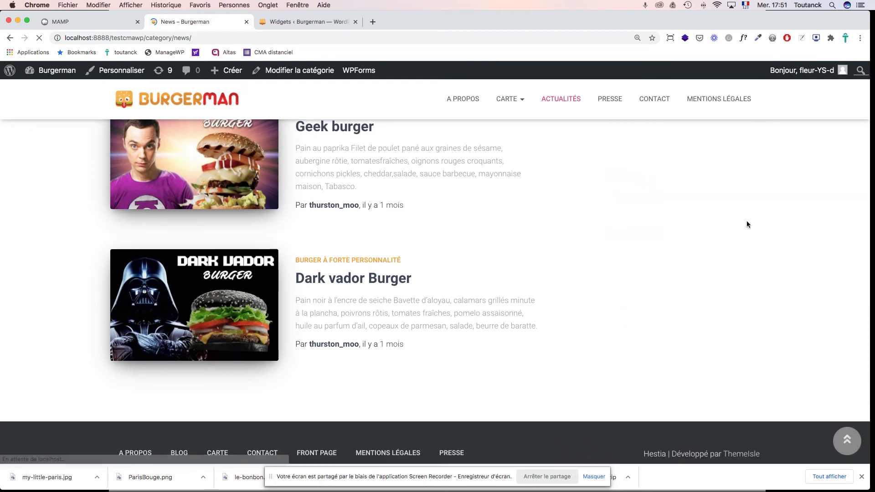
scroll(746, 221, up, 10)
scroll(747, 224, up, 5)
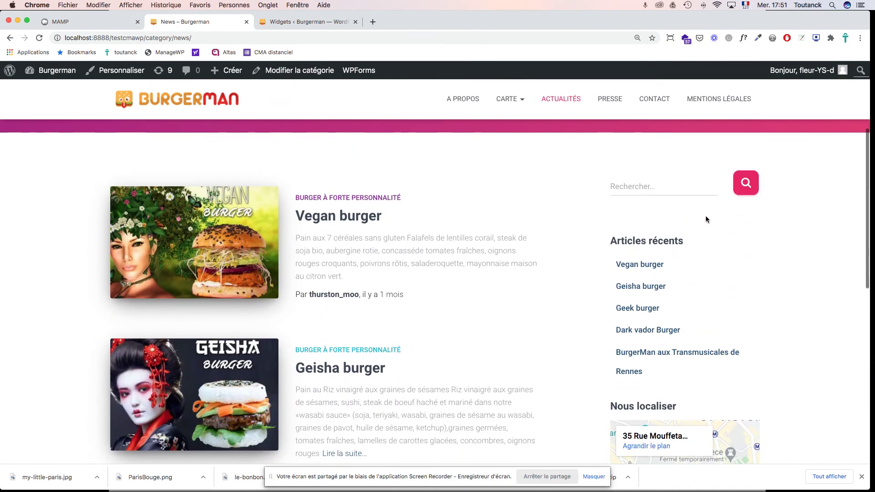
scroll(679, 286, down, 5)
scroll(680, 286, down, 2)
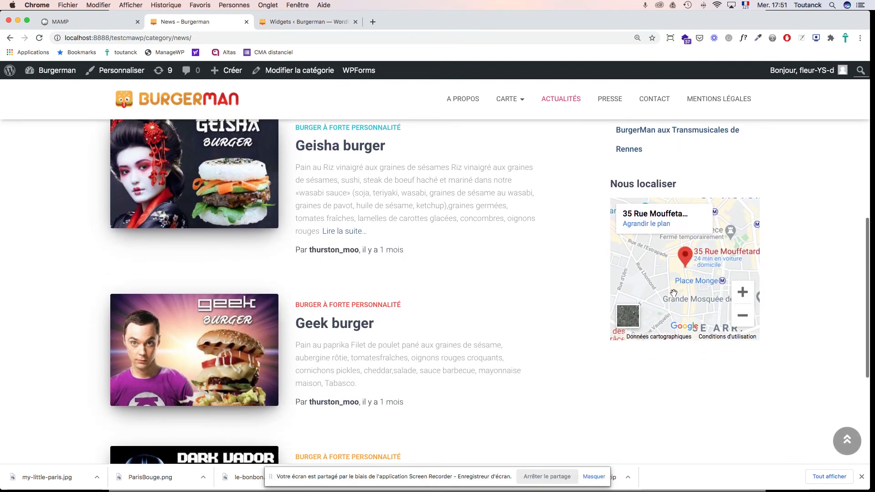
click(318, 26)
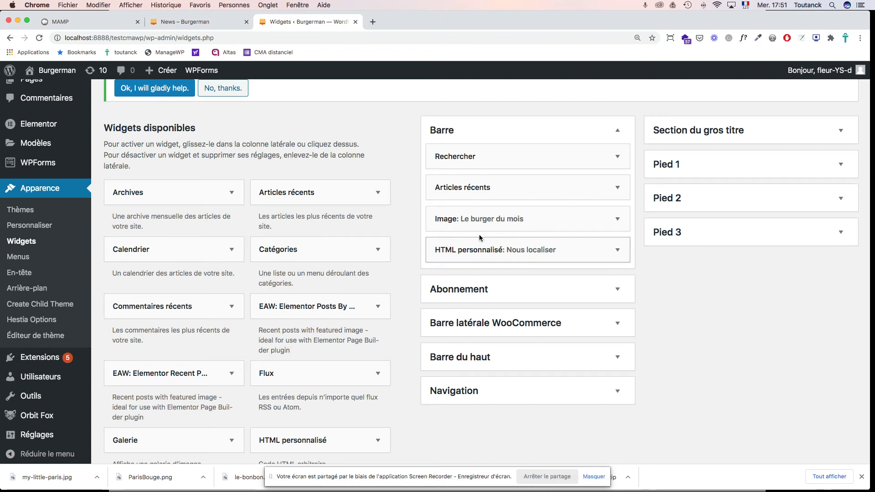
Step: Expand the 'Image: Le burger du mois' widget in Barre to see its empty image slot
click(618, 220)
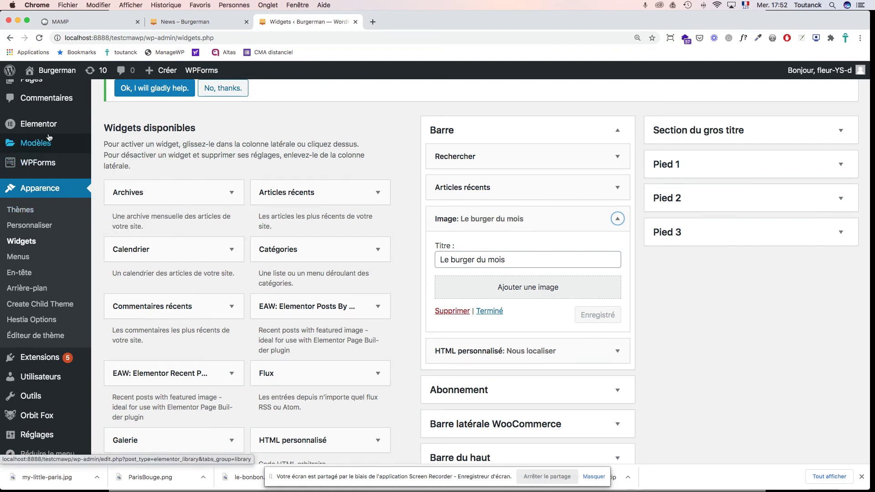
scroll(37, 148, up, 3)
mouse_move(46, 139)
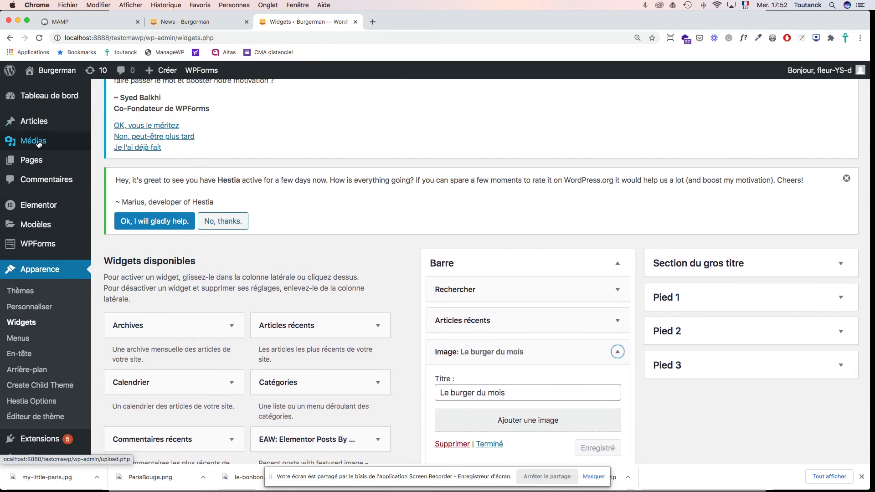
Step: Open Médias and browse the Médiathèque's Geisha, Dark Vador and Geek burger images
click(38, 143)
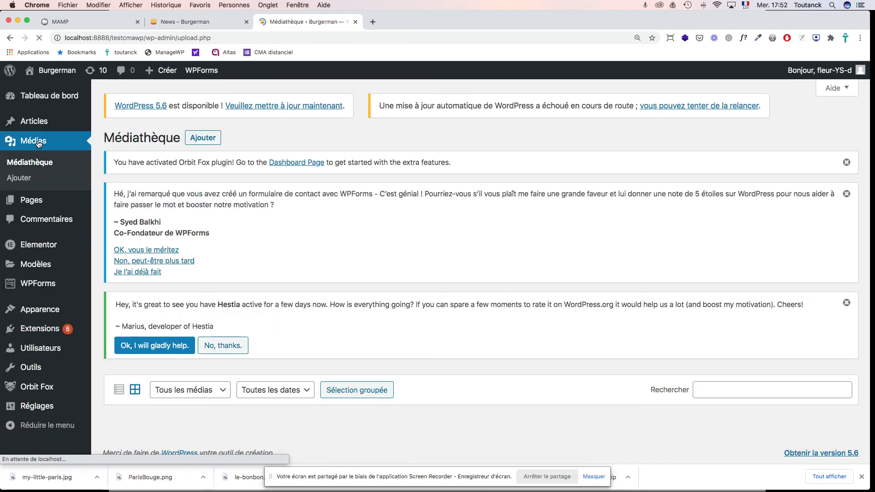
scroll(364, 260, down, 5)
scroll(365, 263, down, 1)
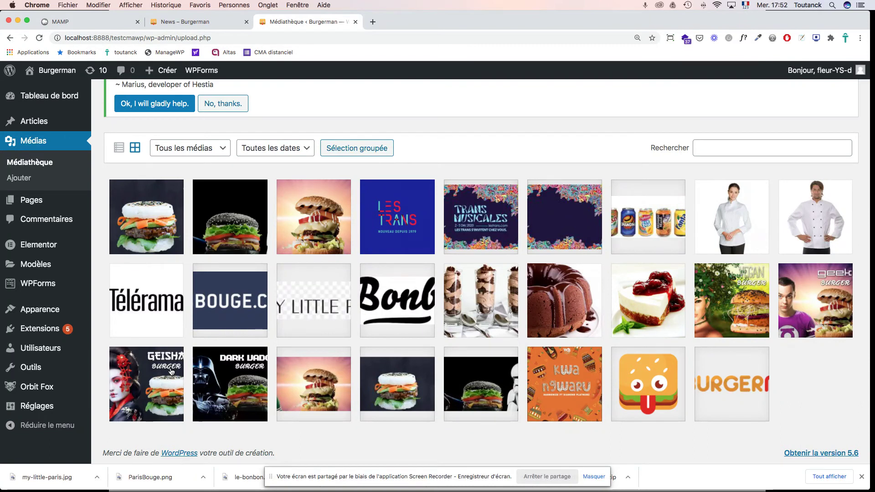
scroll(322, 206, up, 5)
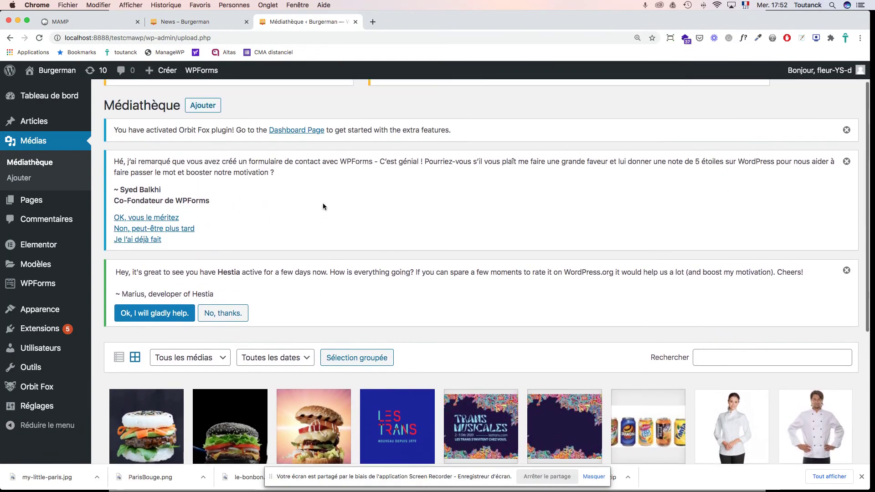
scroll(323, 205, up, 1)
Step: Upload burgerman-geisha-burger-1026x770.jpg from the computer into the media library
click(212, 139)
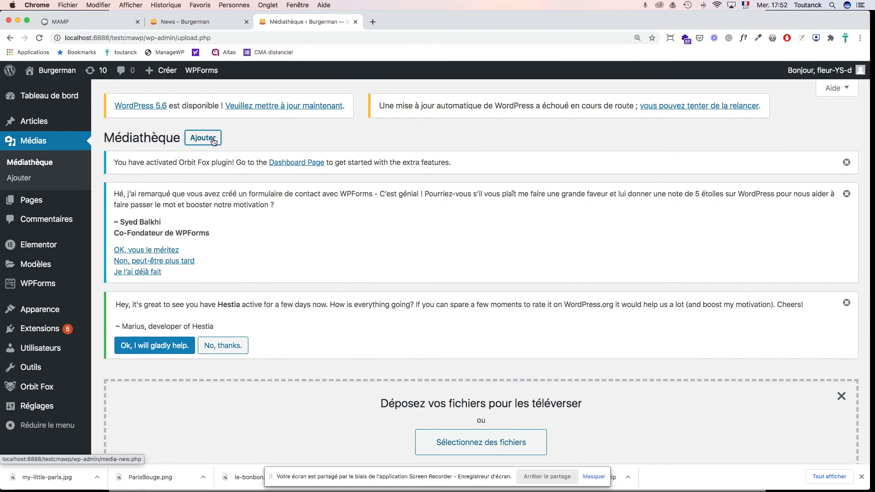
click(509, 449)
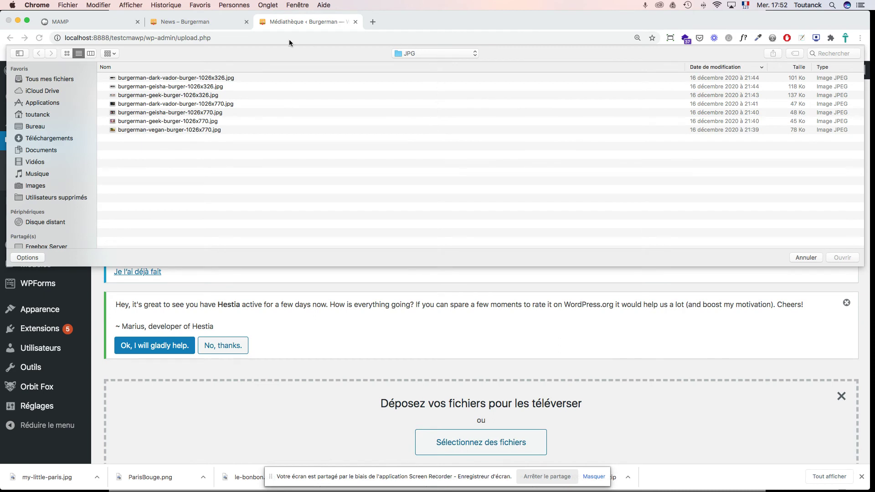
click(172, 113)
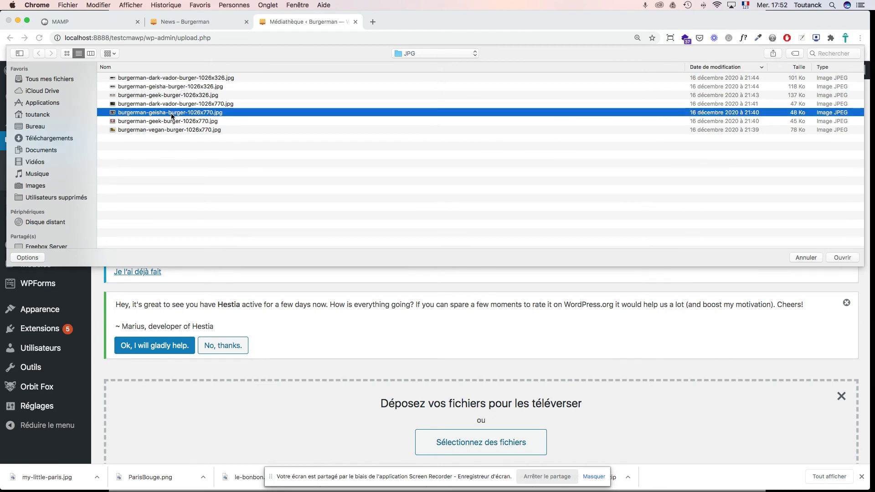
key(space)
key(space)
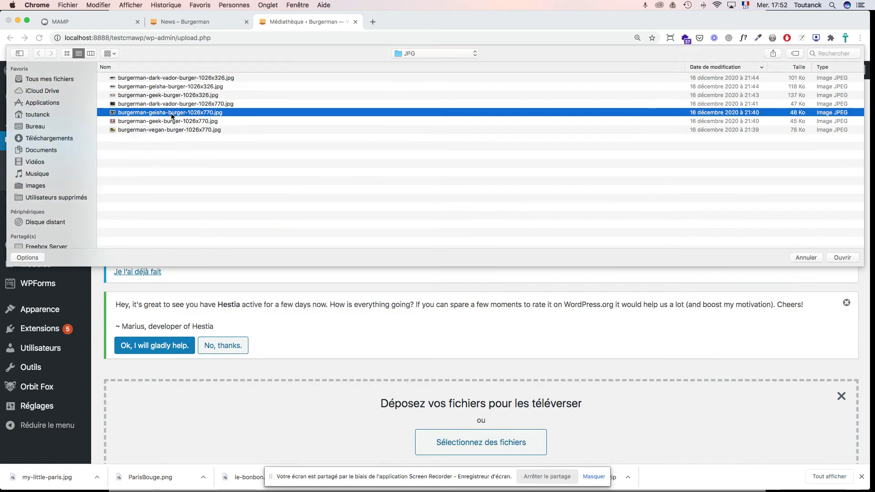
click(842, 258)
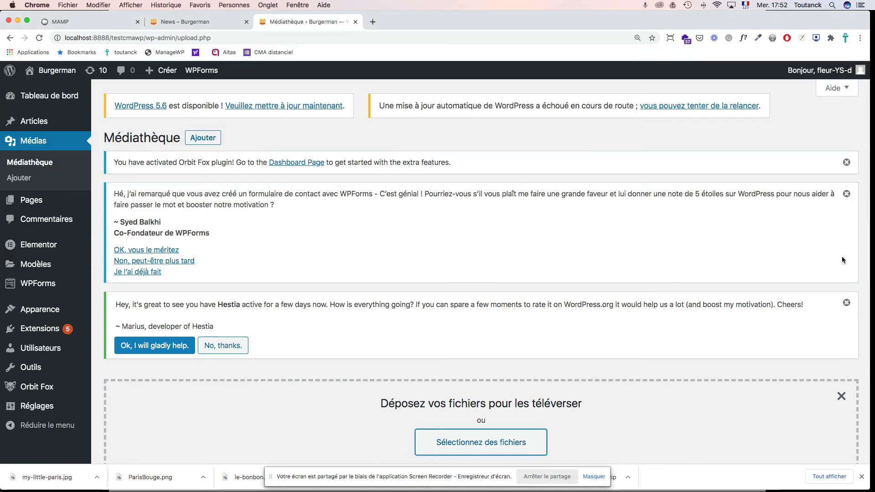
scroll(618, 206, down, 5)
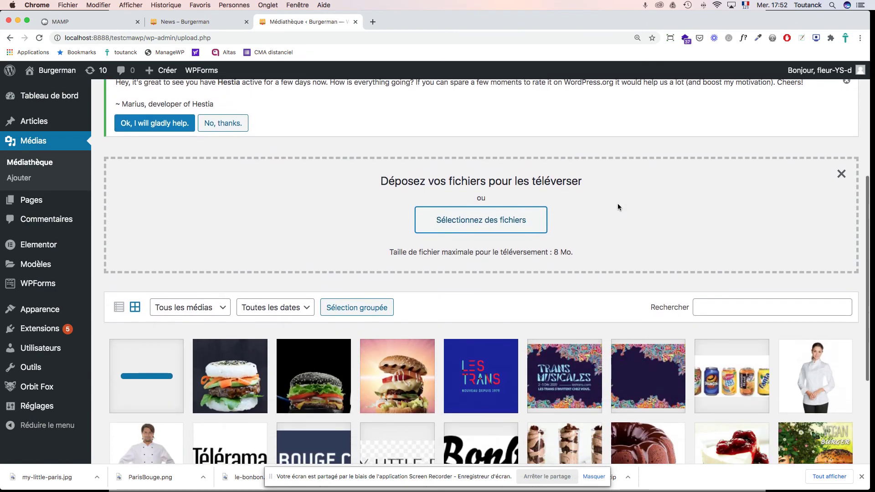
scroll(618, 207, down, 2)
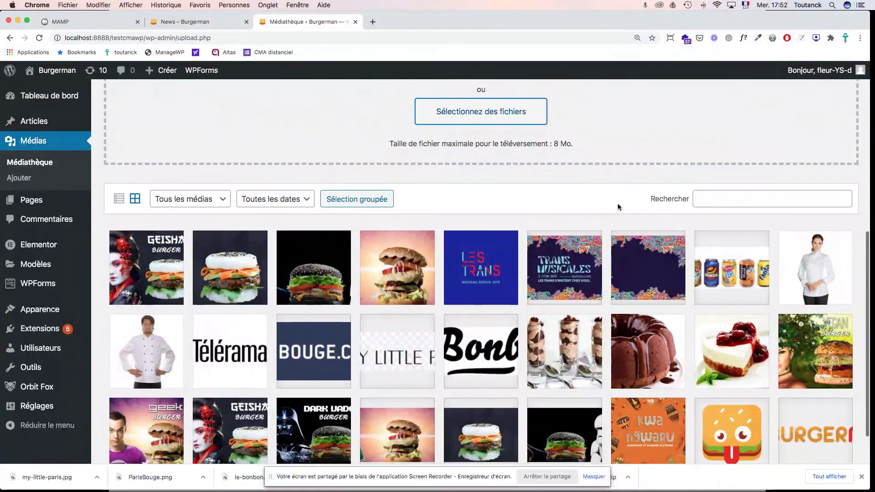
Step: Crop the Geisha burger image to exclude the geisha portrait, leaving 584 × 769, and save
click(155, 253)
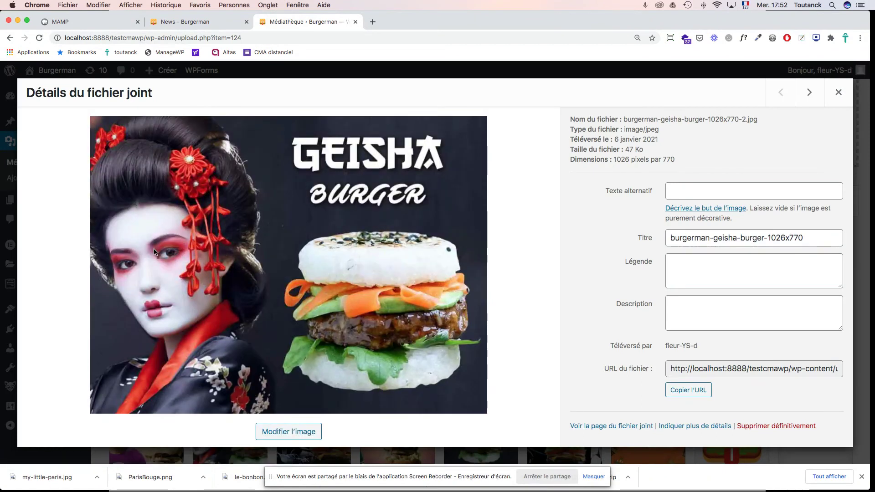
click(286, 432)
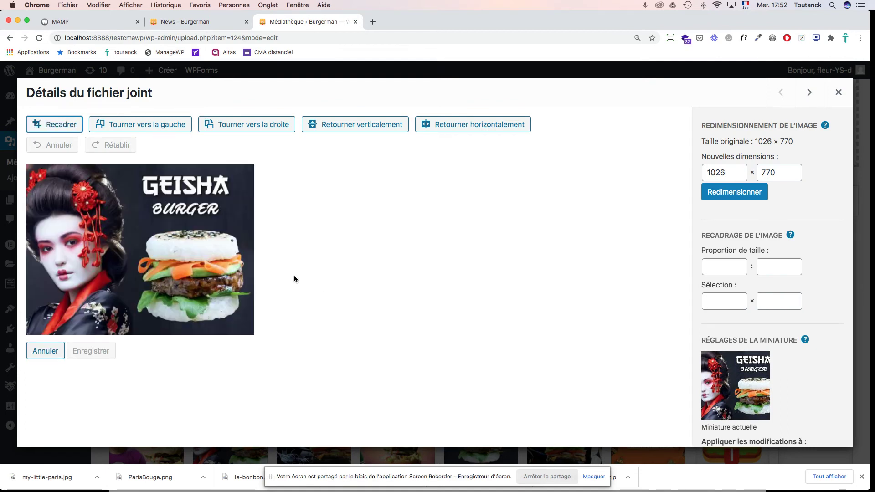
click(67, 127)
drag(28, 249, 121, 251)
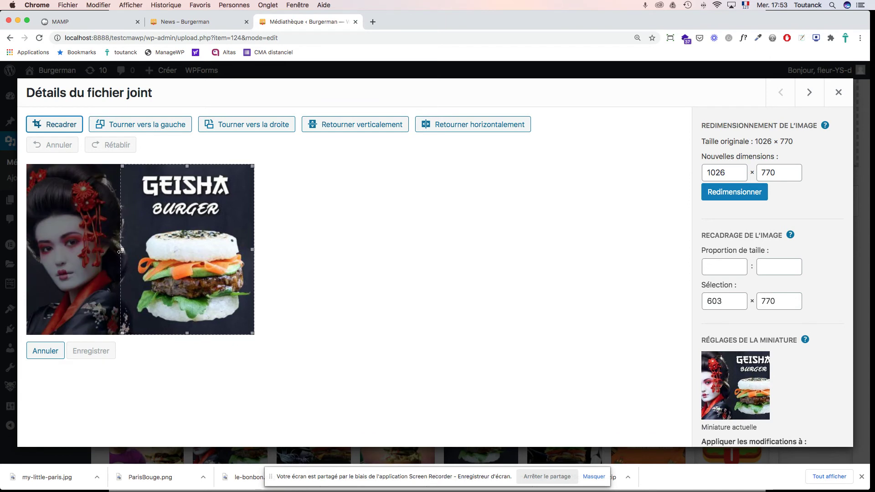
drag(121, 252, 125, 252)
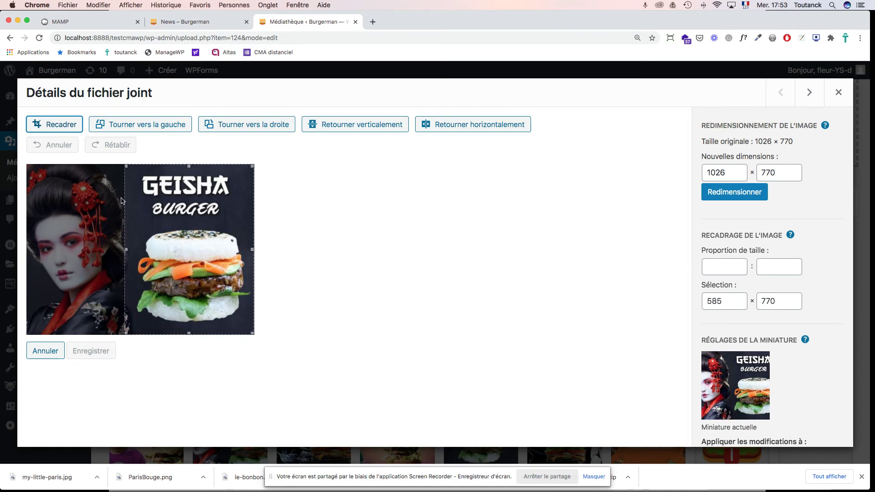
click(58, 126)
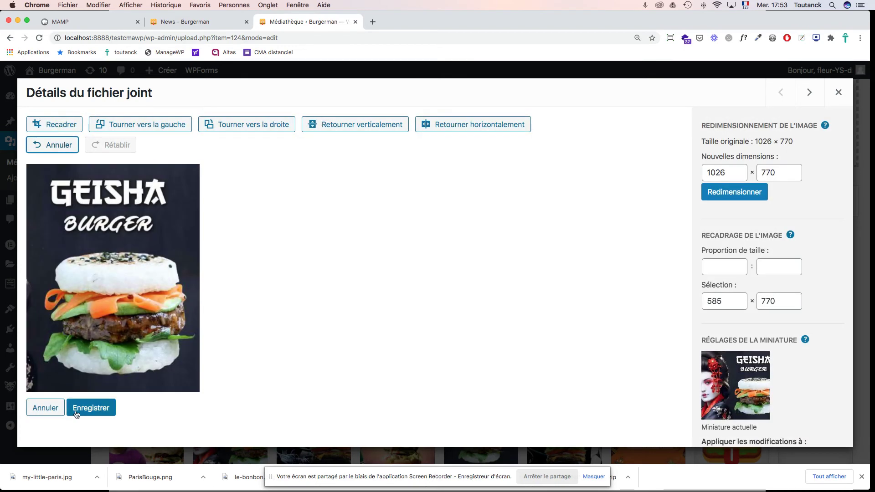
click(90, 412)
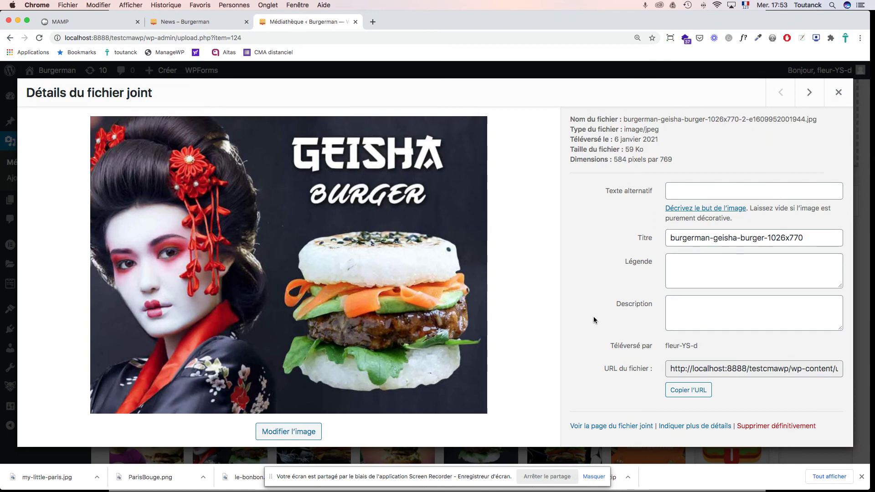
Step: Close the Geisha image details and go to Apparence > Widgets
click(837, 92)
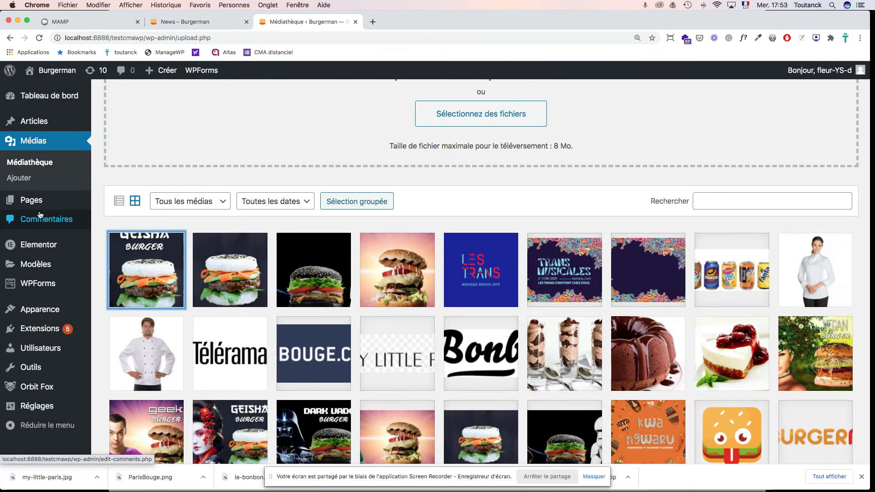
mouse_move(32, 312)
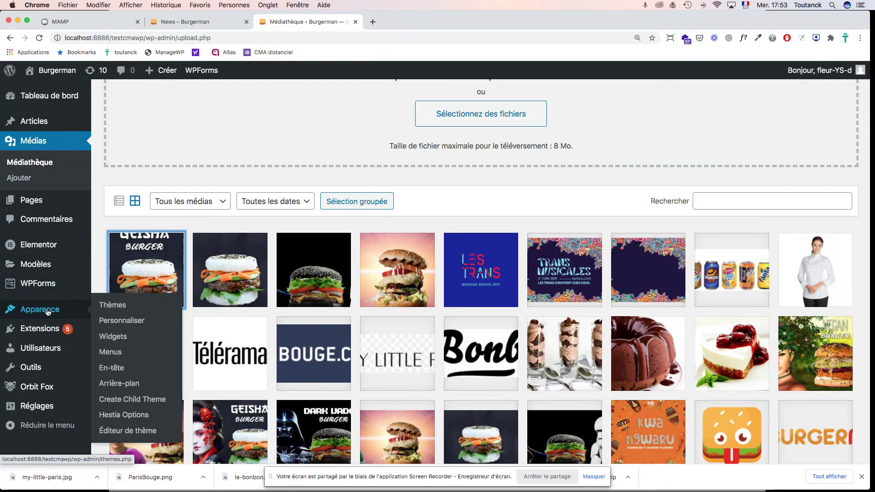
click(114, 337)
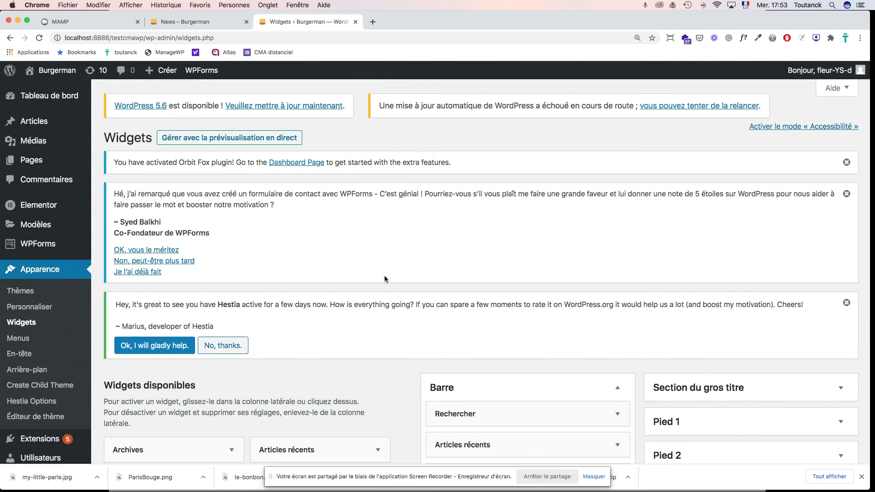
scroll(385, 275, down, 5)
Step: Expand the Le burger du mois widget and select the cropped Geisha burger image for it
scroll(387, 279, down, 4)
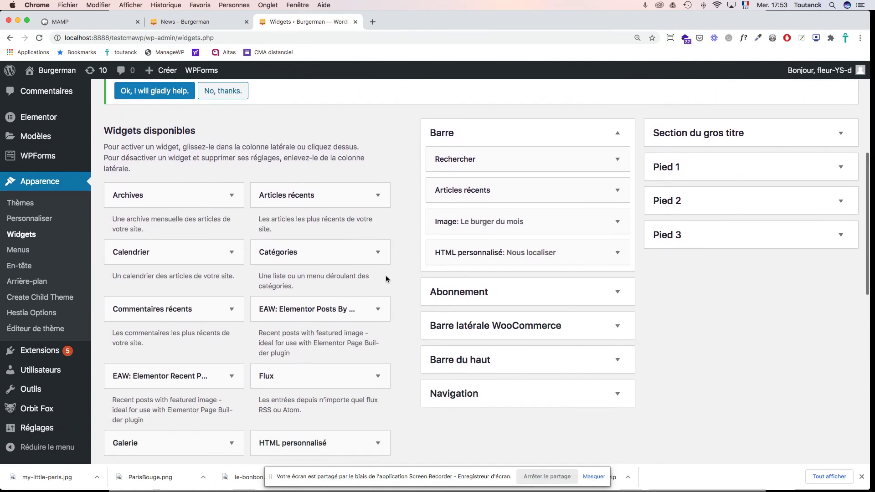
click(465, 197)
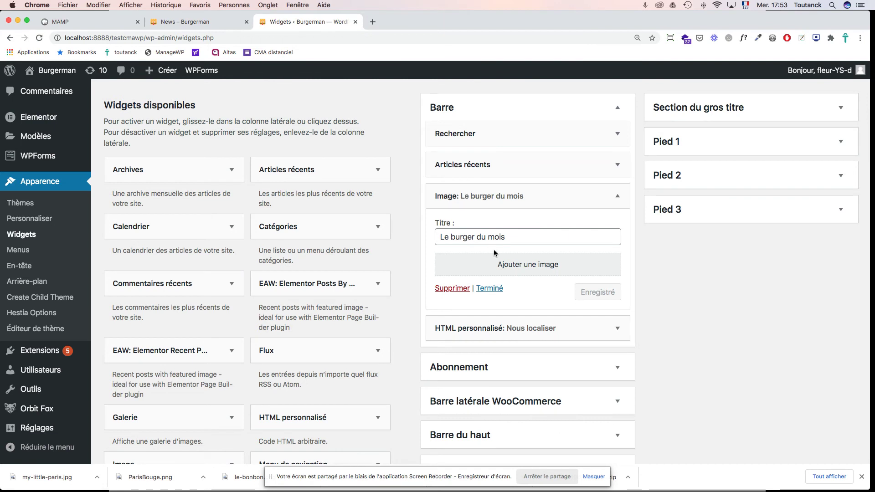
click(502, 269)
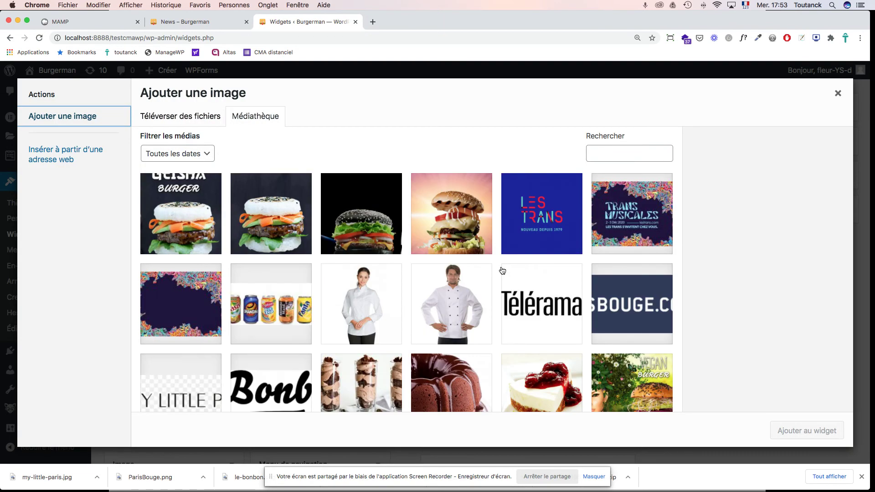
click(187, 203)
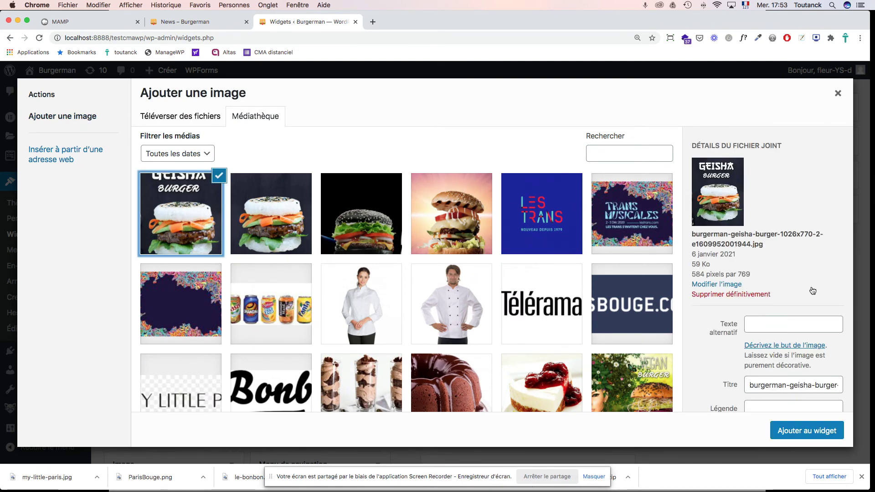
Step: Set the image's title and alternative text both to 'Geisha burger'
triple_click(761, 385)
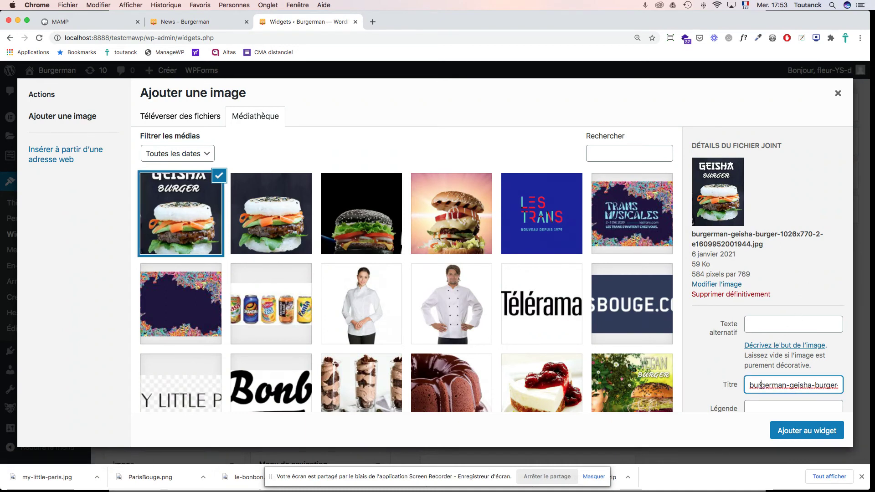
text(Geis)
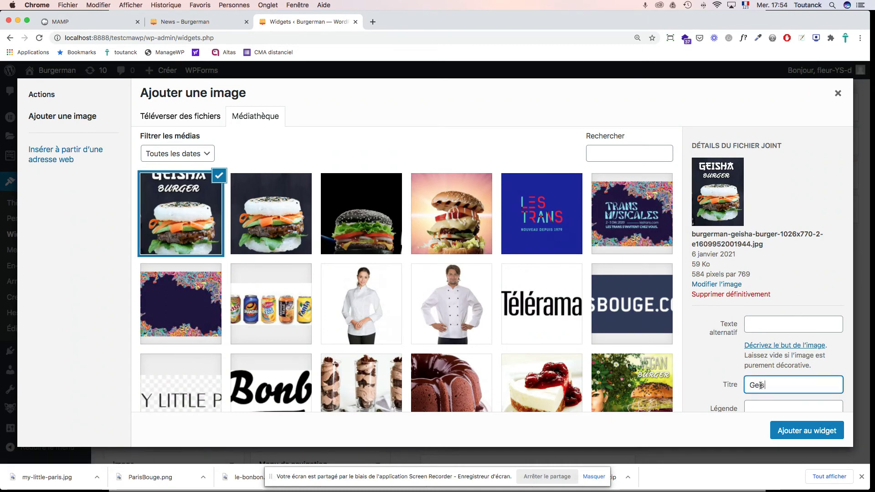
text(ha burger)
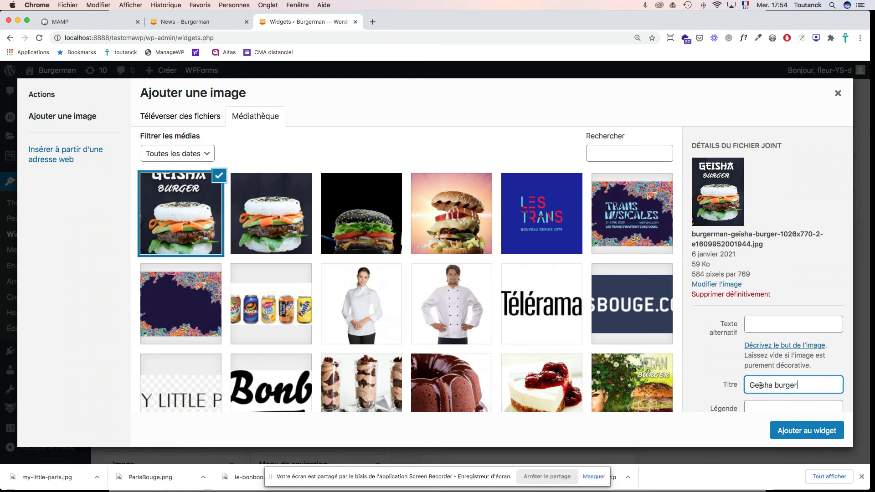
key(super+a)
key(super+c)
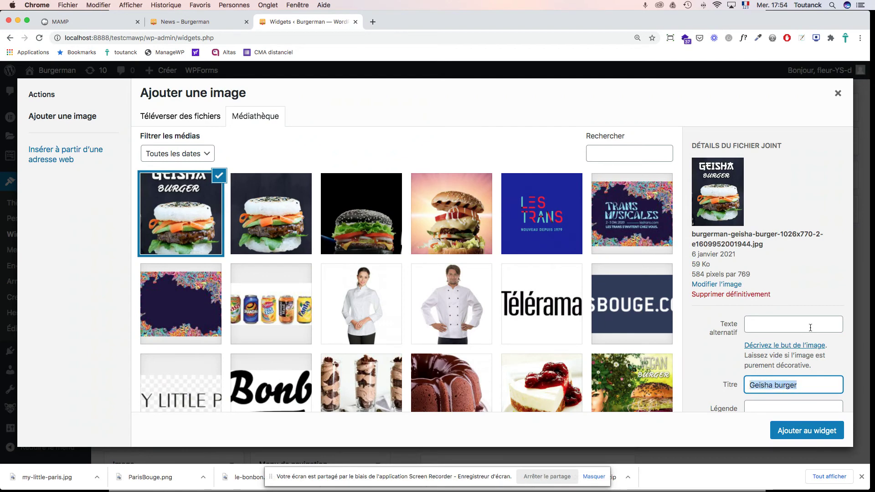
click(811, 328)
key(super+v)
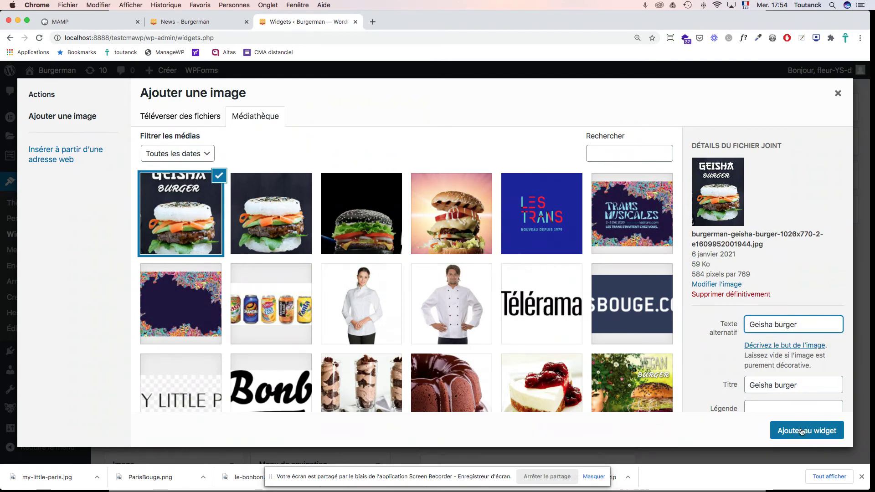
Step: Add the Geisha burger image to the widget and copy the Geisha burger post's web address
click(804, 429)
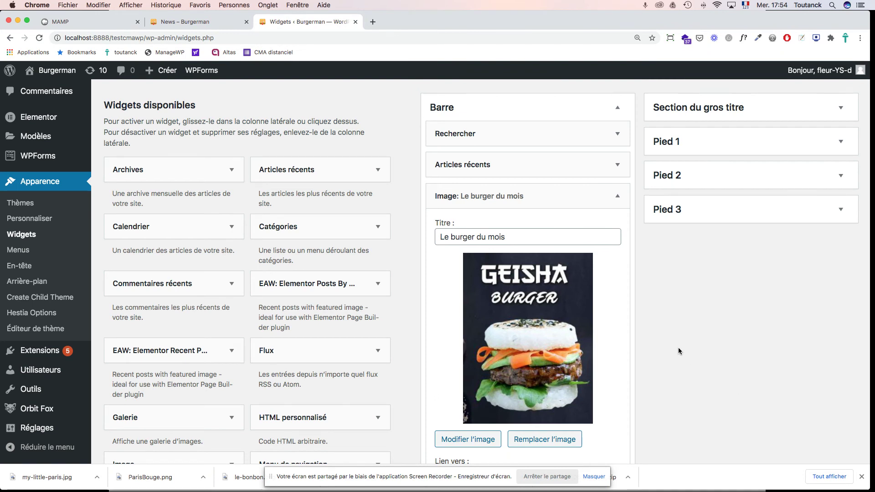
scroll(680, 353, down, 5)
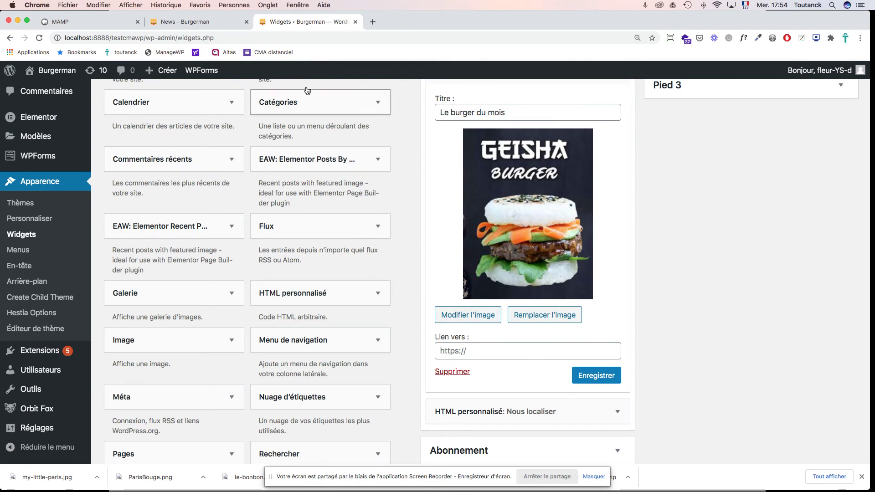
click(179, 22)
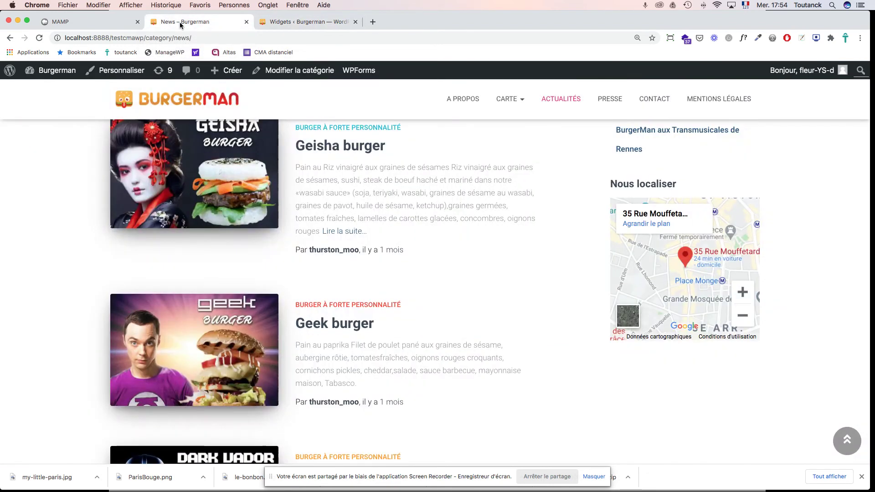
scroll(368, 157, up, 2)
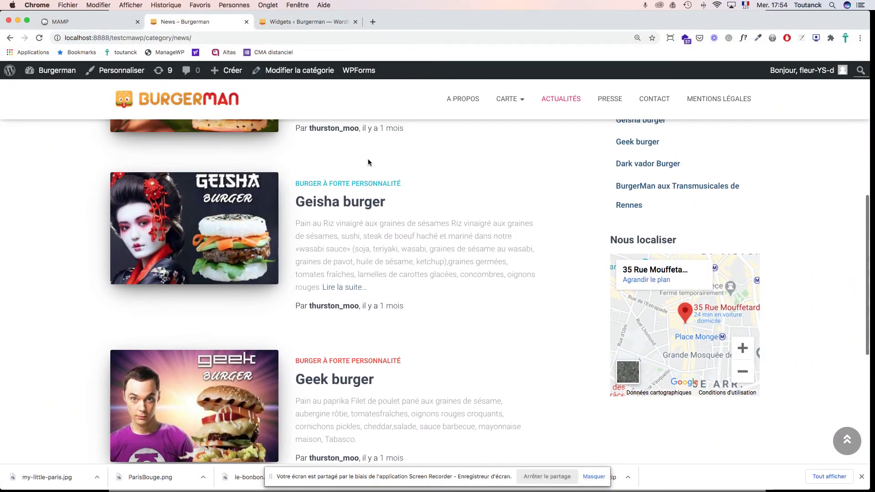
click(333, 207)
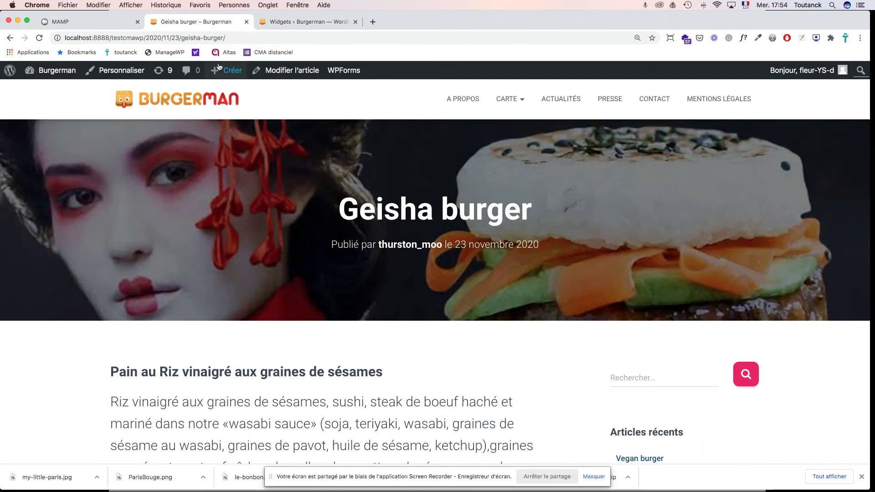
click(207, 38)
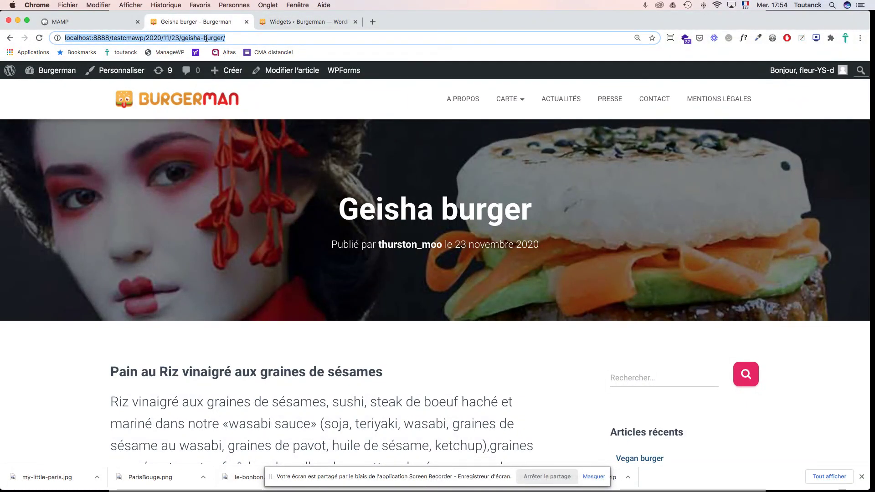
Step: Paste the post address into the widget's Lien vers field and save the widget
click(324, 22)
click(472, 354)
key(super+v)
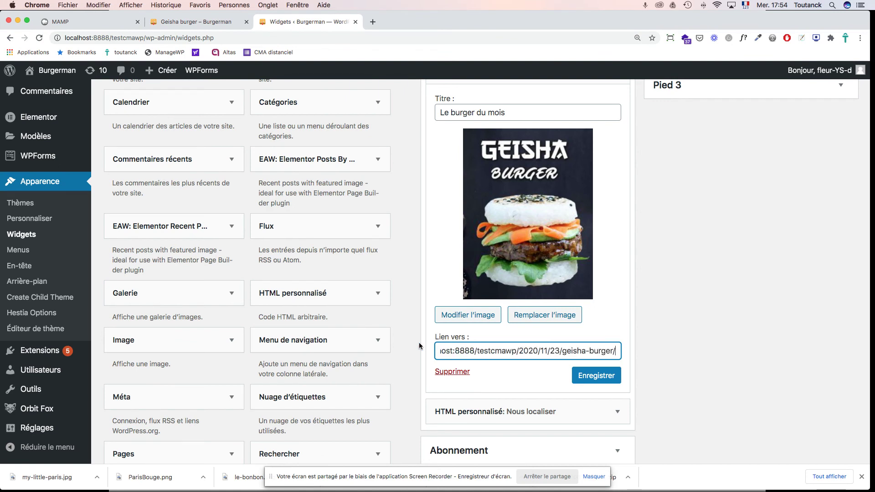
click(584, 376)
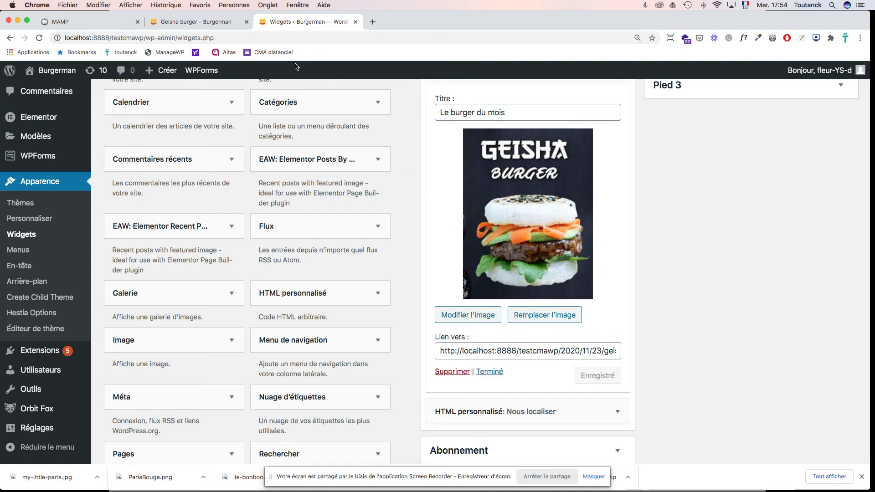
click(213, 22)
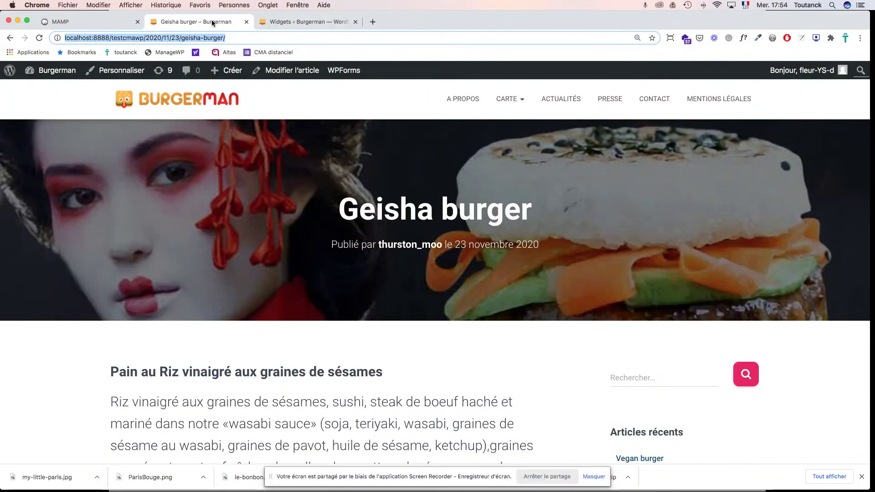
Step: Reload the site, find 'Le burger du mois' on ACTUALITÉS, and follow its image to the Geisha post
key(super+r)
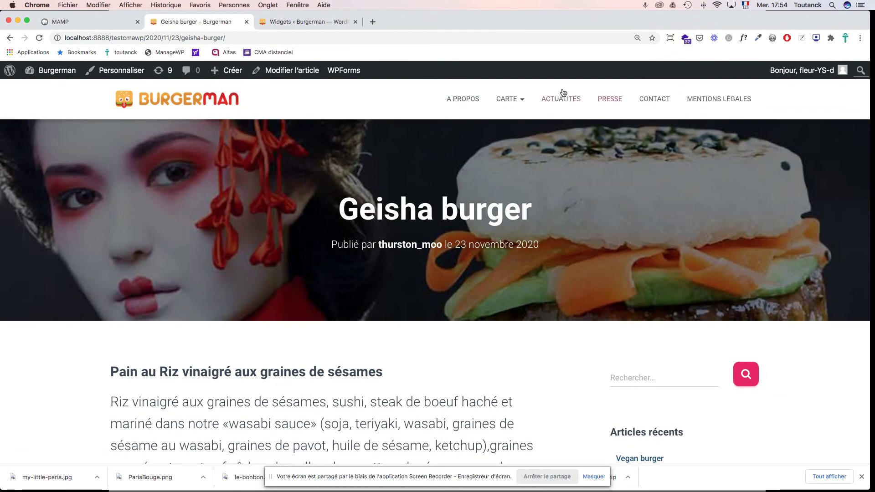
click(561, 103)
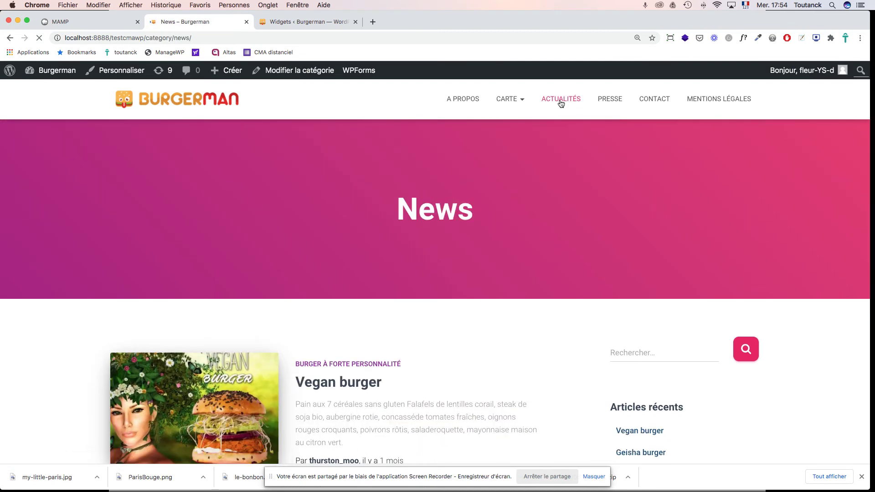
scroll(827, 336, down, 5)
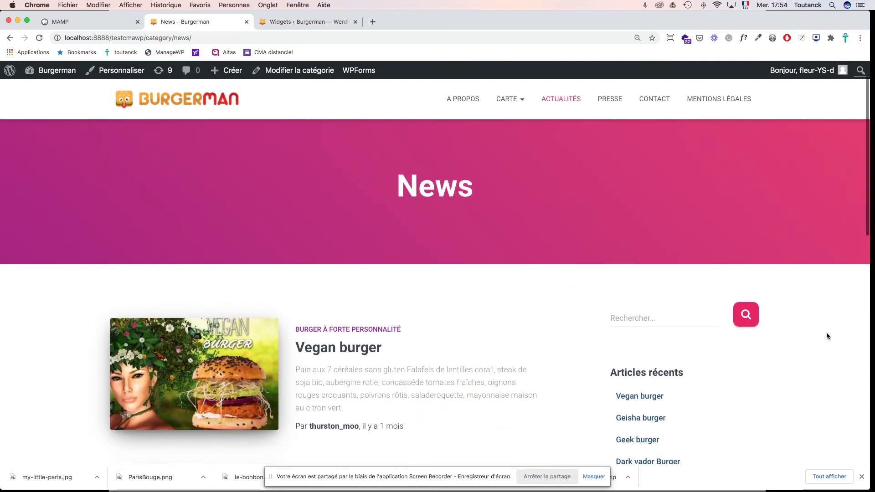
scroll(827, 337, down, 3)
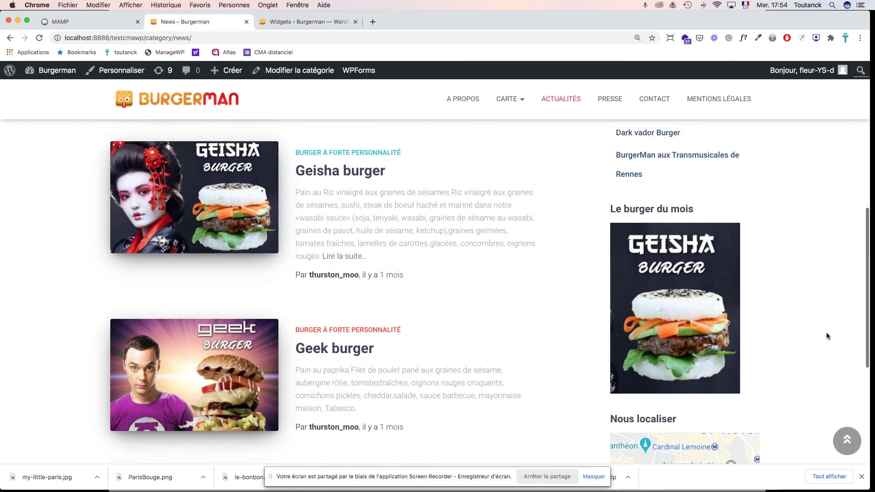
scroll(821, 291, down, 3)
scroll(821, 295, up, 5)
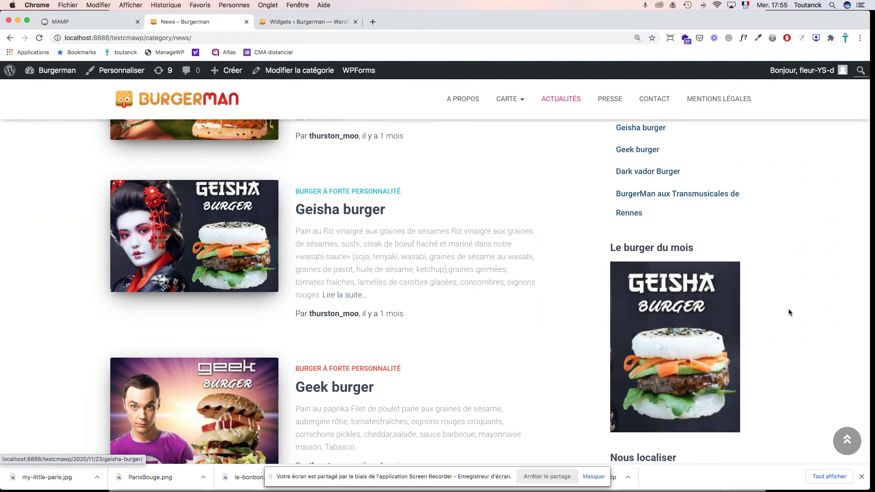
click(679, 343)
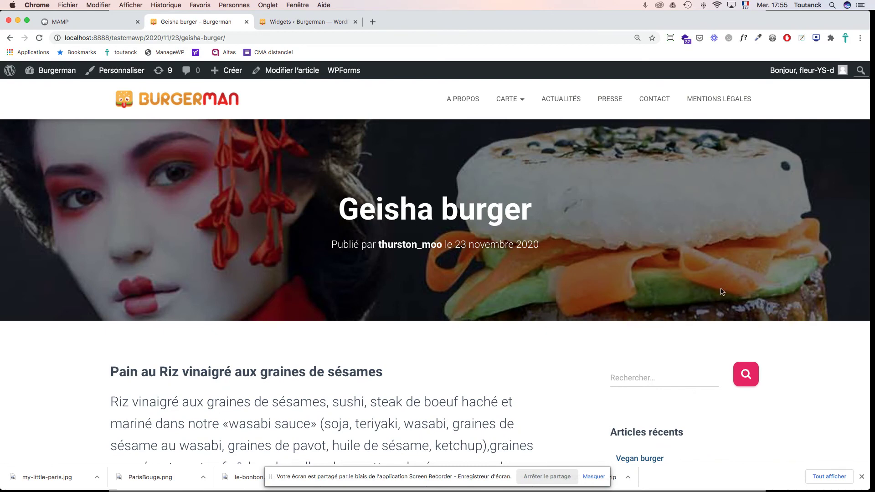
scroll(697, 254, down, 10)
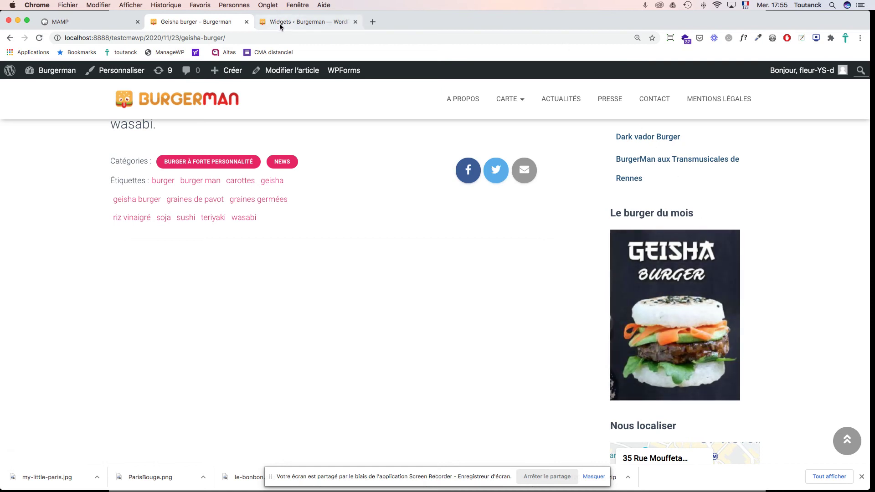
Step: Switch to Acrobat and advance the full-screen slides to slide 232, Ressources
key(super+Tab)
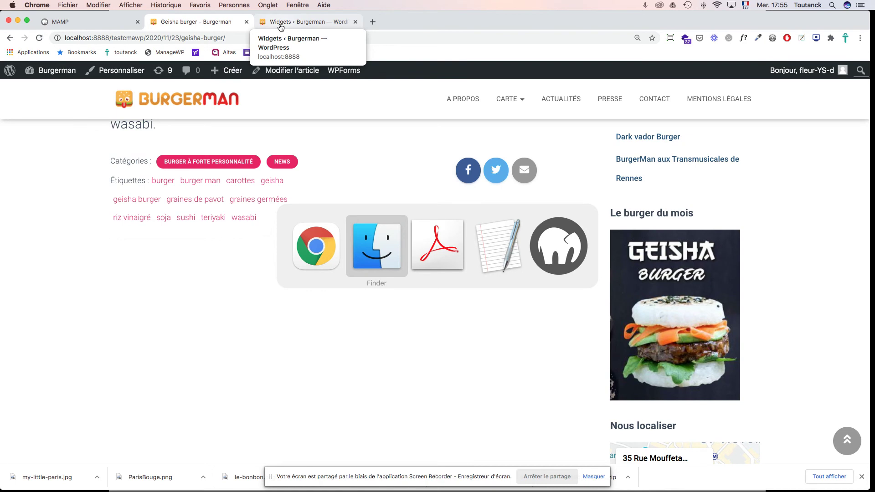
key(super+Tab)
key(Right)
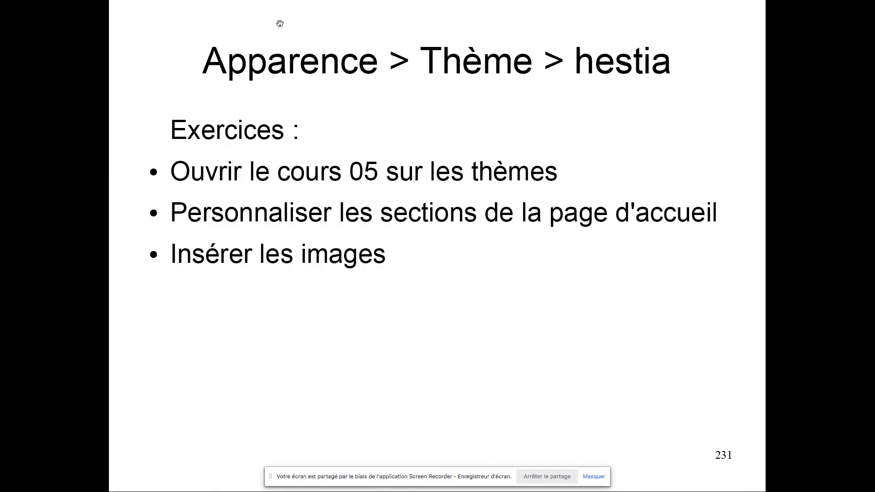
key(Right)
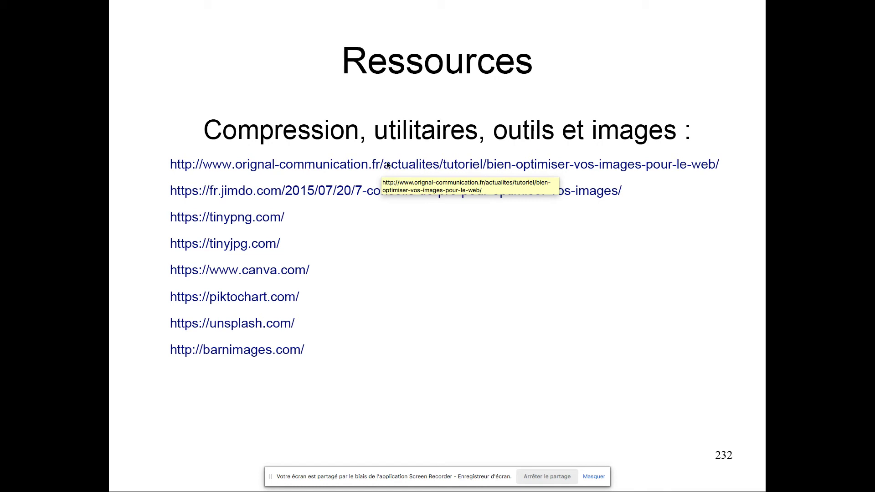
Step: Read the Orignal Communication web-image optimisation article from slide 232's first link, then return to Acrobat
click(387, 166)
click(476, 193)
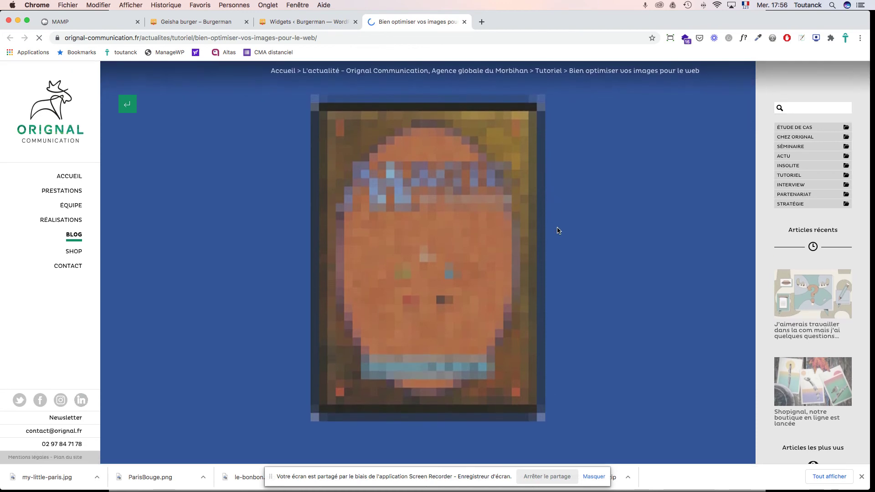
scroll(558, 230, down, 10)
scroll(558, 231, down, 10)
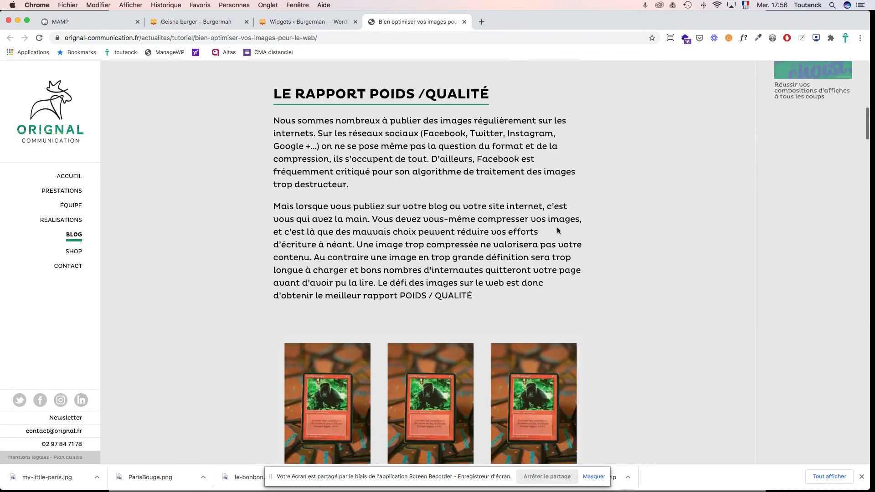
scroll(558, 232, down, 19)
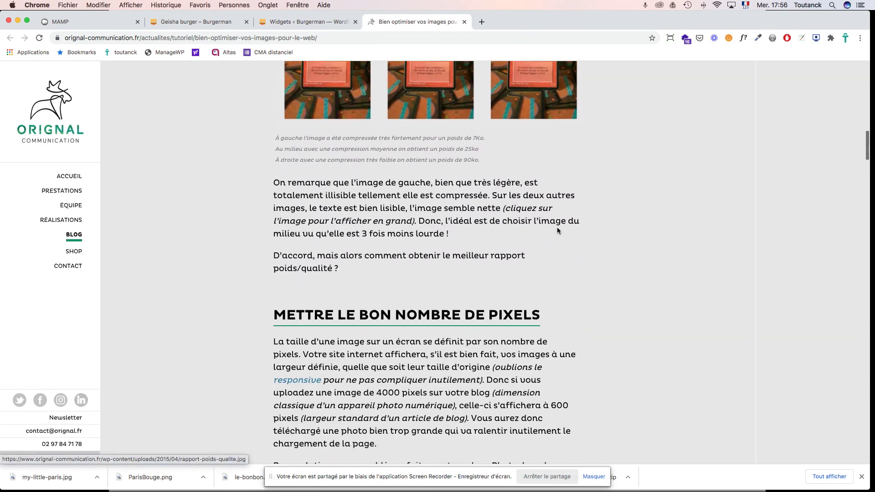
scroll(557, 228, down, 3)
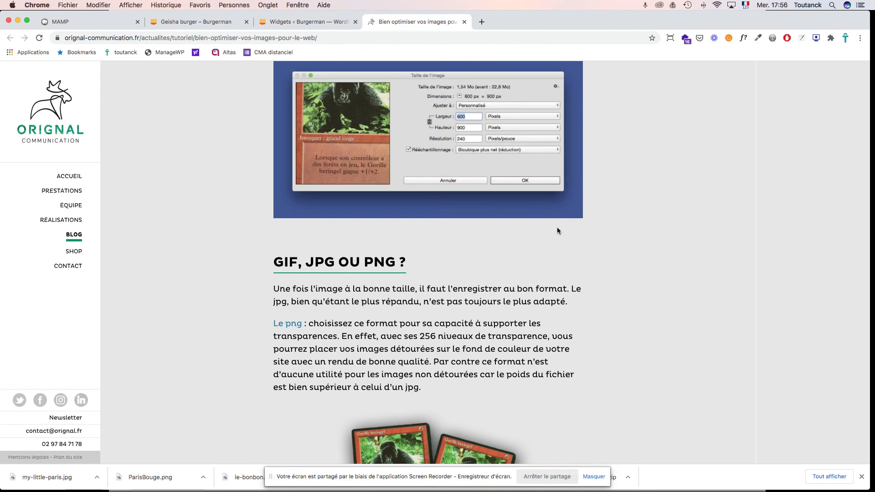
key(super+Tab)
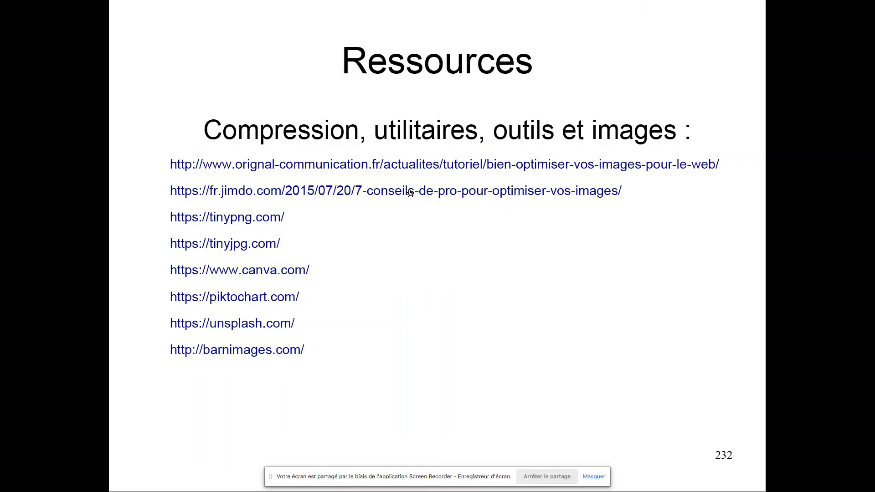
Step: Skim Jimdo's '7 conseils de pro pour optimiser vos images' from the slide's second link, then return
click(408, 193)
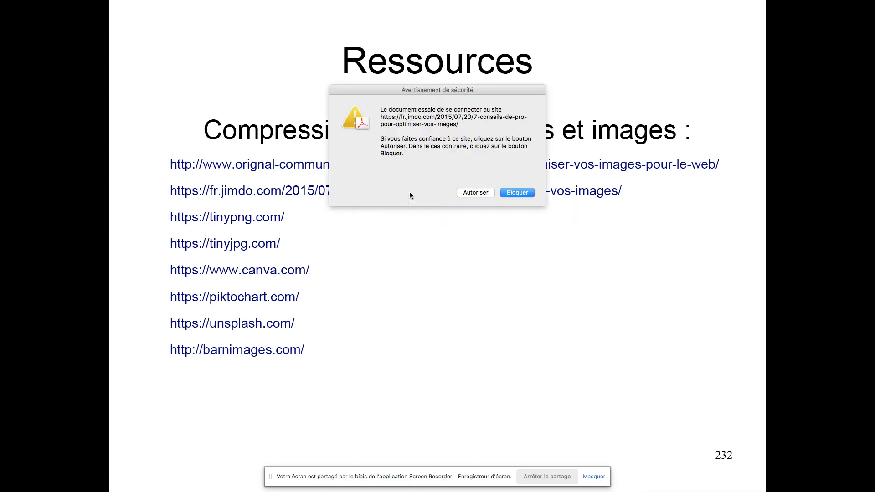
click(477, 194)
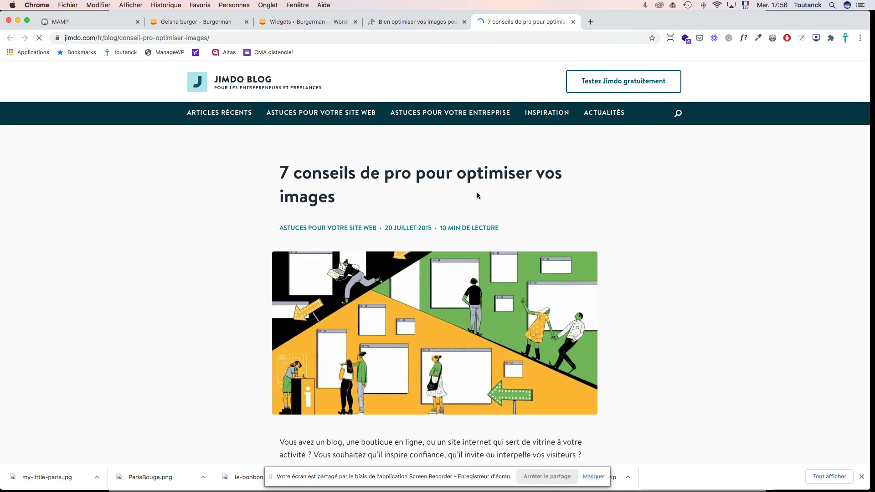
scroll(489, 201, down, 10)
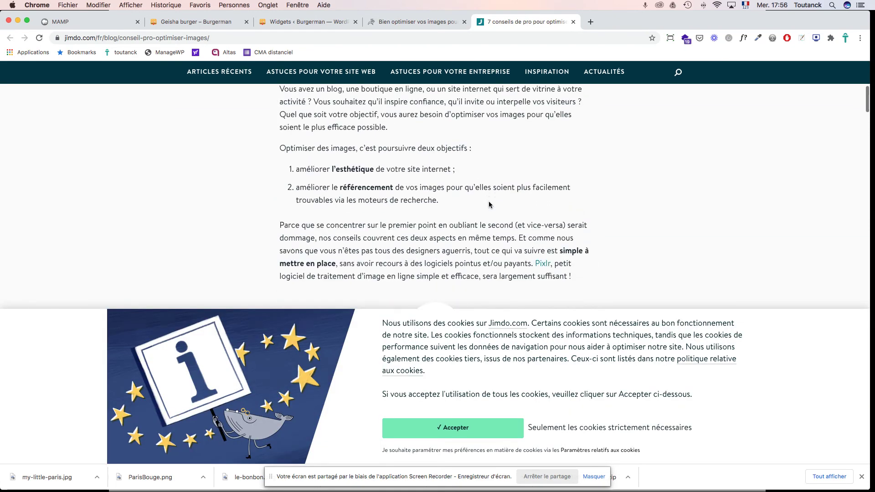
scroll(489, 201, down, 10)
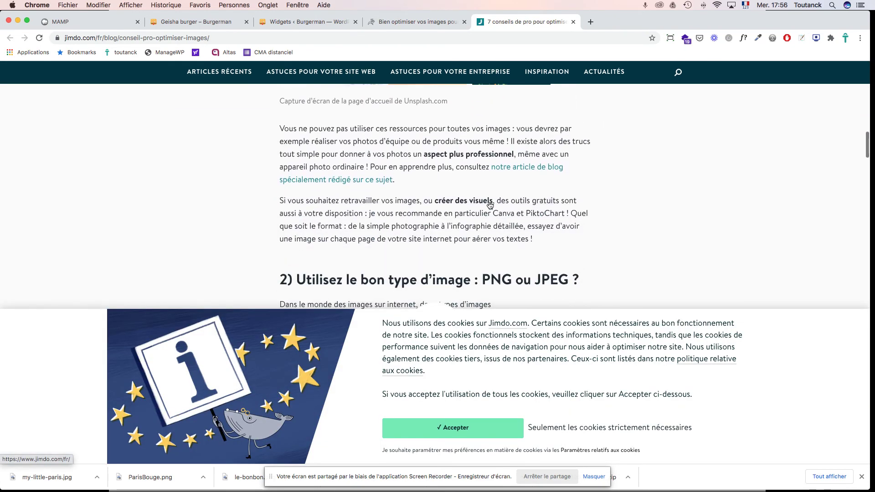
scroll(488, 202, down, 2)
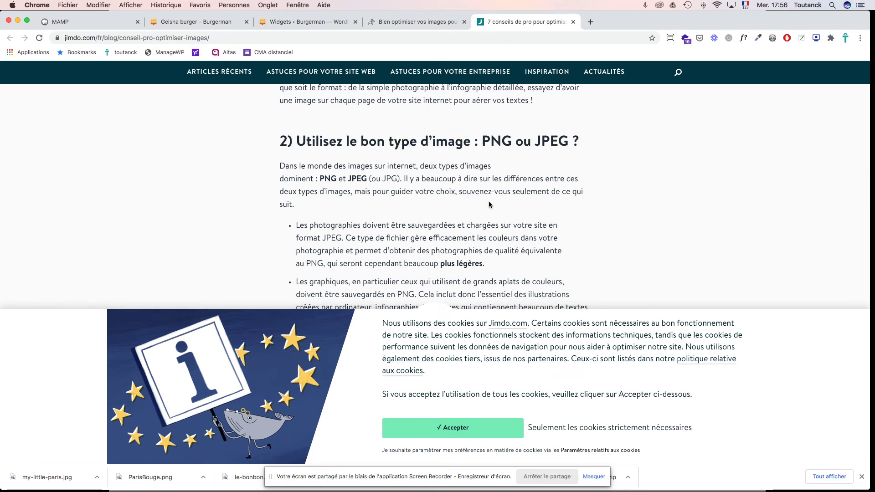
key(super+Tab)
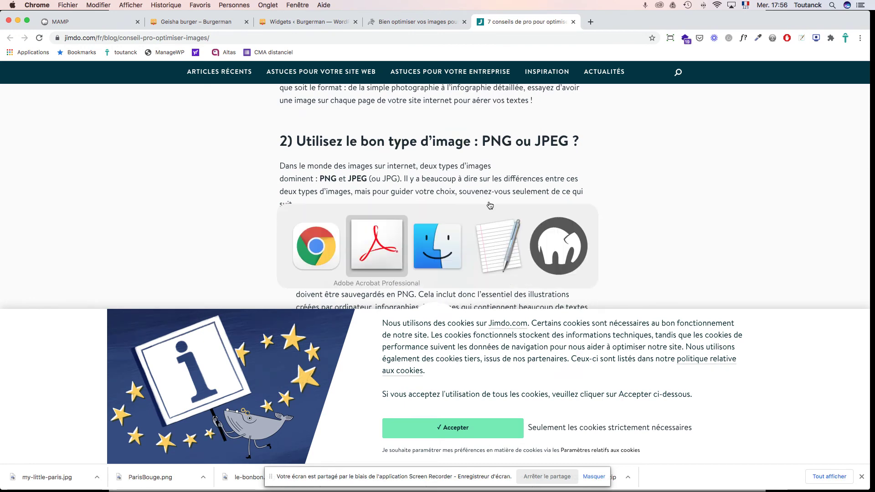